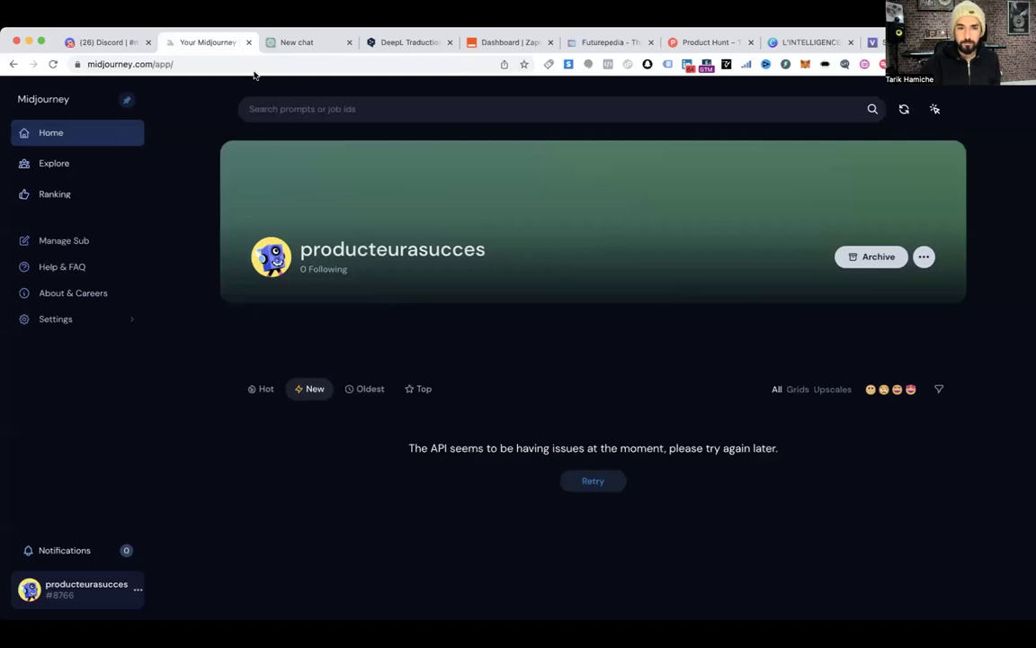
# Put Chrome into full screen so the Midjourney home page fills the display
pyautogui.click(40, 43)
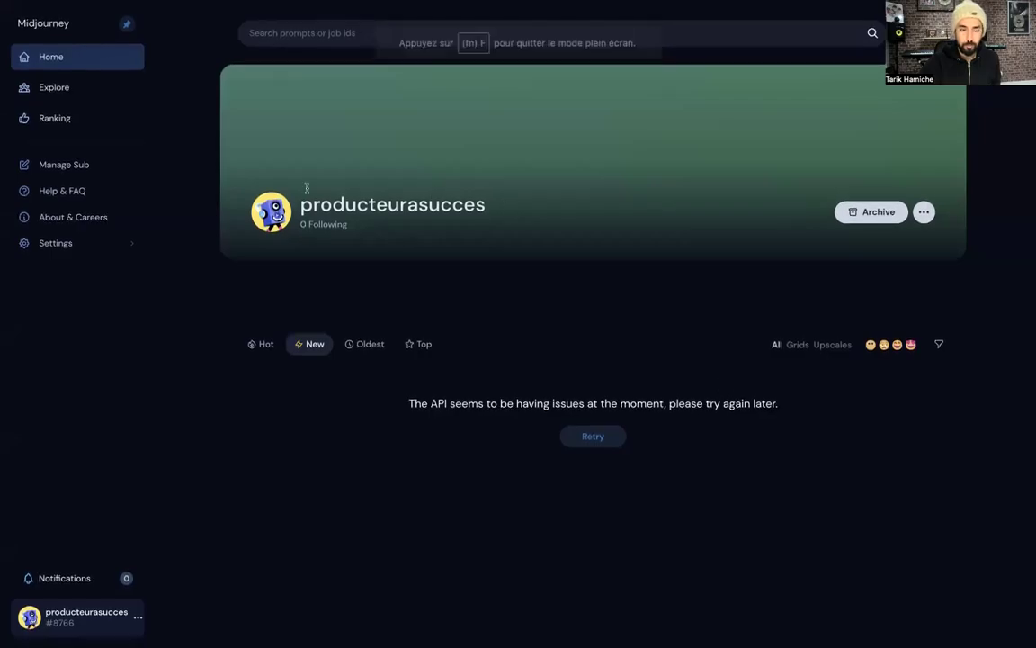
pyautogui.moveTo(37, 32)
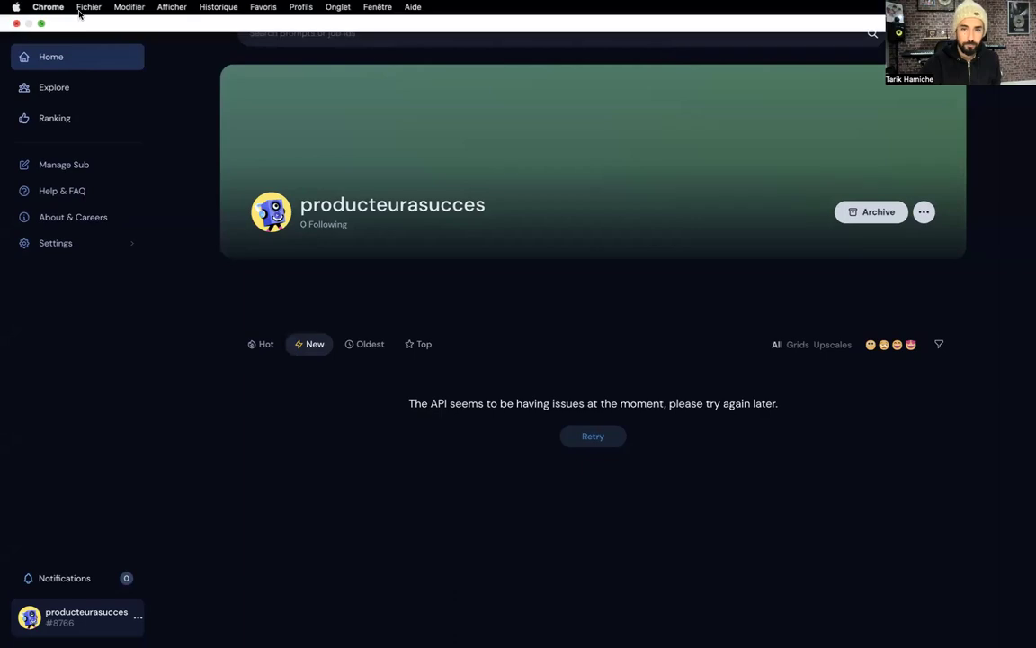
pyautogui.moveTo(88, 28)
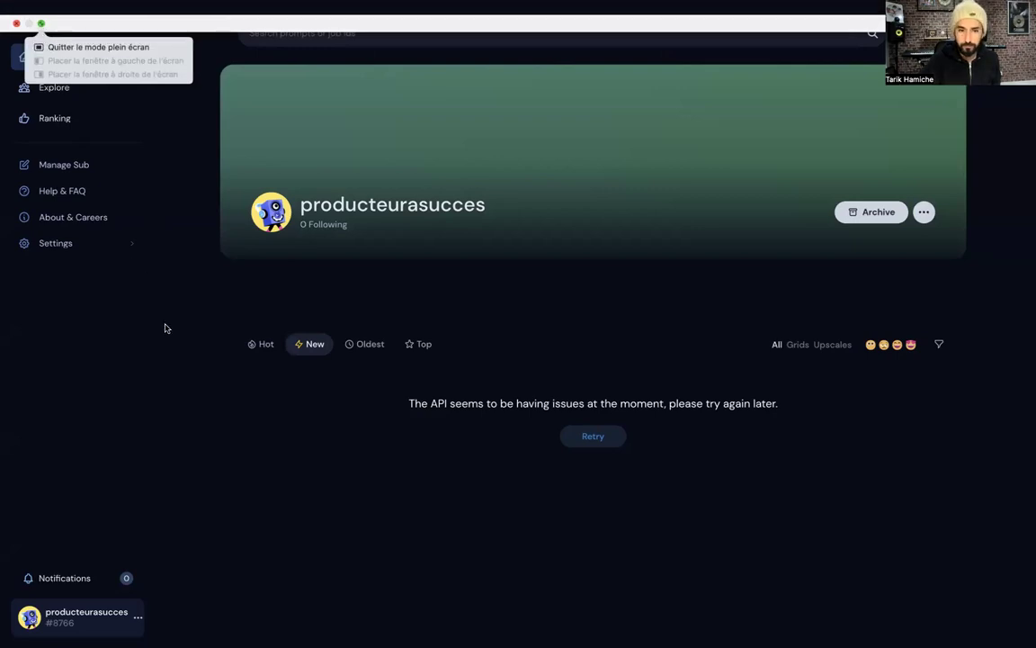
pyautogui.press('Down')
pyautogui.press('Escape')
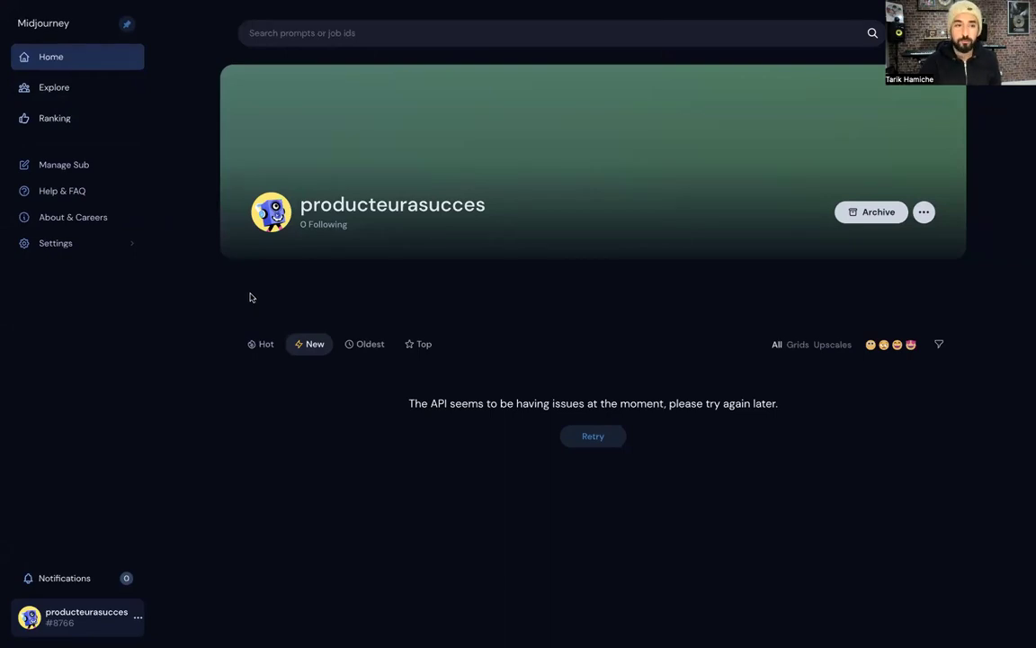
# In Explore, open the Mountain Lava Specs Couture image and read its full prompt
pyautogui.click(70, 98)
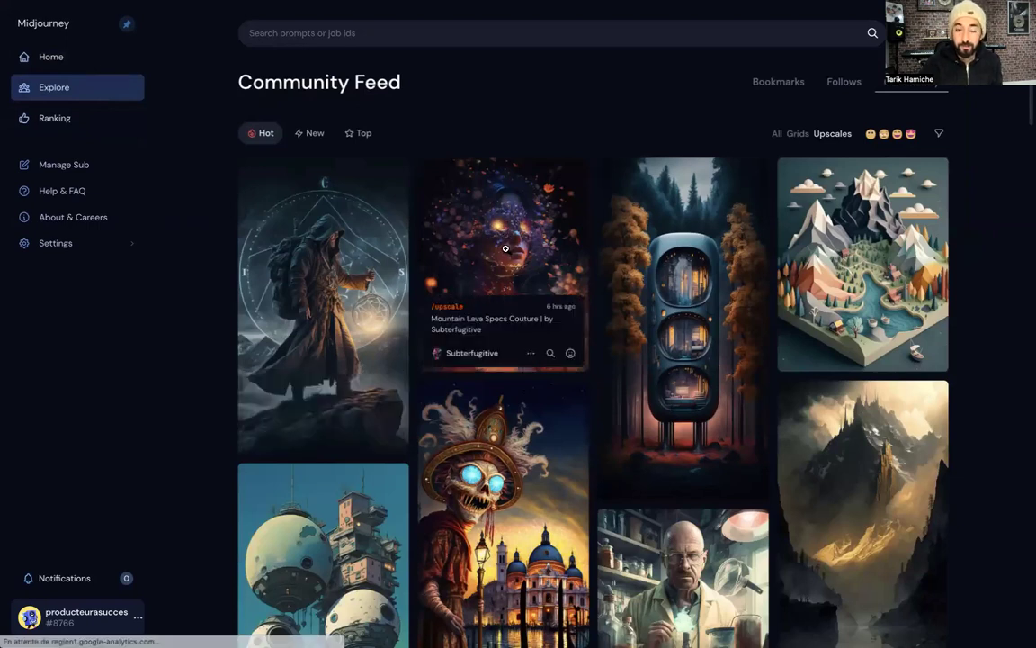
pyautogui.click(505, 248)
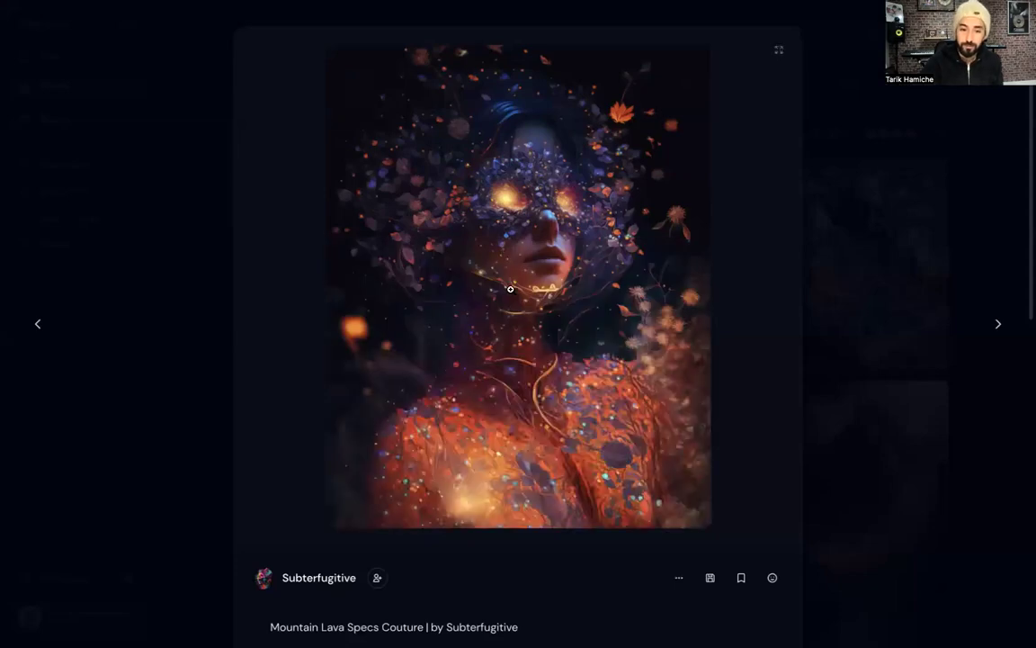
pyautogui.scroll(-2, 508, 288)
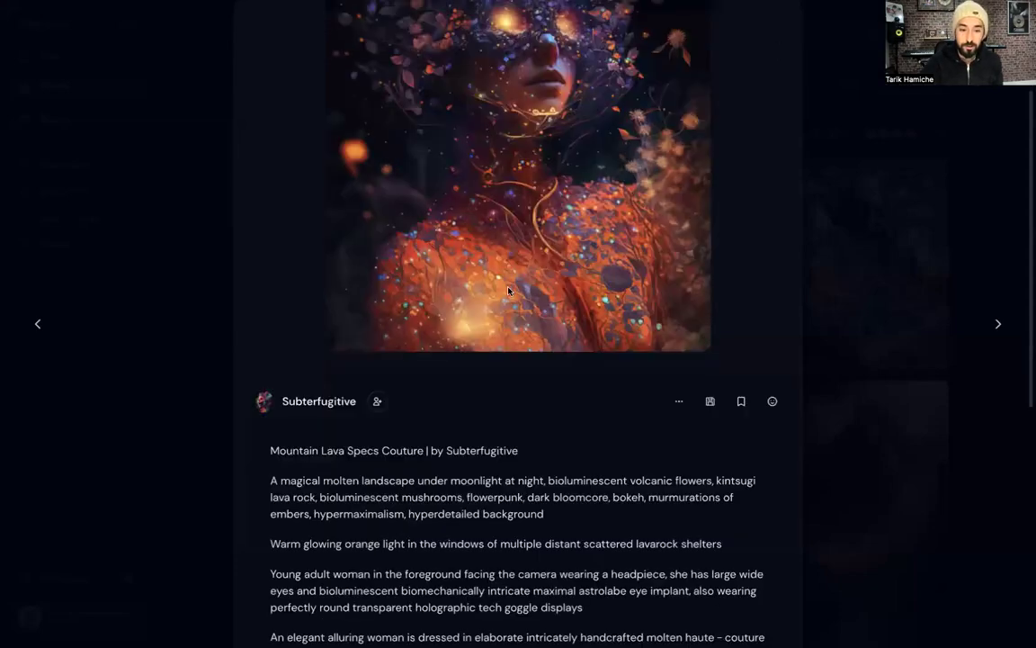
pyautogui.scroll(-2, 438, 376)
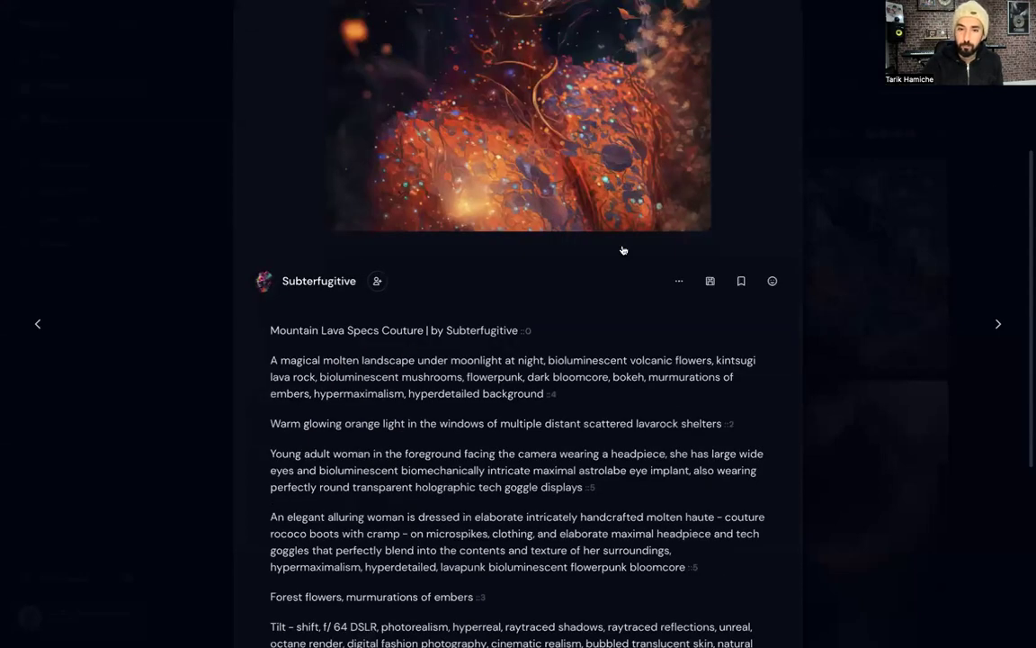
pyautogui.press('Escape')
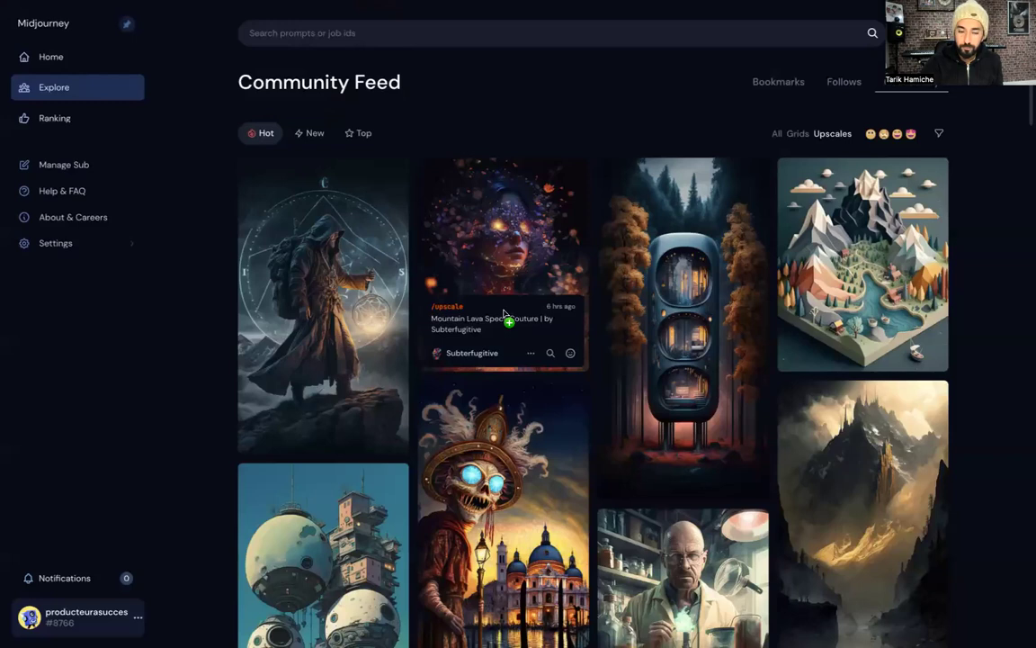
# Copy that image's prompt from its card menu via Copy > Prompt
pyautogui.tripleClick(504, 315)
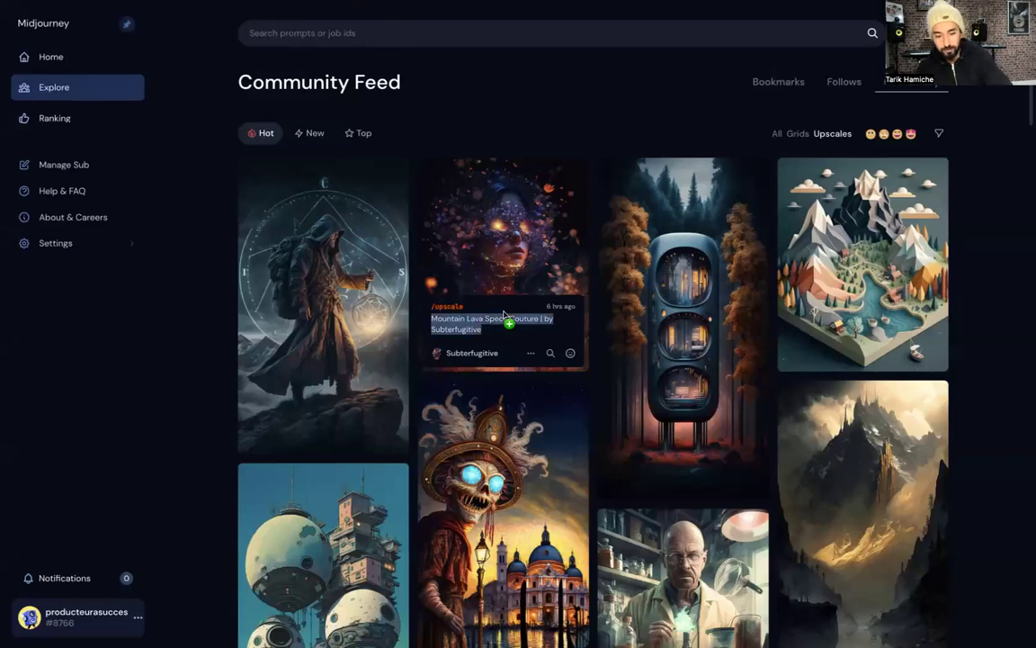
pyautogui.click(531, 353)
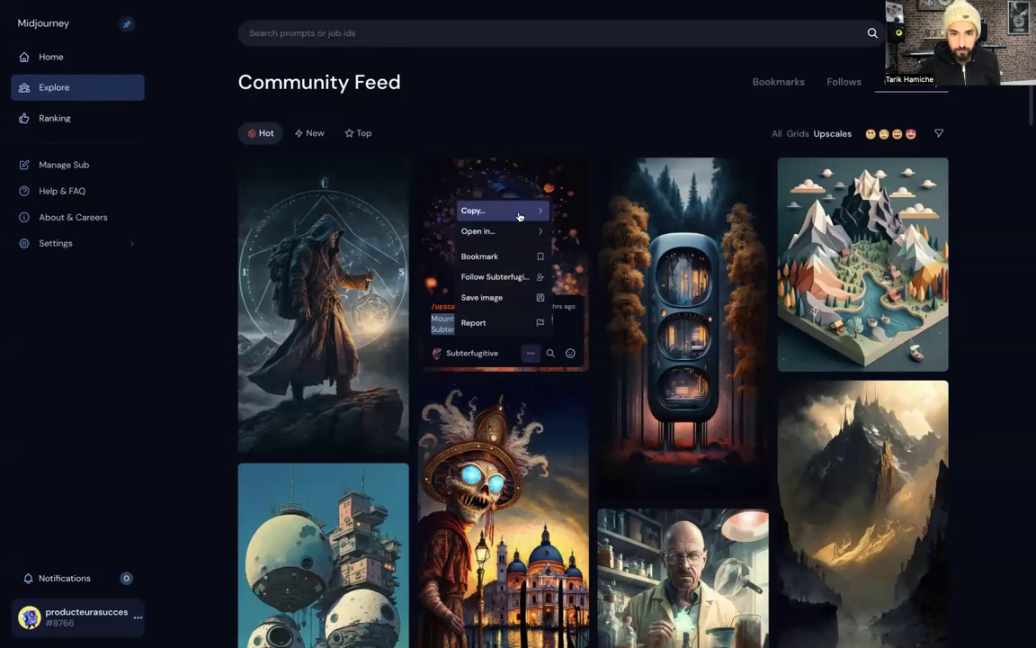
pyautogui.click(519, 216)
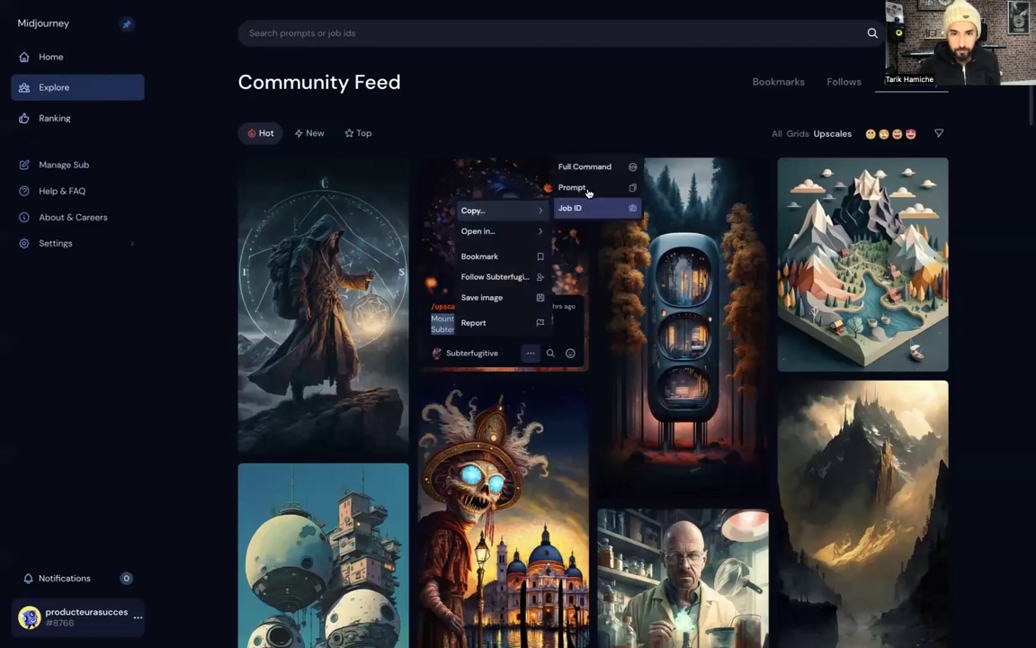
pyautogui.click(505, 81)
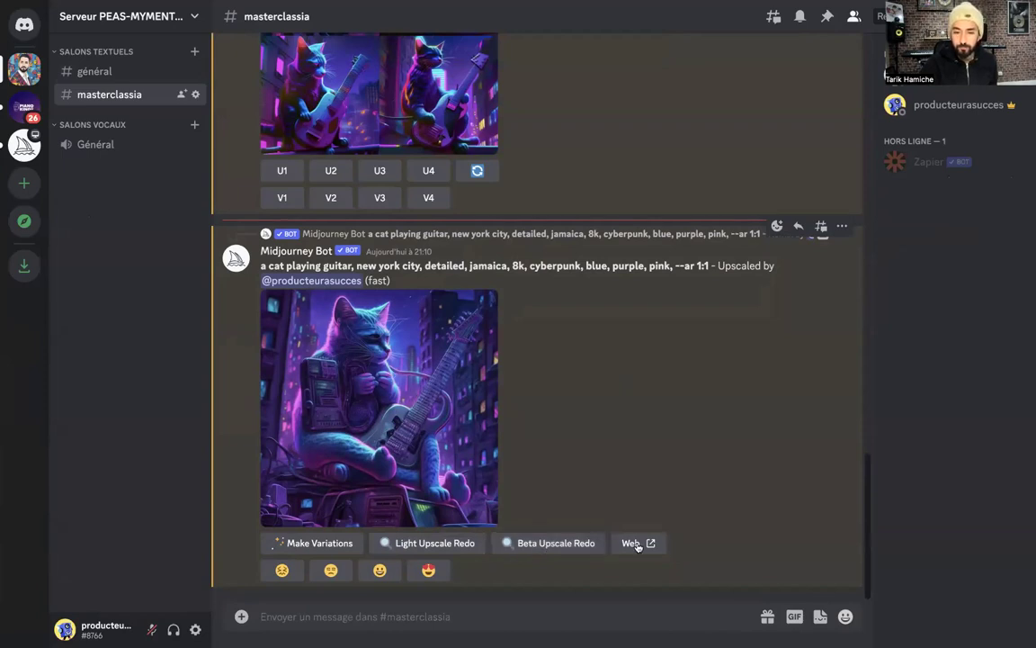
pyautogui.click(380, 431)
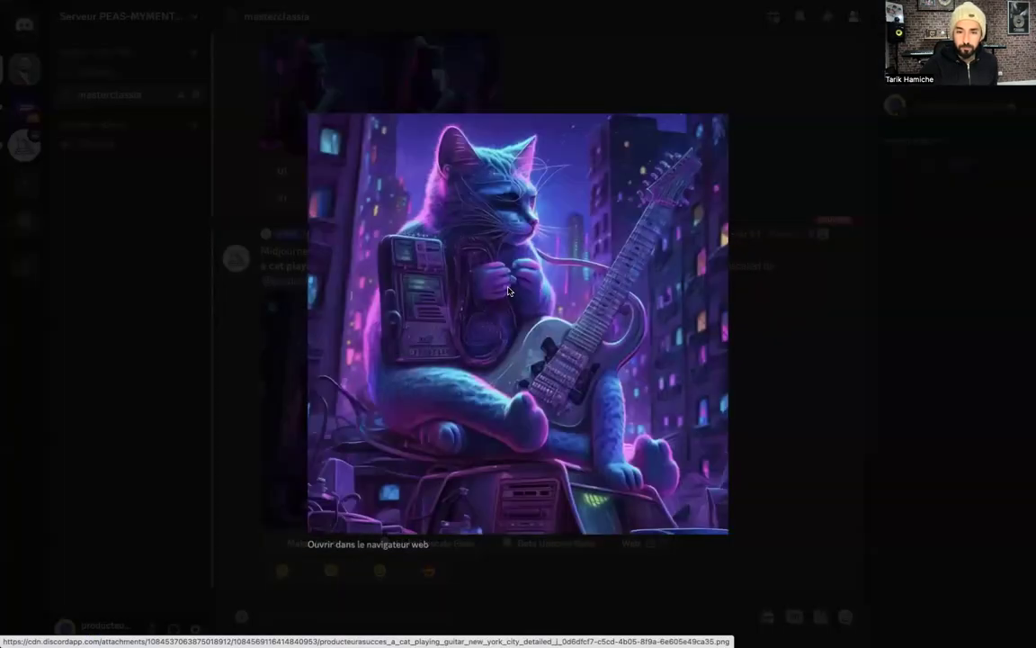
pyautogui.rightClick(509, 291)
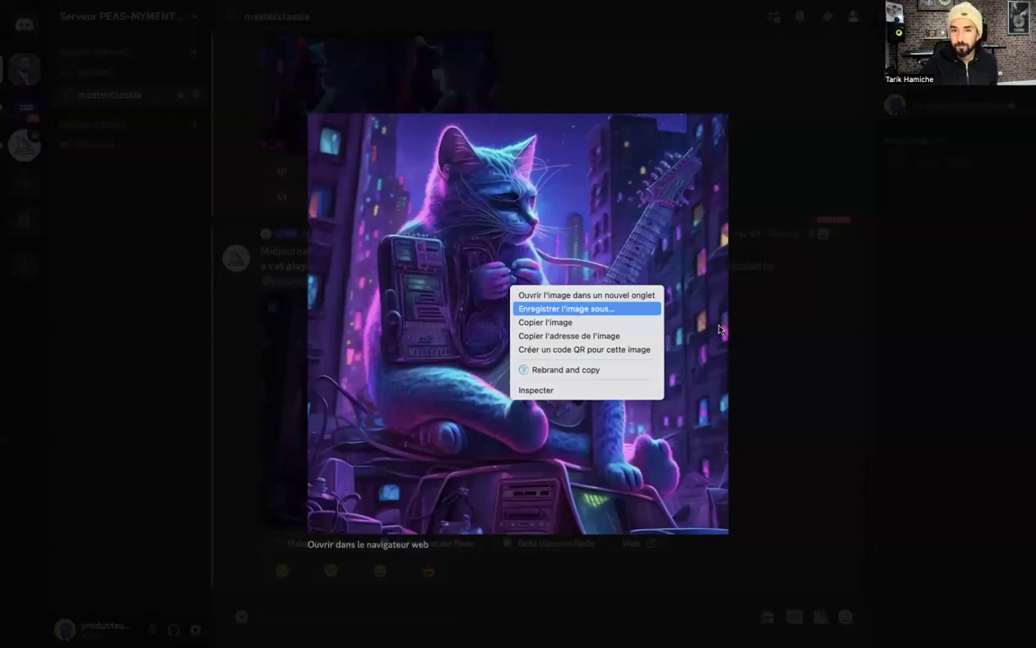
pyautogui.click(775, 358)
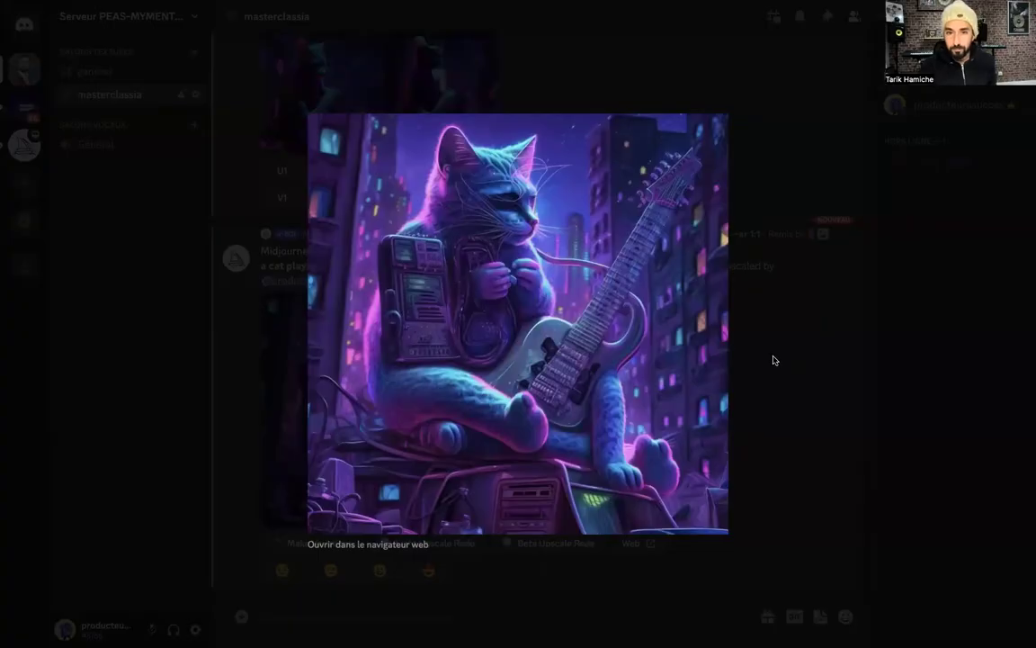
pyautogui.click(774, 359)
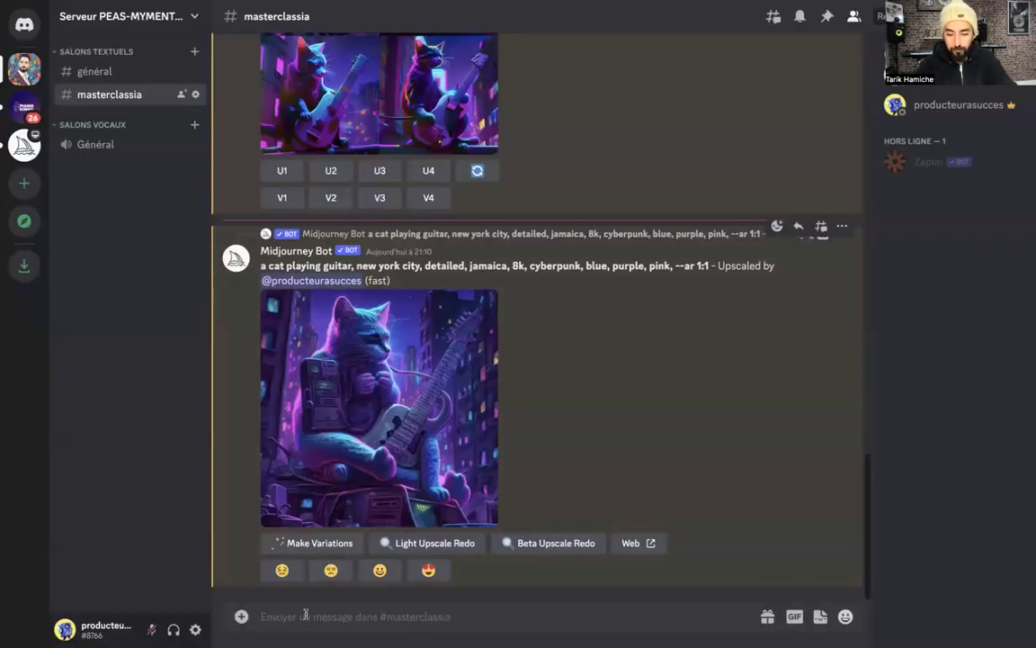
# Run /imagine with the pasted Mountain Lava Specs Couture prompt to get a four-portrait grid
pyautogui.write('/im')
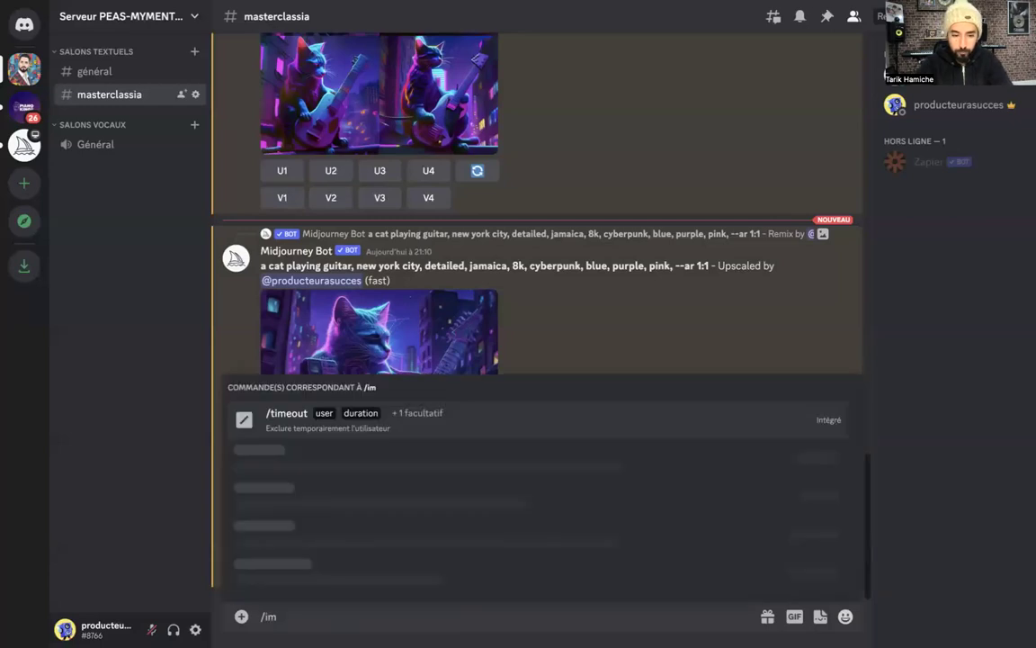
pyautogui.write('agine')
pyautogui.click(276, 419)
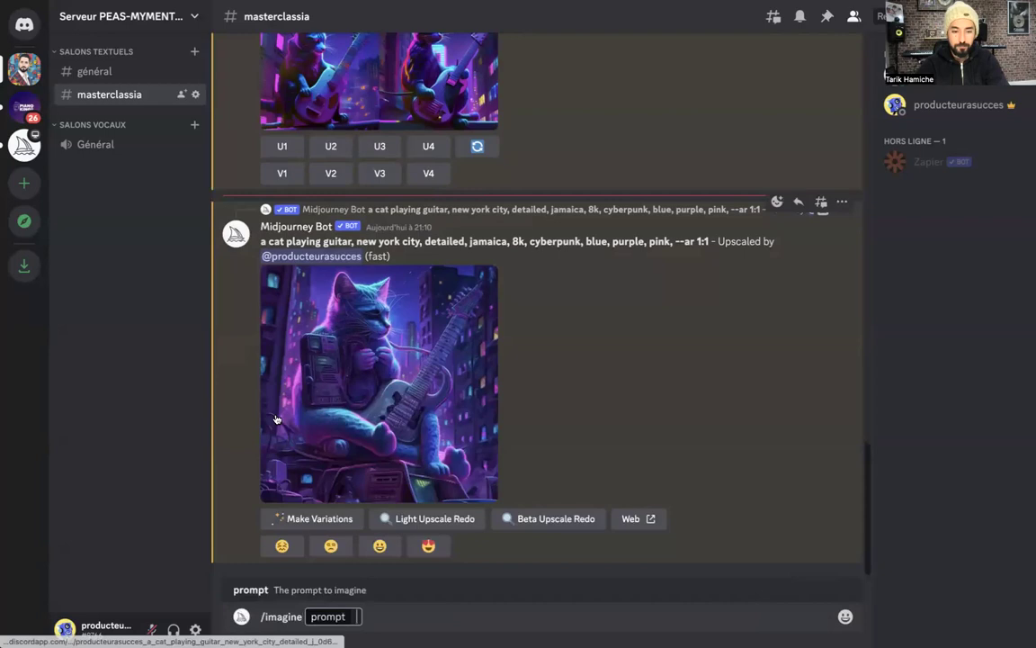
pyautogui.hotkey('ctrl', 'v')
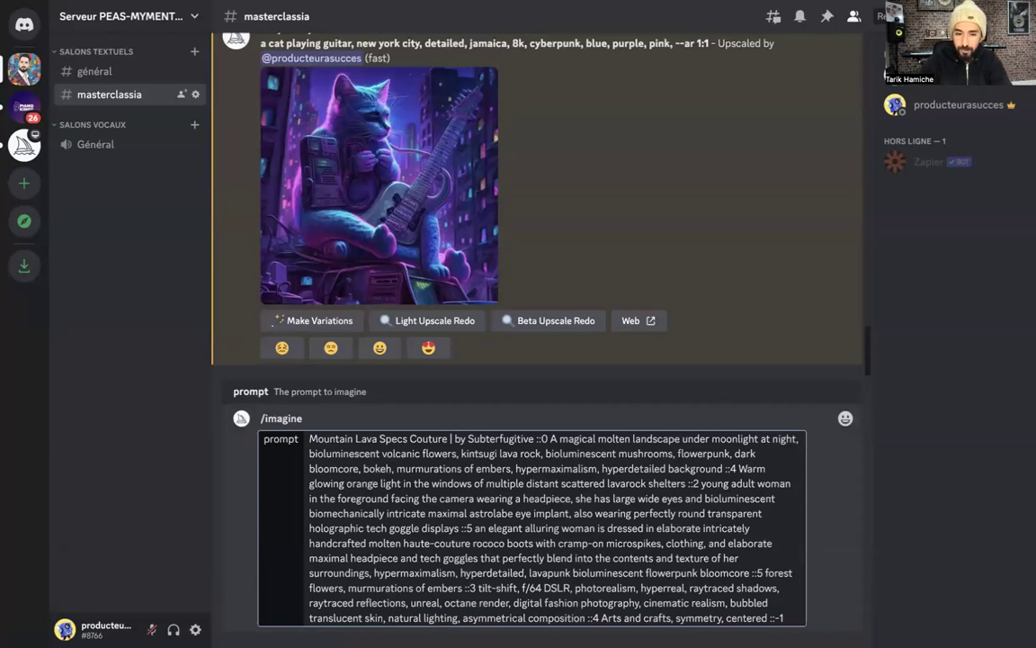
pyautogui.press('Return')
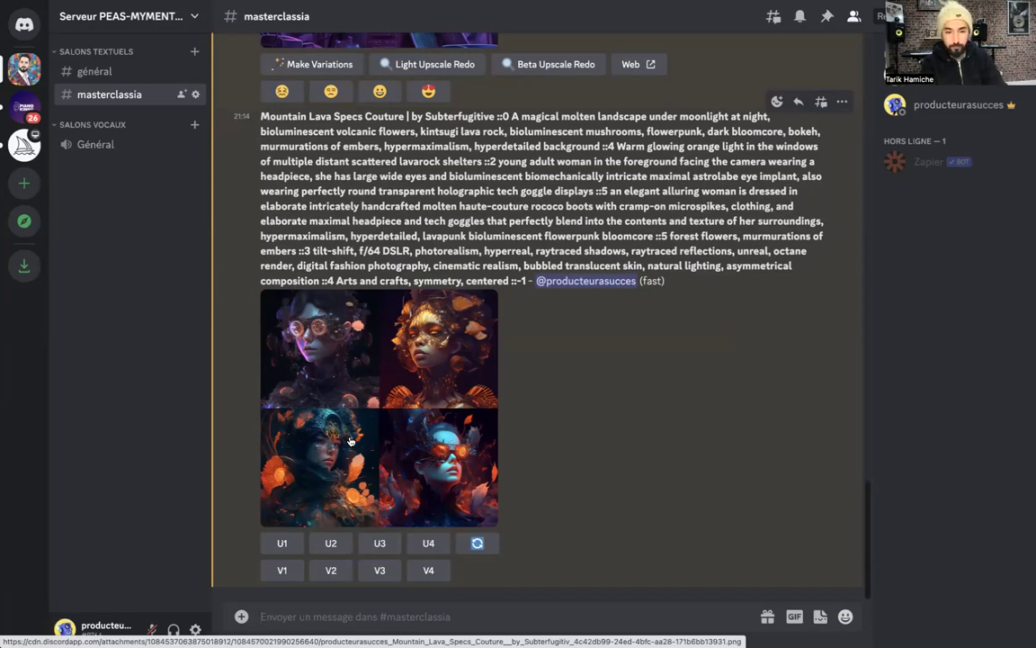
pyautogui.click(242, 617)
# Post the selfie IMG_2891.jpg in #masterclassia below the lava portrait grid
pyautogui.press('Escape')
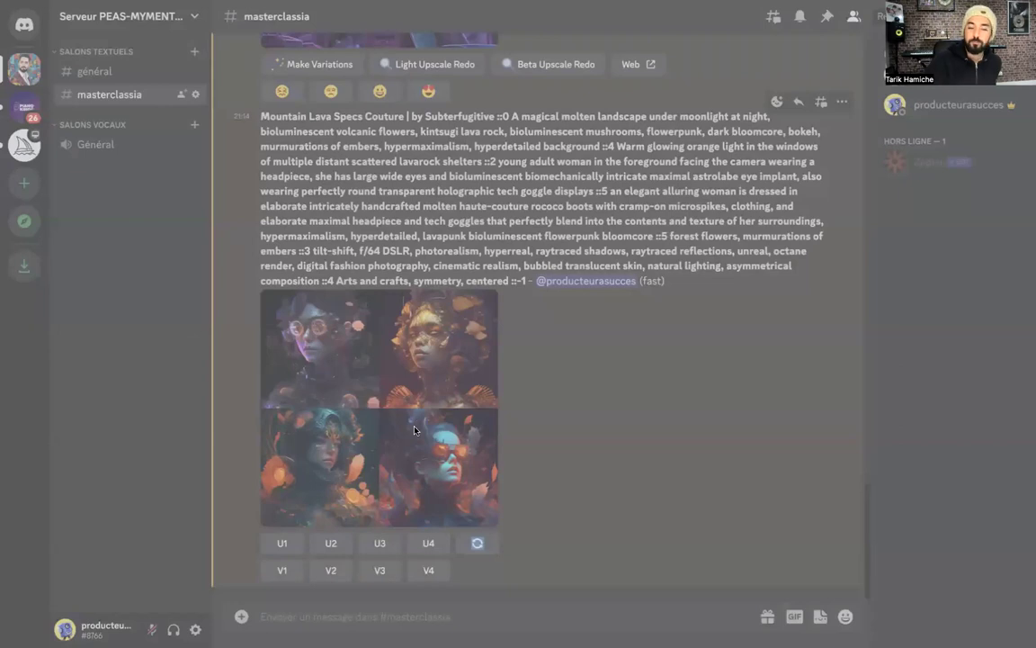
pyautogui.moveTo(468, 443); pyautogui.dragTo(461, 442)
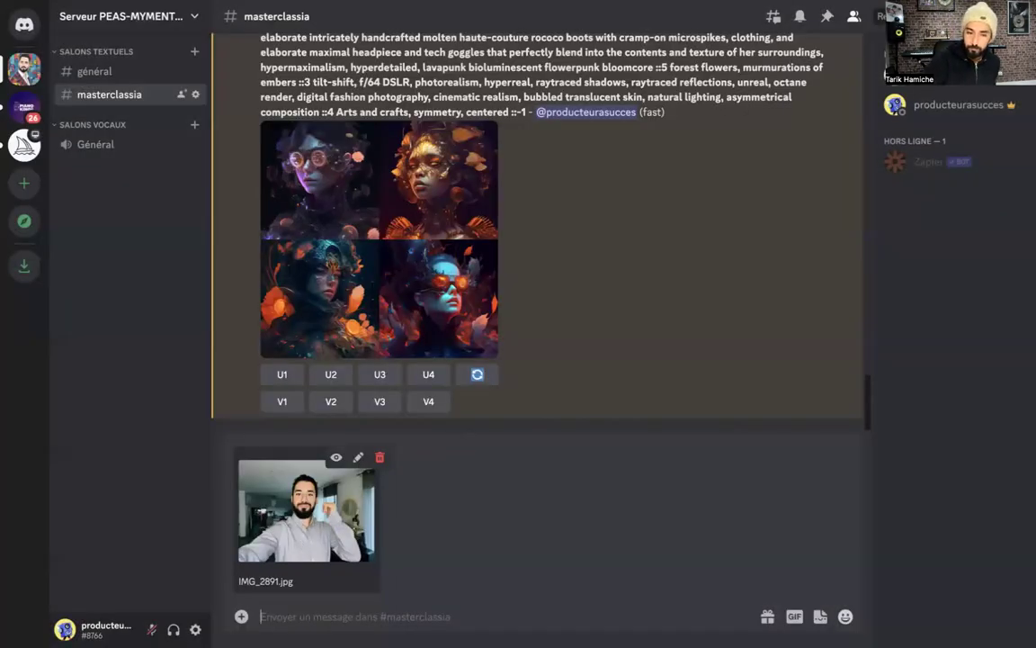
pyautogui.press('Return')
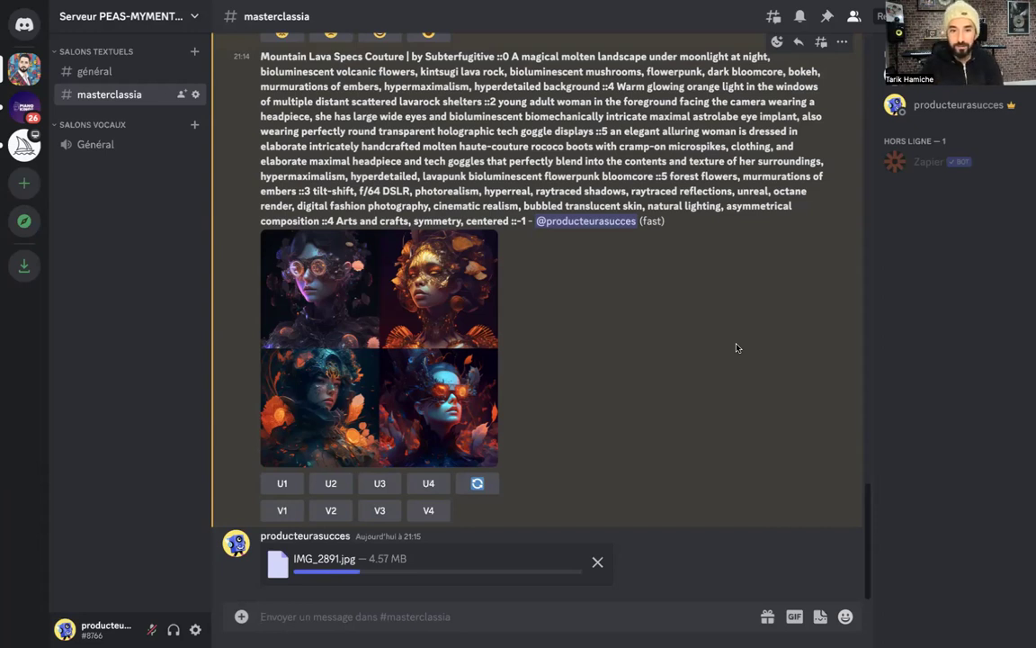
pyautogui.scroll(1, 736, 347)
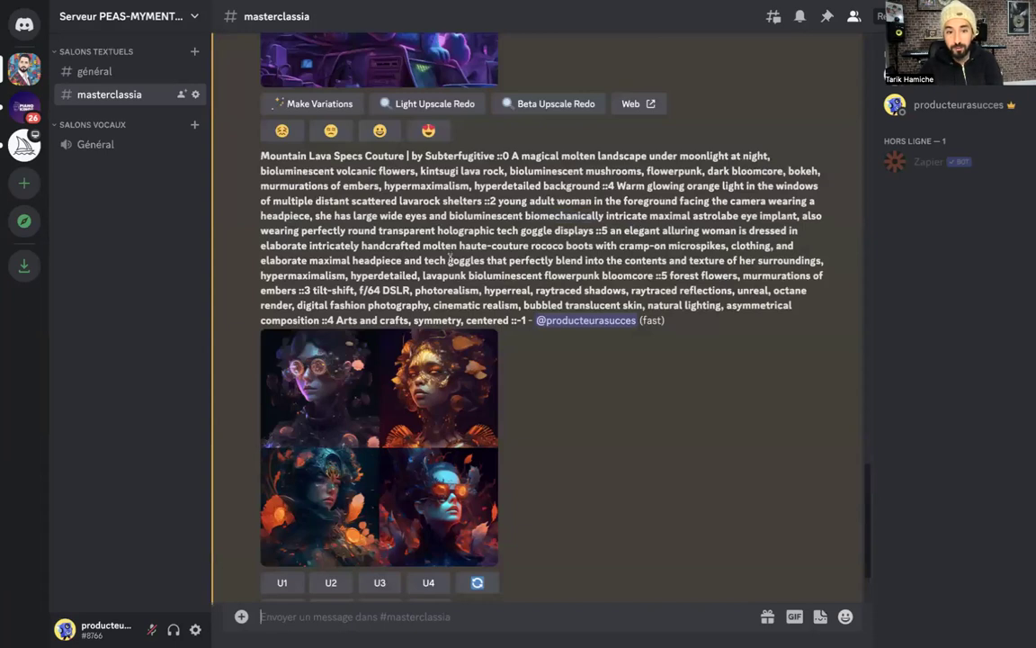
pyautogui.scroll(1, 452, 324)
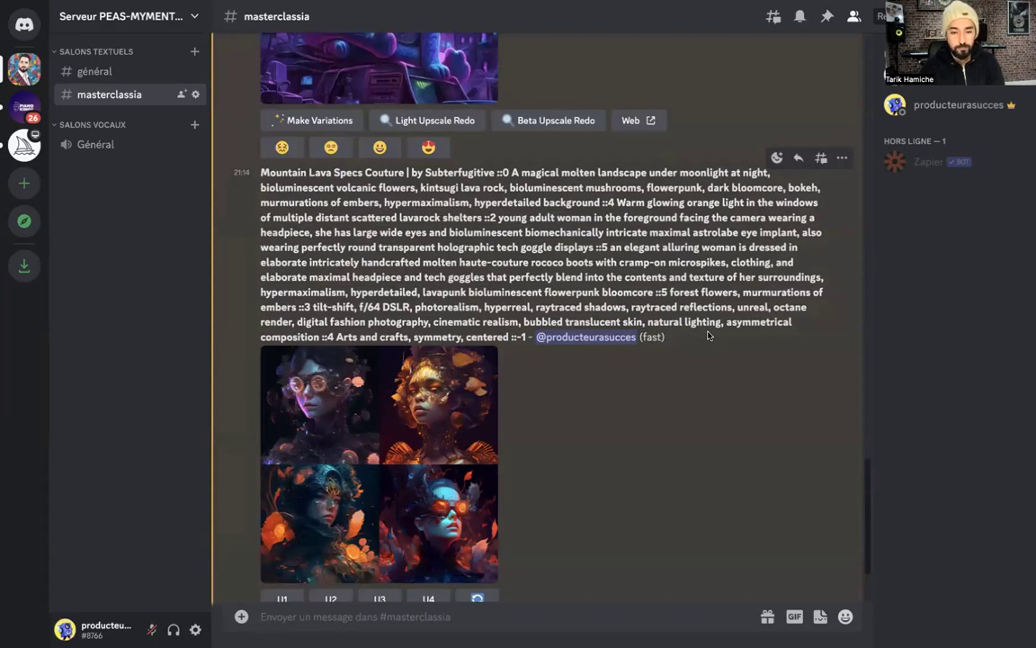
pyautogui.hotkey('ctrl', 'v')
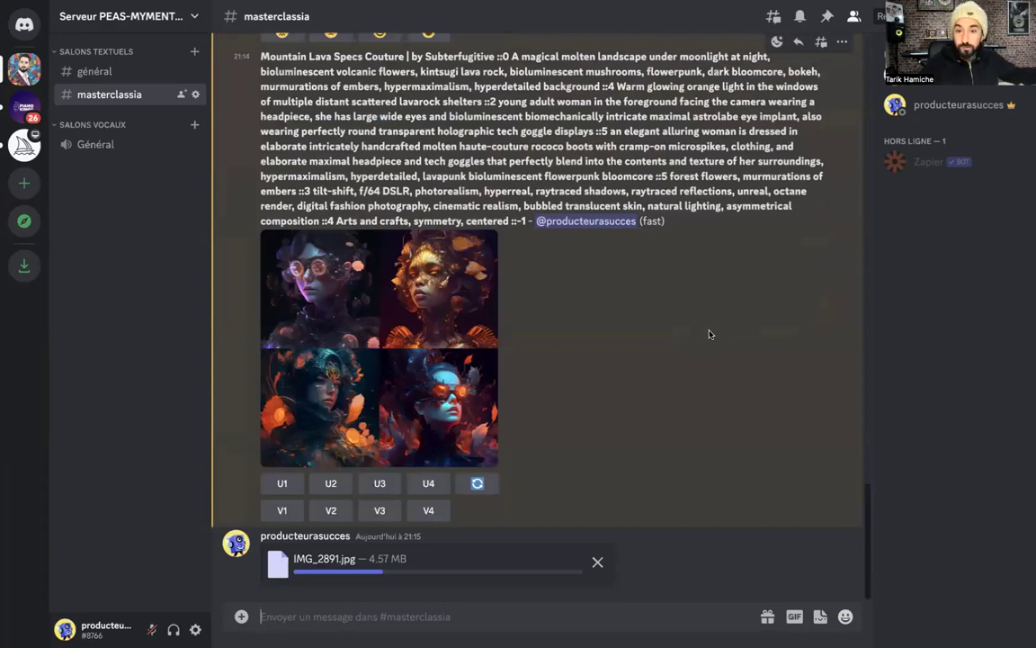
pyautogui.scroll(1, 702, 307)
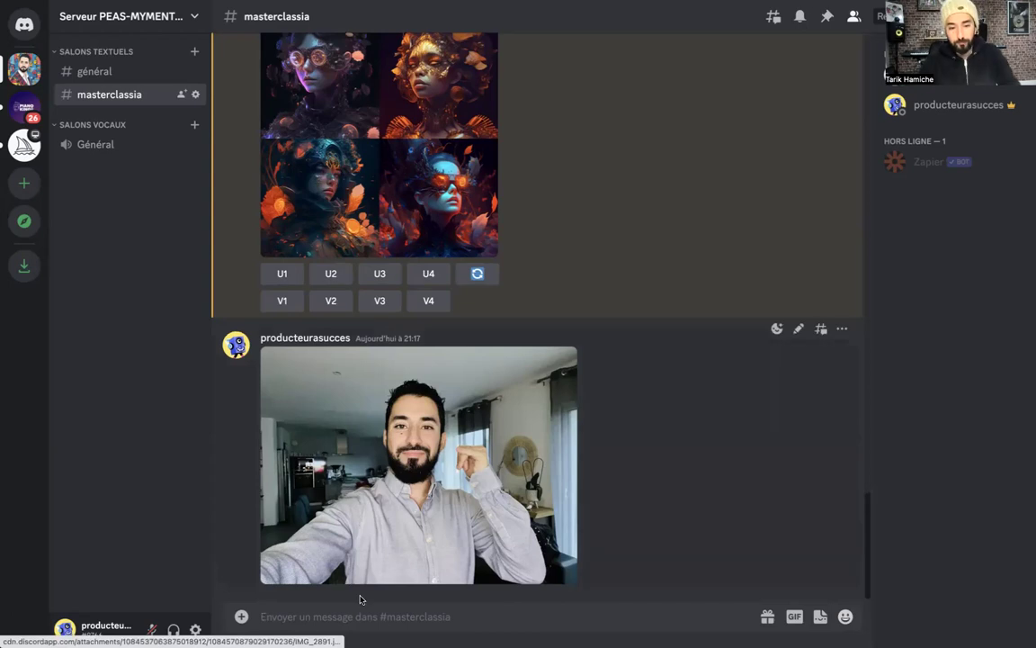
# Copy the image address of the posted IMG_2891.jpg photo from its enlarged view
pyautogui.rightClick(417, 431)
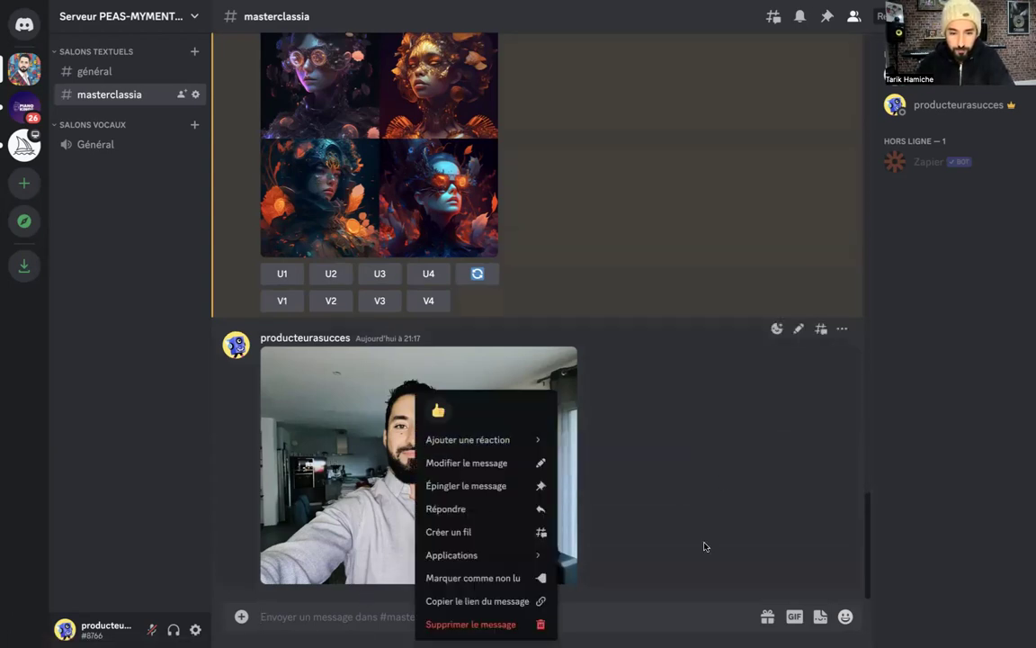
pyautogui.click(403, 454)
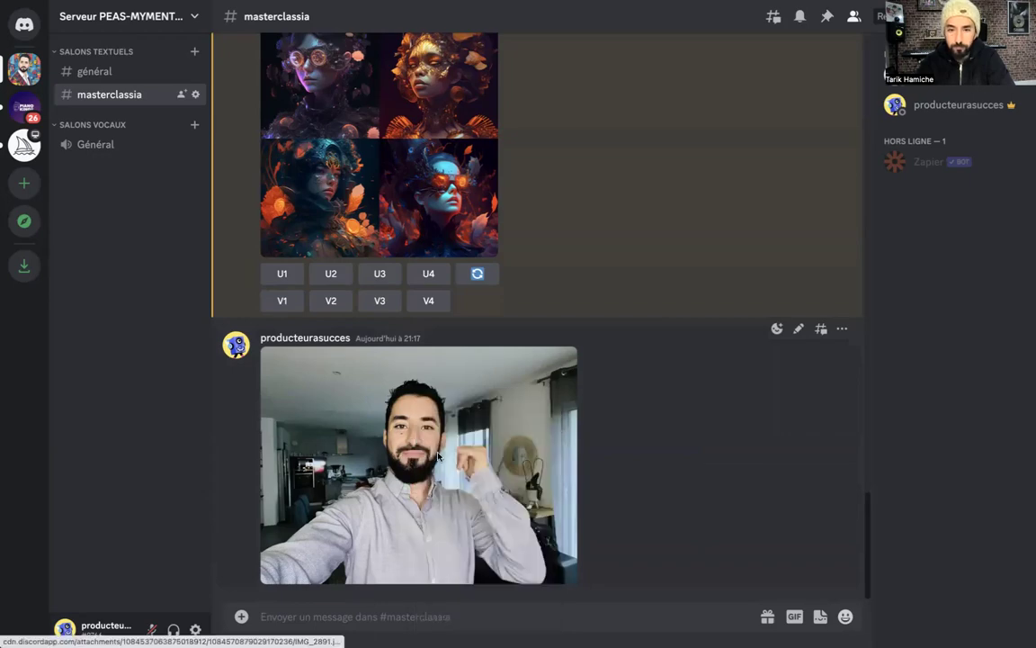
pyautogui.click(403, 454)
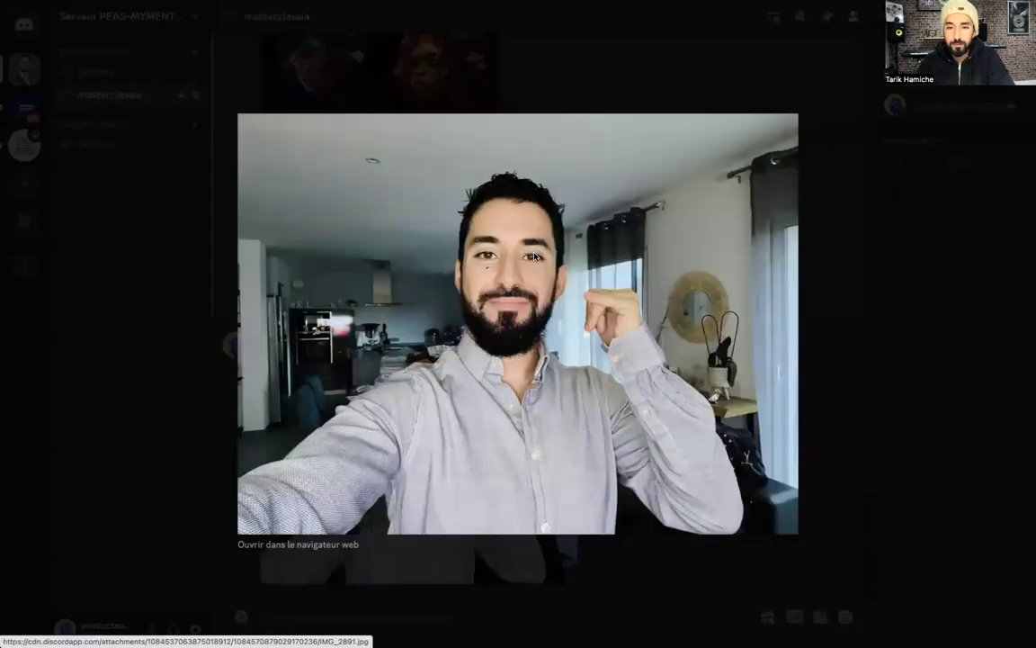
pyautogui.rightClick(537, 252)
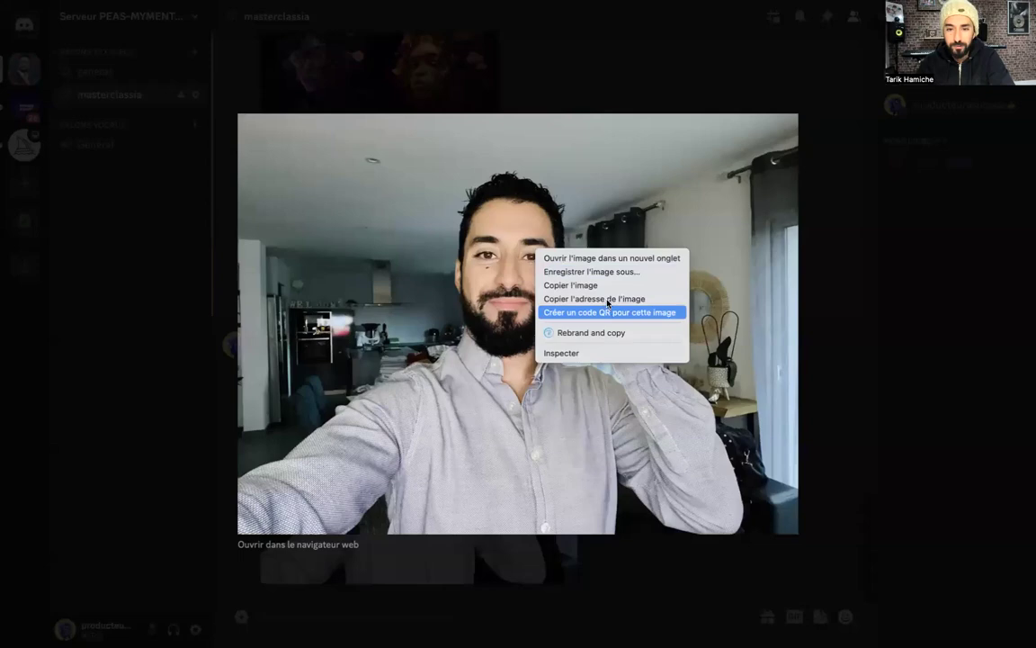
pyautogui.click(854, 349)
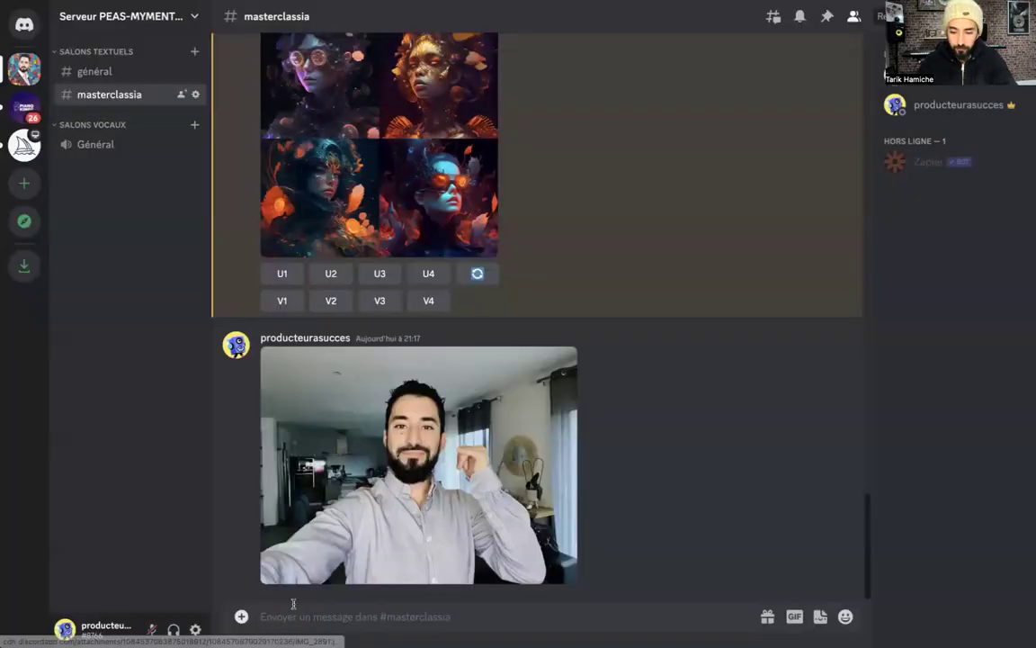
# Start an /imagine prompt with the copied photo link followed by a comma
pyautogui.write('/imag')
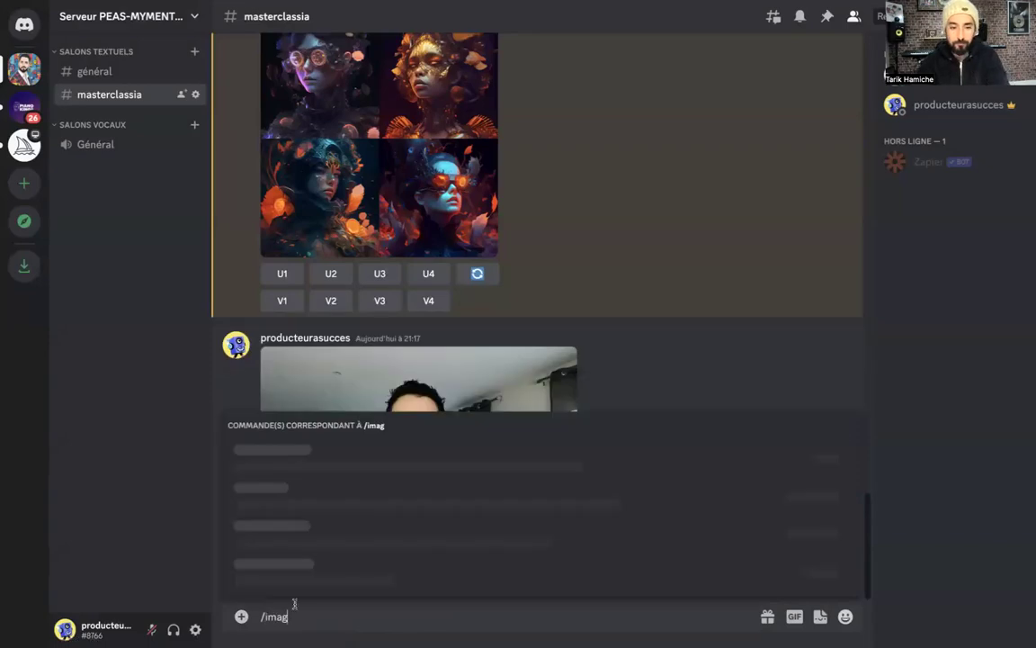
pyautogui.click(317, 575)
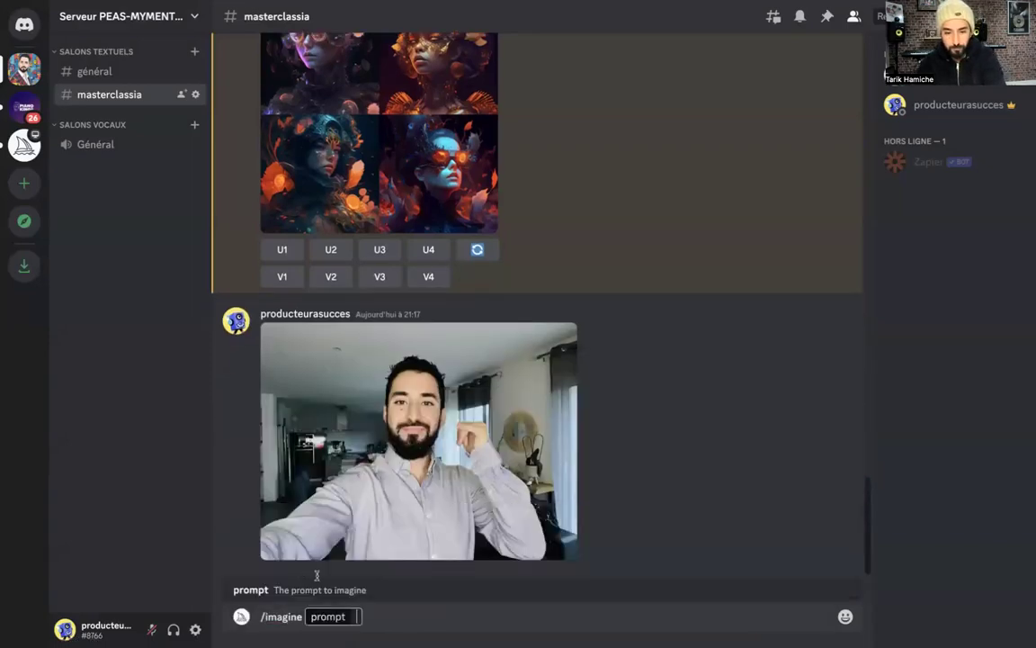
pyautogui.hotkey('ctrl', 'v')
pyautogui.write(',')
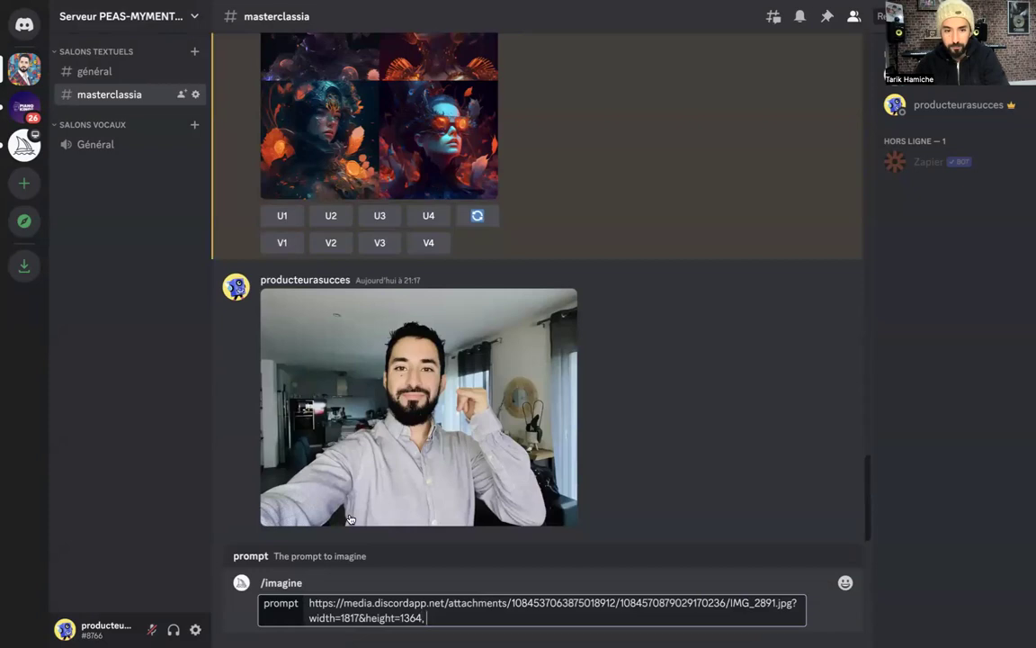
pyautogui.scroll(2, 356, 328)
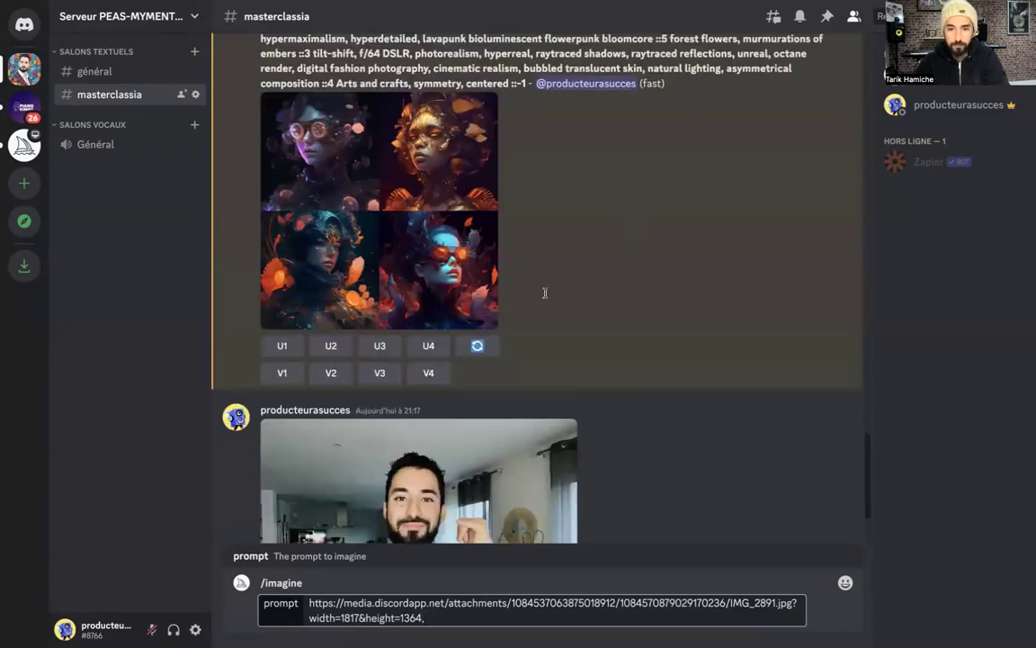
# Copy the Mountain Lava Specs Couture prompt text and paste it after the photo link
pyautogui.scroll(3, 485, 266)
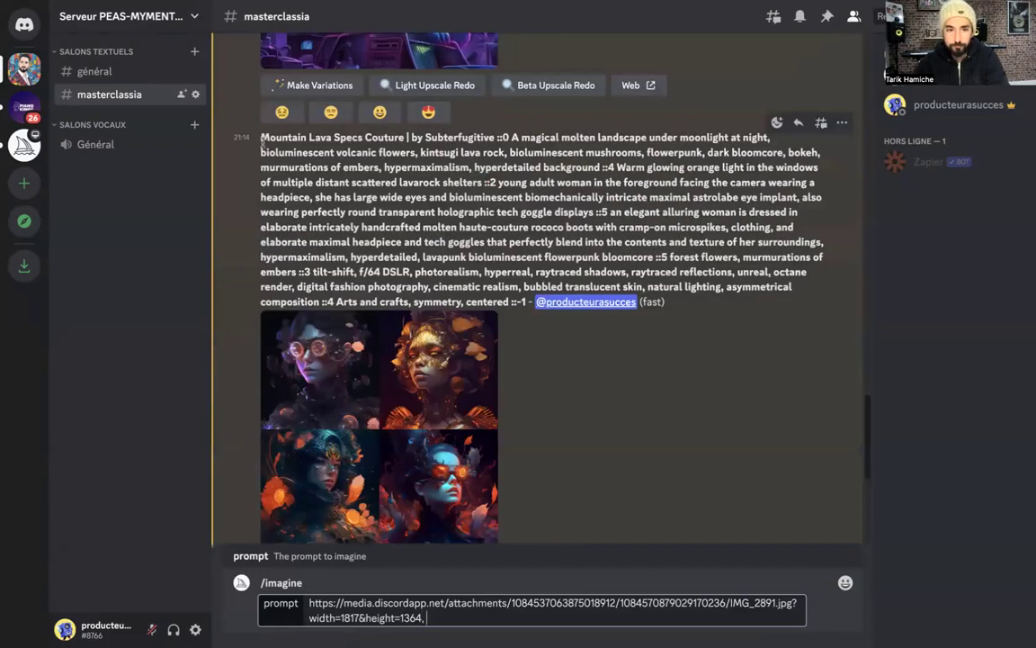
pyautogui.moveTo(259, 135); pyautogui.dragTo(526, 302)
pyautogui.hotkey('ctrl', 'c')
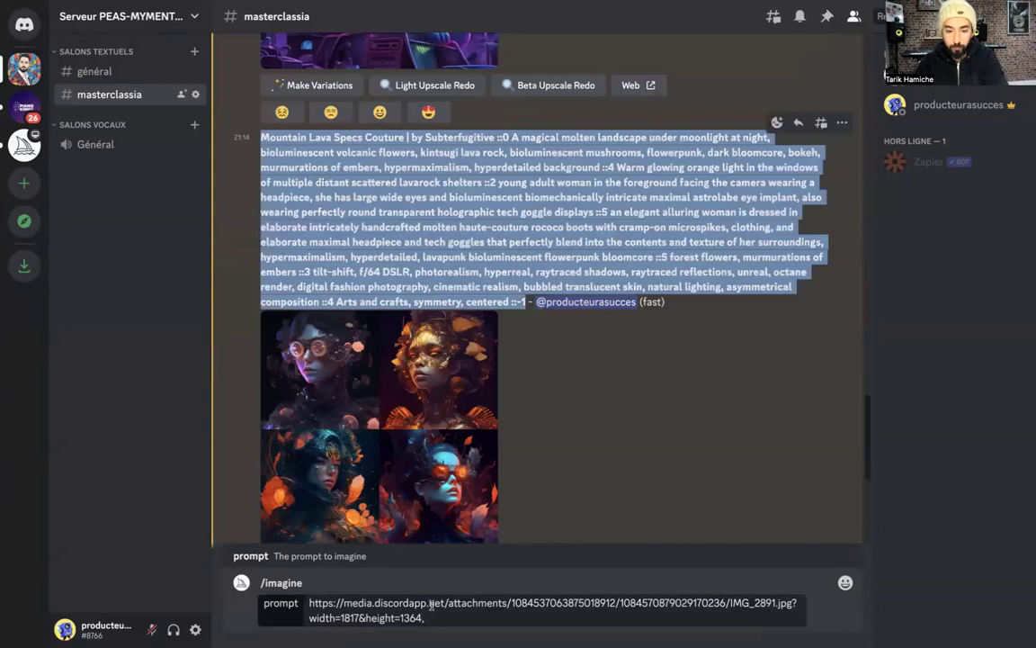
pyautogui.scroll(-2, 466, 491)
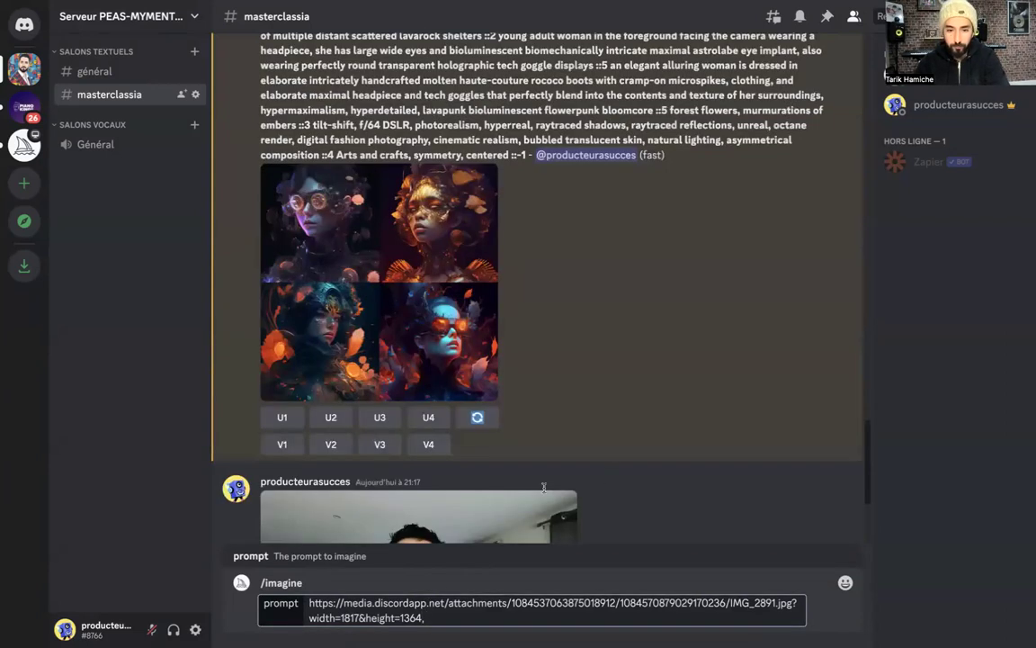
pyautogui.hotkey('ctrl', 'v')
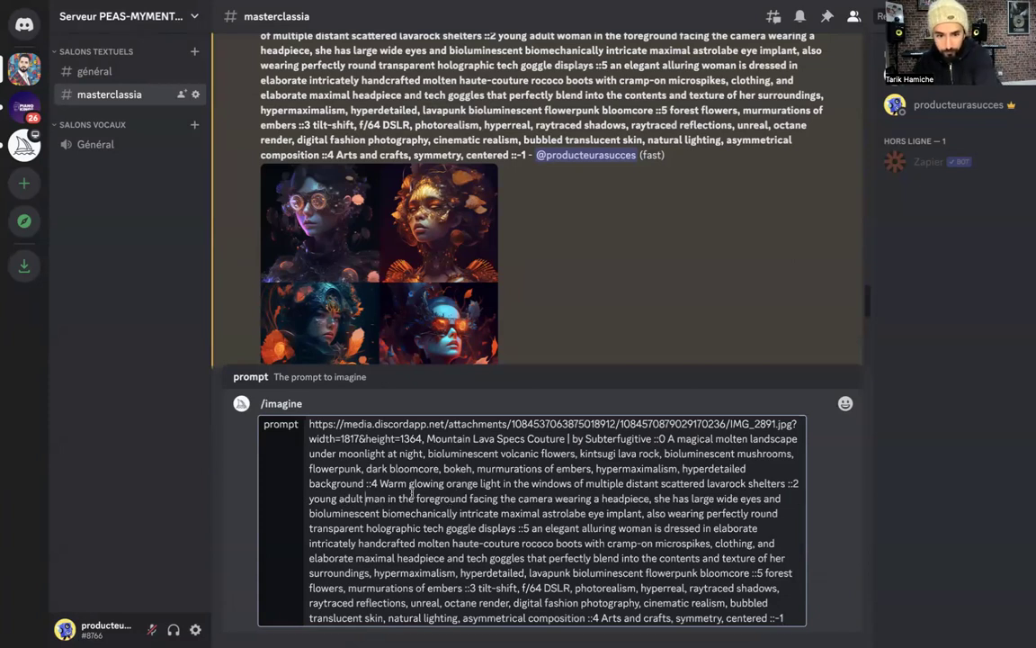
# Change both 'woman' words to 'man' and 'she' to 'he' in the prompt
pyautogui.click(364, 499)
pyautogui.press('BackSpace')
pyautogui.press('BackSpace')
pyautogui.click(656, 501)
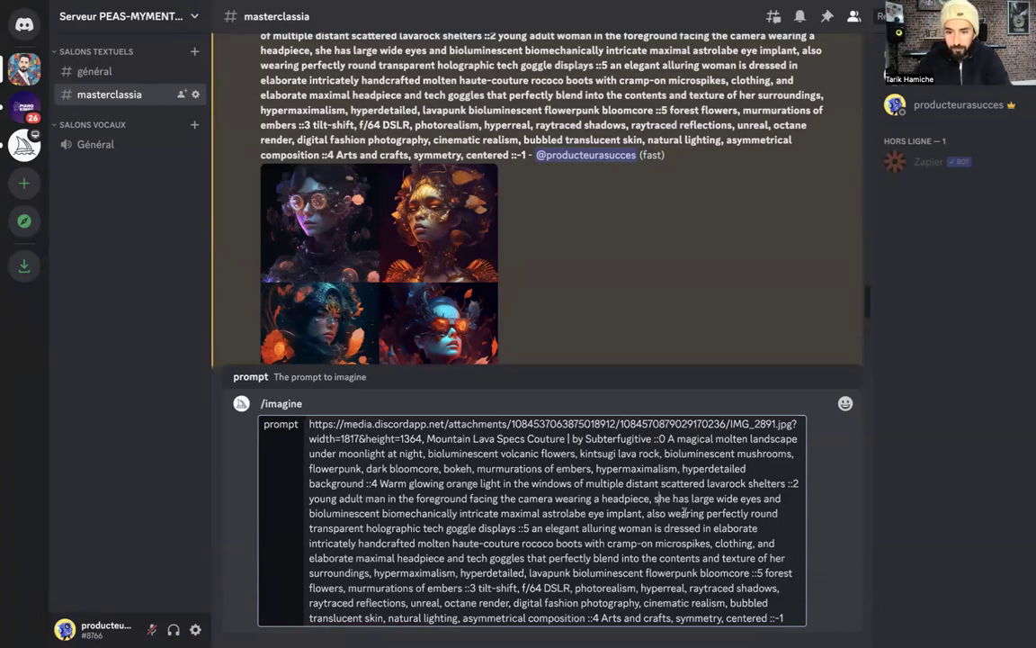
pyautogui.press('Delete')
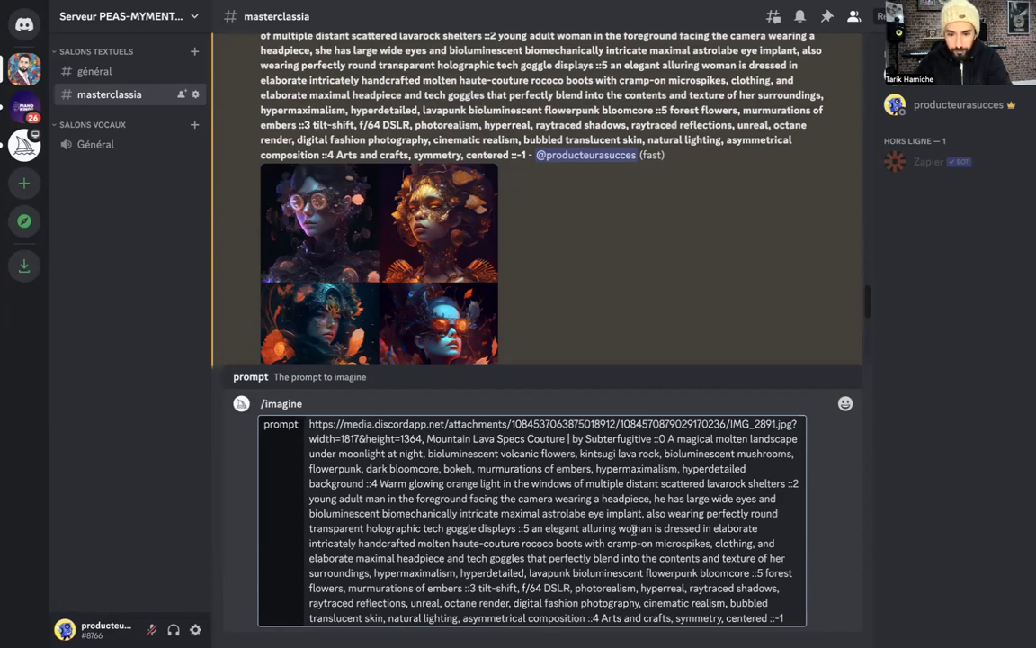
pyautogui.click(633, 528)
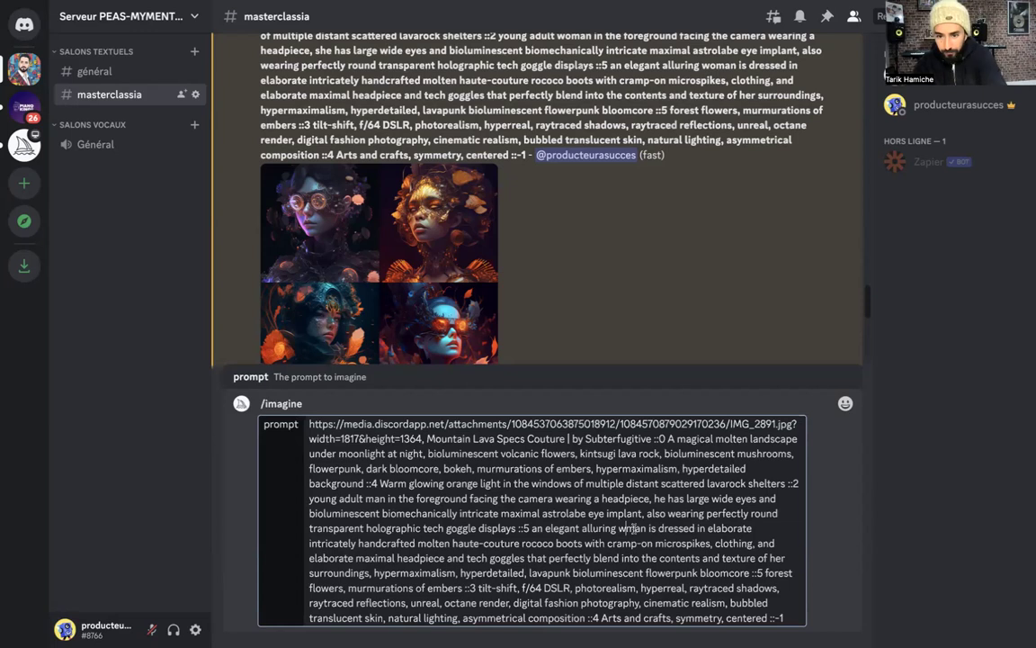
pyautogui.press('BackSpace')
pyautogui.press('BackSpace')
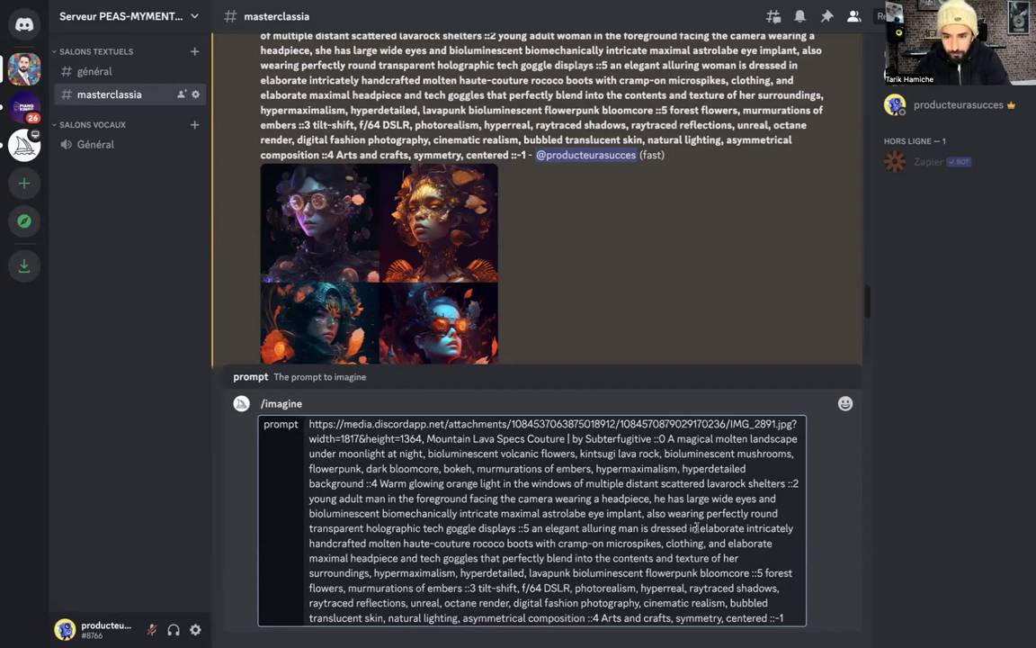
# Replace the couture boots description with 'urban clothes' and send the edited prompt
pyautogui.moveTo(698, 529); pyautogui.dragTo(663, 543)
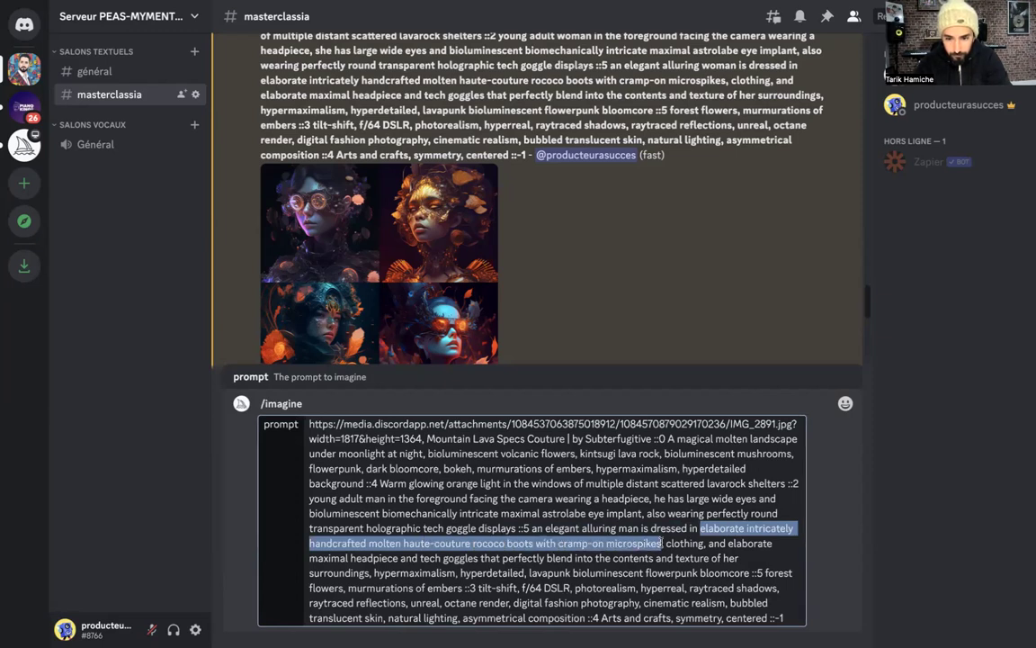
pyautogui.write('urban clo')
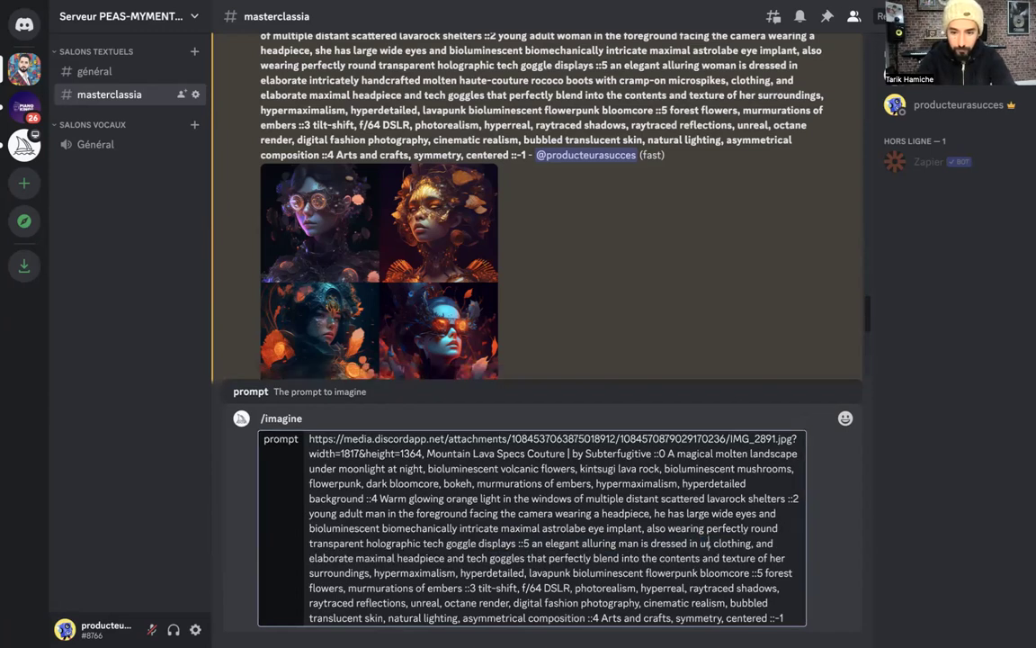
pyautogui.write('th')
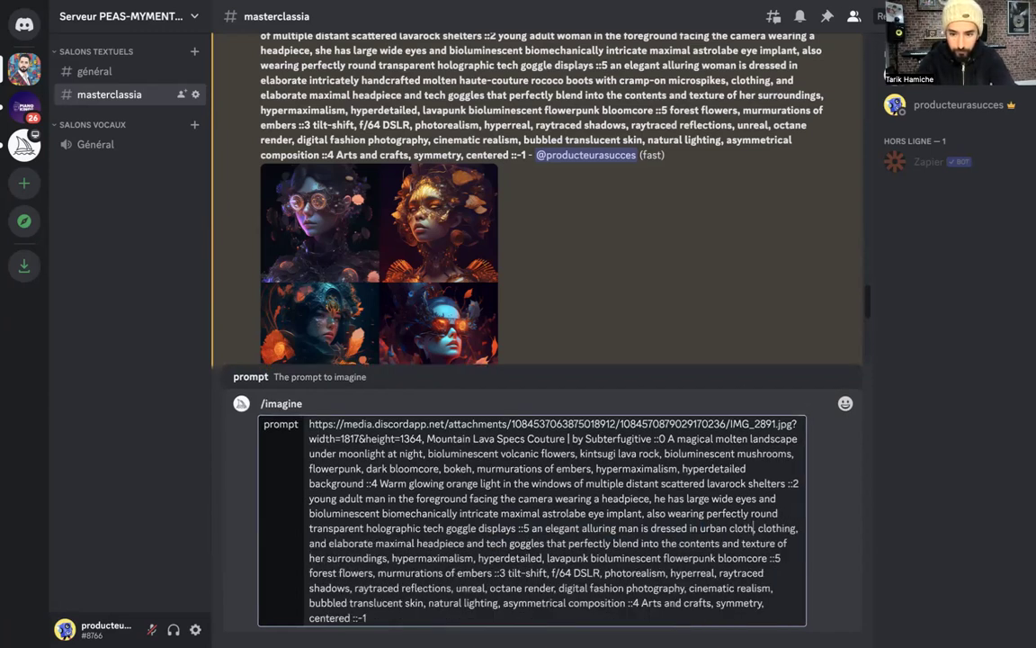
pyautogui.write('es')
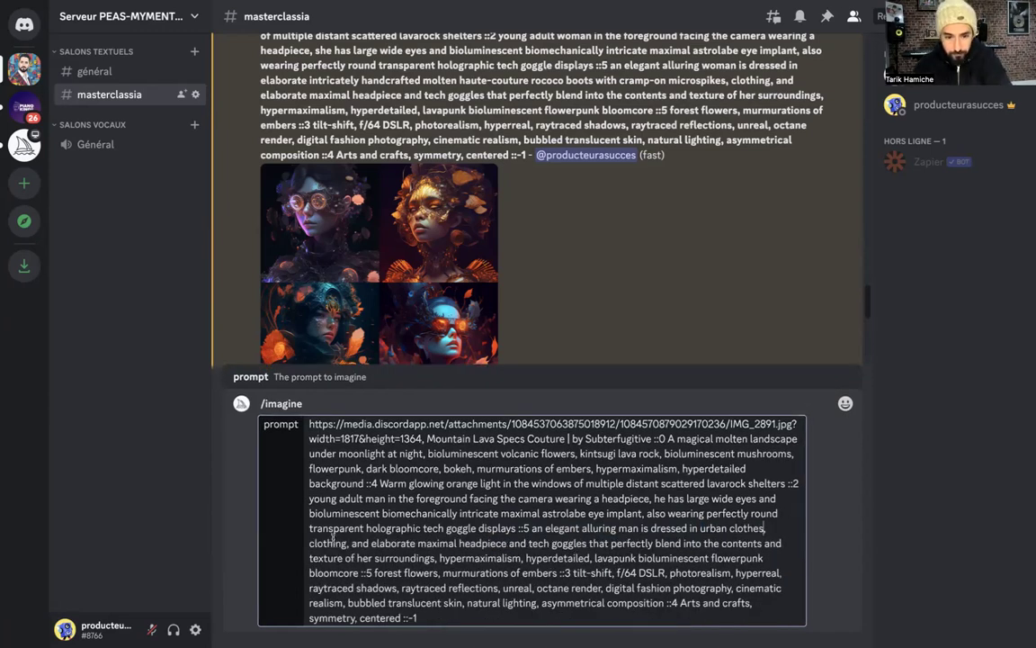
pyautogui.moveTo(348, 542); pyautogui.dragTo(311, 544)
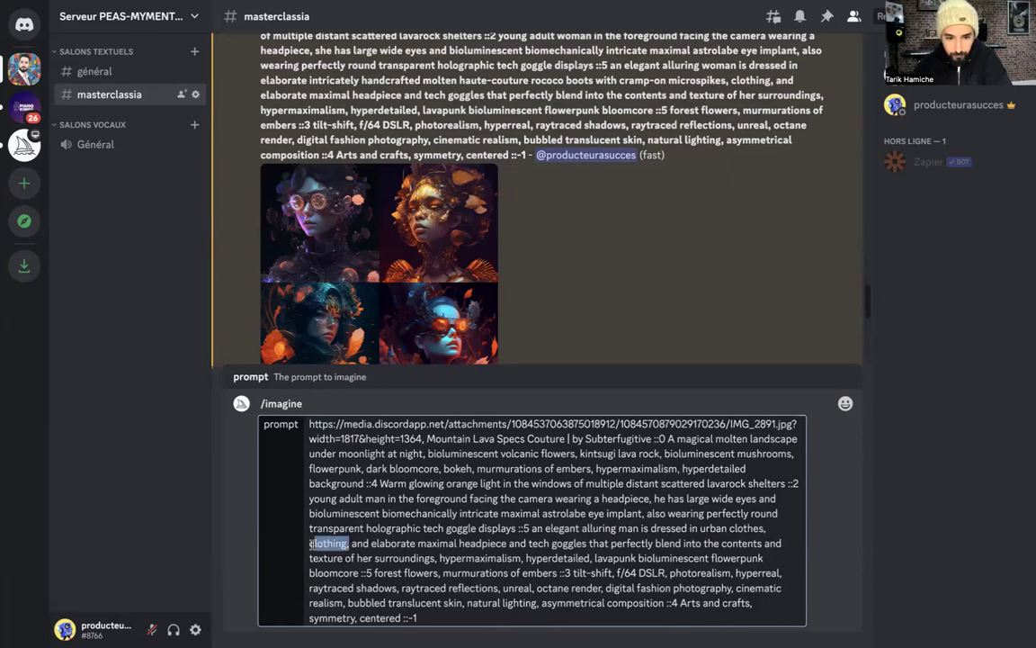
pyautogui.press('Return')
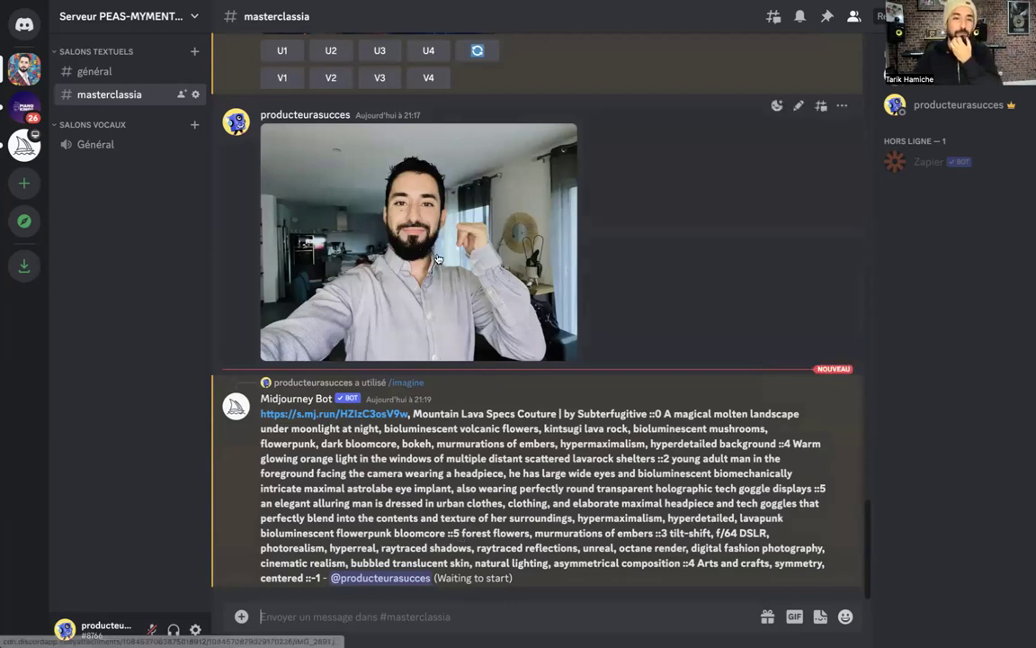
# Scroll the channel while the bot finishes the four-portrait grid of the man
pyautogui.scroll(1, 438, 260)
pyautogui.scroll(2, 480, 220)
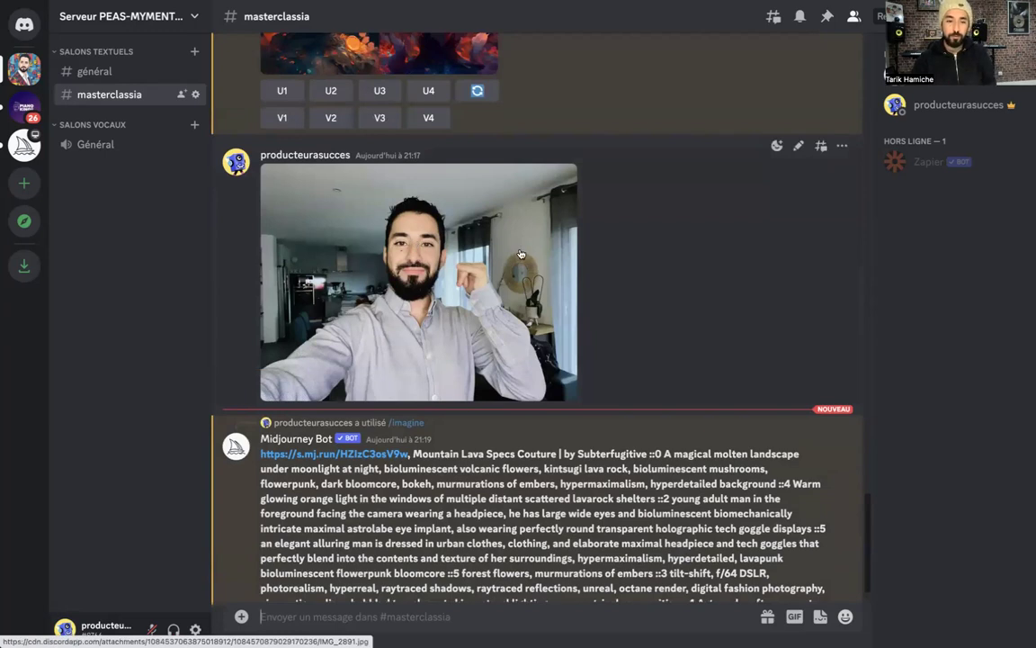
pyautogui.scroll(-2, 546, 246)
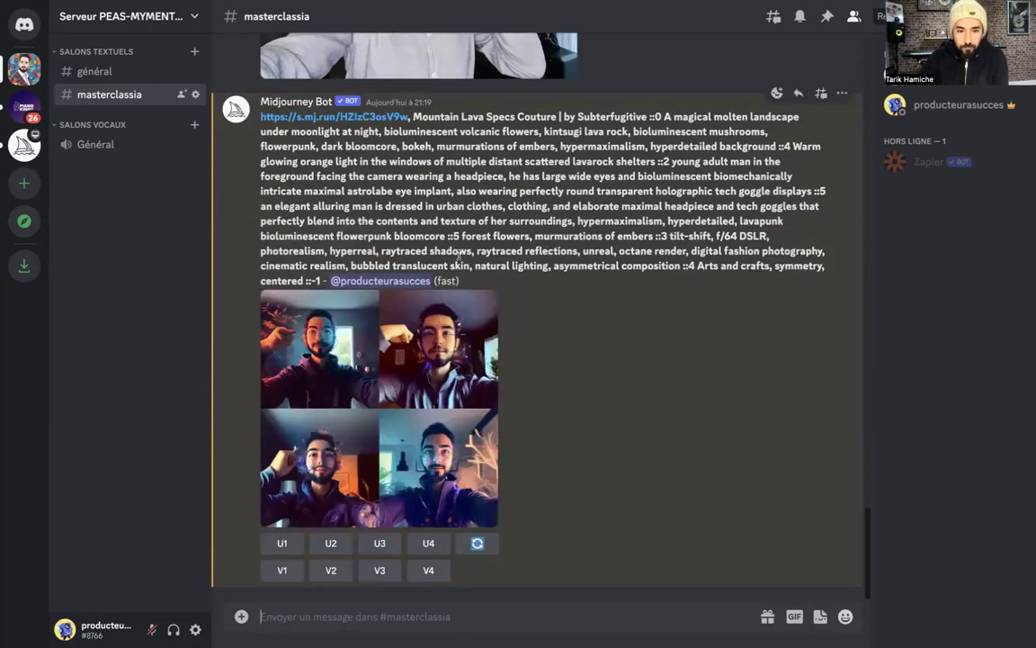
pyautogui.click(399, 355)
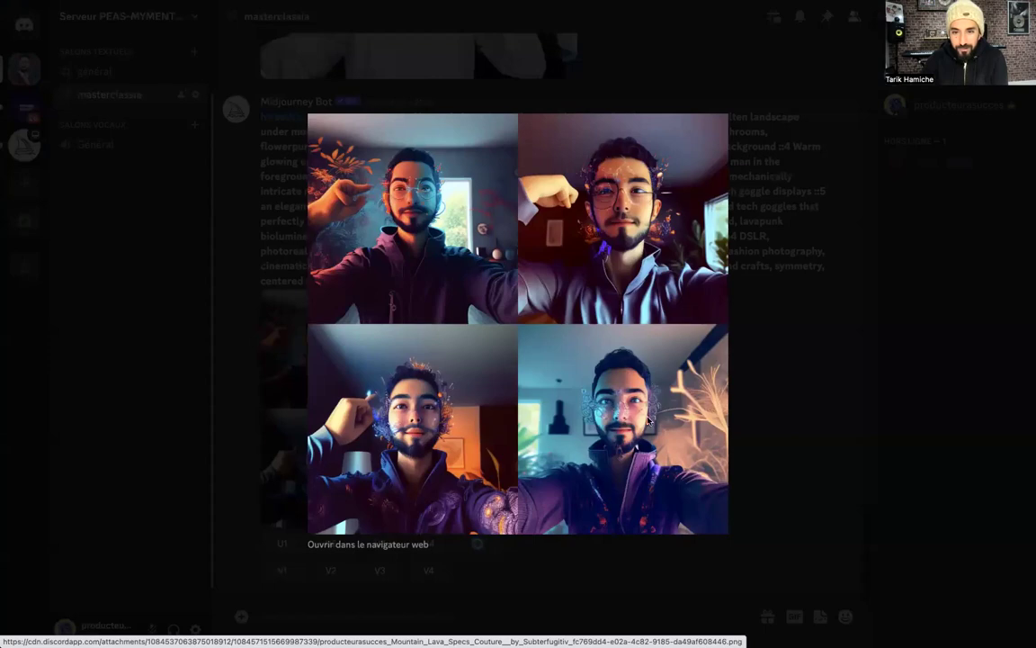
pyautogui.click(538, 299)
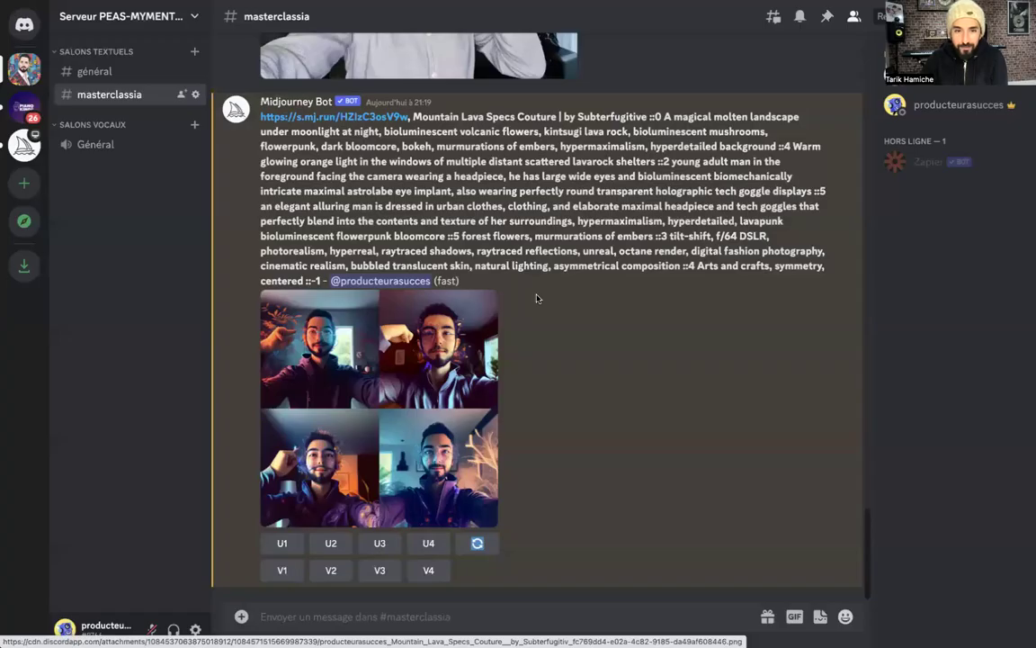
pyautogui.scroll(5, 324, 229)
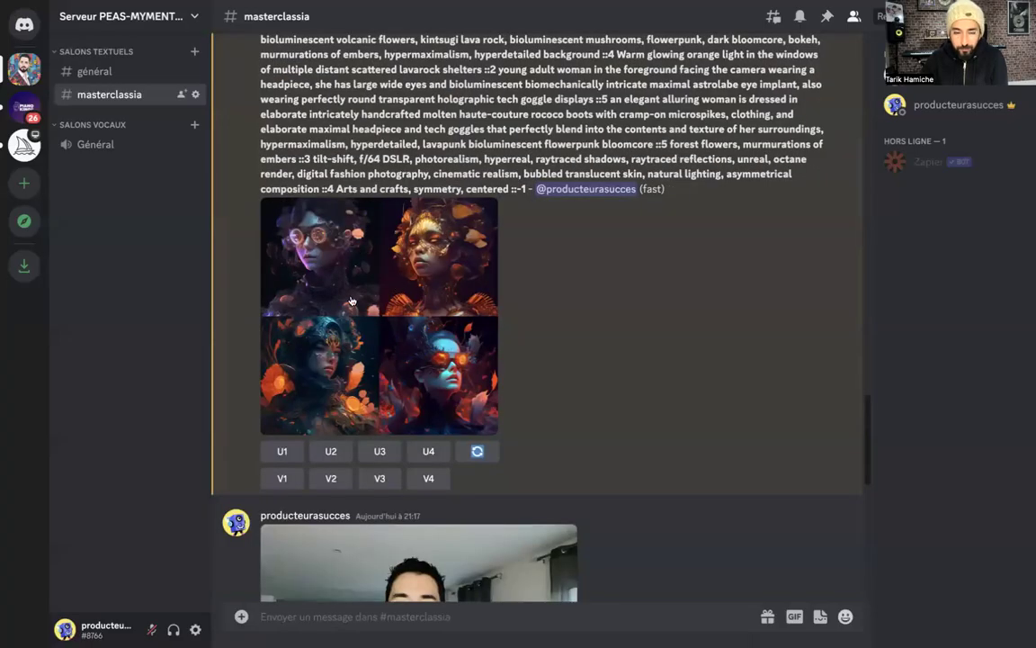
pyautogui.scroll(-5, 365, 312)
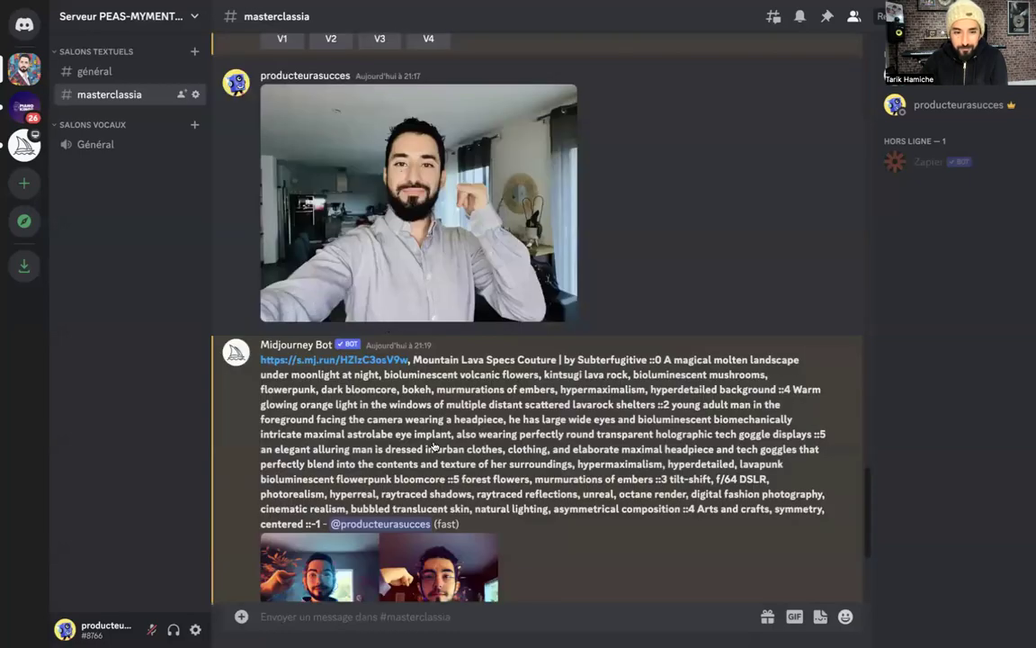
pyautogui.scroll(-3, 434, 445)
pyautogui.click(435, 396)
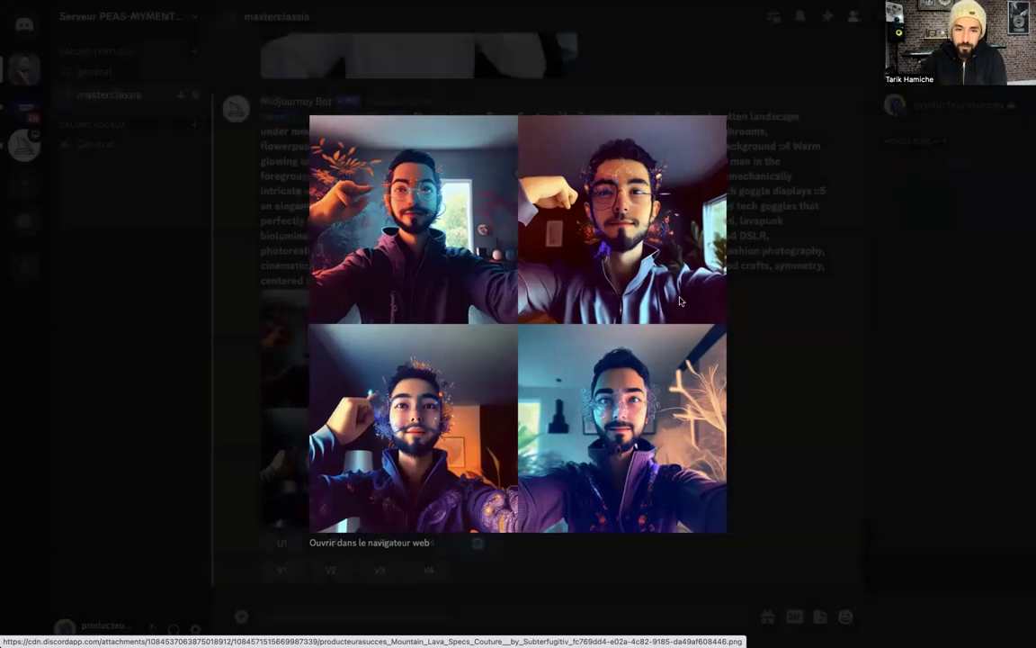
pyautogui.press('Escape')
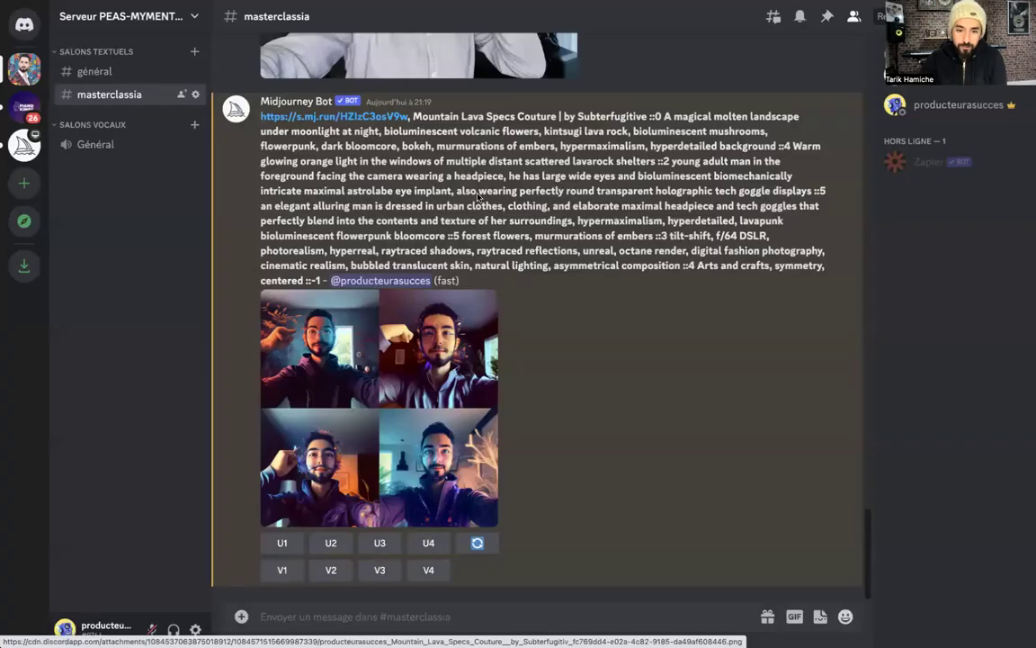
pyautogui.scroll(2, 442, 413)
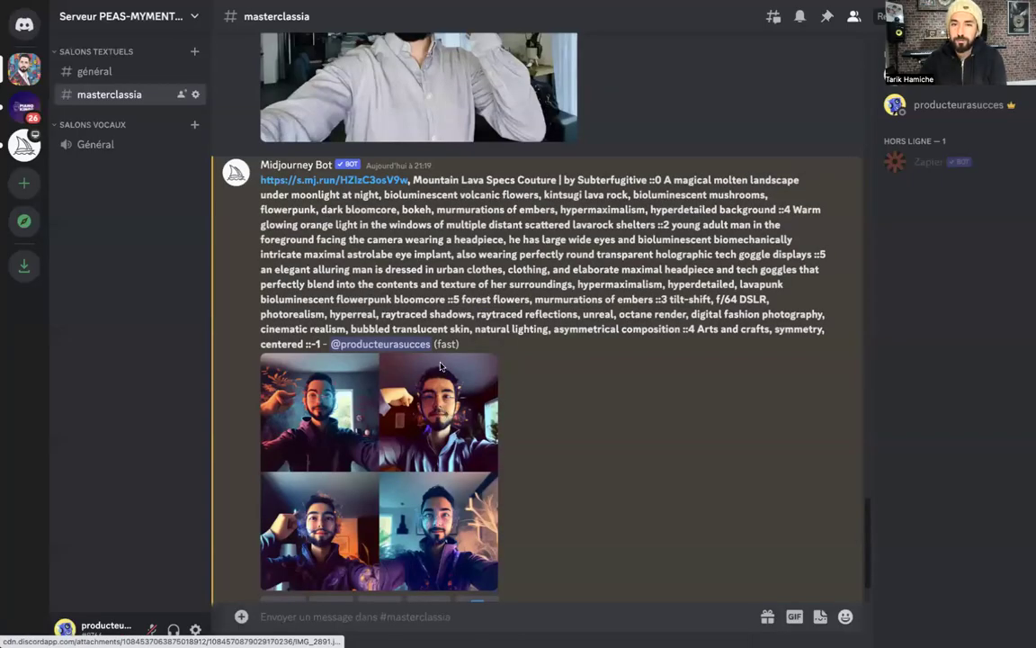
pyautogui.scroll(-2, 442, 412)
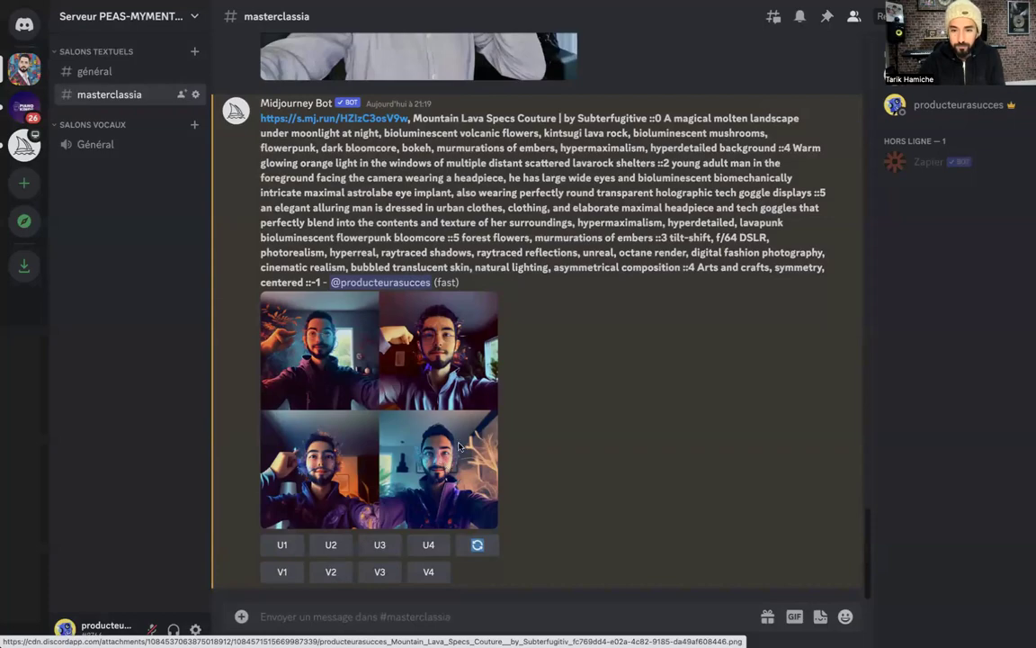
pyautogui.click(459, 441)
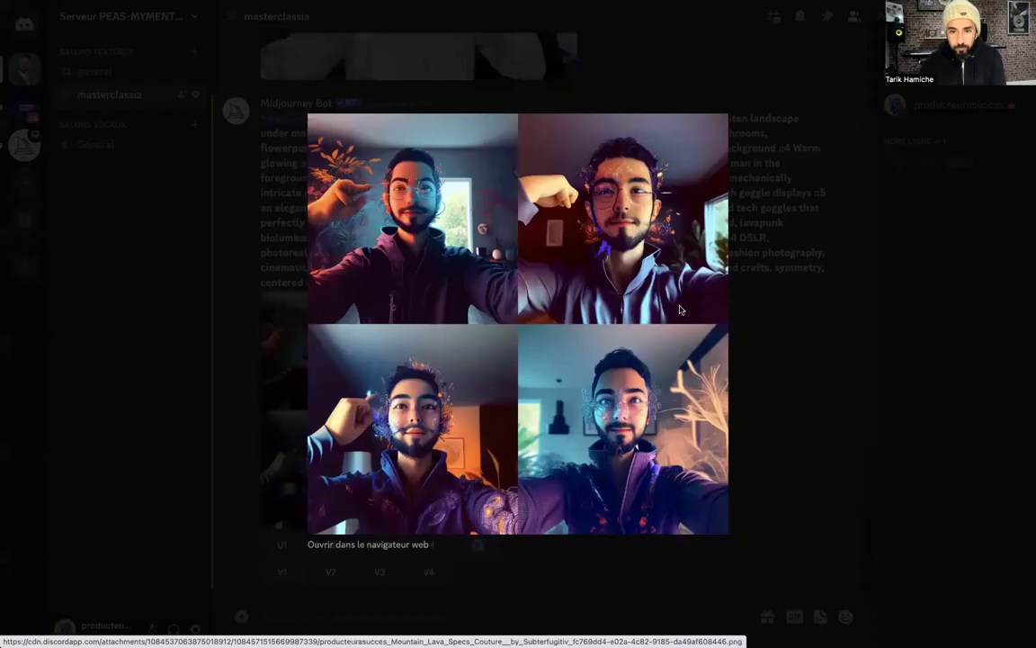
pyautogui.click(785, 310)
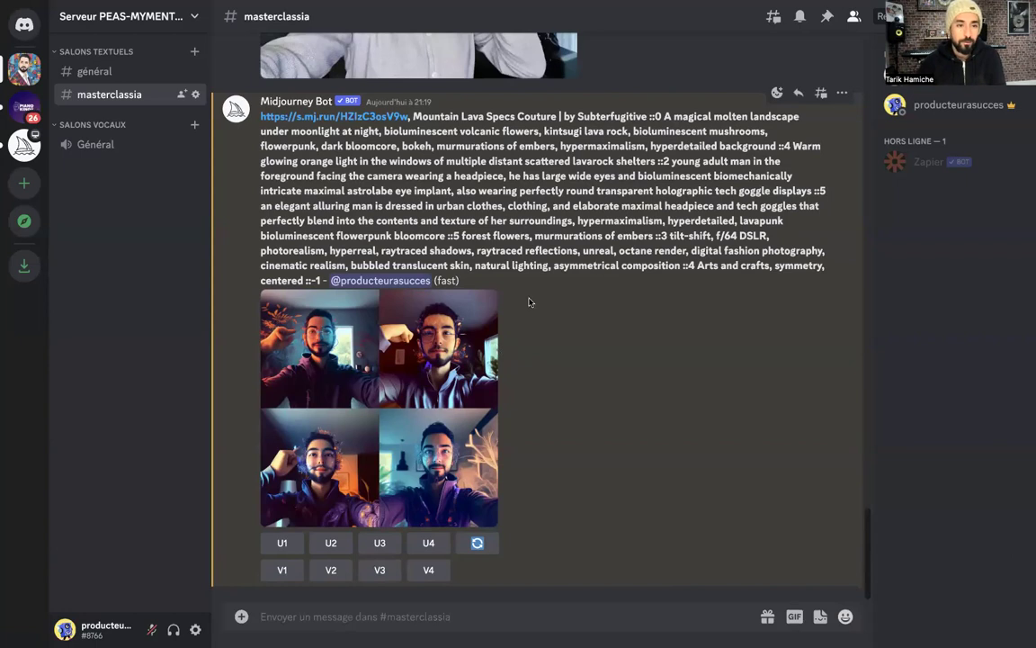
pyautogui.scroll(3, 529, 261)
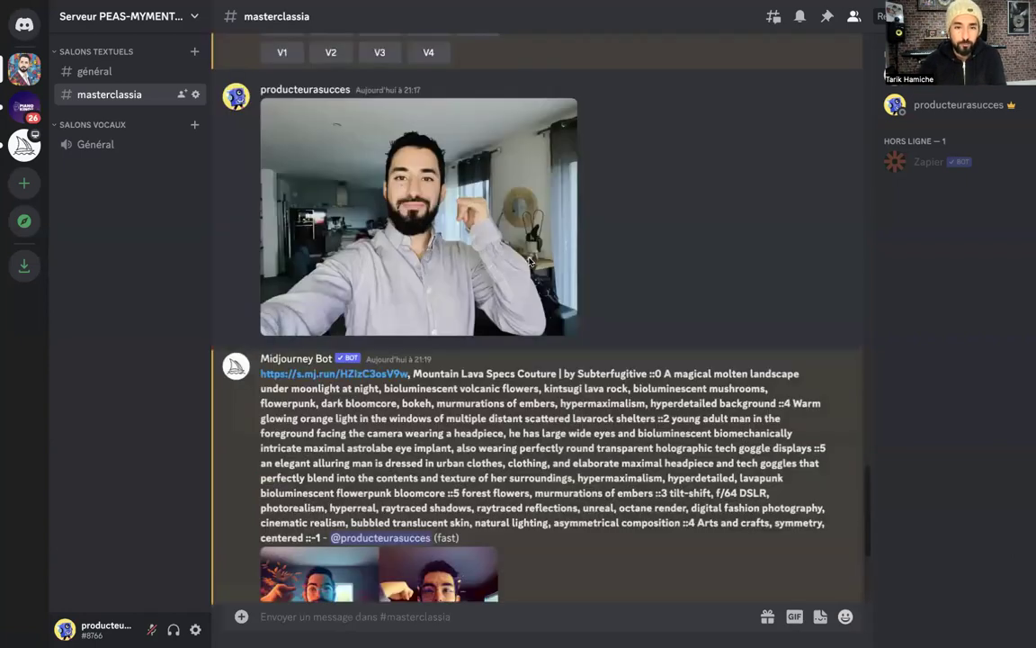
pyautogui.scroll(3, 529, 261)
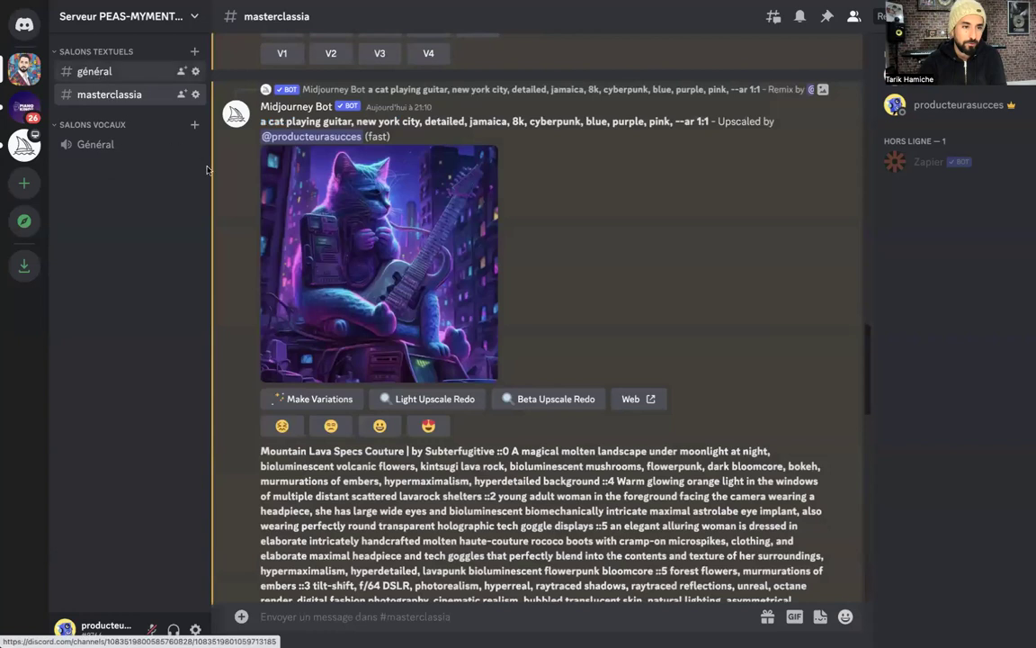
pyautogui.click(94, 72)
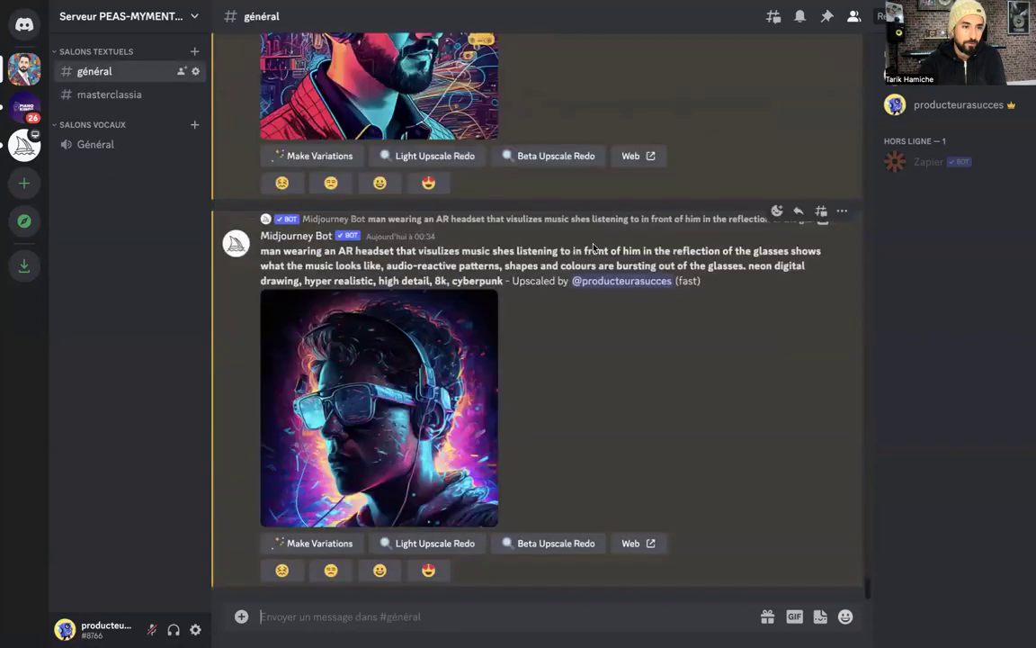
pyautogui.scroll(3, 574, 248)
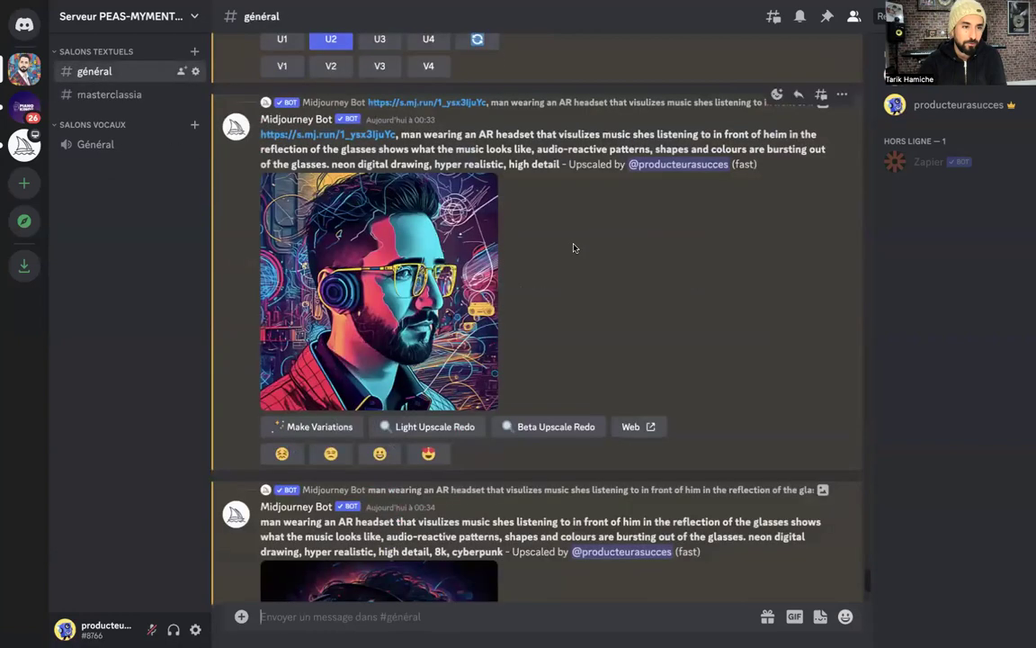
pyautogui.scroll(2, 574, 247)
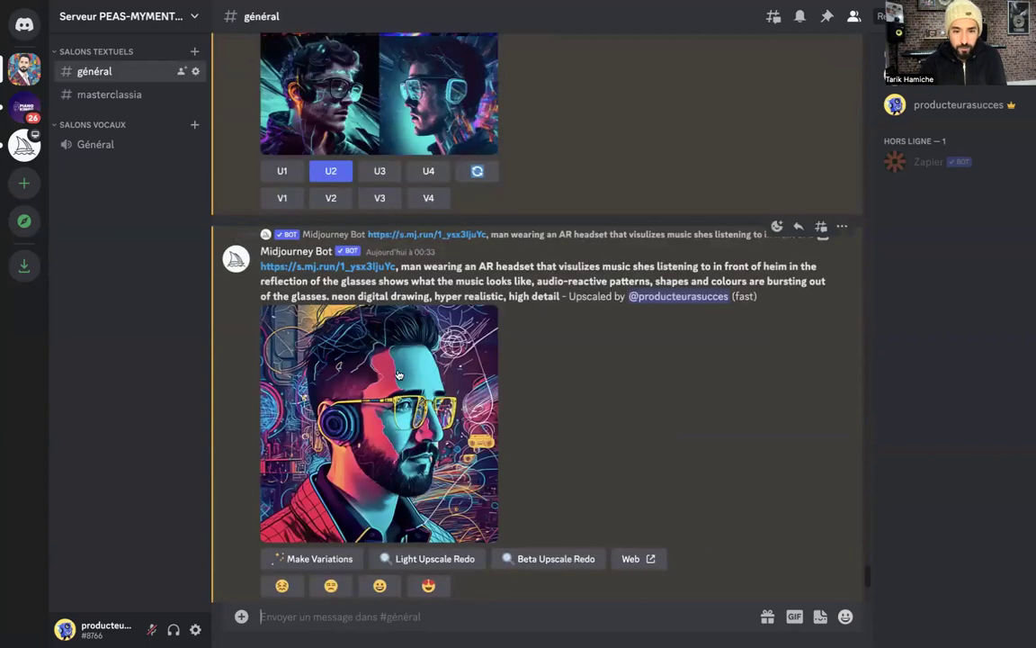
pyautogui.scroll(4, 400, 372)
pyautogui.scroll(5, 402, 369)
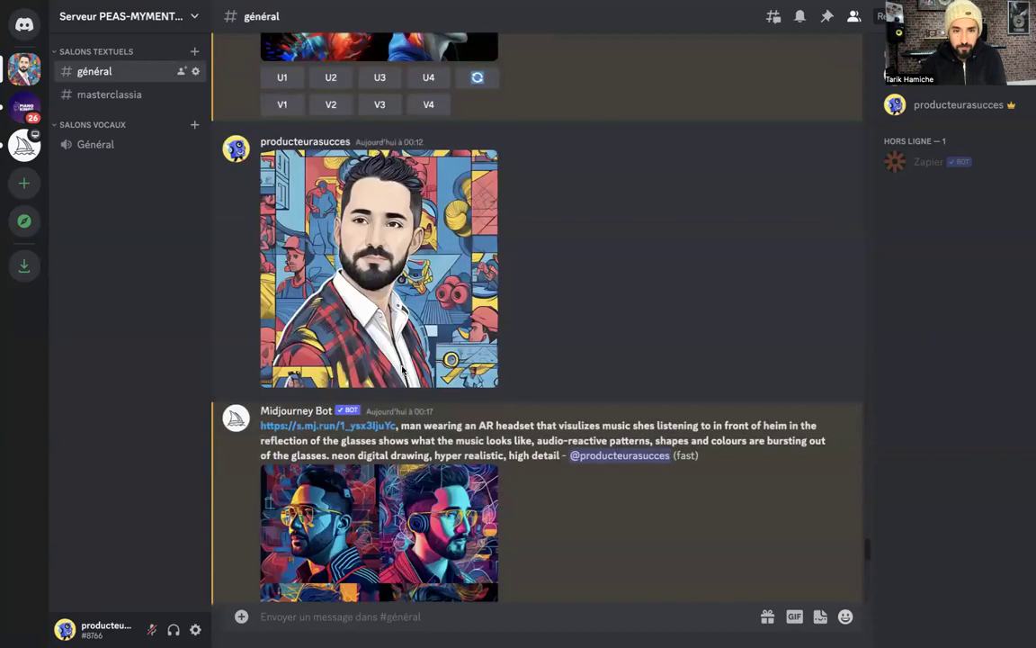
pyautogui.scroll(2, 373, 446)
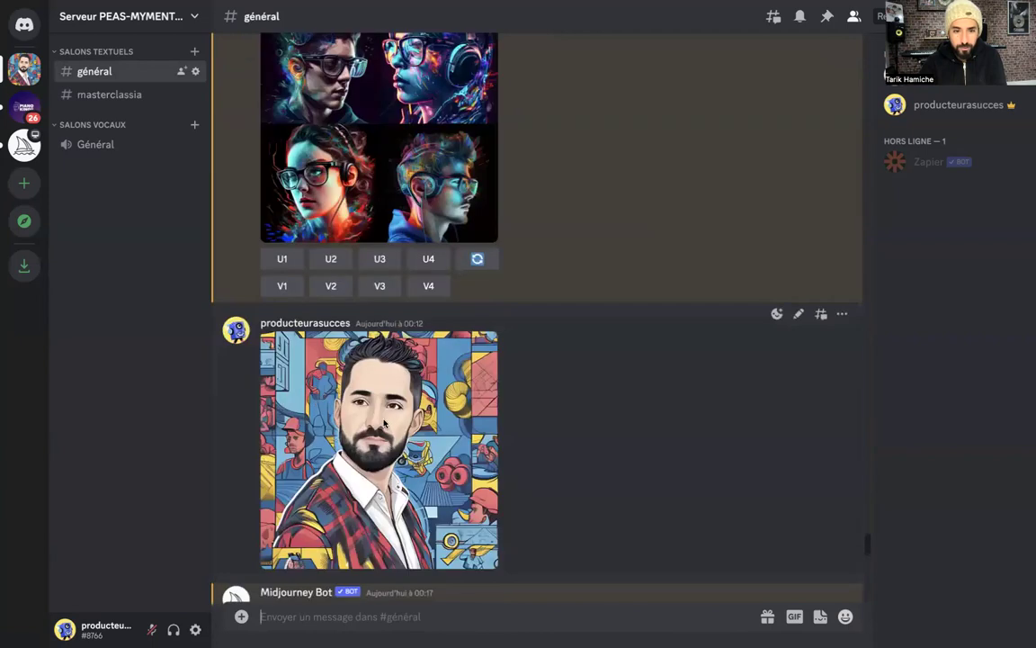
pyautogui.scroll(2, 384, 423)
pyautogui.scroll(4, 383, 424)
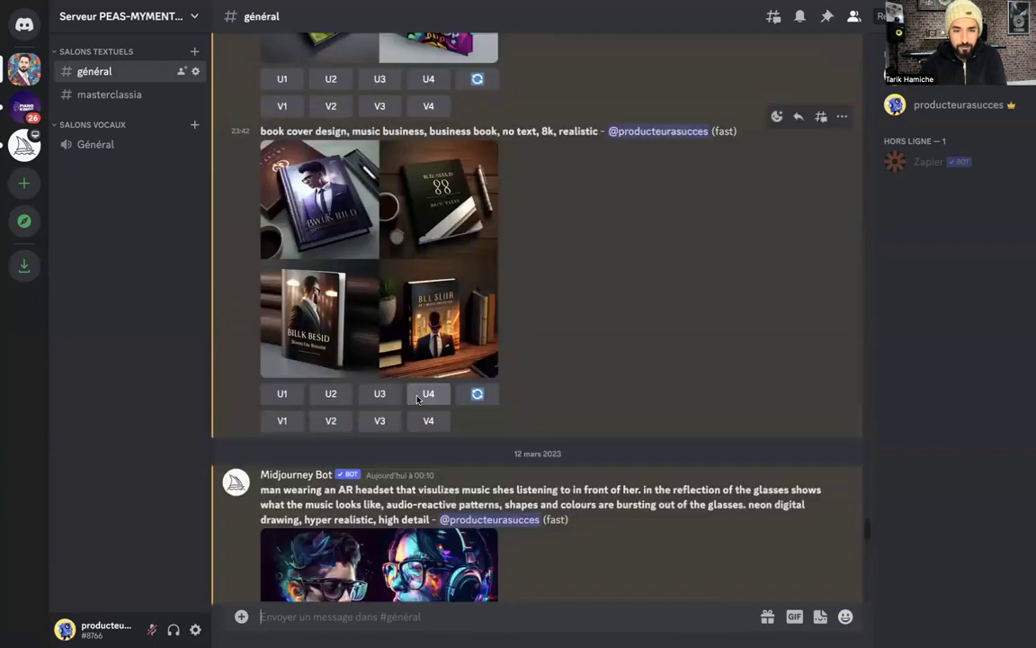
pyautogui.scroll(10, 418, 398)
pyautogui.scroll(10, 418, 396)
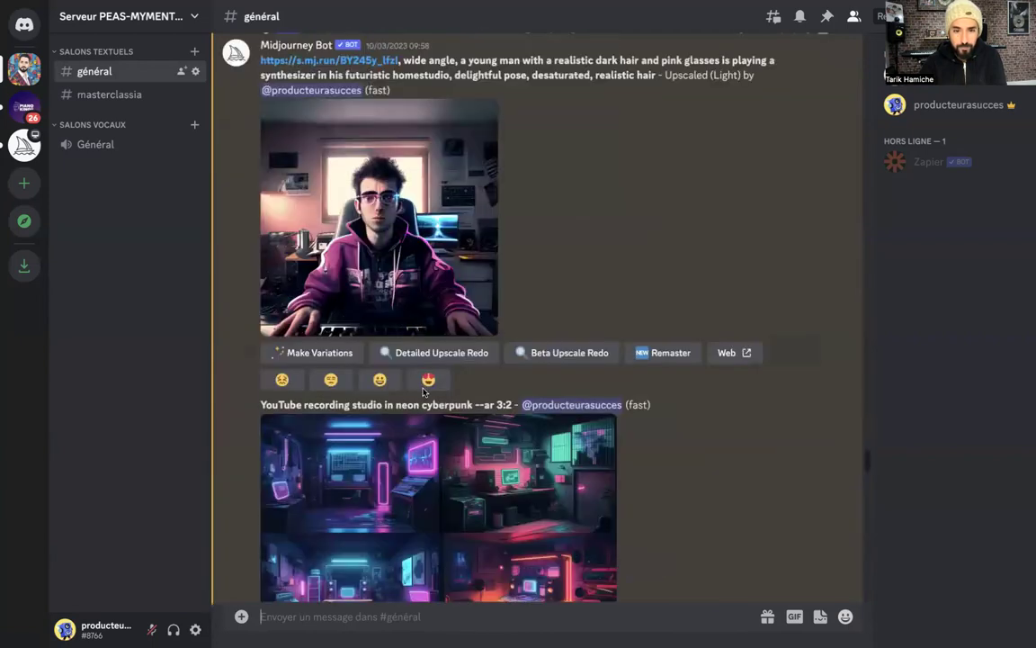
pyautogui.scroll(6, 425, 387)
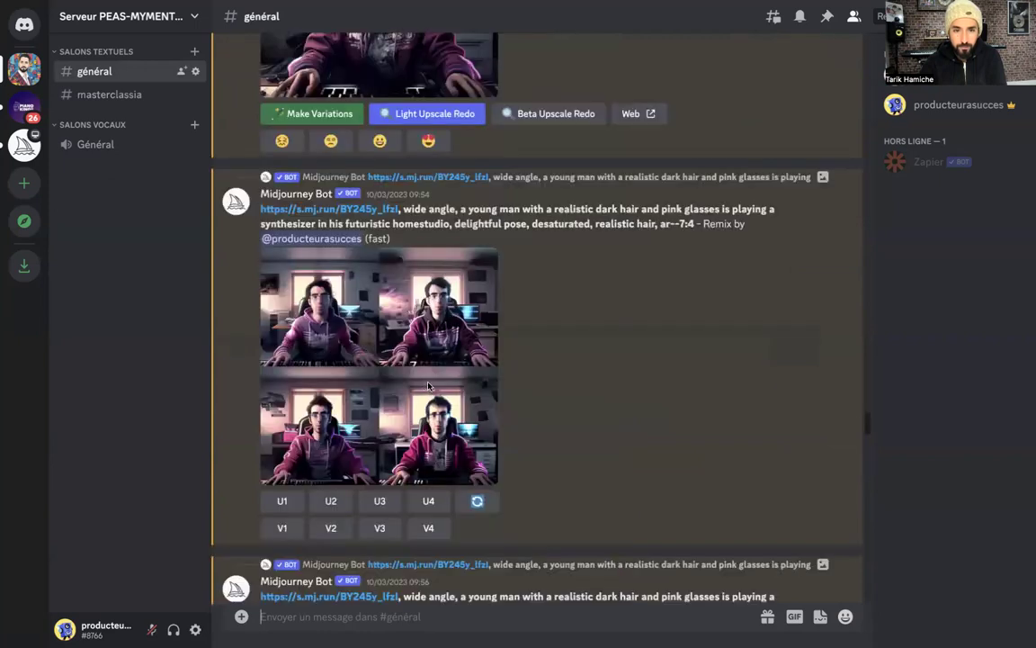
pyautogui.scroll(3, 429, 385)
pyautogui.scroll(5, 430, 377)
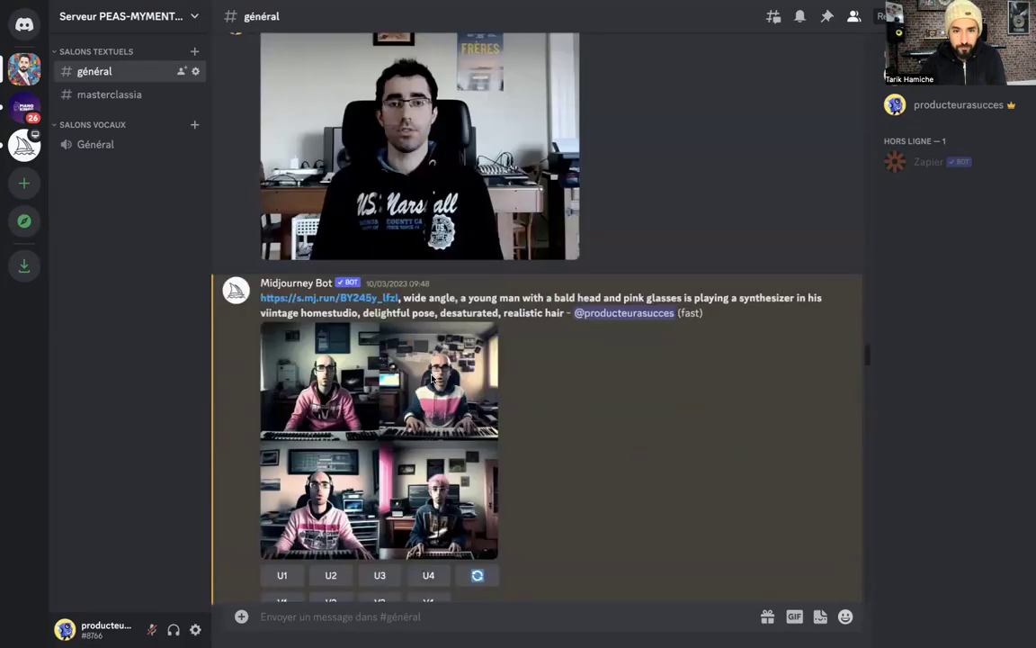
pyautogui.scroll(10, 431, 379)
pyautogui.scroll(5, 432, 378)
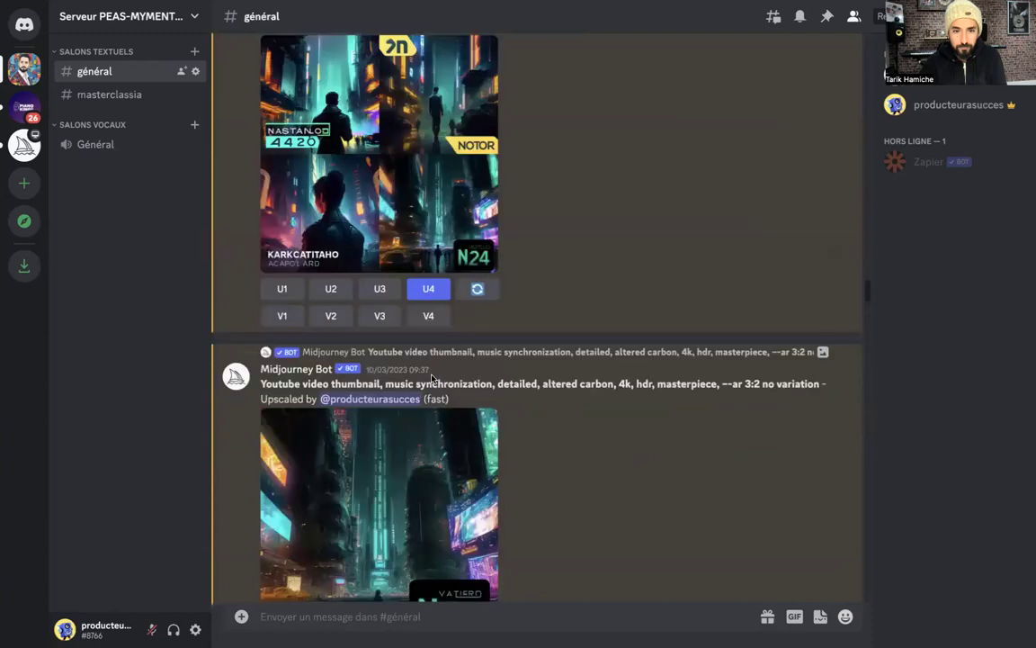
pyautogui.scroll(5, 432, 378)
pyautogui.scroll(5, 798, 203)
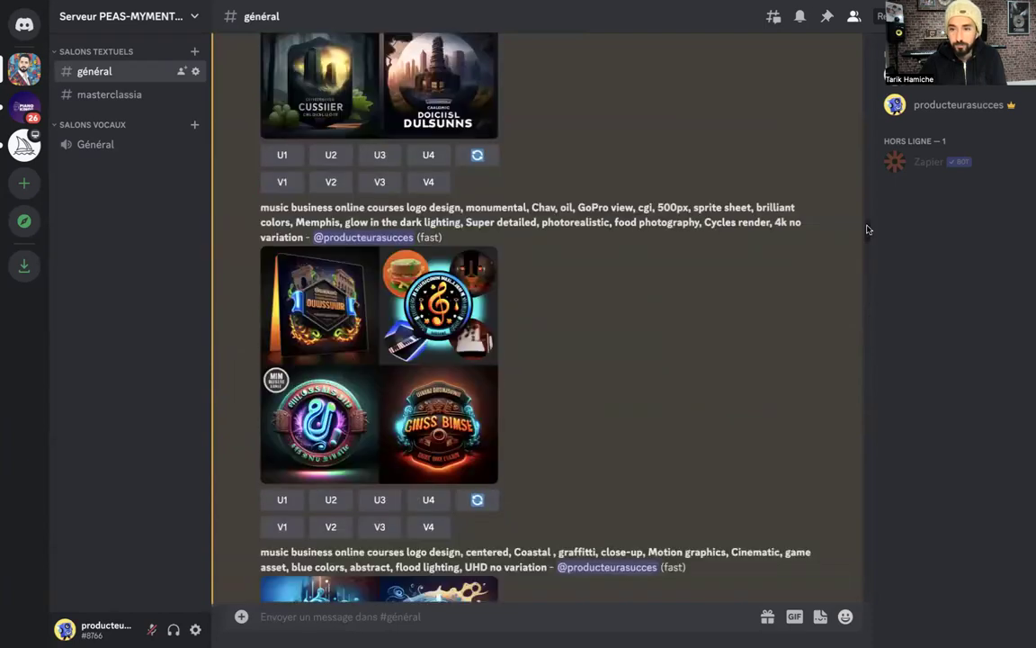
pyautogui.moveTo(863, 207); pyautogui.dragTo(860, 171)
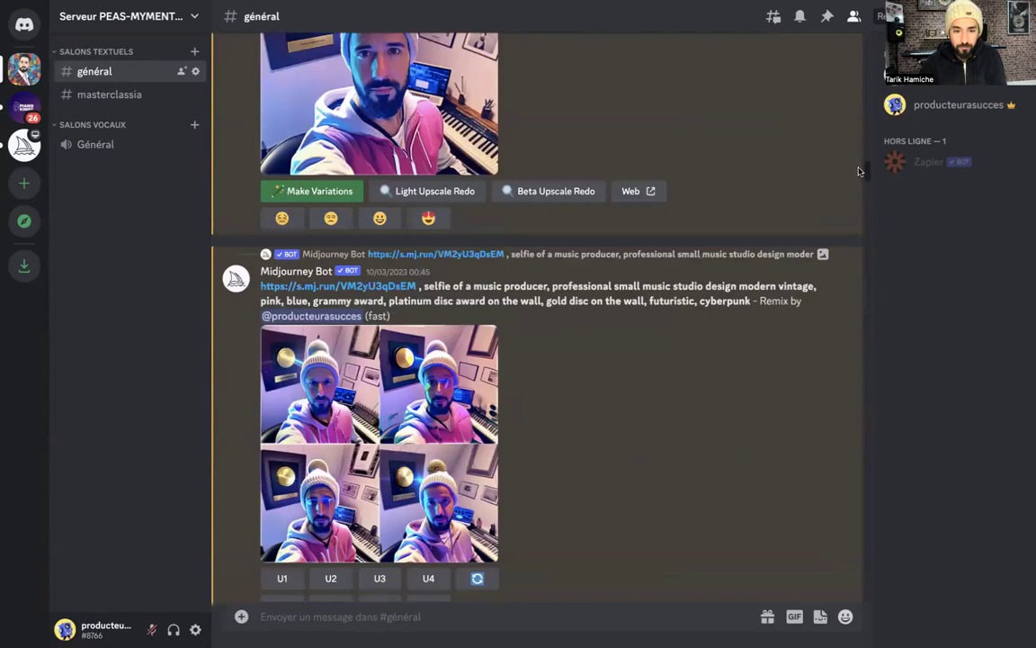
pyautogui.scroll(-2, 858, 170)
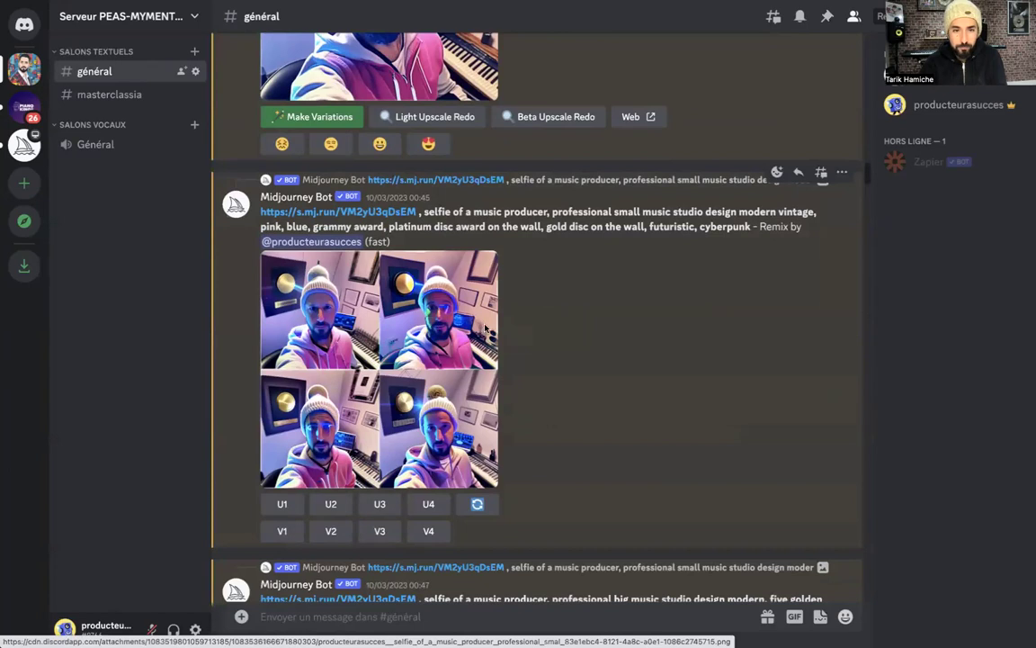
pyautogui.scroll(10, 489, 287)
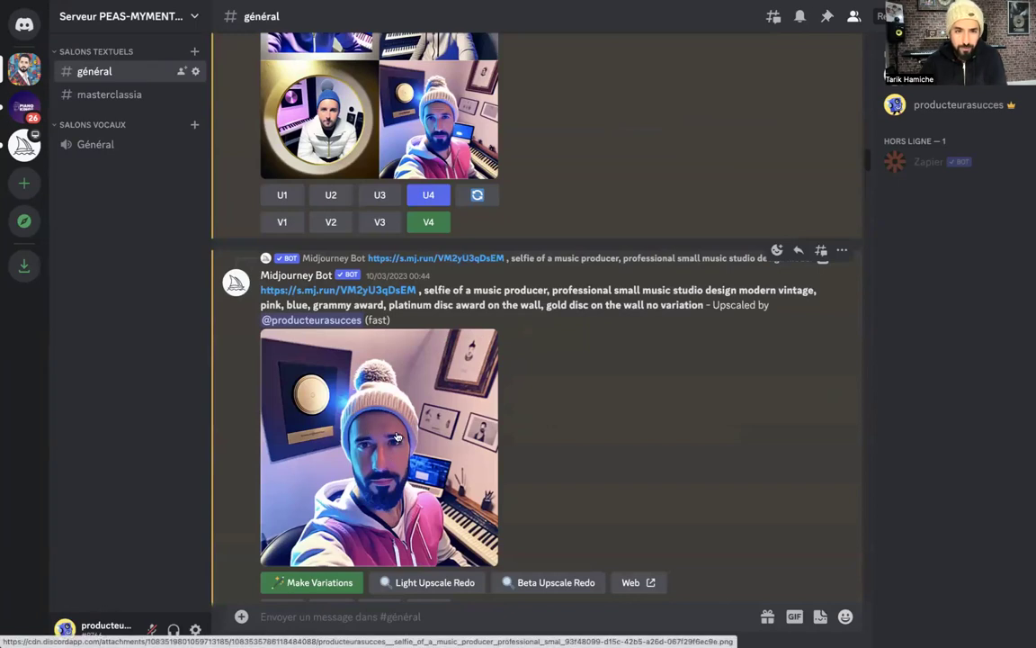
pyautogui.scroll(6, 448, 358)
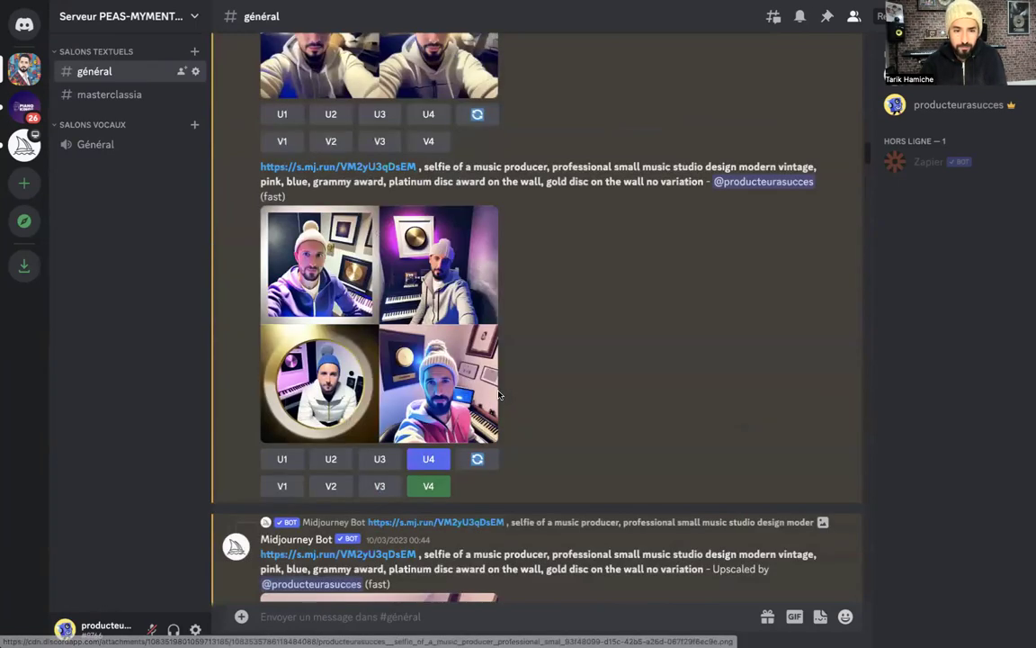
pyautogui.scroll(8, 499, 395)
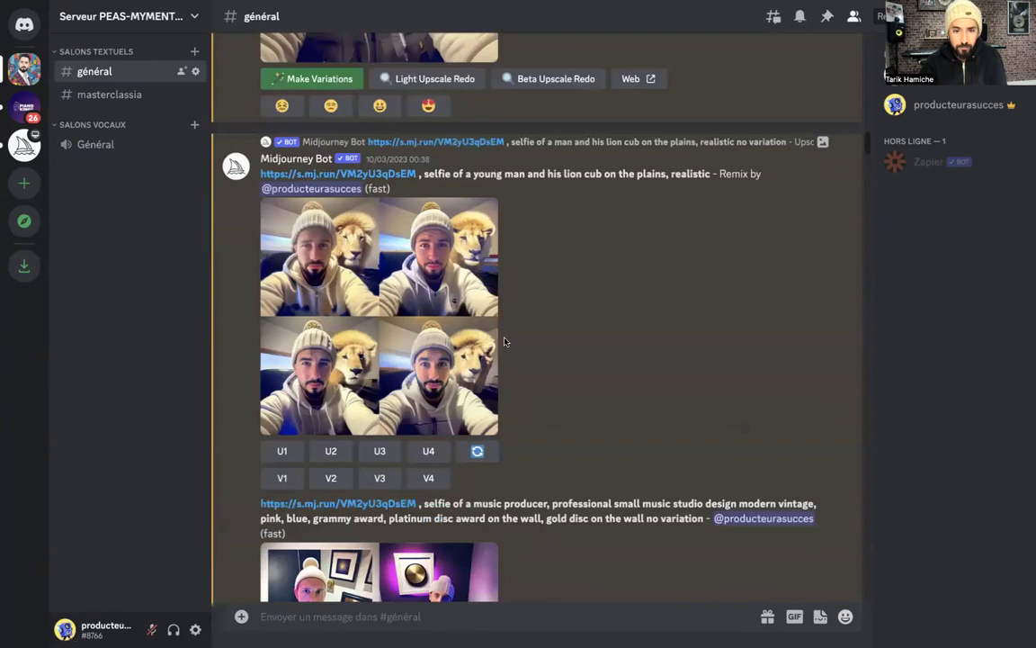
pyautogui.scroll(1, 504, 342)
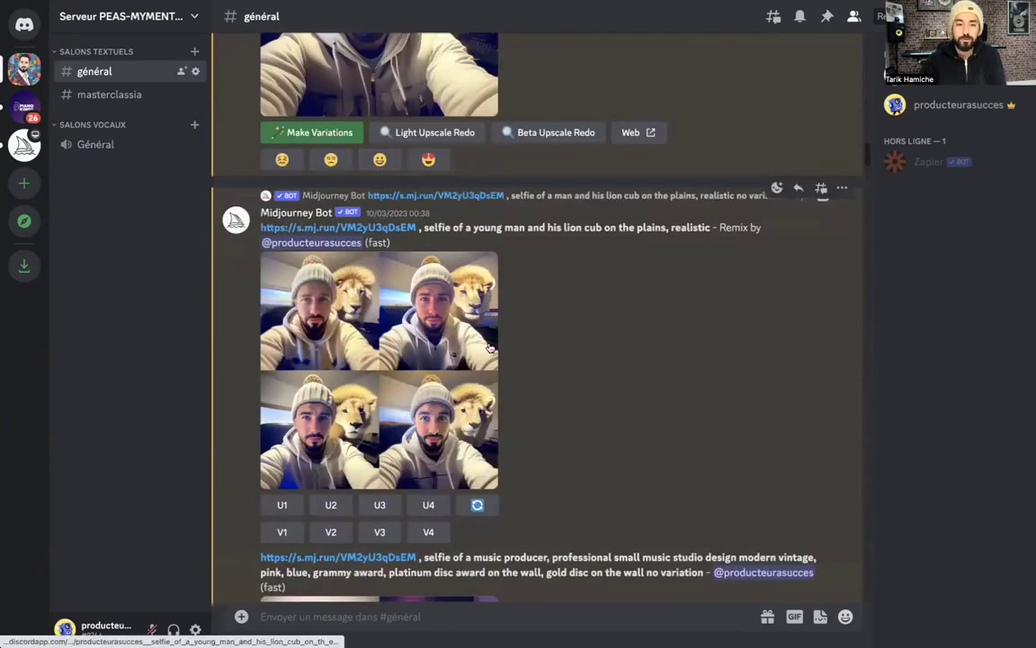
pyautogui.scroll(8, 576, 343)
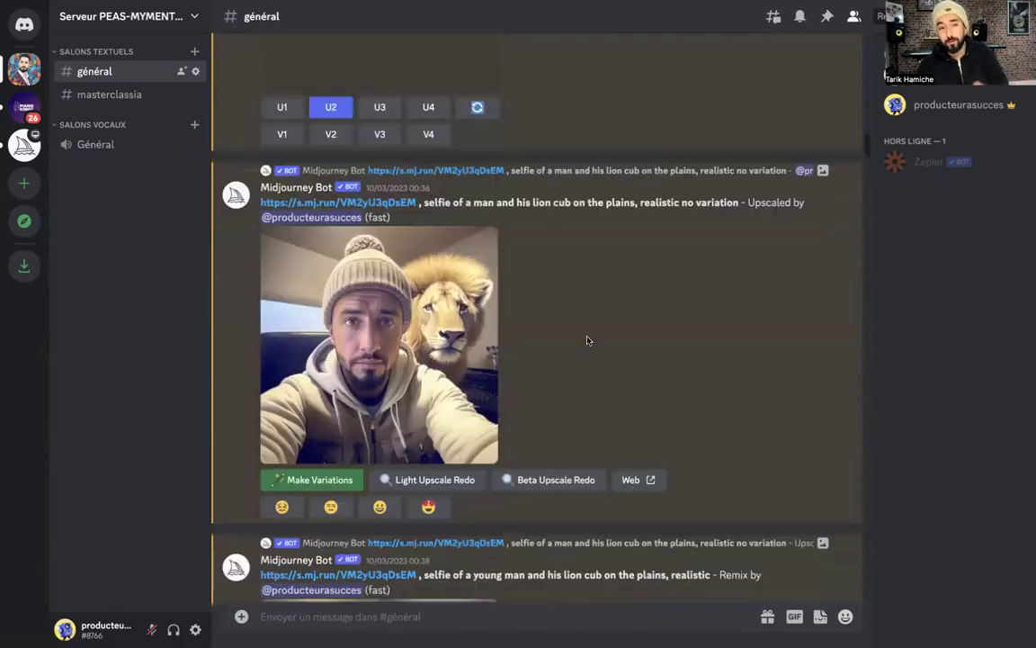
pyautogui.scroll(10, 587, 339)
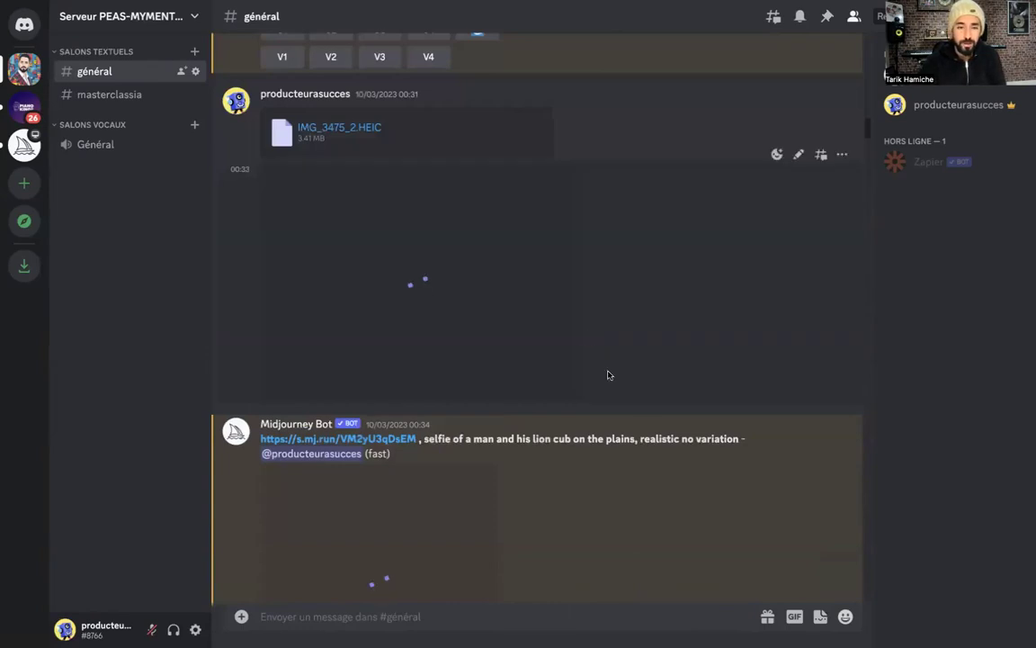
pyautogui.scroll(8, 667, 415)
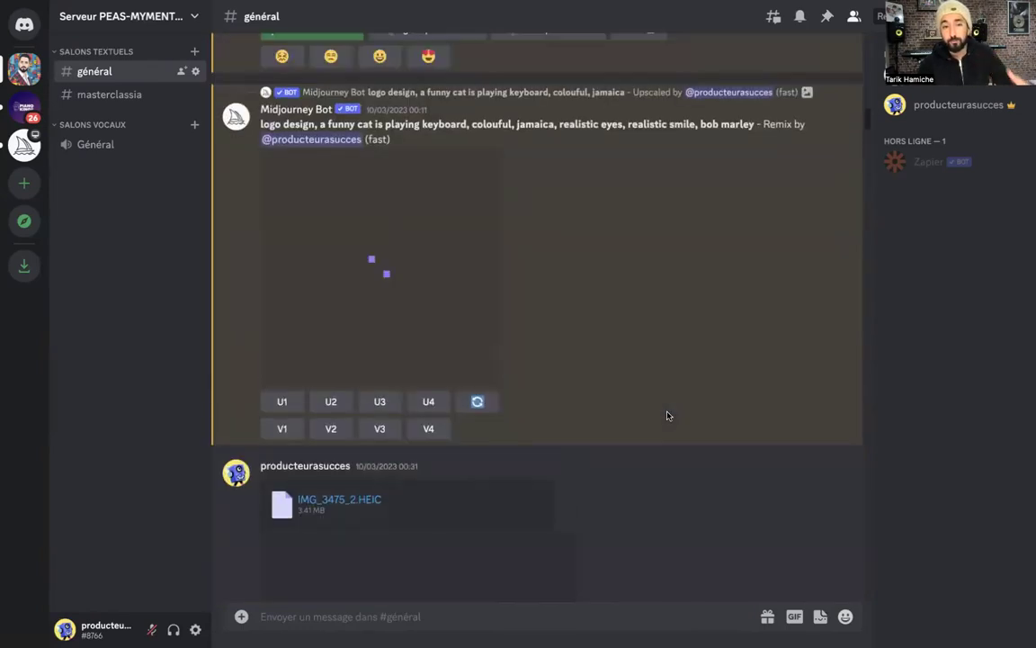
pyautogui.scroll(5, 623, 375)
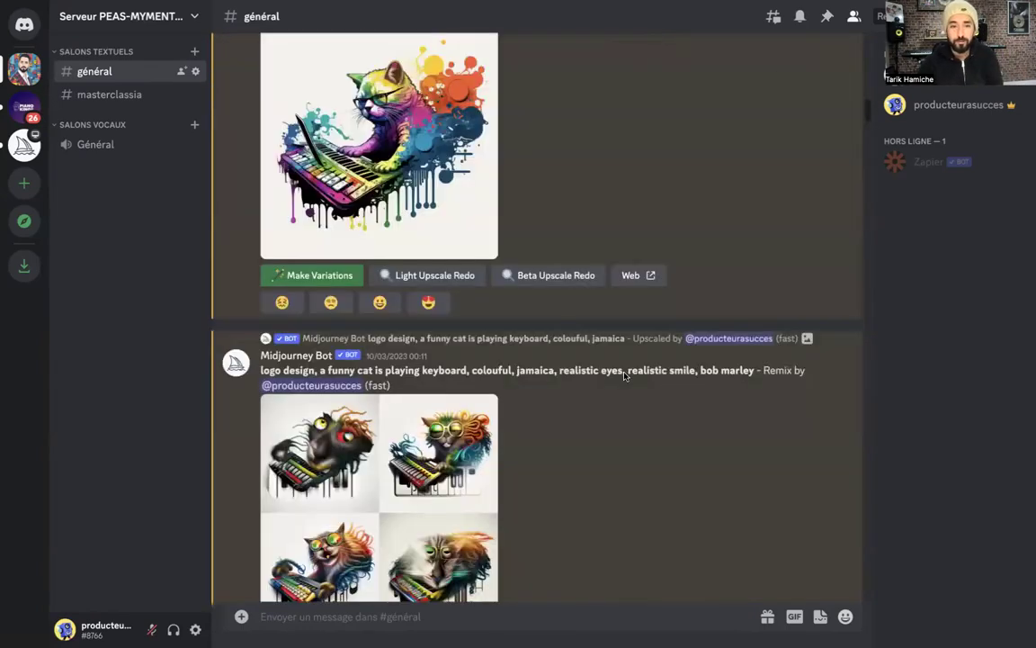
pyautogui.scroll(8, 624, 375)
pyautogui.scroll(-4, 624, 375)
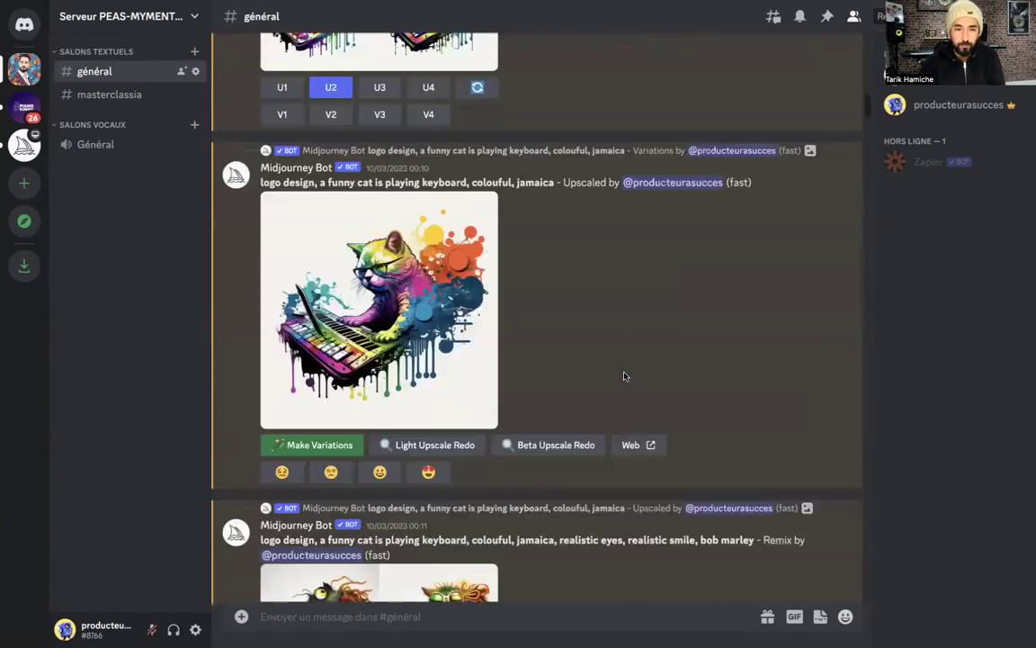
pyautogui.scroll(-1, 392, 329)
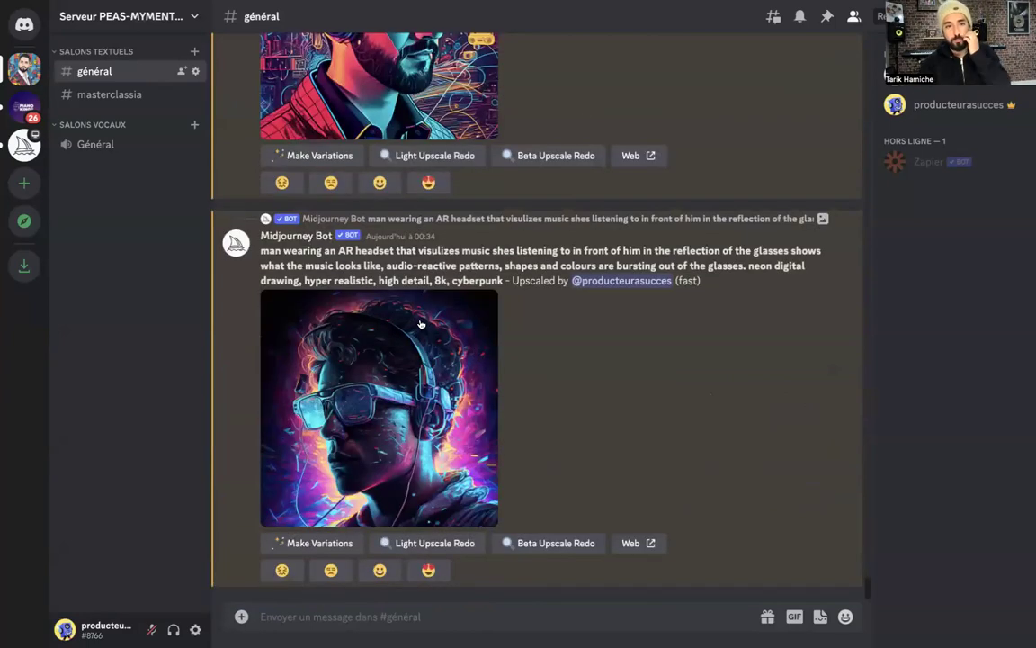
# Filter commands with /pre, then clear back to / to list all slash commands
pyautogui.click(241, 616)
pyautogui.click(274, 617)
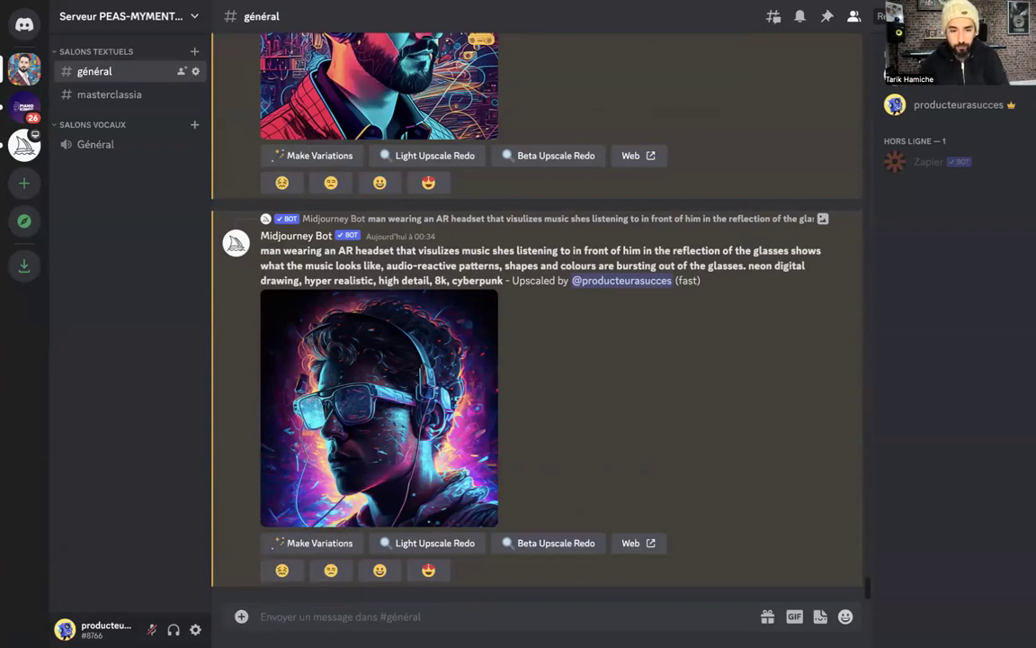
pyautogui.write('/pr')
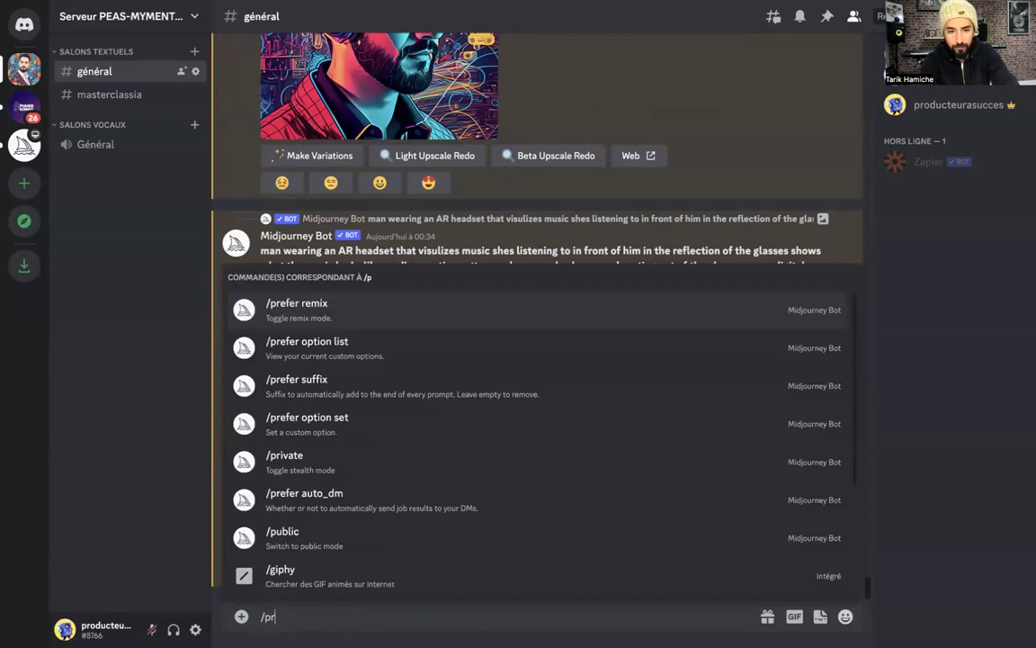
pyautogui.write('e')
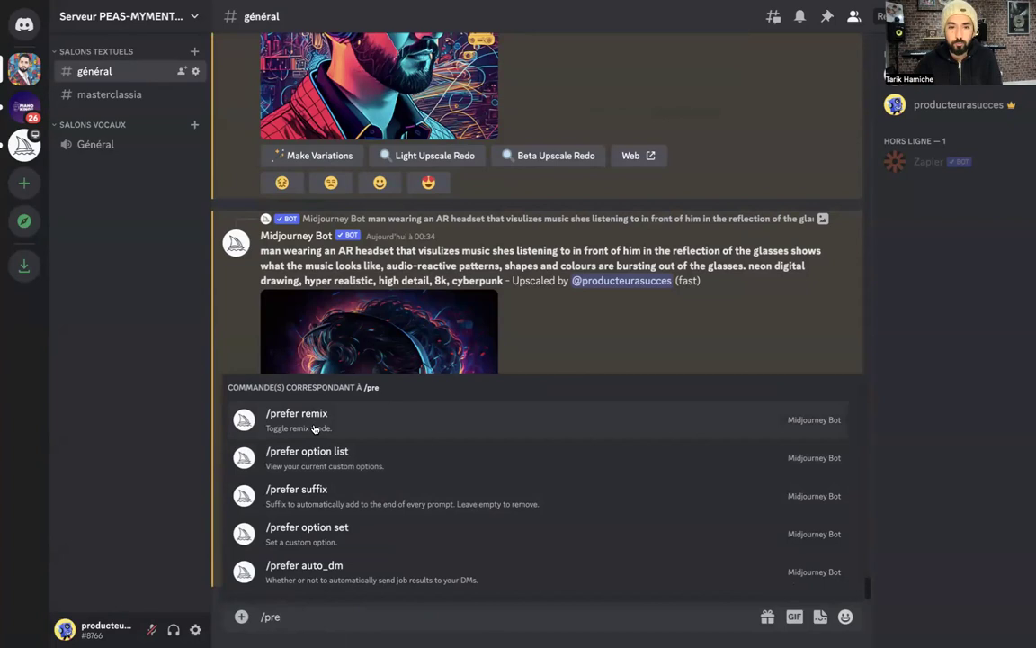
pyautogui.scroll(3, 454, 241)
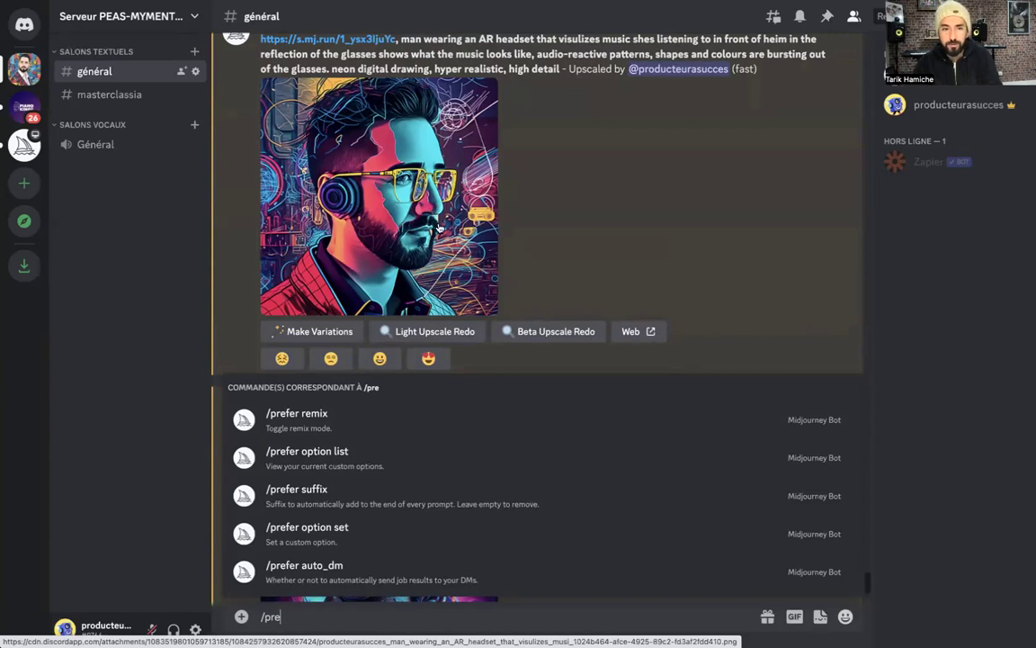
pyautogui.scroll(1, 439, 227)
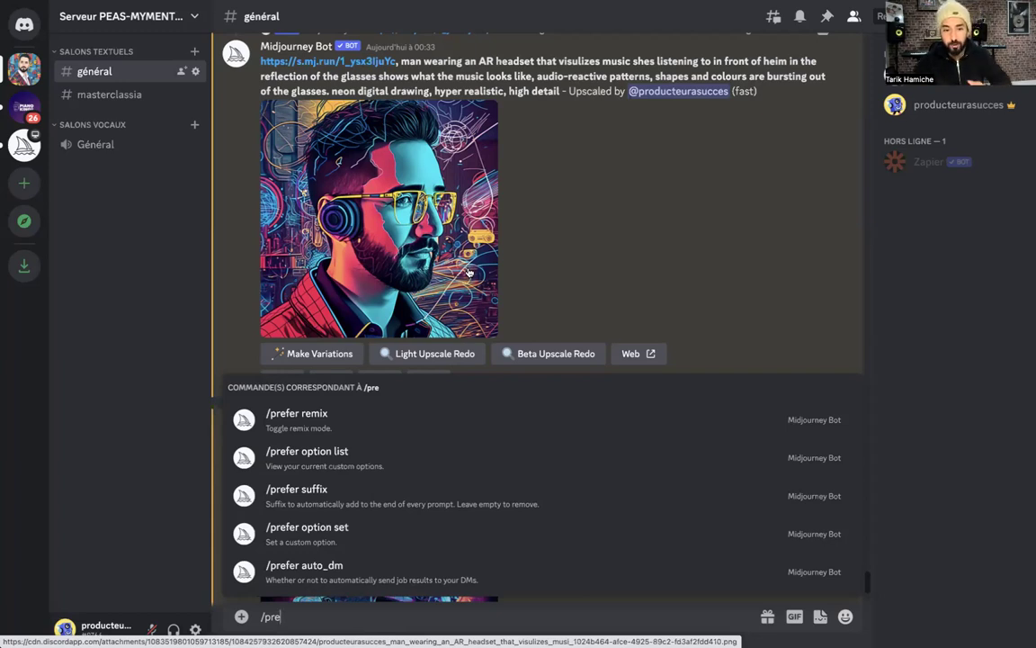
pyautogui.press('BackSpace')
pyautogui.press('BackSpace')
pyautogui.press('BackSpace')
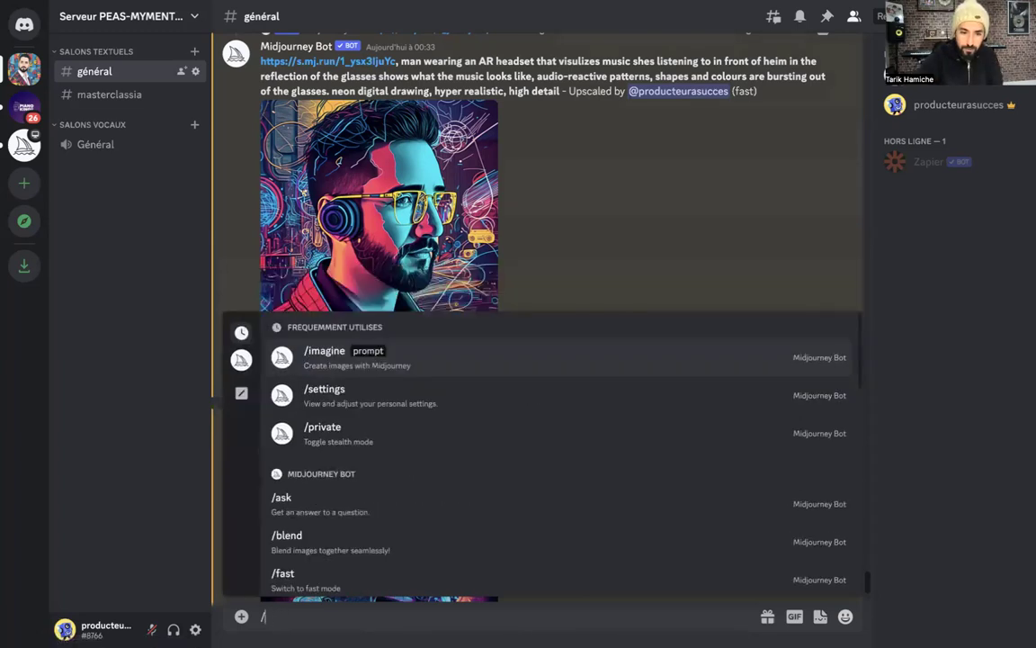
# Run /settings, try MJ versions 3 and 2, then leave MJ version 4 selected
pyautogui.click(362, 397)
pyautogui.press('Return')
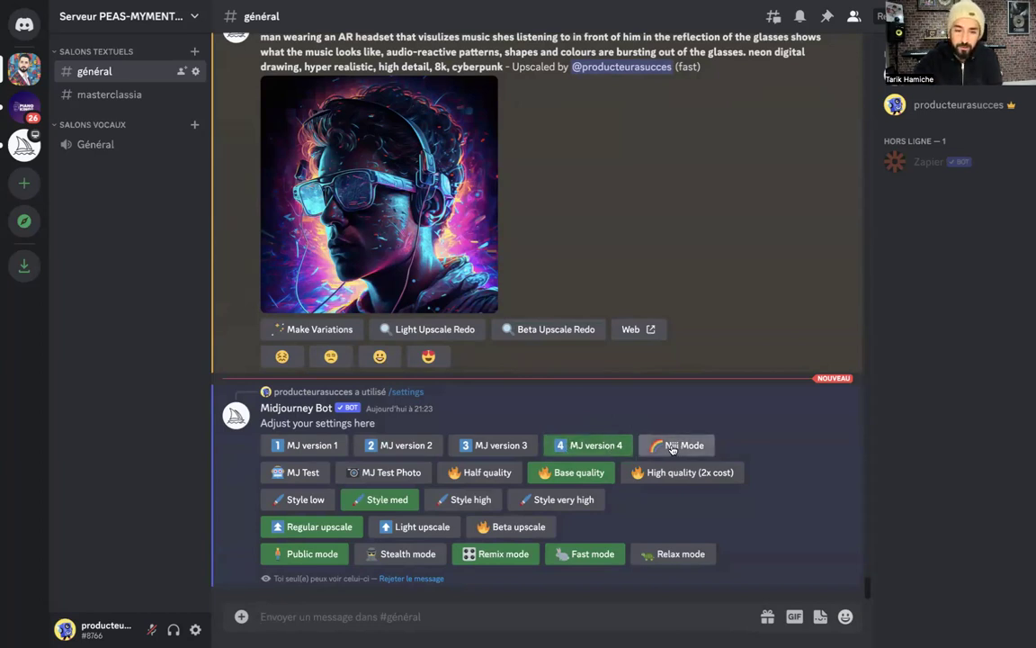
pyautogui.click(472, 447)
pyautogui.click(403, 446)
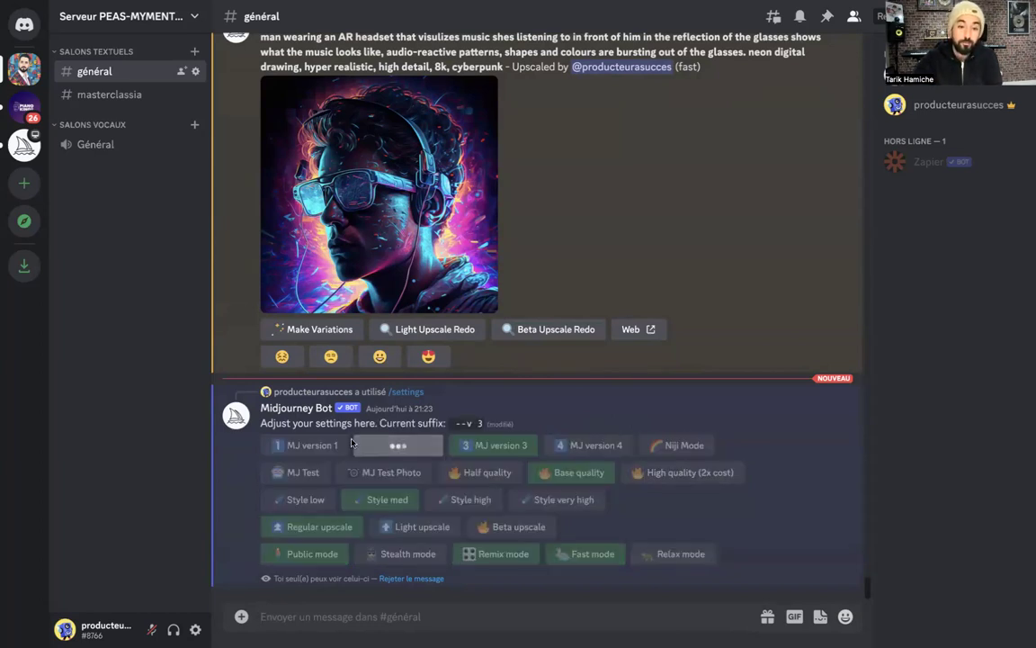
pyautogui.click(596, 448)
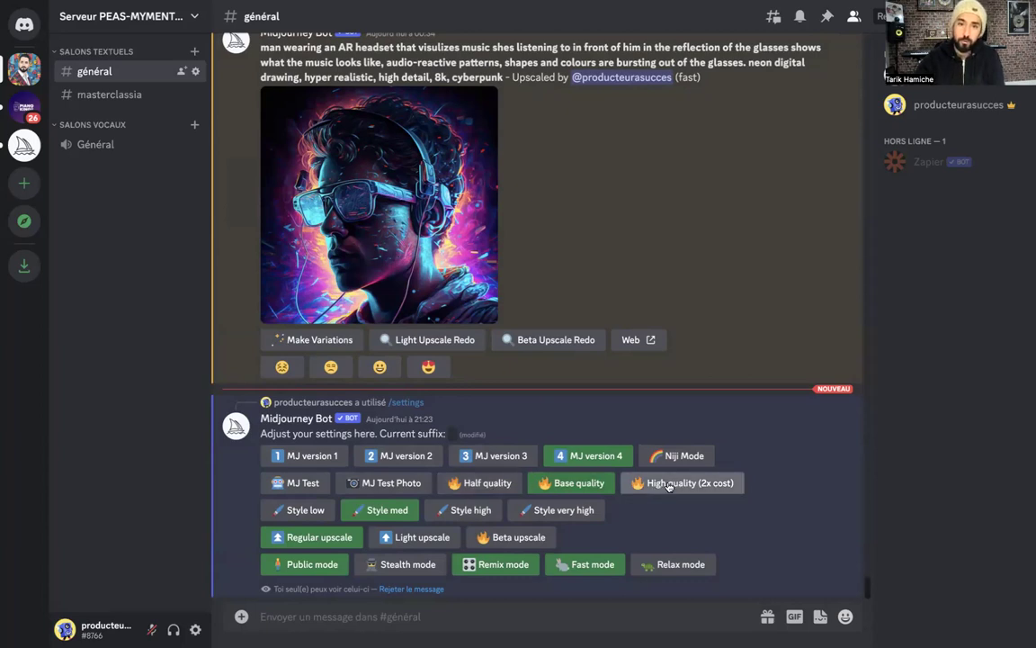
pyautogui.scroll(-1, 668, 487)
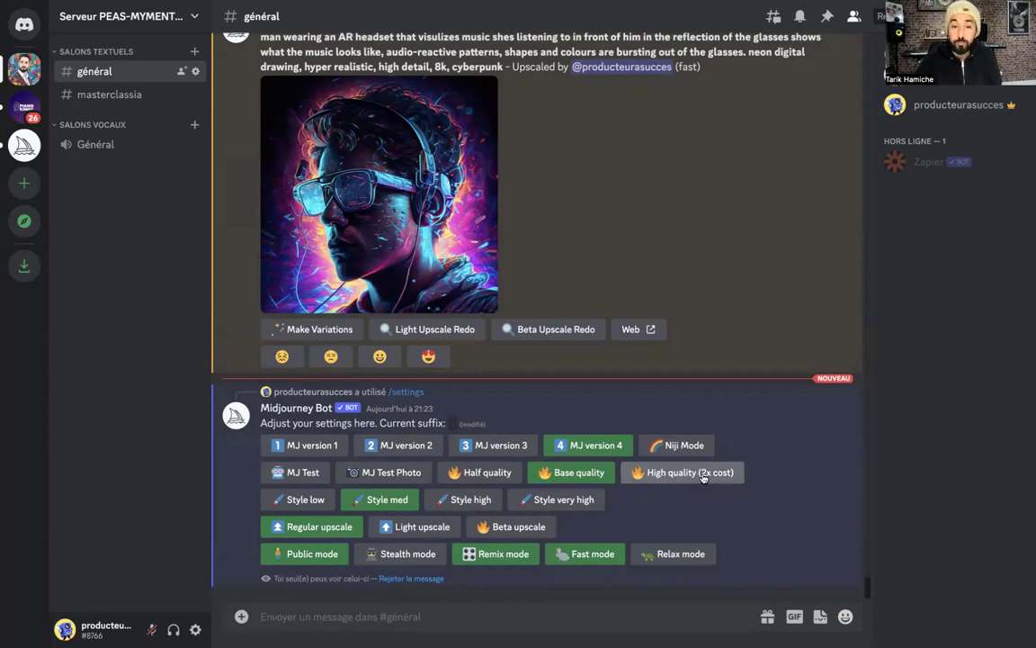
pyautogui.scroll(3, 529, 297)
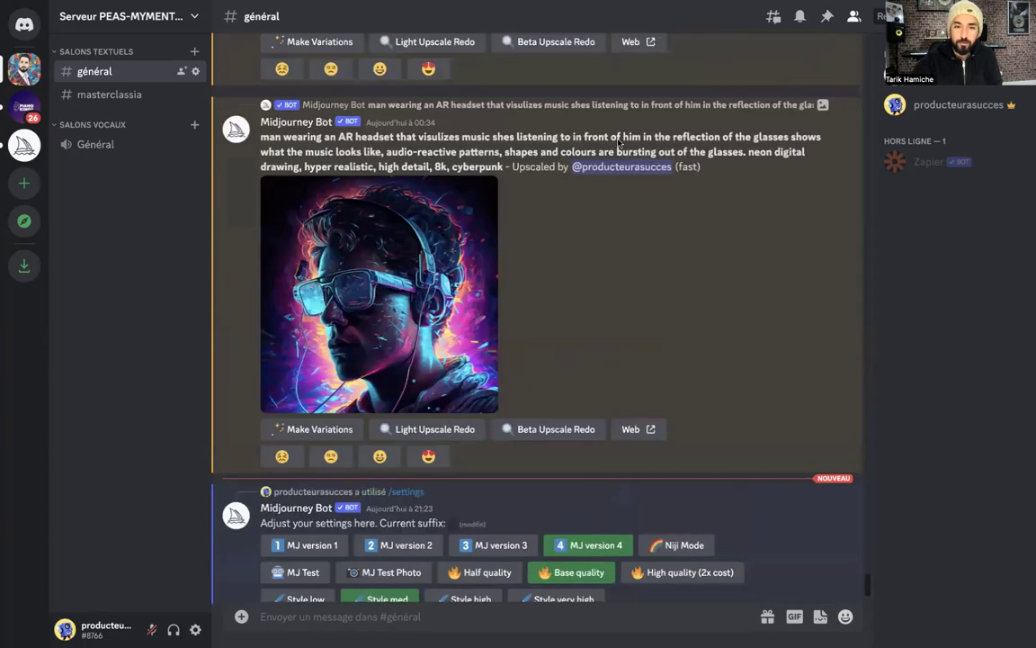
pyautogui.scroll(-3, 528, 297)
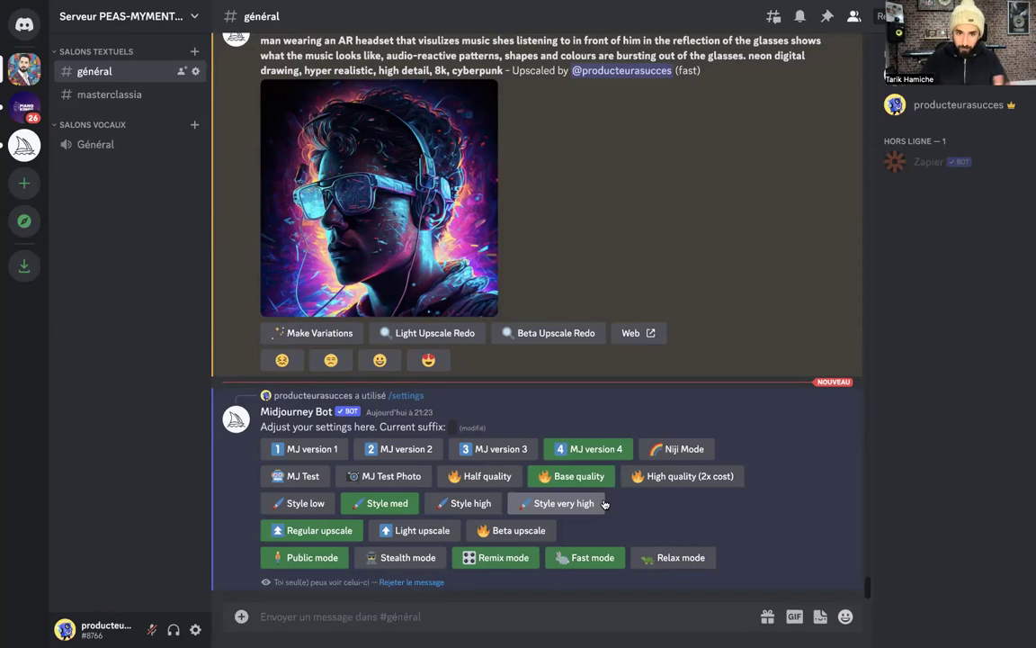
pyautogui.scroll(1, 368, 315)
pyautogui.scroll(1, 381, 332)
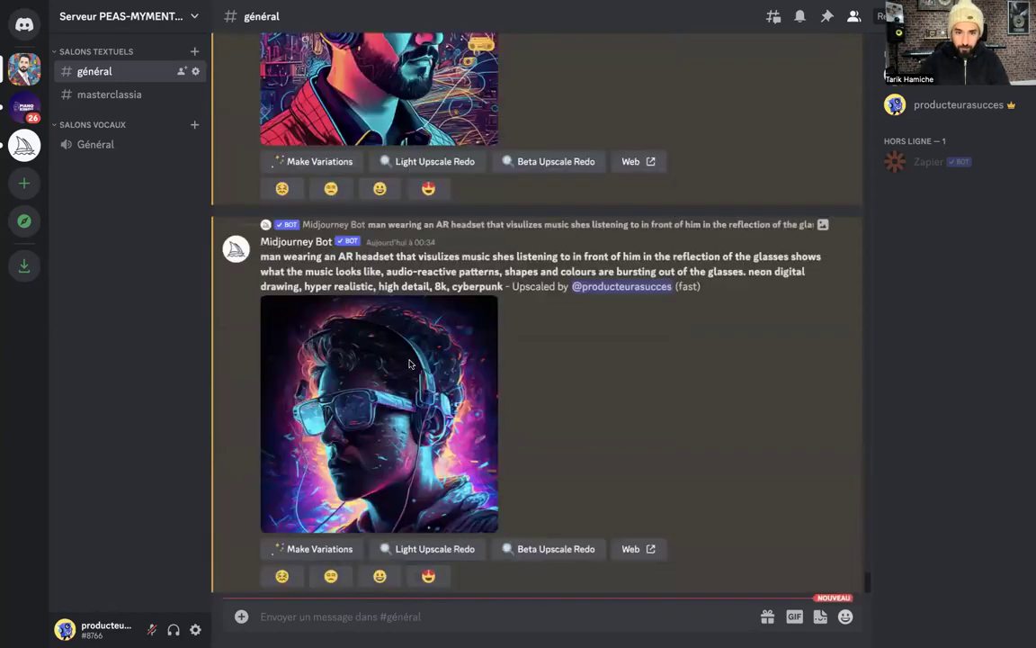
pyautogui.scroll(-2, 450, 405)
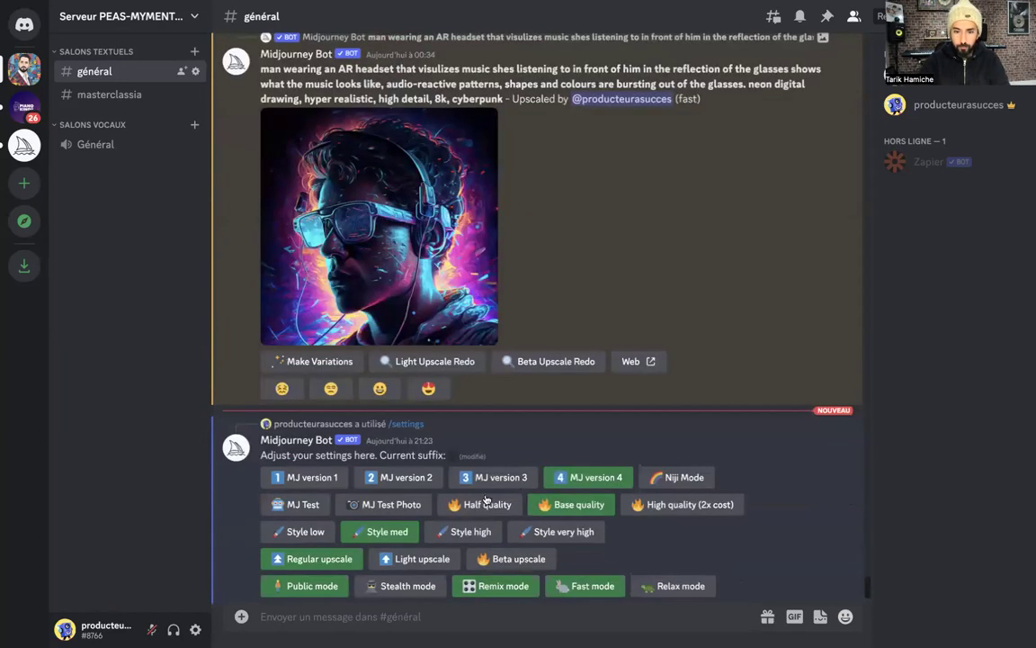
pyautogui.scroll(-1, 438, 450)
pyautogui.scroll(1, 493, 439)
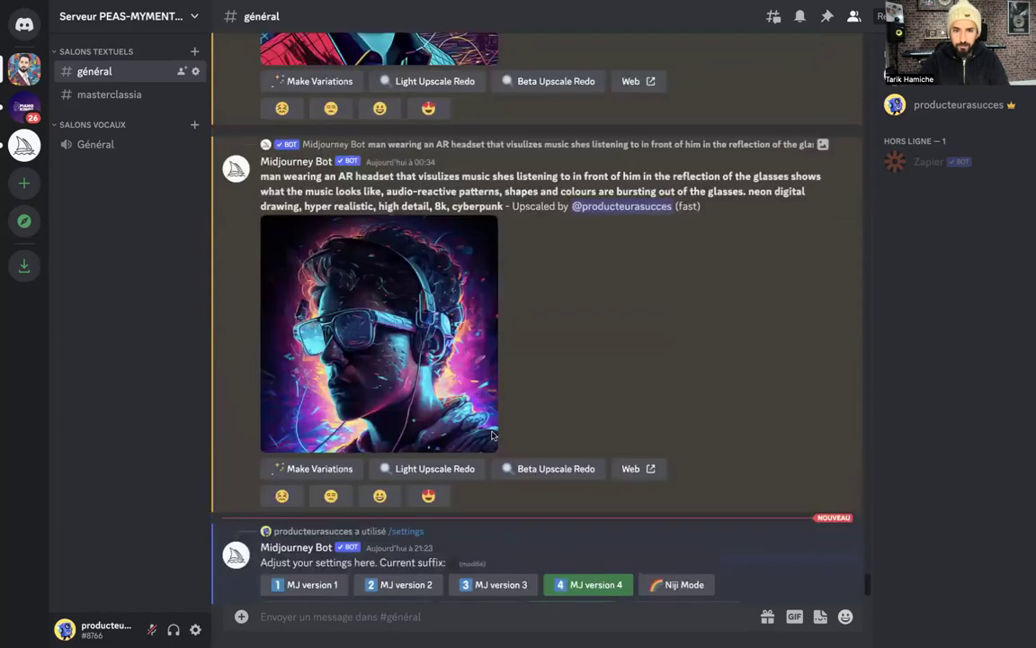
pyautogui.scroll(3, 492, 437)
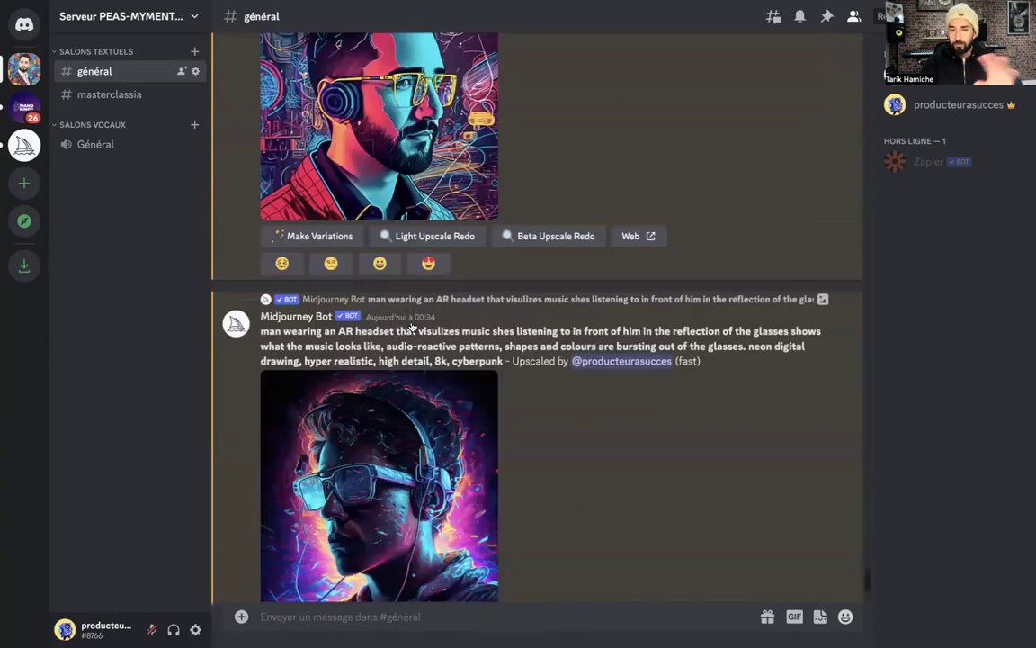
pyautogui.scroll(2, 372, 297)
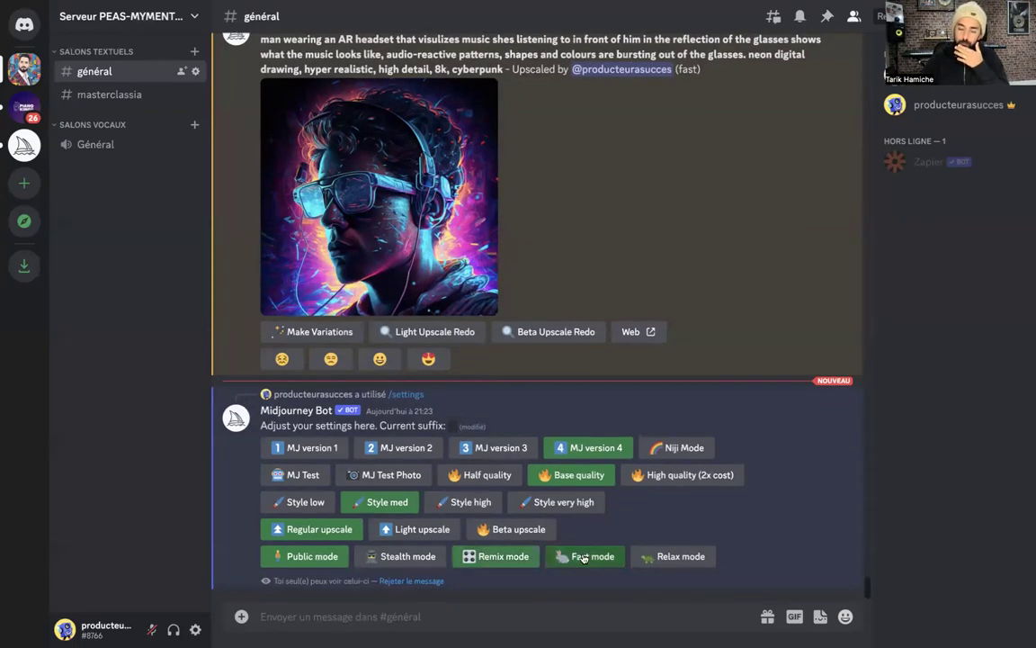
pyautogui.scroll(3, 636, 268)
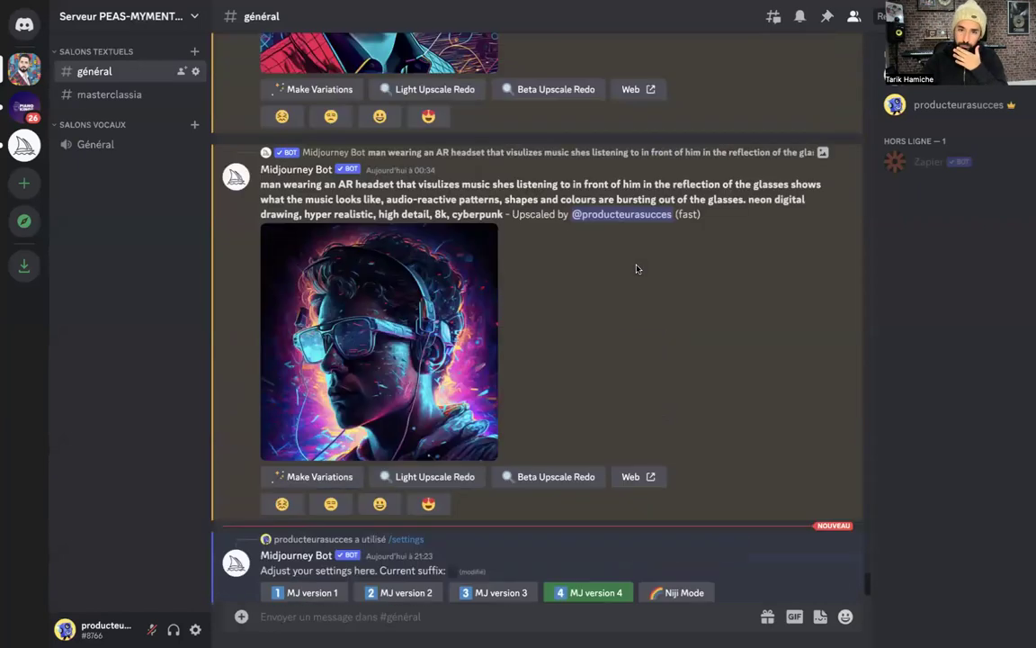
pyautogui.scroll(1, 655, 270)
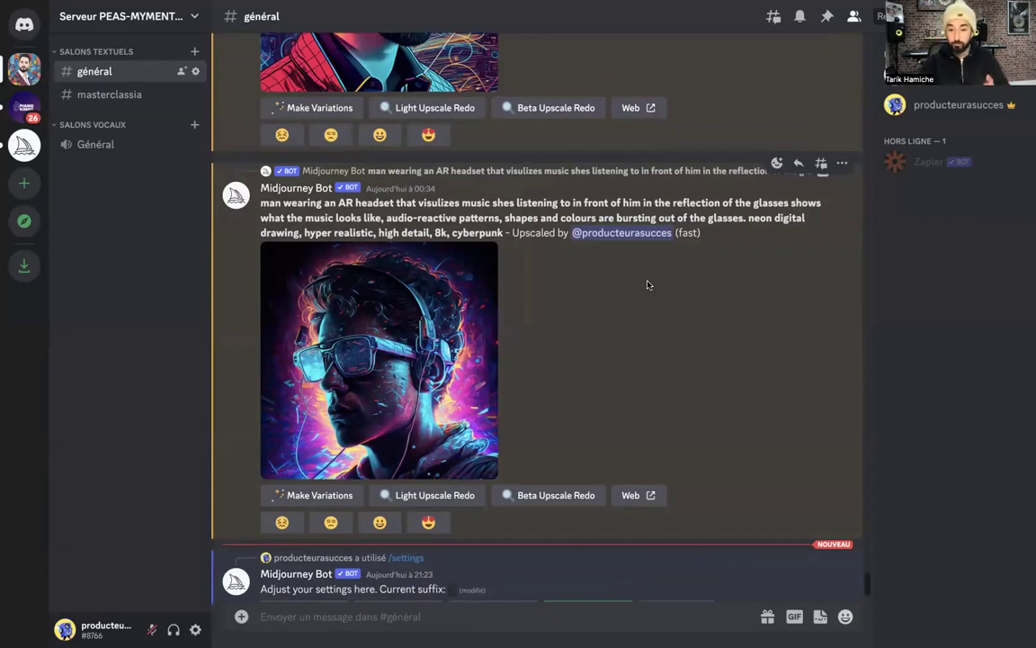
pyautogui.scroll(-3, 648, 284)
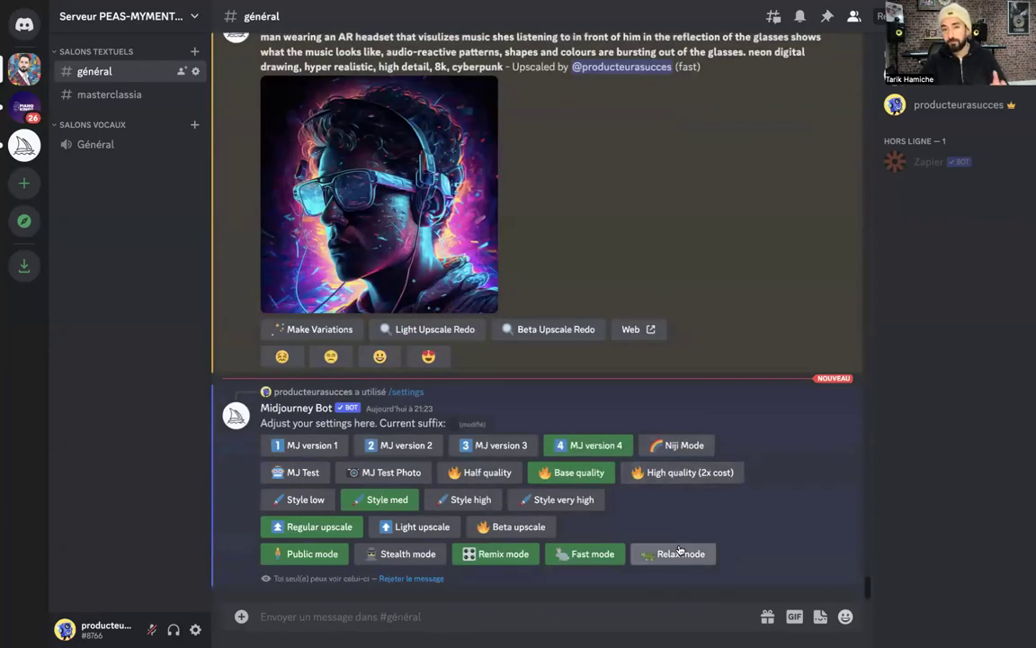
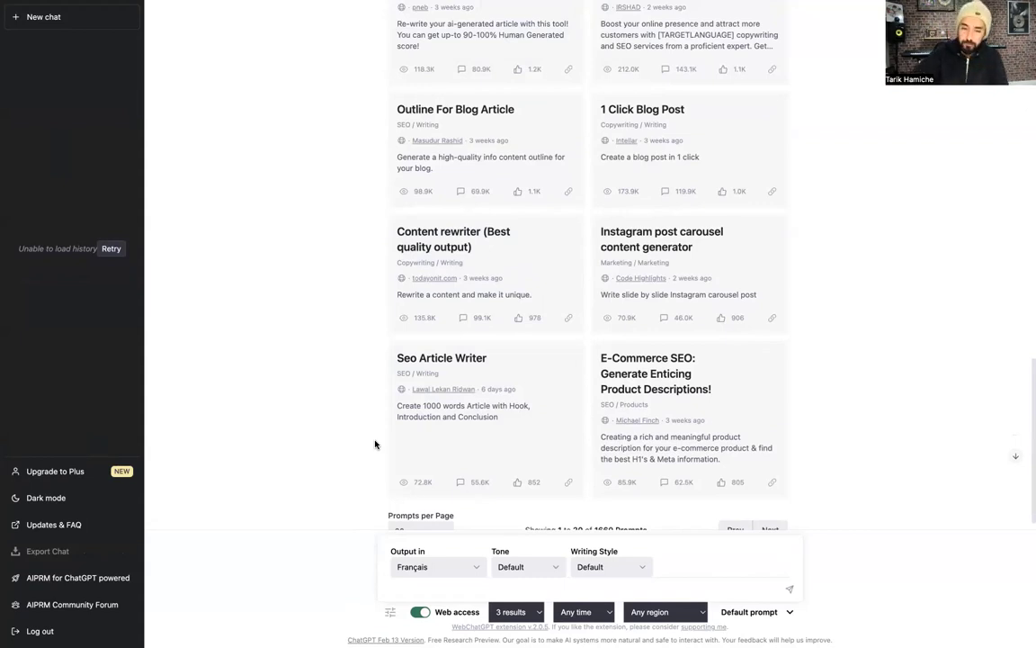
# Type 'Quels conseils tu donnerais à un DJ reggaeton qui vit en france pour développer sa visibilité ?'
pyautogui.scroll(-1, 374, 446)
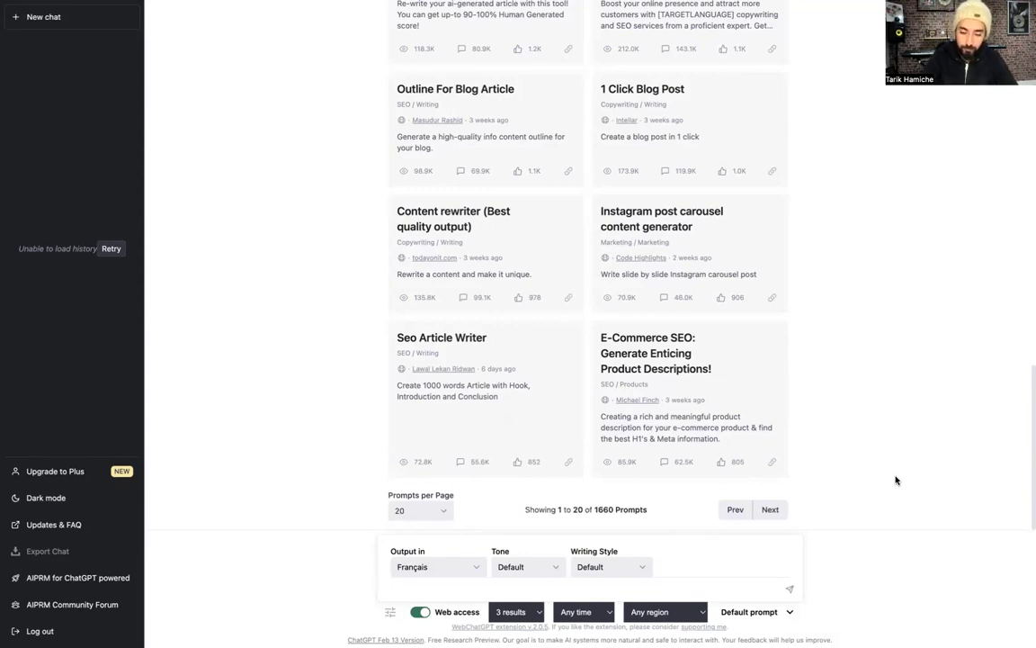
pyautogui.write('Ques')
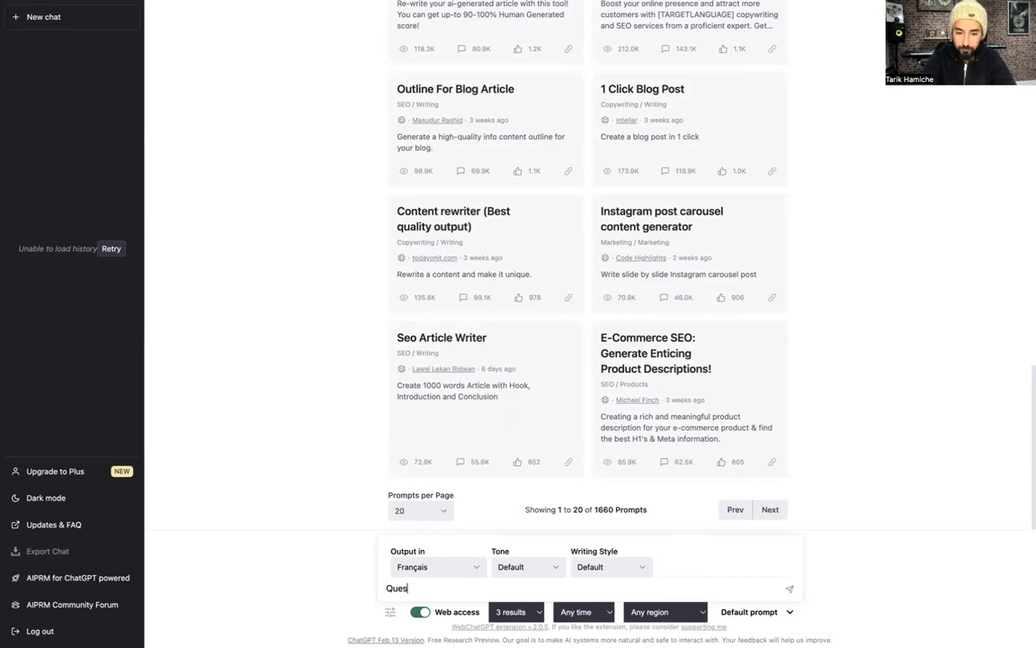
pyautogui.write(' cs conseils tu donnerais à un DJ reggae')
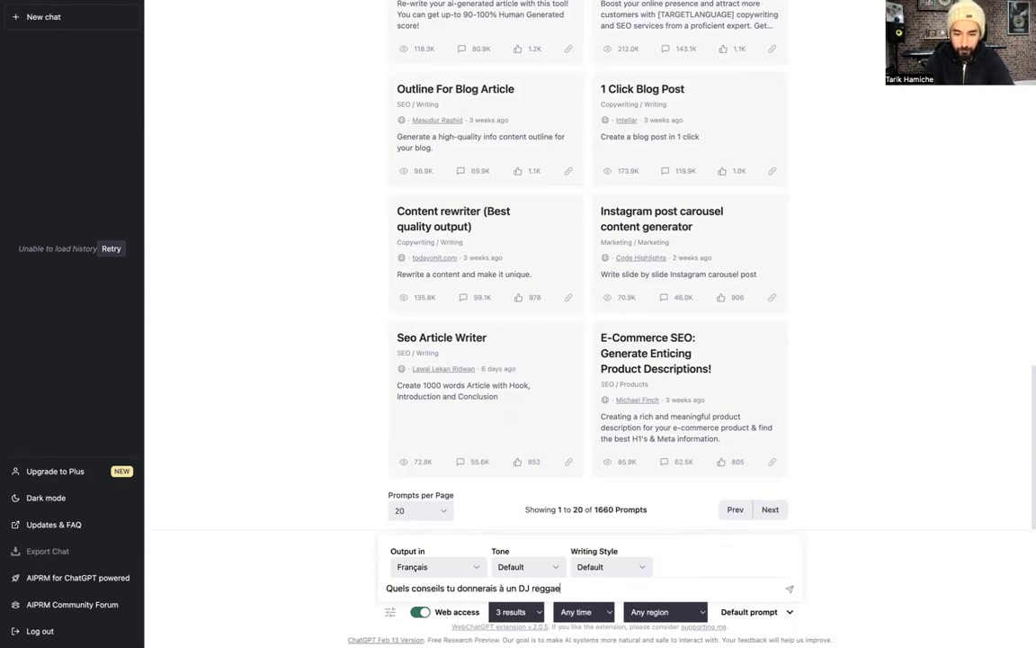
pyautogui.write('ton qui vit ')
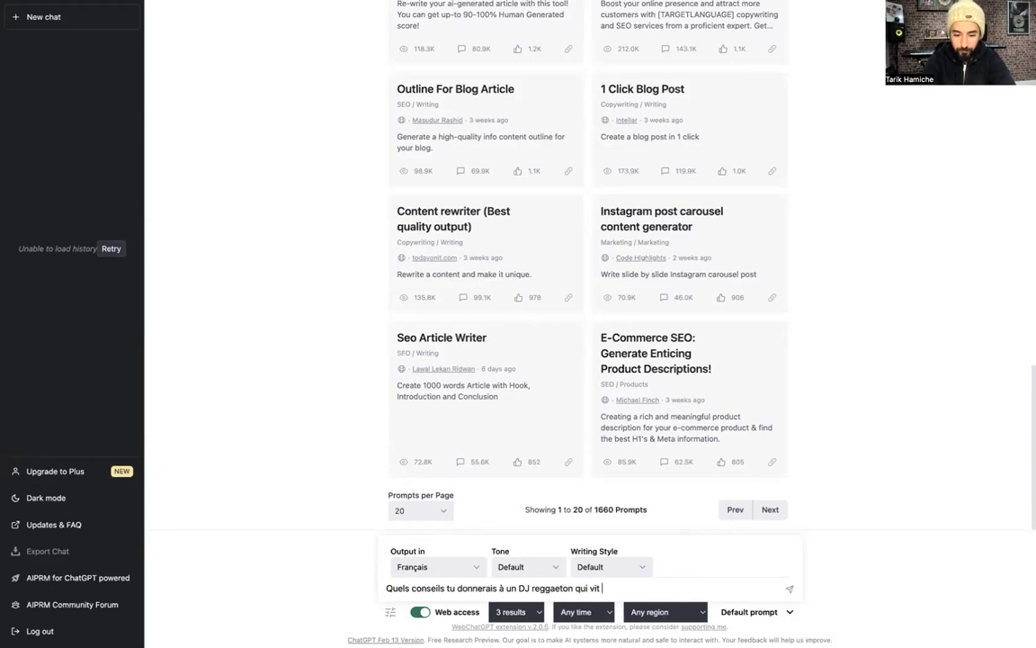
pyautogui.write('en france pour développer sa')
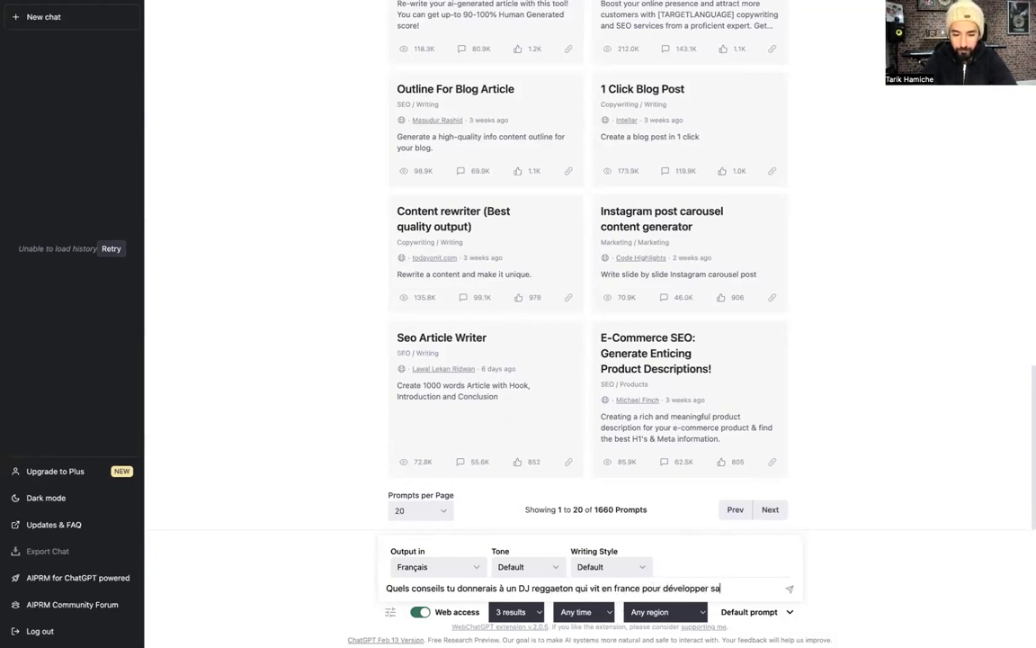
pyautogui.write(' visibilité ?')
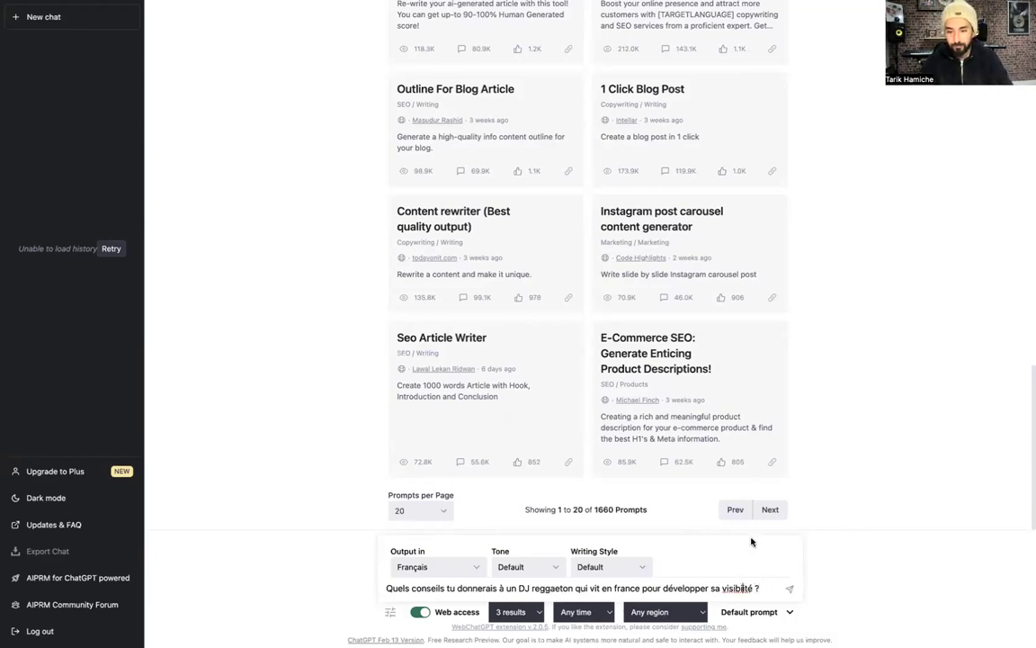
# Send the reggaeton DJ question and regenerate the response twice after the errors
pyautogui.press('Return')
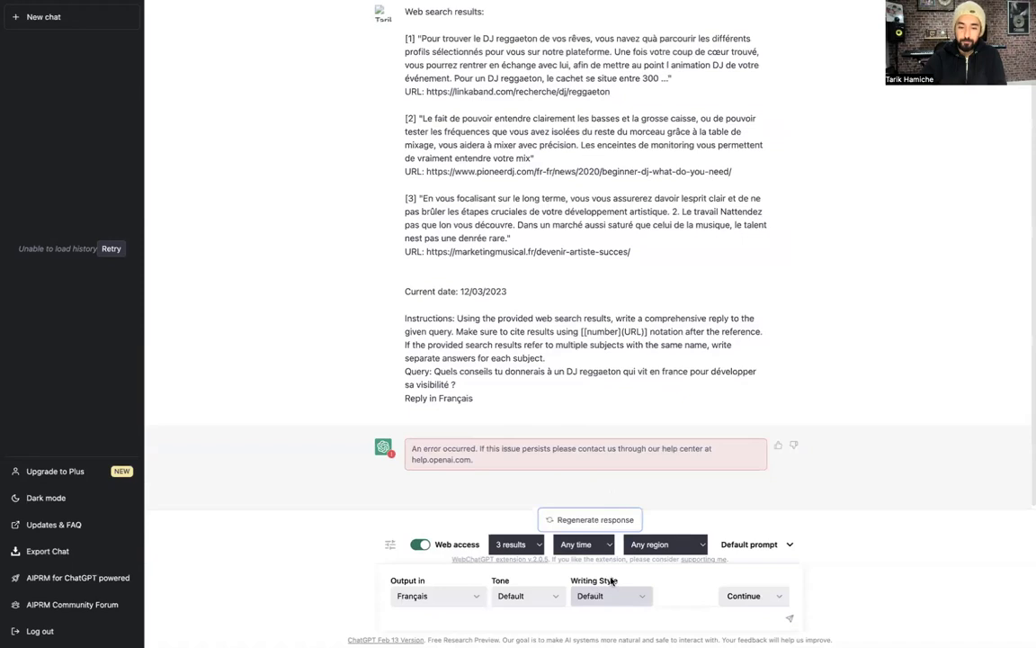
pyautogui.click(589, 521)
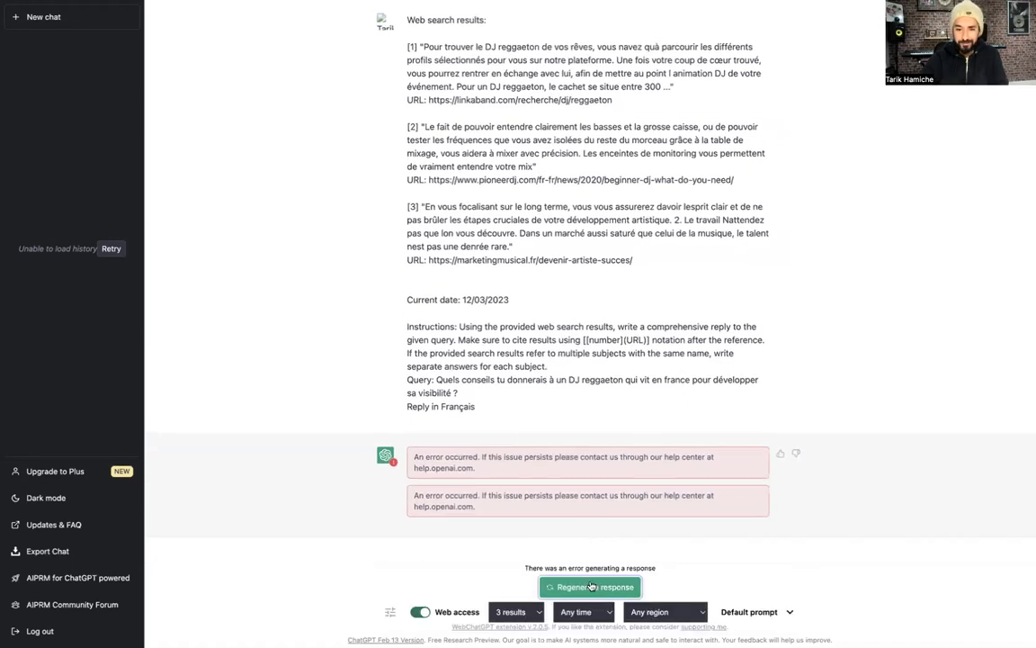
pyautogui.click(592, 586)
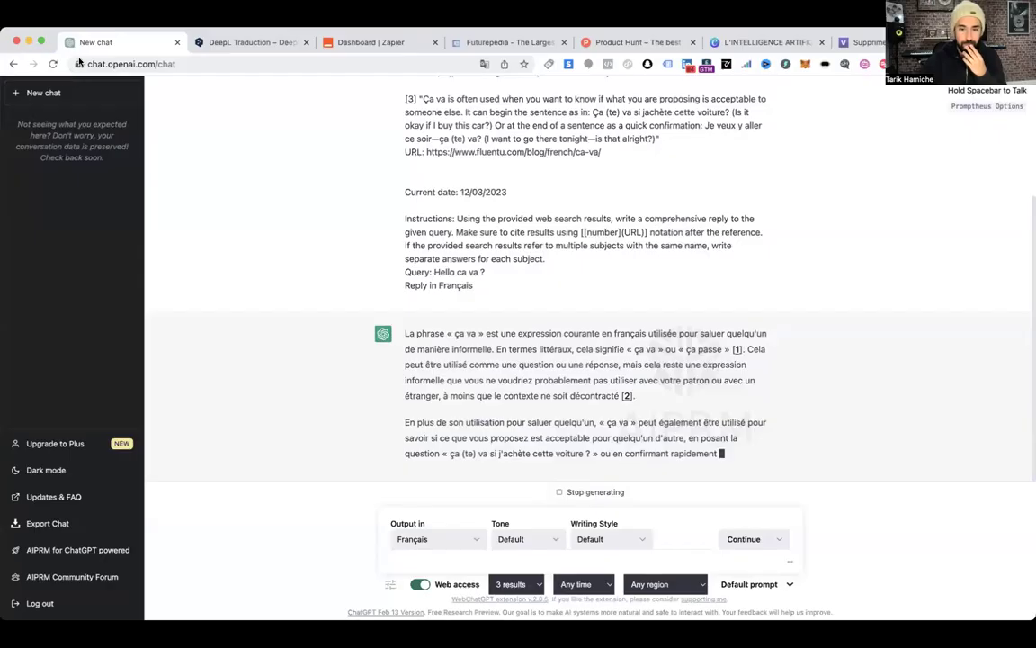
# Go full screen and send the reworded question about a Latin reggaeton DJ living in France
pyautogui.press('ctrl+super+f')
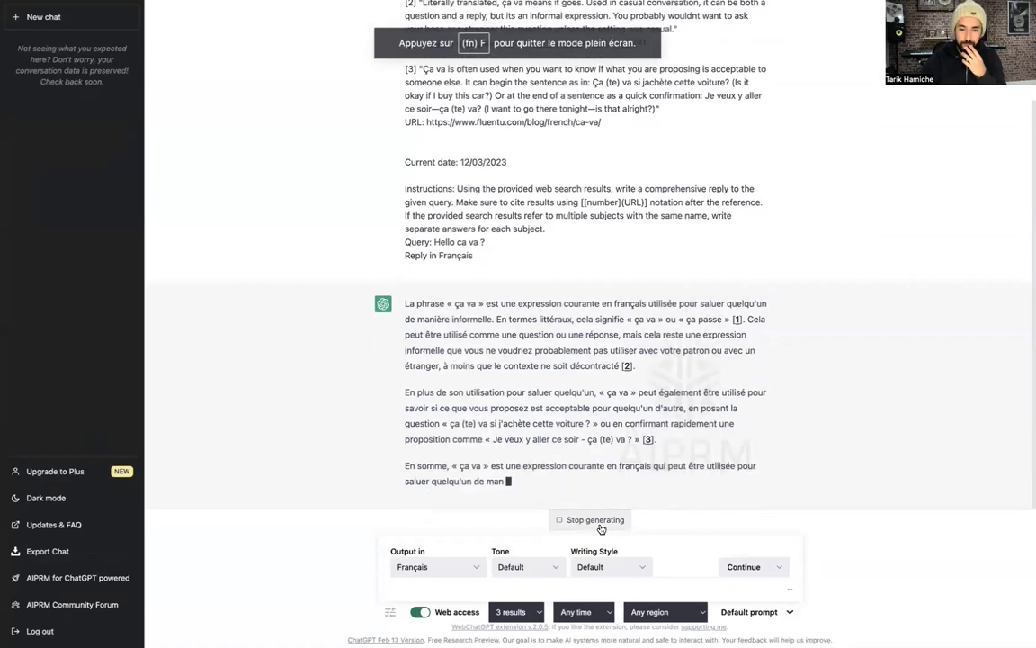
pyautogui.click(472, 590)
pyautogui.write('Quels conseils donner')
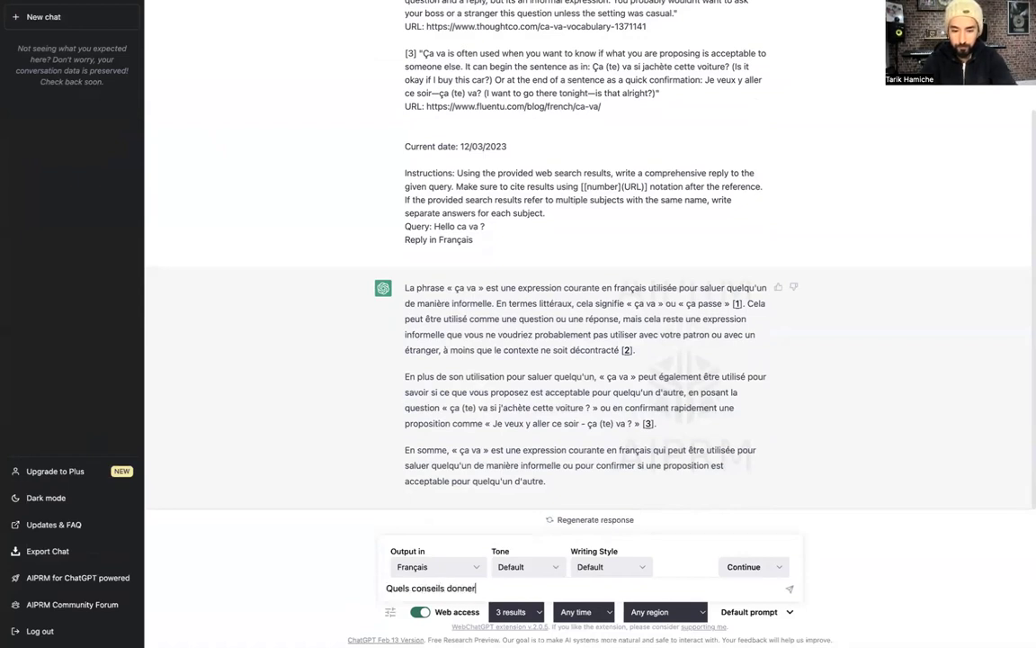
pyautogui.write('ais-tu')
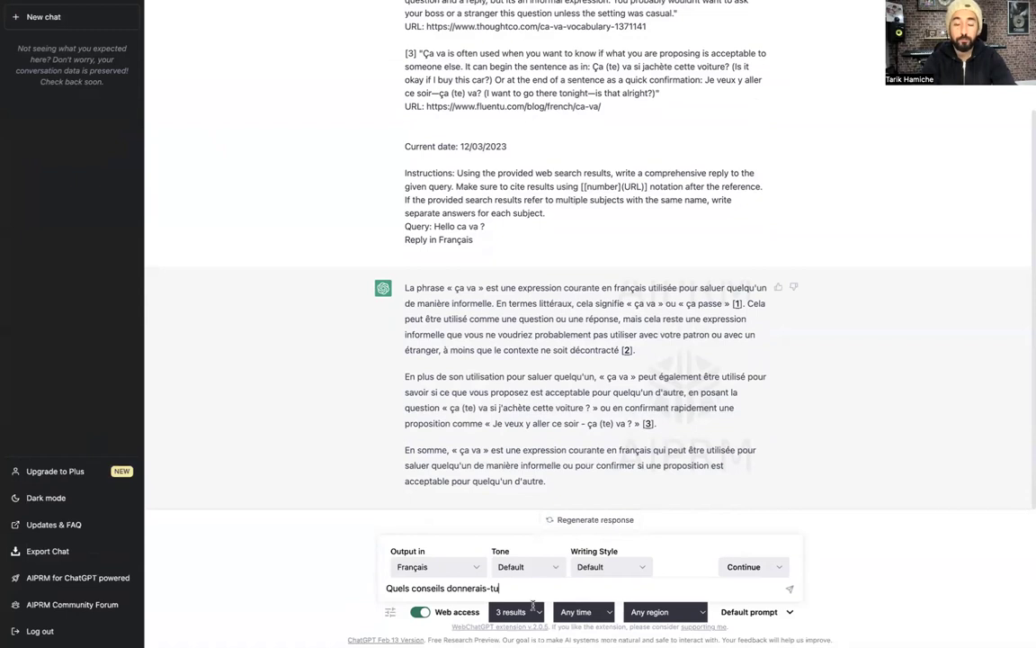
pyautogui.write(' à un dj reg')
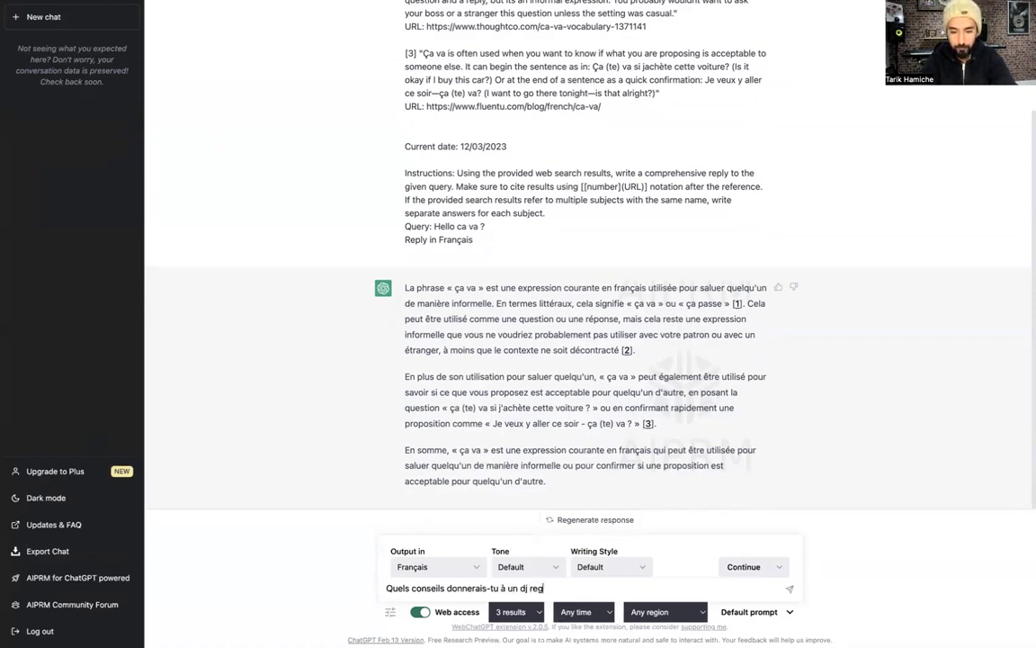
pyautogui.write('gaeton latino qui vit')
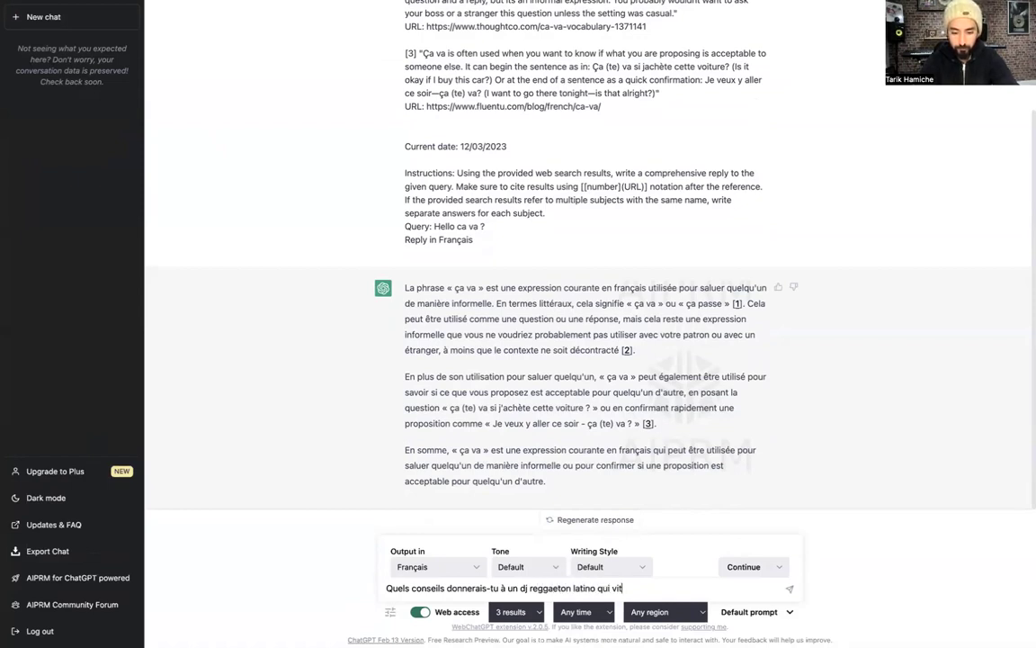
pyautogui.write(' en France pour d')
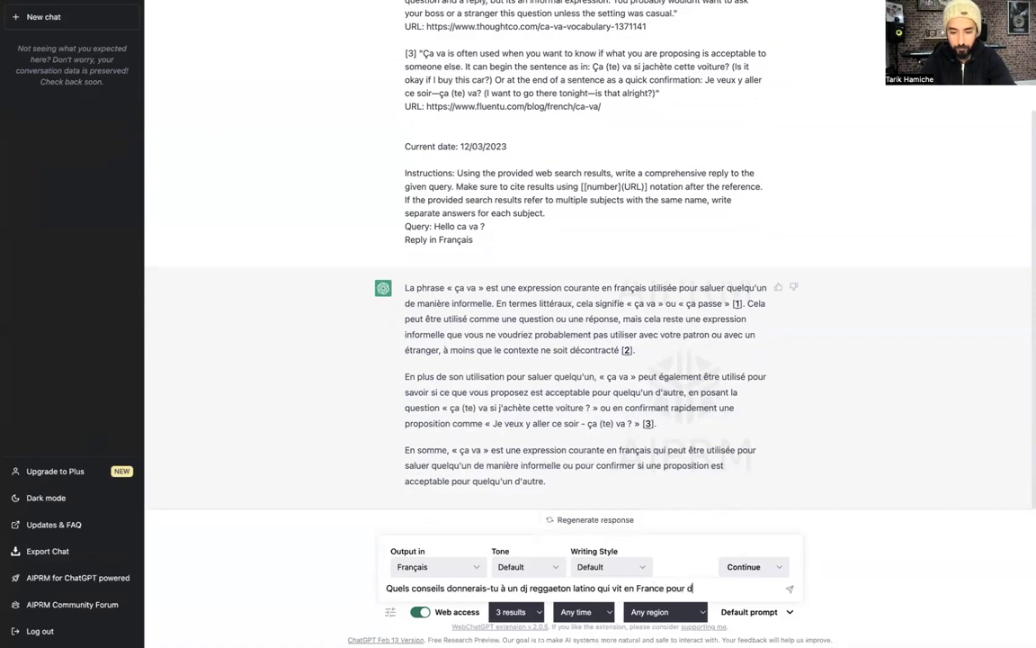
pyautogui.write('évelopper sa visi')
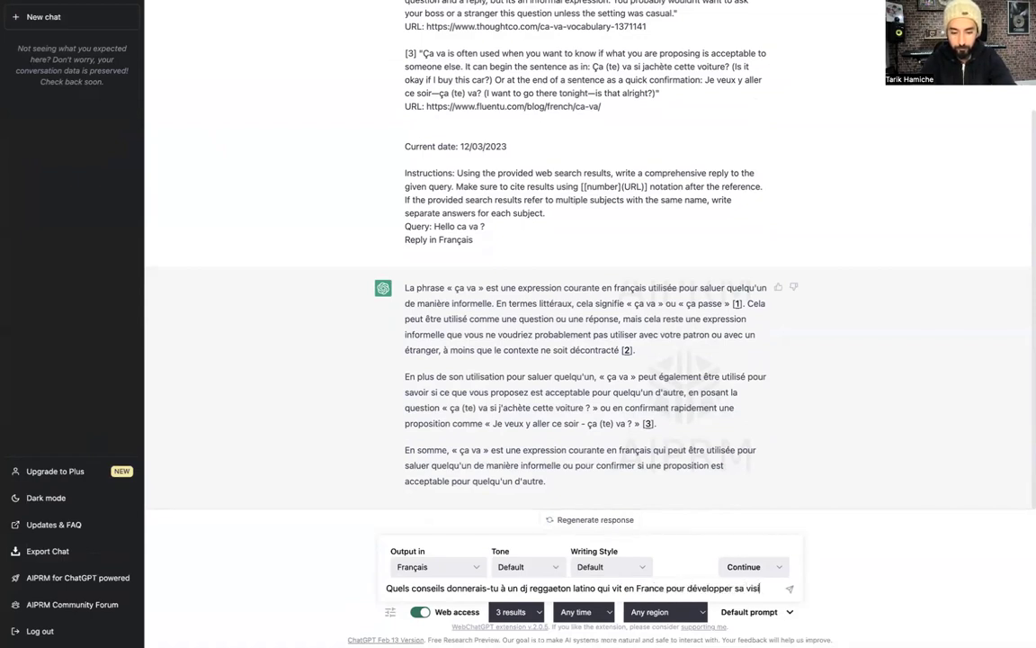
pyautogui.write('bilité ?')
pyautogui.press('Return')
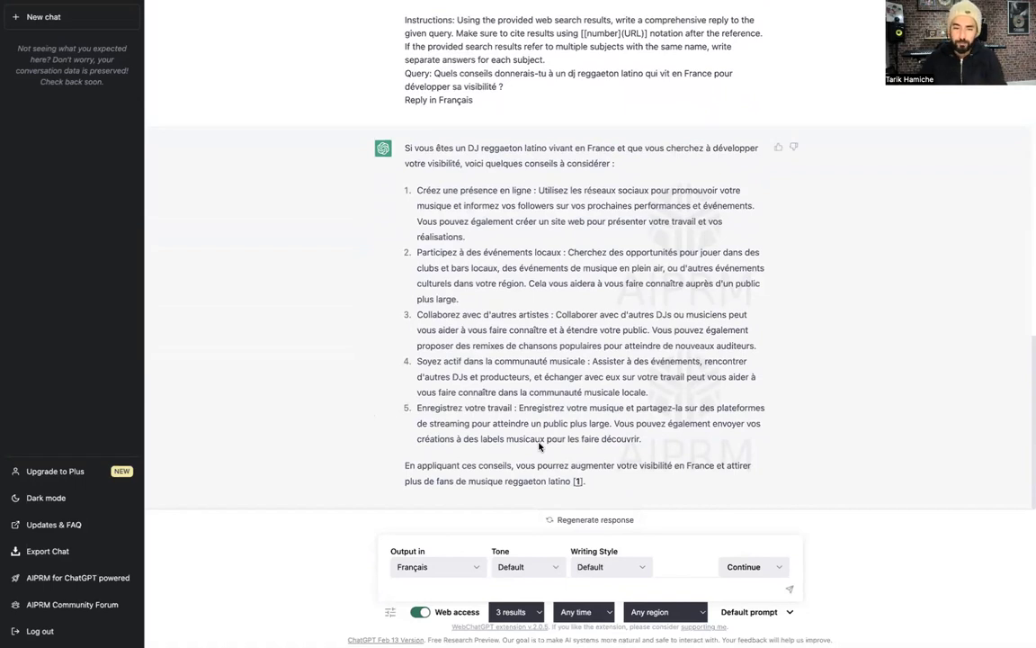
# Scroll through the finished five-point French answer on the DJ's visibility
pyautogui.scroll(1, 799, 352)
pyautogui.scroll(-1, 799, 352)
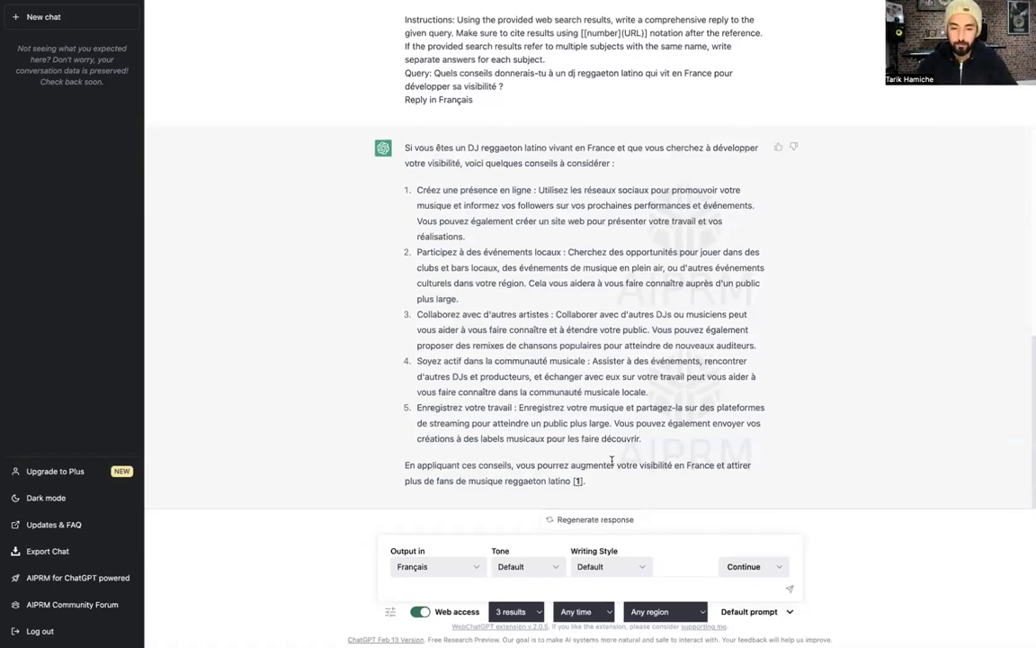
# Write the expert-producer question asking for 7 visibility tips for a young Latin-music DJ
pyautogui.write('Si tu étais un producteur')
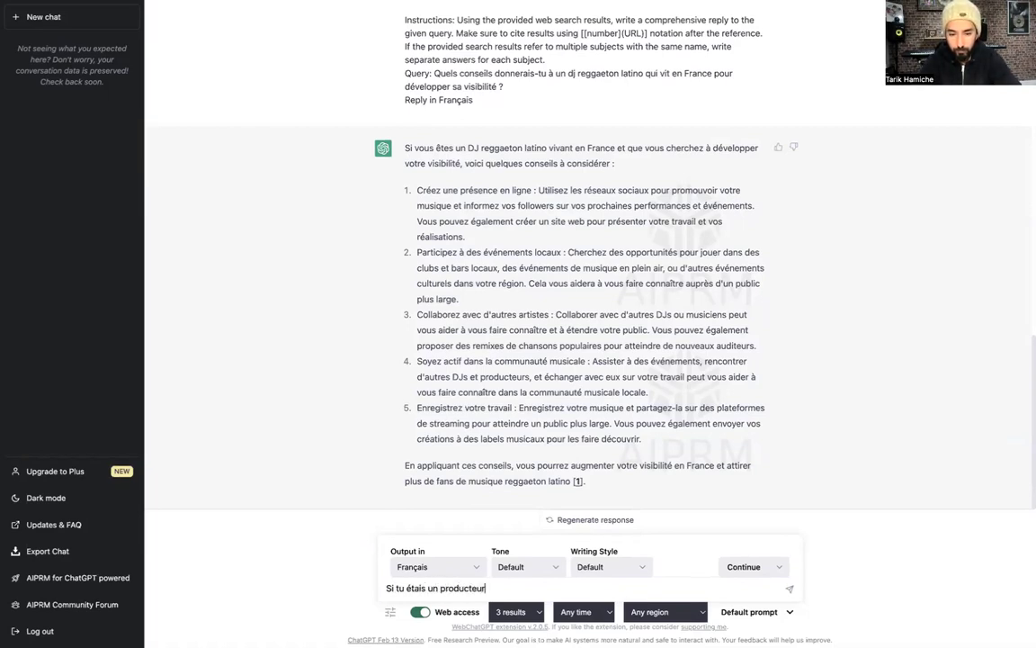
pyautogui.write(' de musique ')
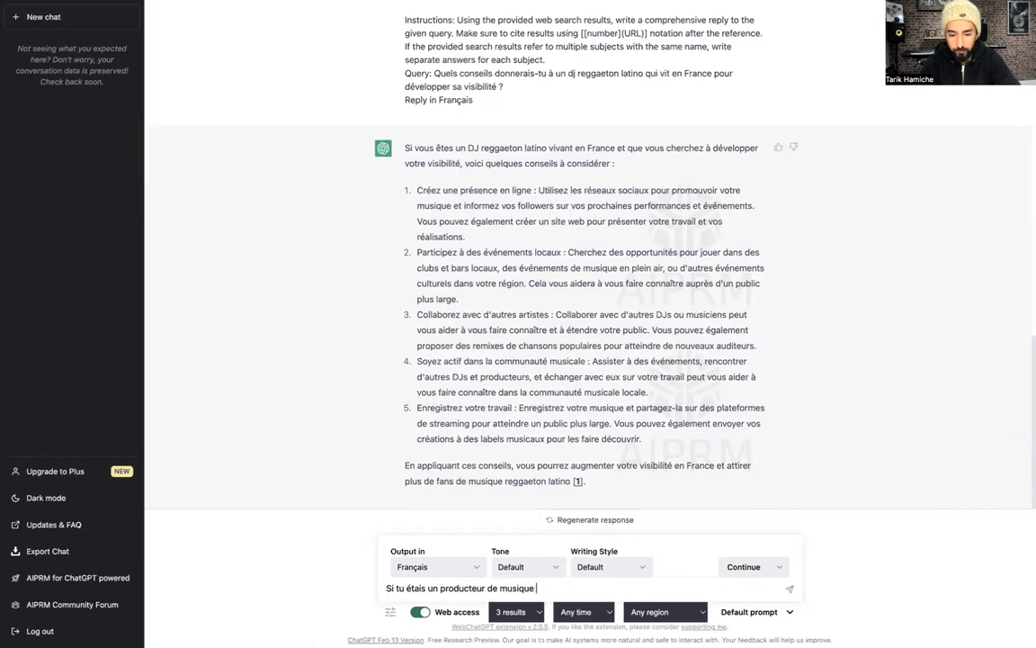
pyautogui.write("expert et actif dans l'industrie d")
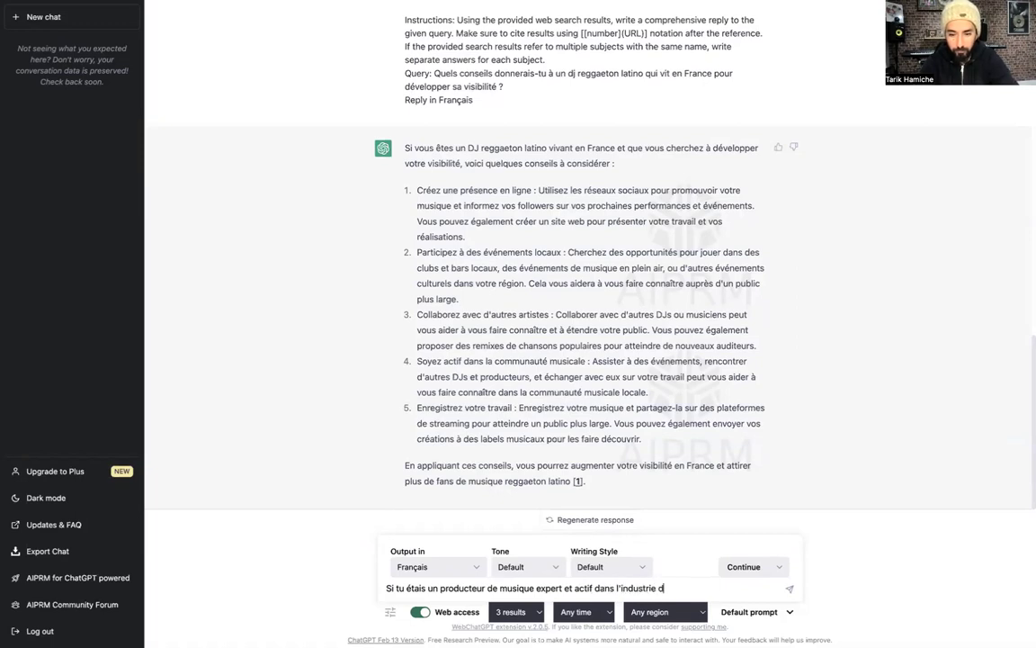
pyautogui.write('epuis plus de 20 ans,')
pyautogui.write("t qu'un")
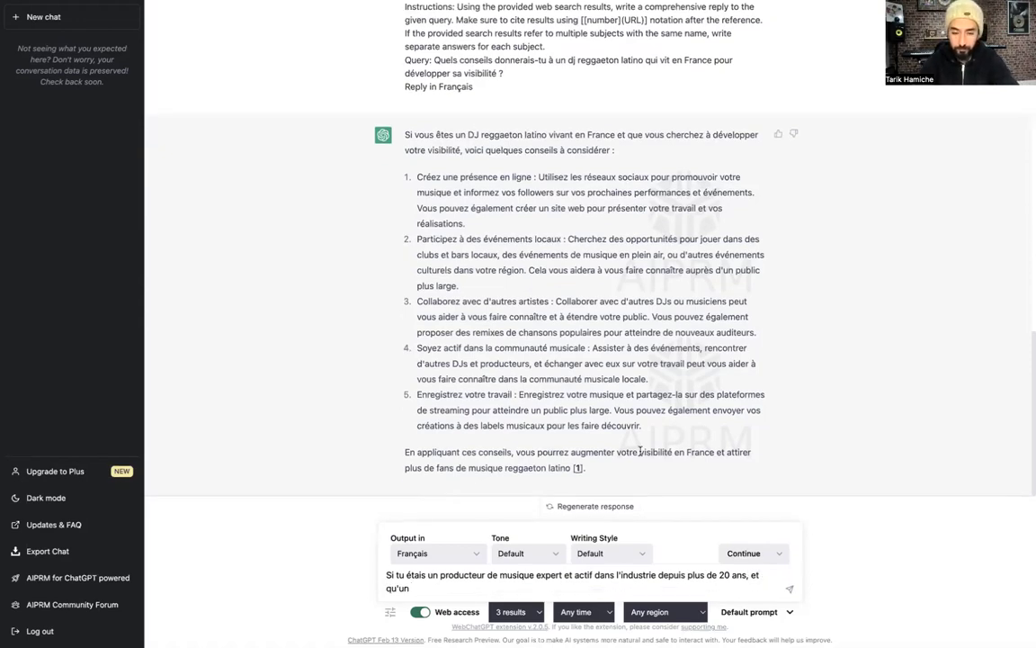
pyautogui.write(' jeune')
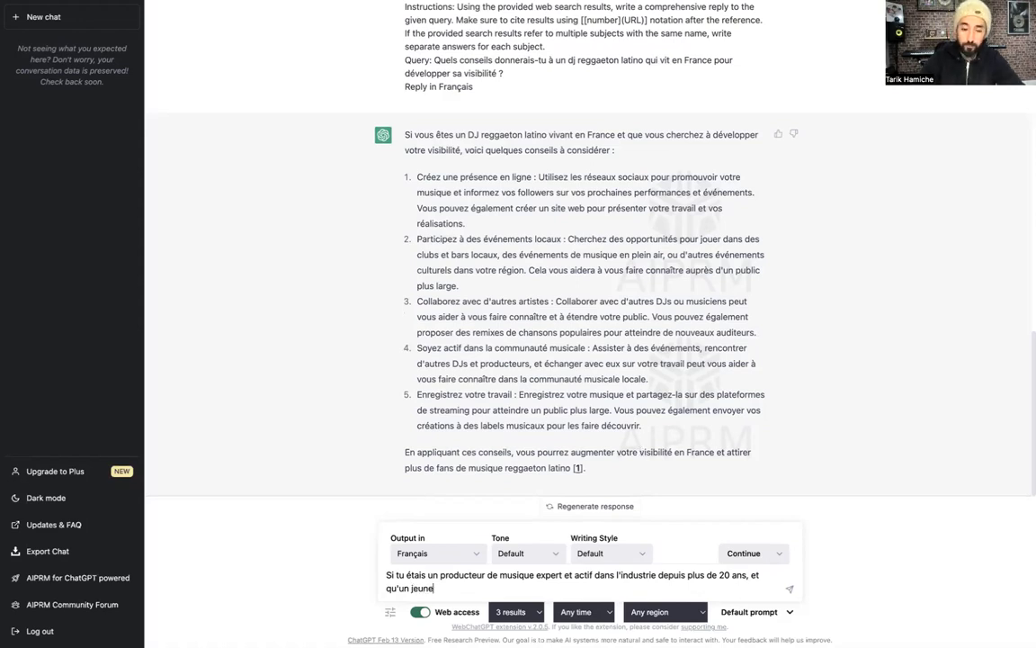
pyautogui.write(' dj qui fait')
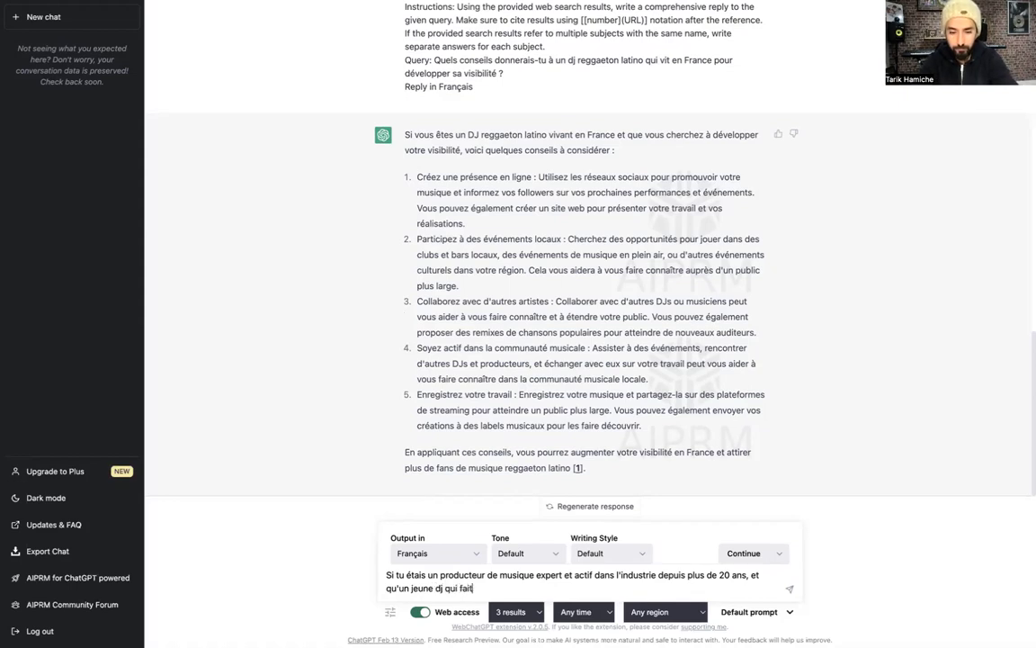
pyautogui.write(' de la musique latino venait')
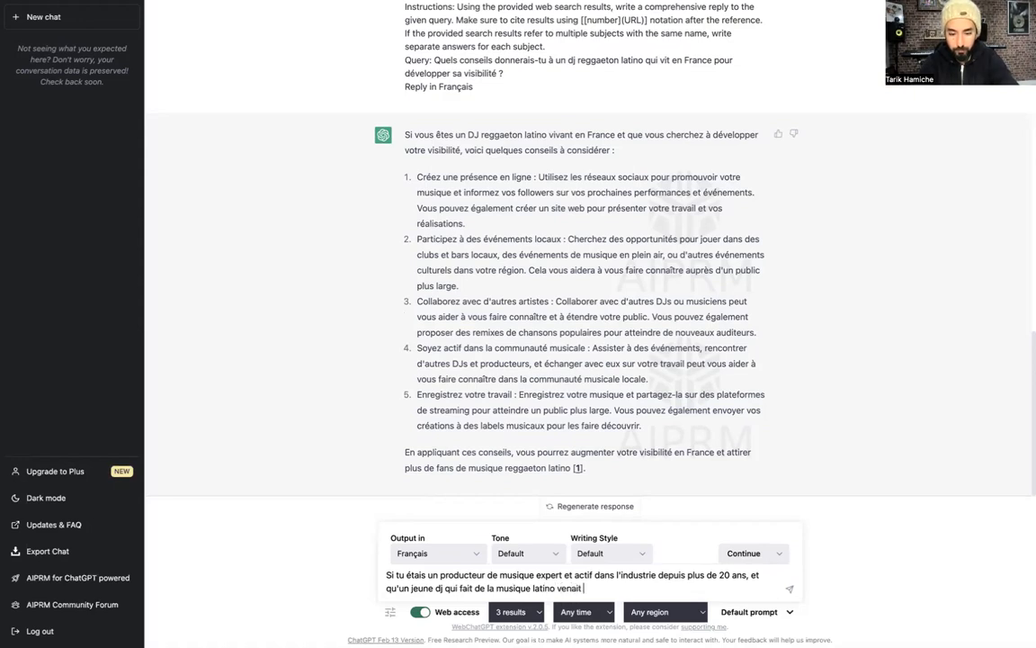
pyautogui.write(' te demande')
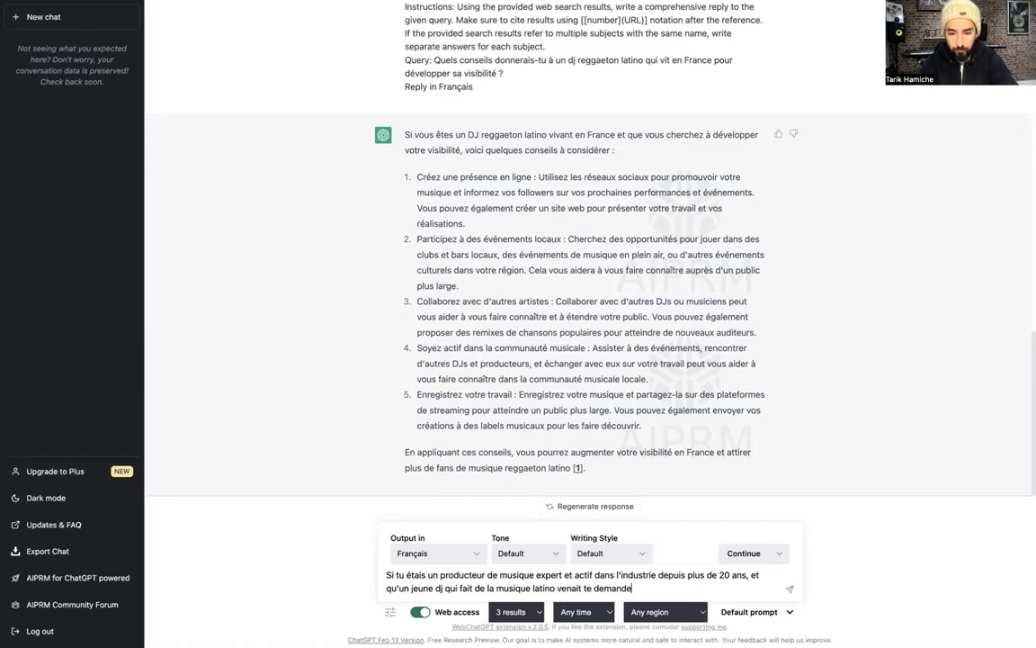
pyautogui.write('r conseil pour dé')
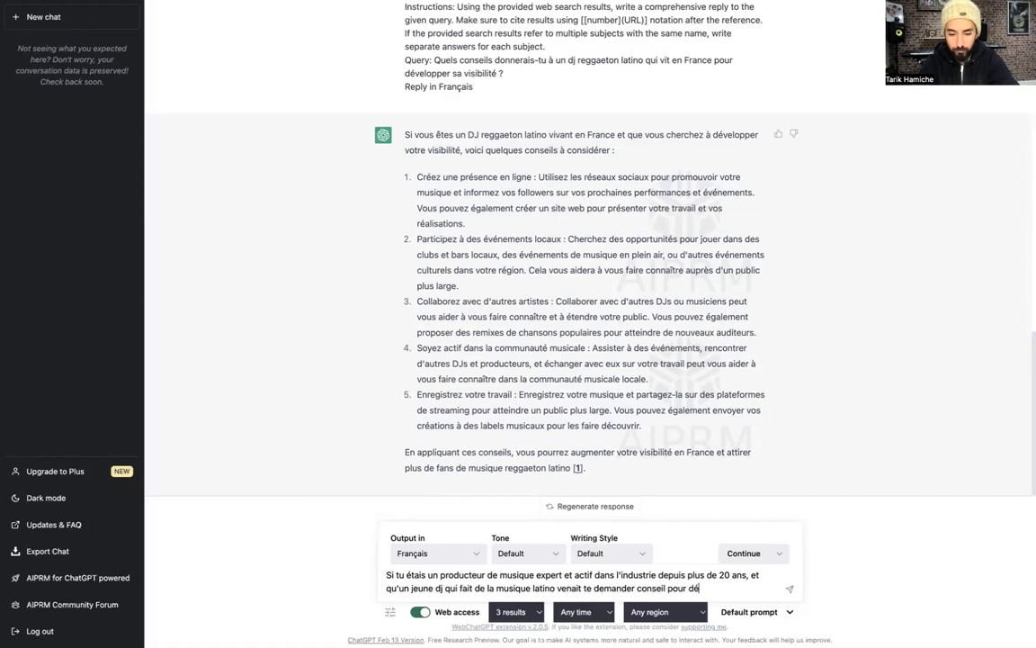
pyautogui.write('velopper sa visbi')
pyautogui.press('BackSpace')
pyautogui.press('BackSpace')
pyautogui.write('ibilité, quelle')
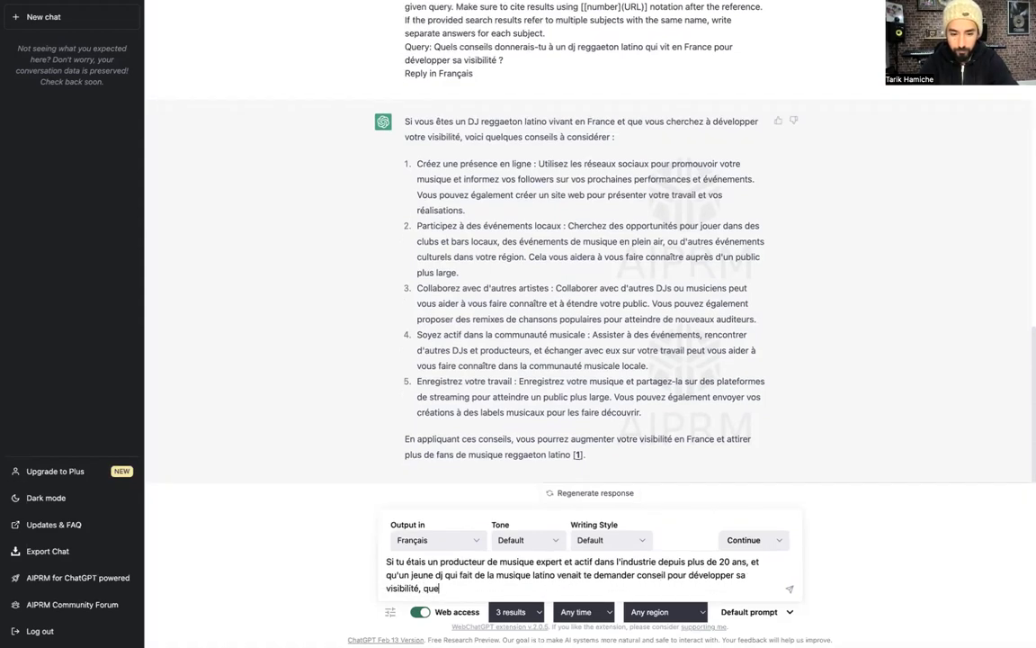
pyautogui.press('BackSpace')
pyautogui.press('BackSpace')
pyautogui.write('s se')
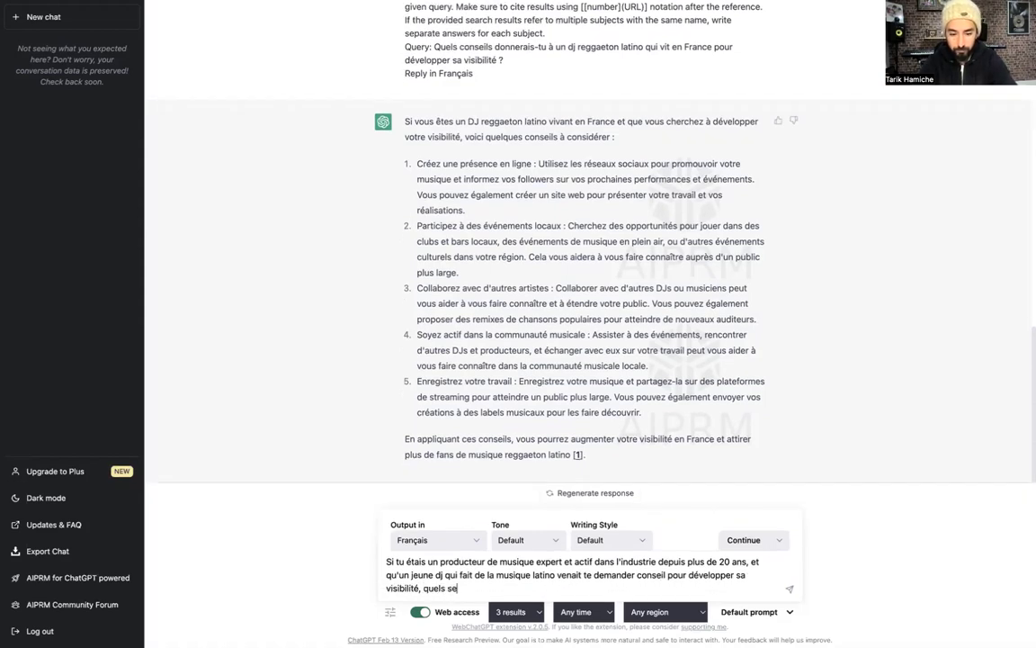
pyautogui.write('raient tes ')
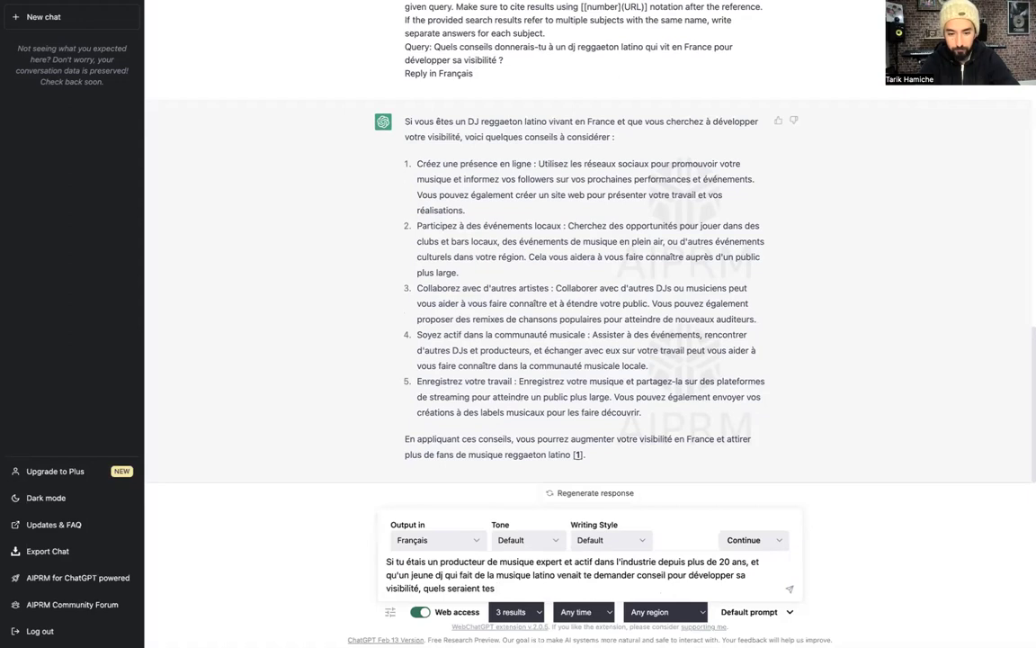
pyautogui.write('7 meil')
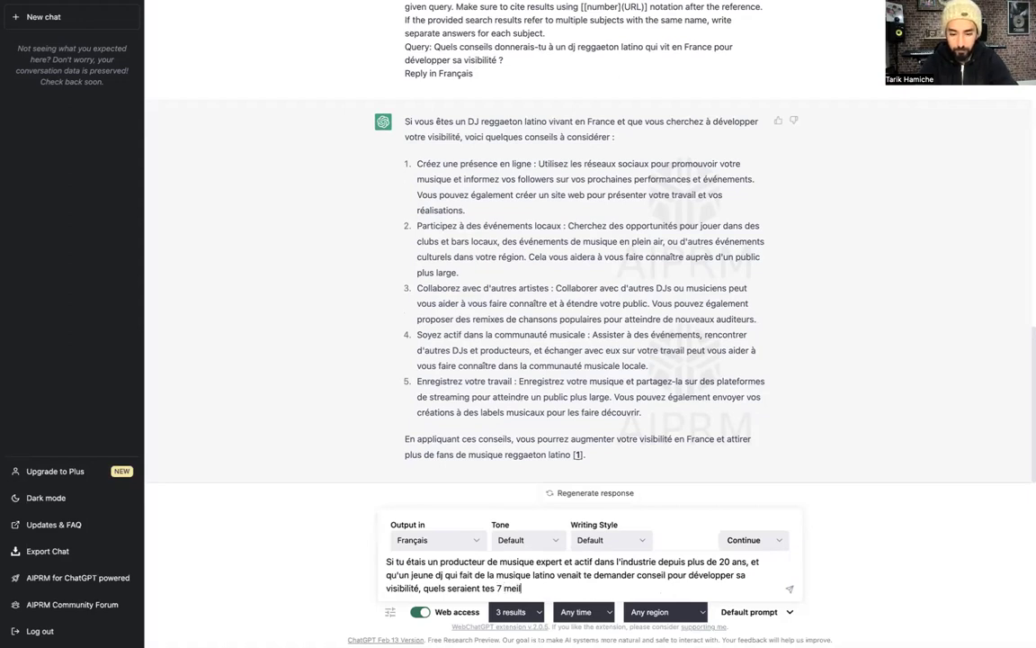
pyautogui.write('leurs conseils ?')
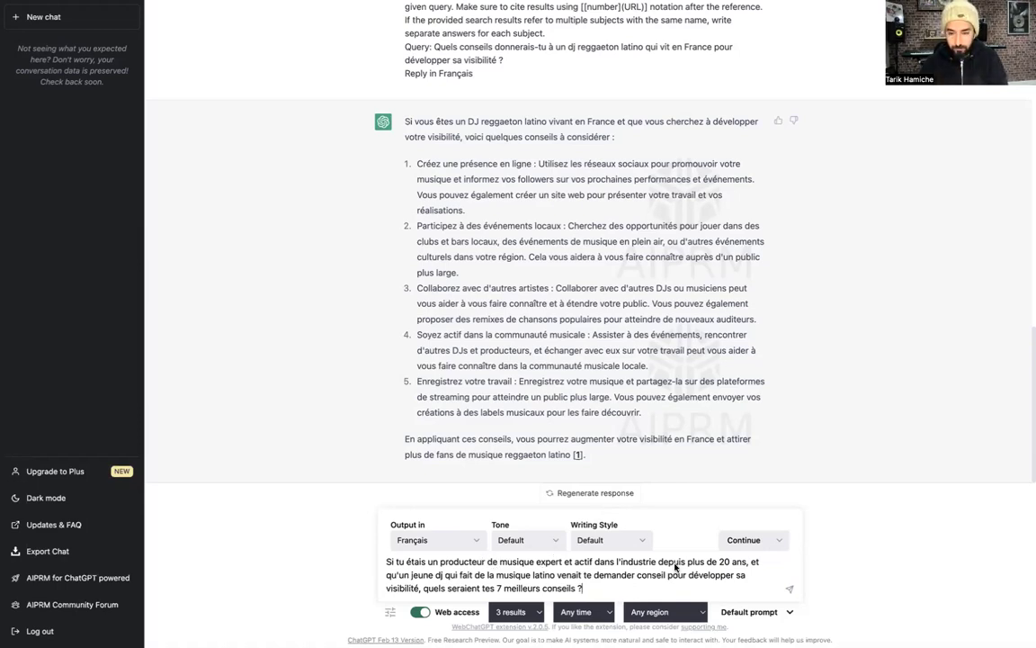
# Insert 'musicale' and 'français', add that he produces his own singles and performs regularly, and fix 'aprtout'
pyautogui.click(656, 561)
pyautogui.write('musicale')
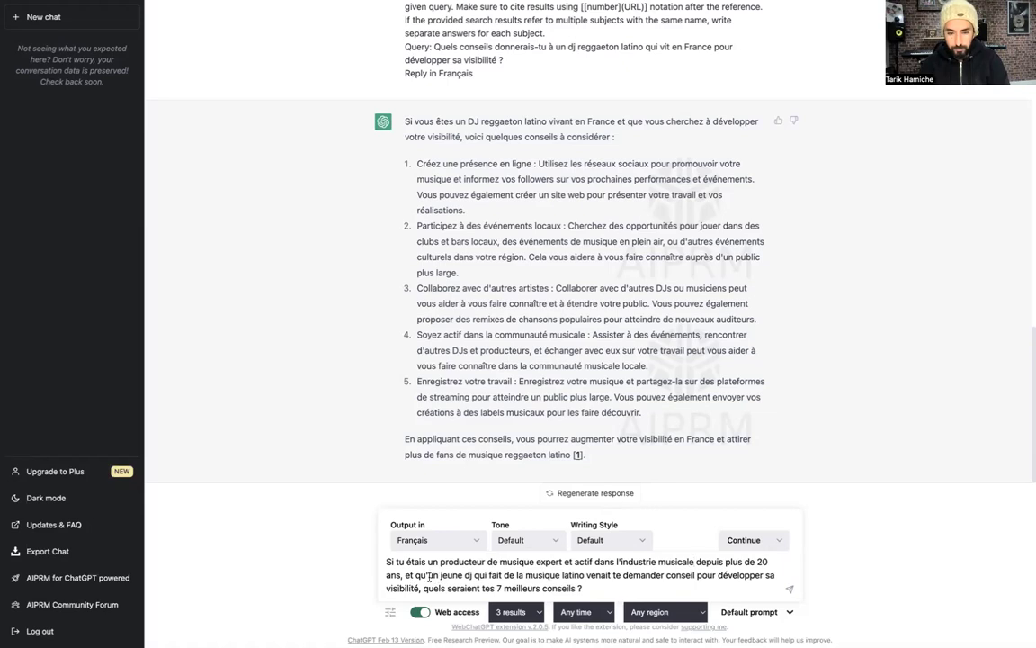
pyautogui.click(469, 574)
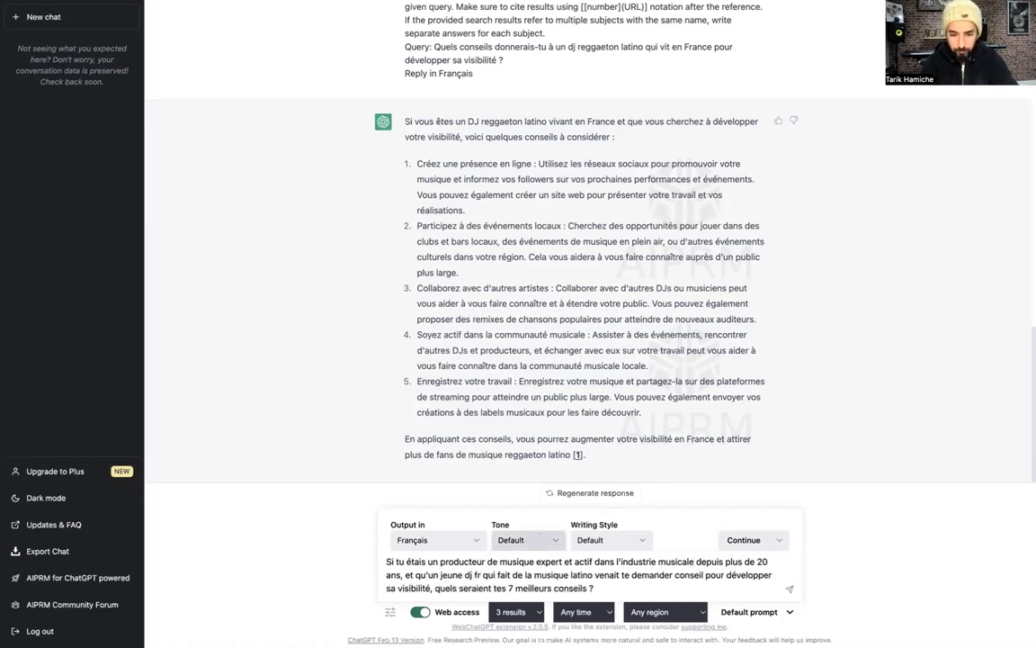
pyautogui.write('français')
pyautogui.write('s')
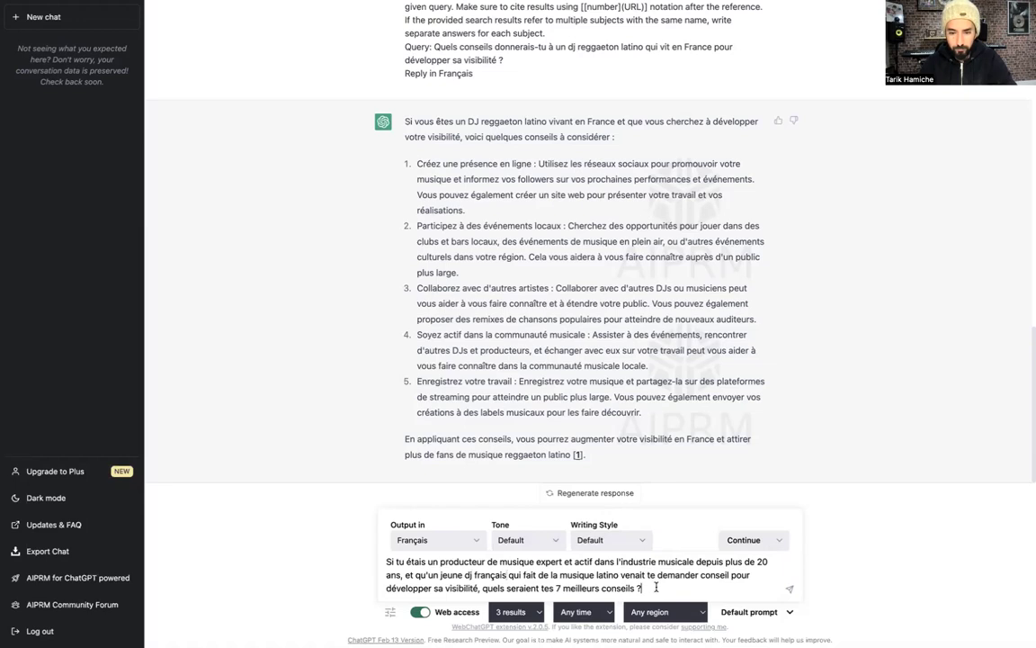
pyautogui.write('Gar')
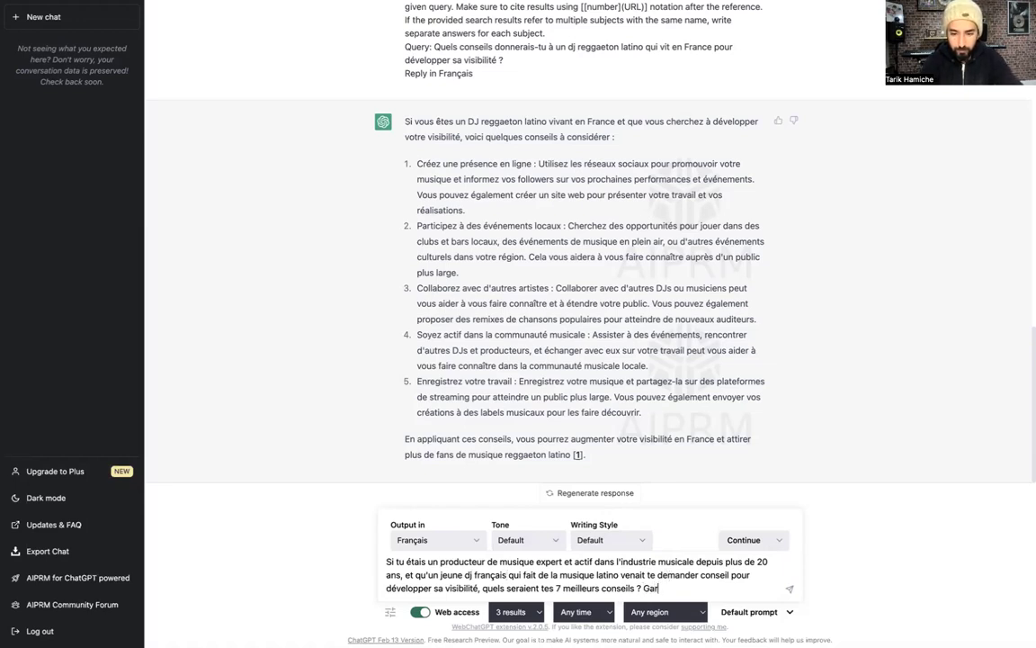
pyautogui.write("de à l'esprit")
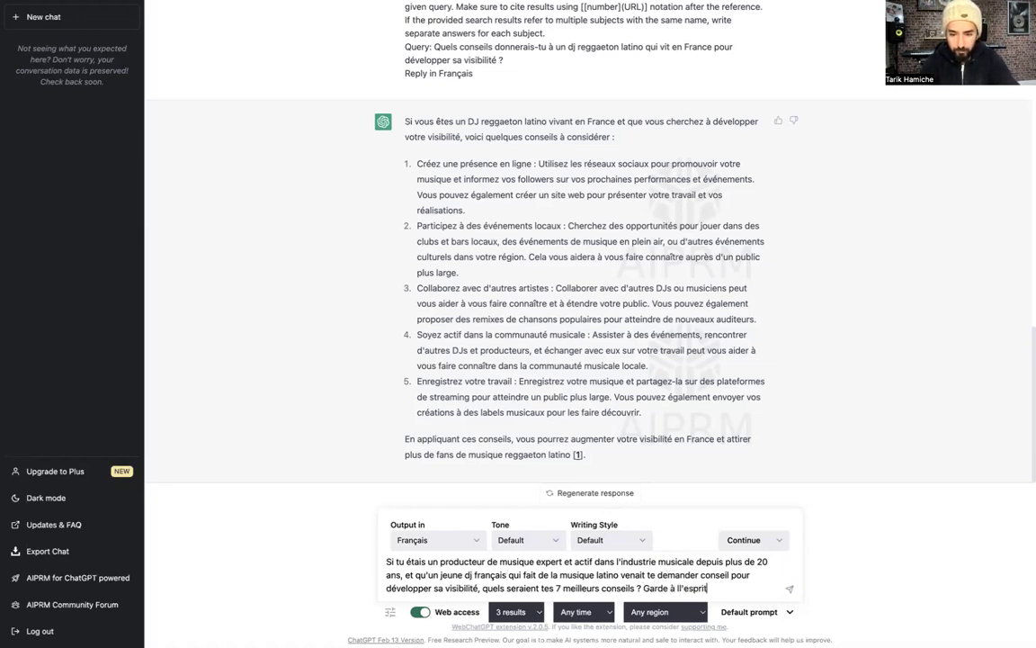
pyautogui.write(" qu'il")
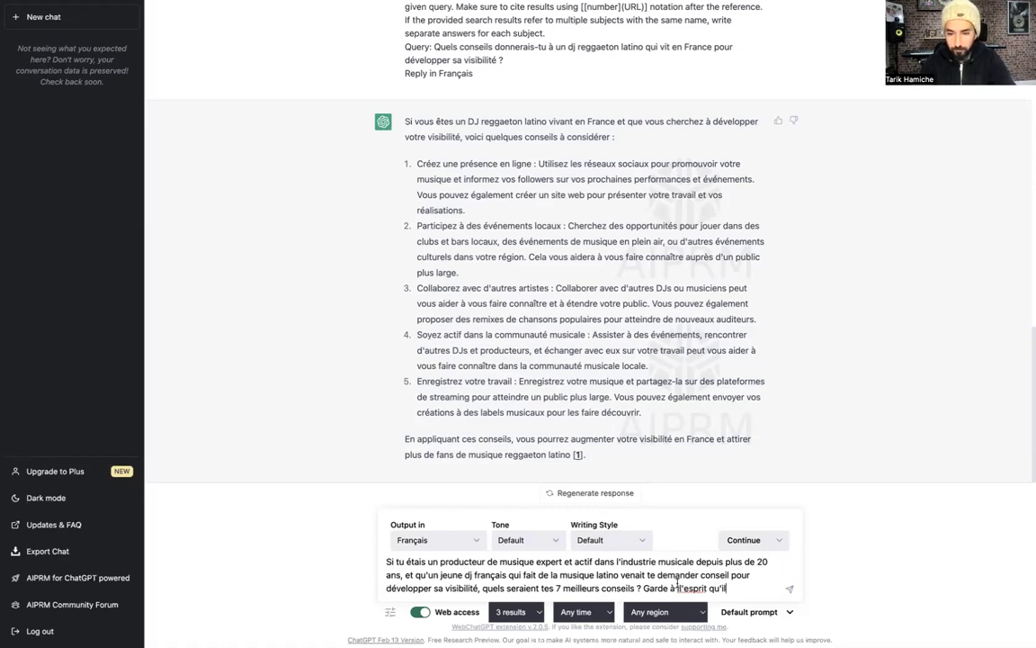
pyautogui.write(' p')
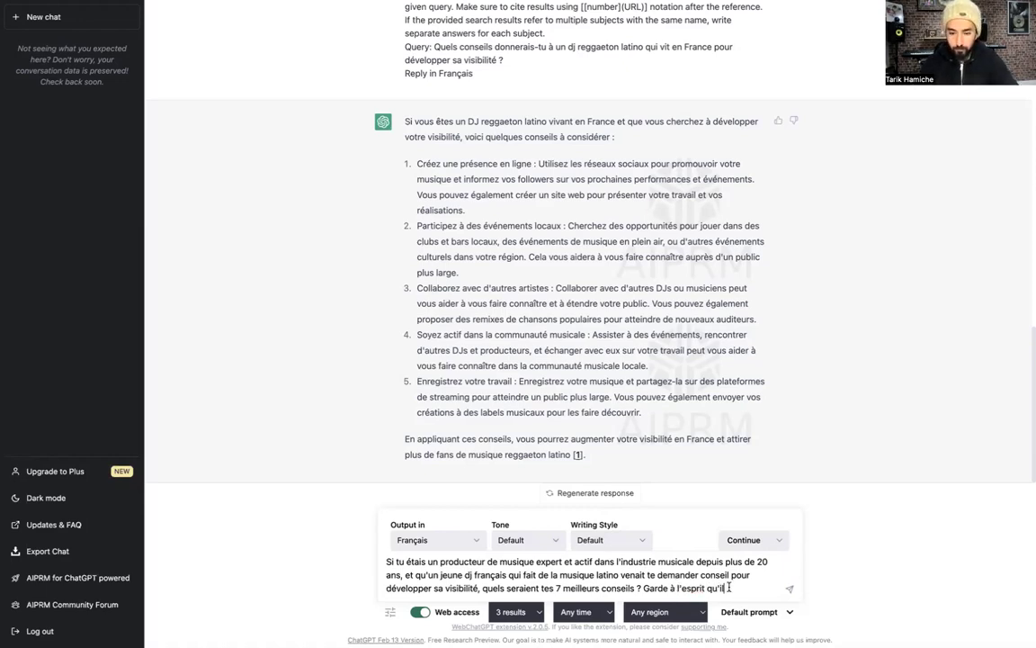
pyautogui.write('roduit ses pro')
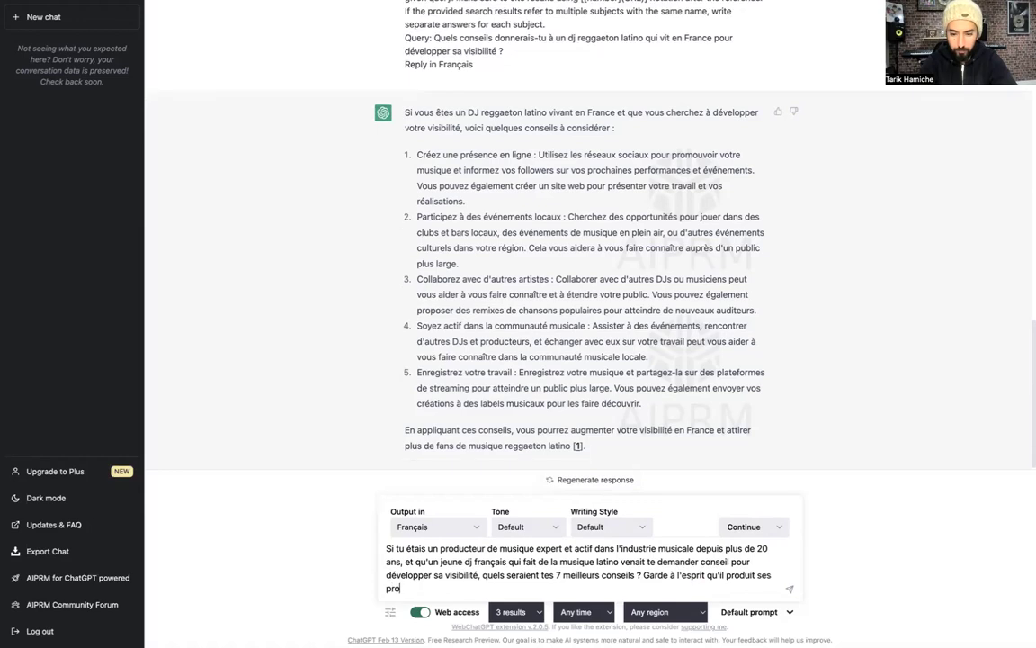
pyautogui.write("pres singles et qu'il")
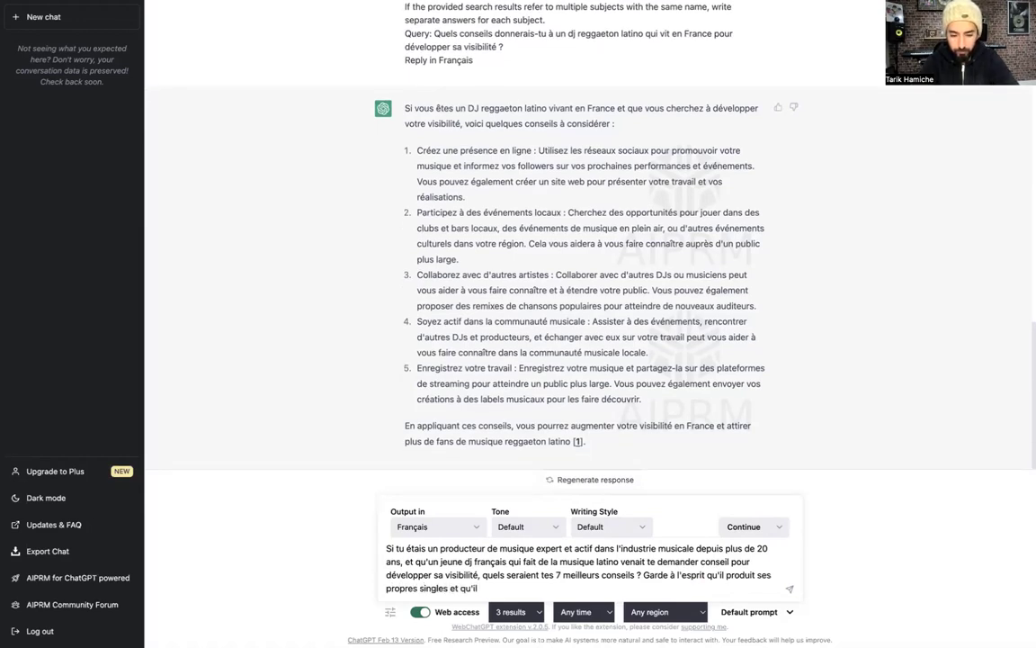
pyautogui.write(' se produit d')
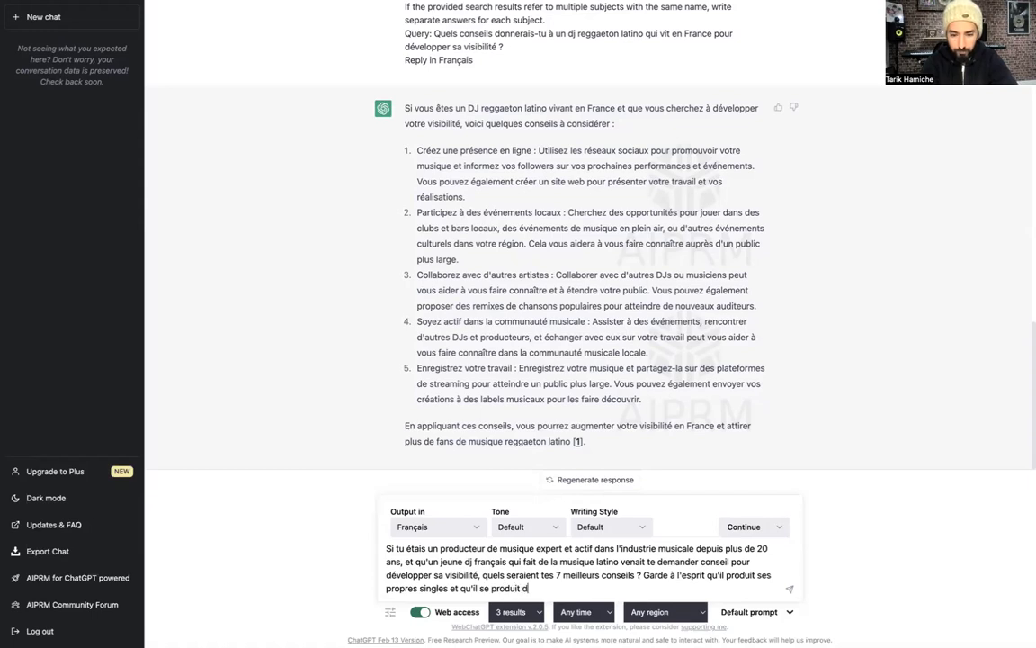
pyautogui.write('éjà réguli')
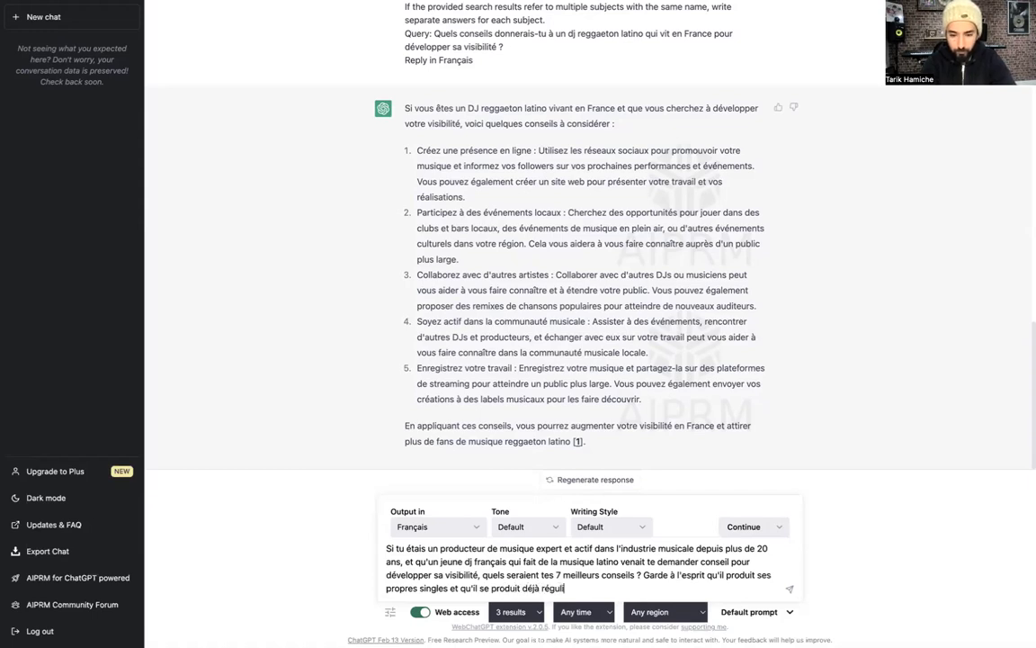
pyautogui.write('èrement sur scène')
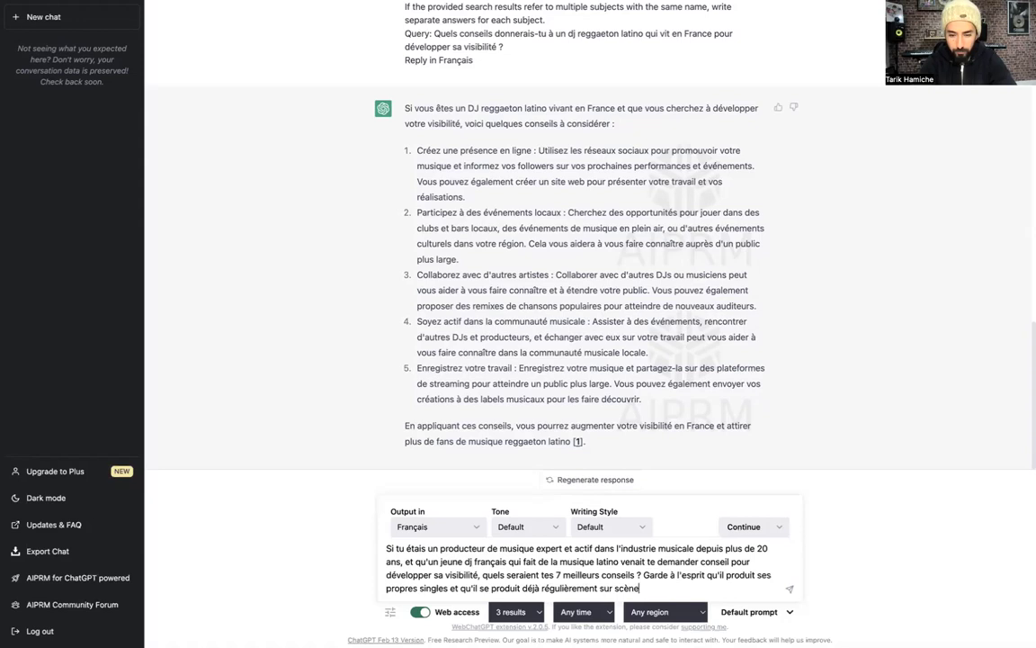
pyautogui.write(' et dans des cubs aprtout en France')
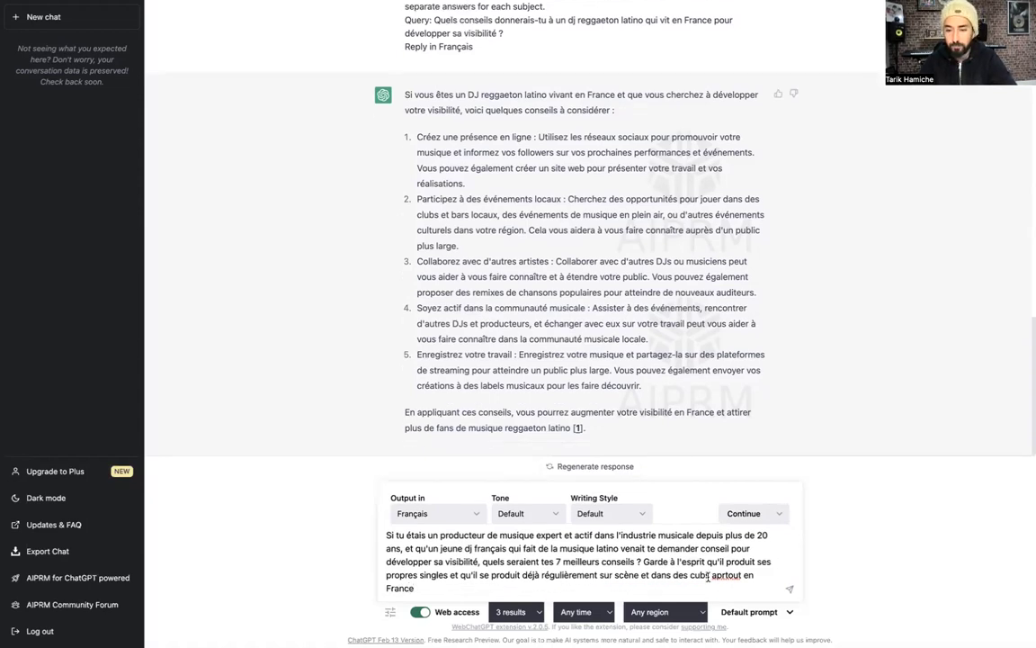
pyautogui.click(717, 576)
pyautogui.press('BackSpace')
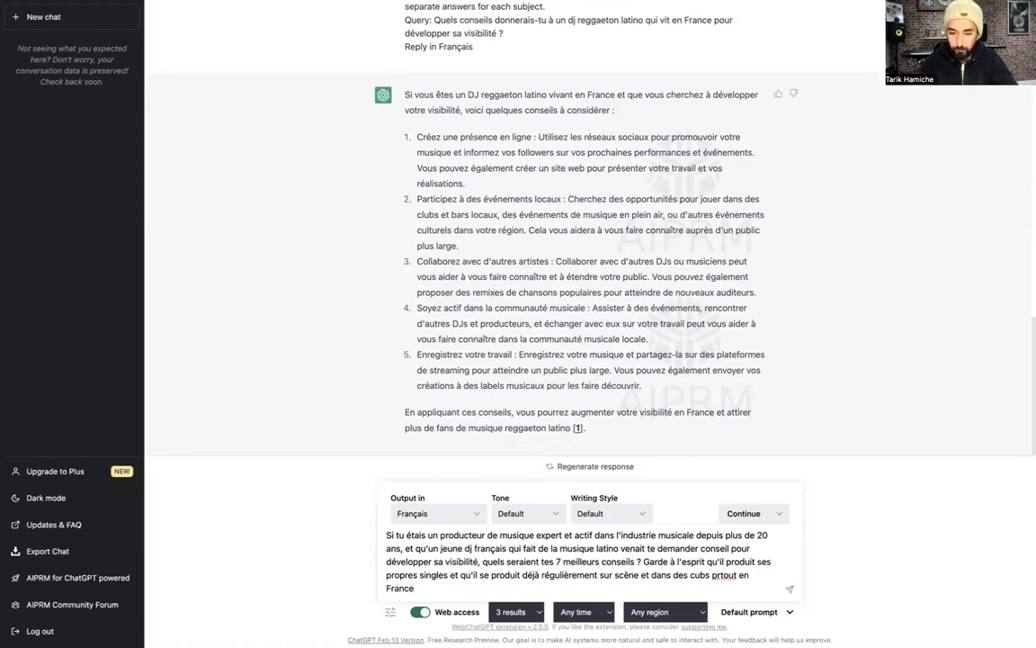
pyautogui.write('a')
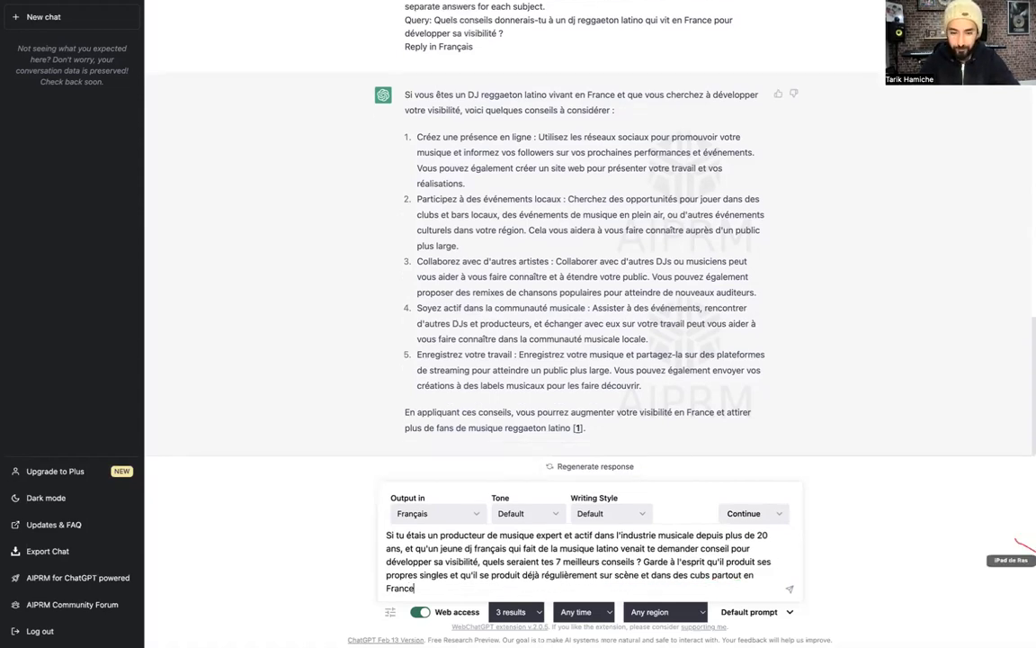
# Send the expert-producer prompt and scroll through the seven visibility tips
pyautogui.press('Return')
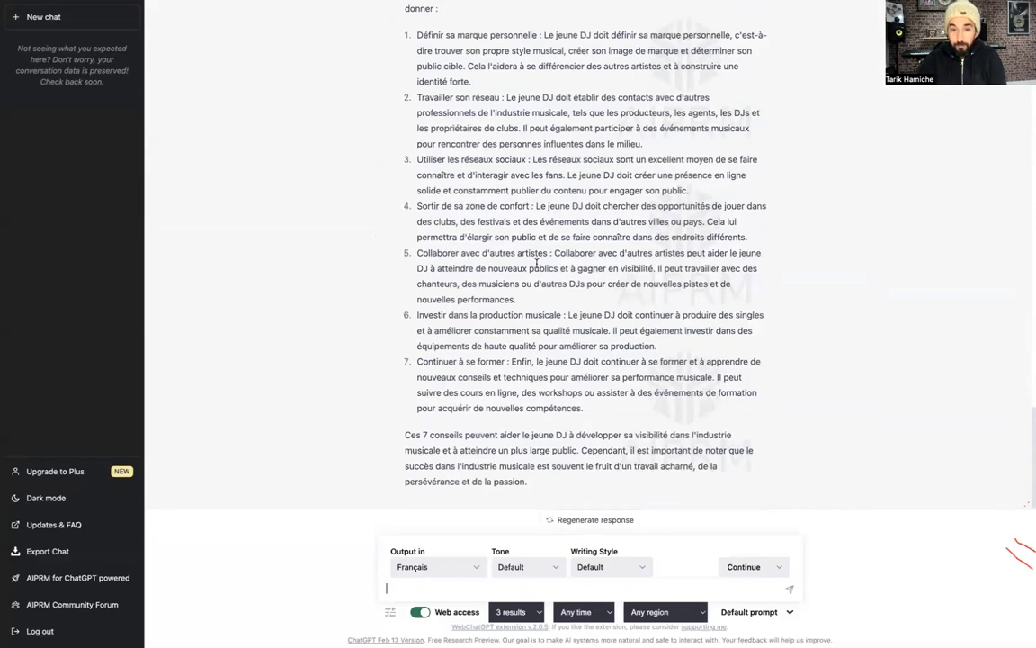
pyautogui.scroll(2, 490, 239)
pyautogui.scroll(-2, 531, 288)
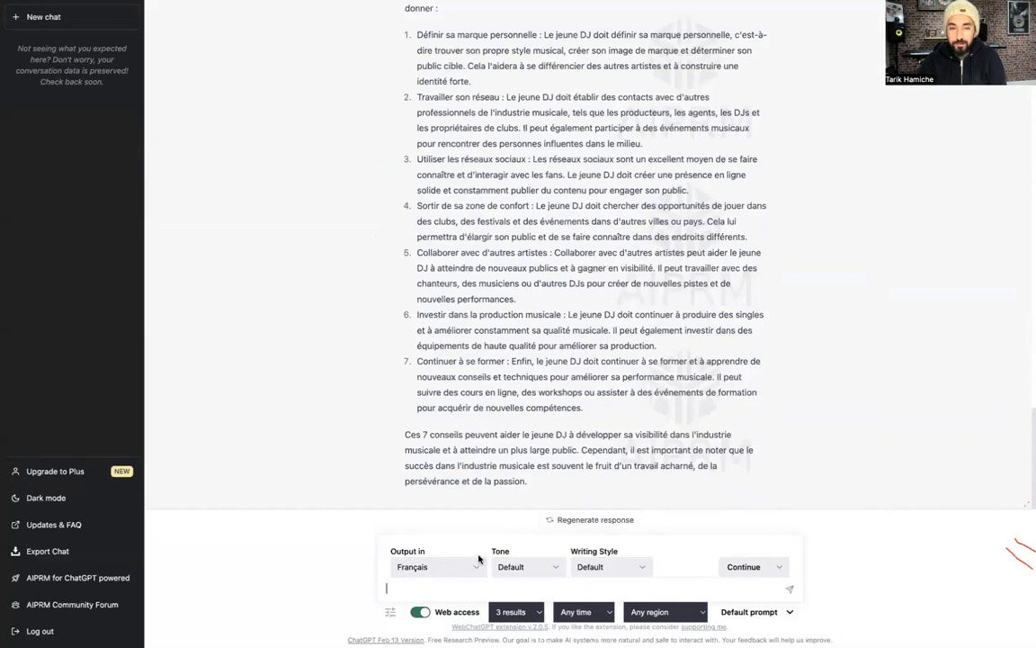
# Type a follow-up asking for more precision on the first tip, with reflection axes and steps
pyautogui.write("Merci mais j'aimerai que tu m'apport")
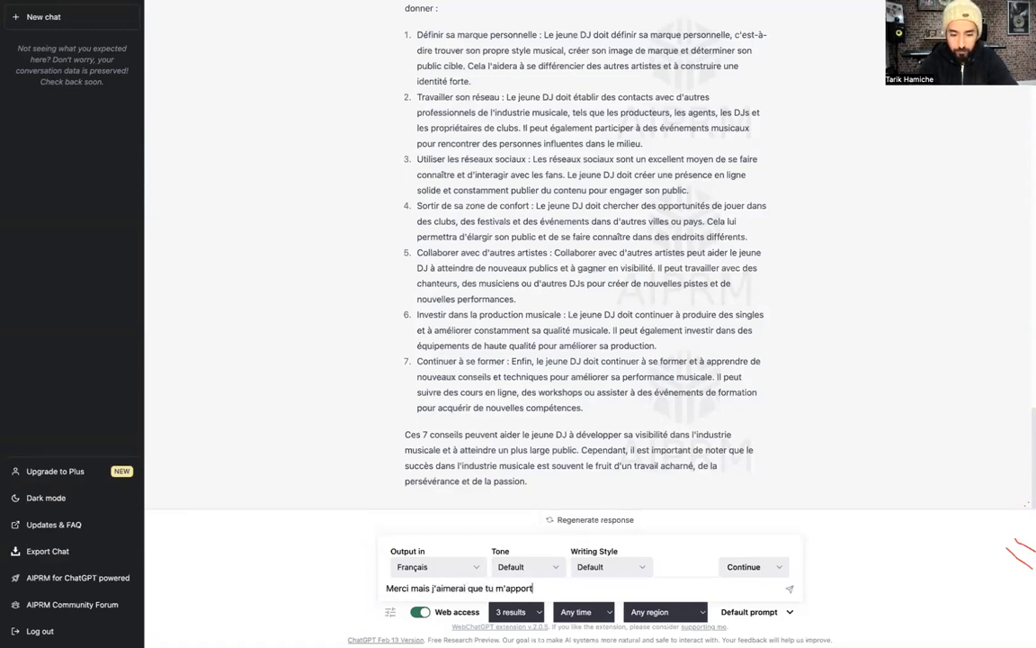
pyautogui.write('es davantage de pré')
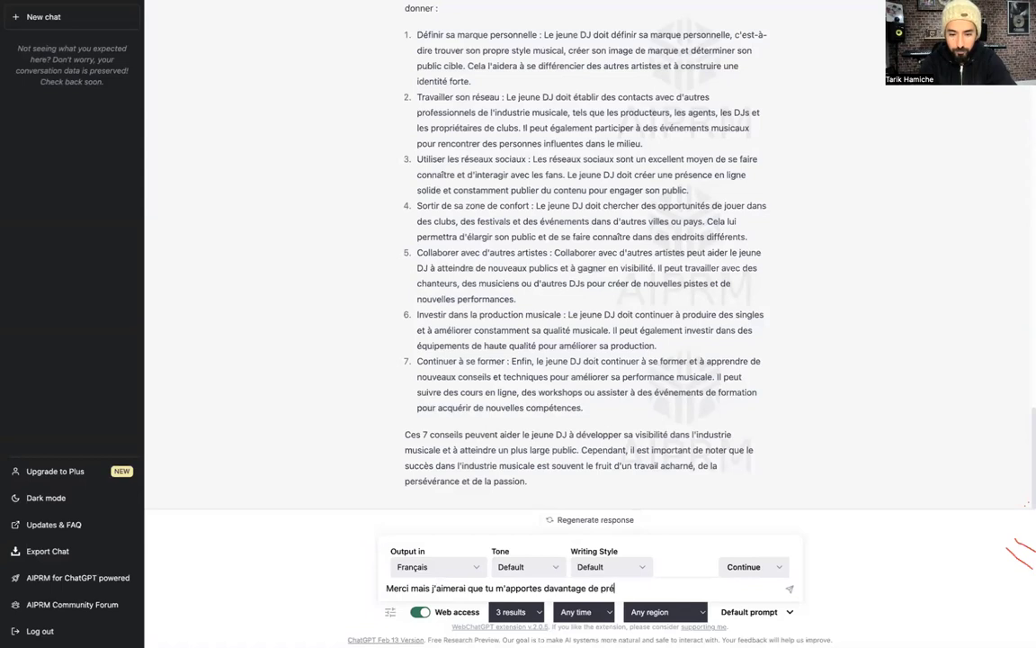
pyautogui.write('cision sur le premier conseil: comment défin')
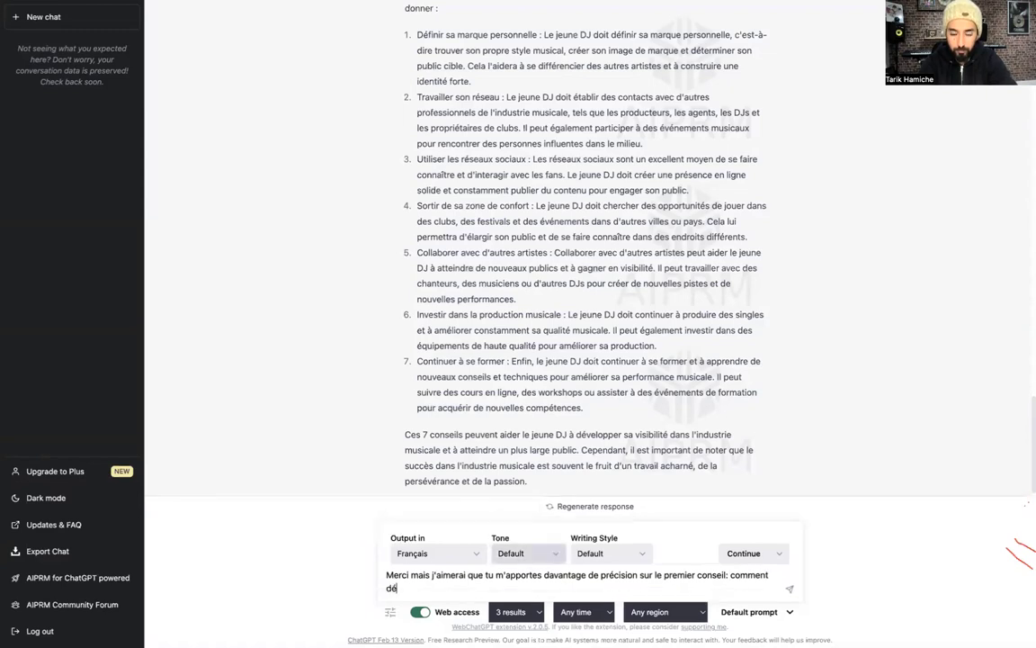
pyautogui.write('ir sa marque per')
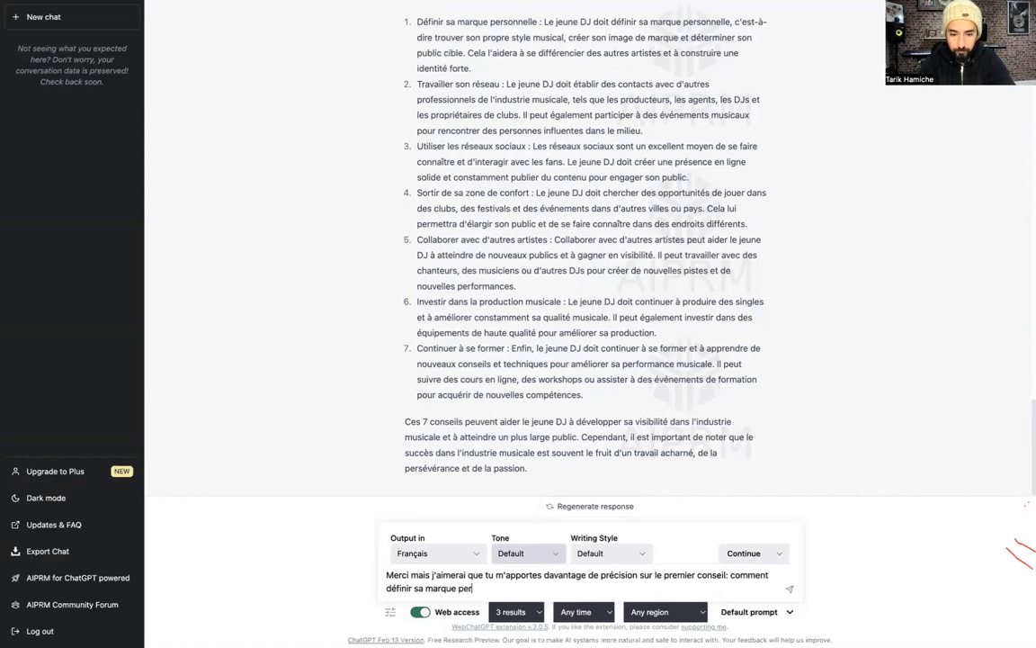
pyautogui.write('sonnelle quand o')
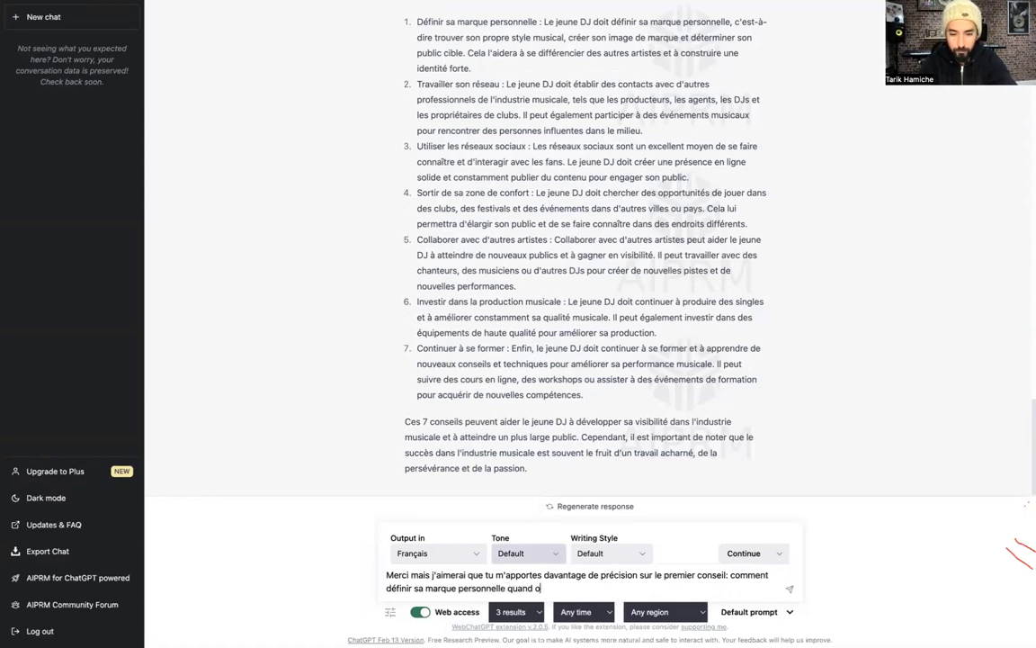
pyautogui.write('n est un jeune dj ?')
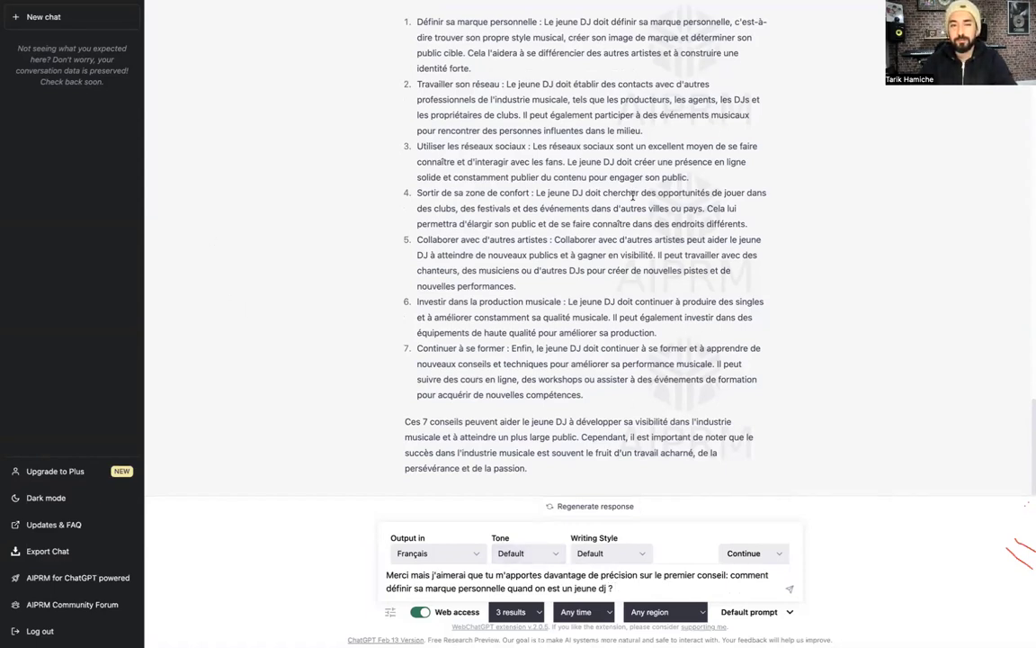
pyautogui.scroll(3, 635, 188)
pyautogui.scroll(1, 634, 190)
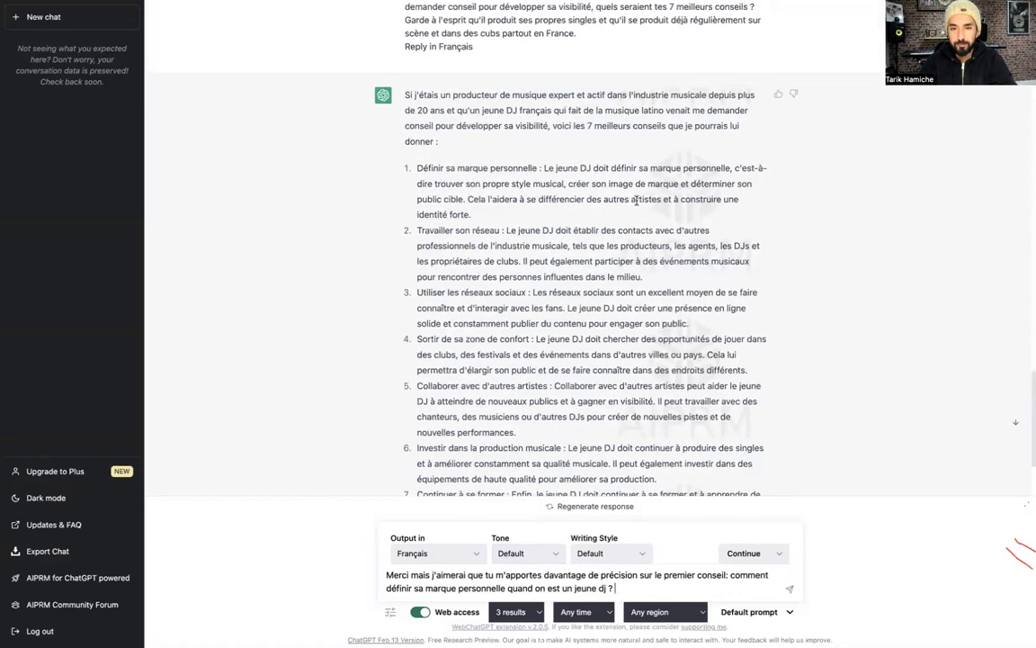
pyautogui.scroll(-2, 576, 297)
pyautogui.scroll(-1, 594, 549)
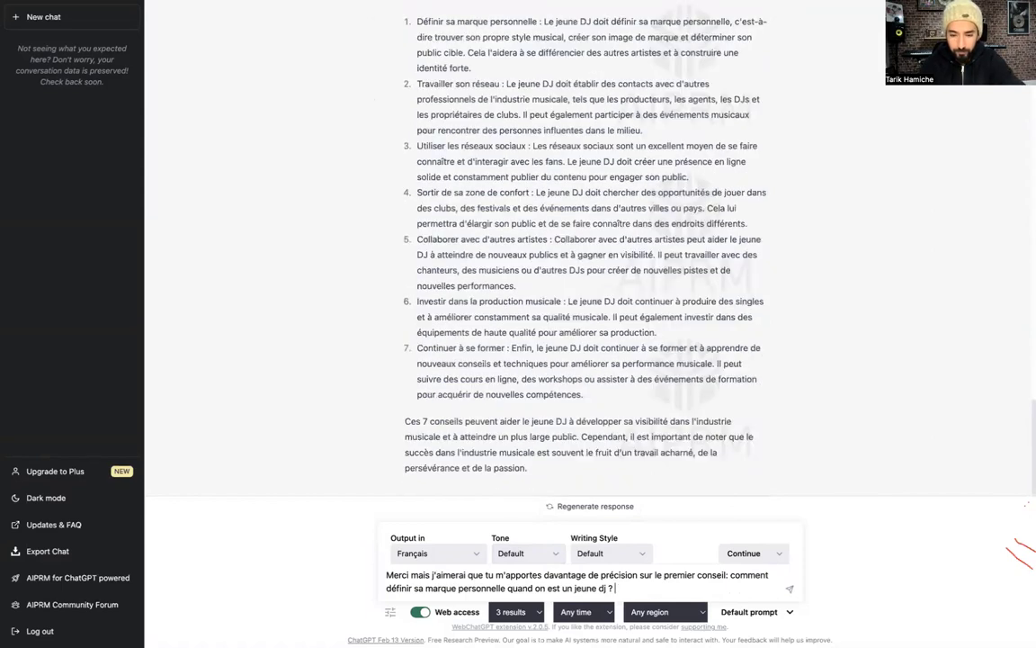
pyautogui.write('Quelles sont pour toi les axes de ré')
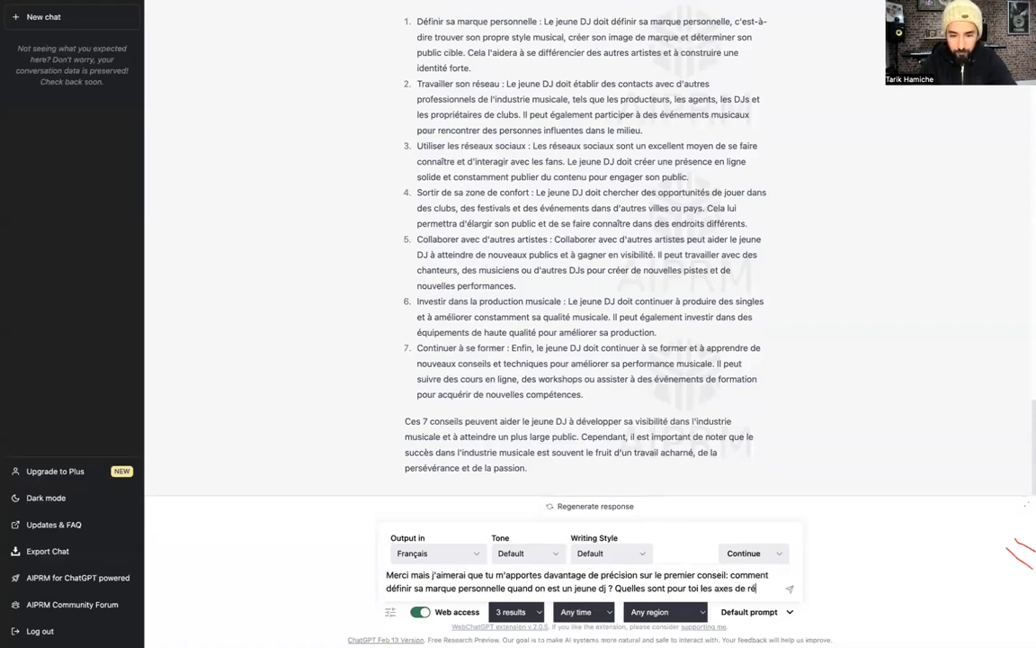
pyautogui.write('flexion et lels étapes à')
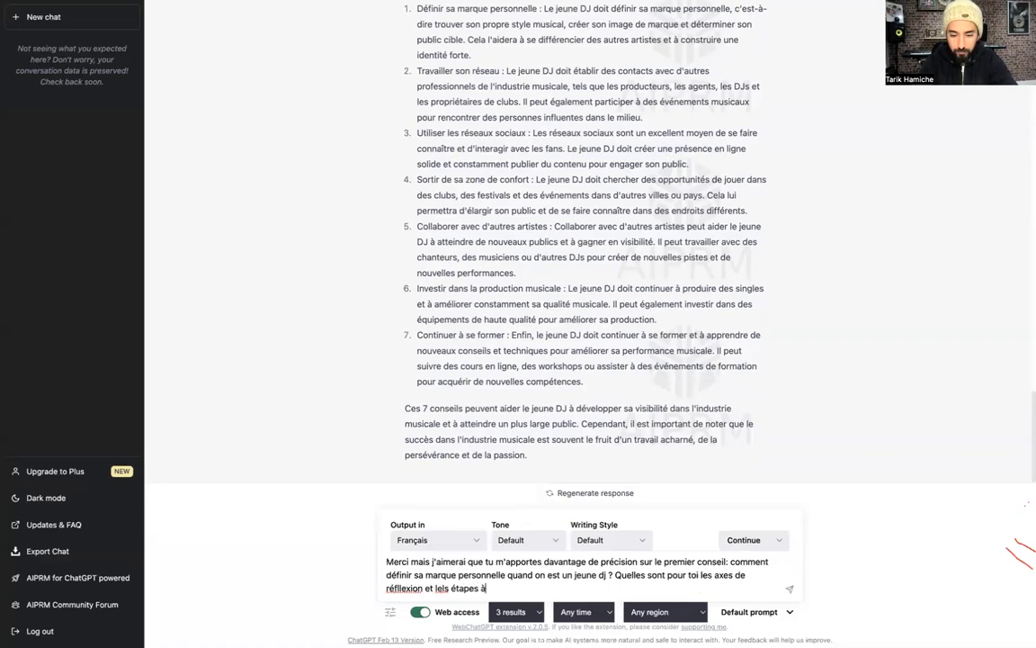
pyautogui.write(' suivre ?')
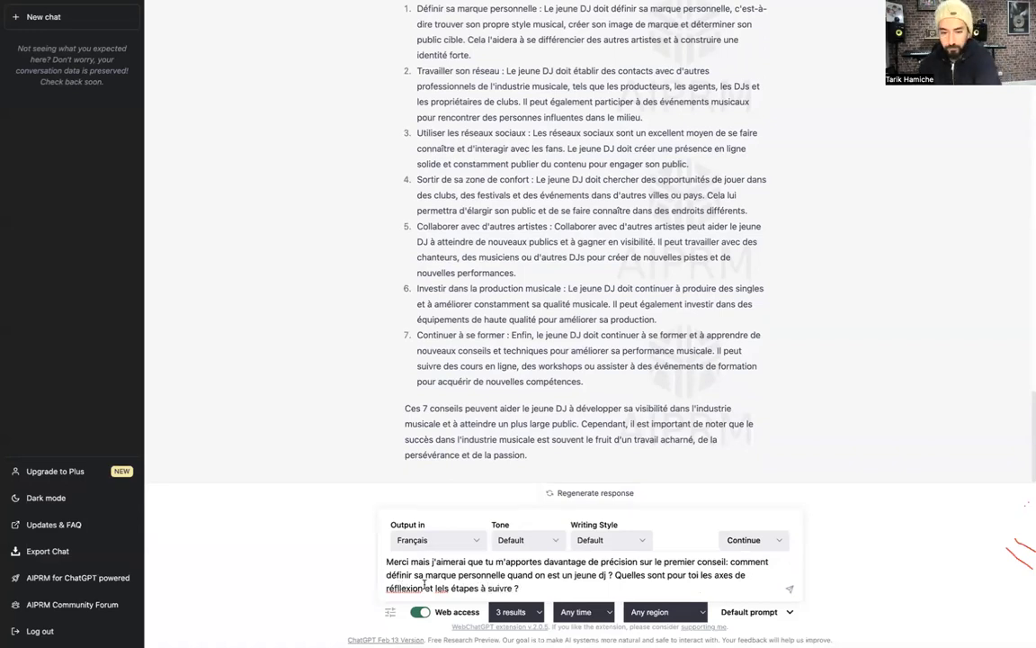
# Correct 'lels' to 'les' and send the personal-brand follow-up
pyautogui.press('BackSpace')
pyautogui.click(577, 583)
pyautogui.press('Return')
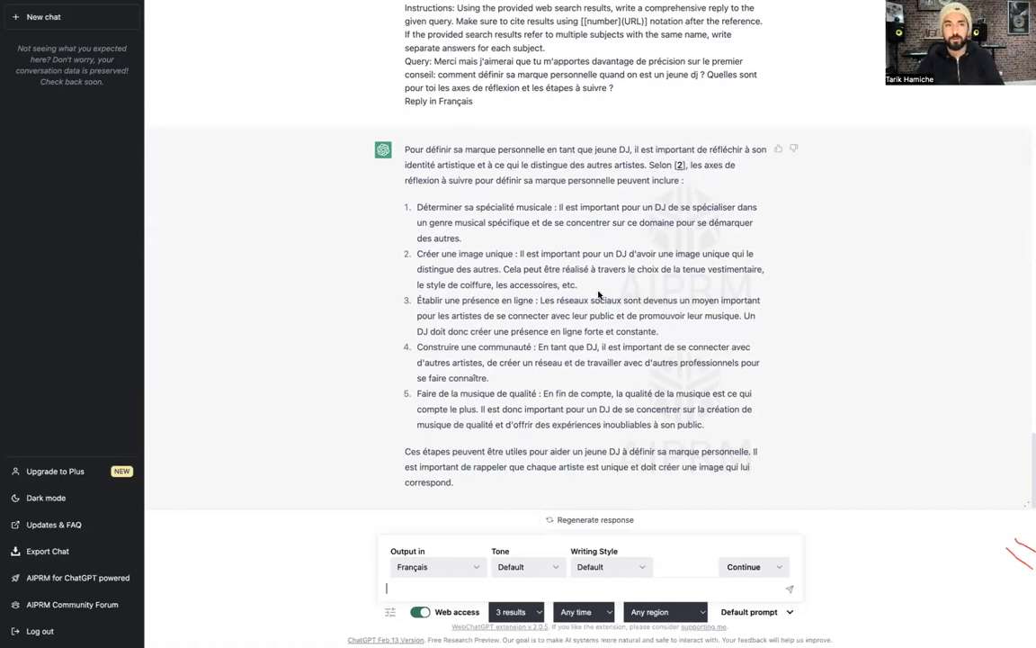
# Read the five-step answer and begin a question on video topics for a producer turned trainer
pyautogui.scroll(1, 597, 294)
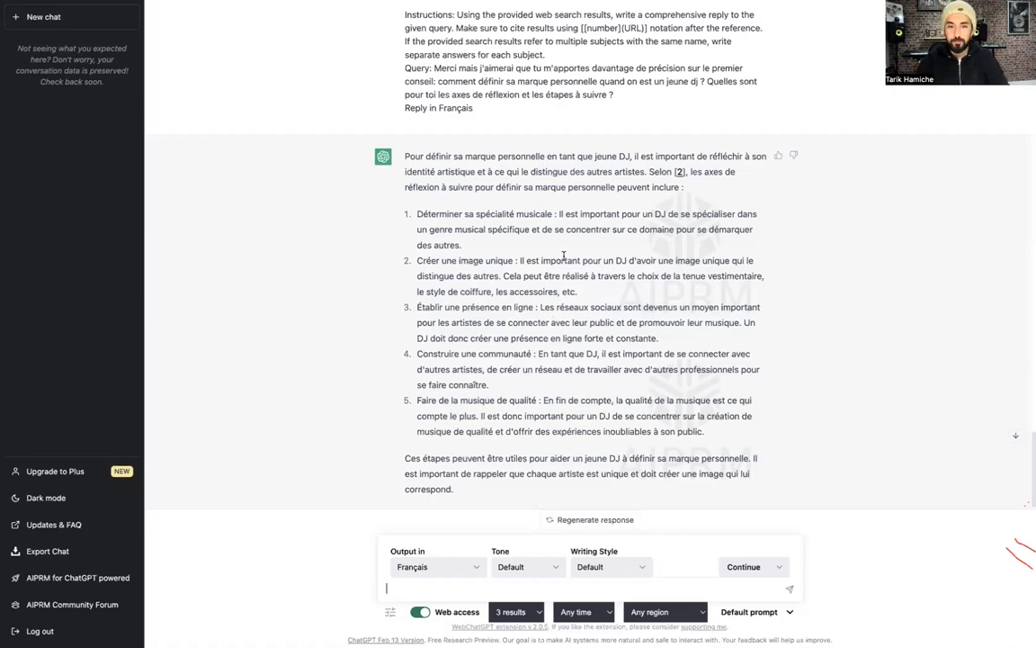
pyautogui.scroll(-1, 613, 150)
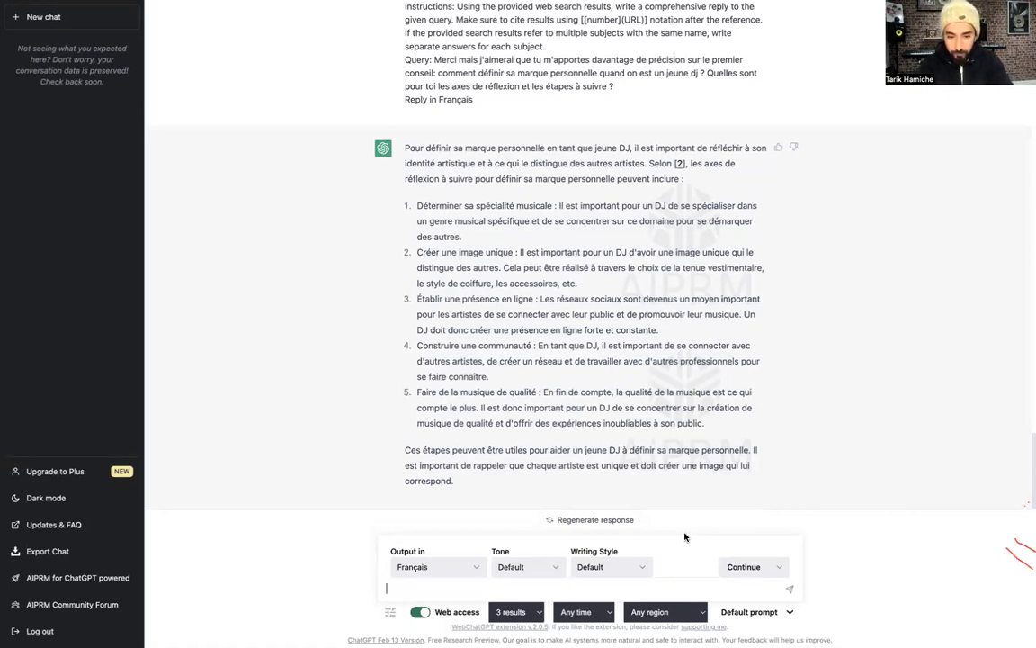
pyautogui.write('Q')
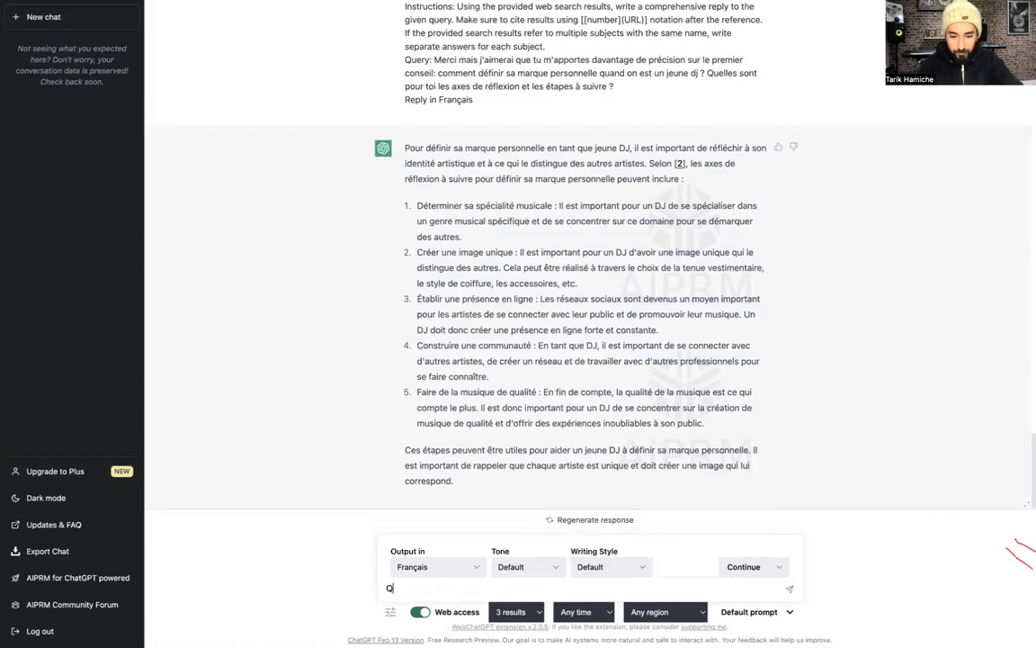
pyautogui.write('uelles')
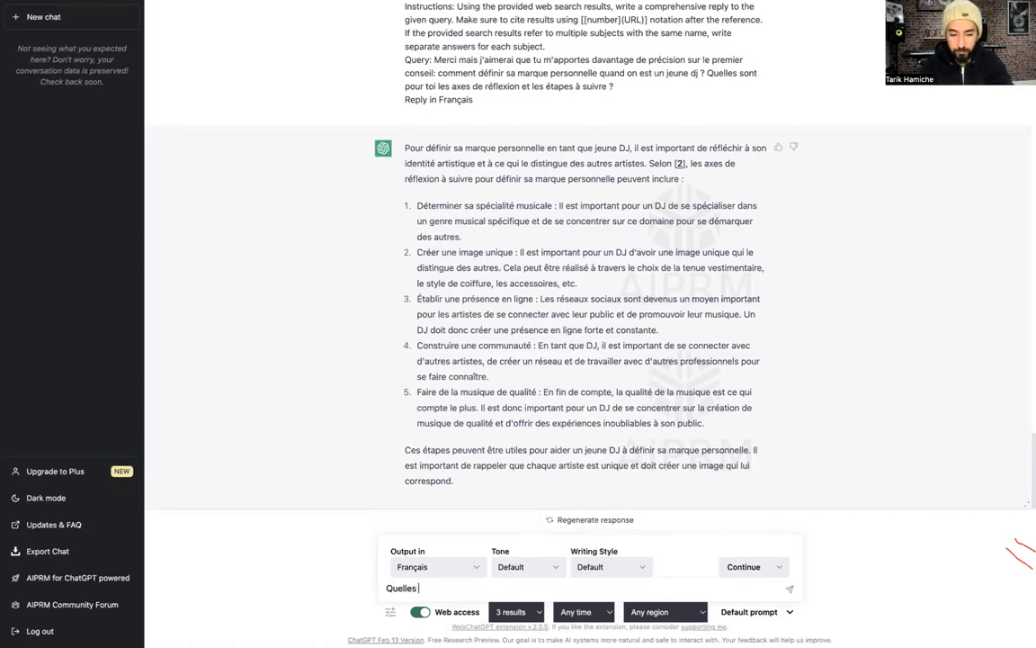
pyautogui.write(' sujets de vidéos conseillerais-tu à un')
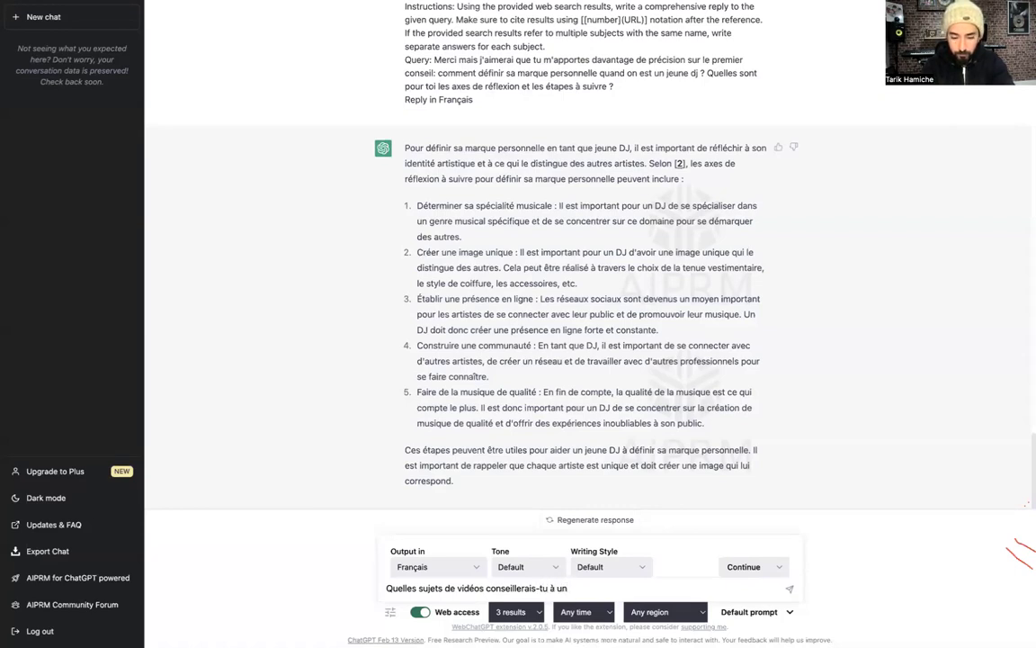
pyautogui.write(' produ')
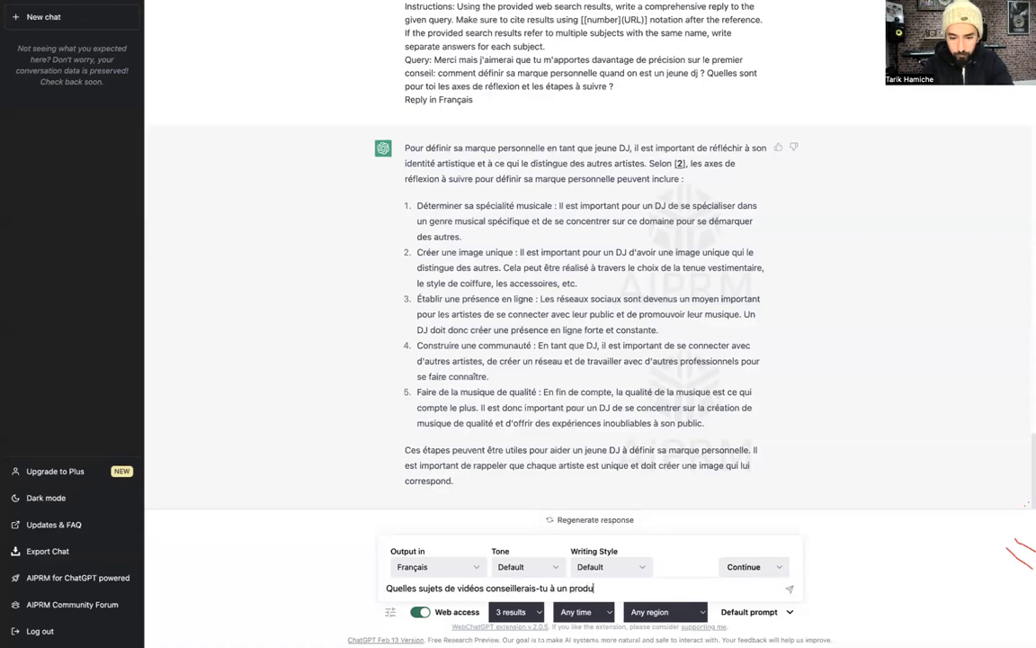
pyautogui.write('cteur de musique deve')
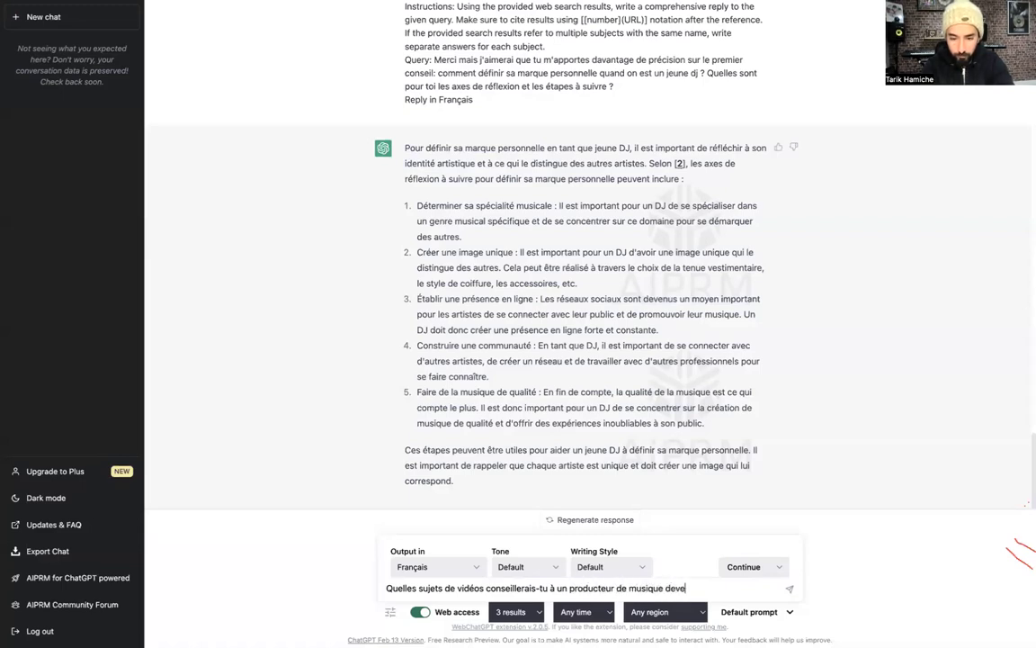
pyautogui.write('nu formatteur')
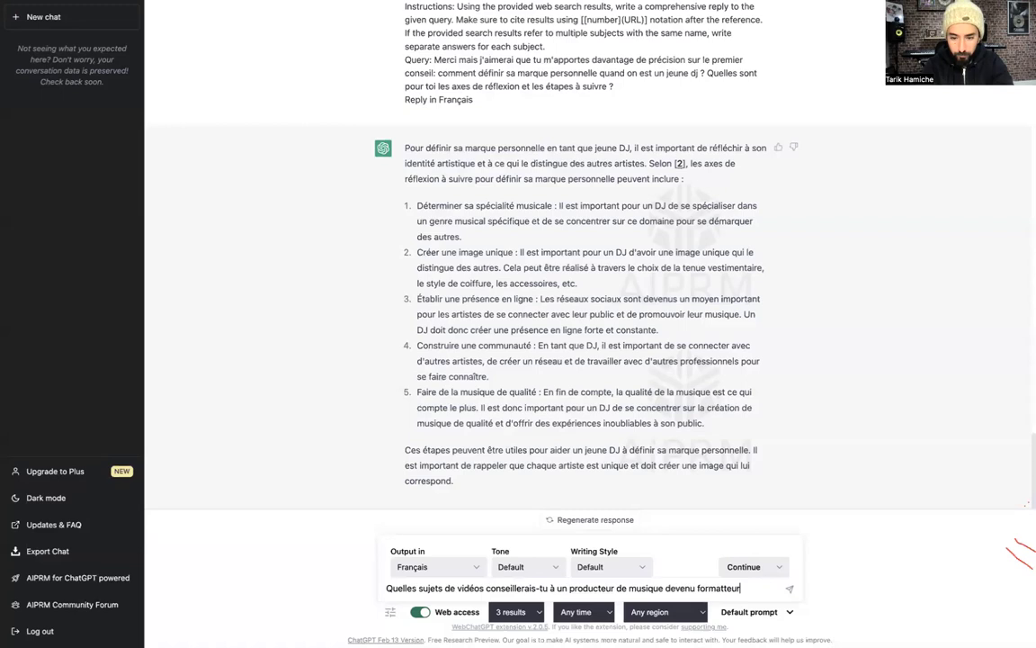
pyautogui.write(' qui souhaite')
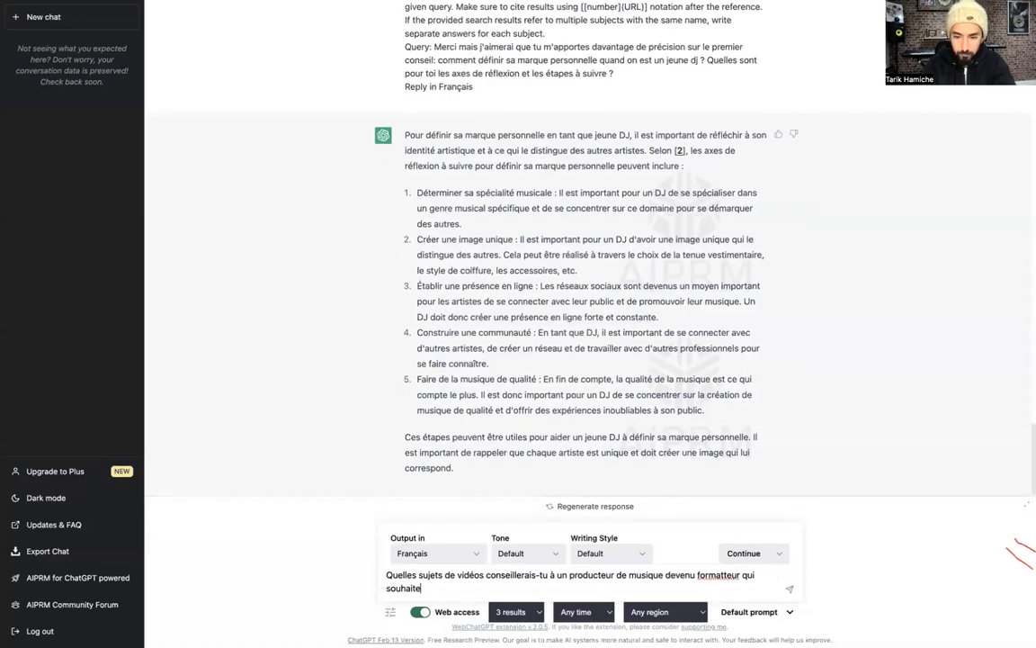
# Fix 'formatteur' and finish the prompt about creating YouTube content to share advice and experience
pyautogui.click(722, 574)
pyautogui.press('BackSpace')
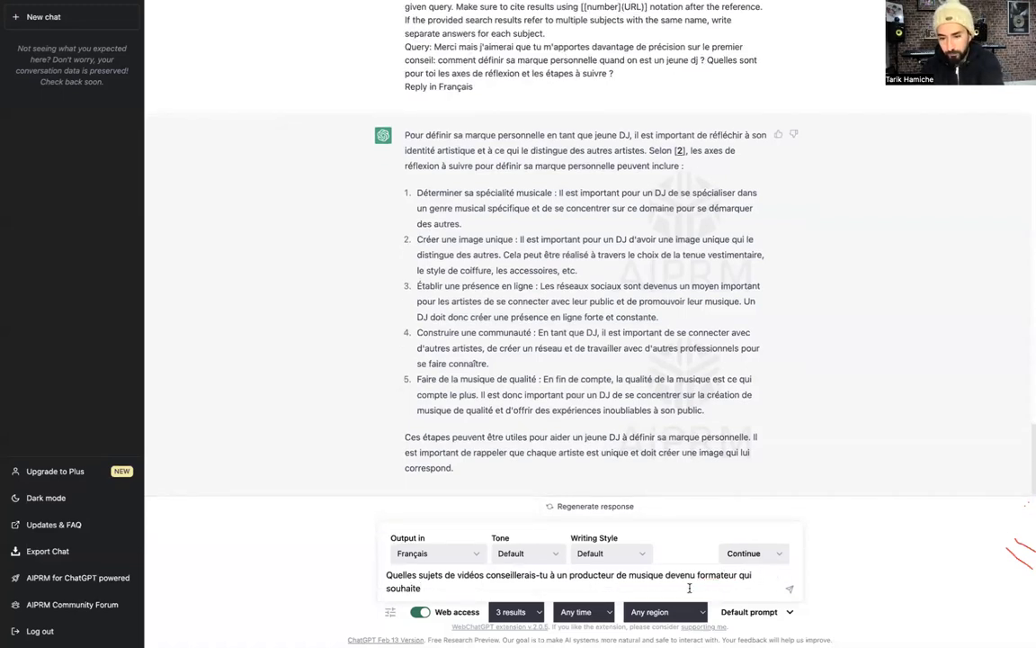
pyautogui.write('cr')
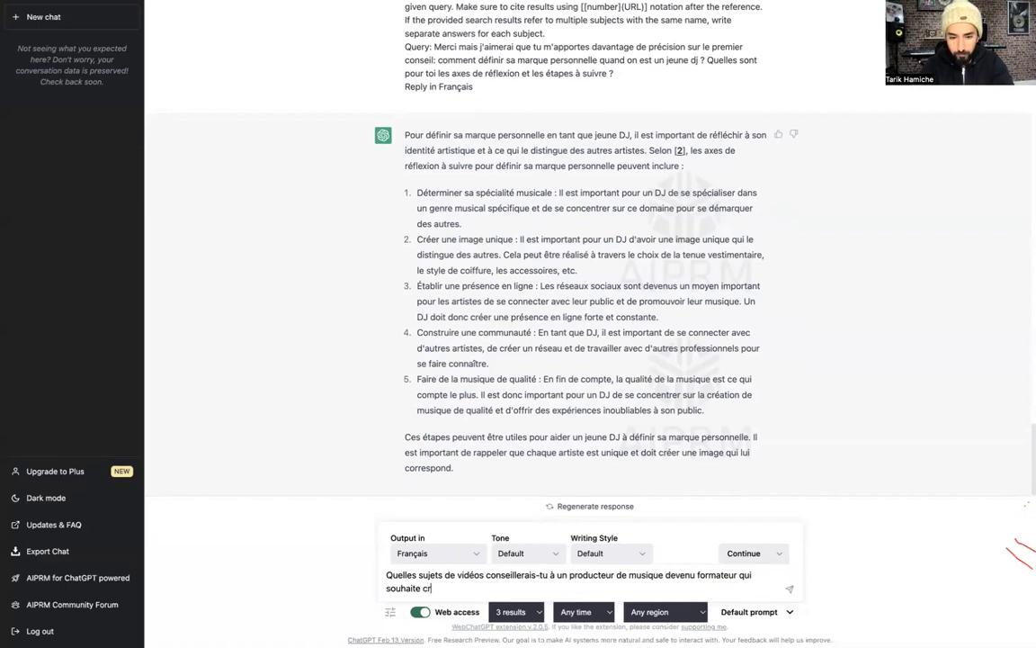
pyautogui.write('éer d')
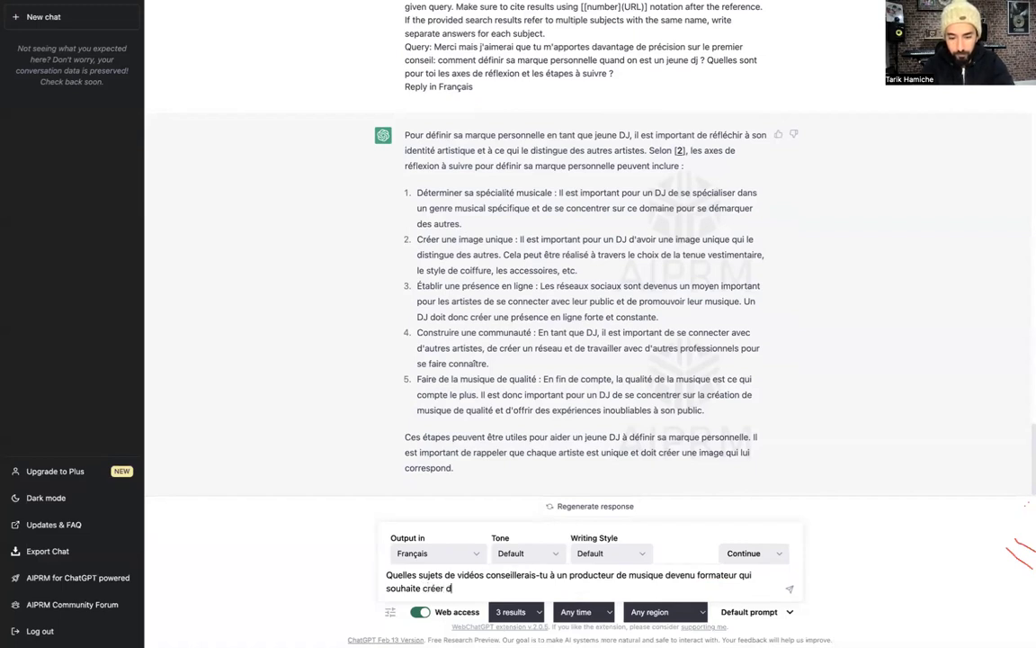
pyautogui.write('u contenu intéressant sur youtube pour partager ses conseils et son expérience a')
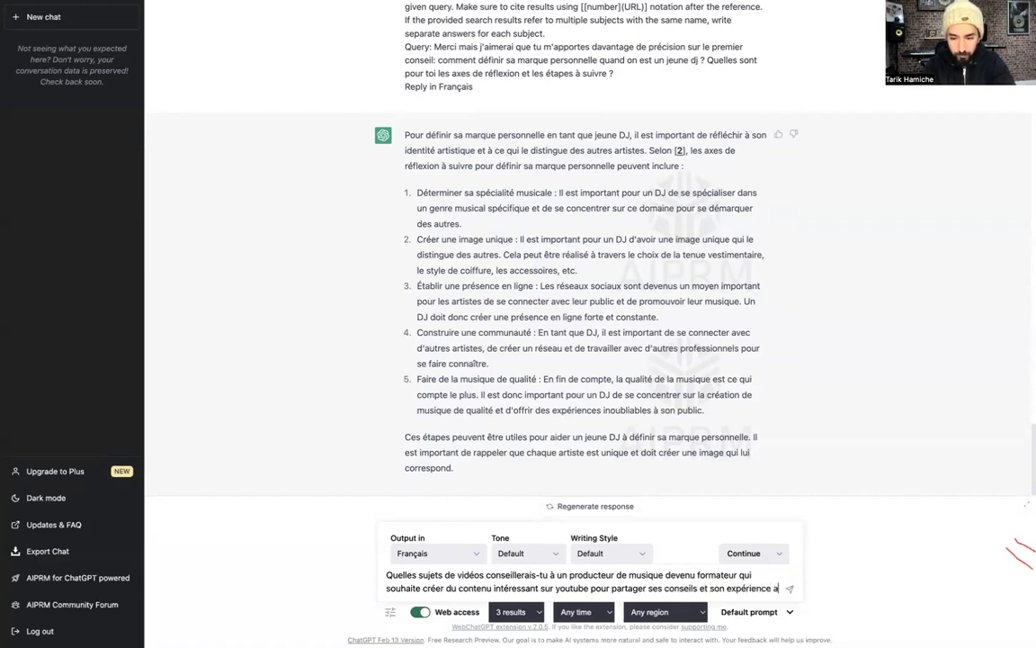
pyautogui.write('vec des au')
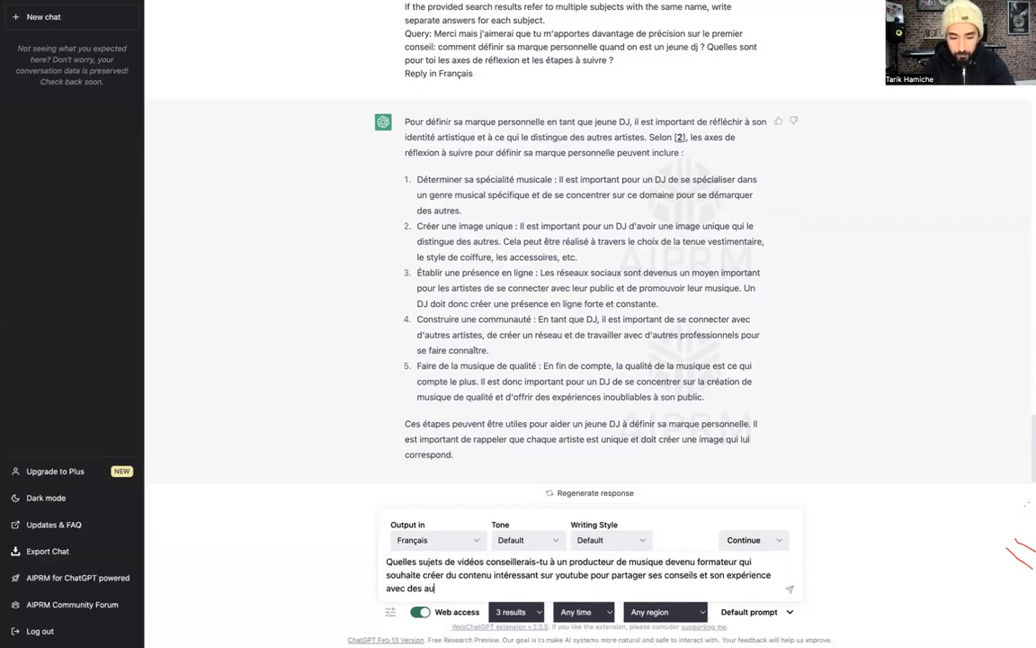
pyautogui.write('teurs, composi')
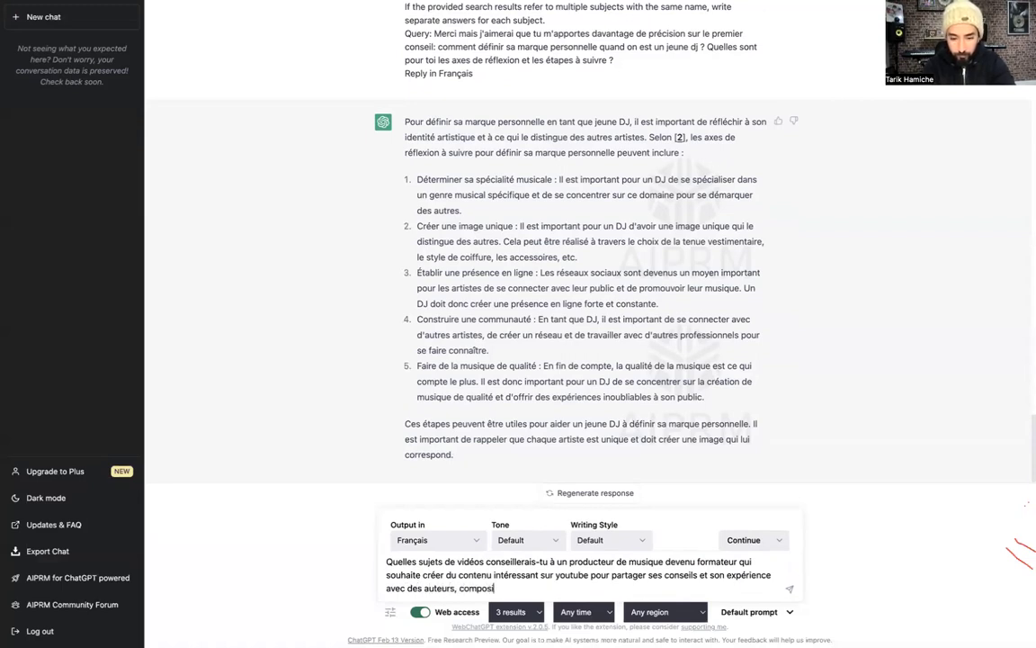
pyautogui.write('teurs de musique, d')
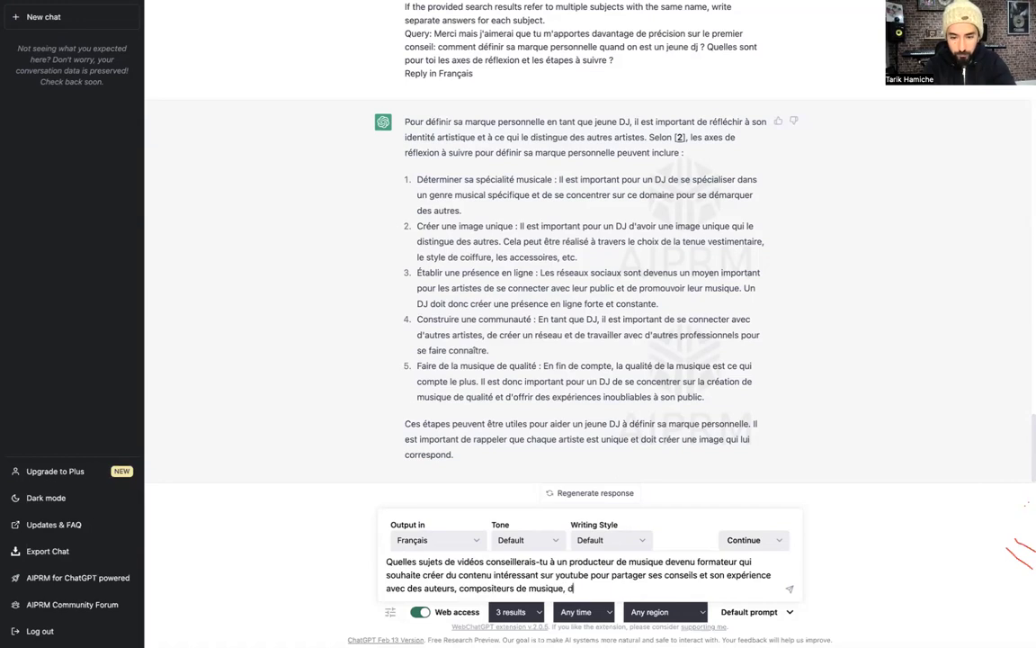
pyautogui.write('es chanteur')
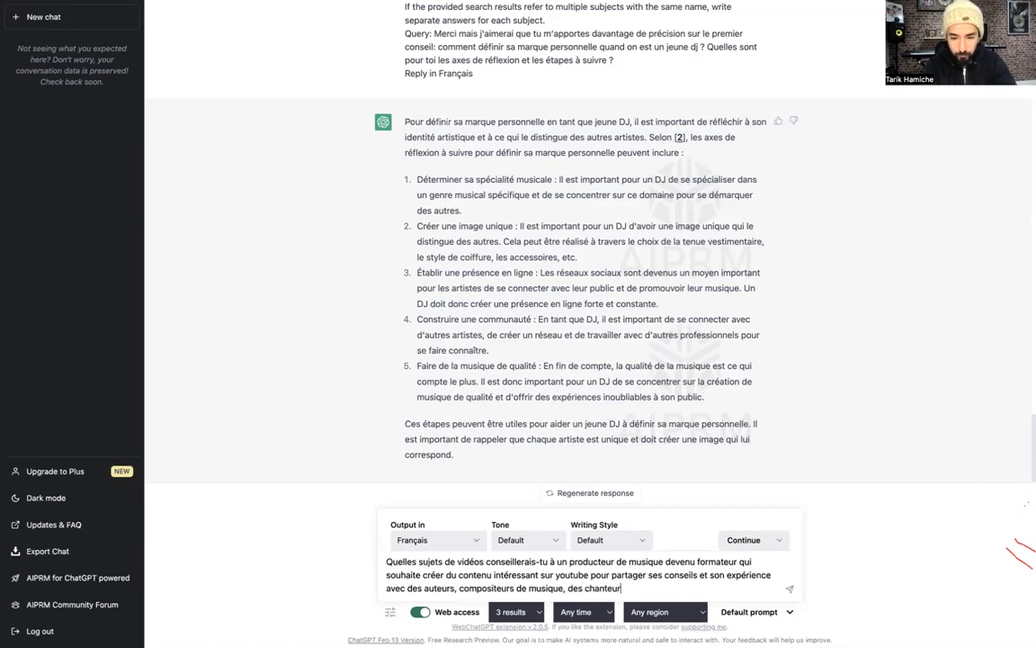
pyautogui.write('s, des musiciens, des bea')
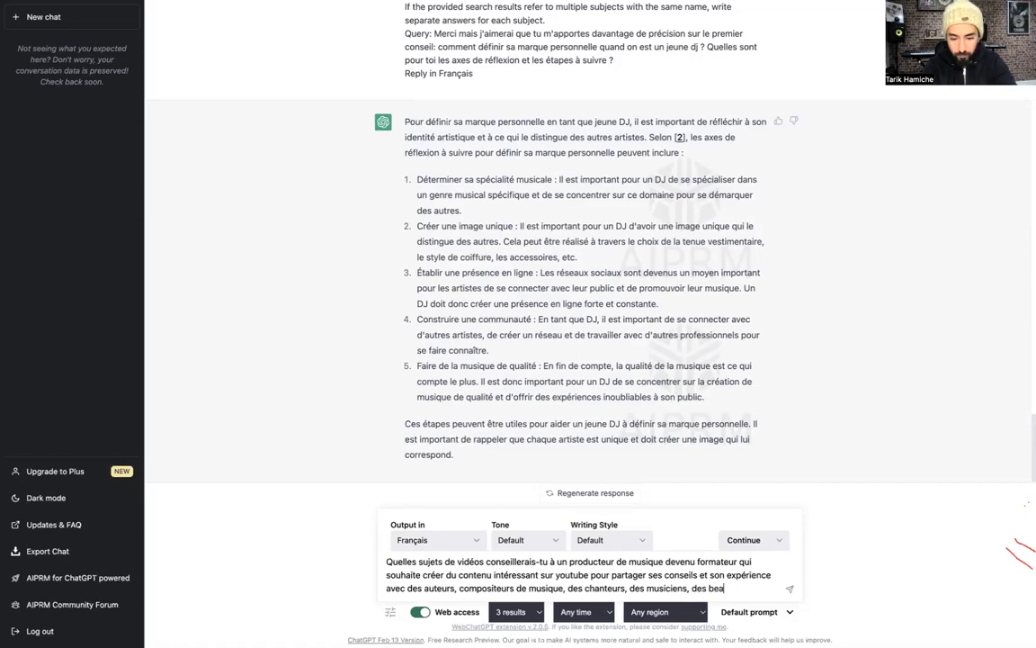
pyautogui.write('tmakers et tou')
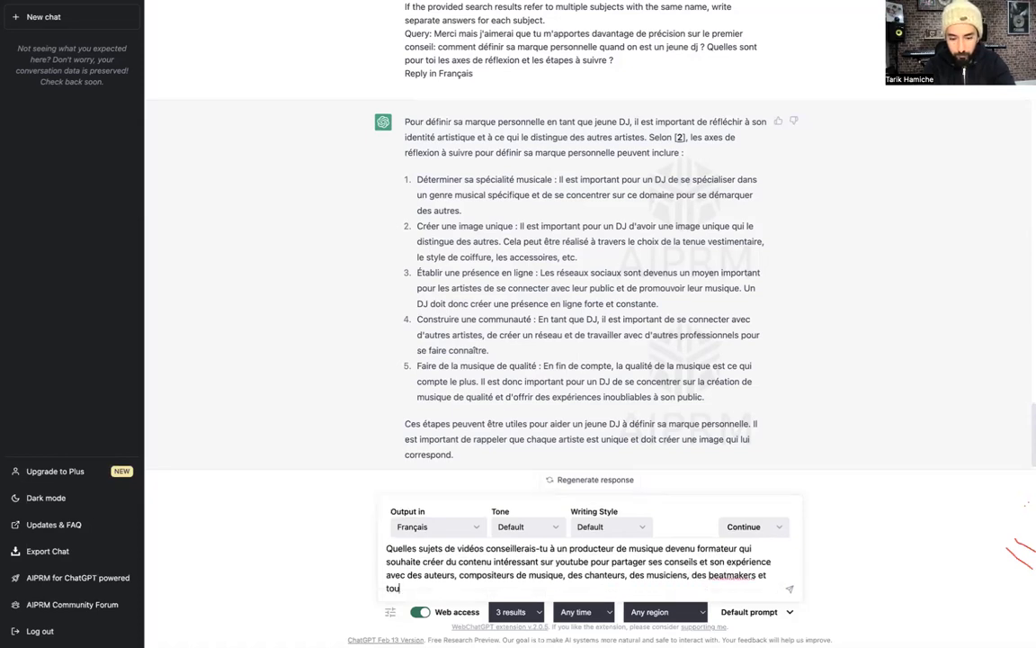
pyautogui.write('te parson')
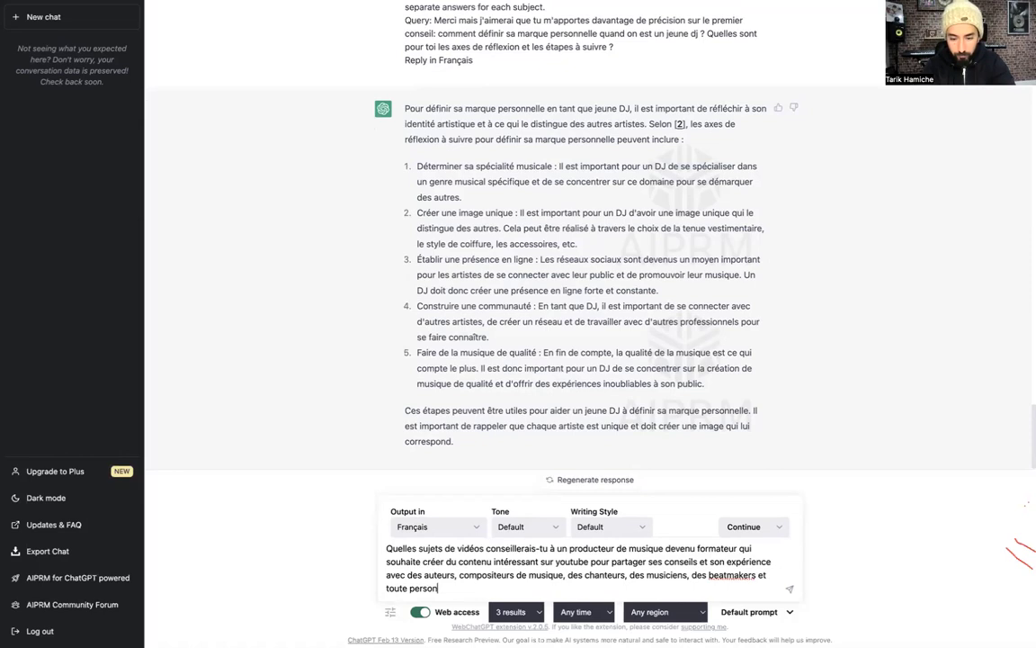
pyautogui.write('ne intéressée par l')
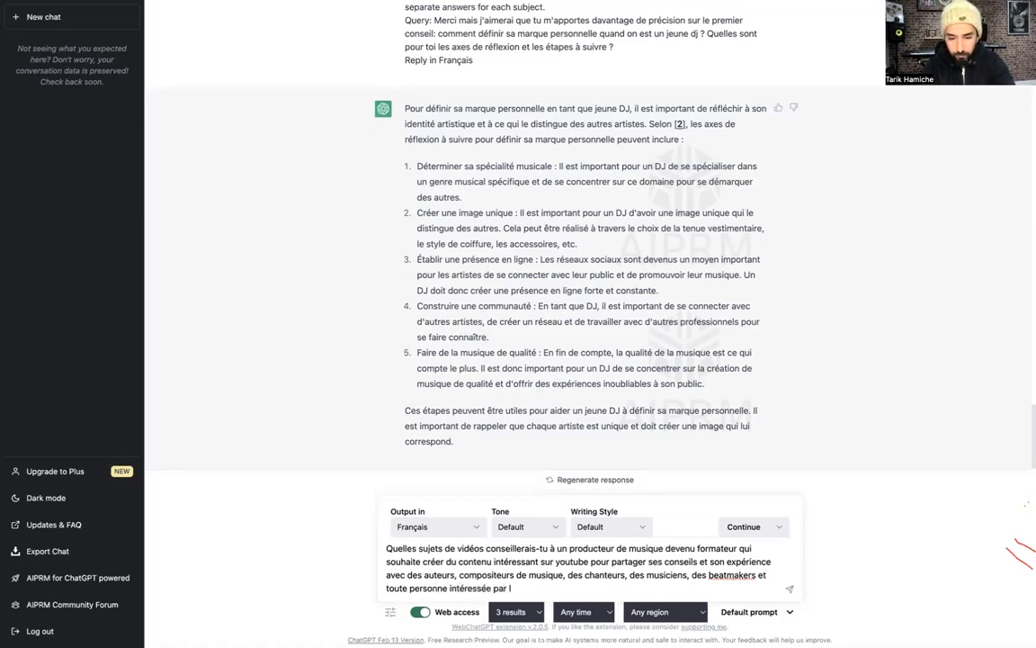
pyautogui.press('BackSpace')
pyautogui.press('BackSpace')
pyautogui.press('BackSpace')
pyautogui.press('BackSpace')
pyautogui.write('our s')
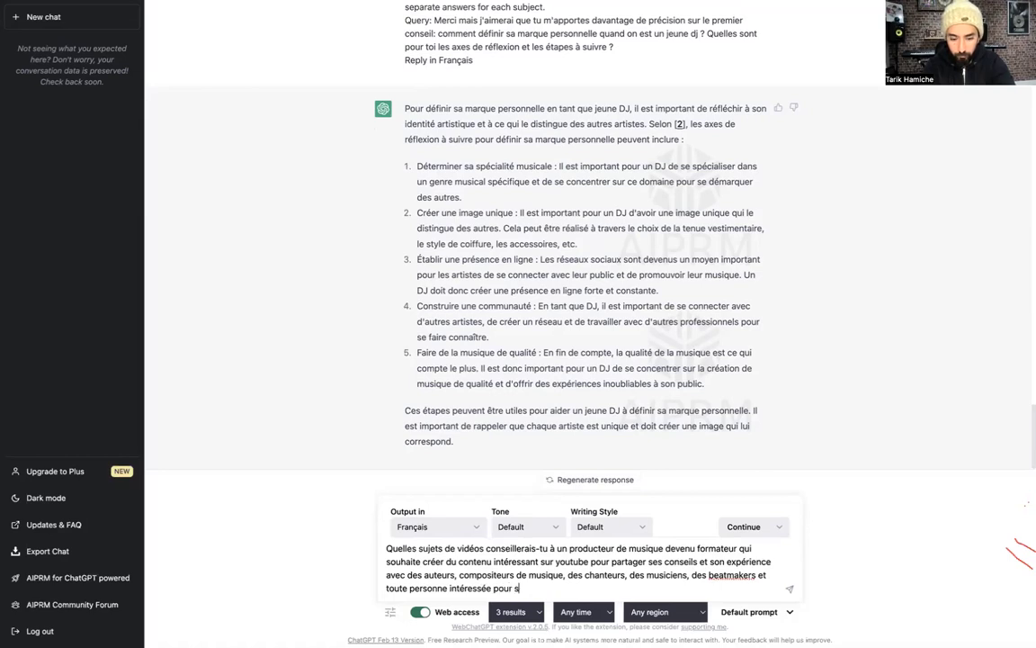
pyautogui.write('e profession')
pyautogui.write('naliser dans la filli')
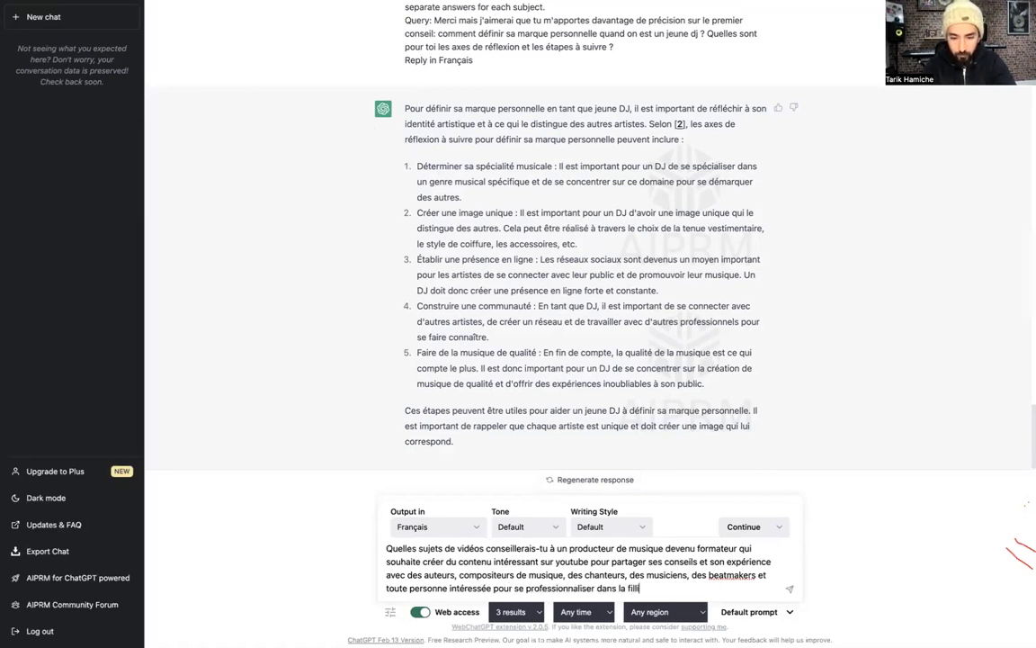
pyautogui.write('ère msicale ?')
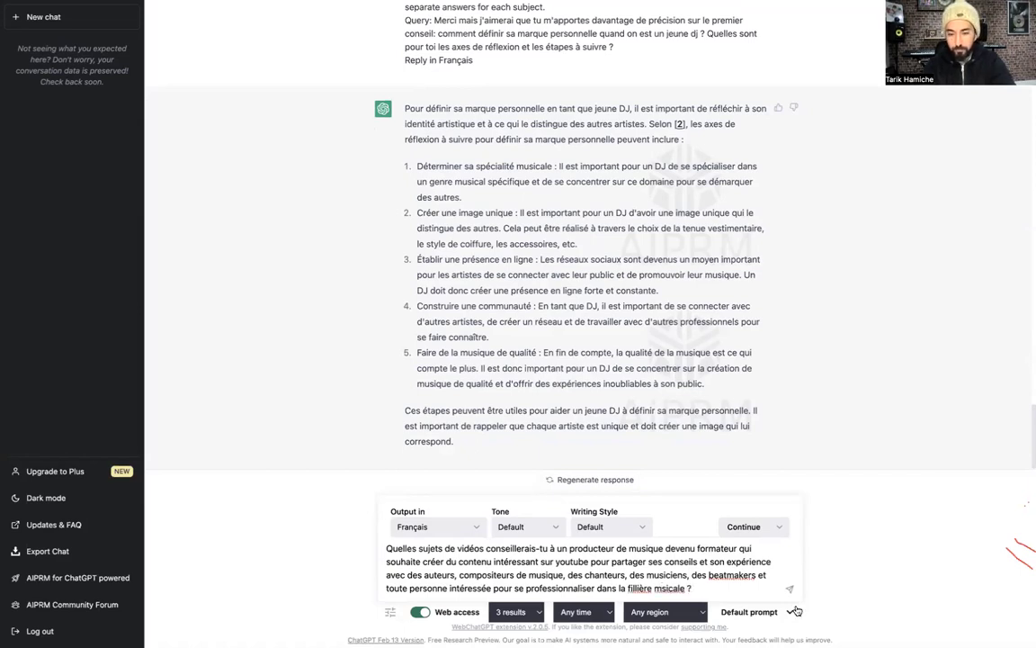
# Correct 'musicale', 'filière' and 'Quels', then send the video-topics question
pyautogui.click(660, 589)
pyautogui.write('u')
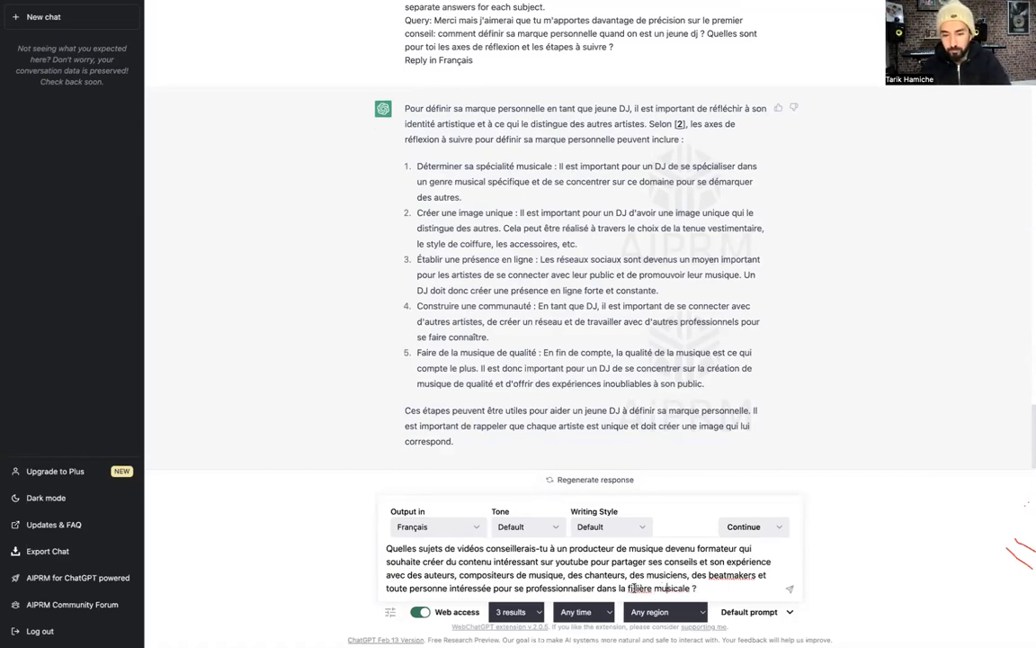
pyautogui.click(634, 589)
pyautogui.press('BackSpace')
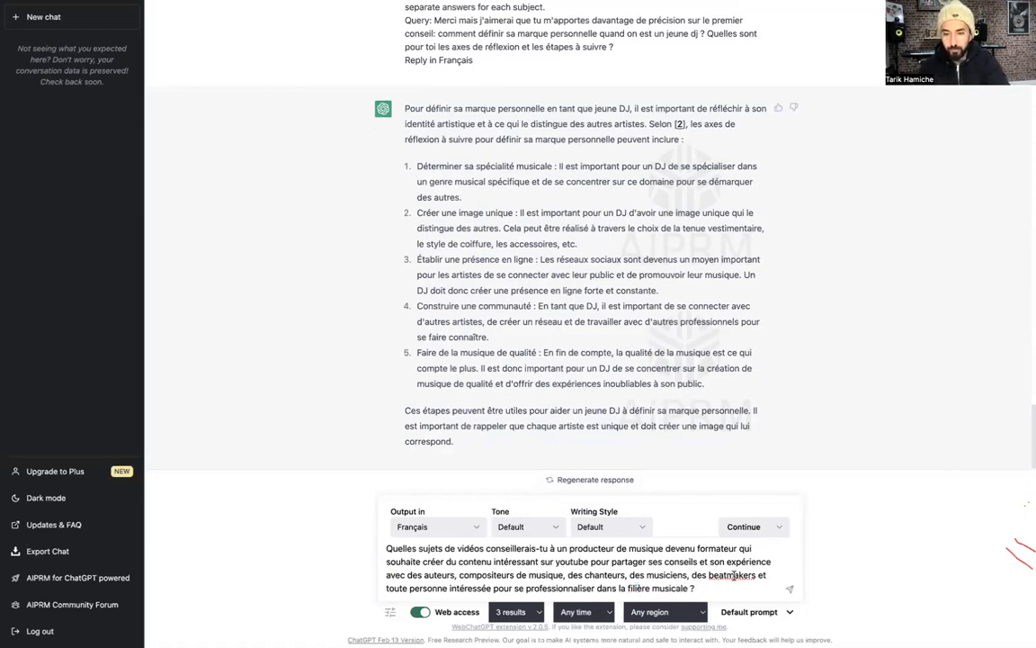
pyautogui.click(713, 584)
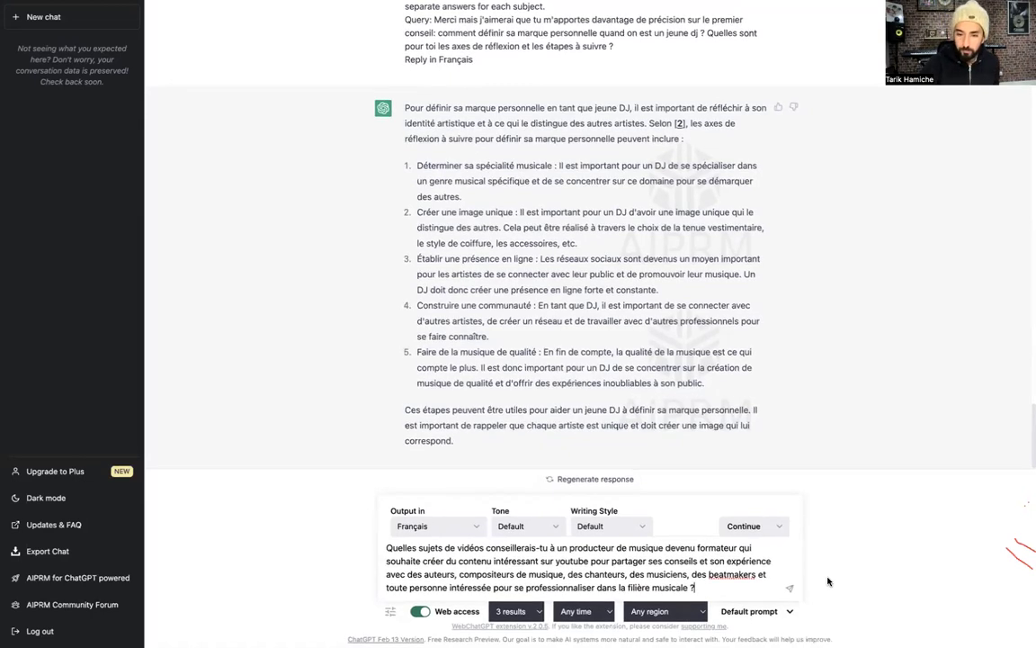
pyautogui.hotkey('ctrl', 'a')
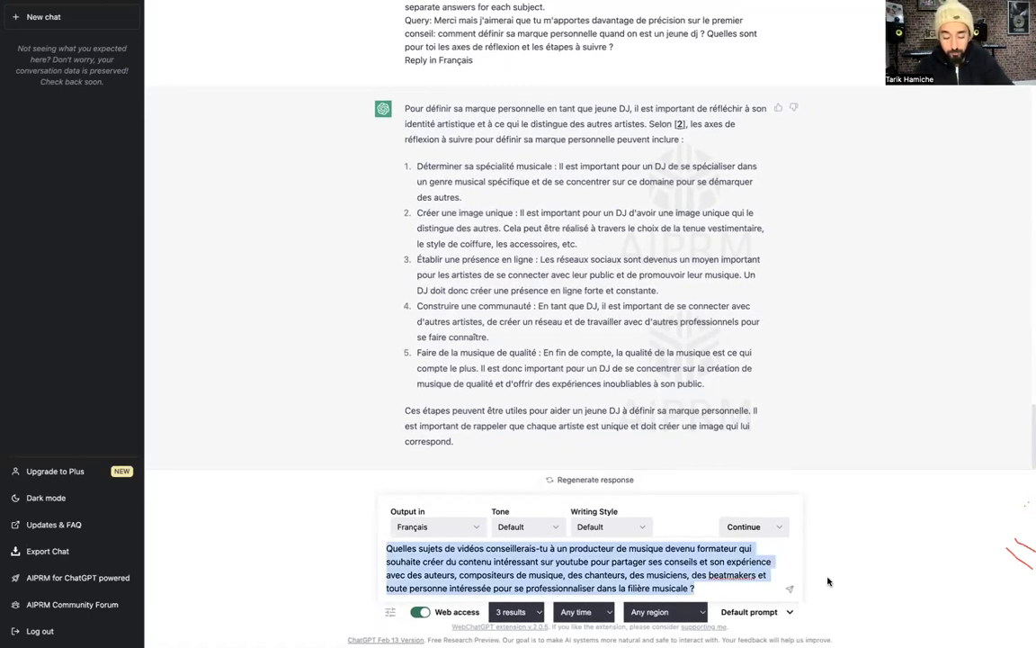
pyautogui.click(416, 550)
pyautogui.press('BackSpace')
pyautogui.press('BackSpace')
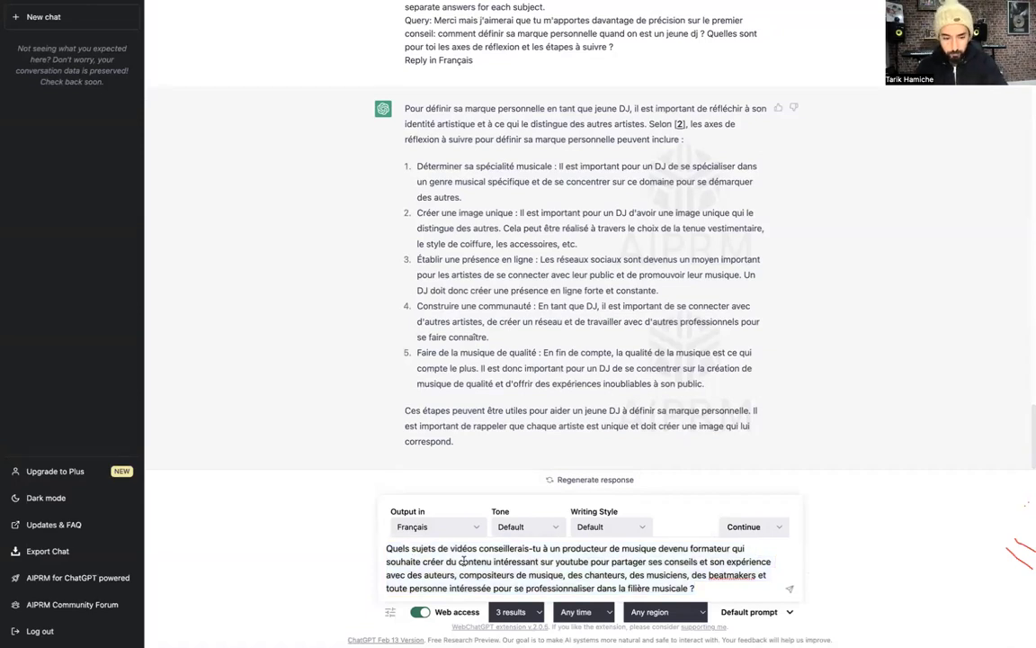
pyautogui.hotkey('ctrl', 'a')
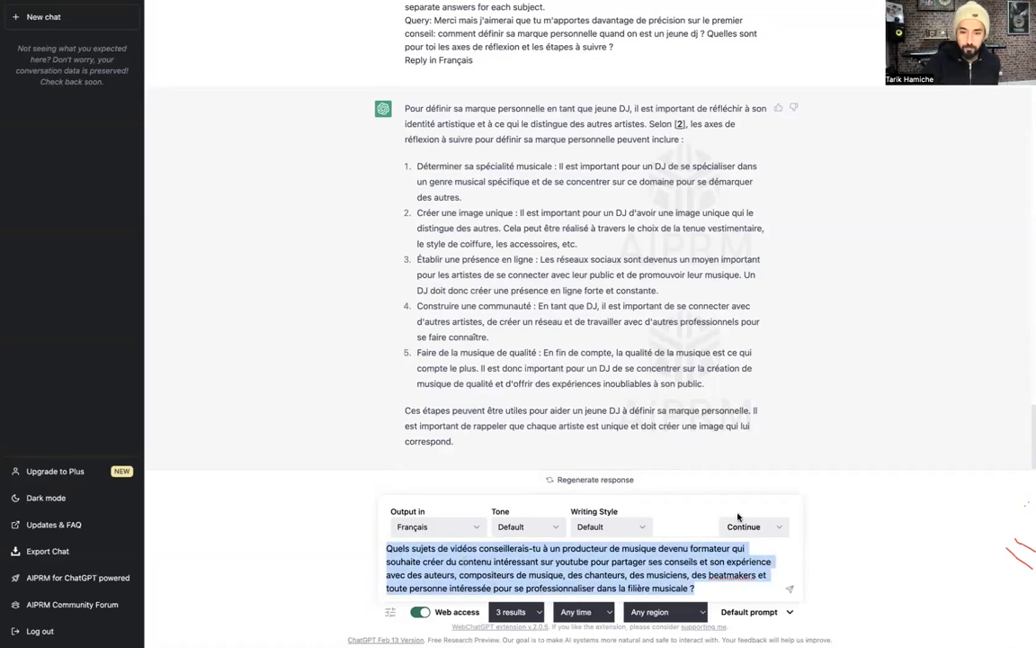
pyautogui.press('Return')
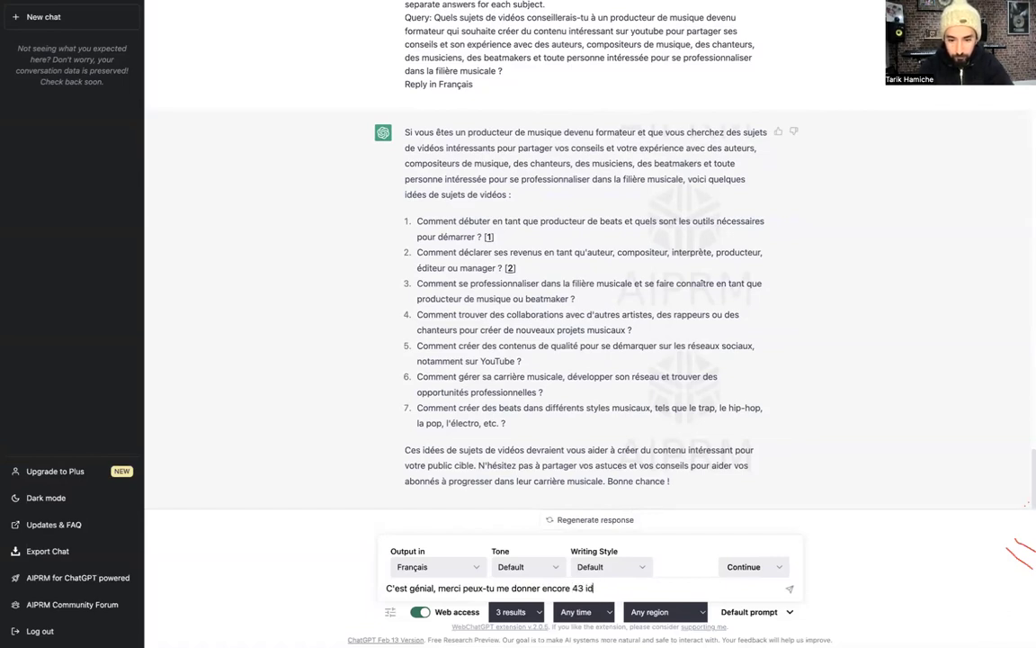
# Send the request for 43 more video ideas and stop the reply after its first suggestions
pyautogui.write('s de vidéos')
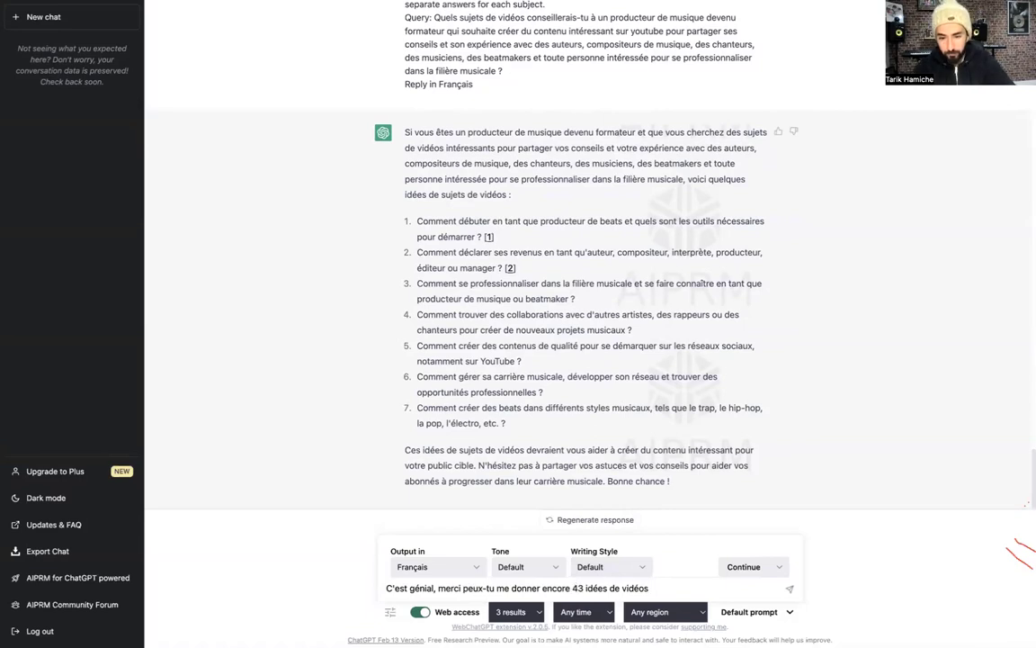
pyautogui.press('Return')
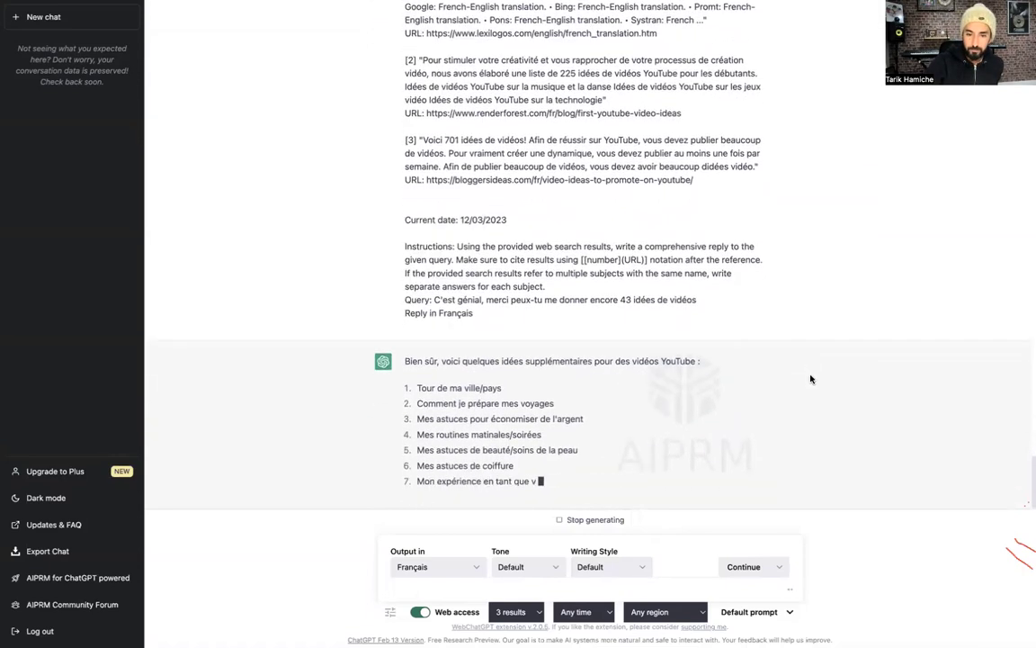
pyautogui.click(568, 519)
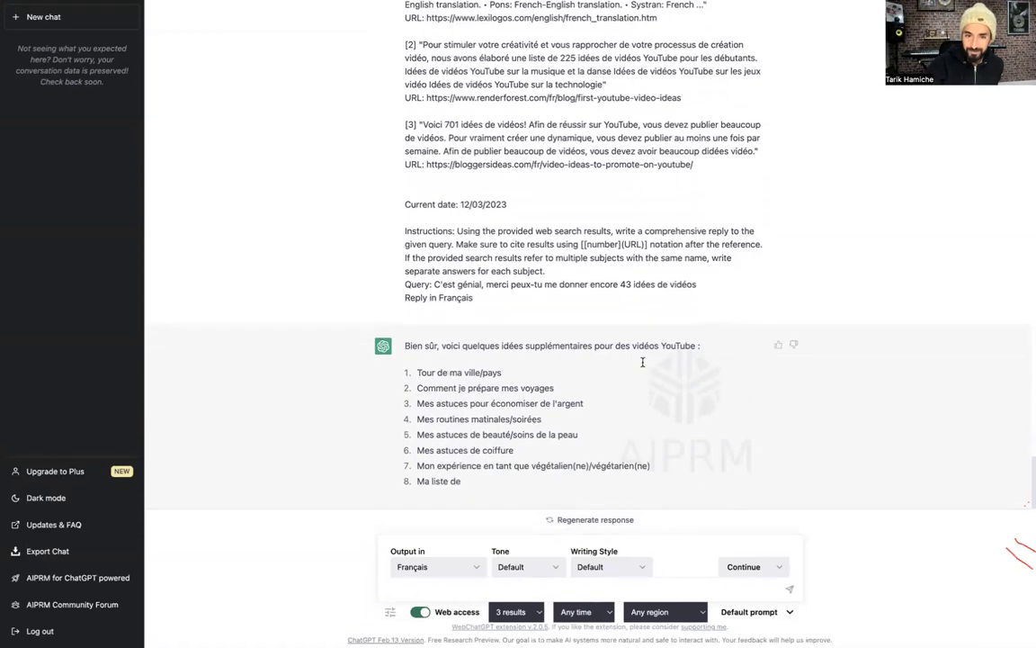
# Copy the earlier producer-trainer video-topics query and paste it into the message box
pyautogui.scroll(4, 642, 361)
pyautogui.scroll(3, 630, 351)
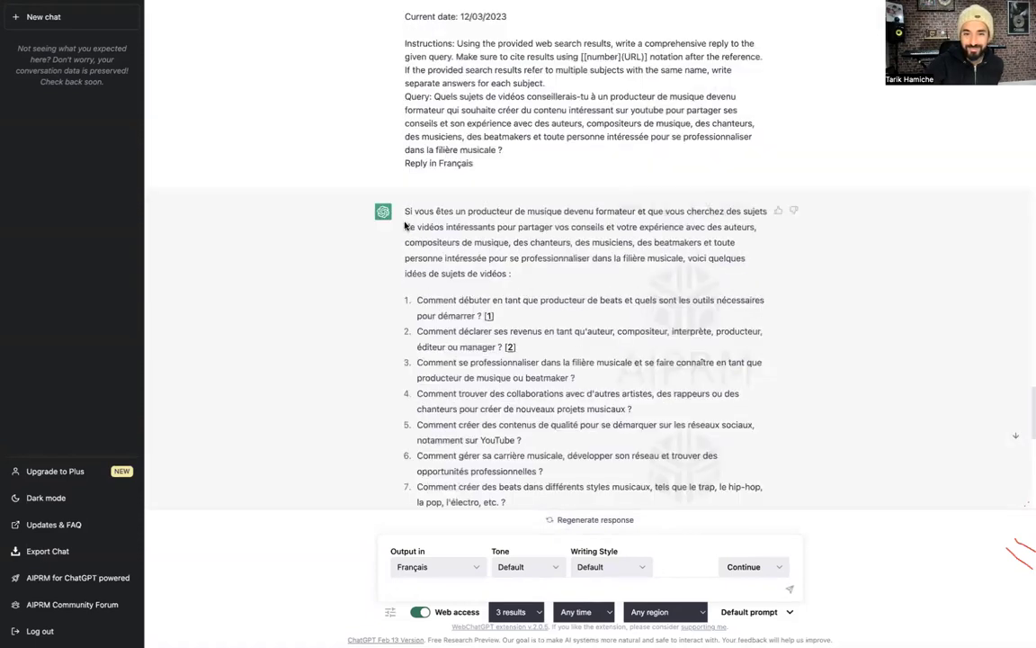
pyautogui.scroll(1, 408, 232)
pyautogui.moveTo(434, 188); pyautogui.dragTo(506, 247)
pyautogui.hotkey('ctrl', 'c')
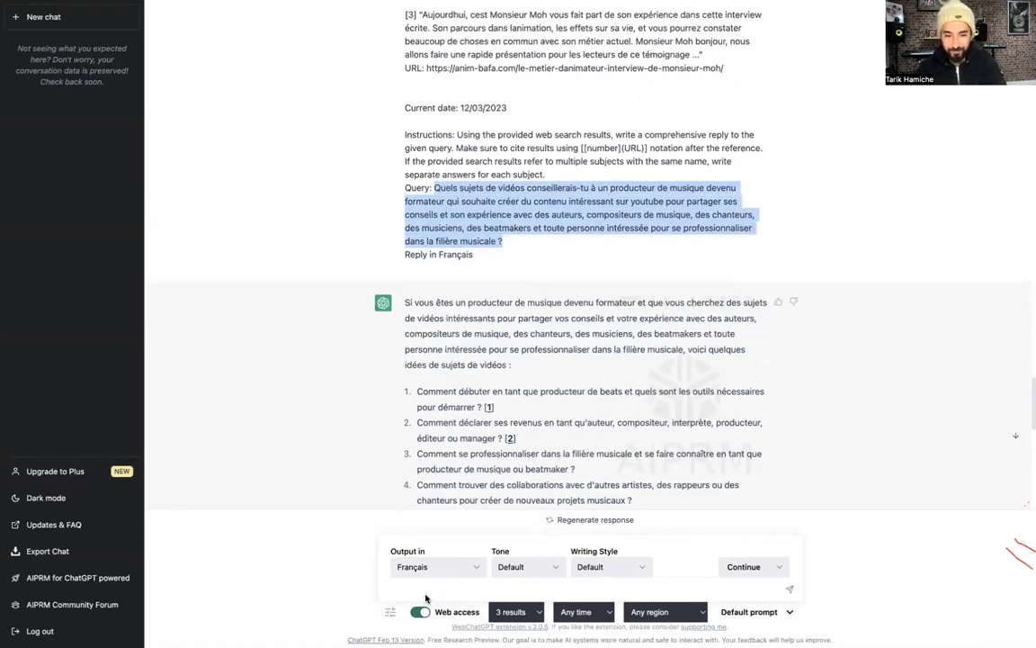
pyautogui.scroll(-10, 427, 598)
pyautogui.hotkey('ctrl', 'v')
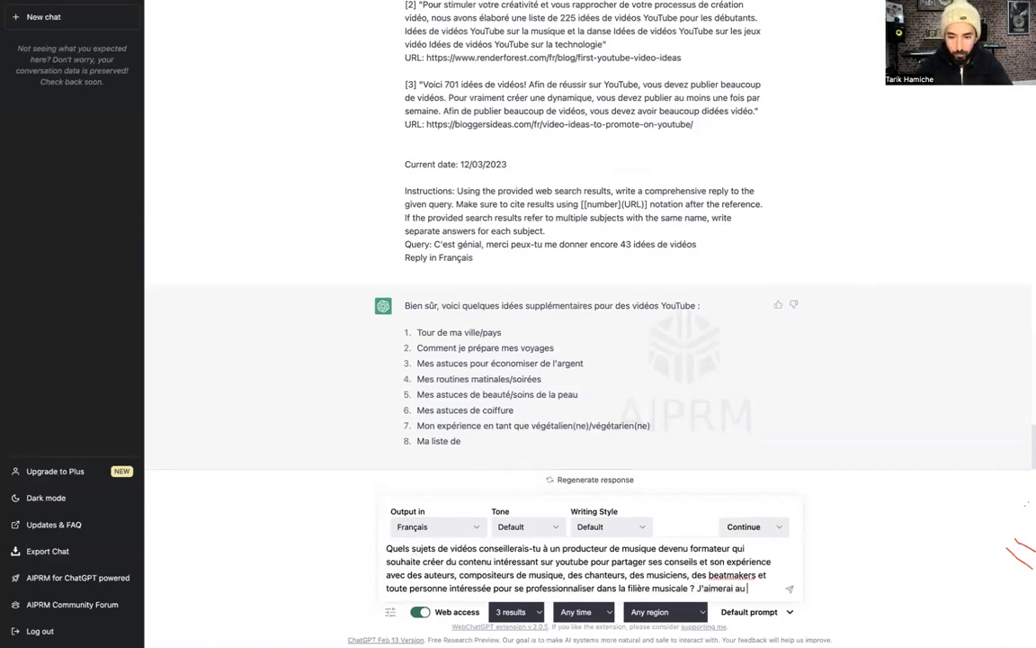
# Add 'J'aimerai au moins 20 idées' to the pasted query and send it
pyautogui.write('20 idées')
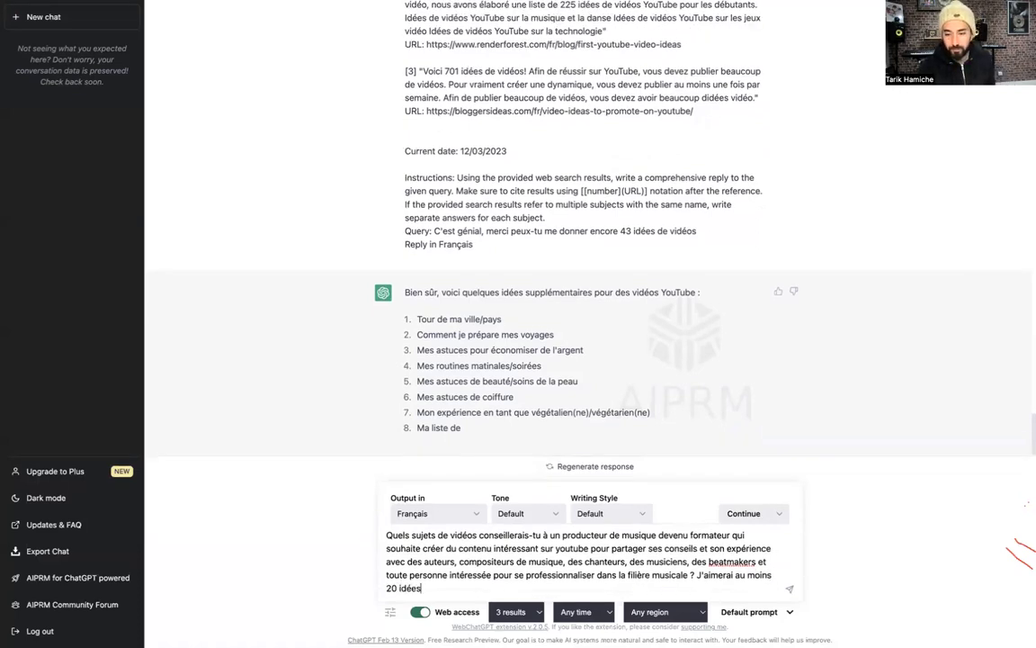
pyautogui.press('Return')
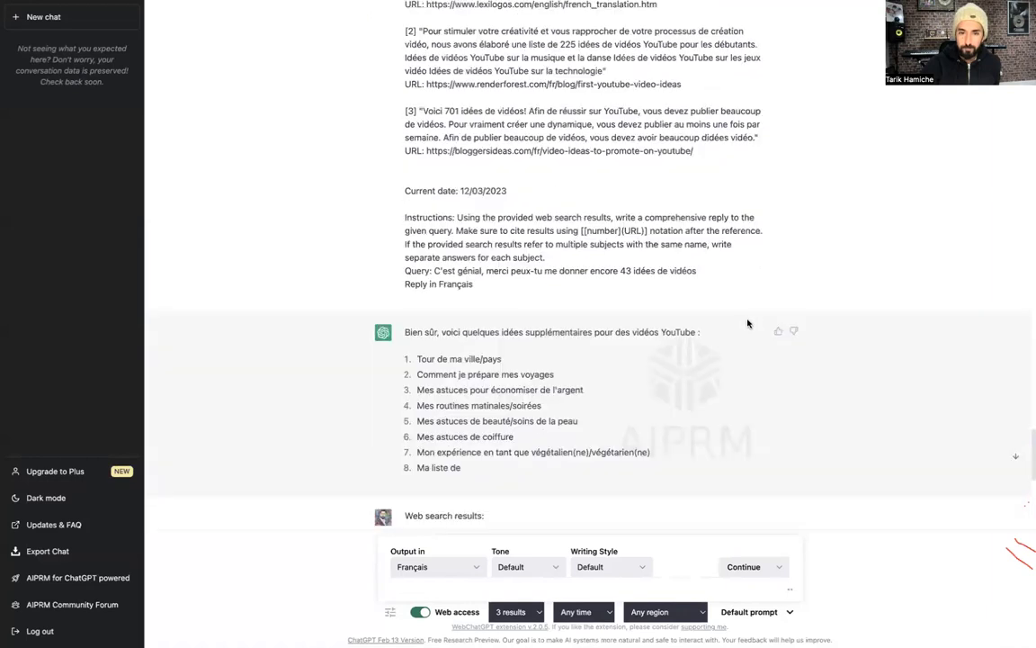
pyautogui.scroll(5, 626, 360)
pyautogui.scroll(2, 643, 360)
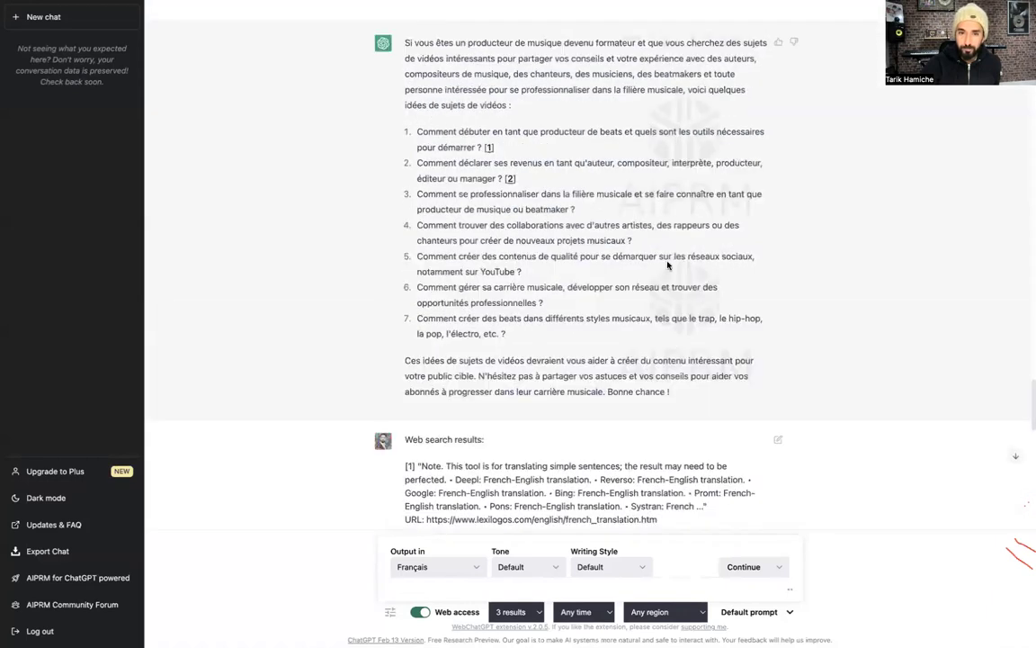
pyautogui.scroll(1, 596, 290)
pyautogui.scroll(-10, 690, 370)
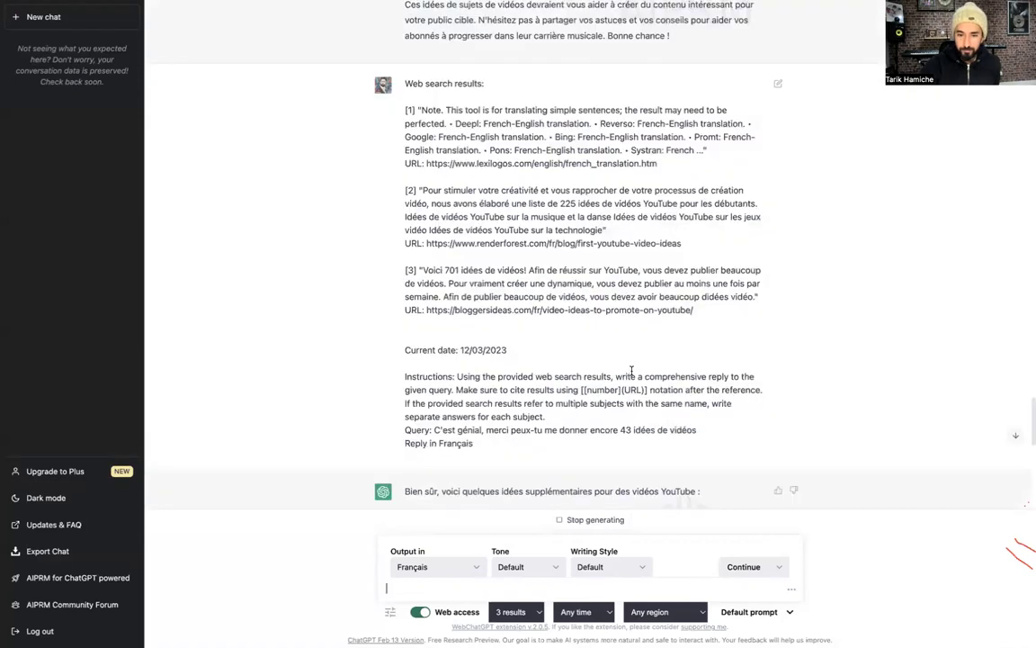
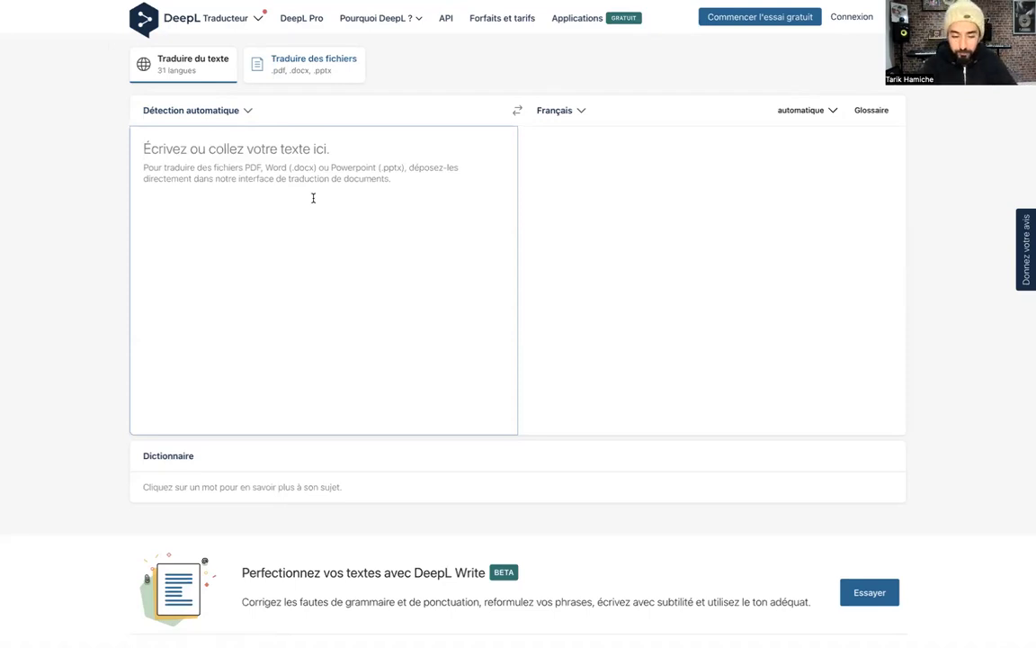
# Enter 'Salut la team comment ça va ?' and a second line praising the 100-participant master class
pyautogui.write('Salut la te')
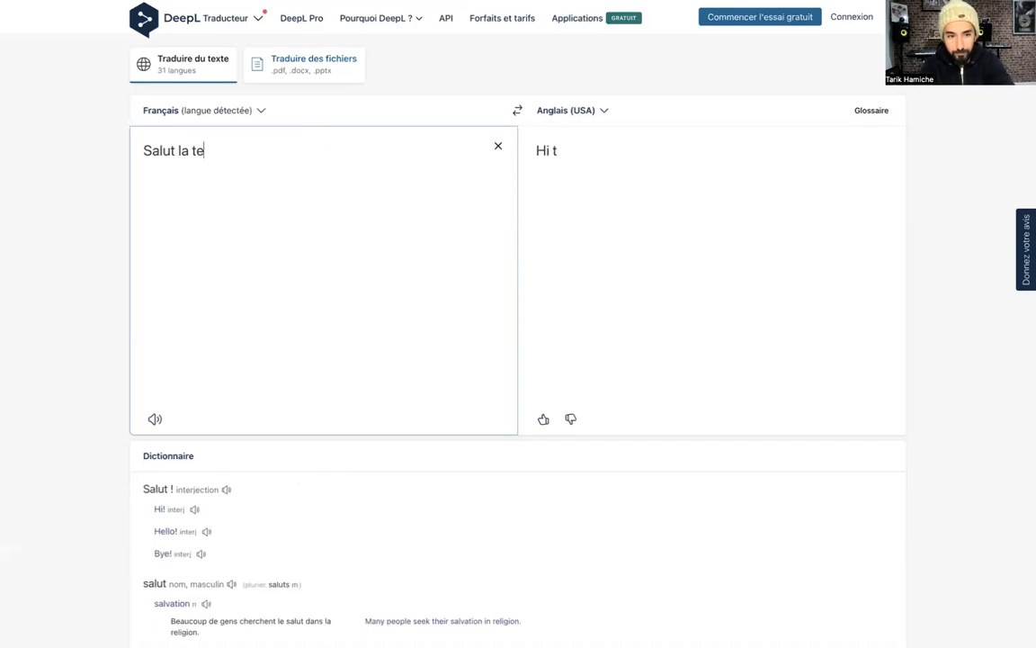
pyautogui.write('am comment ça va ?')
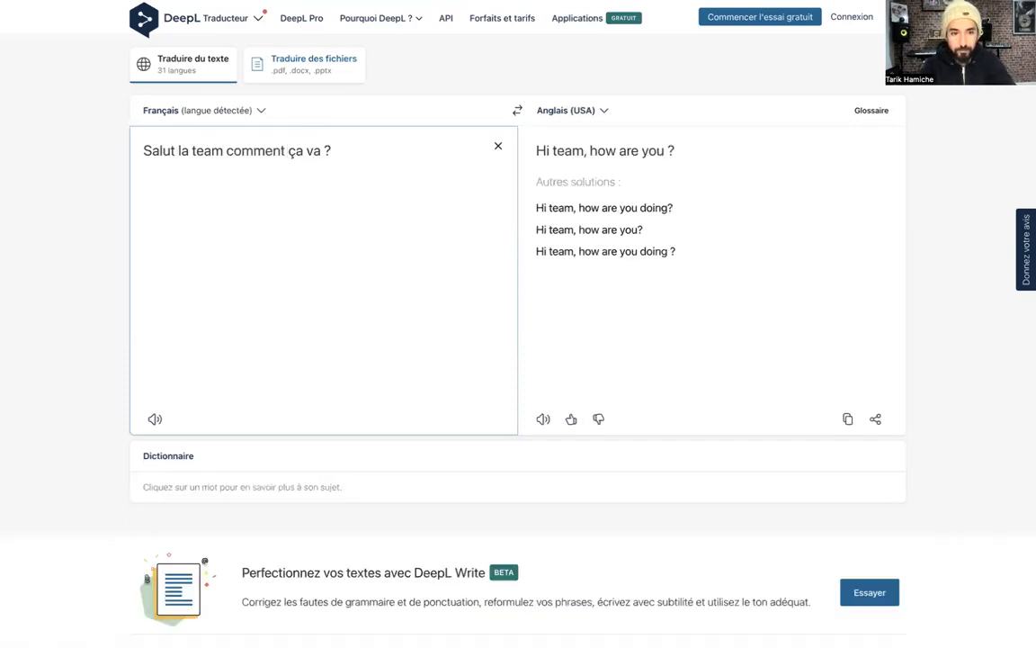
pyautogui.press('Return')
pyautogui.write('On ets')
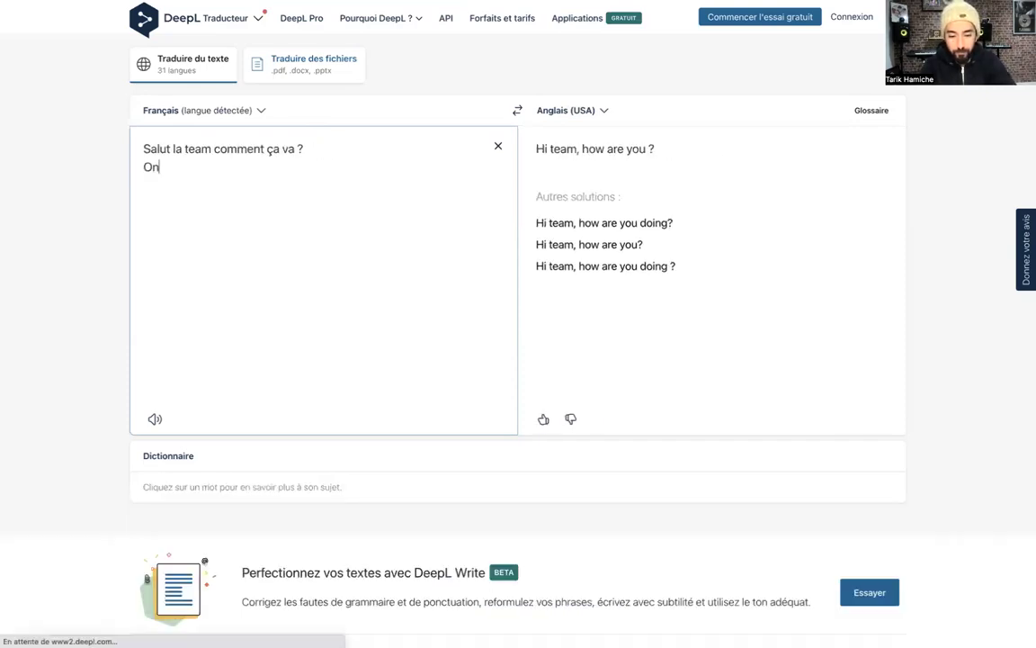
pyautogui.press('BackSpace')
pyautogui.press('BackSpace')
pyautogui.press('BackSpace')
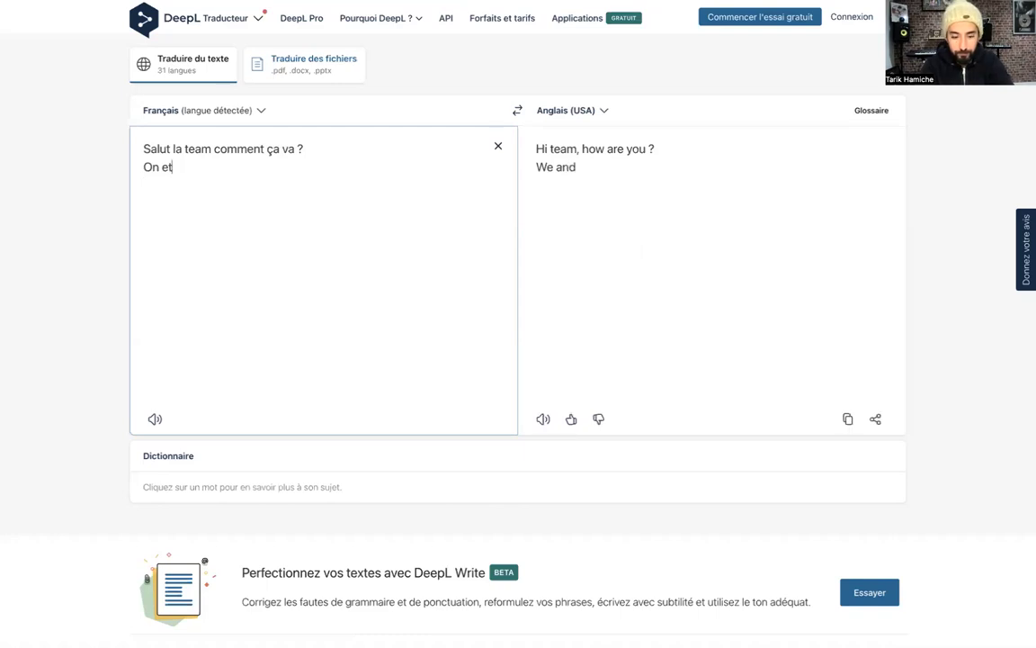
pyautogui.write('st sur un')
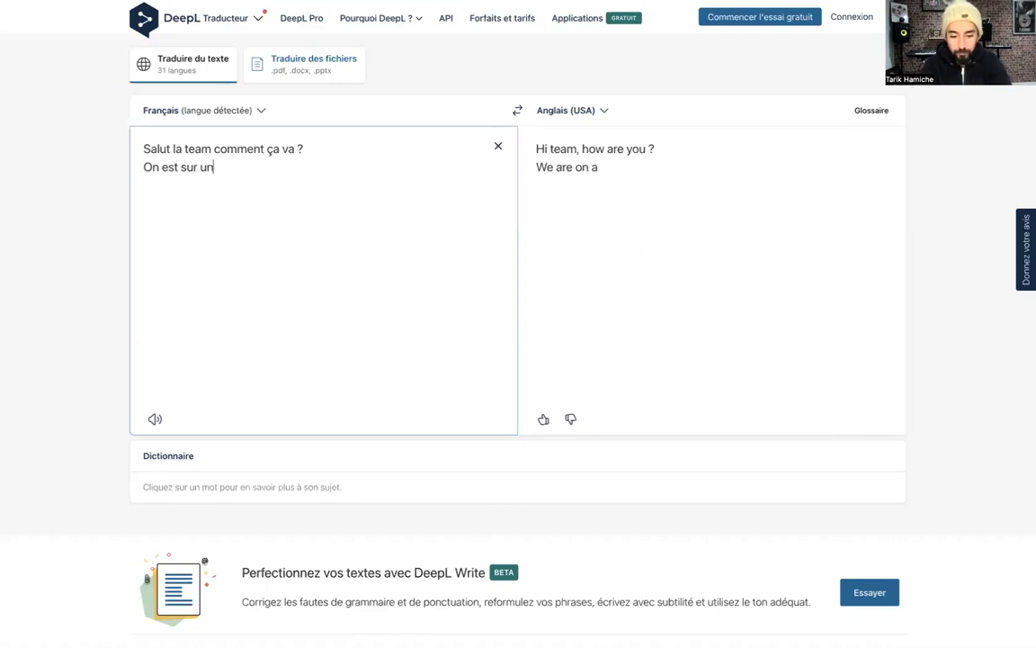
pyautogui.write('e master class de di')
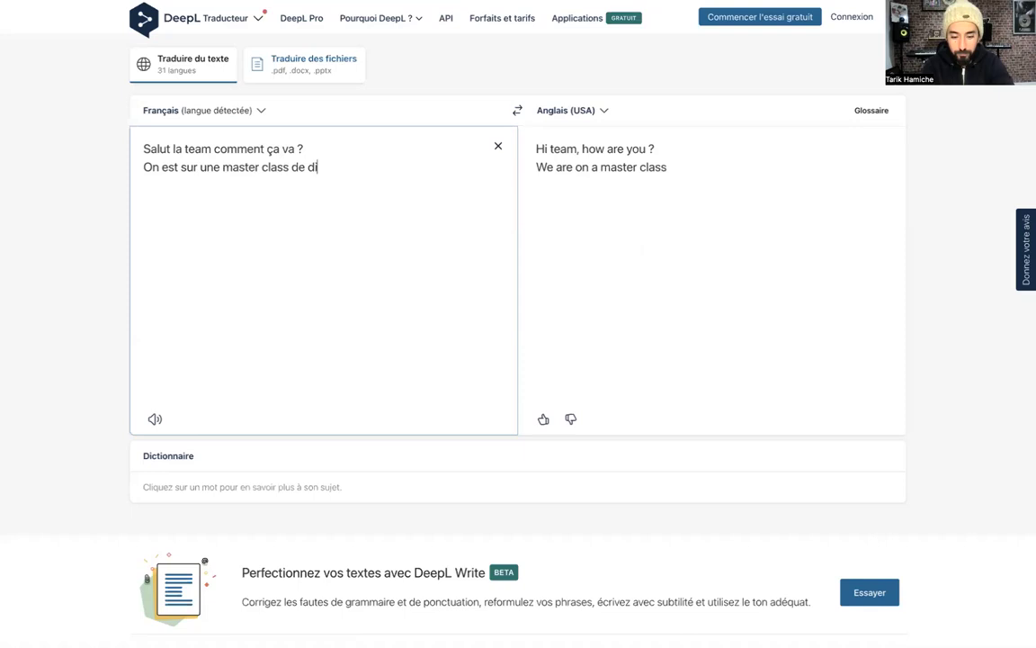
pyautogui.write('ingue avec plus d')
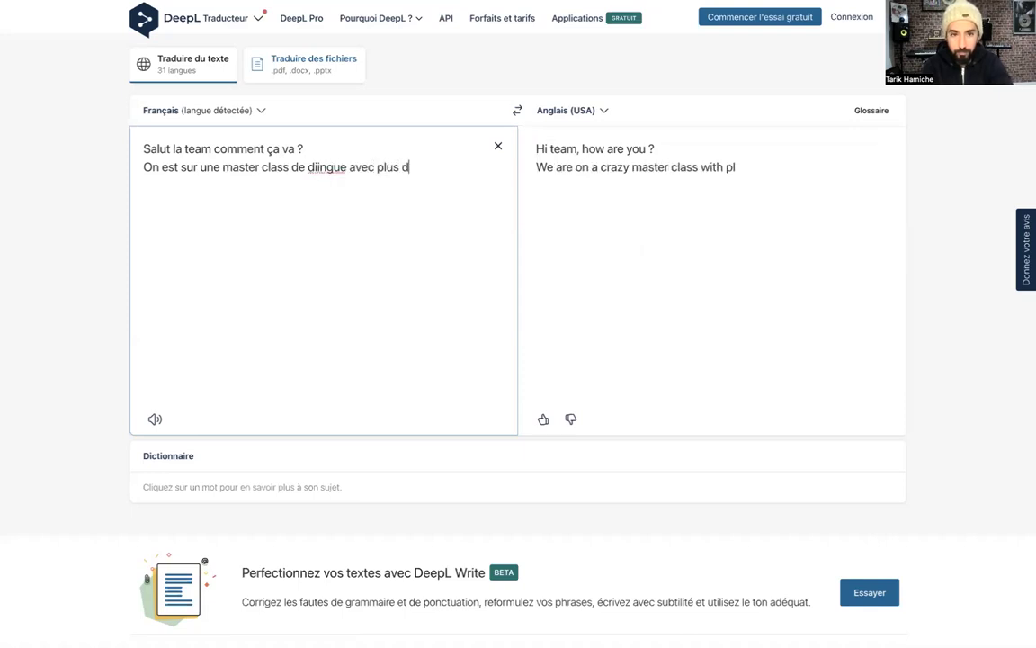
pyautogui.write('e 100 partic')
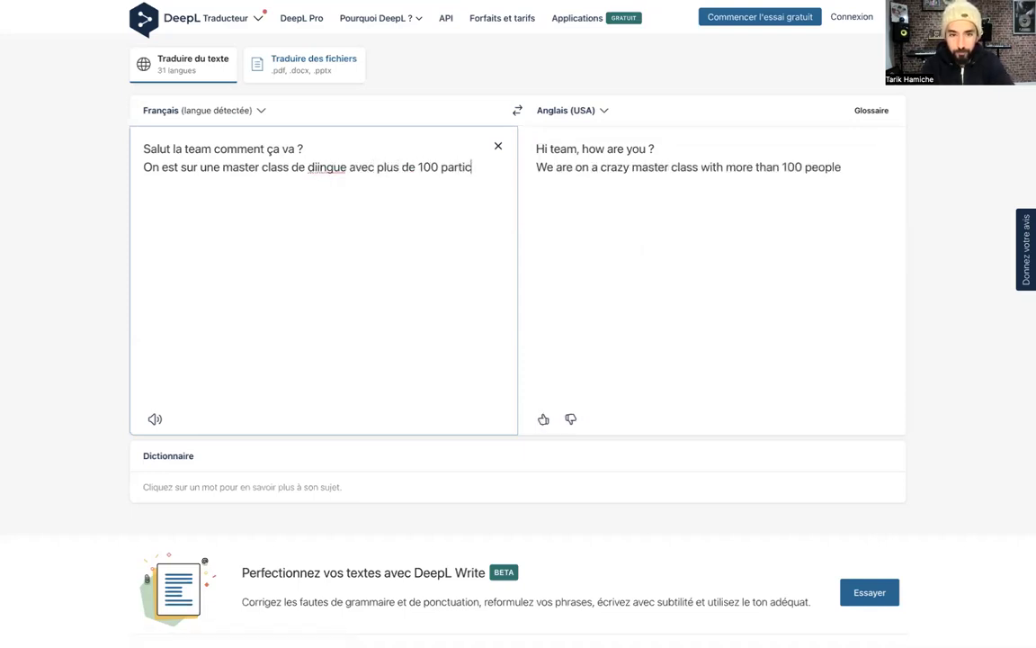
pyautogui.write('ipants, que d')
pyautogui.press('BackSpace')
pyautogui.press('BackSpace')
pyautogui.press('BackSpace')
pyautogui.press('BackSpace')
pyautogui.press('BackSpace')
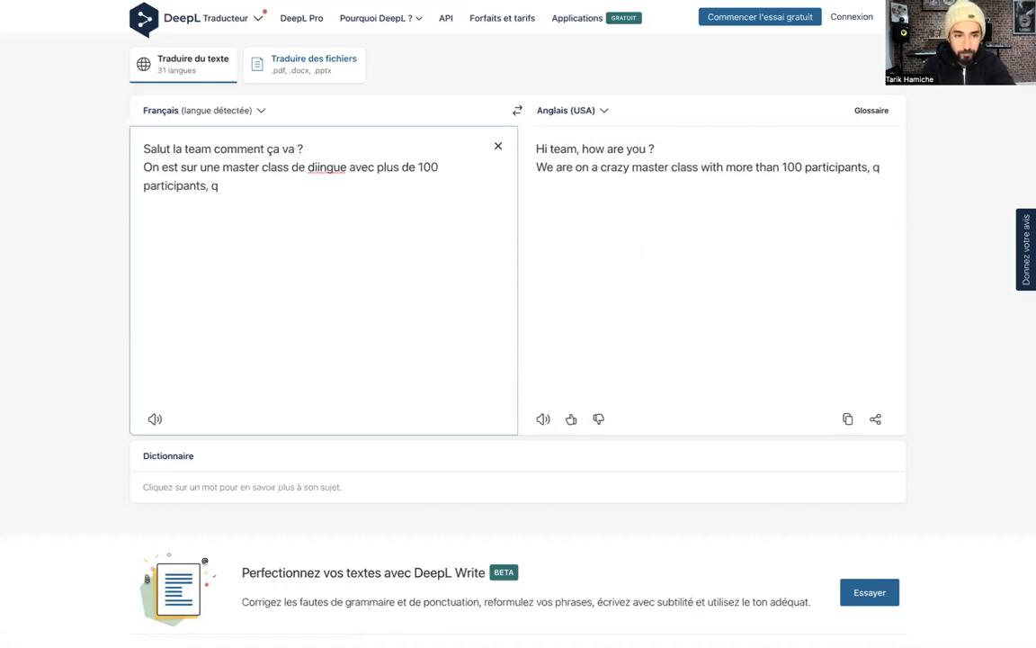
pyautogui.write('d')
pyautogui.press('BackSpace')
pyautogui.write("c'ets d")
pyautogui.press('BackSpace')
pyautogui.press('BackSpace')
pyautogui.press('BackSpace')
pyautogui.press('BackSpace')
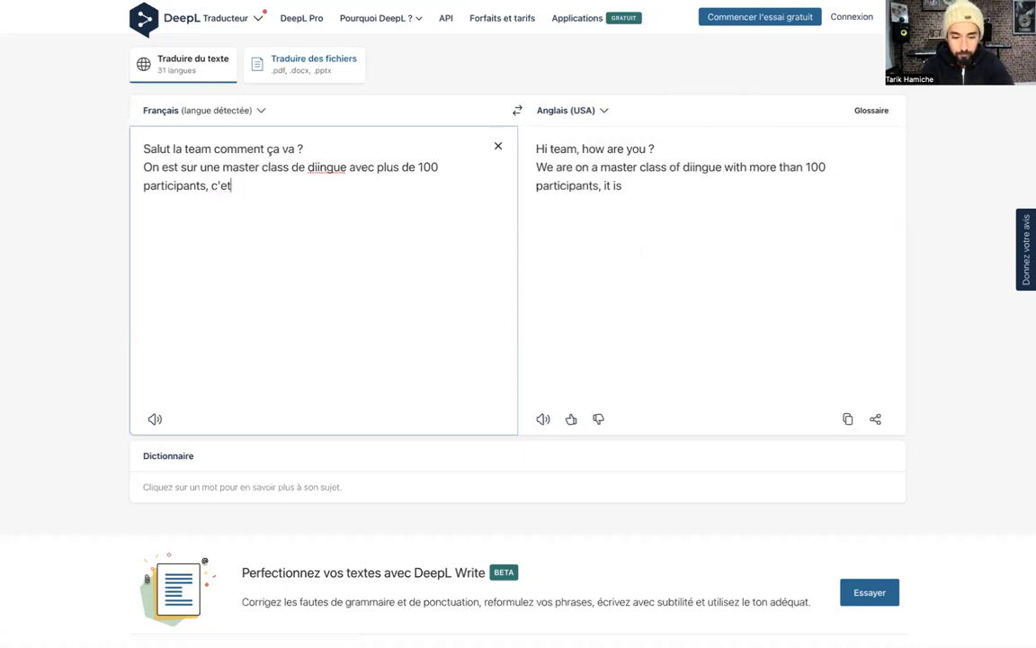
pyautogui.write('st top !')
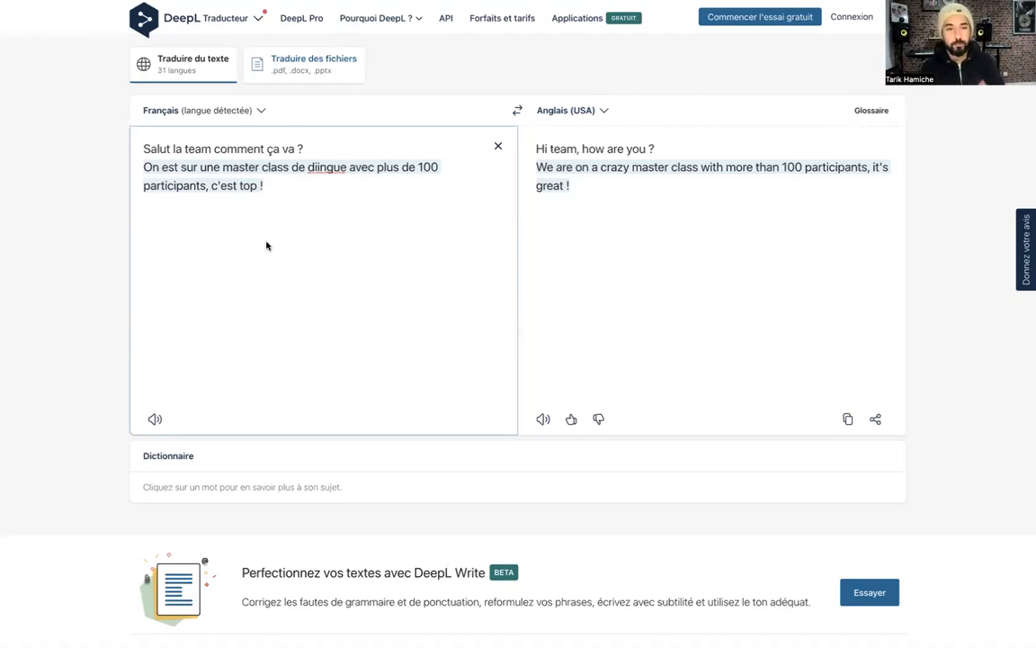
# Change the target language to Romanian ('roumain')
pyautogui.click(602, 111)
pyautogui.click(602, 113)
pyautogui.click(600, 117)
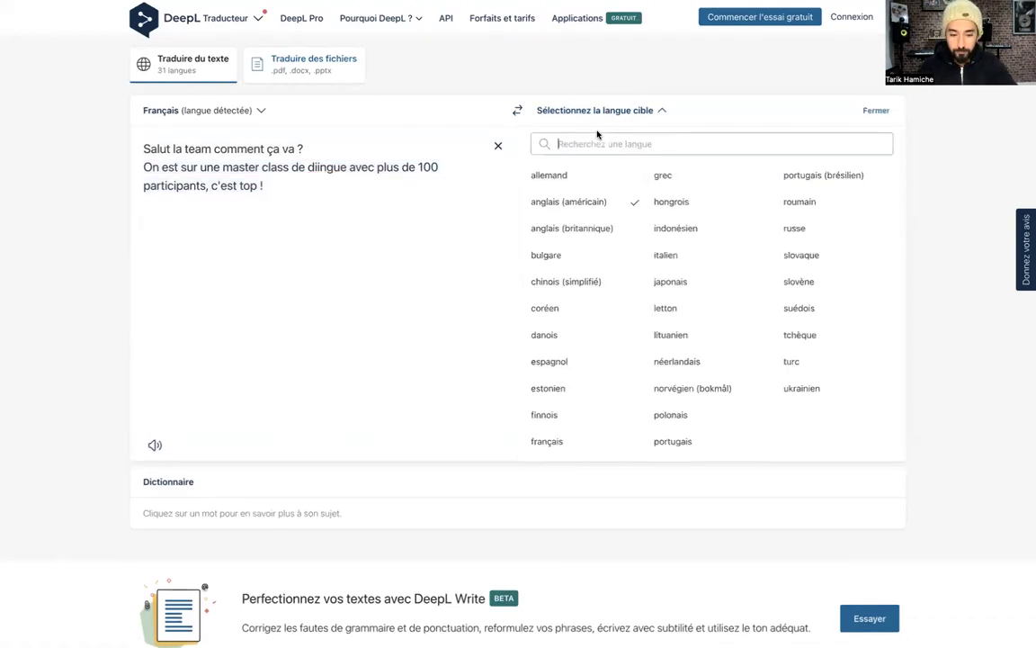
pyautogui.write('roumain')
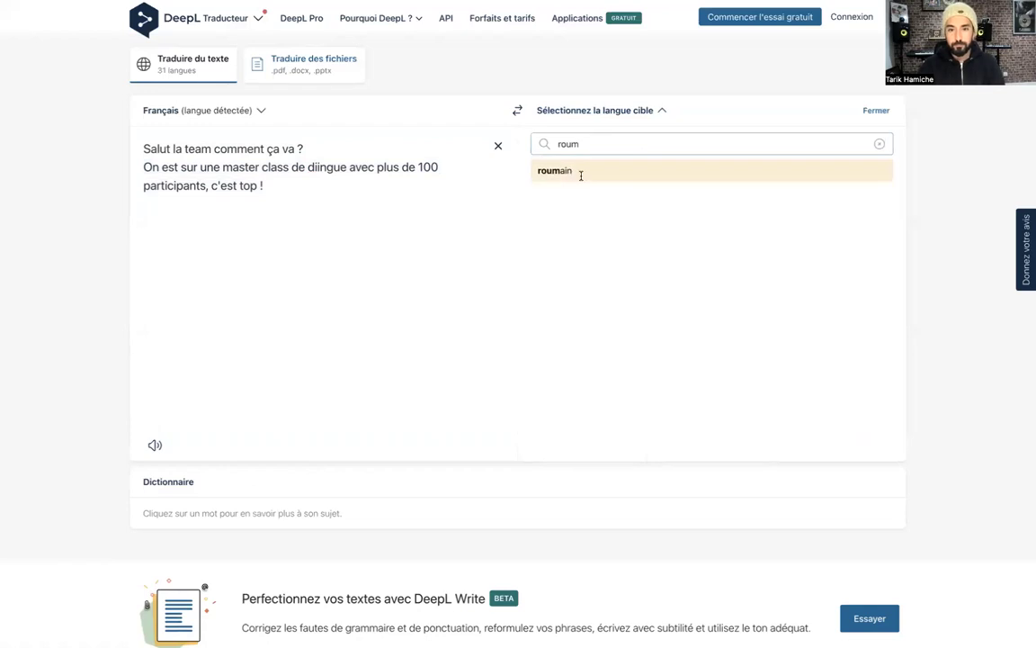
pyautogui.press('Return')
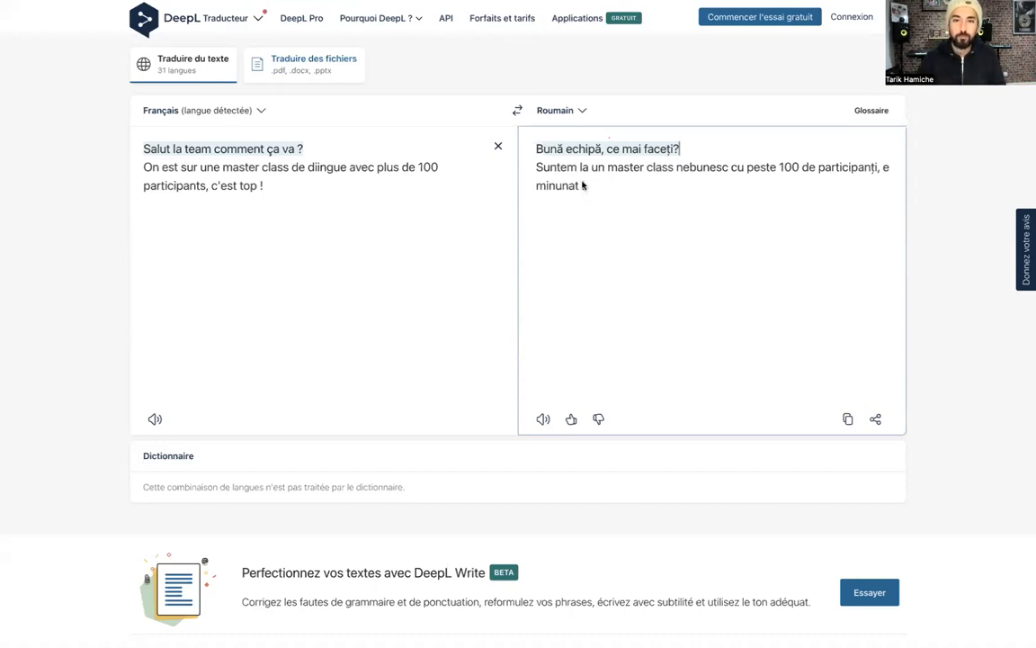
# Switch to file translation and upload 'Points à vérifier.docx'
pyautogui.click(303, 69)
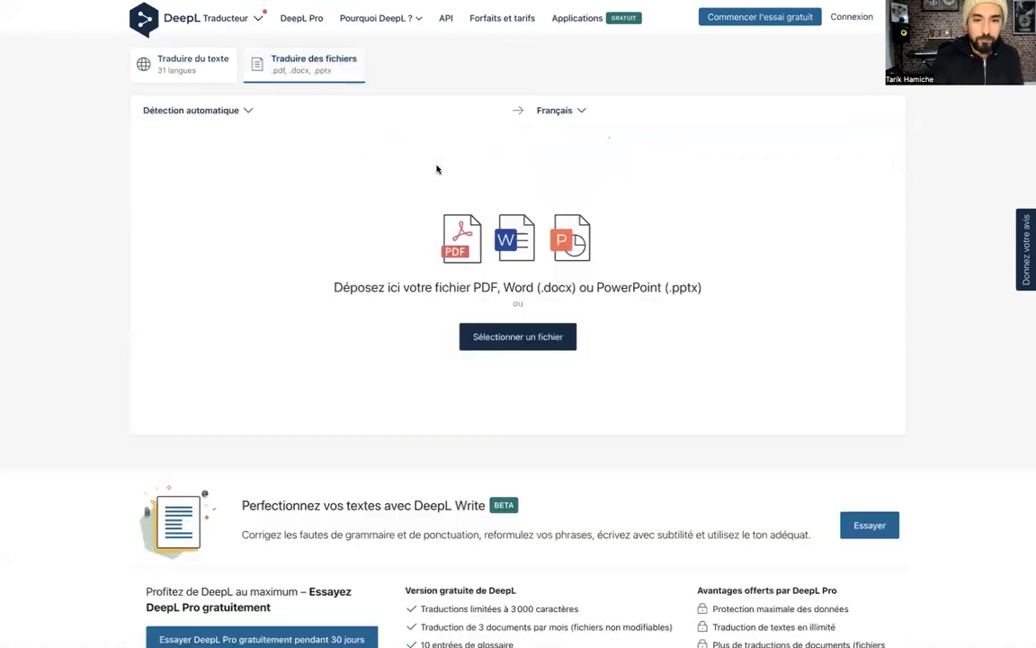
pyautogui.click(536, 339)
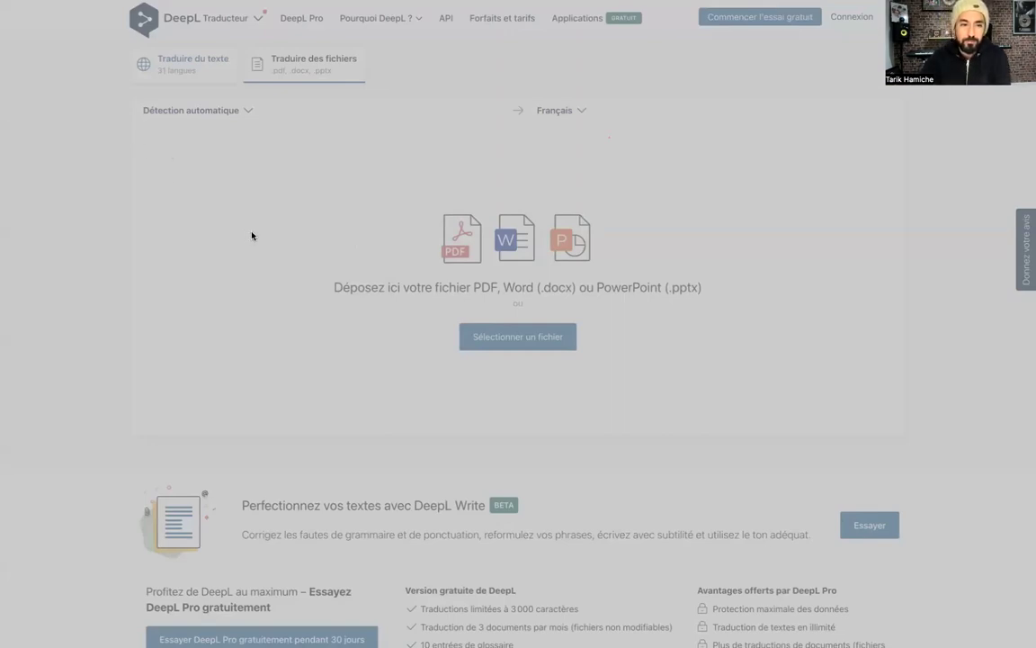
pyautogui.press('Escape')
pyautogui.press('Return')
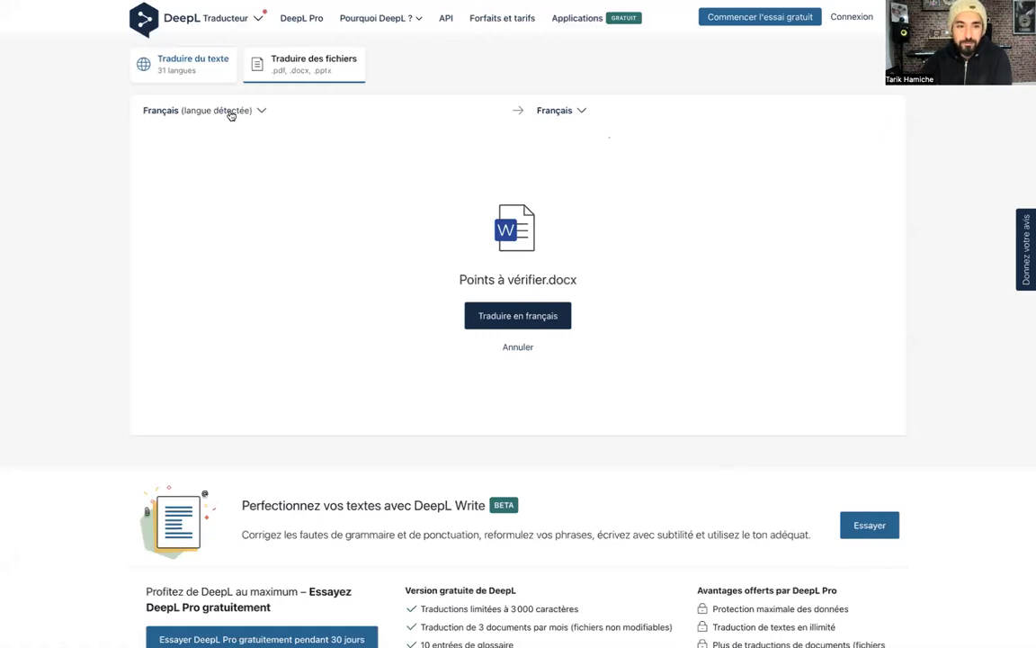
# Set the document's target language to English (American) and start translating it
pyautogui.click(582, 111)
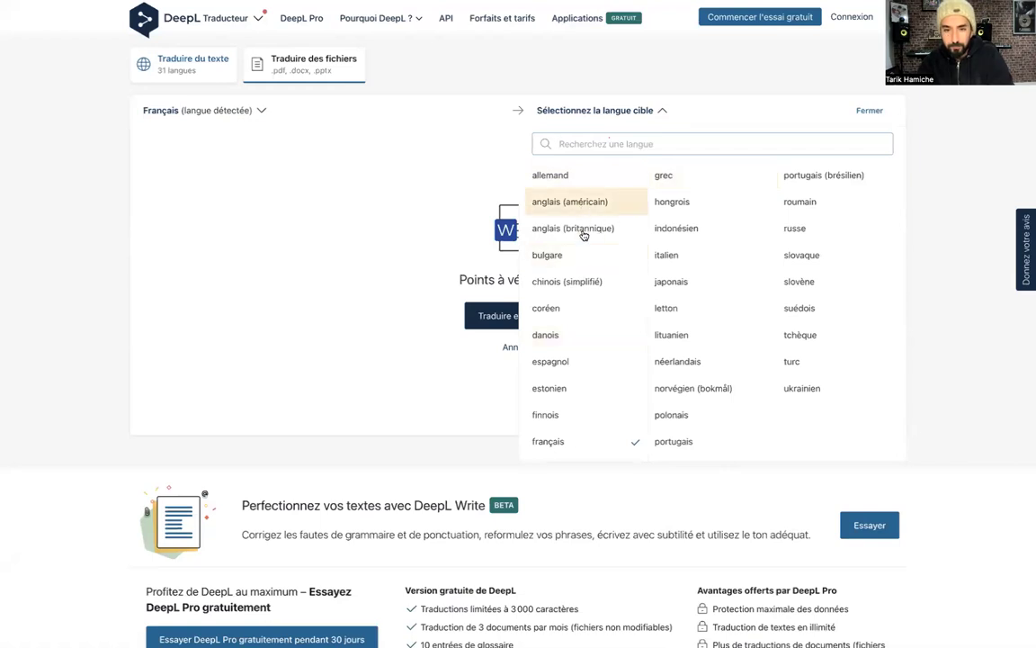
pyautogui.click(583, 204)
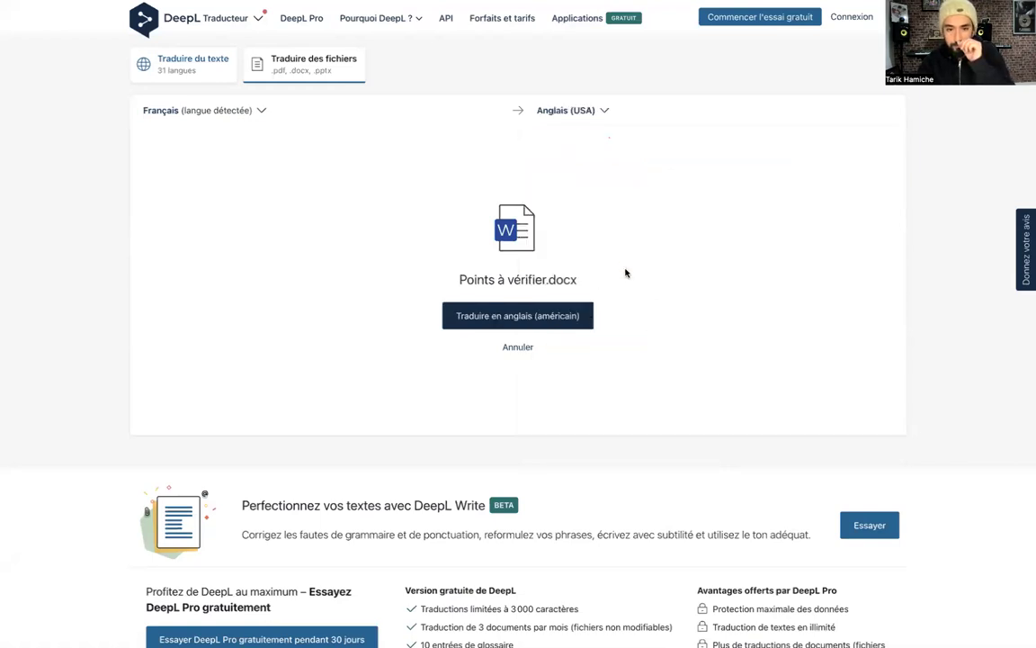
pyautogui.click(553, 316)
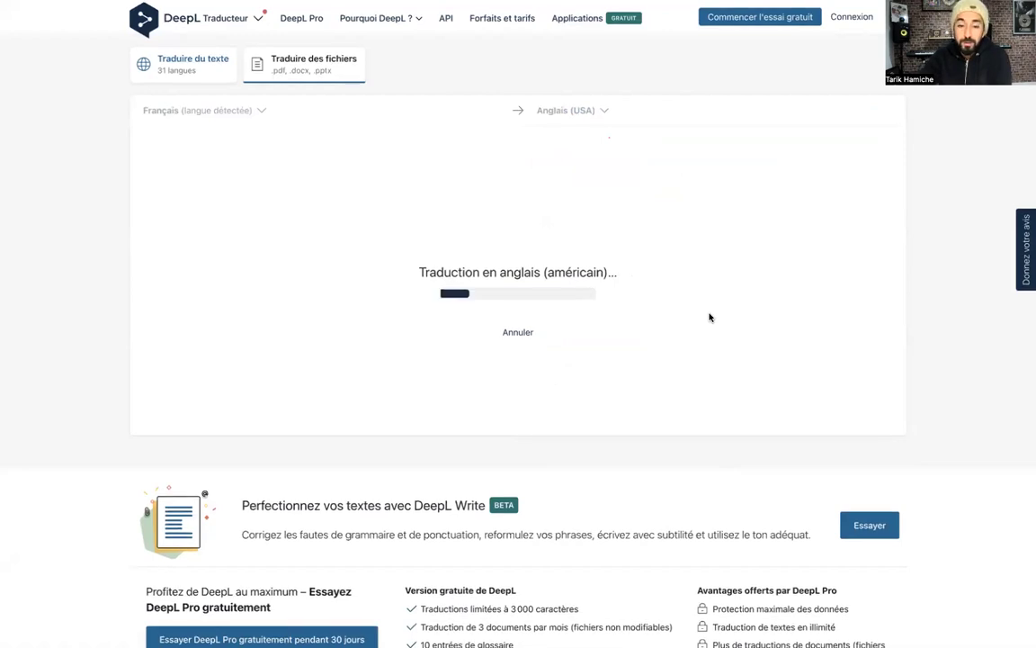
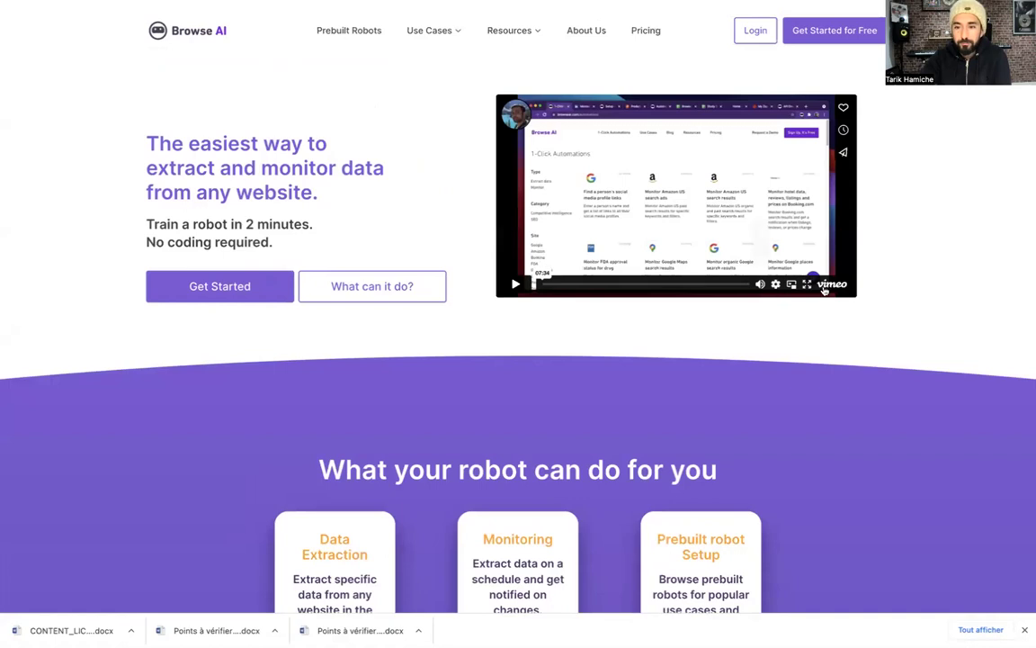
# Play the Browse AI demo video, jump ahead to 01:11 and pause it at 01:15
pyautogui.click(516, 284)
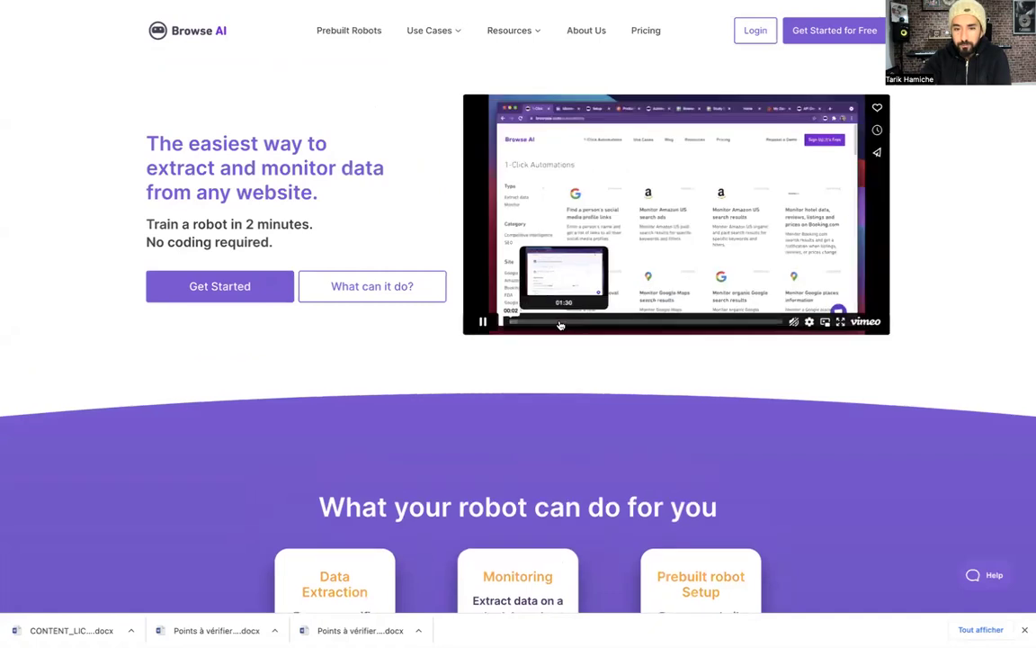
pyautogui.click(553, 324)
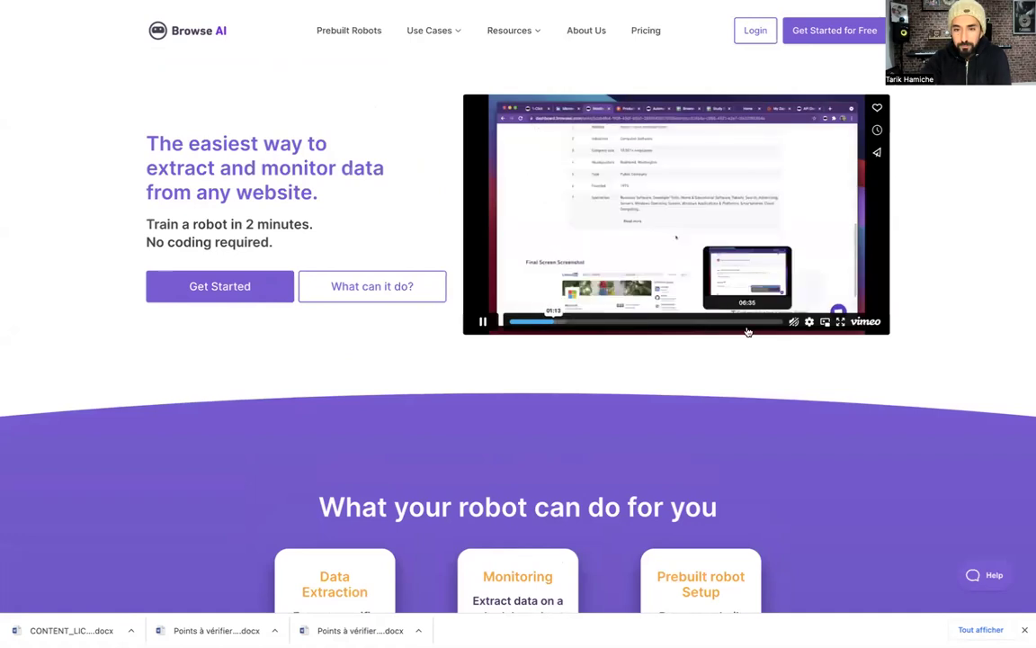
pyautogui.click(483, 322)
# Exit full-screen browsing and select the current web address for editing
pyautogui.moveTo(15, 21)
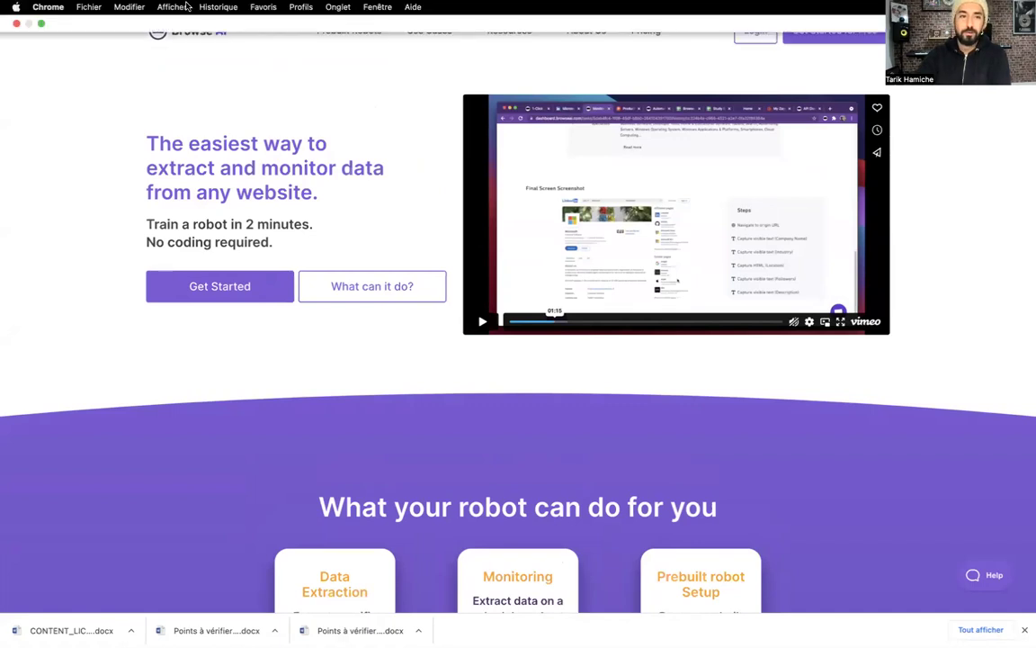
pyautogui.click(41, 24)
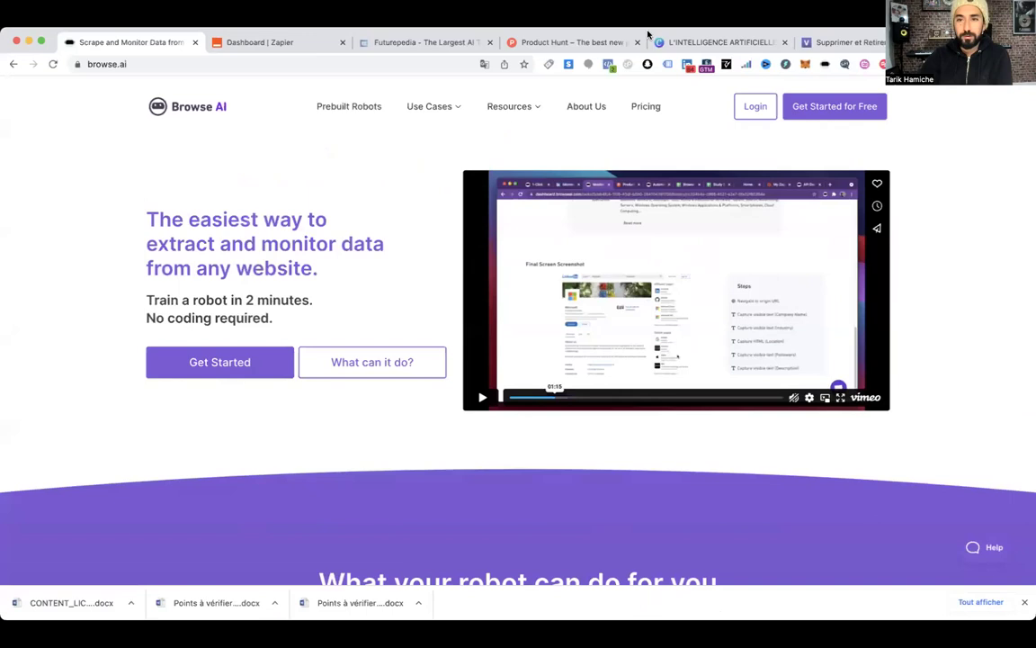
pyautogui.click(142, 65)
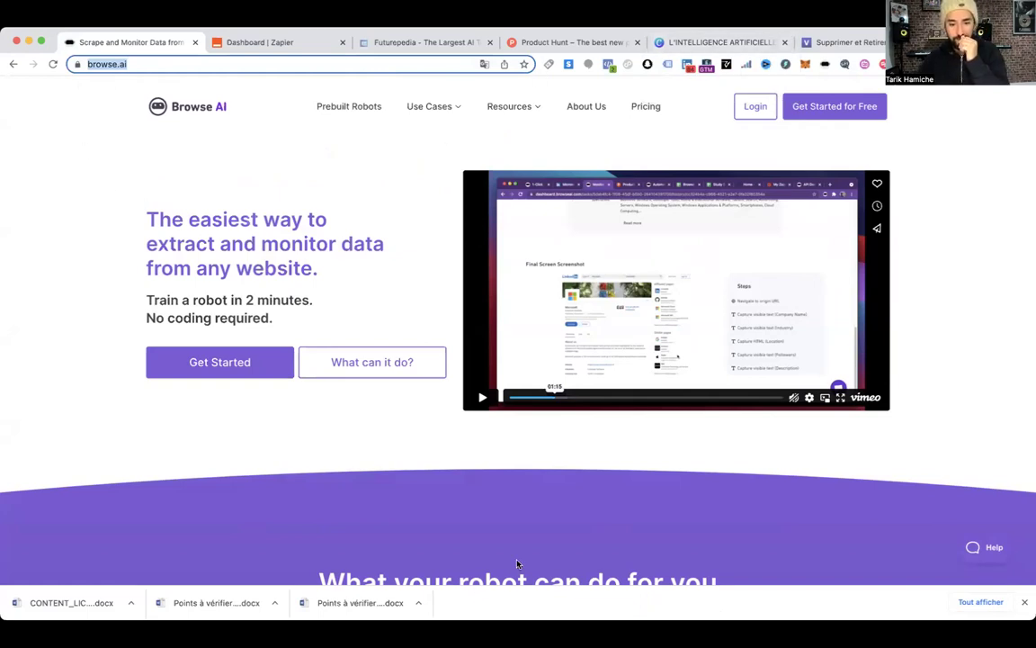
pyautogui.click(140, 66)
# Go to google.fr and search for the suggested query 'annuaire festival musique'
pyautogui.press('super+a')
pyautogui.write('google')
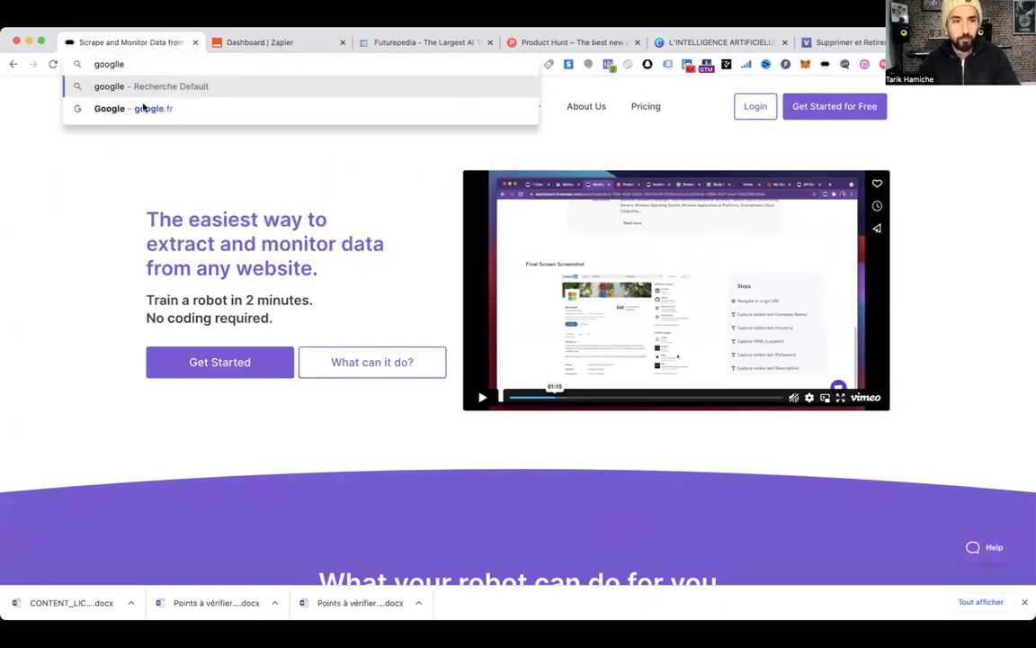
pyautogui.click(135, 101)
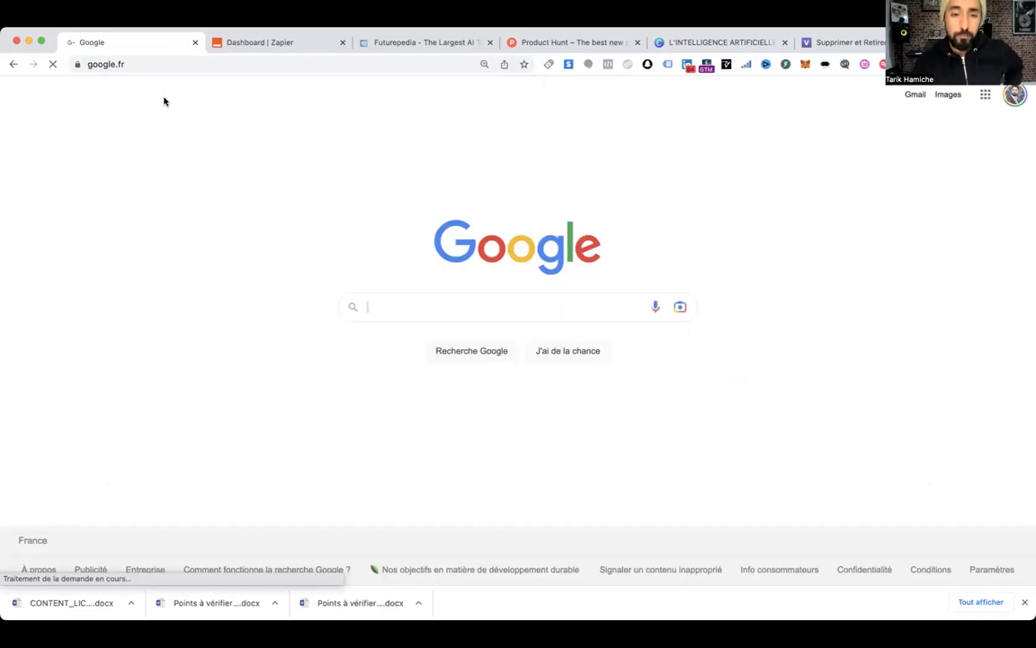
pyautogui.write('annuaire')
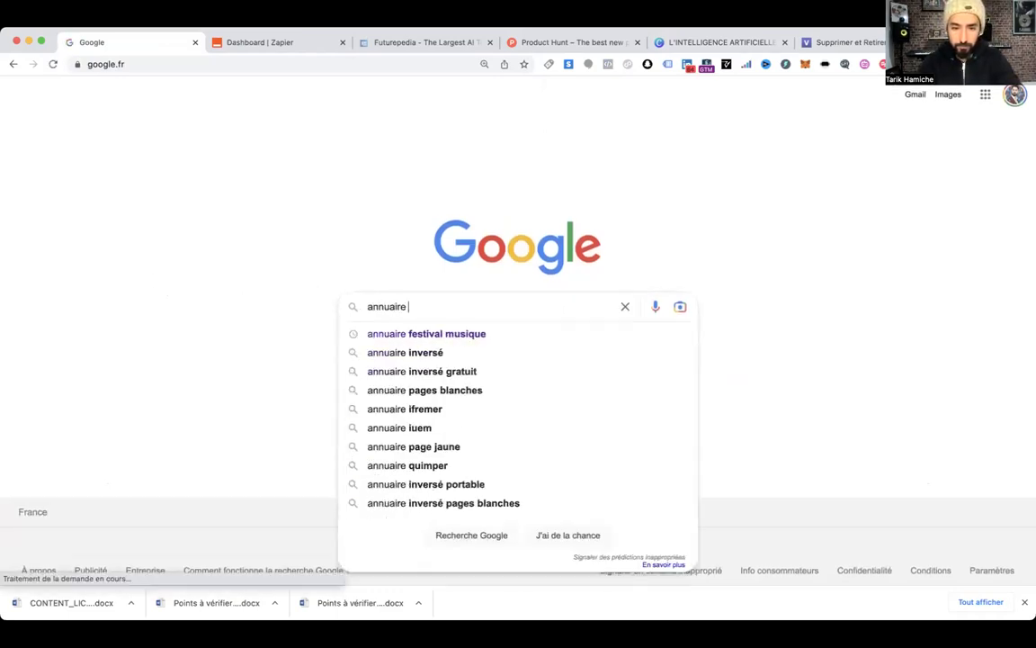
pyautogui.press('Down')
pyautogui.press('Return')
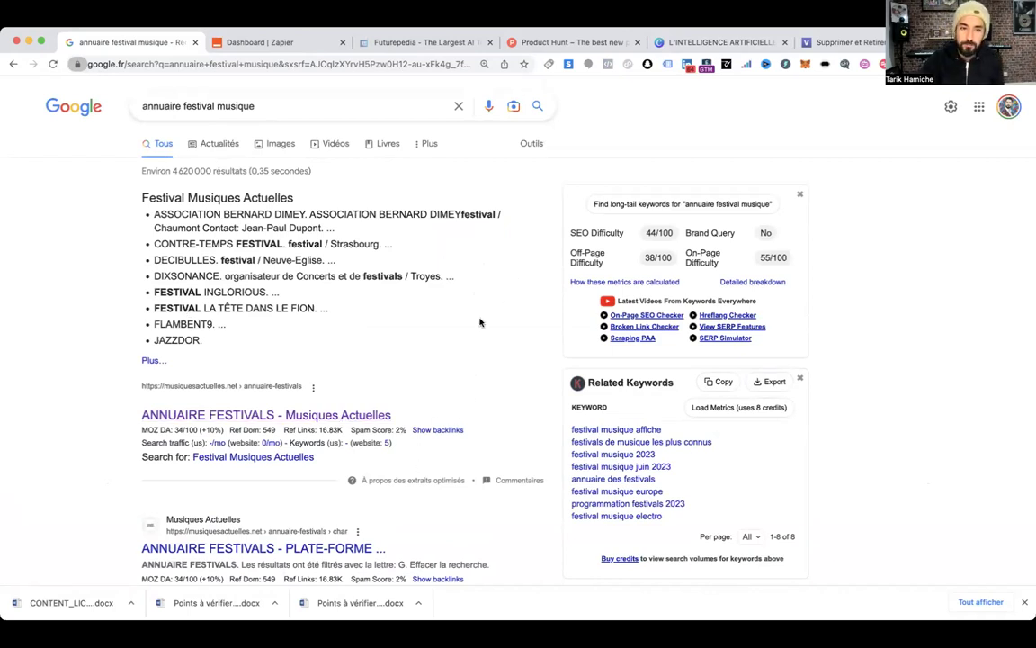
# Open the musiquesactuelles.net Annuaire Festivals page, browse the list, and filter it to letter P
pyautogui.click(290, 420)
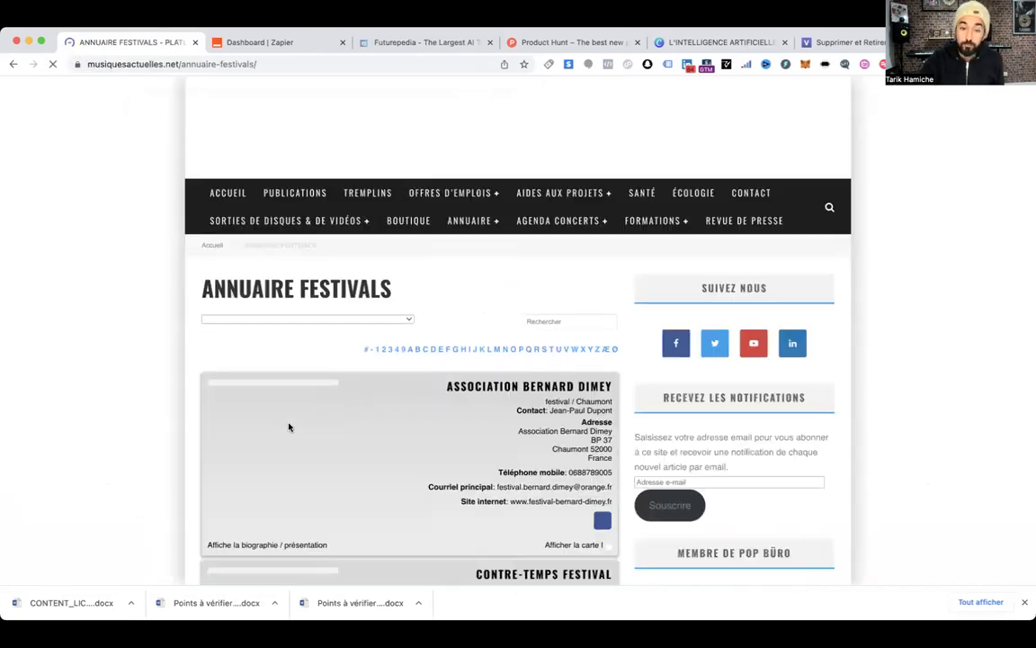
pyautogui.scroll(-3, 358, 425)
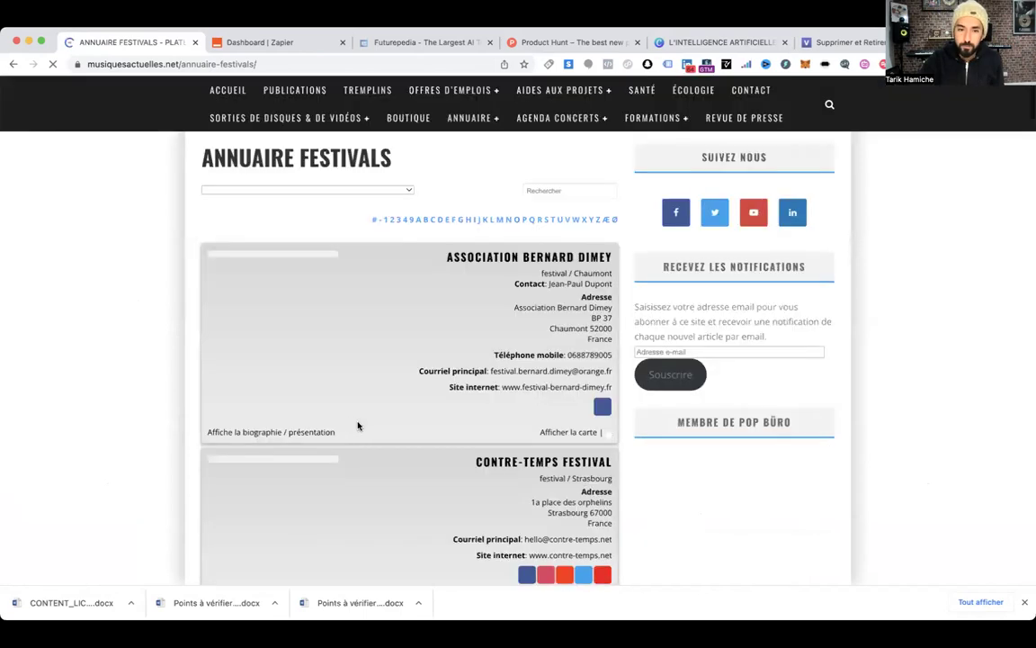
pyautogui.scroll(-10, 358, 427)
pyautogui.scroll(-10, 477, 239)
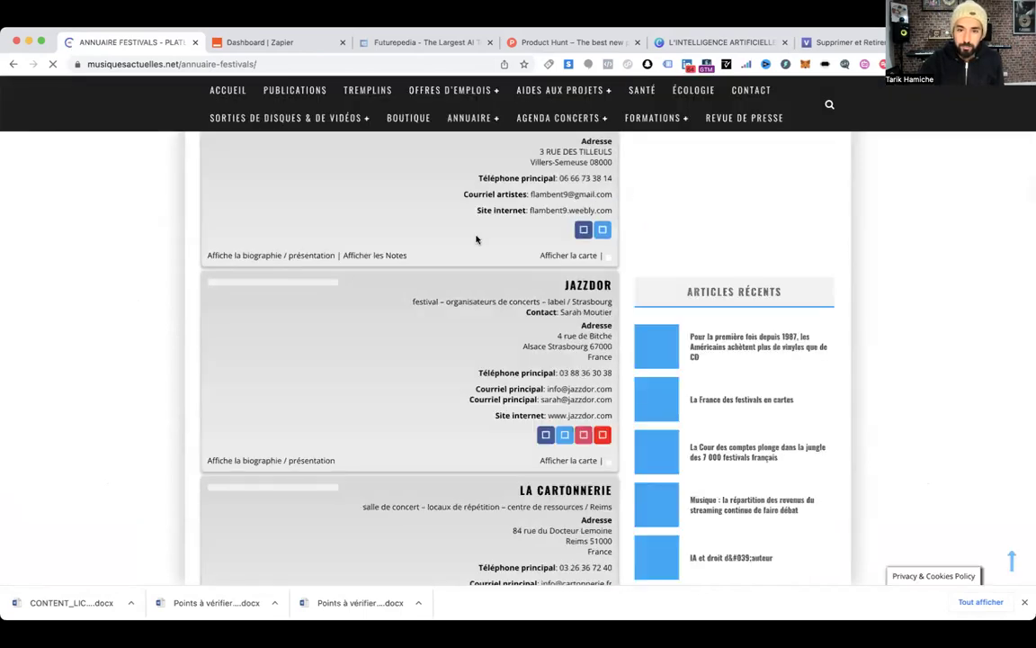
pyautogui.scroll(4, 522, 255)
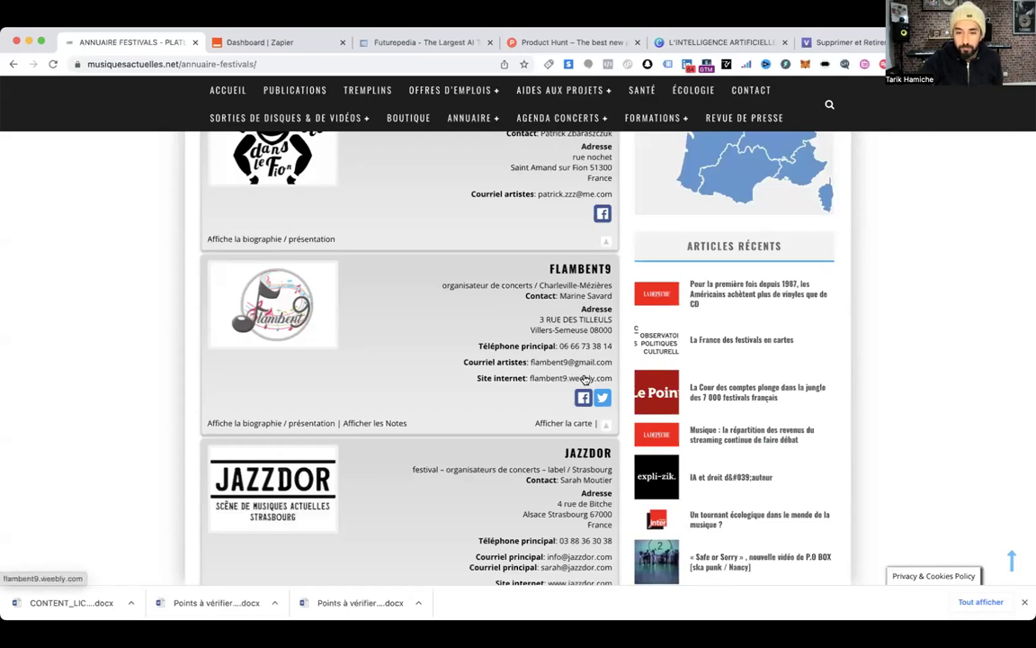
pyautogui.scroll(3, 581, 376)
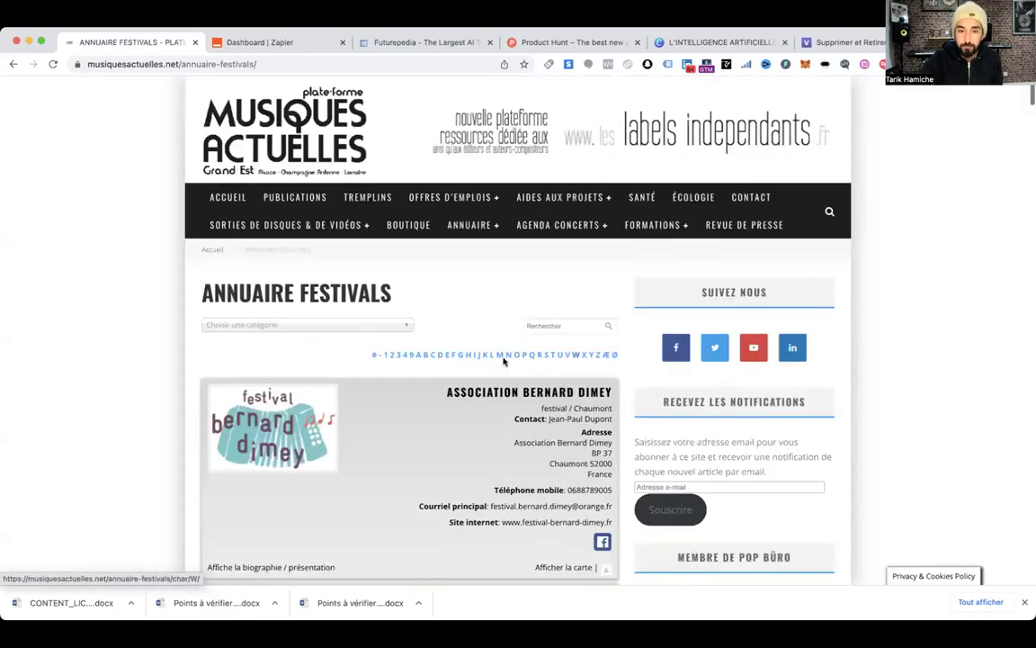
pyautogui.scroll(-8, 504, 358)
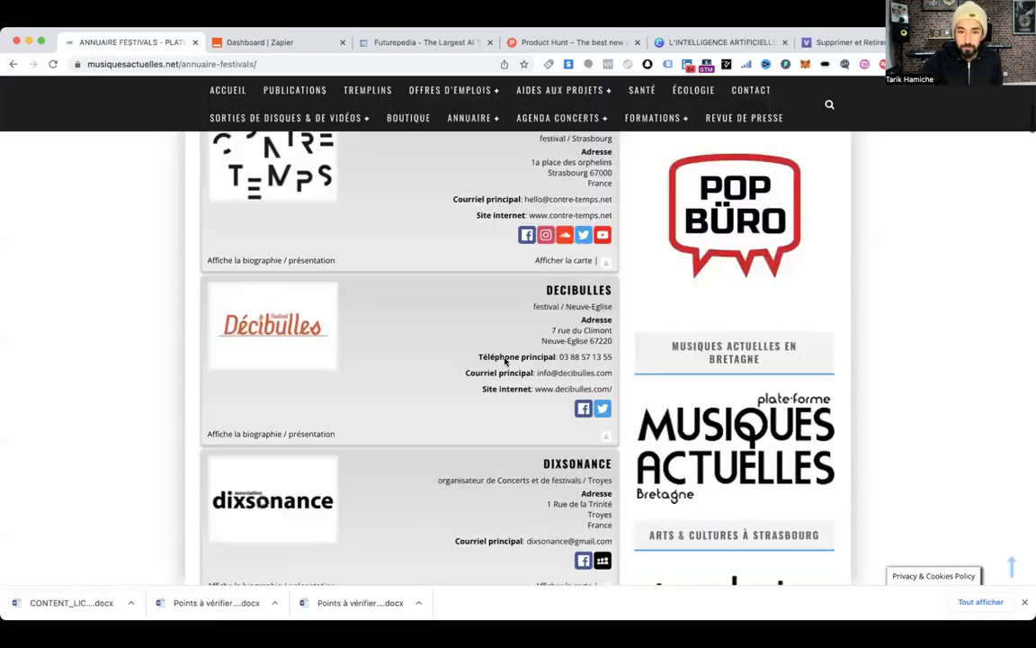
pyautogui.scroll(-15, 496, 348)
pyautogui.scroll(-15, 496, 345)
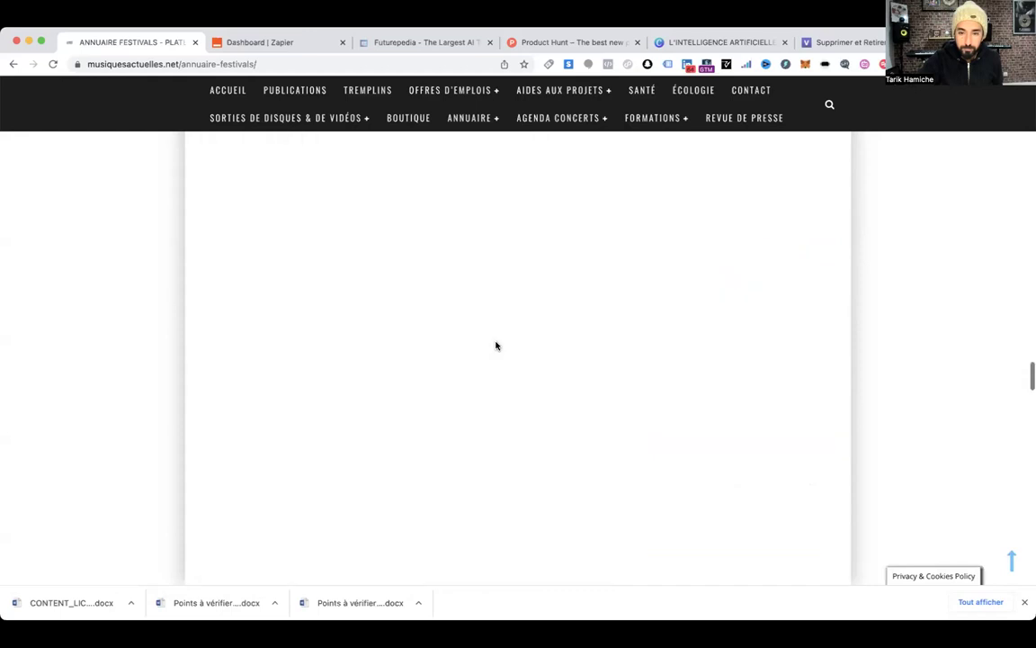
pyautogui.scroll(15, 509, 324)
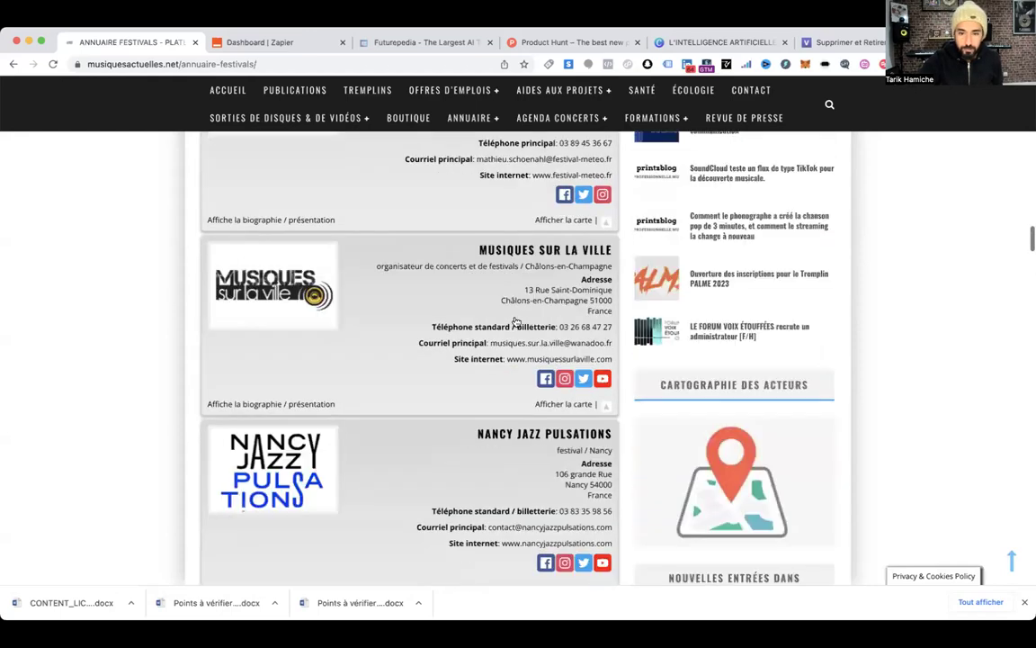
pyautogui.scroll(20, 515, 321)
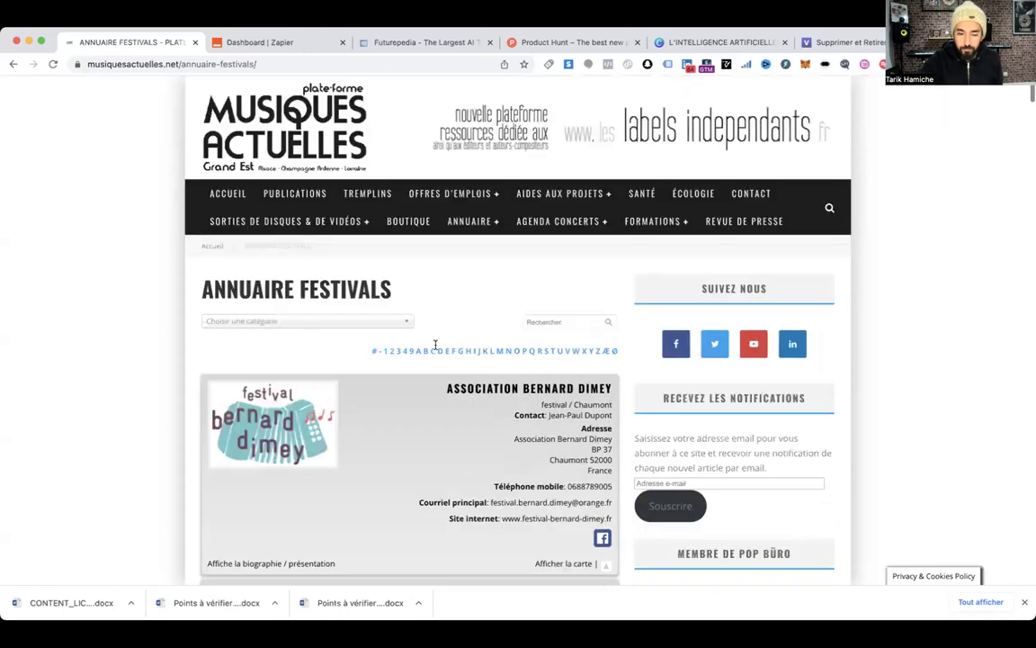
pyautogui.click(465, 351)
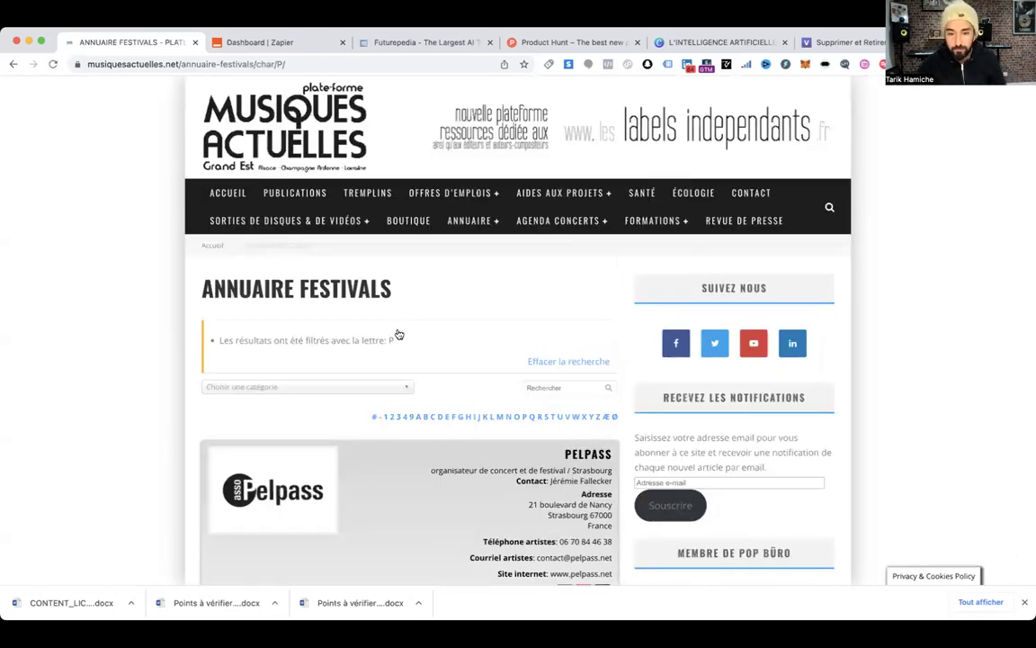
pyautogui.scroll(-2, 398, 335)
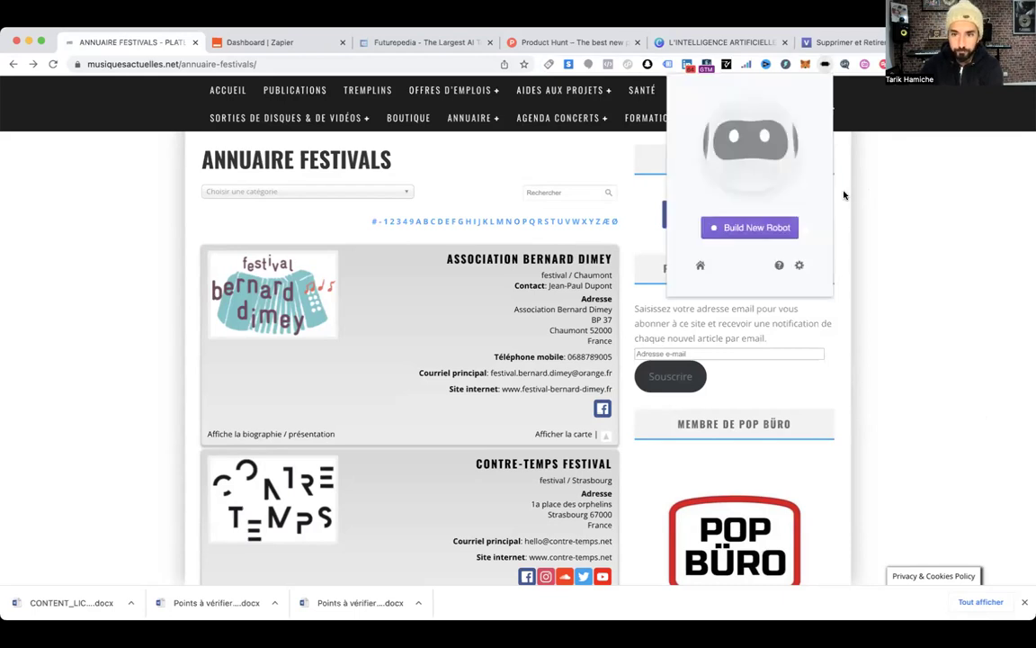
# Build a new 'Extract data from this page' robot and sign in with the Google account
pyautogui.click(765, 233)
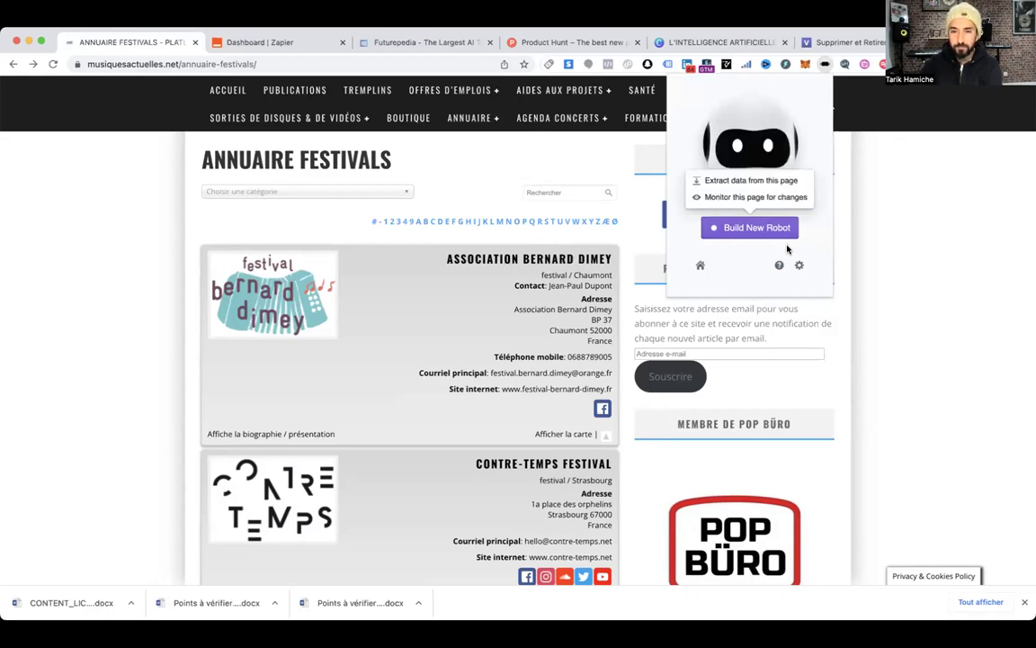
pyautogui.click(720, 184)
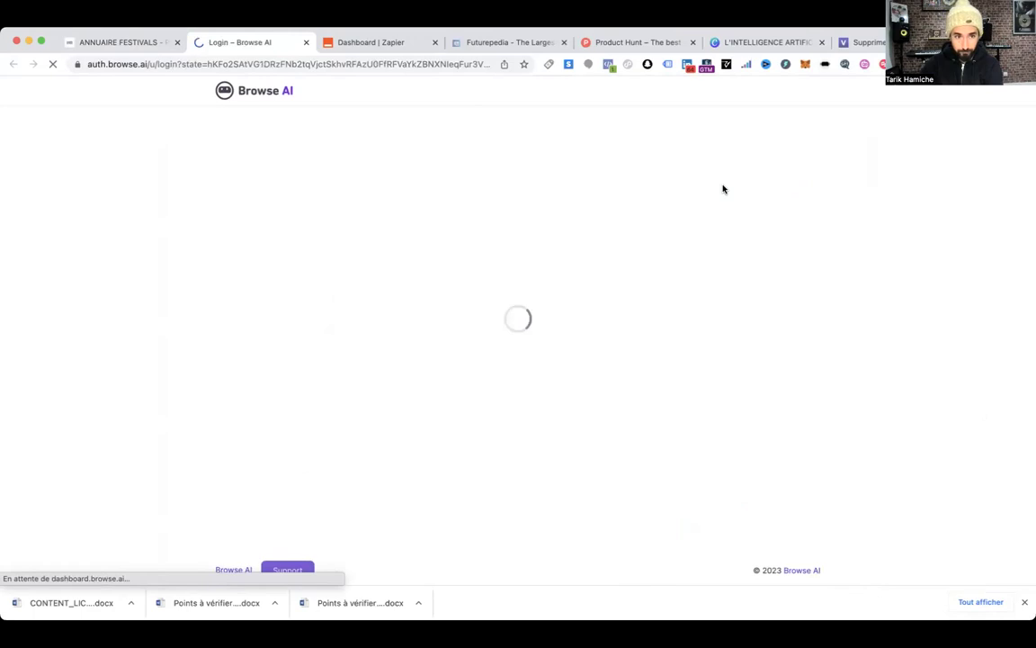
pyautogui.click(517, 325)
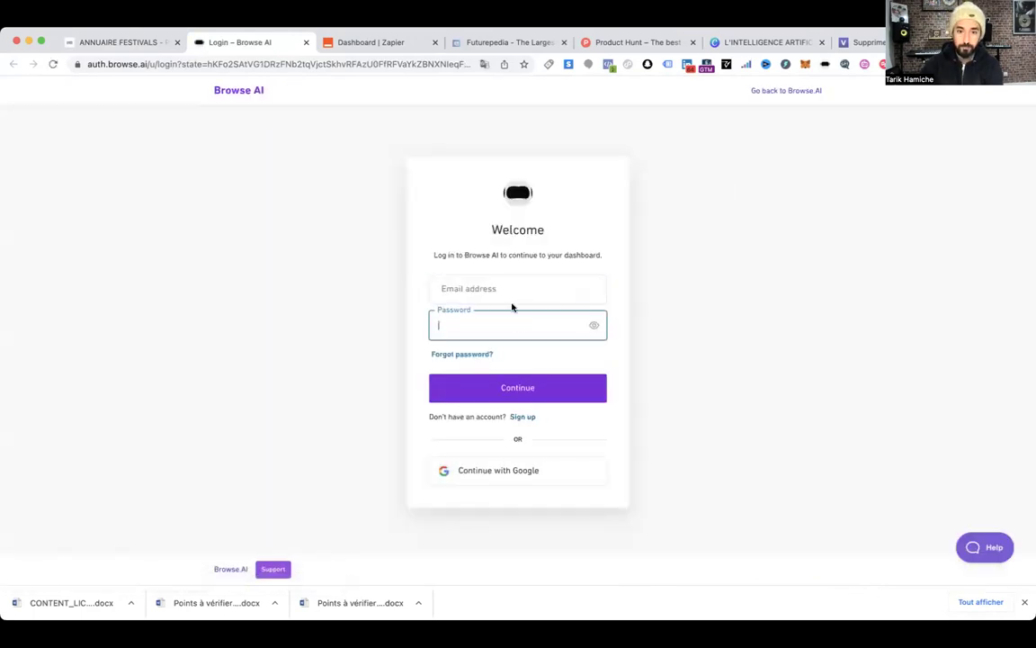
pyautogui.click(506, 286)
pyautogui.click(544, 327)
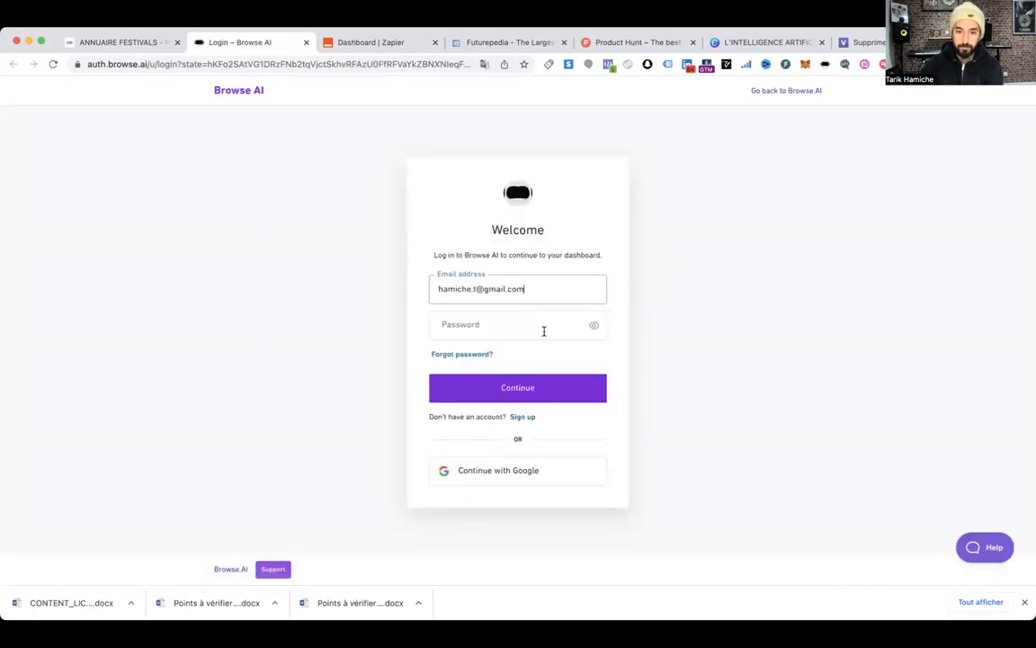
pyautogui.click(549, 470)
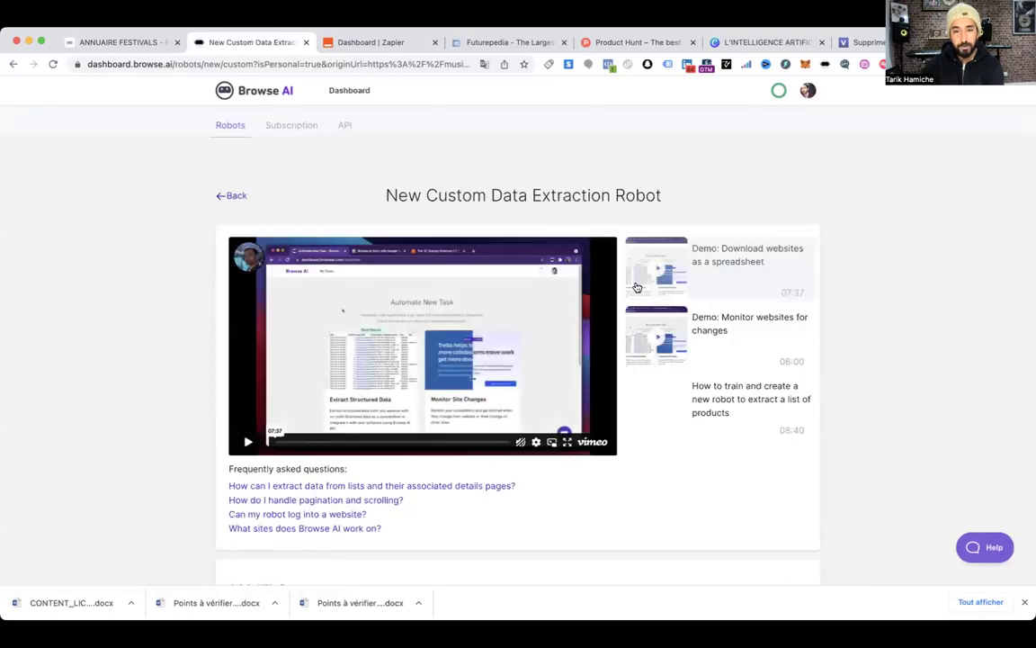
pyautogui.scroll(-1, 630, 306)
pyautogui.scroll(-4, 621, 318)
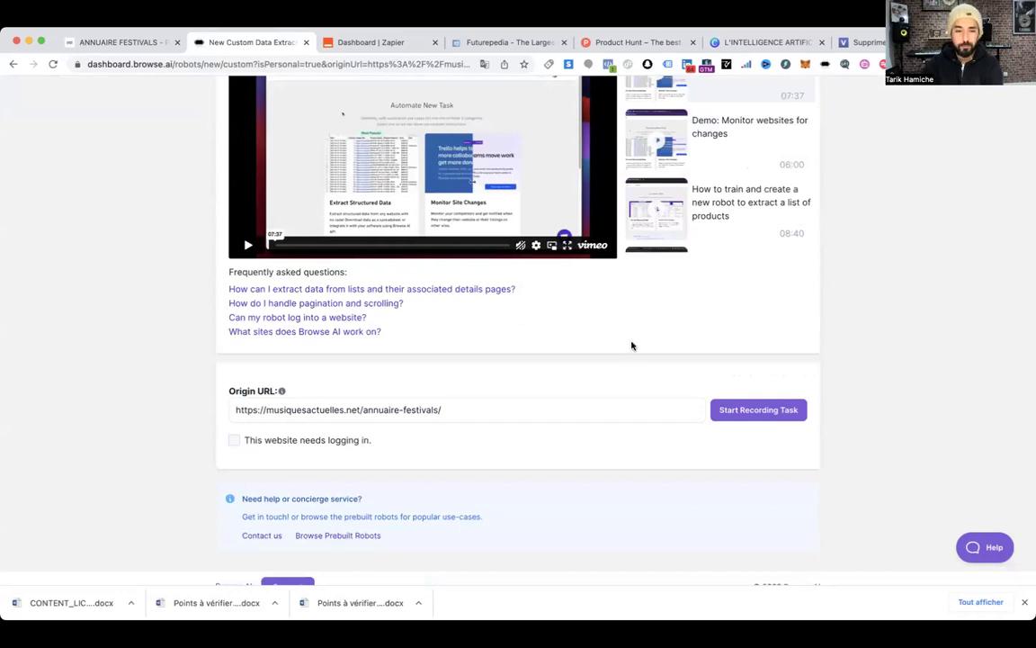
pyautogui.scroll(-1, 627, 333)
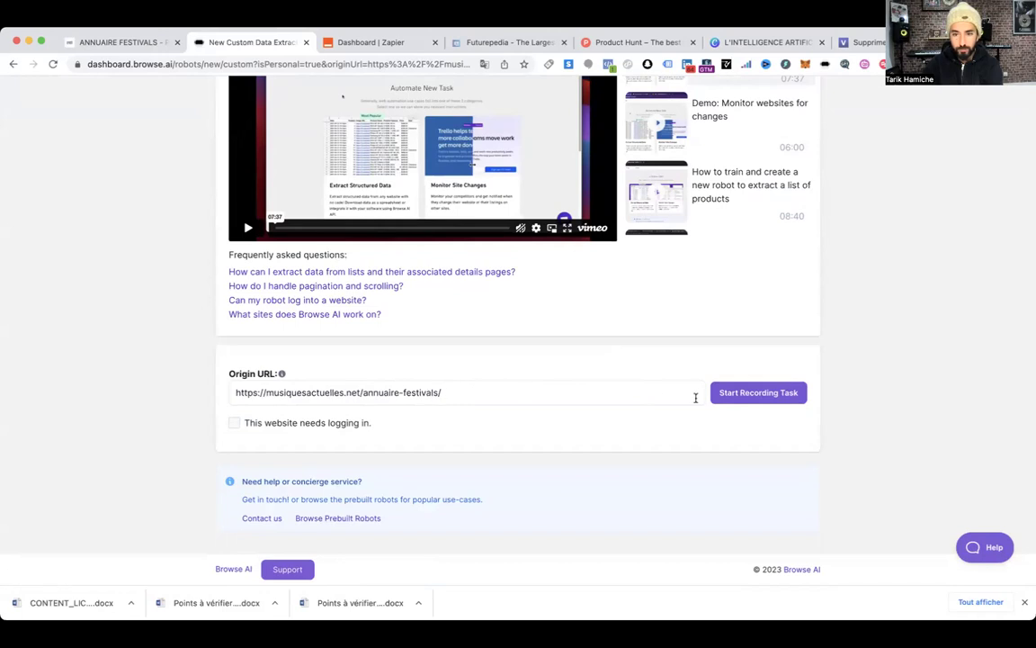
# Start a recording, try Capture Text, then cancel it and close the recorder window
pyautogui.click(761, 395)
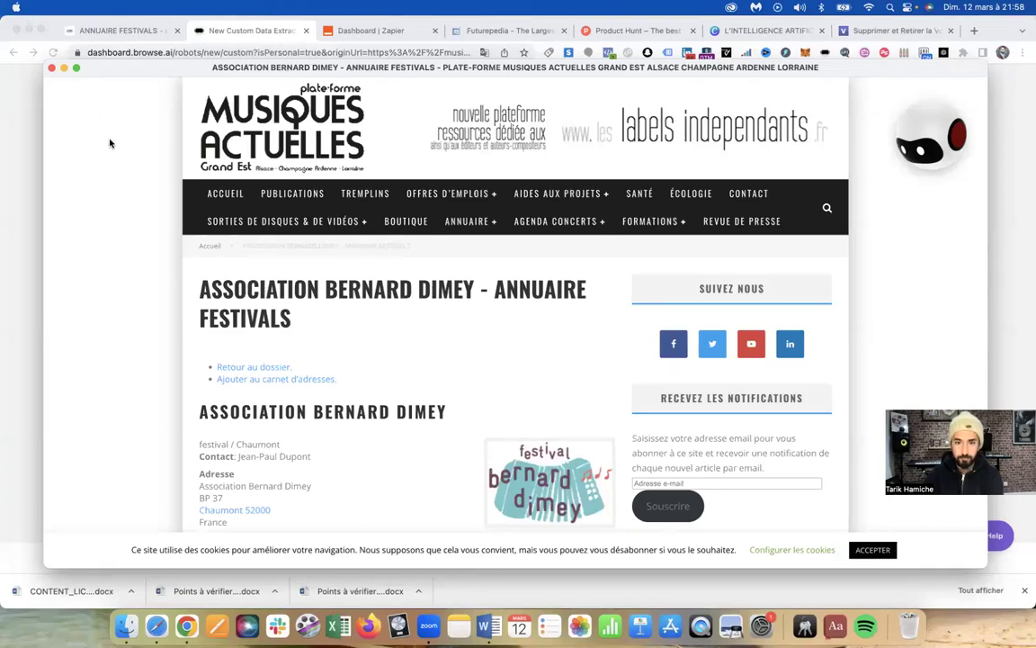
pyautogui.scroll(-2, 204, 259)
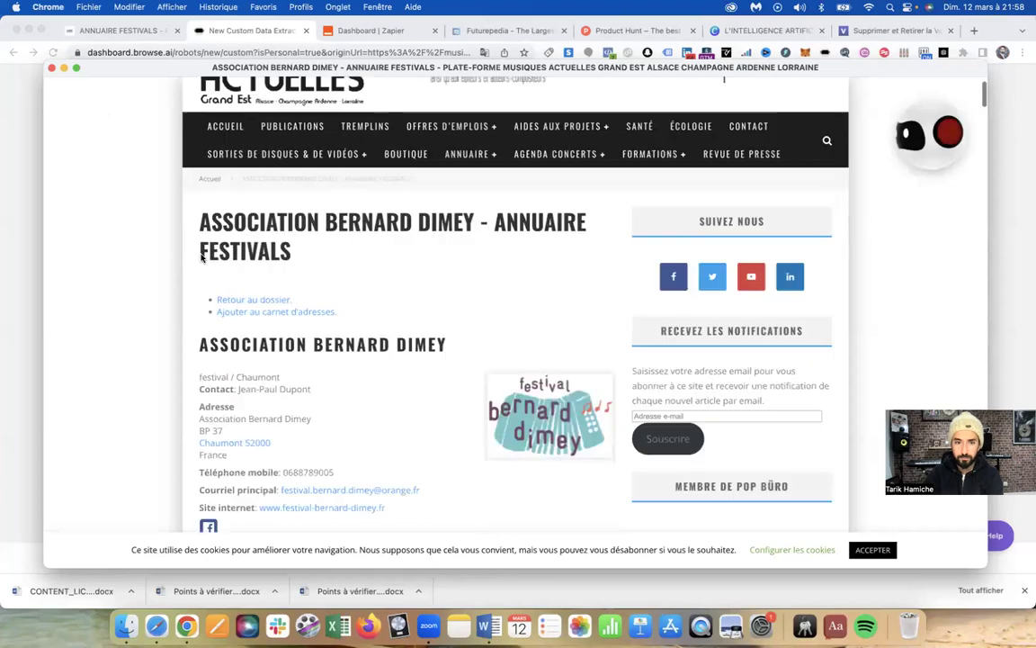
pyautogui.scroll(-5, 203, 259)
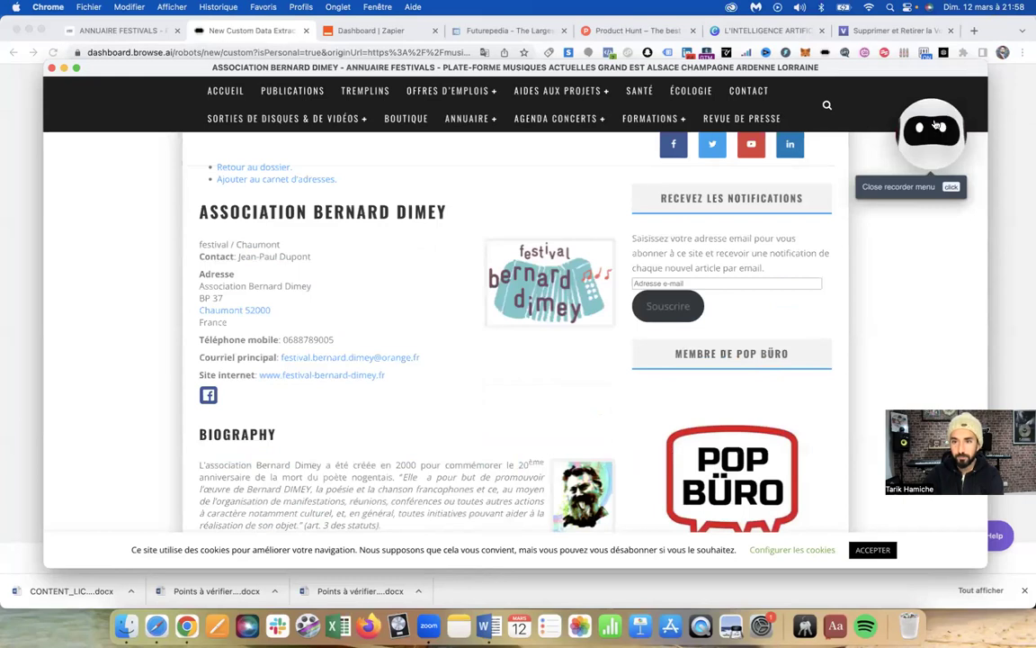
pyautogui.click(936, 124)
pyautogui.moveTo(847, 108)
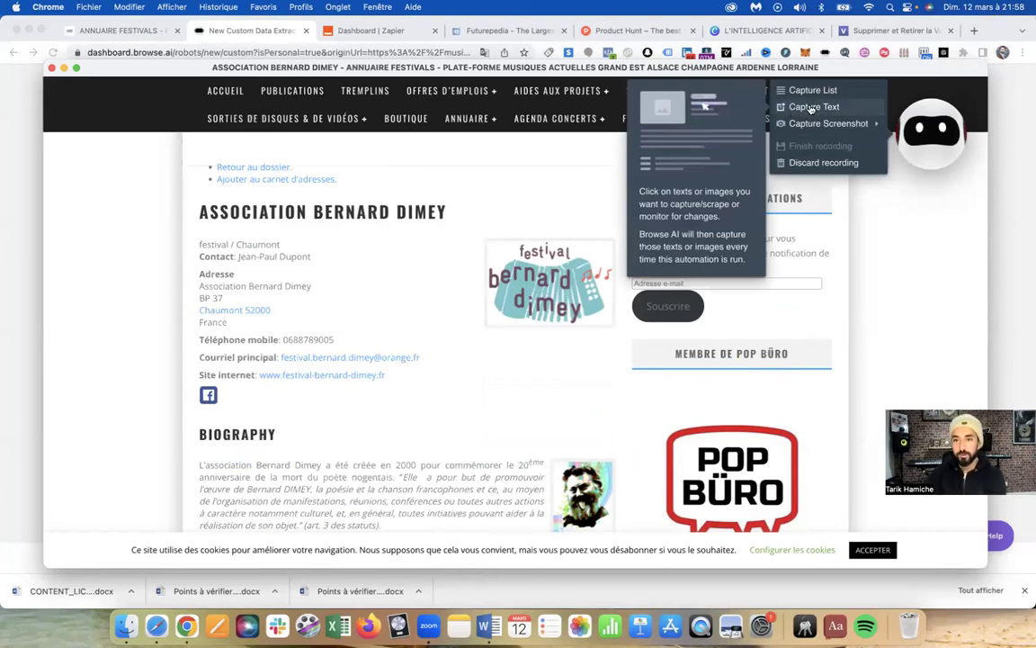
pyautogui.click(839, 108)
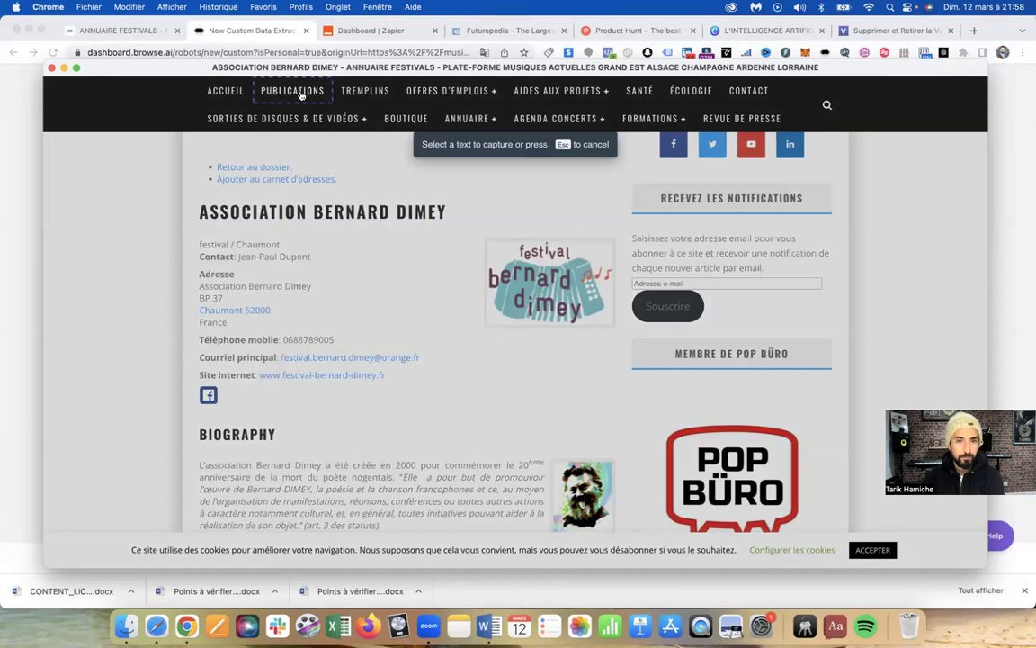
pyautogui.press('Escape')
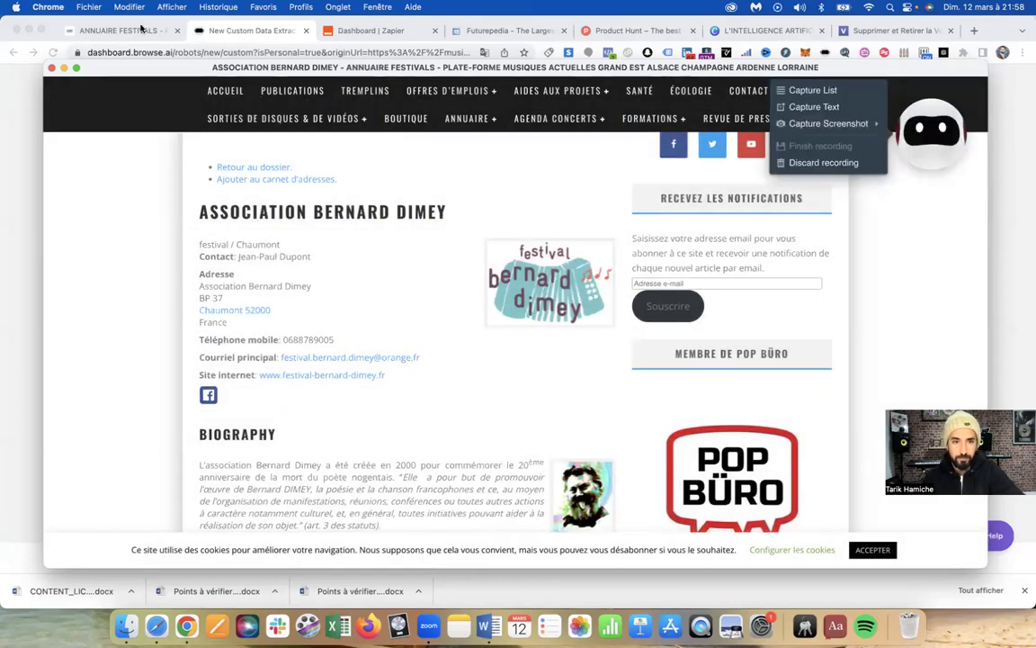
pyautogui.click(52, 68)
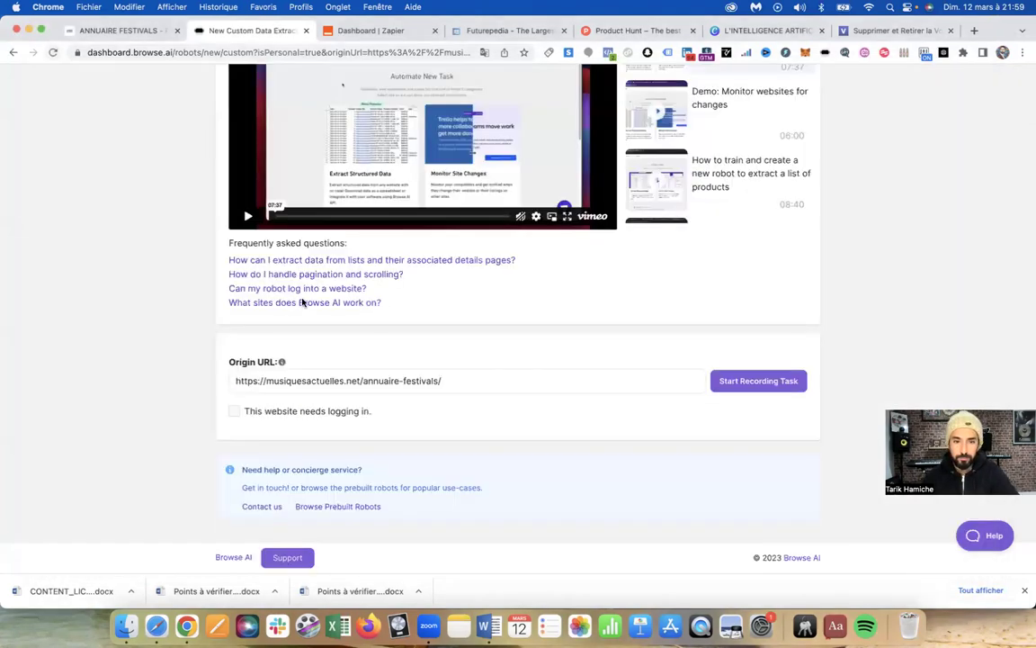
# Start a new recording on the festival directory and try Capture List before cancelling it
pyautogui.click(761, 385)
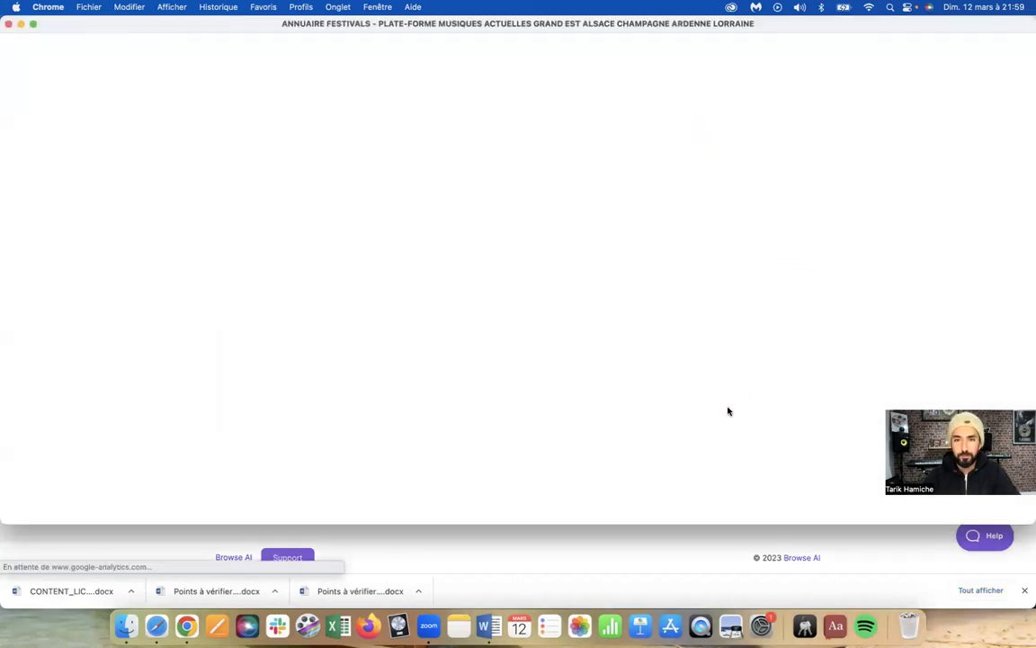
pyautogui.scroll(-3, 540, 338)
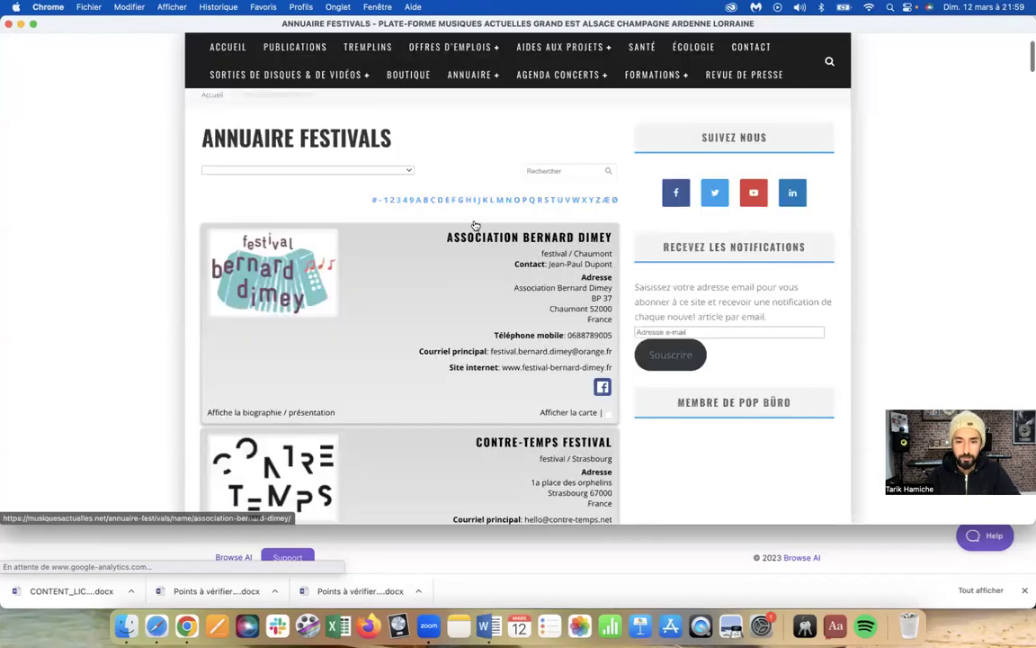
pyautogui.scroll(-2, 528, 312)
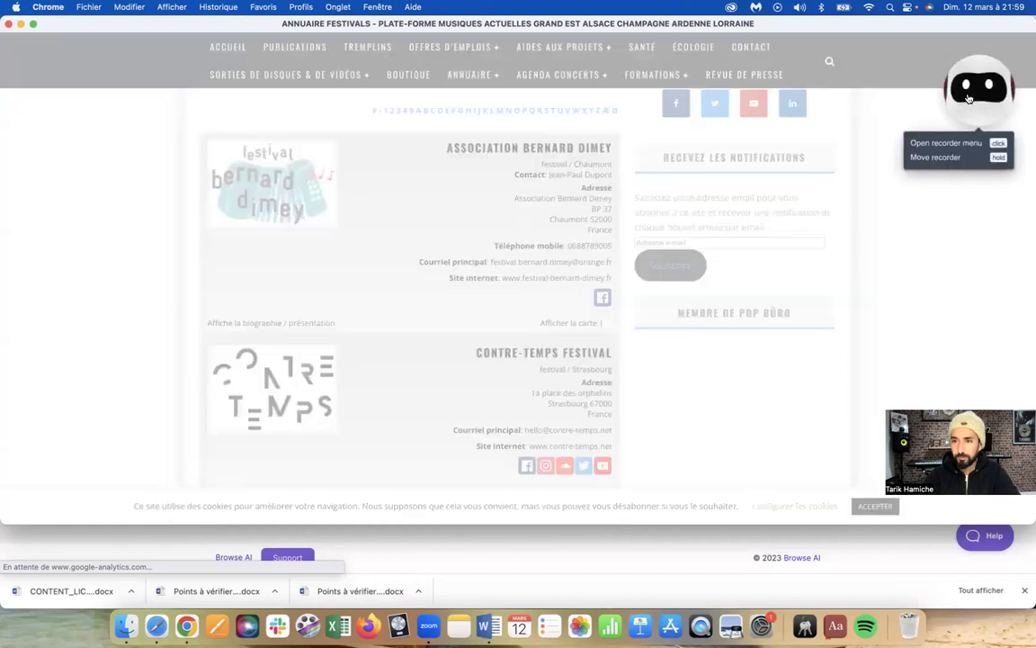
pyautogui.click(969, 97)
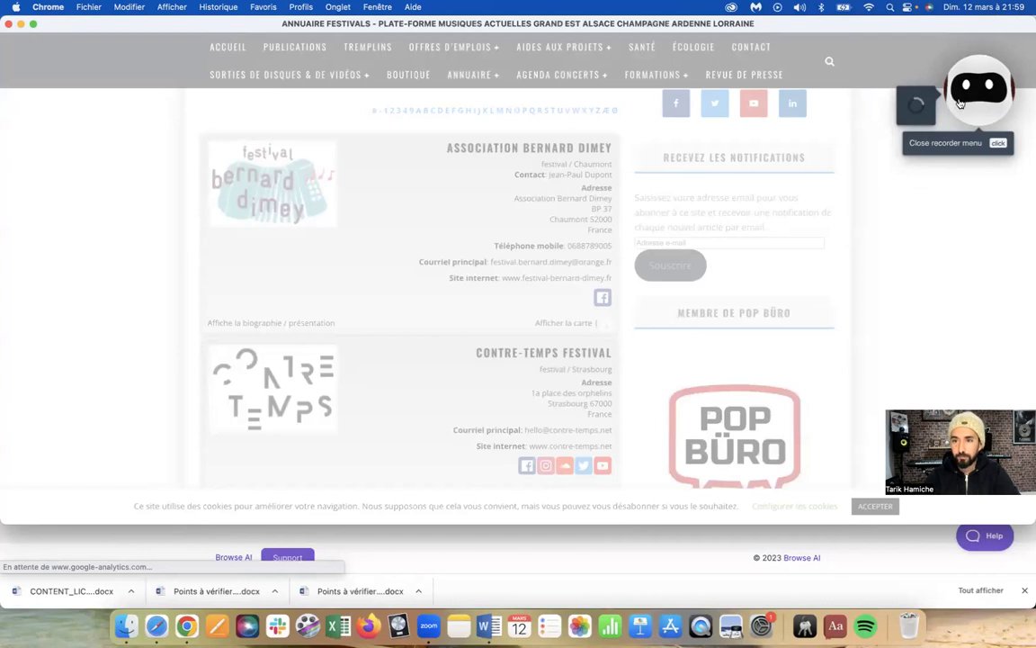
pyautogui.click(955, 103)
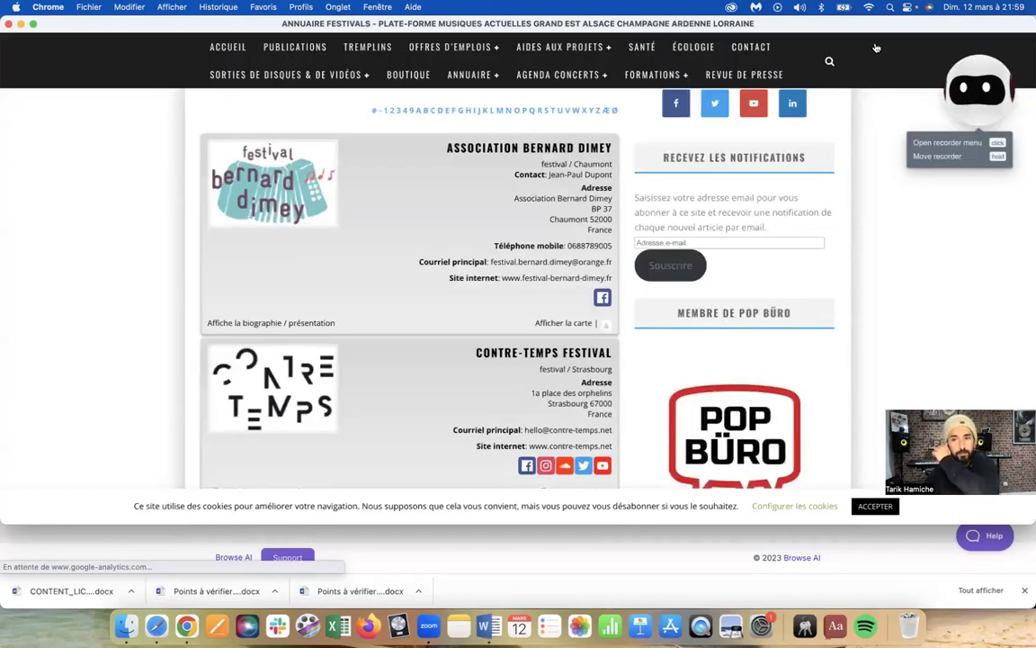
pyautogui.click(979, 87)
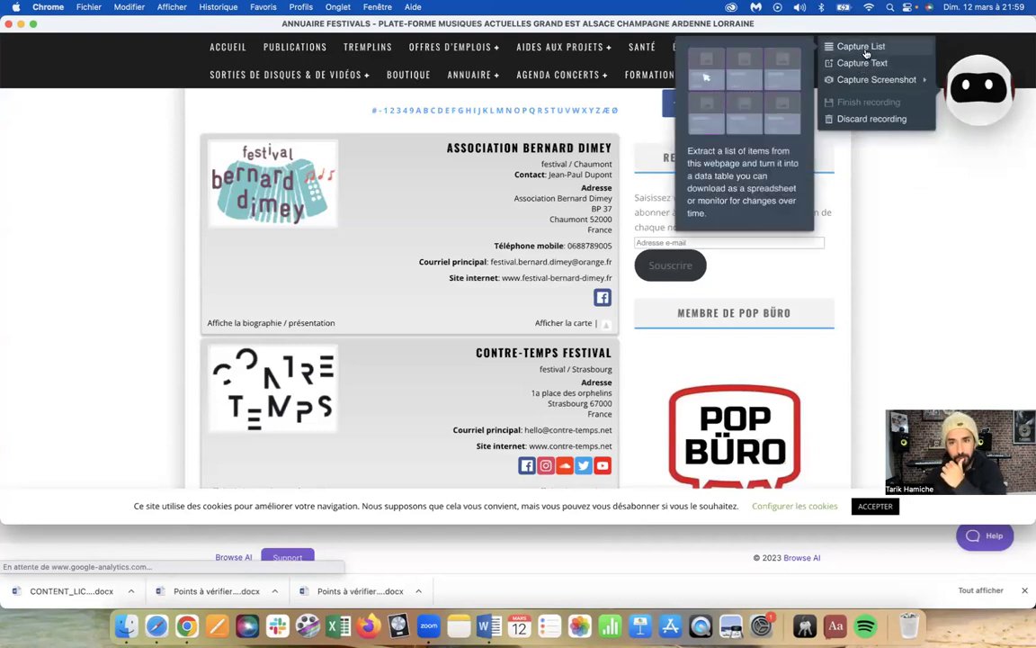
pyautogui.click(862, 49)
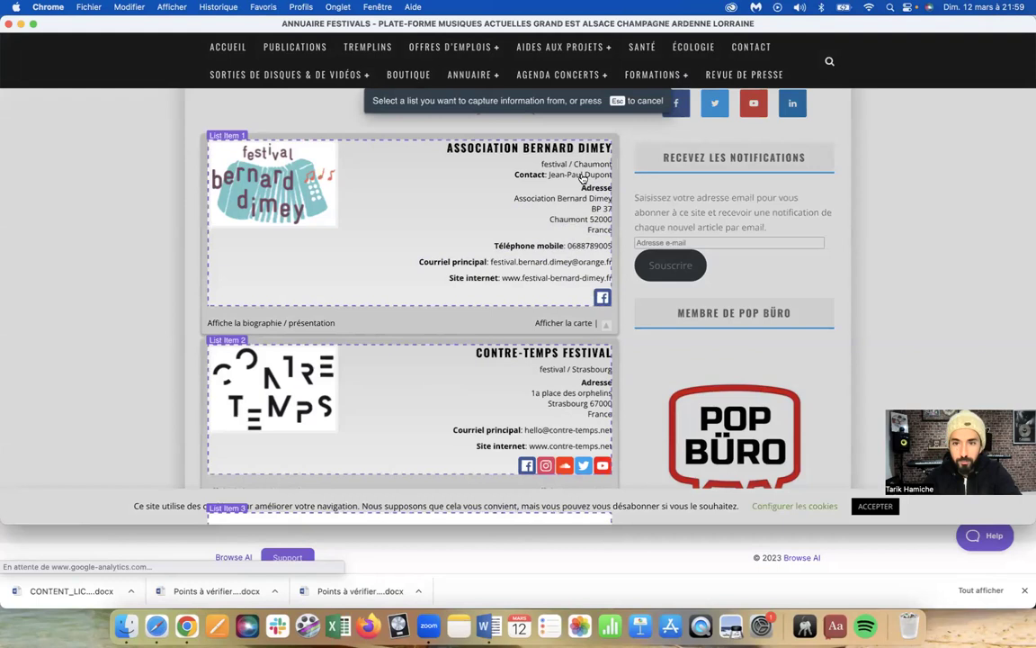
pyautogui.press('Escape')
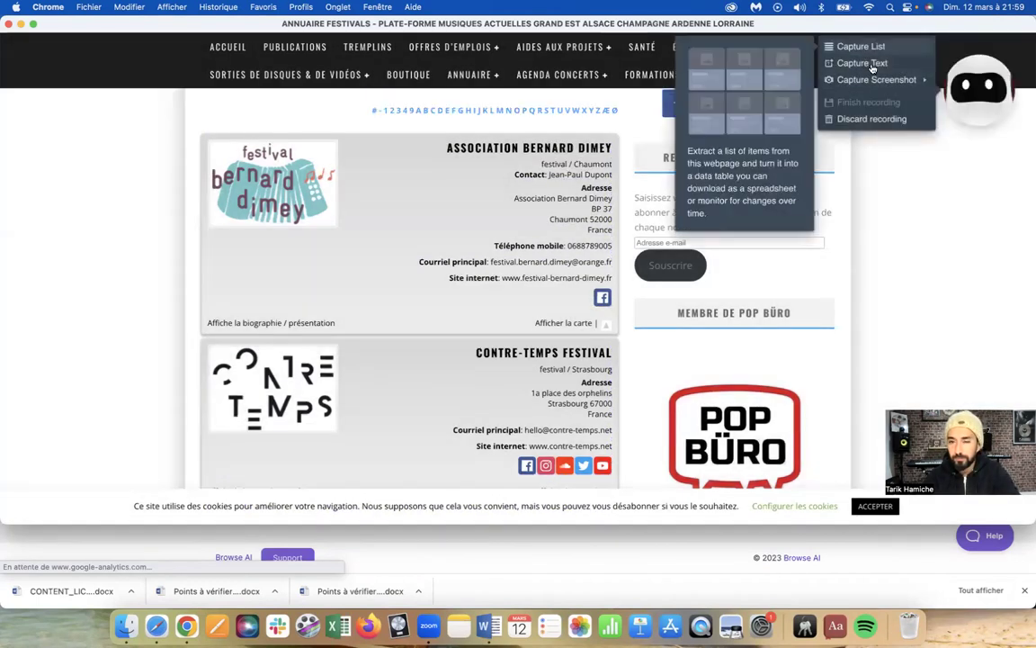
# With Capture Text, select the festival name, contact first name, surname and address as visible text
pyautogui.click(862, 63)
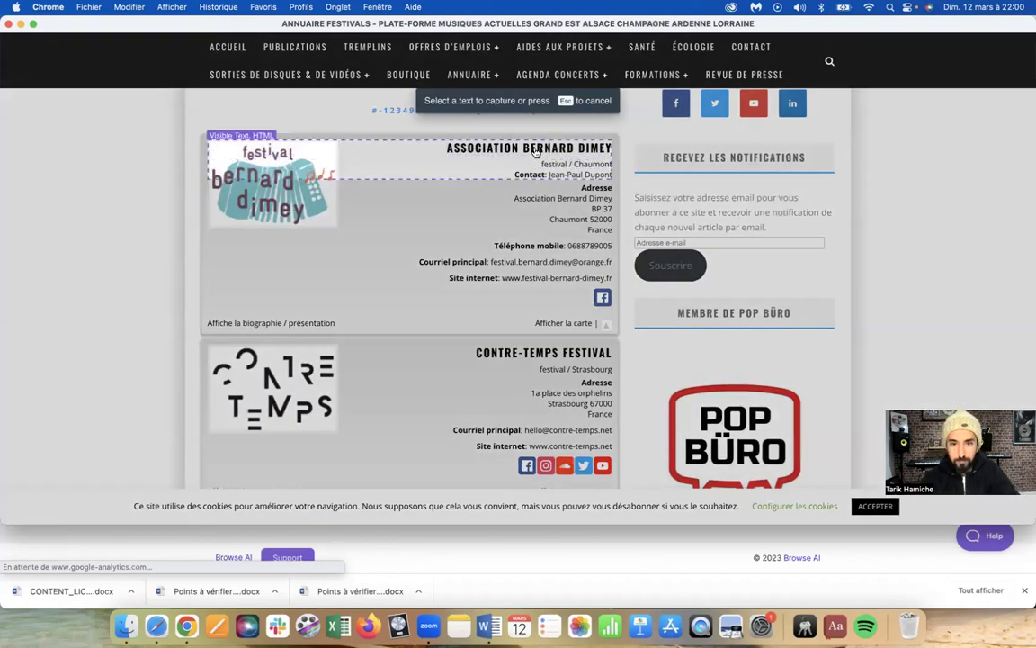
pyautogui.click(534, 152)
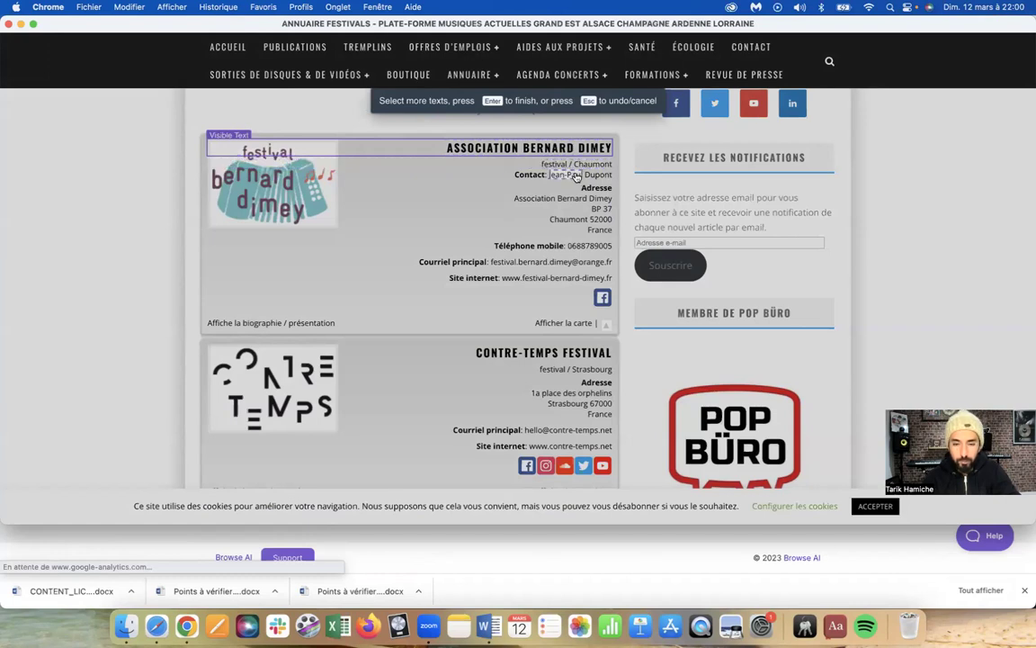
pyautogui.click(577, 177)
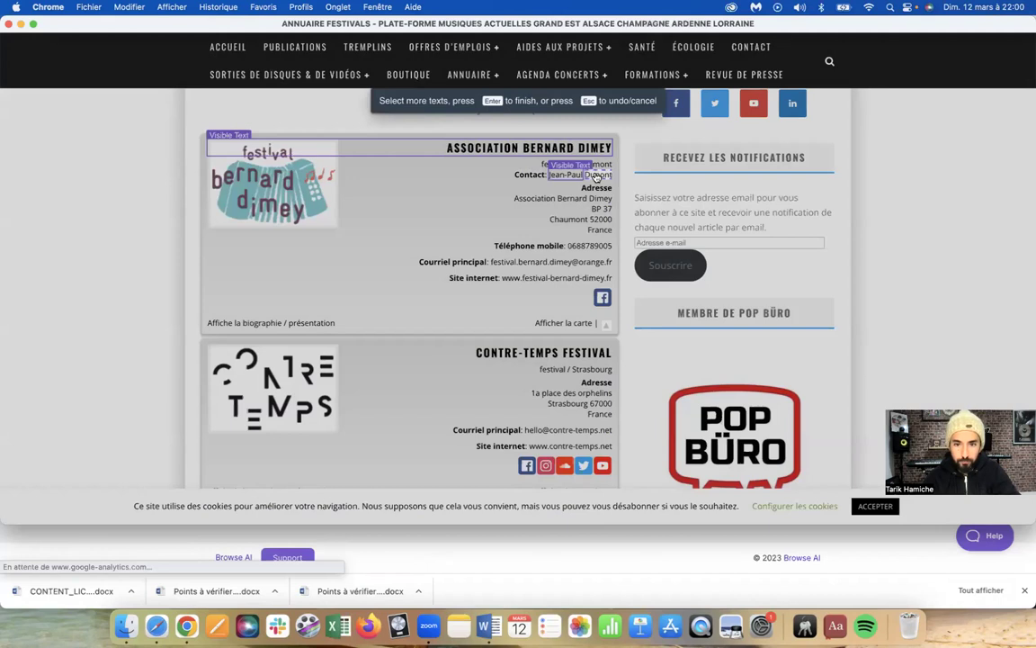
pyautogui.click(596, 176)
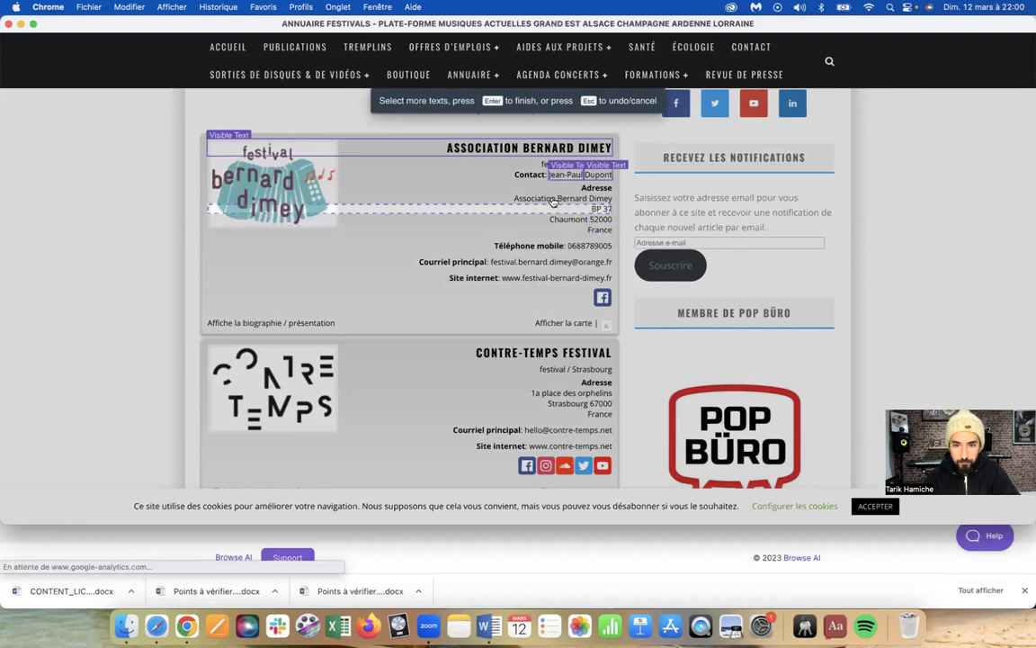
pyautogui.click(553, 199)
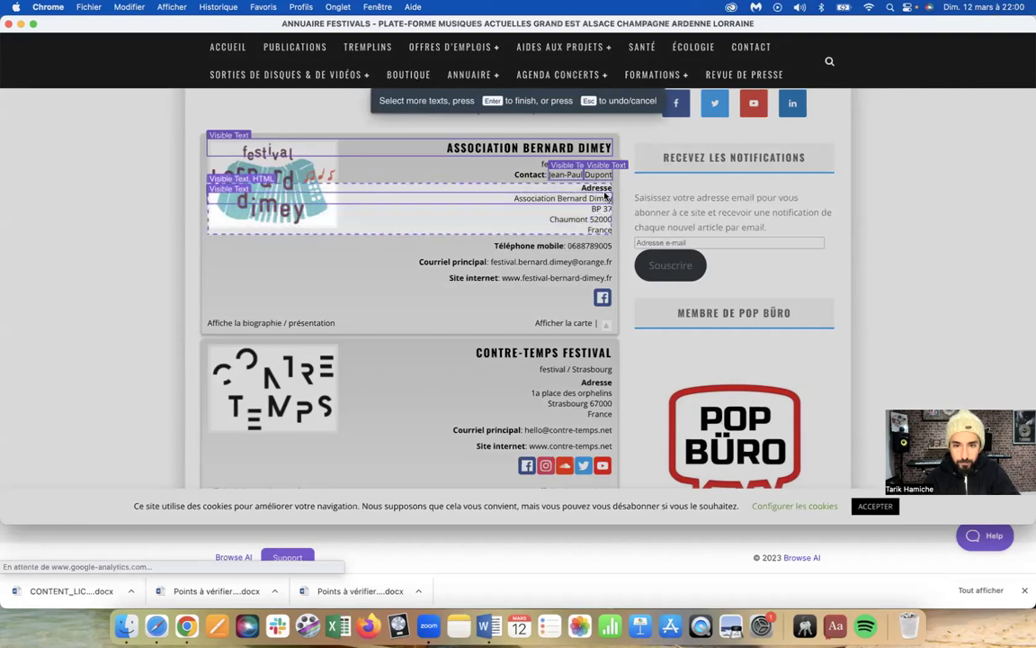
pyautogui.click(604, 196)
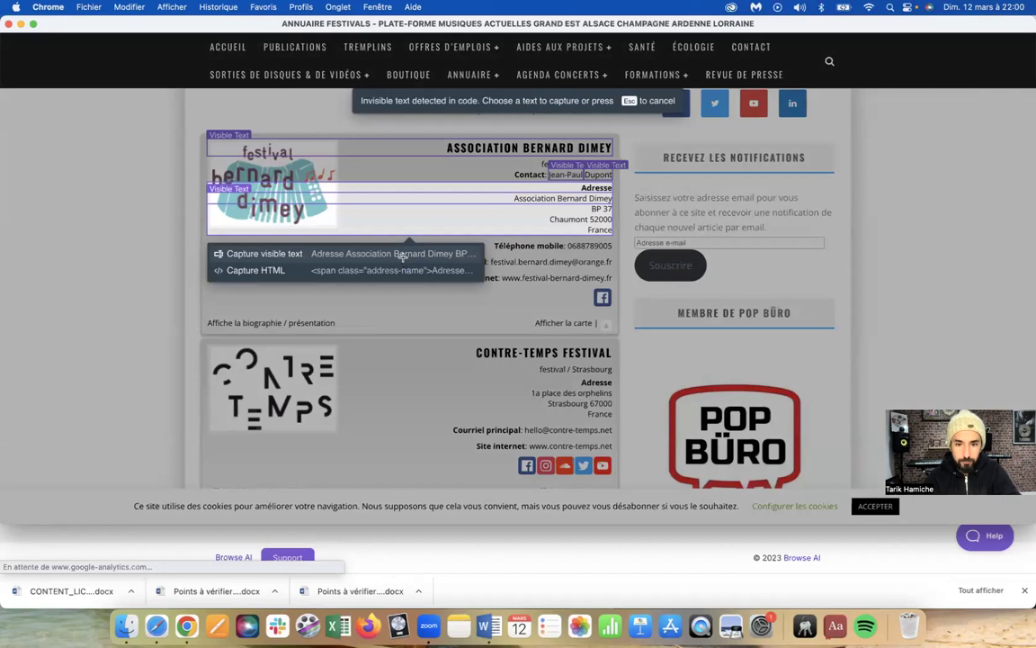
pyautogui.click(402, 256)
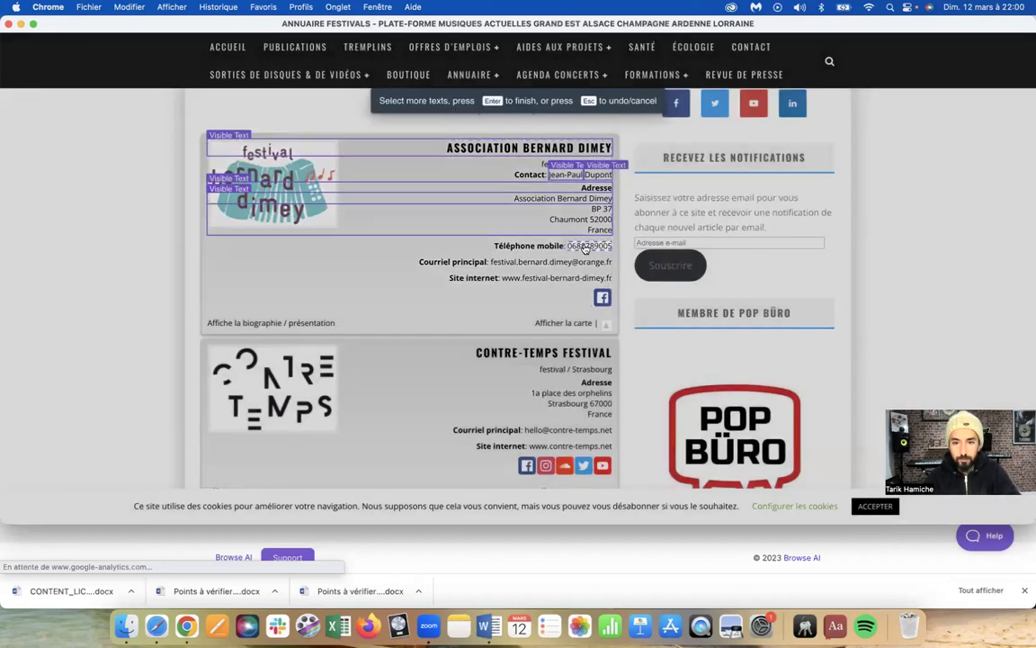
# Capture the mobile phone number, main email and website as visible text
pyautogui.click(584, 249)
pyautogui.click(502, 238)
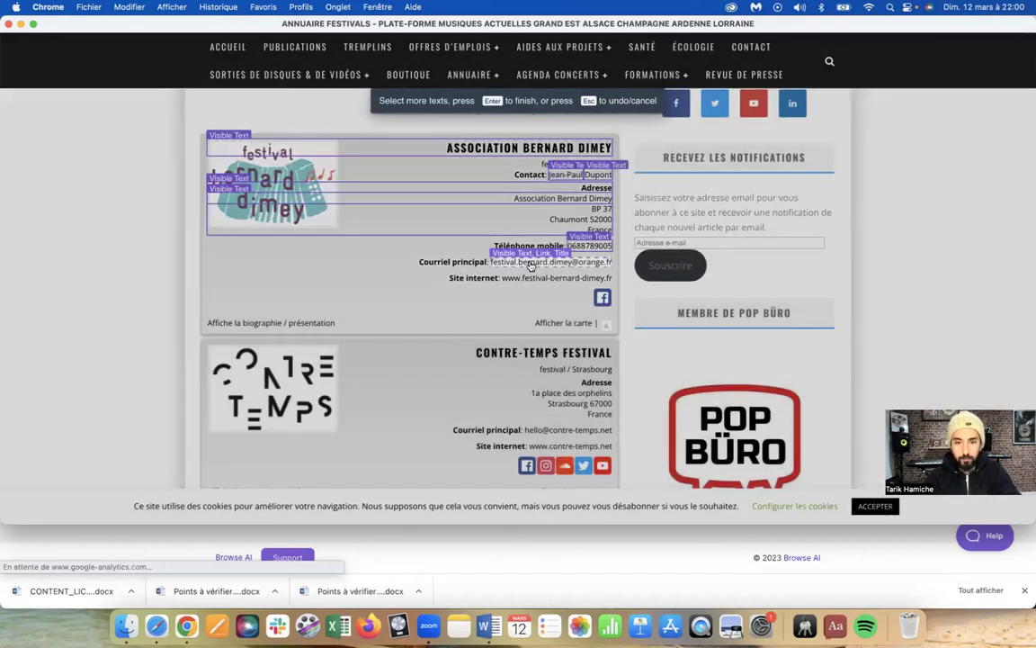
pyautogui.click(530, 263)
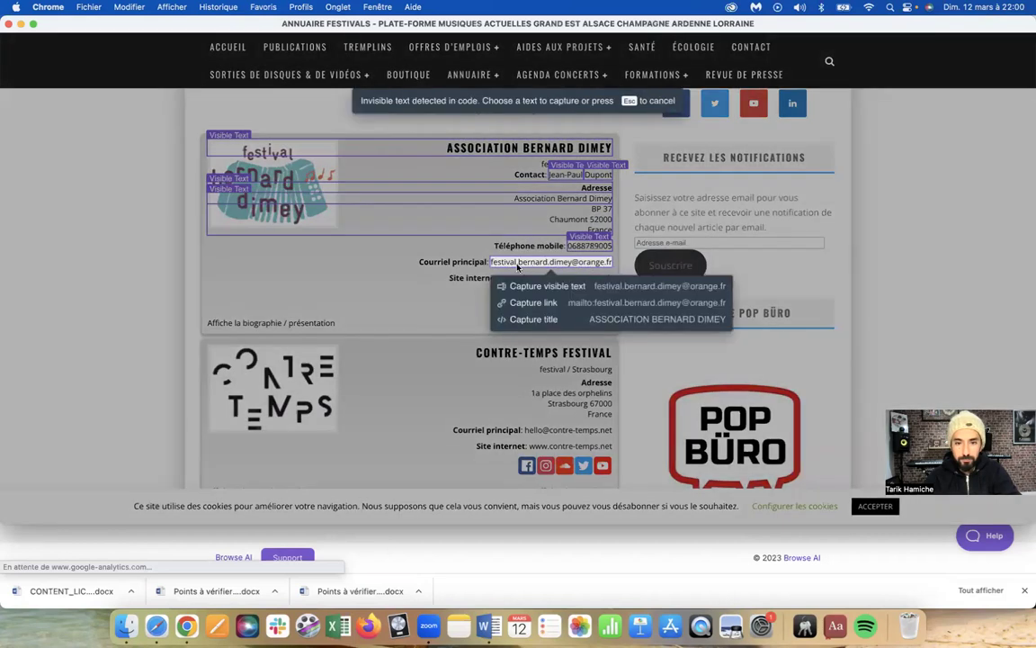
pyautogui.click(614, 286)
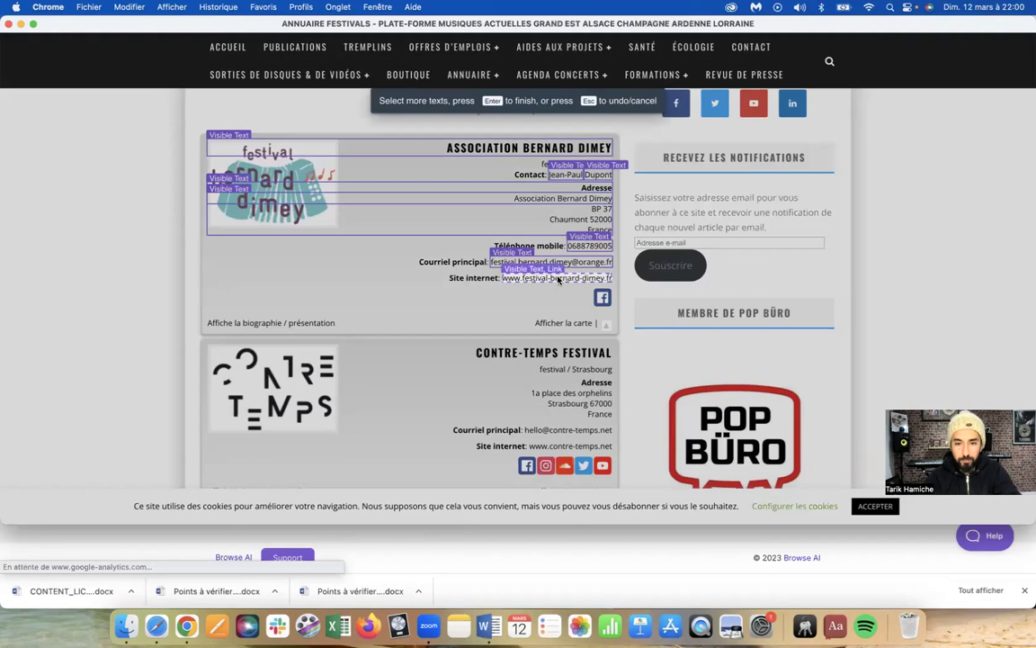
pyautogui.click(568, 281)
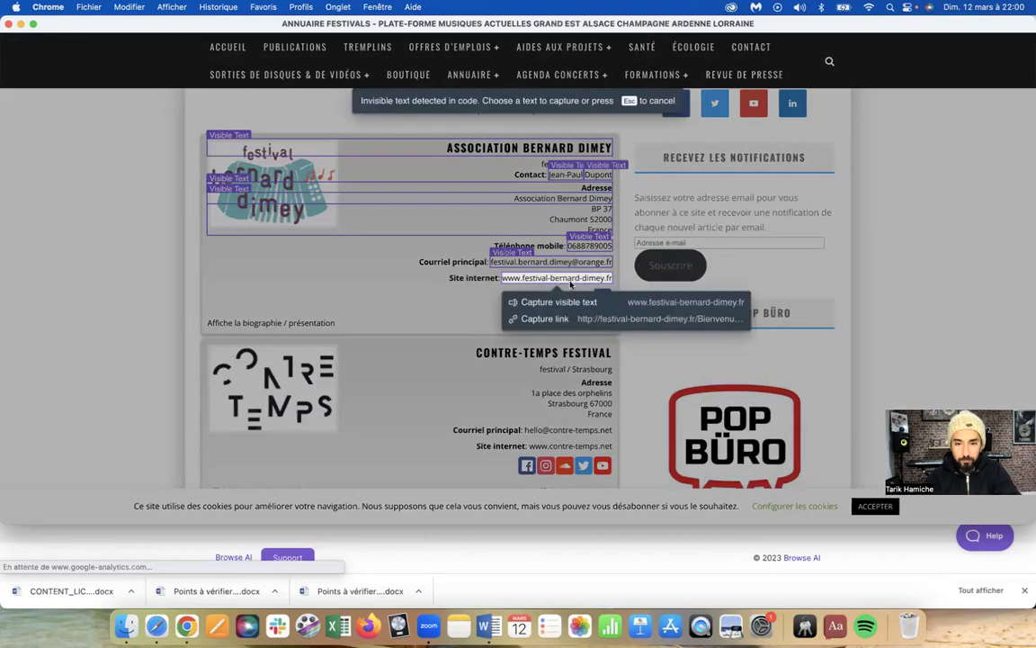
pyautogui.click(654, 300)
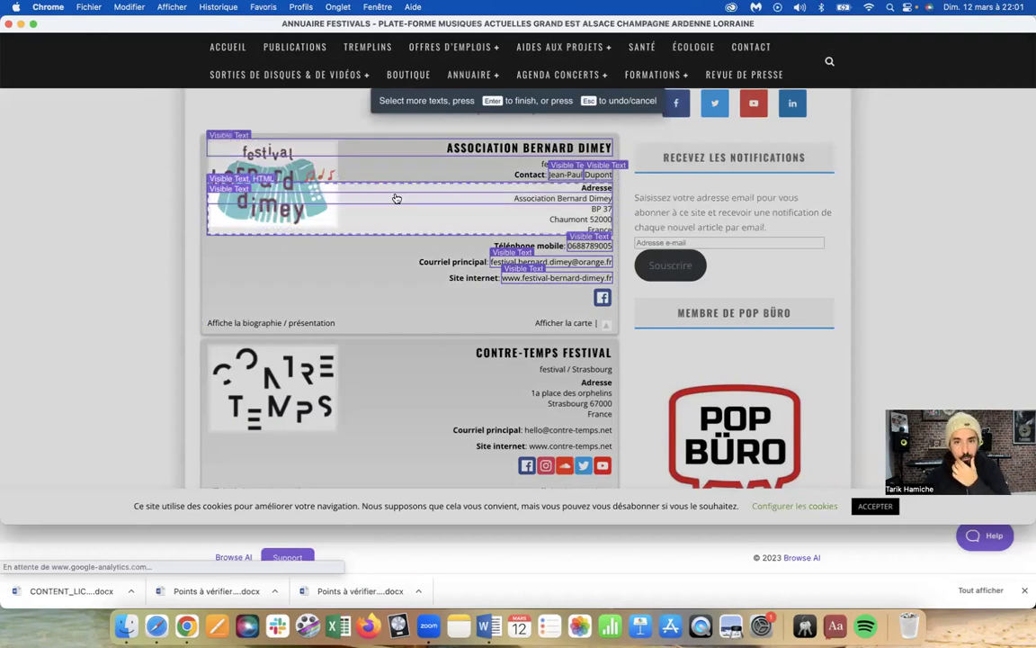
# Label the festival name field 'Nom du Festival'
pyautogui.press('Return')
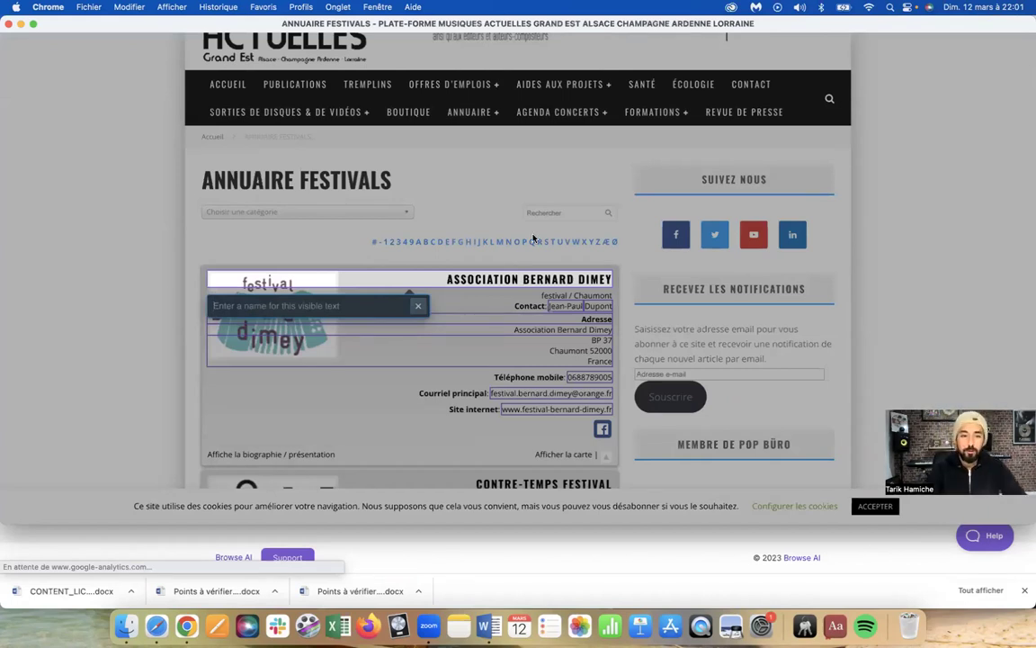
pyautogui.write('Nom du festival')
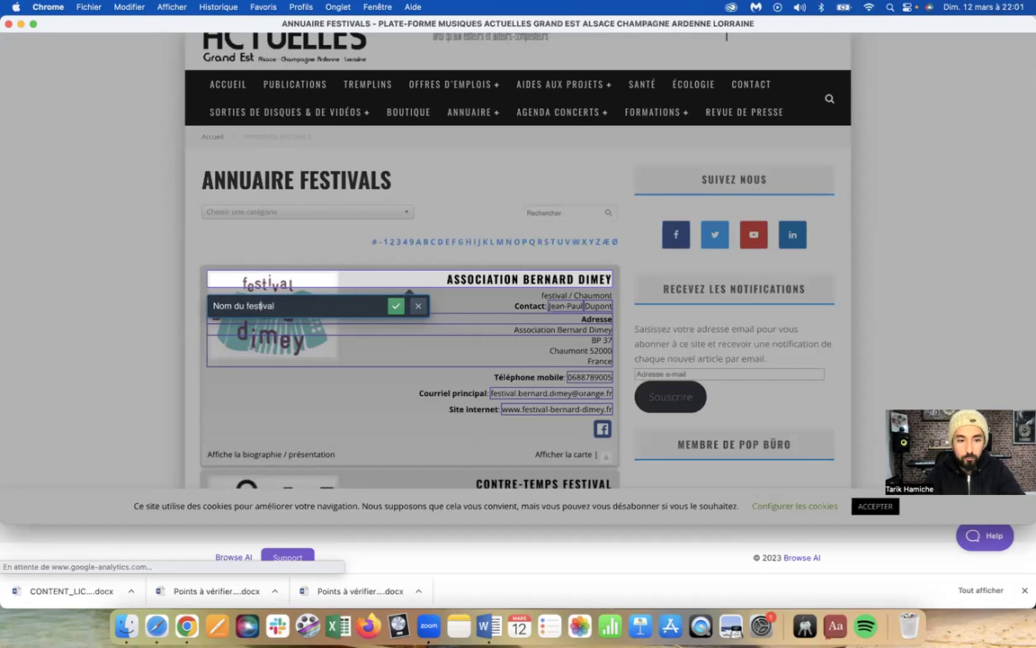
pyautogui.press('BackSpace')
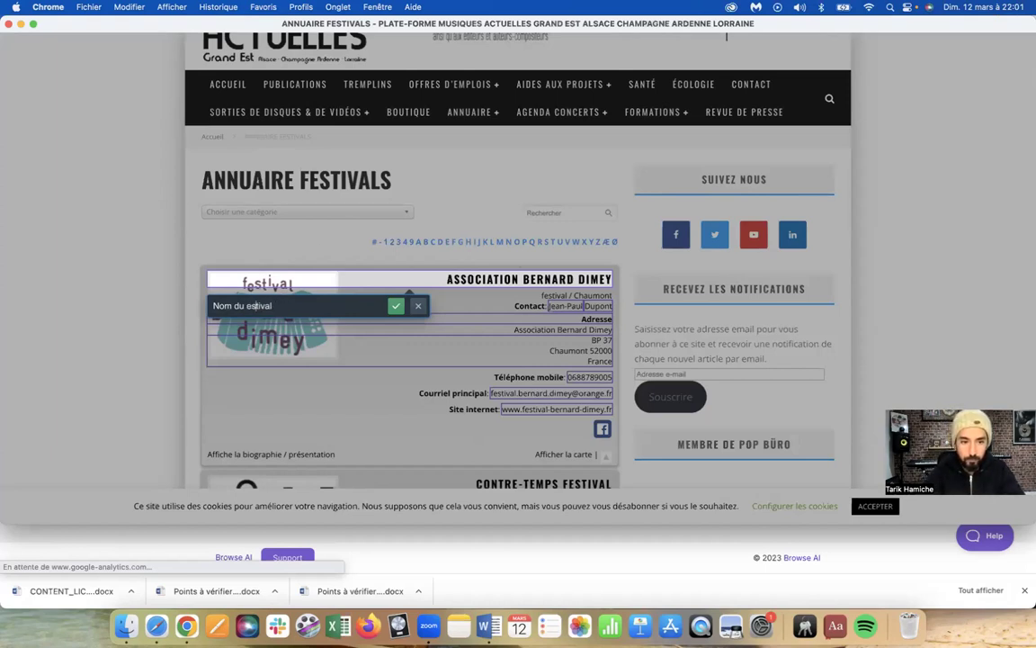
pyautogui.write('F')
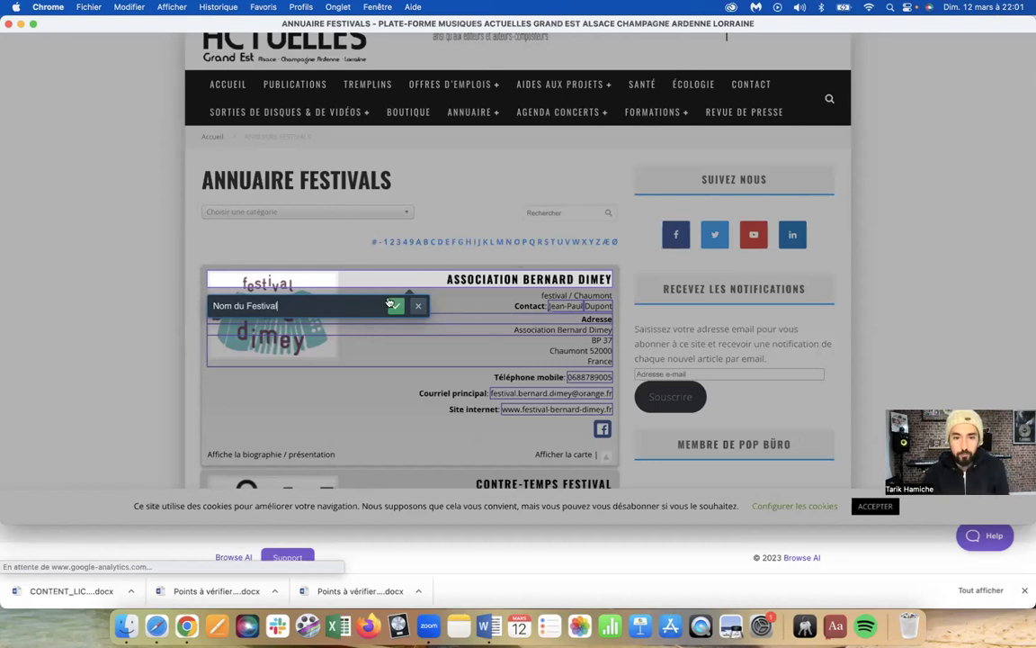
pyautogui.click(395, 306)
# Label the contact's first name 'Prenom' and last name 'Nom'
pyautogui.click(581, 306)
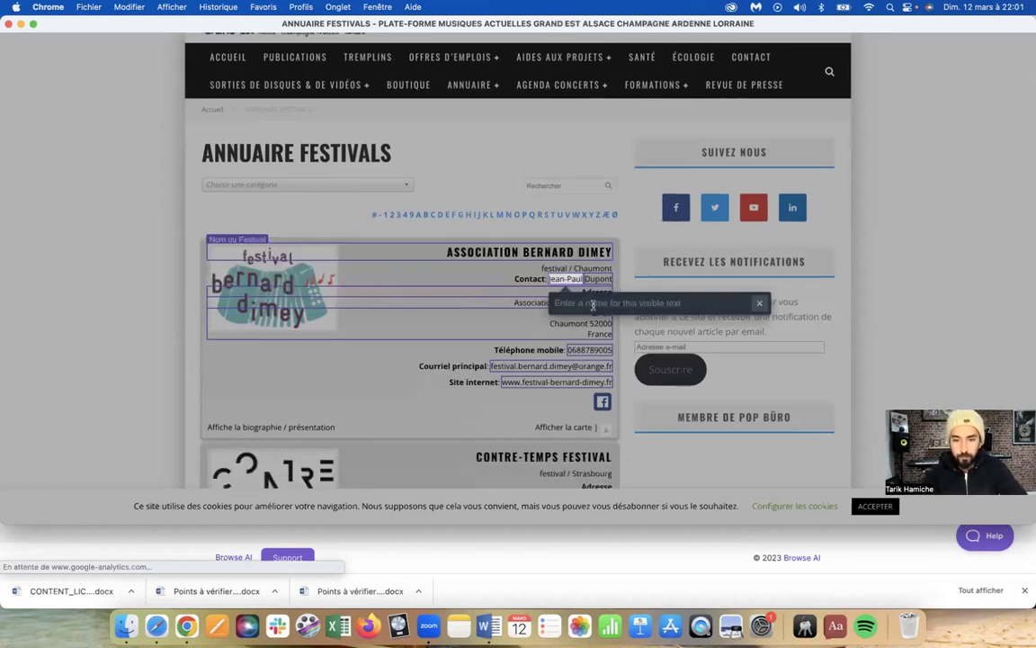
pyautogui.write('Prénom')
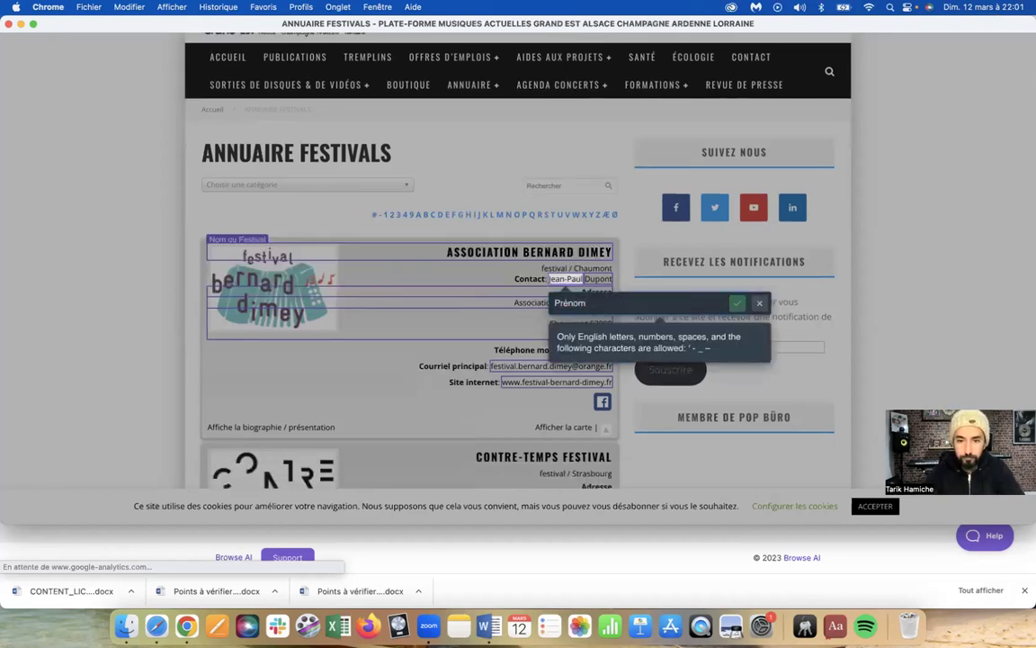
pyautogui.press('BackSpace')
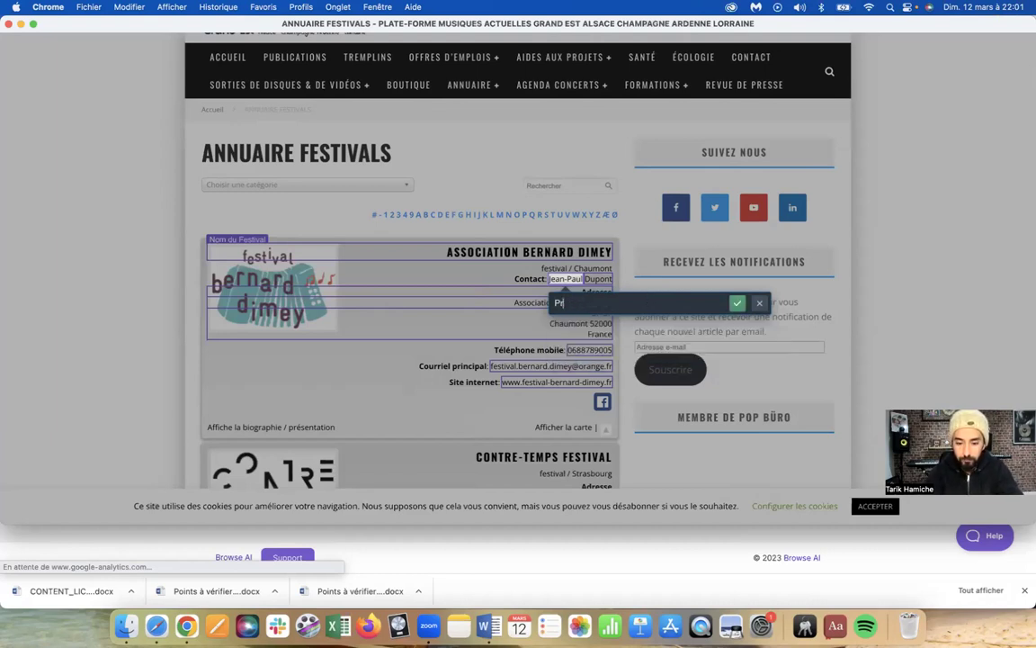
pyautogui.click(733, 305)
pyautogui.click(597, 279)
pyautogui.write('Nom')
pyautogui.press('Return')
# Label the address line 'Adresse' and the full address block 'Adresse Postale'
pyautogui.click(607, 302)
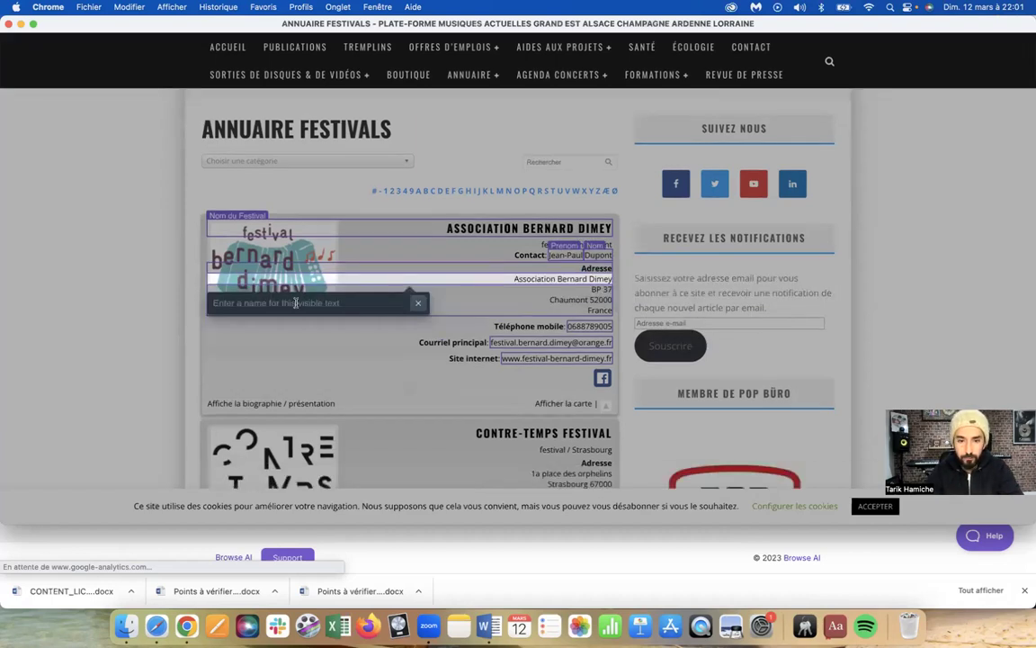
pyautogui.click(295, 302)
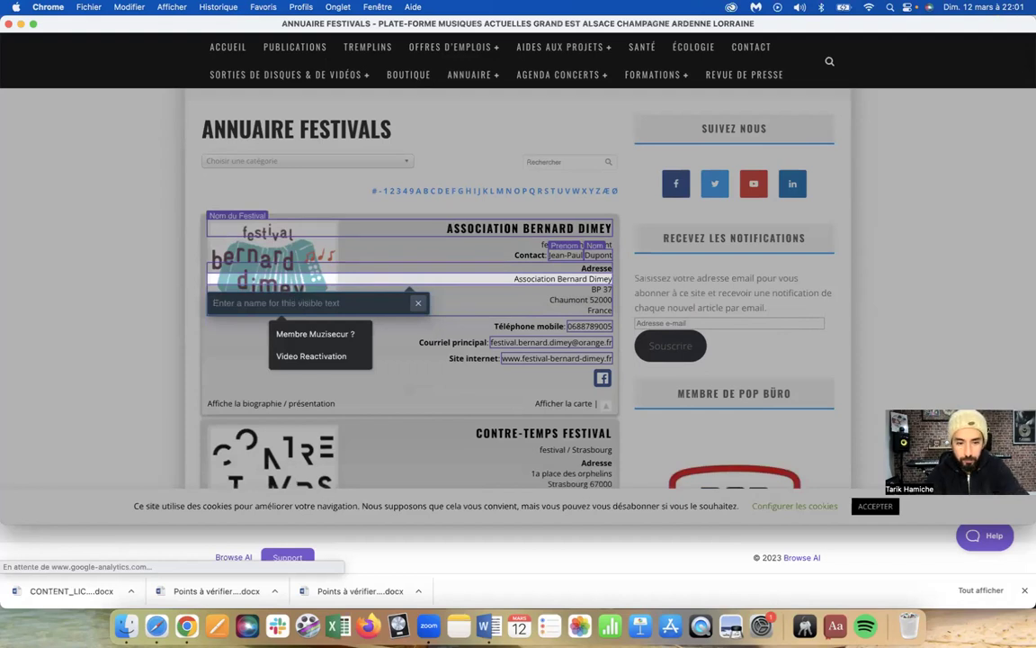
pyautogui.write('Adresse')
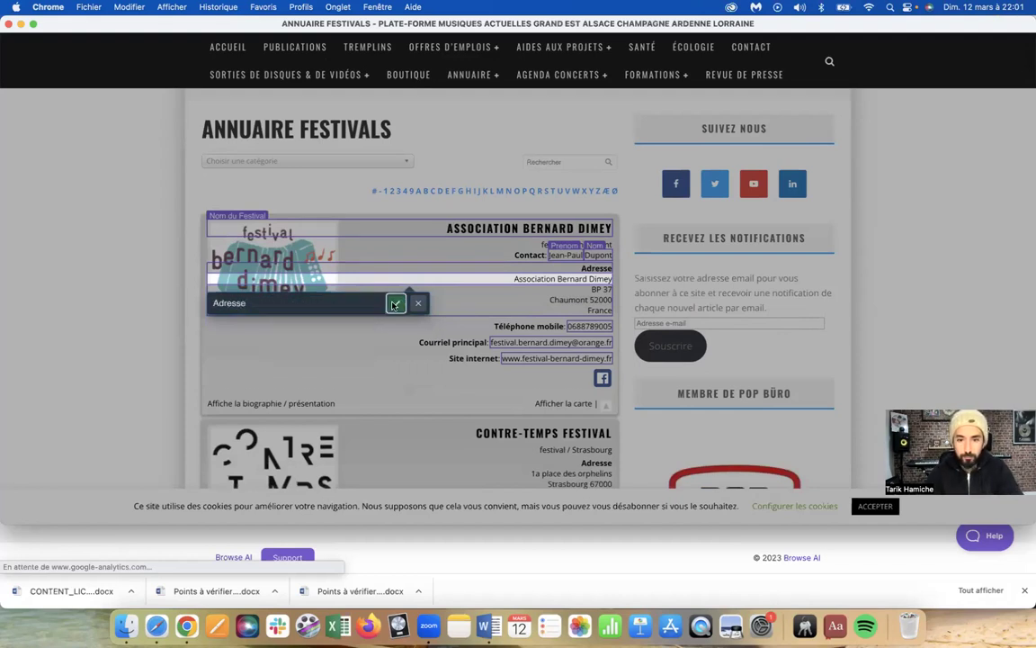
pyautogui.click(396, 303)
pyautogui.click(281, 322)
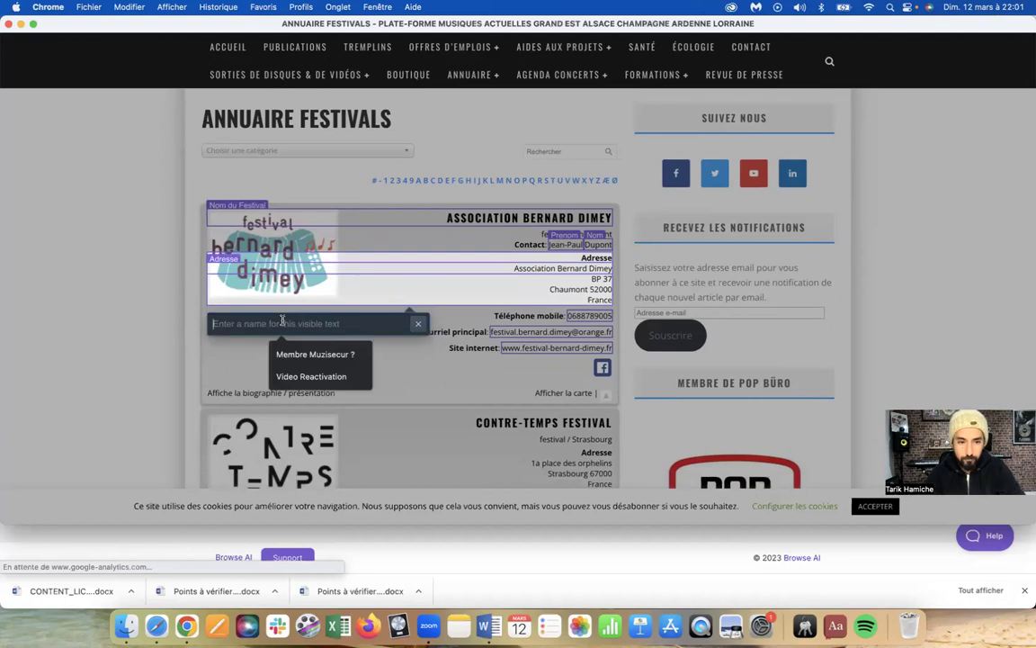
pyautogui.write('Adresse Postale')
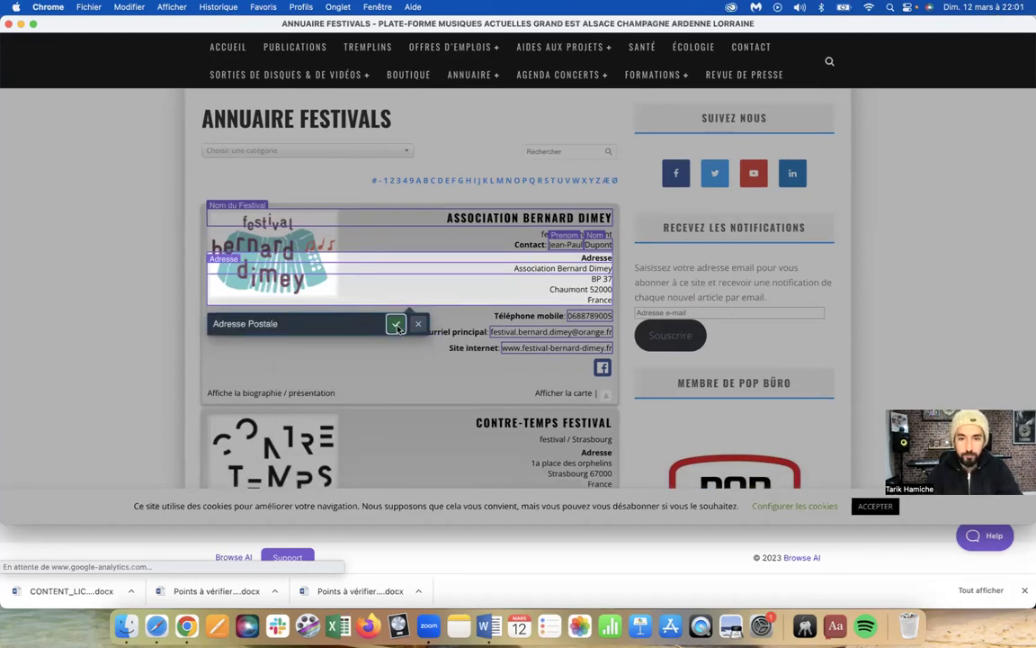
pyautogui.press('Return')
# Label the phone 'Numero de Telephone', the email 'Email' and the website 'Site Web'
pyautogui.click(610, 303)
pyautogui.write('N')
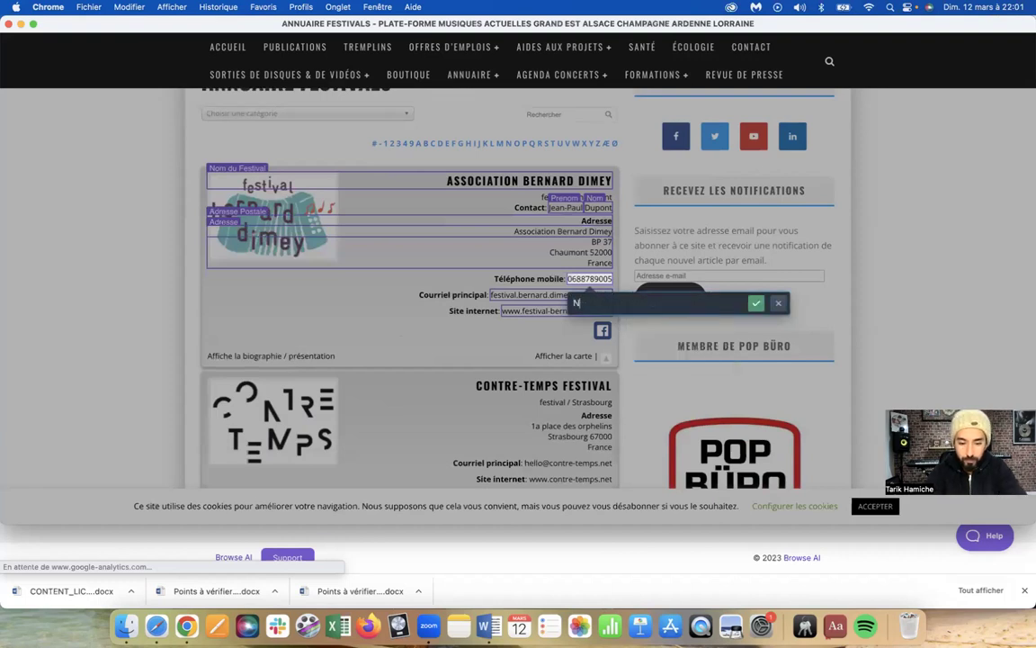
pyautogui.write('umero de Telephone')
pyautogui.press('Return')
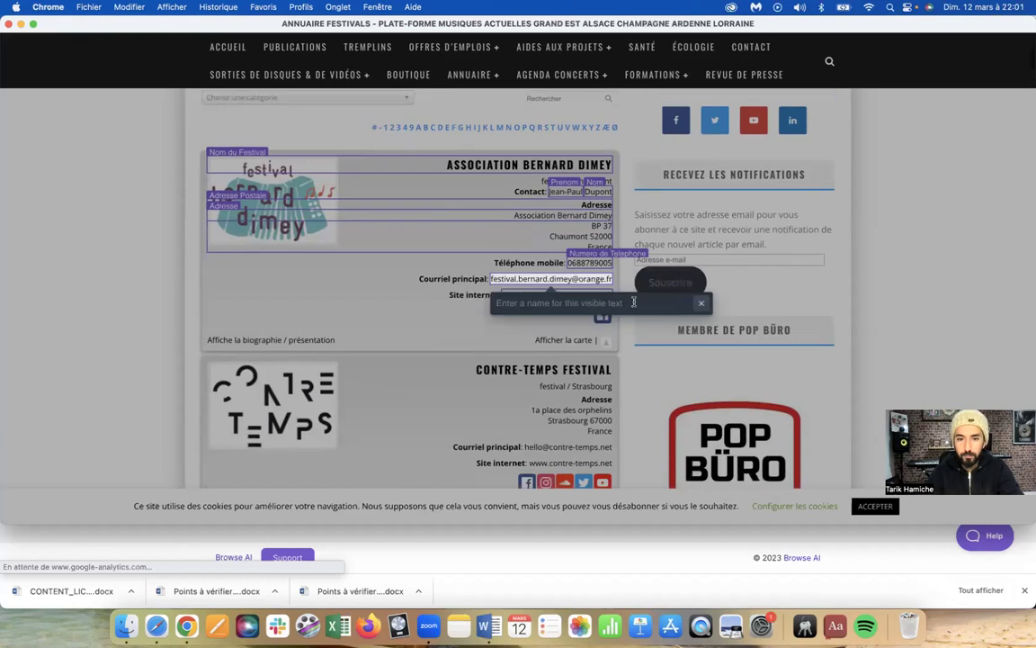
pyautogui.click(540, 303)
pyautogui.write('Em')
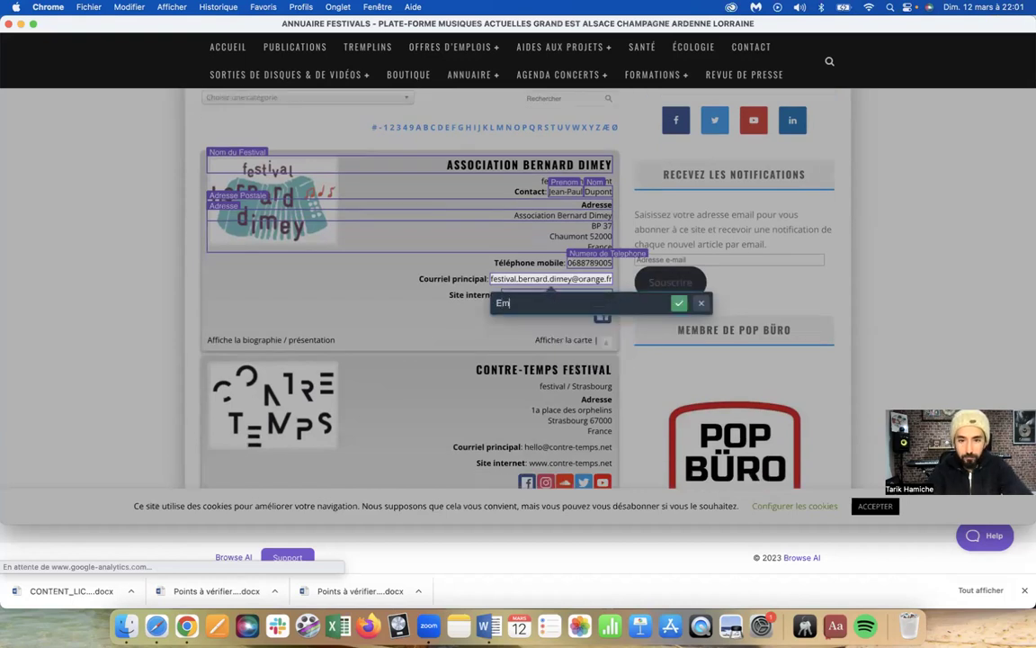
pyautogui.write('ail')
pyautogui.click(679, 303)
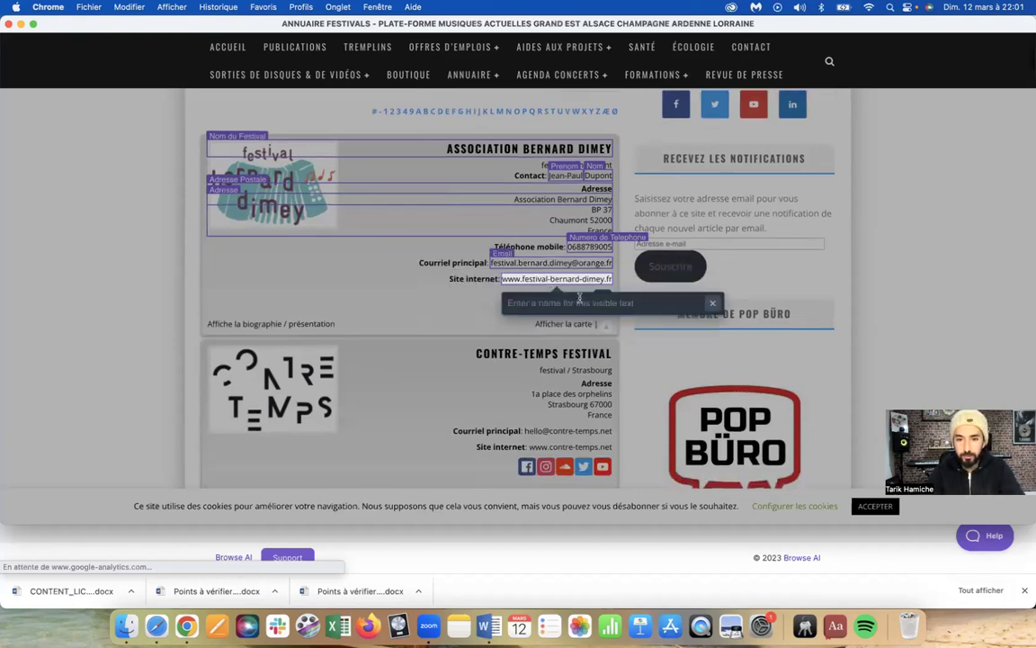
pyautogui.write('te Web')
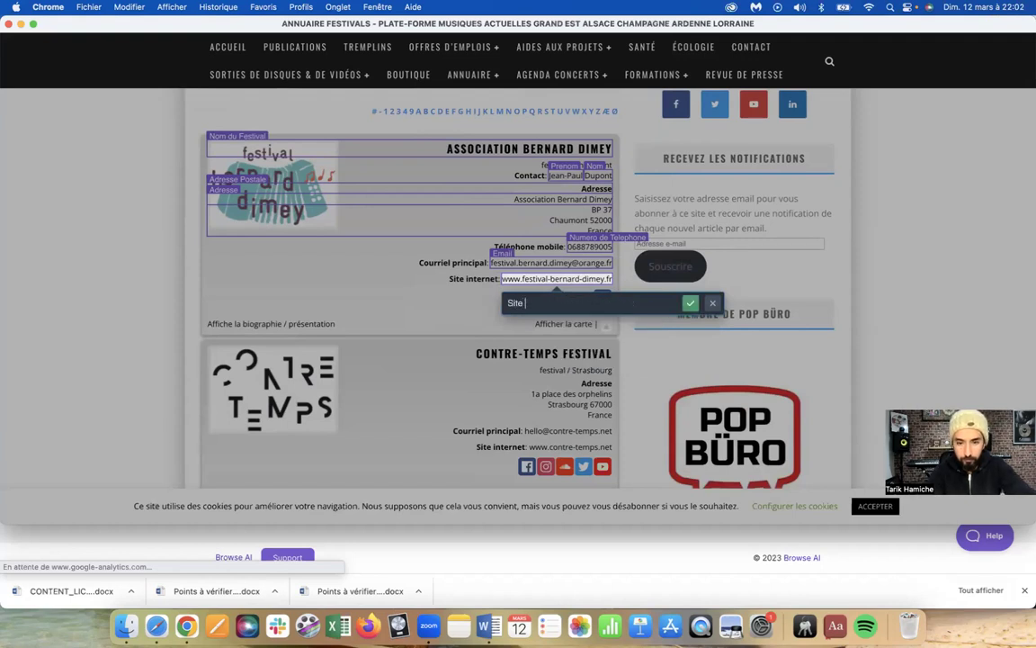
pyautogui.click(690, 303)
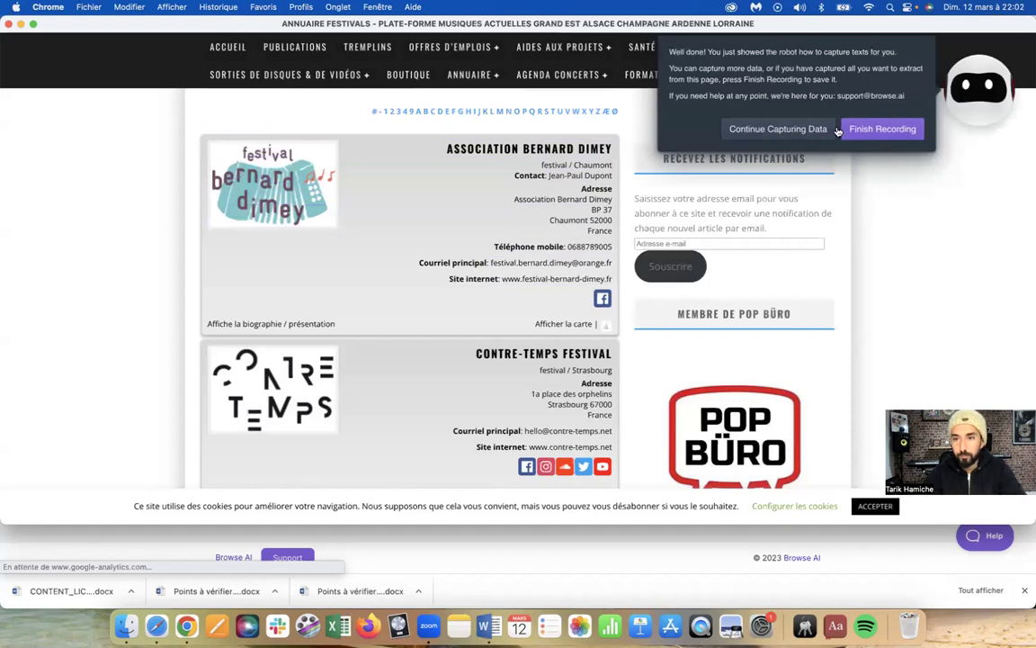
# Finish the recording and save the robot as 'Extract data from ANNUAIRE FESTIVALS…'
pyautogui.click(884, 130)
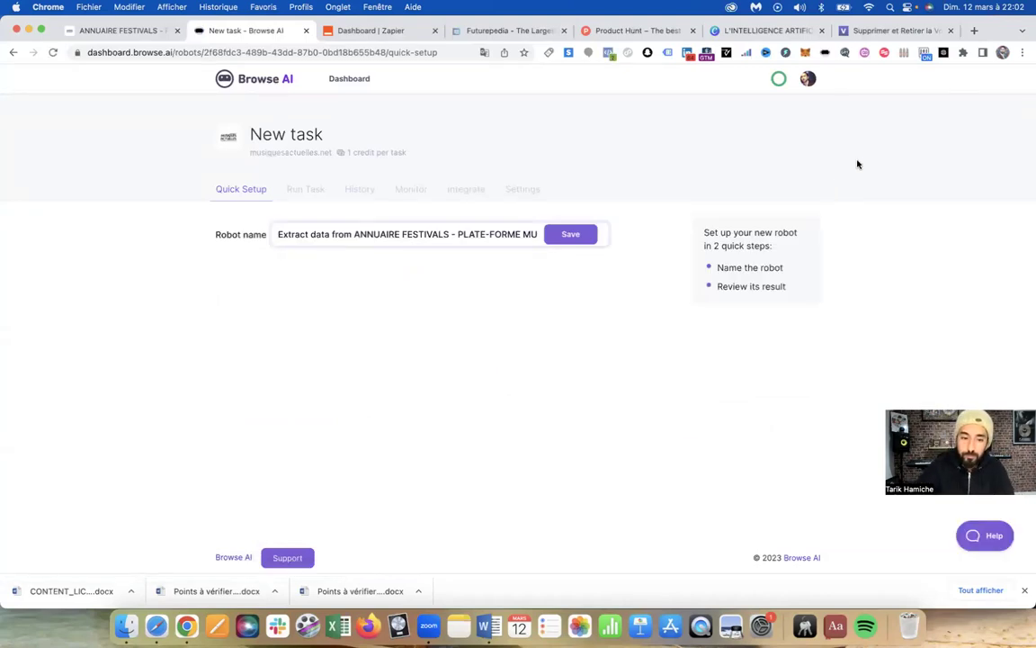
pyautogui.click(569, 236)
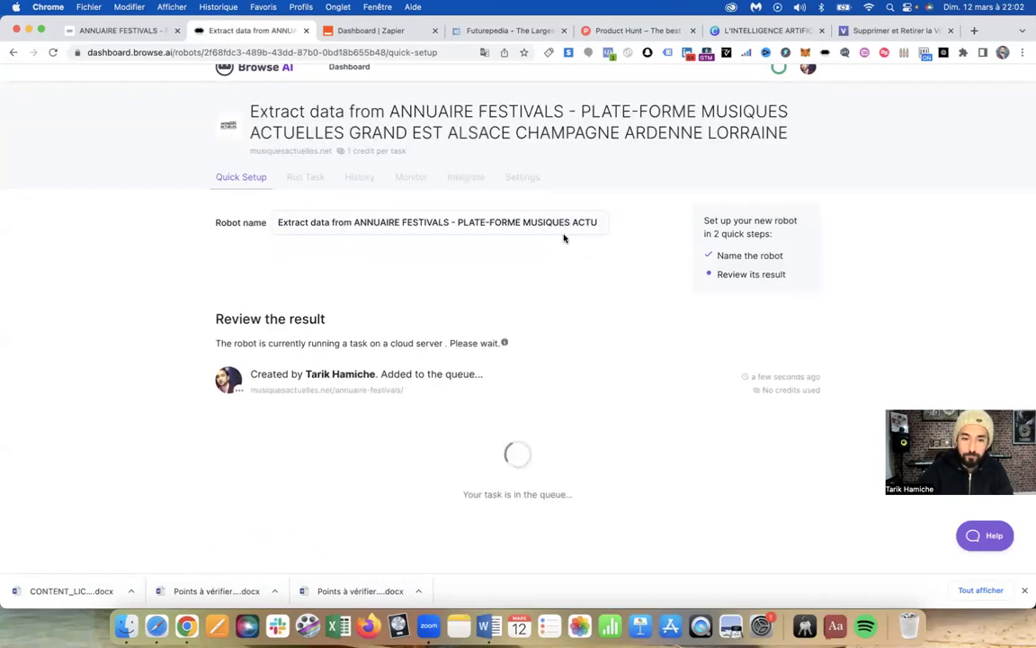
# Review the run's eight captured texts, then switch to the festival directory tab
pyautogui.scroll(-1, 569, 267)
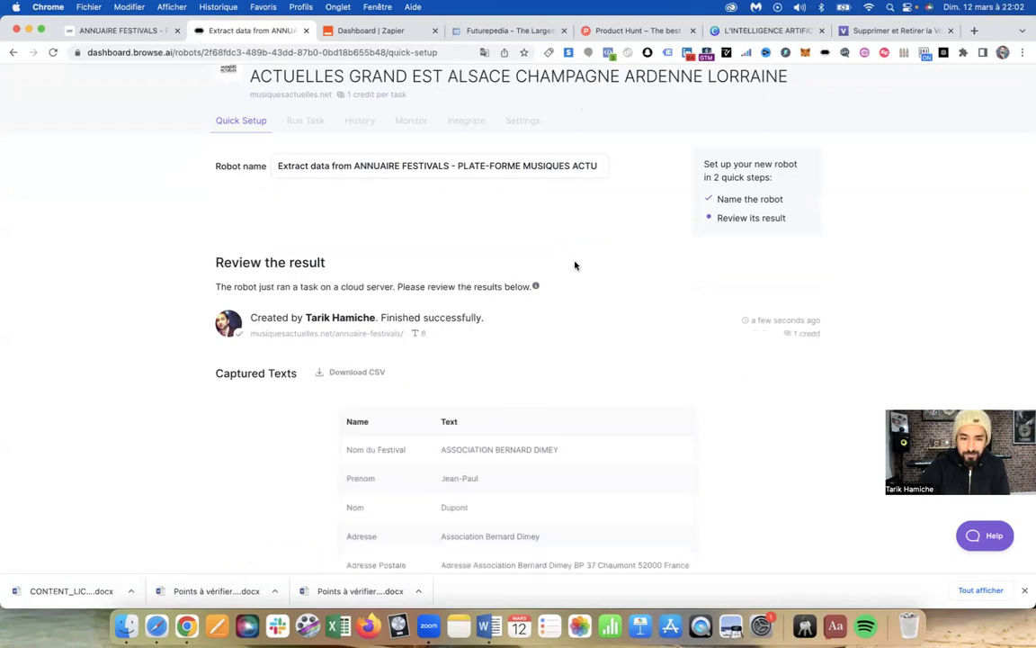
pyautogui.scroll(-5, 581, 270)
pyautogui.scroll(3, 580, 270)
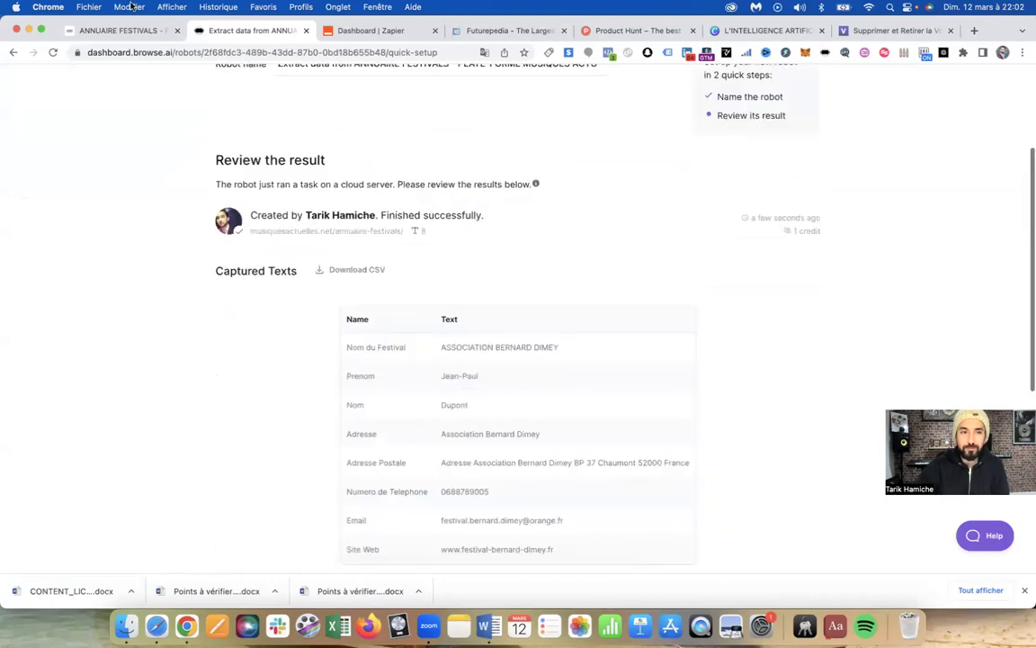
pyautogui.click(140, 31)
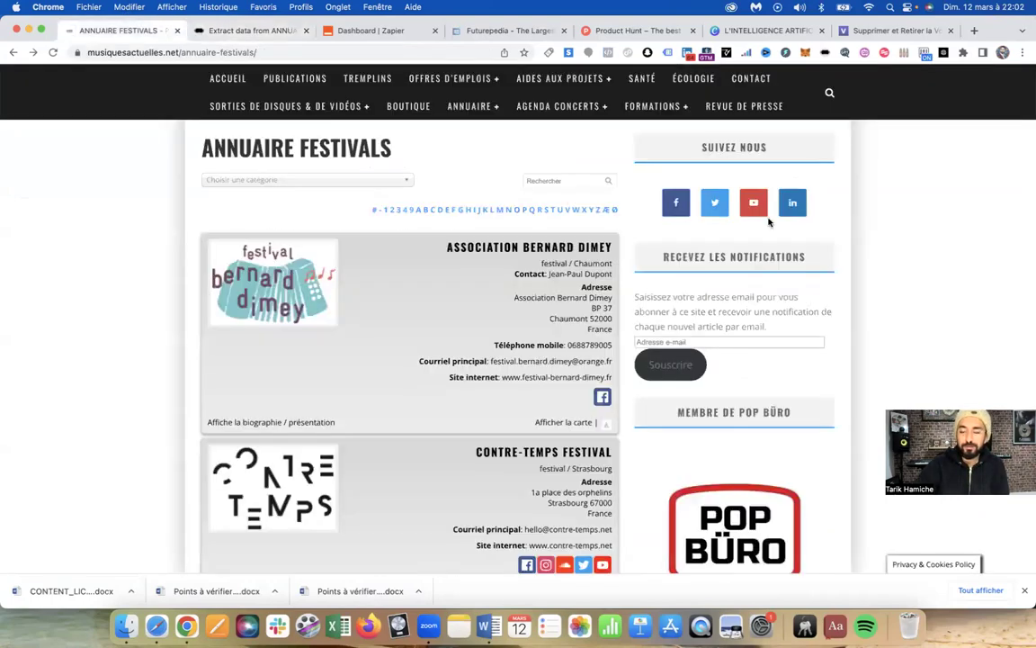
# Return to the New Custom Data Extractor, confirm the annuaire-festivals origin URL, and start recording
pyautogui.click(236, 31)
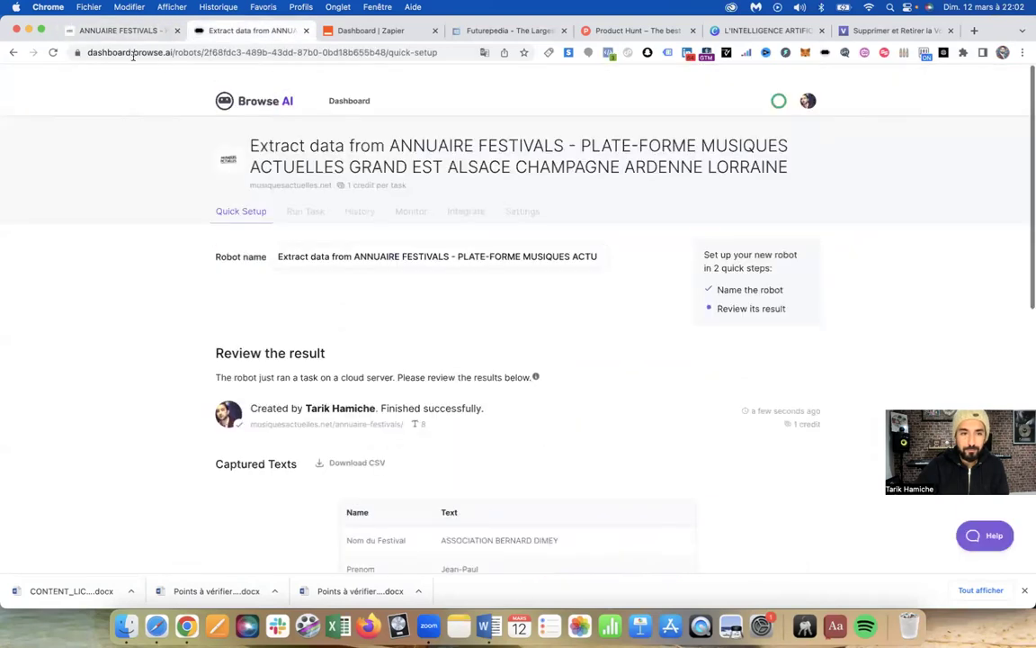
pyautogui.click(13, 53)
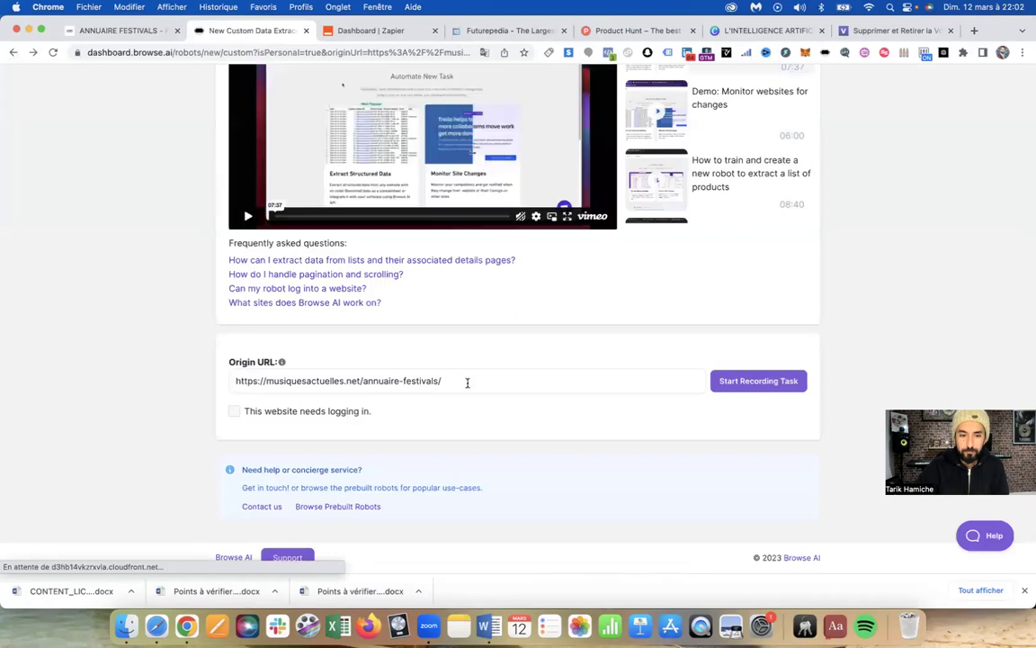
pyautogui.click(467, 385)
pyautogui.click(747, 380)
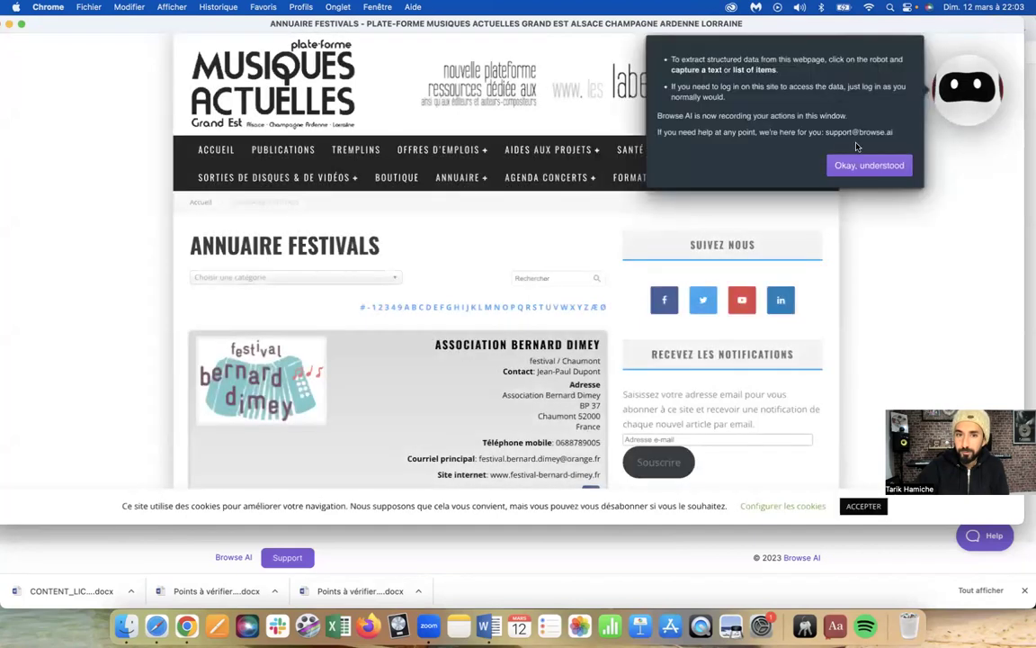
# Start a list capture and pick the first festival card's contact entries as the list
pyautogui.click(863, 164)
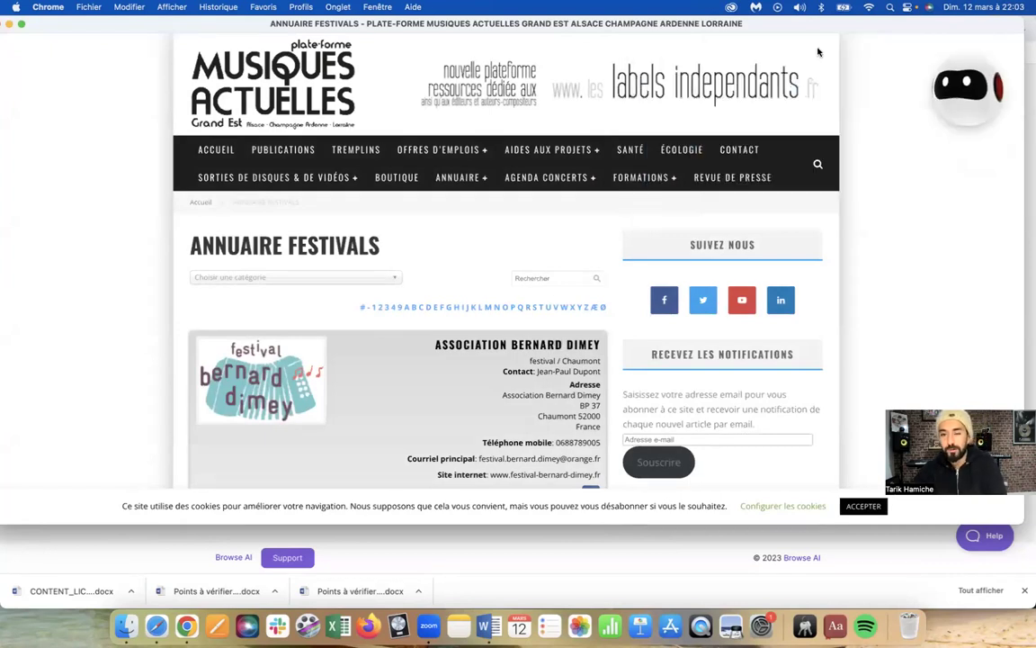
pyautogui.click(952, 98)
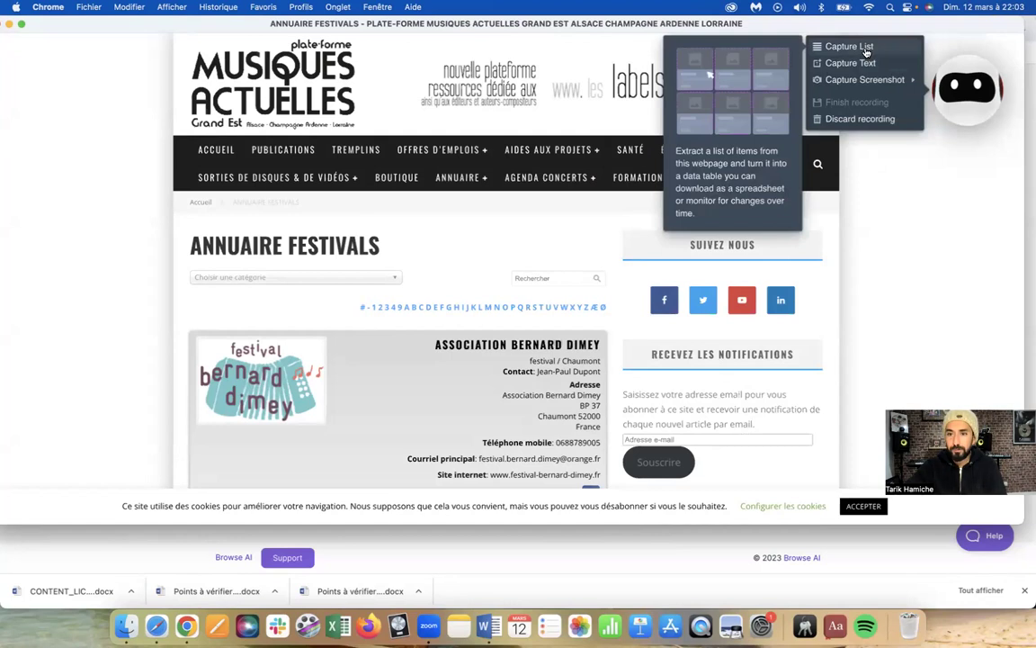
pyautogui.scroll(-3, 441, 216)
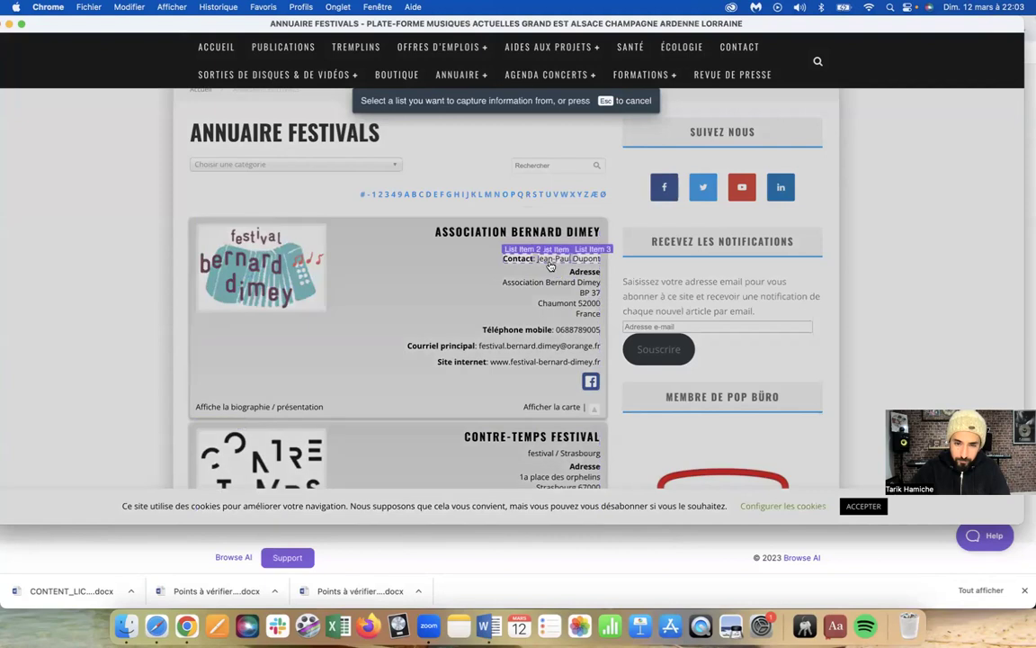
pyautogui.click(550, 260)
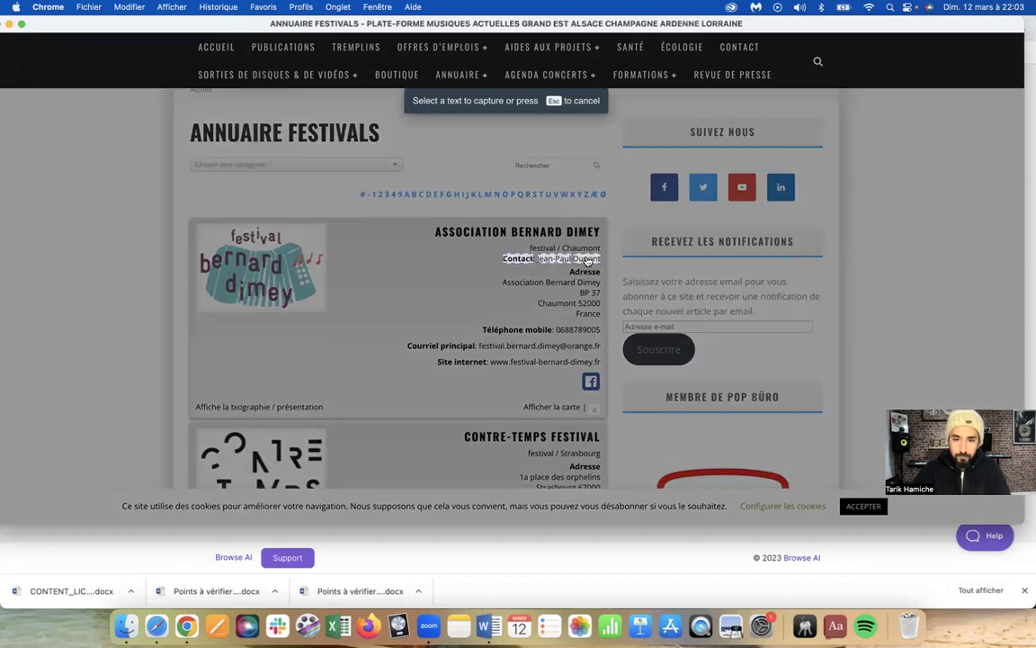
# Capture the contact line as a field named Prenom in a list named Contact
pyautogui.click(585, 260)
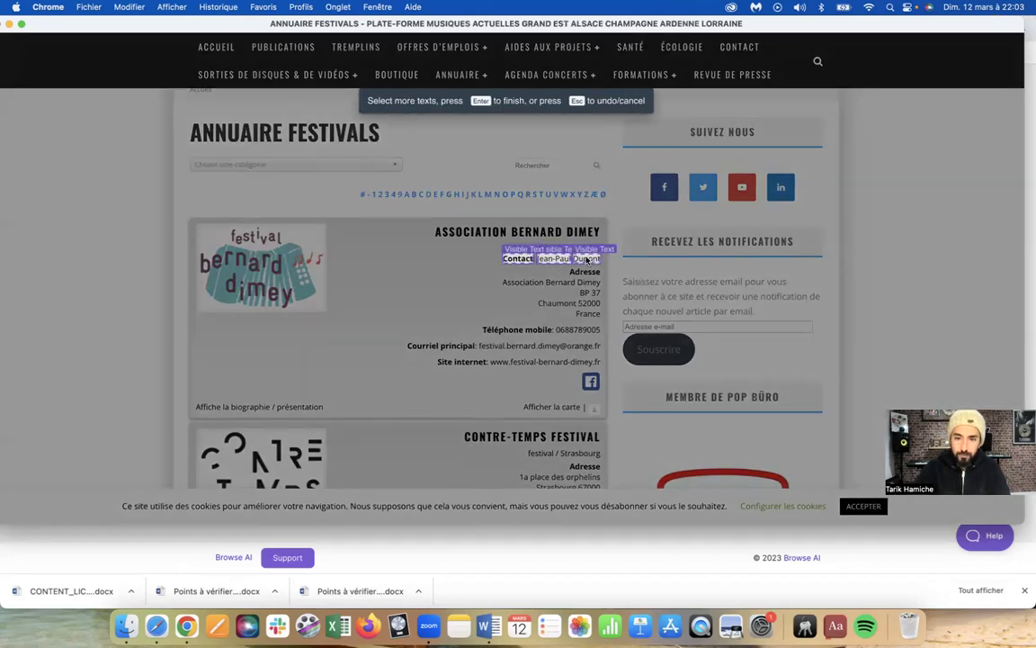
pyautogui.press('Return')
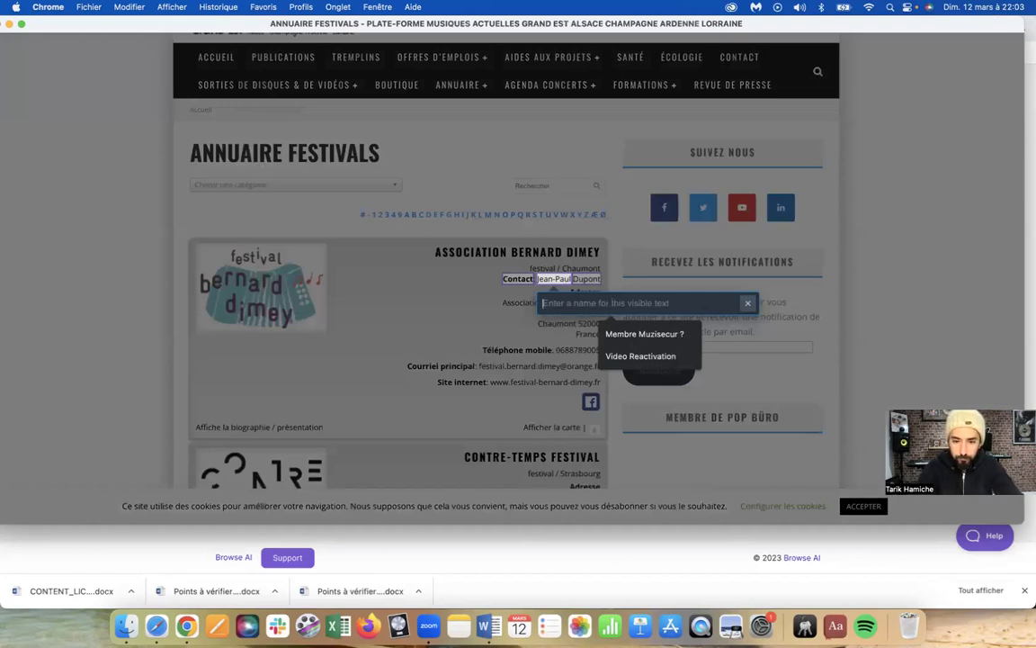
pyautogui.write('Prenom')
pyautogui.press('Return')
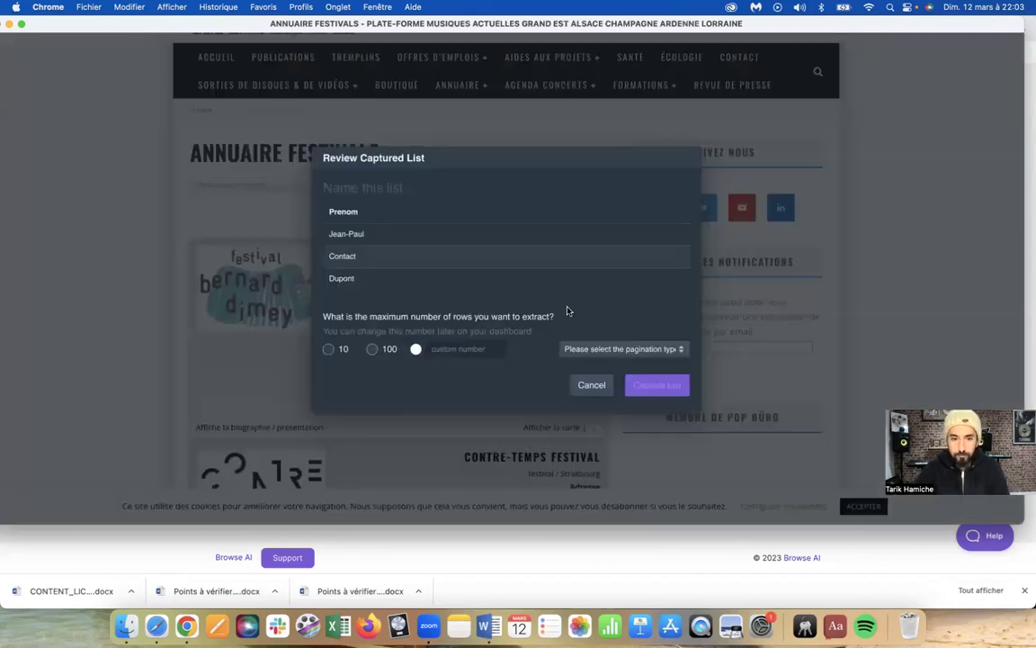
pyautogui.click(351, 187)
pyautogui.write('COntact')
pyautogui.press('BackSpace')
pyautogui.press('BackSpace')
pyautogui.press('BackSpace')
pyautogui.press('BackSpace')
pyautogui.press('BackSpace')
pyautogui.write('ontact')
# Limit the list to 10 rows with 'Scroll down to load more items', and capture it
pyautogui.click(330, 349)
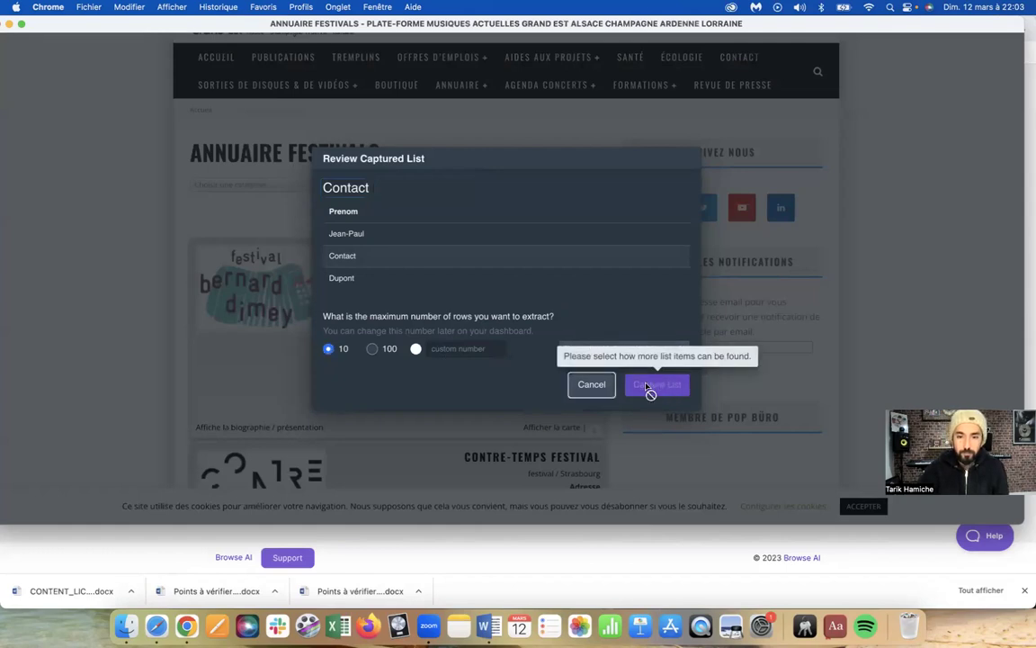
pyautogui.click(645, 350)
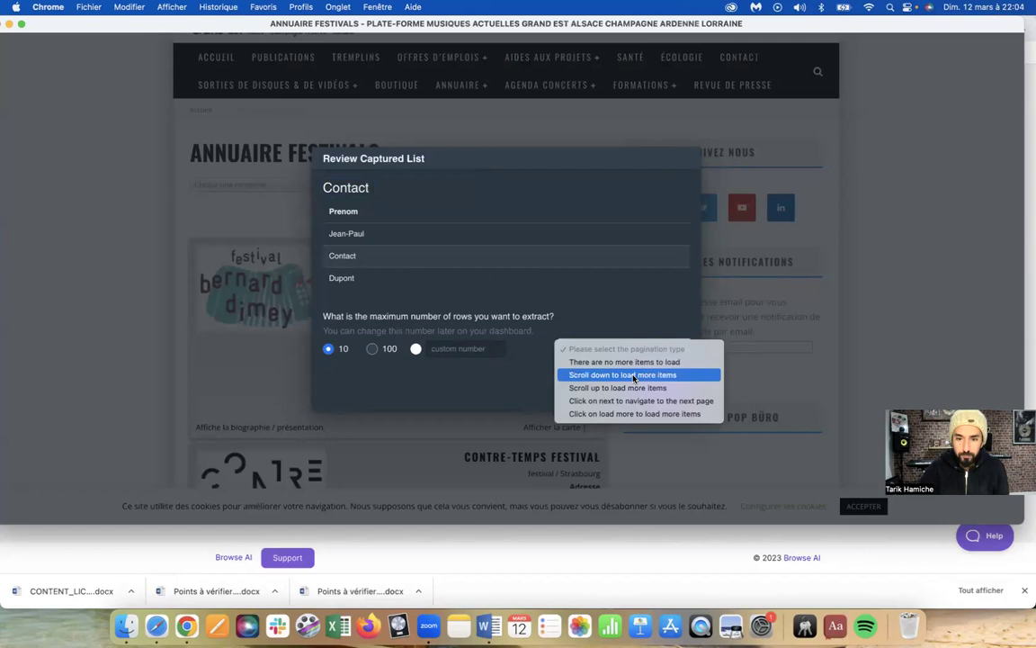
pyautogui.click(634, 376)
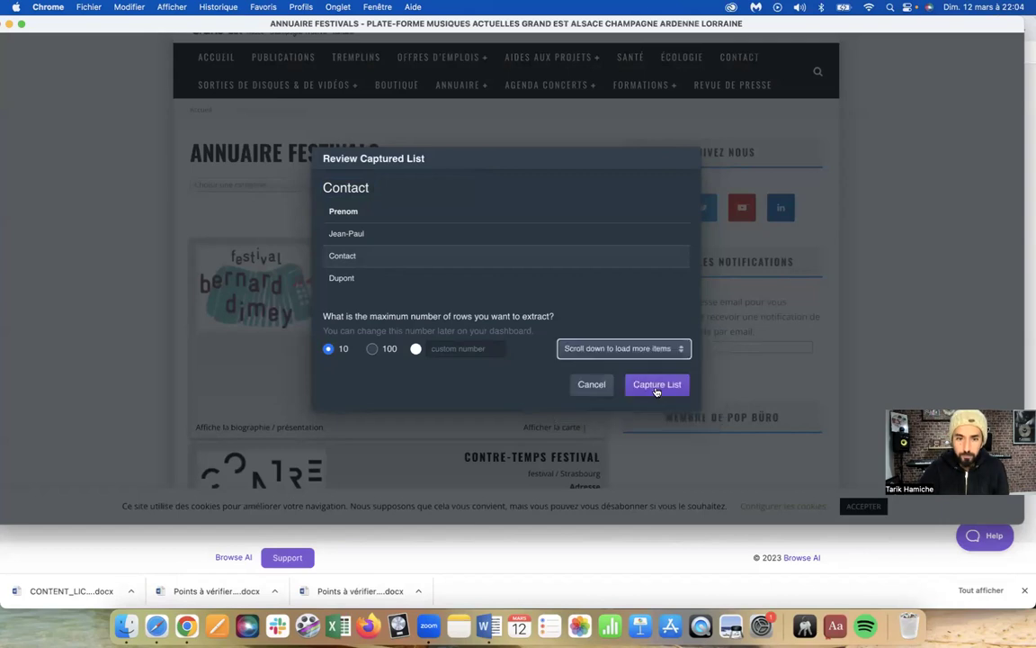
pyautogui.click(657, 385)
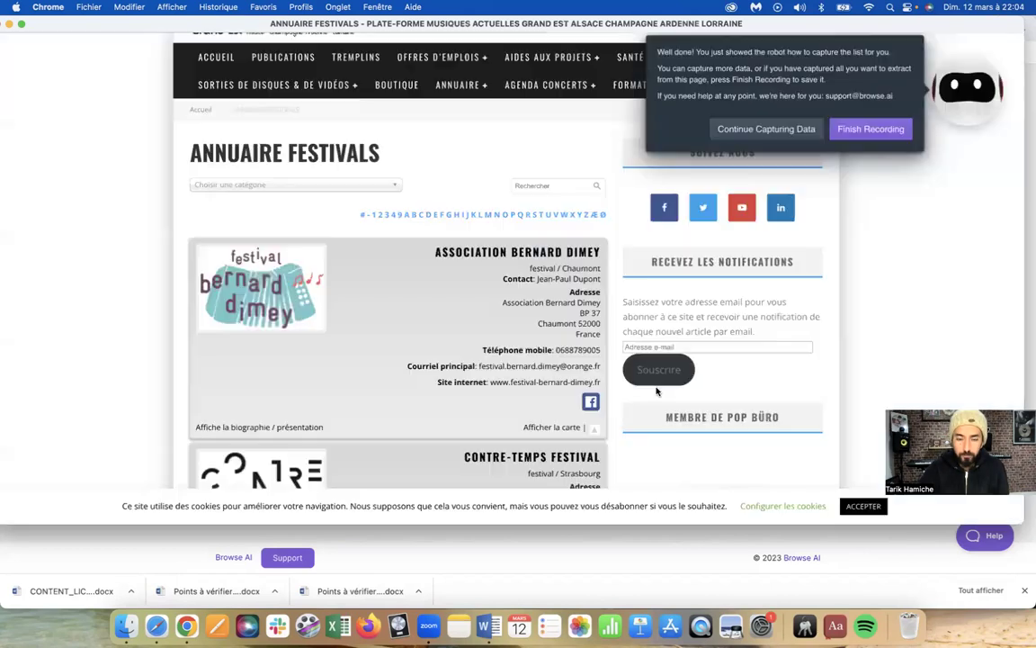
pyautogui.click(776, 129)
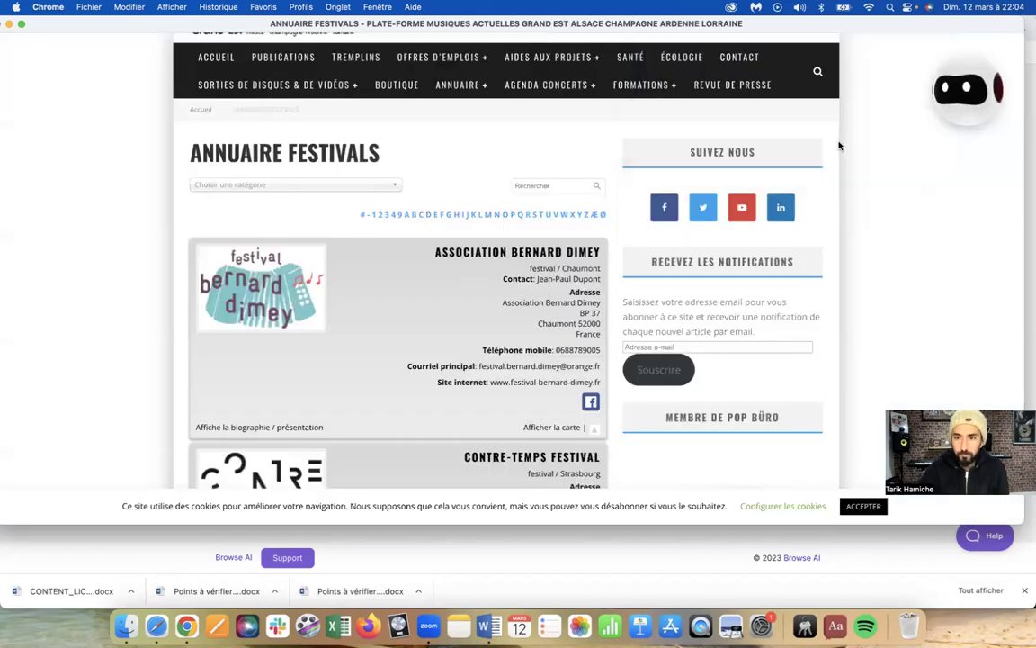
# Finish the recording and save the robot to start its test run
pyautogui.click(940, 92)
pyautogui.click(879, 103)
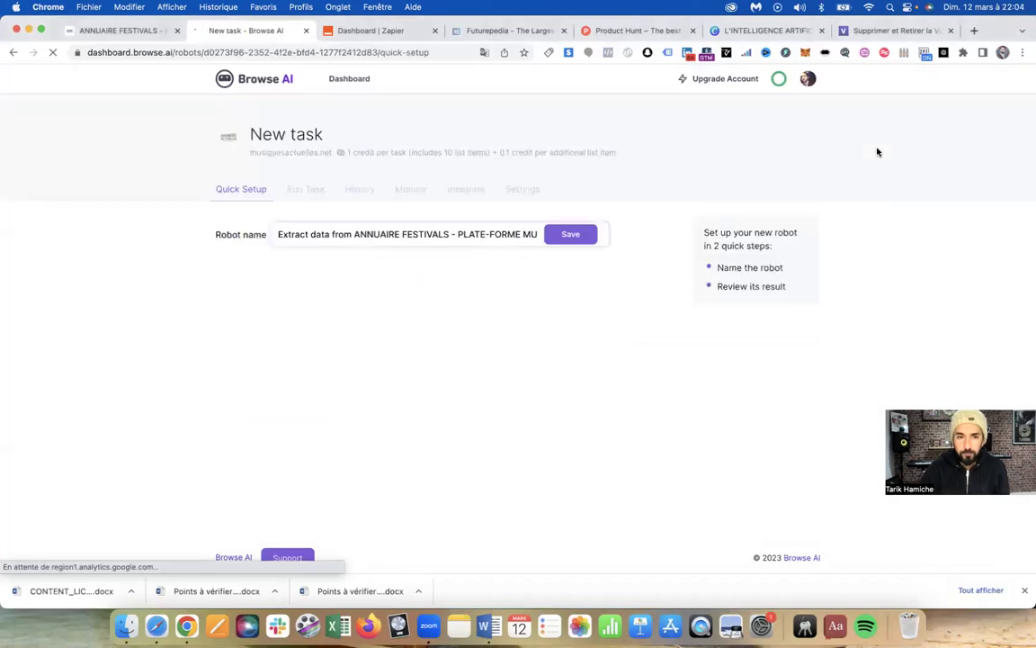
pyautogui.click(573, 238)
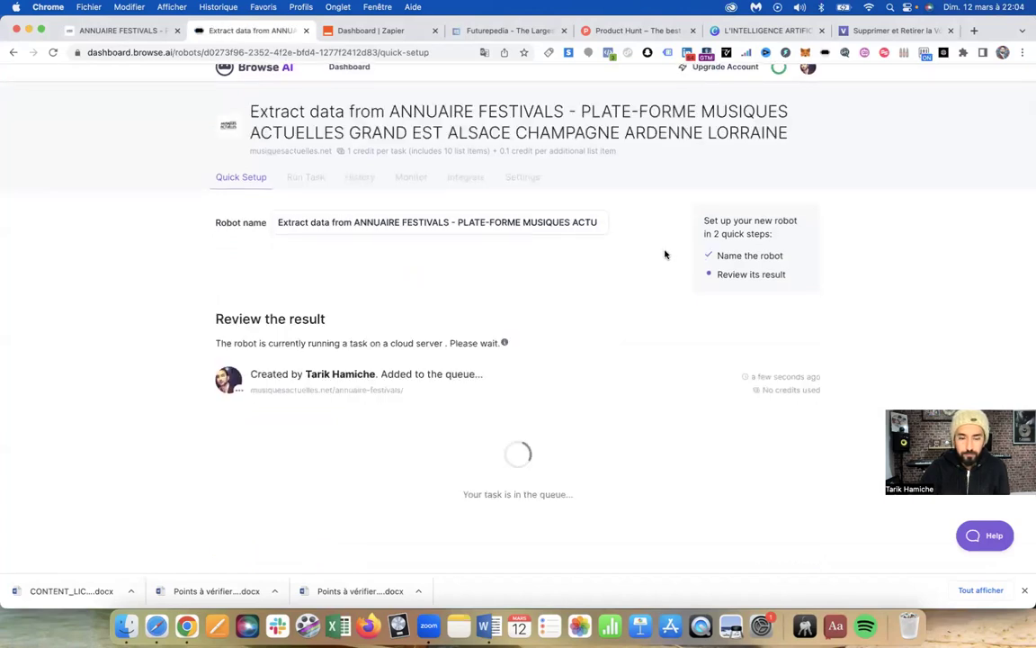
# Review the three Prenom rows in the Contact result table, then close the robot's tab
pyautogui.scroll(-2, 658, 258)
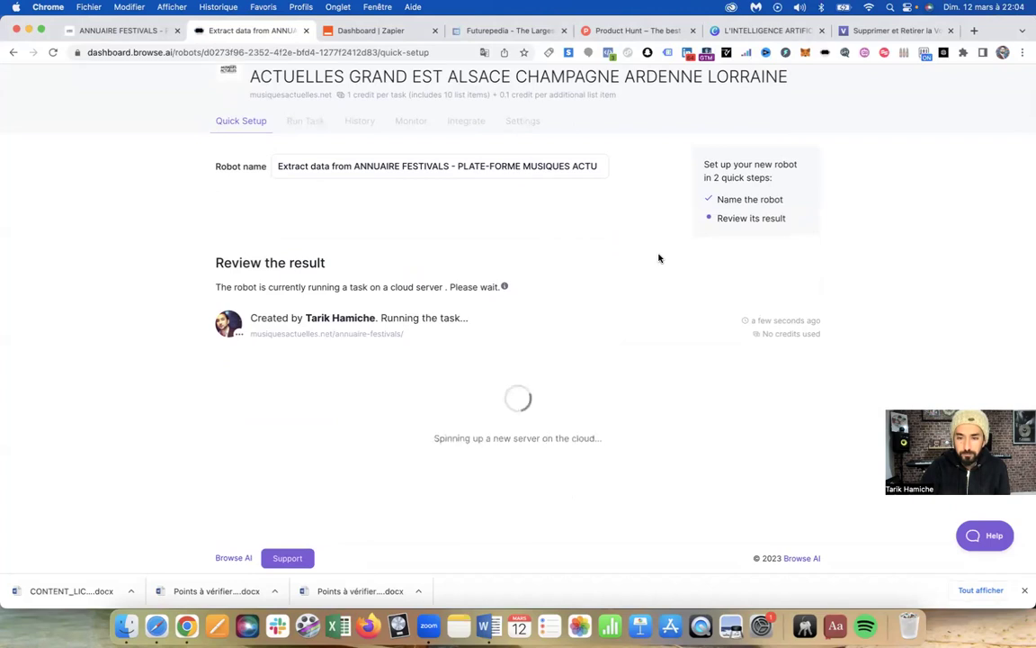
pyautogui.scroll(-1, 659, 259)
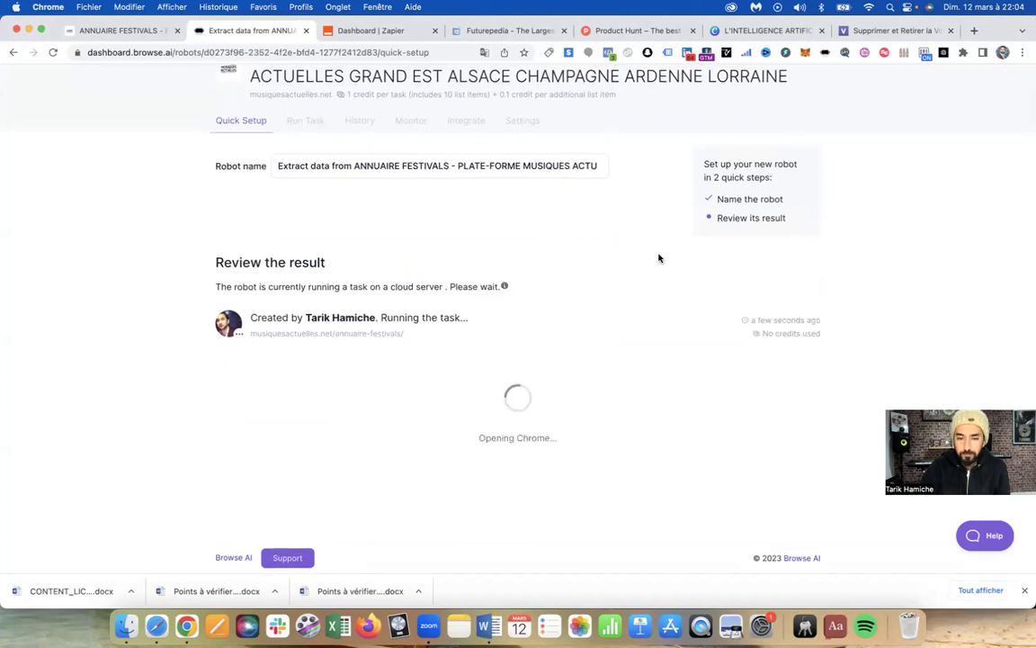
pyautogui.scroll(-1, 657, 262)
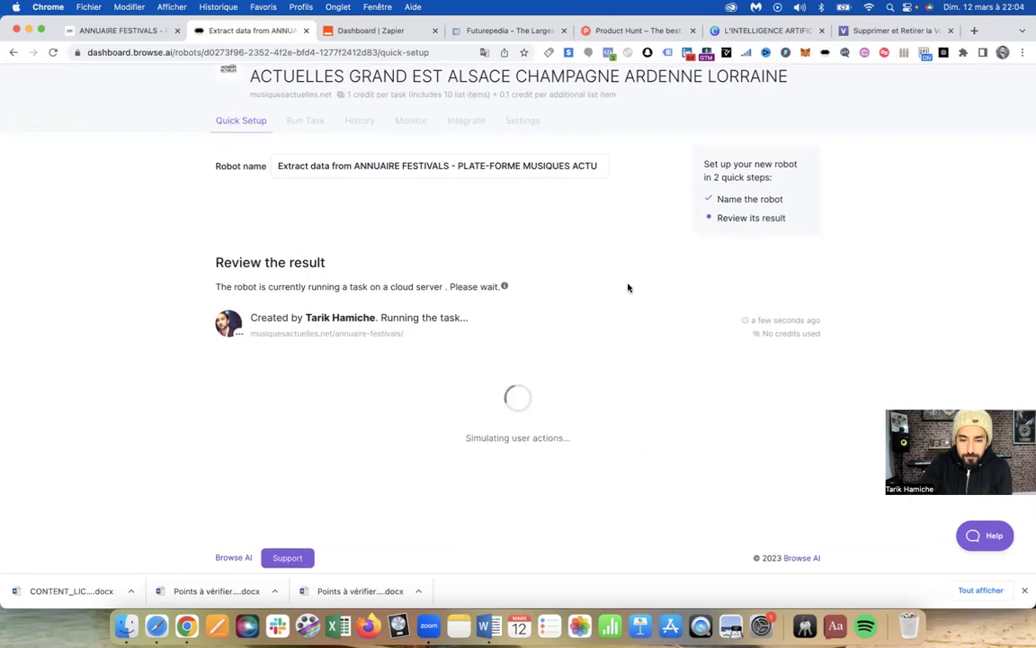
pyautogui.scroll(-6, 585, 304)
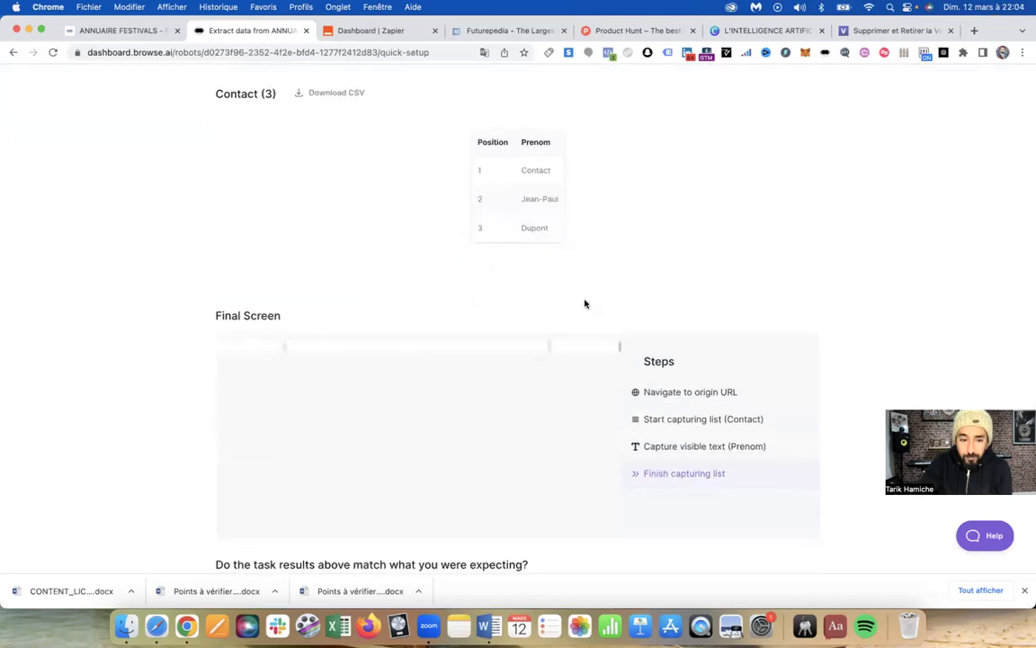
pyautogui.scroll(4, 585, 304)
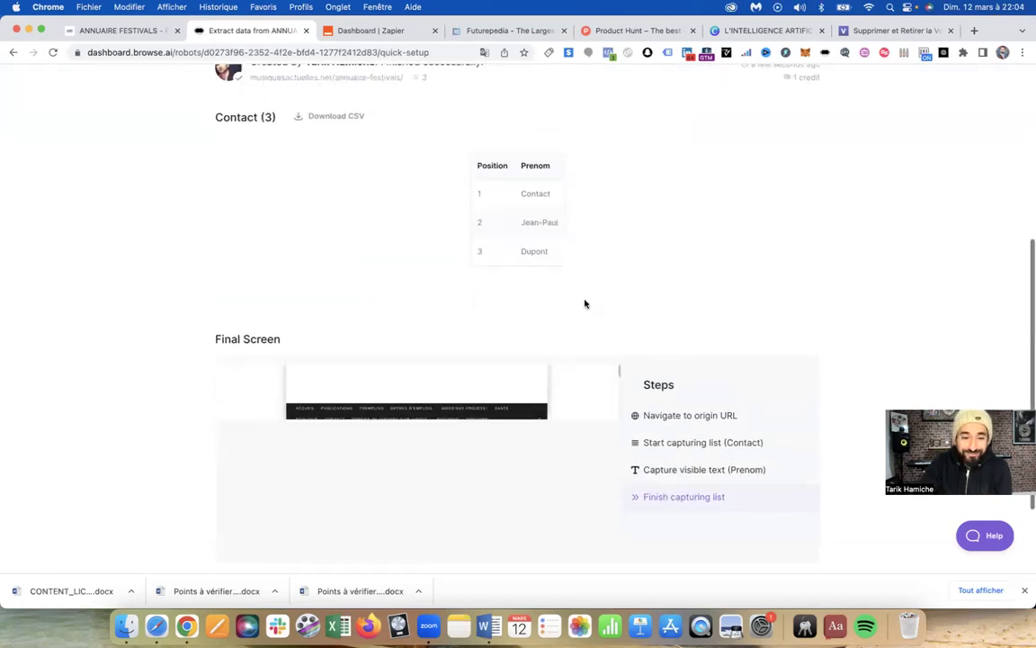
pyautogui.scroll(-3, 584, 304)
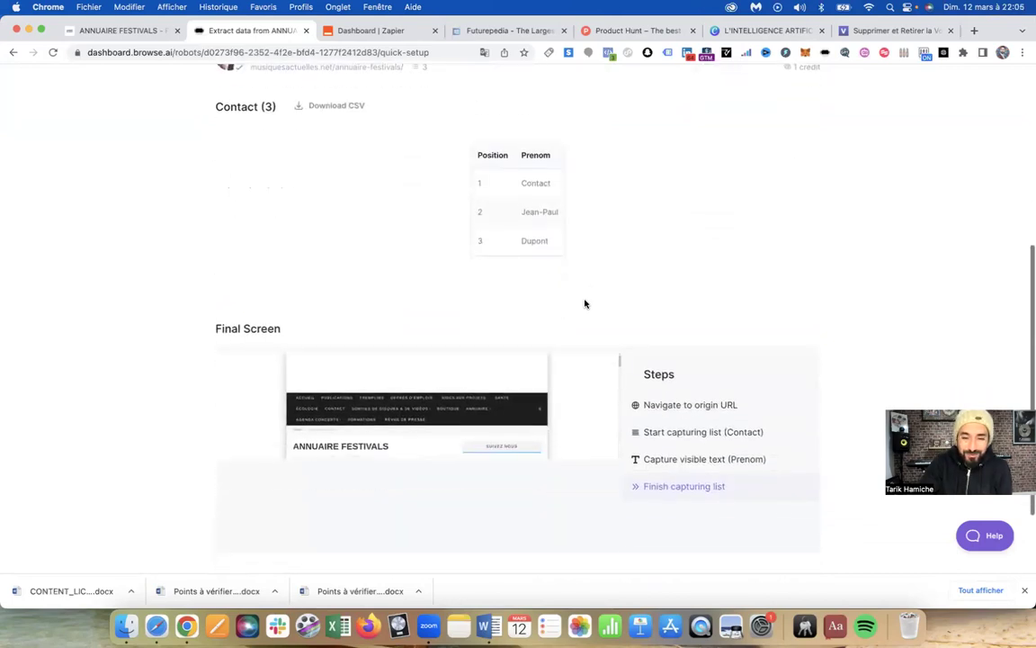
pyautogui.scroll(5, 585, 301)
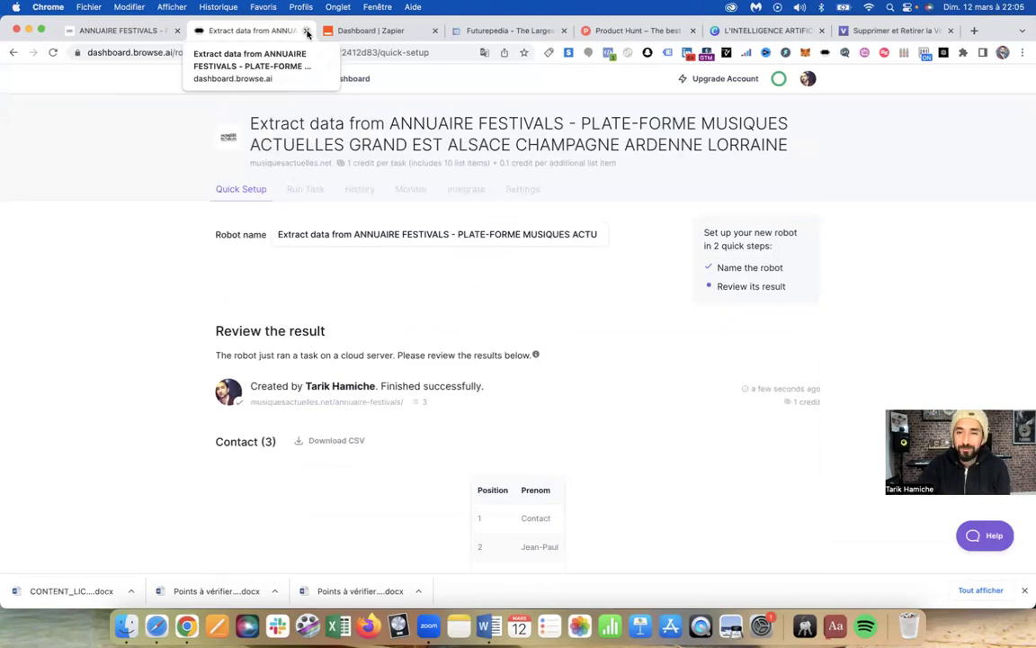
pyautogui.click(306, 32)
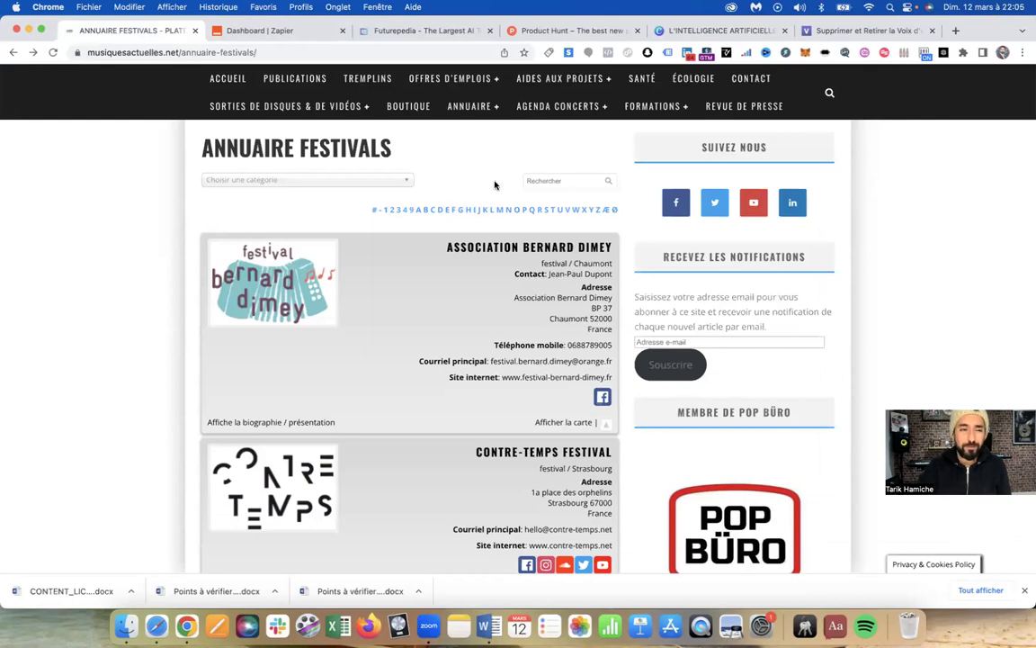
pyautogui.scroll(-2, 423, 225)
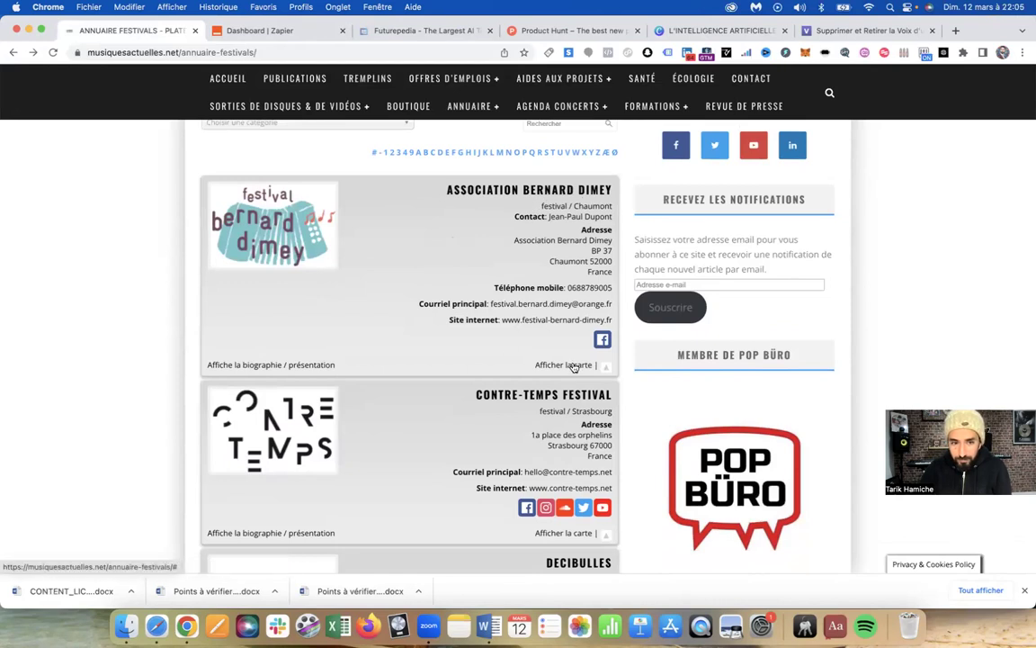
pyautogui.scroll(-1, 280, 240)
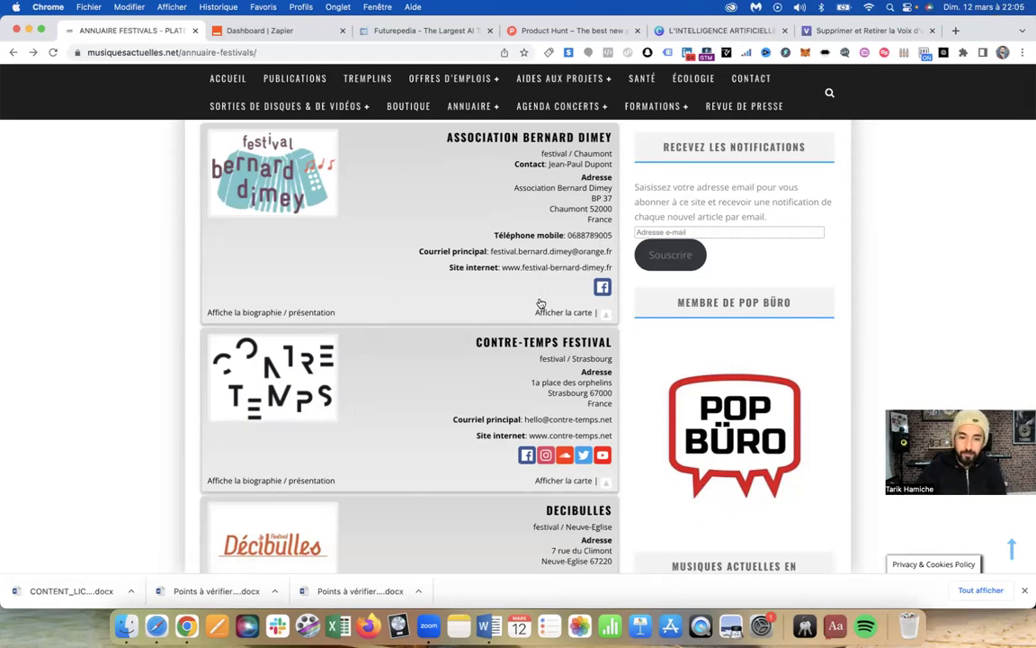
pyautogui.scroll(-5, 542, 290)
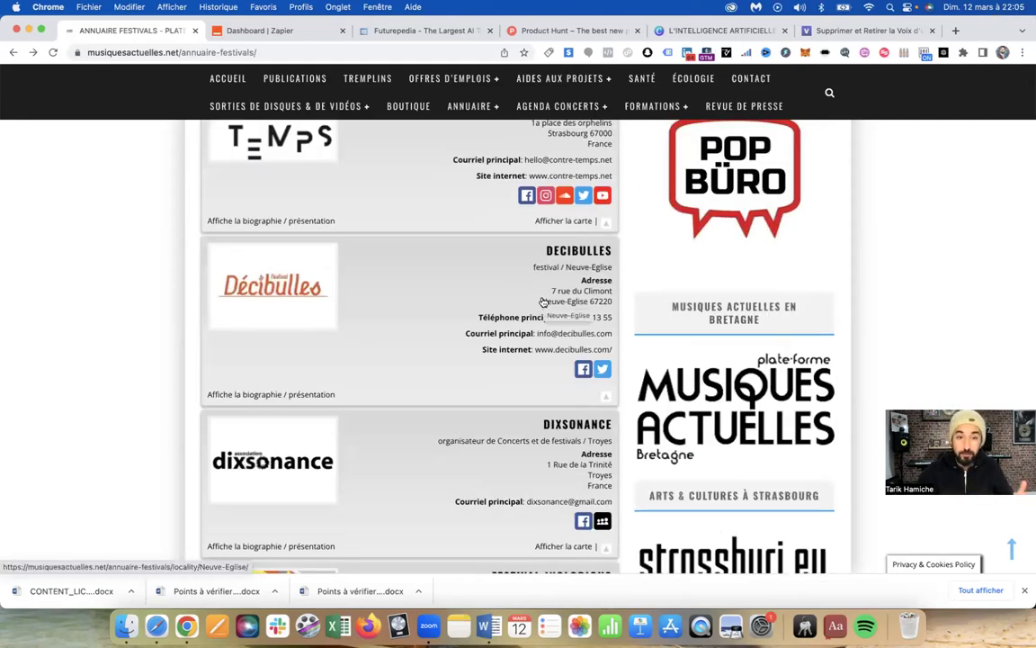
pyautogui.scroll(4, 531, 310)
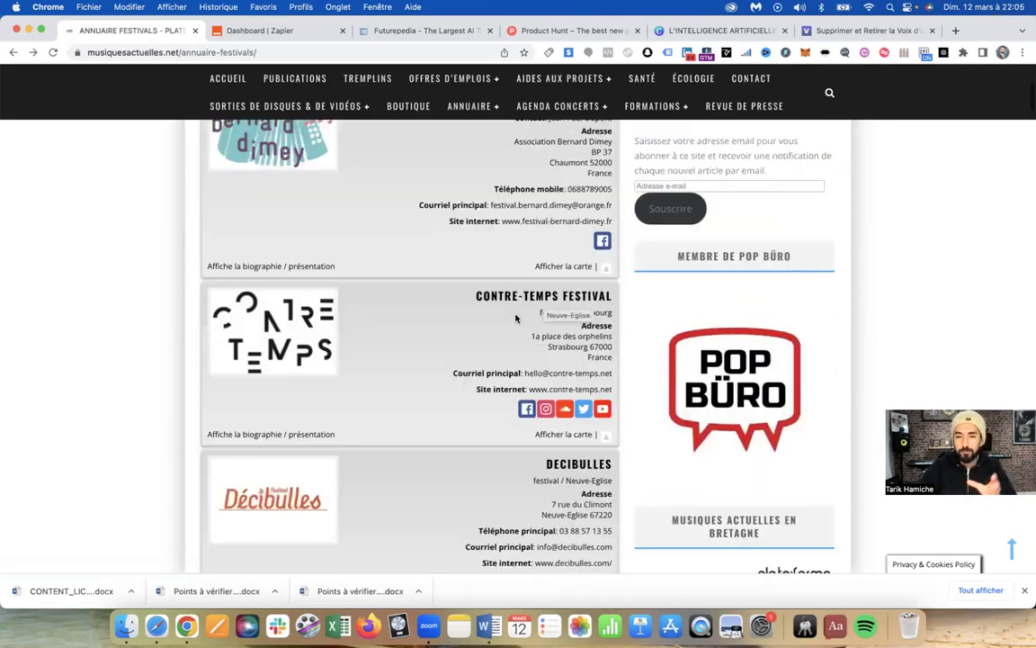
pyautogui.scroll(3, 518, 320)
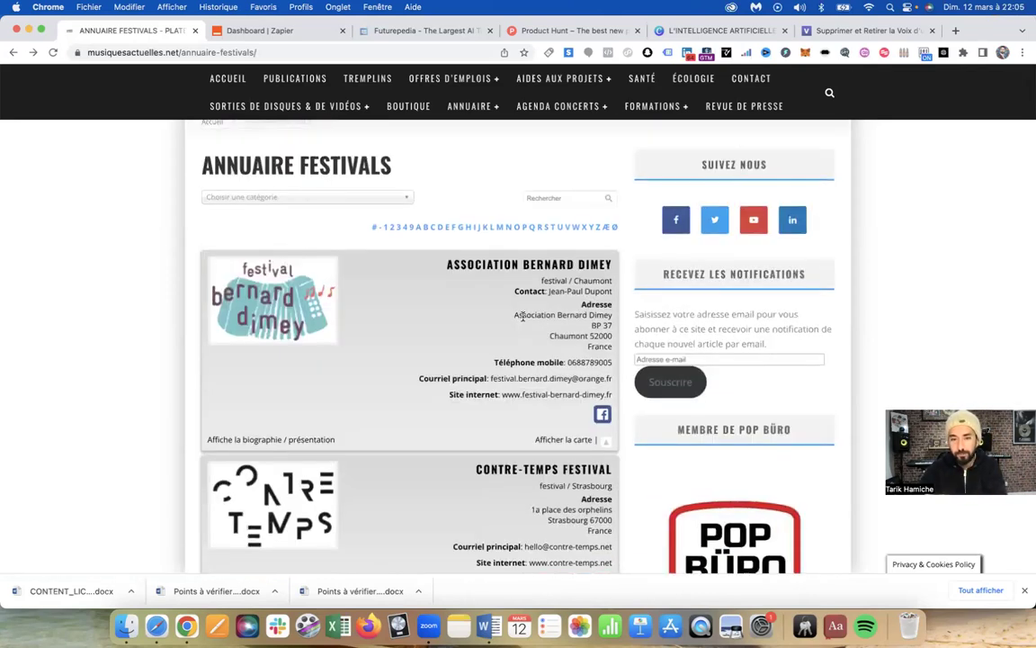
pyautogui.scroll(-2, 526, 318)
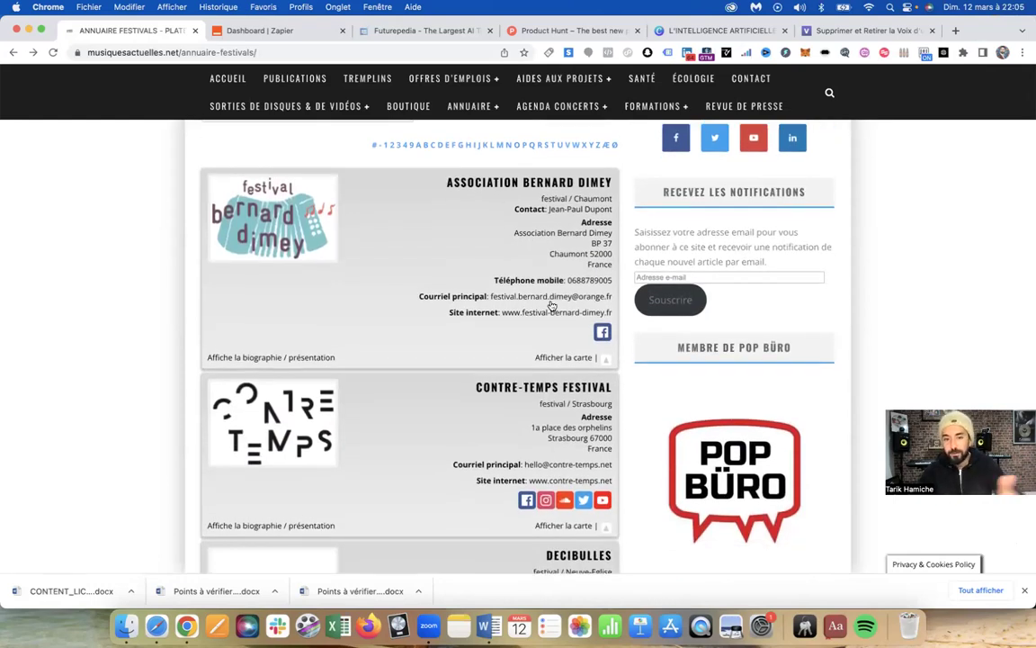
pyautogui.scroll(-3, 532, 388)
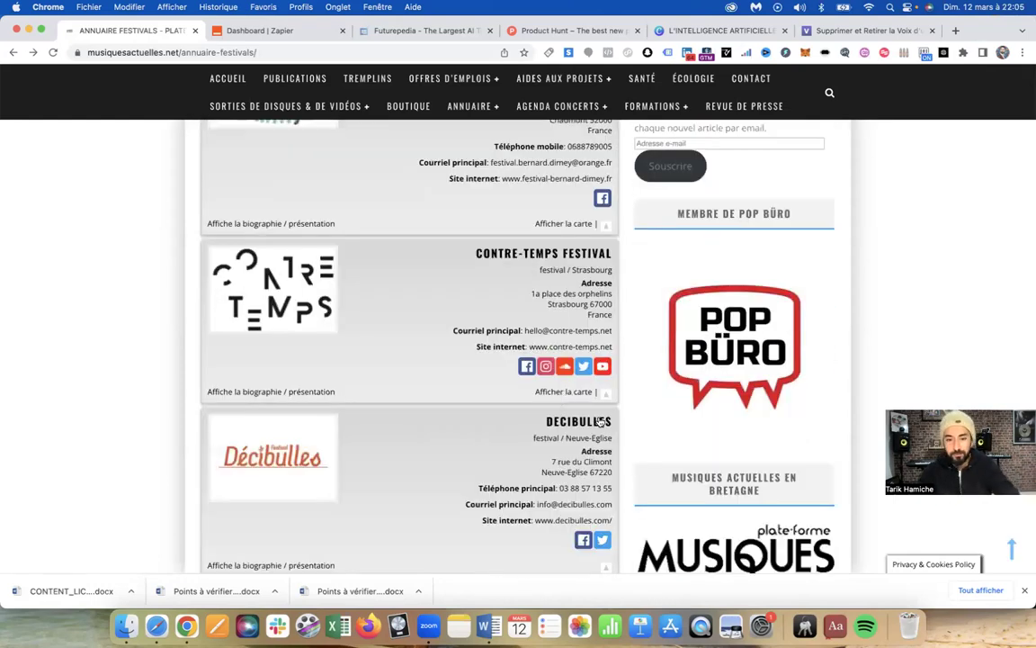
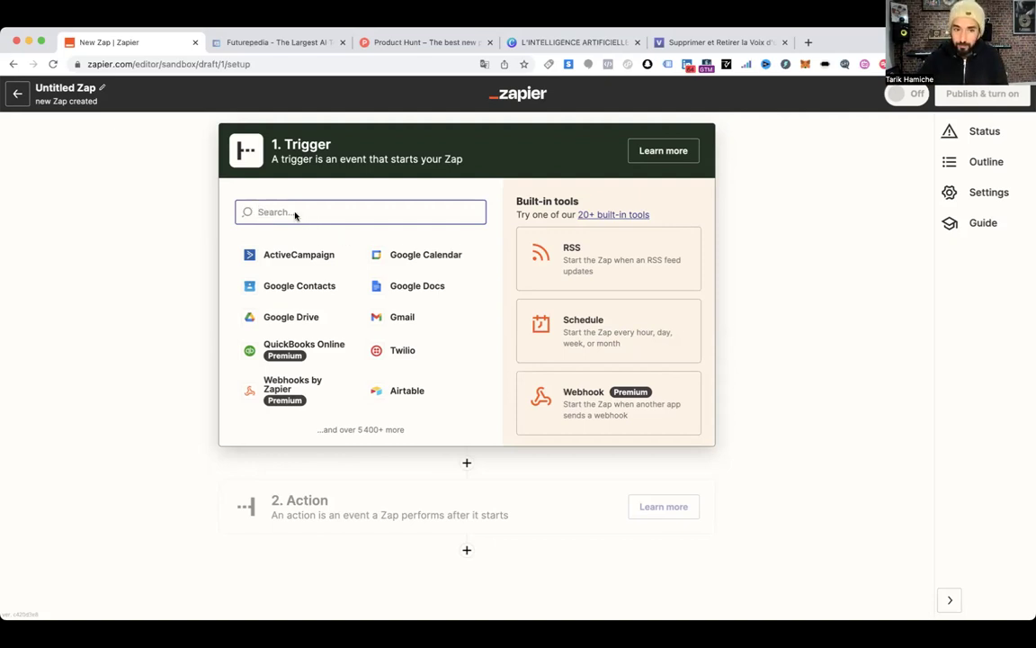
# Set the Zap trigger to YouTube with the New Video event
pyautogui.write('youtube')
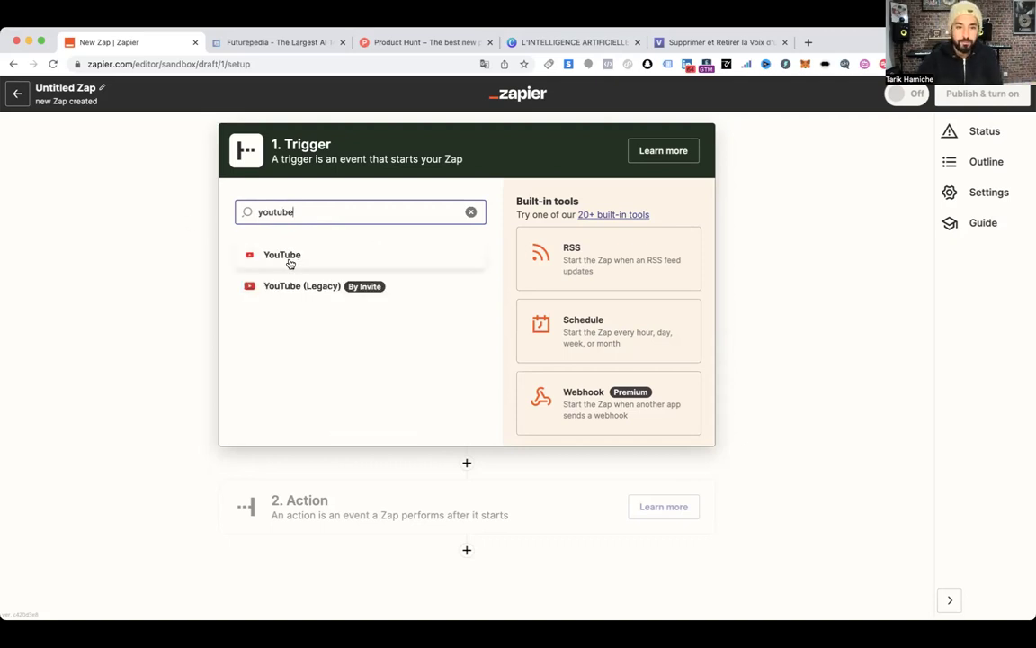
pyautogui.click(288, 257)
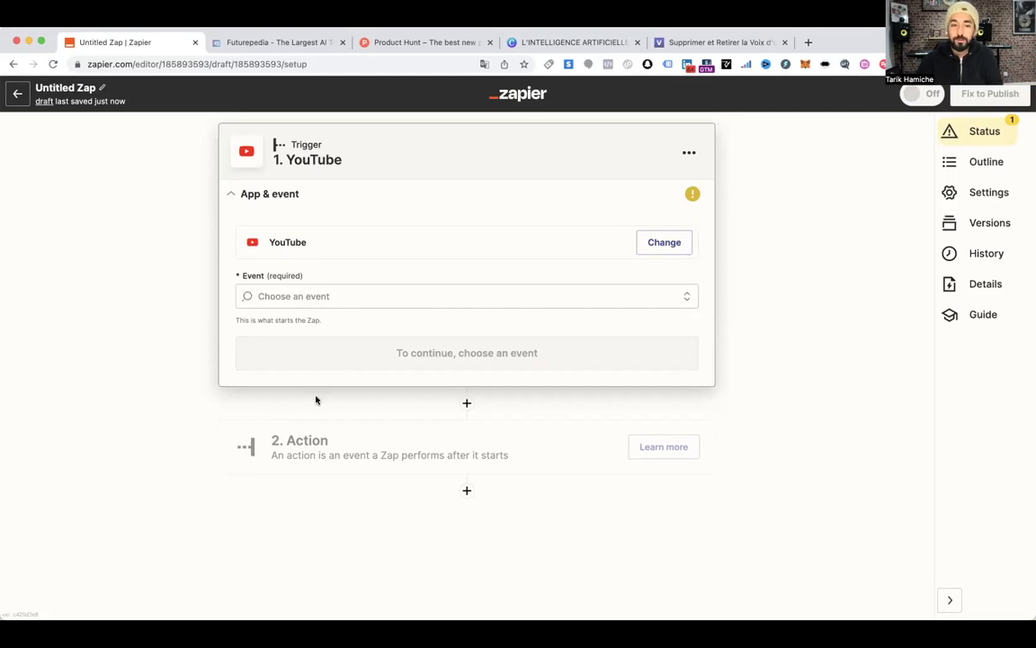
pyautogui.click(351, 299)
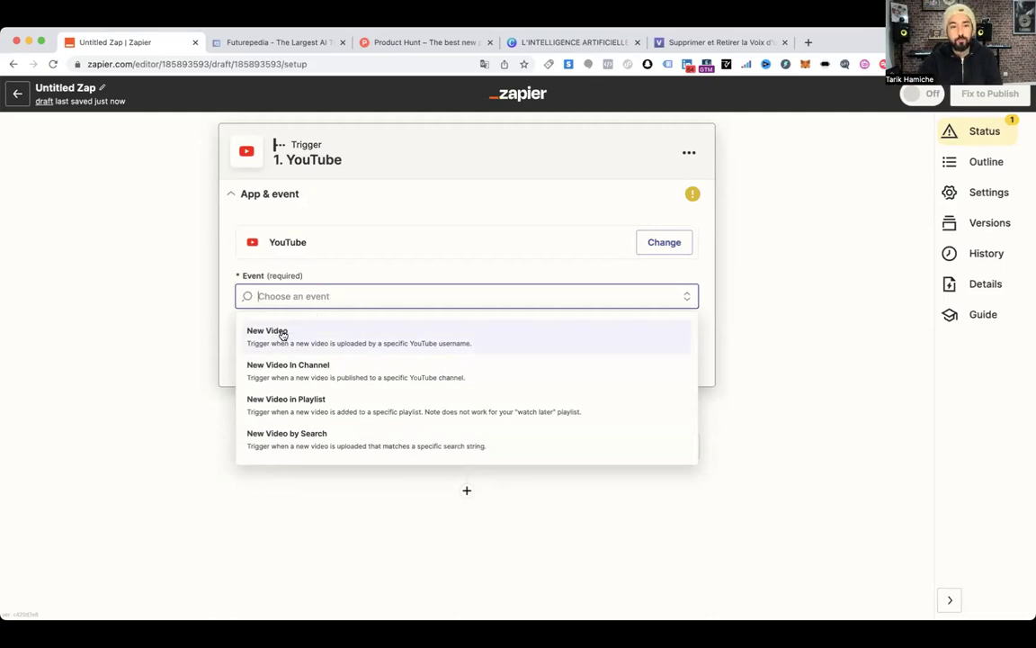
pyautogui.click(283, 333)
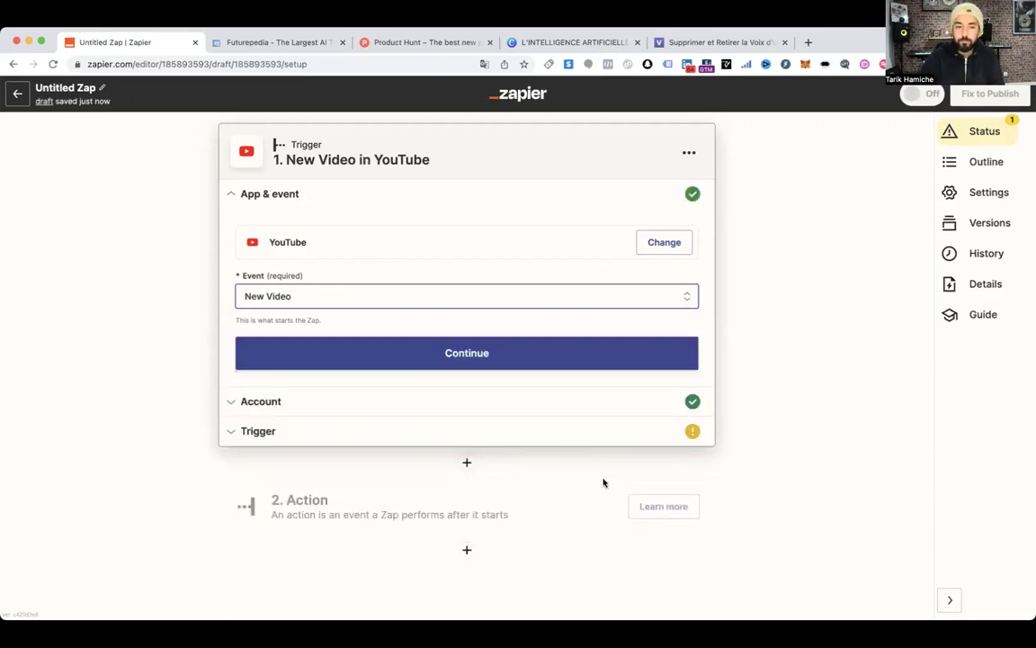
# Enter 'prodkucteurasucces' as the trigger Username and test the trigger twice
pyautogui.click(461, 359)
pyautogui.click(283, 351)
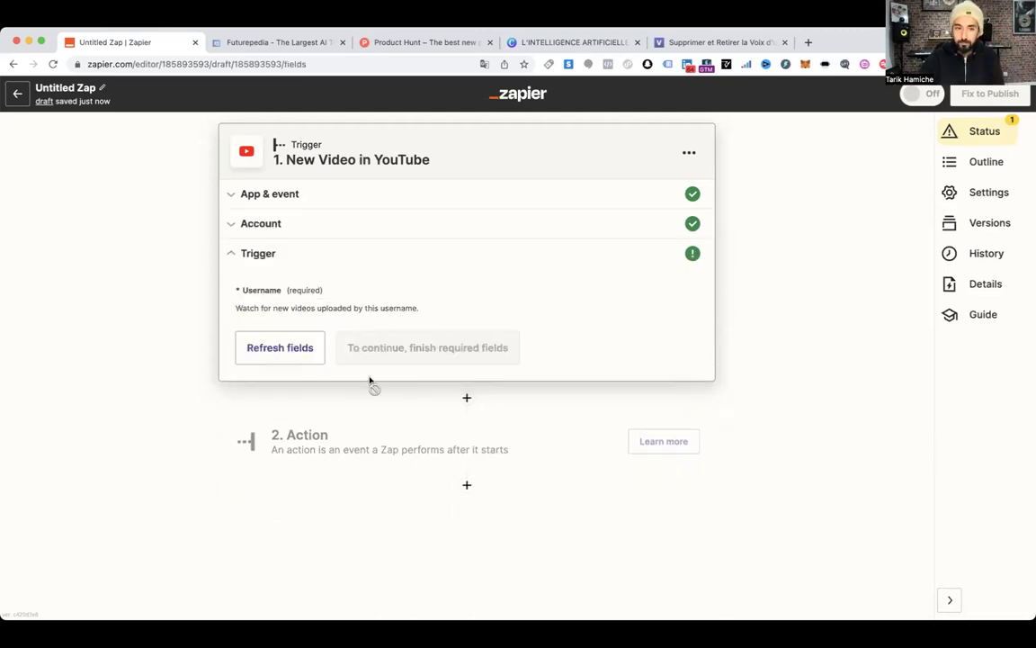
pyautogui.click(294, 309)
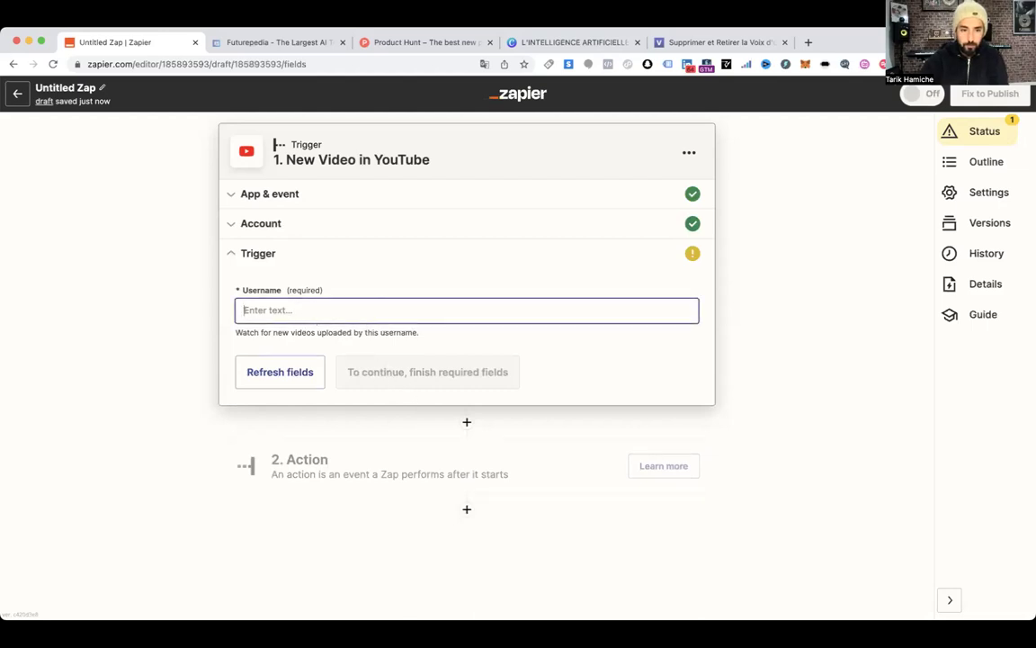
pyautogui.write('prodkec')
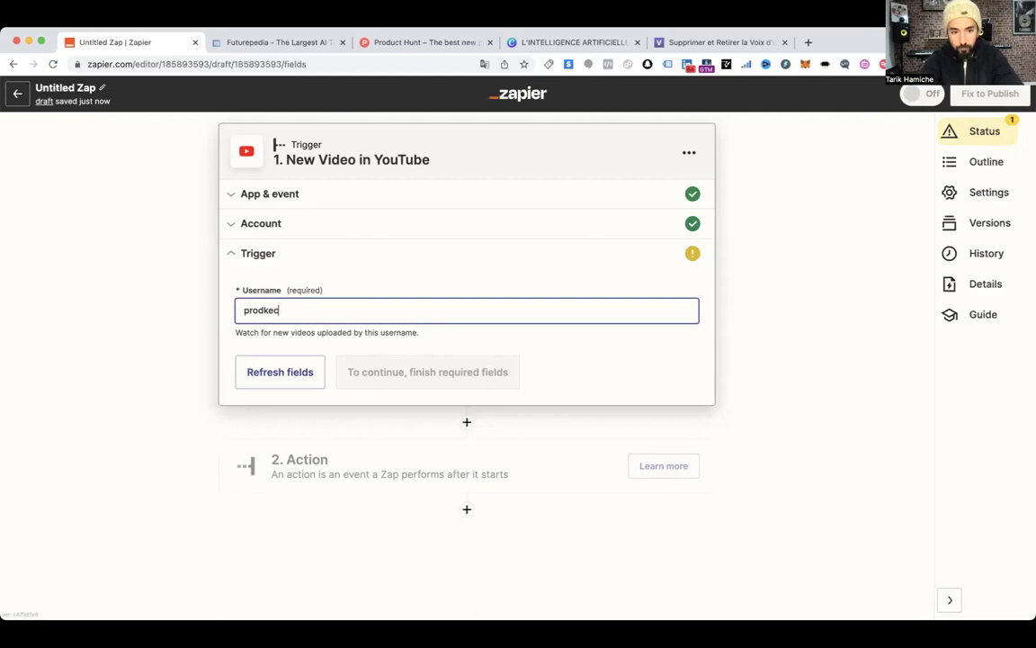
pyautogui.press('BackSpace')
pyautogui.press('BackSpace')
pyautogui.press('BackSpace')
pyautogui.write('ucteurasucces')
pyautogui.click(425, 336)
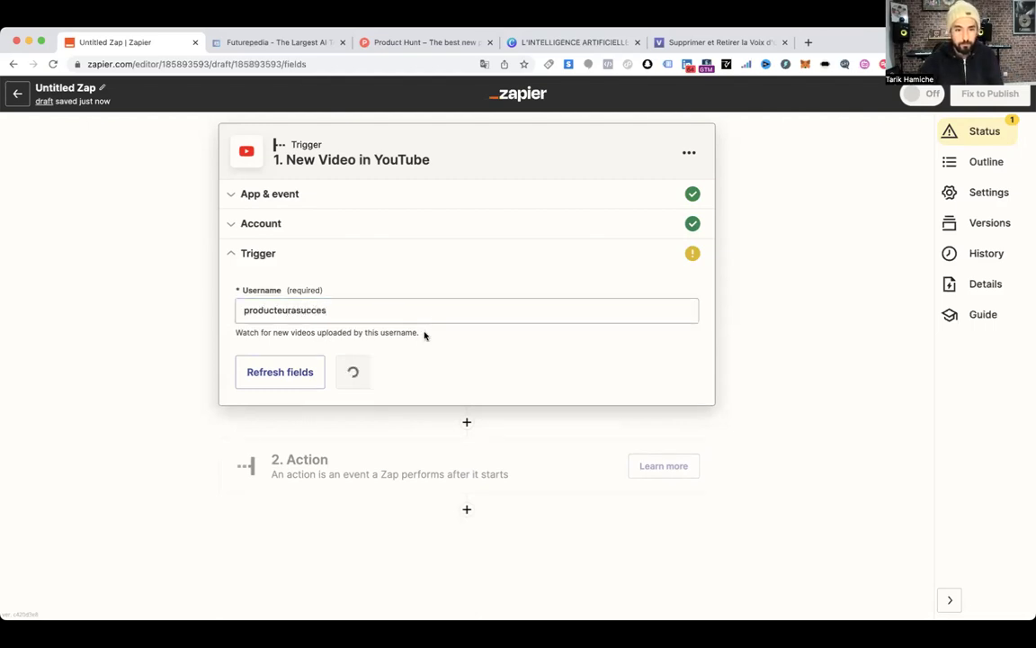
pyautogui.click(376, 374)
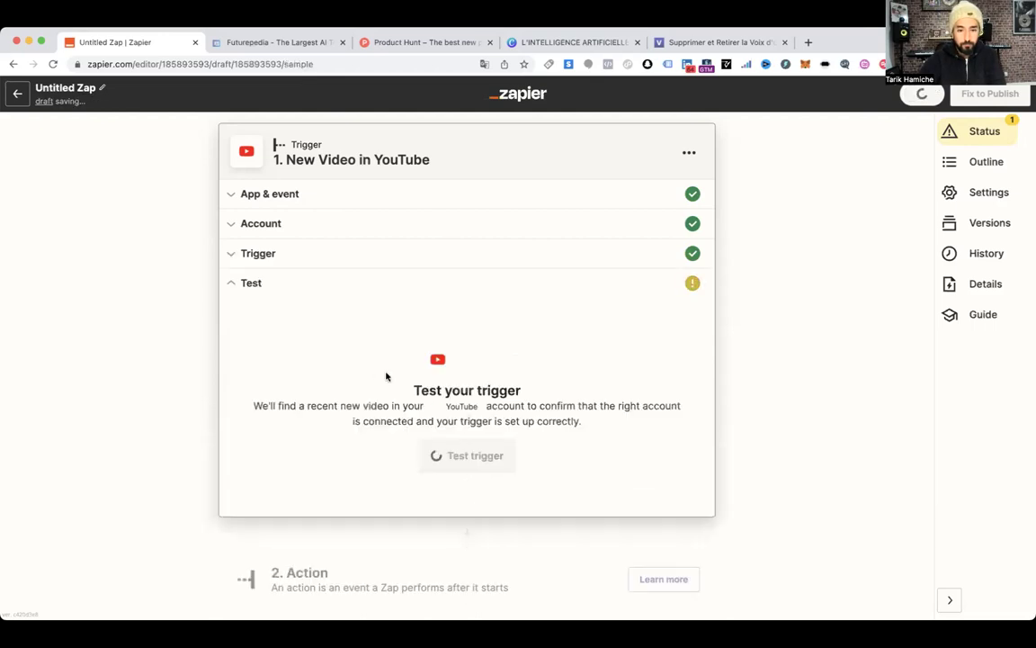
pyautogui.scroll(-2, 410, 375)
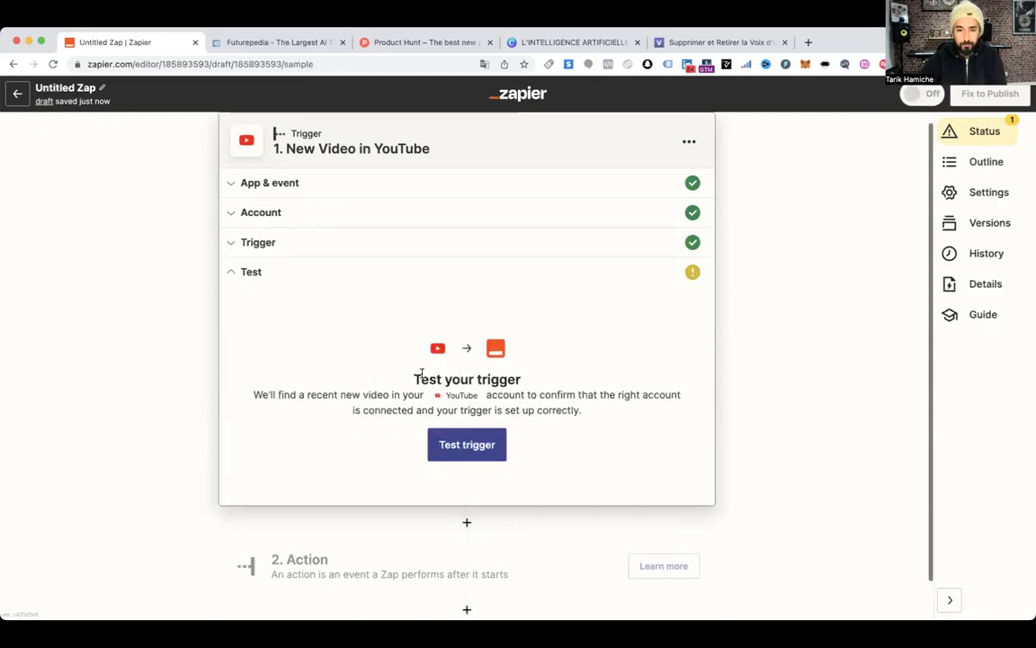
pyautogui.click(469, 404)
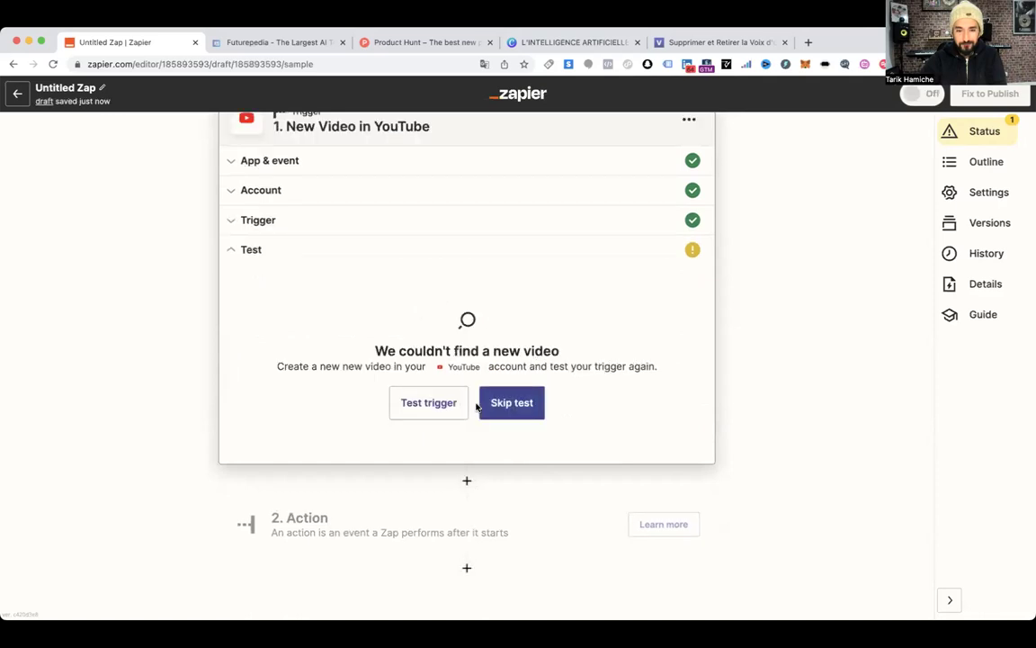
pyautogui.click(437, 407)
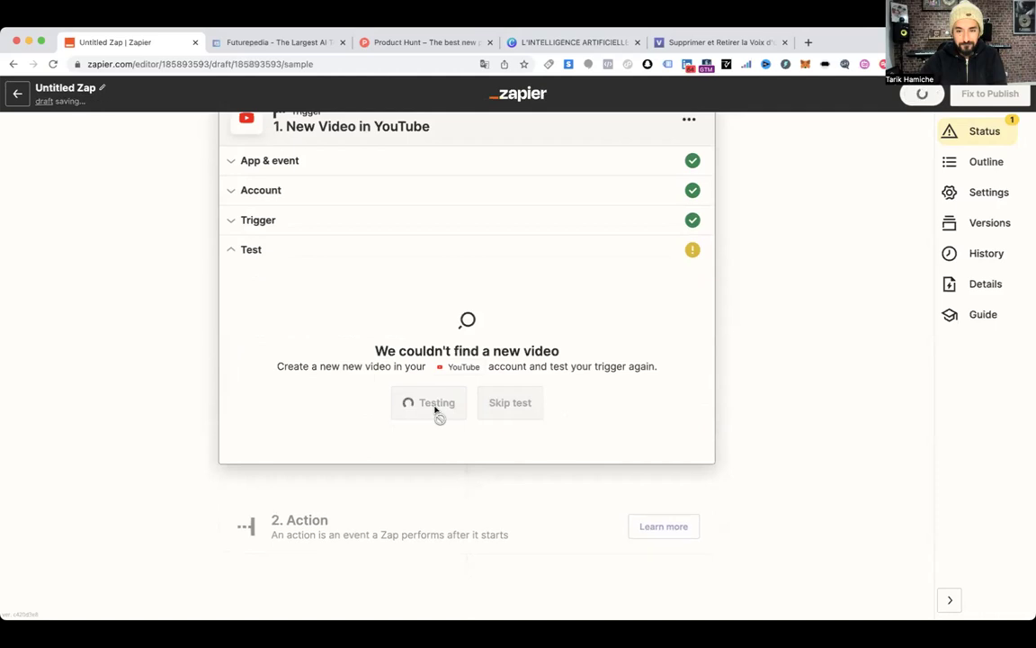
# Prefix the Username with '@', retest the trigger, and reopen its settings
pyautogui.click(300, 223)
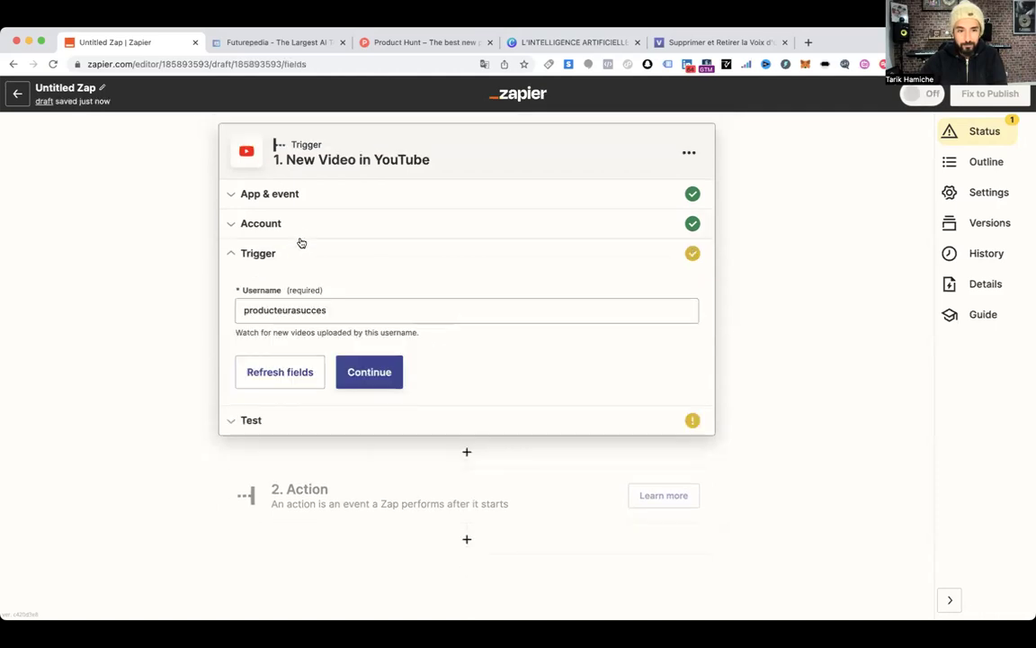
pyautogui.click(245, 310)
pyautogui.write('@')
pyautogui.click(382, 374)
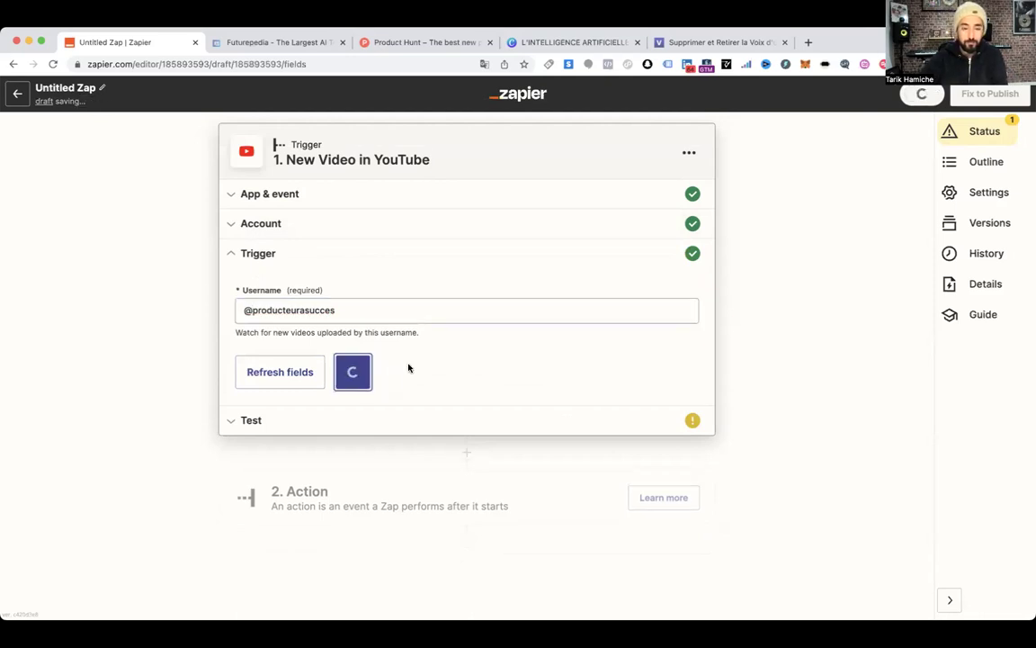
pyautogui.click(367, 371)
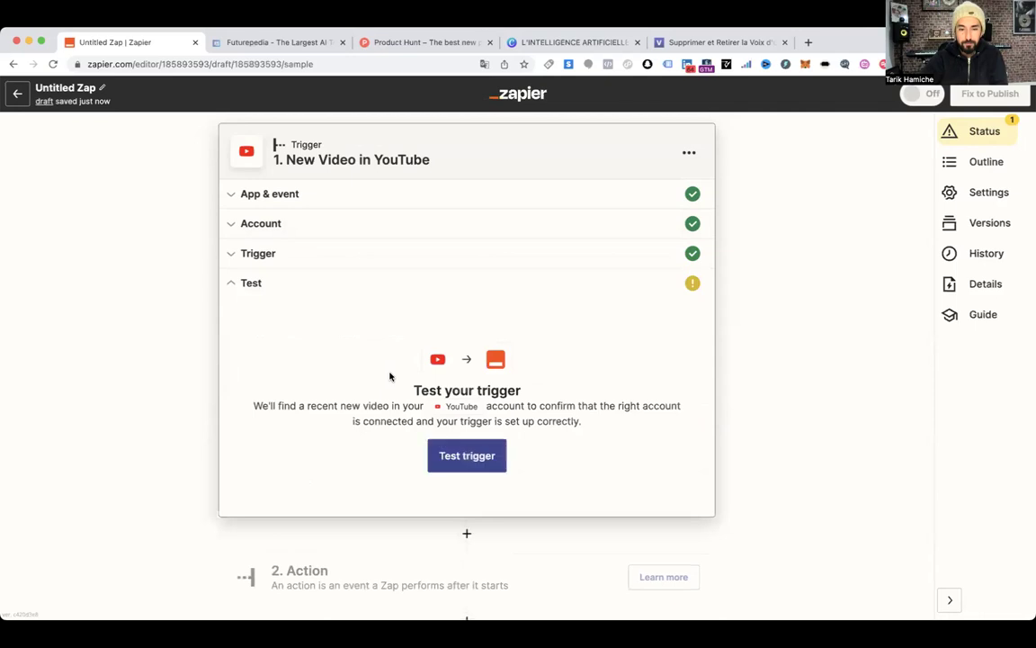
pyautogui.click(461, 461)
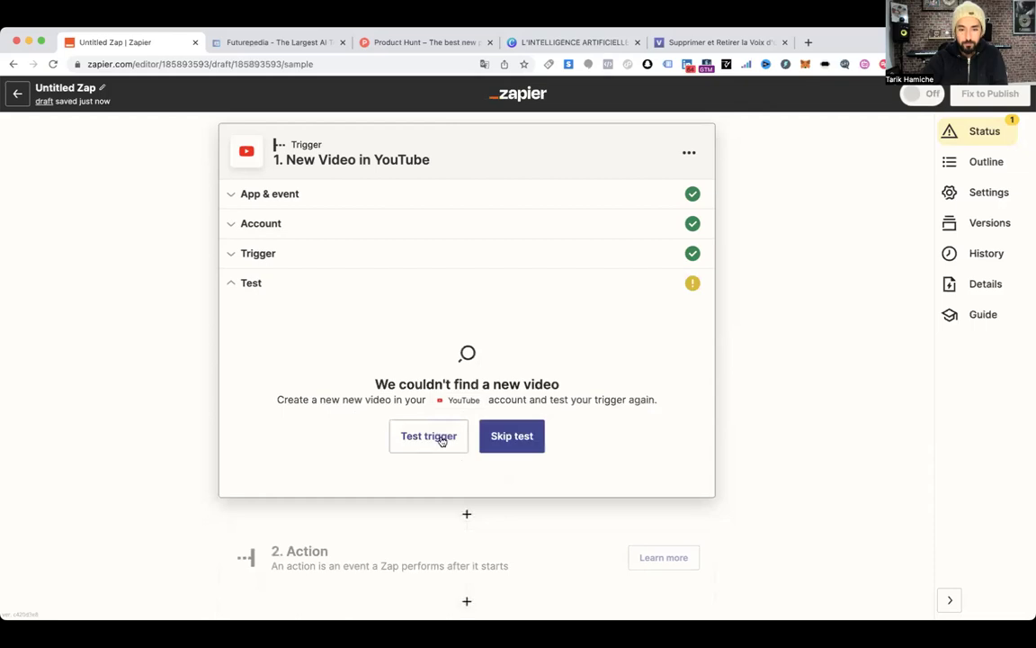
pyautogui.click(440, 438)
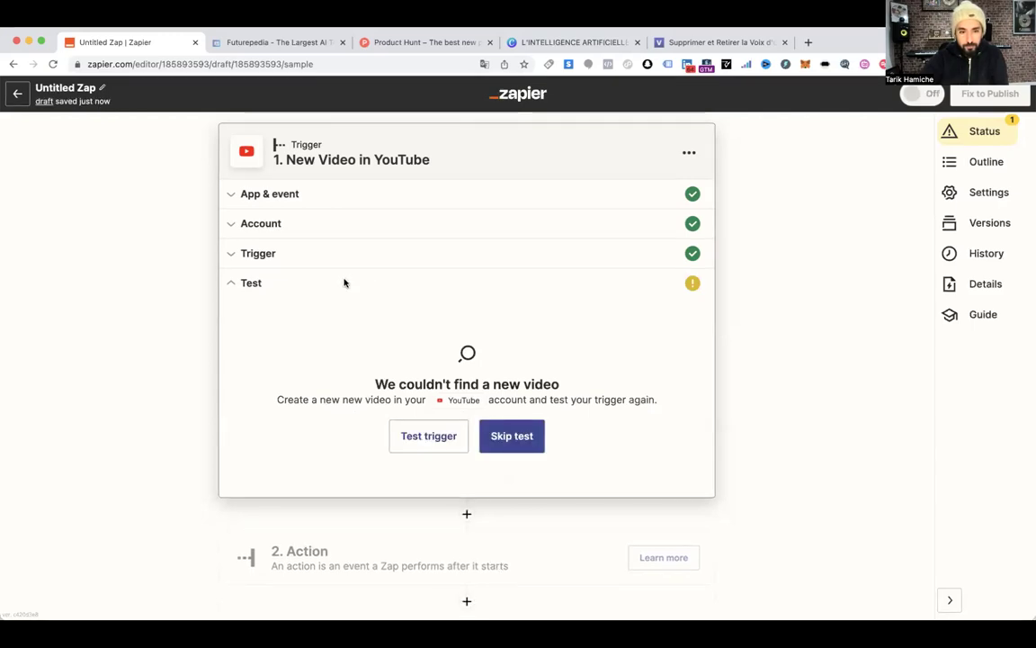
pyautogui.click(289, 260)
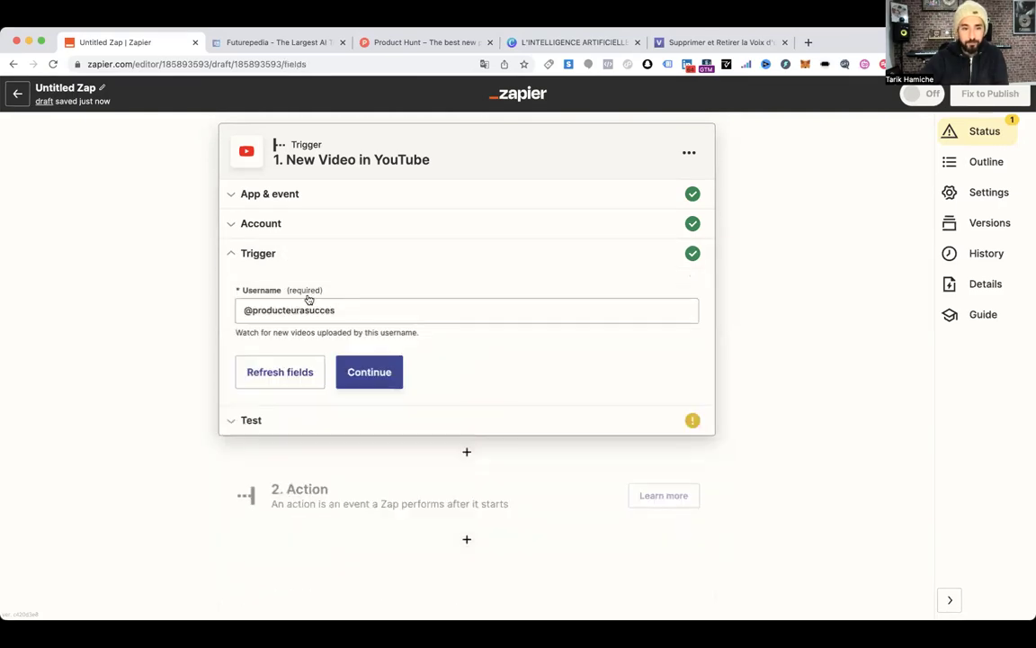
pyautogui.moveTo(343, 306); pyautogui.dragTo(289, 298)
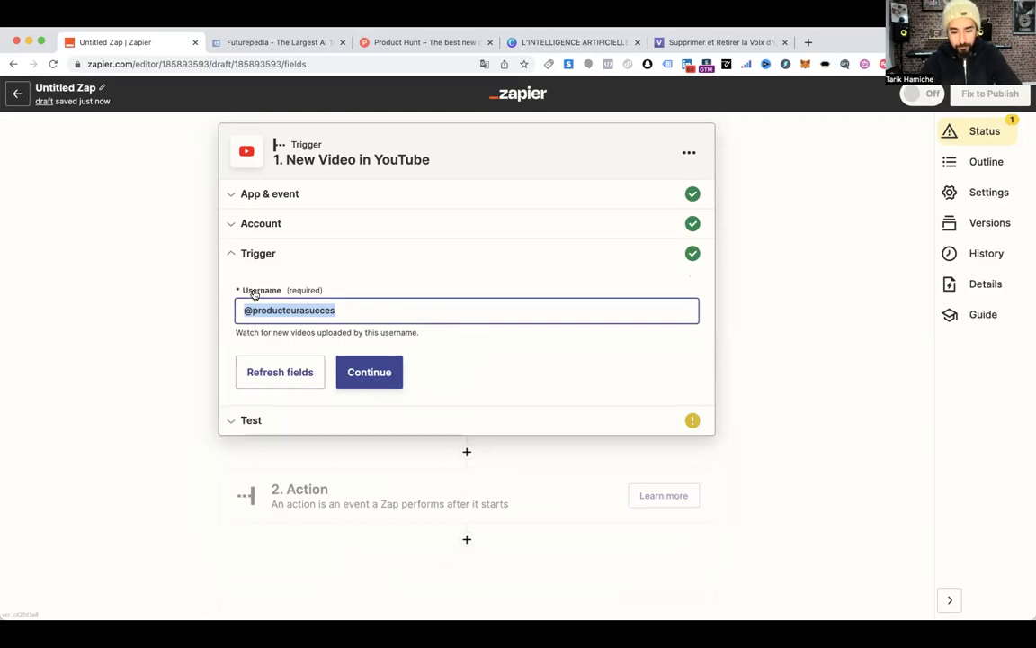
pyautogui.write('http')
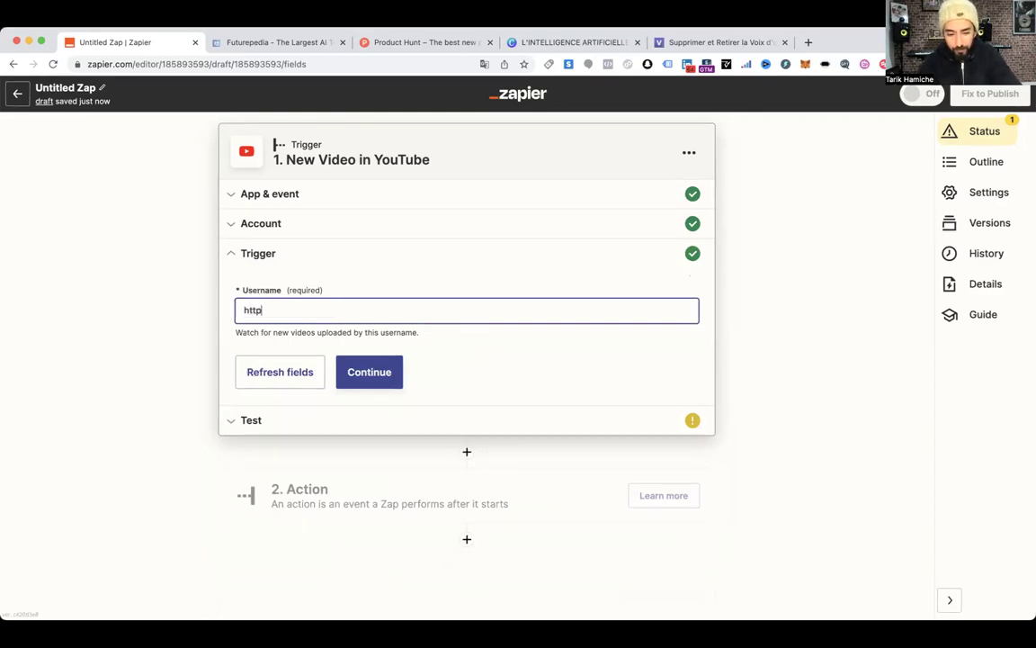
pyautogui.write('s://www.youtube.com/producteurasucces')
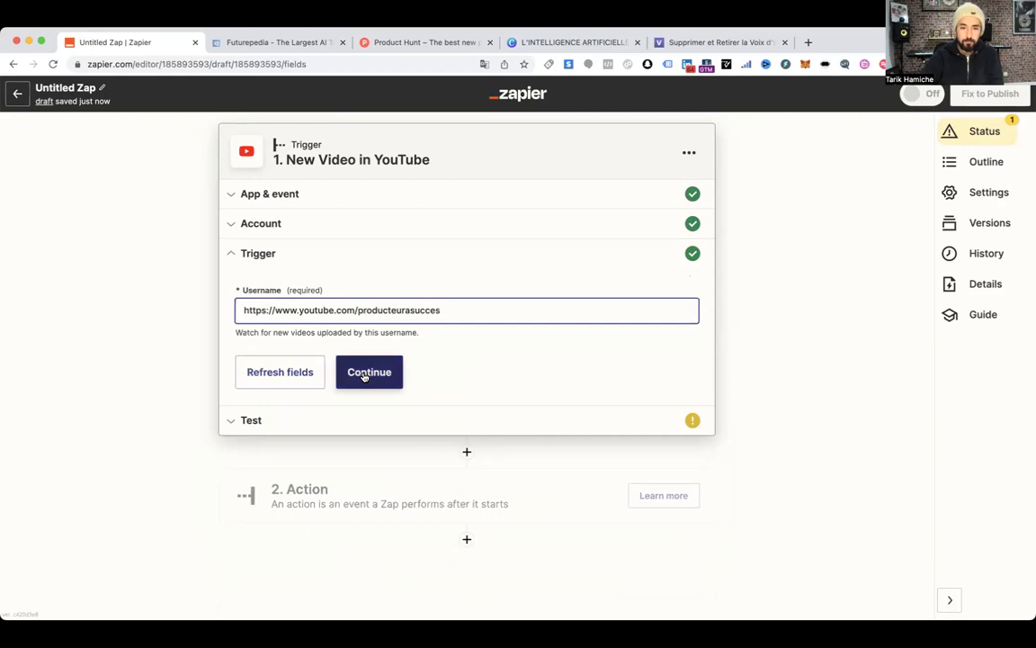
pyautogui.click(364, 376)
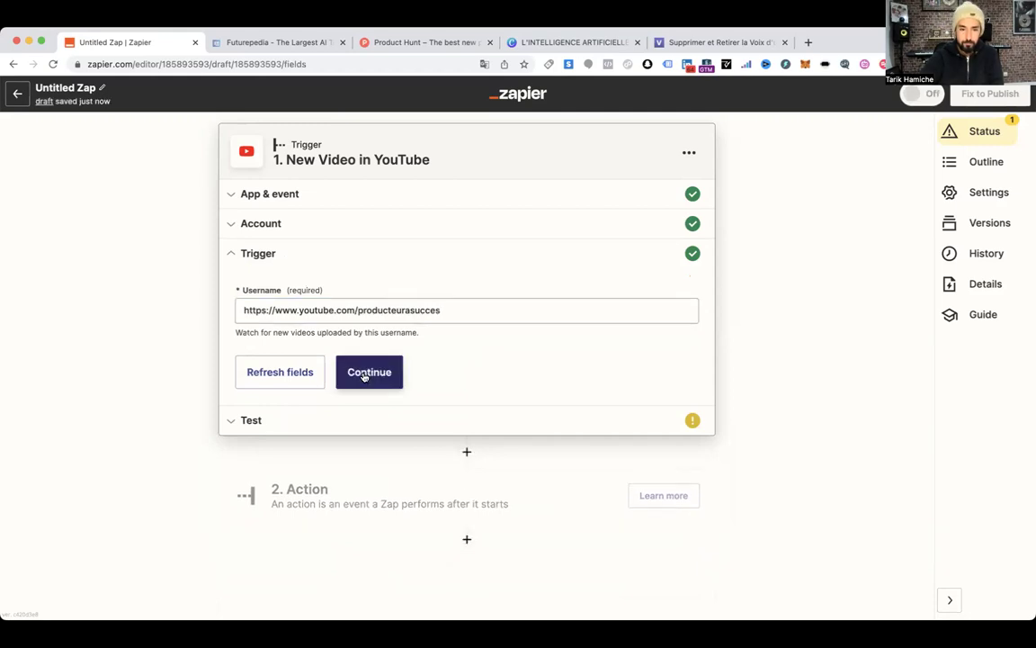
pyautogui.click(376, 377)
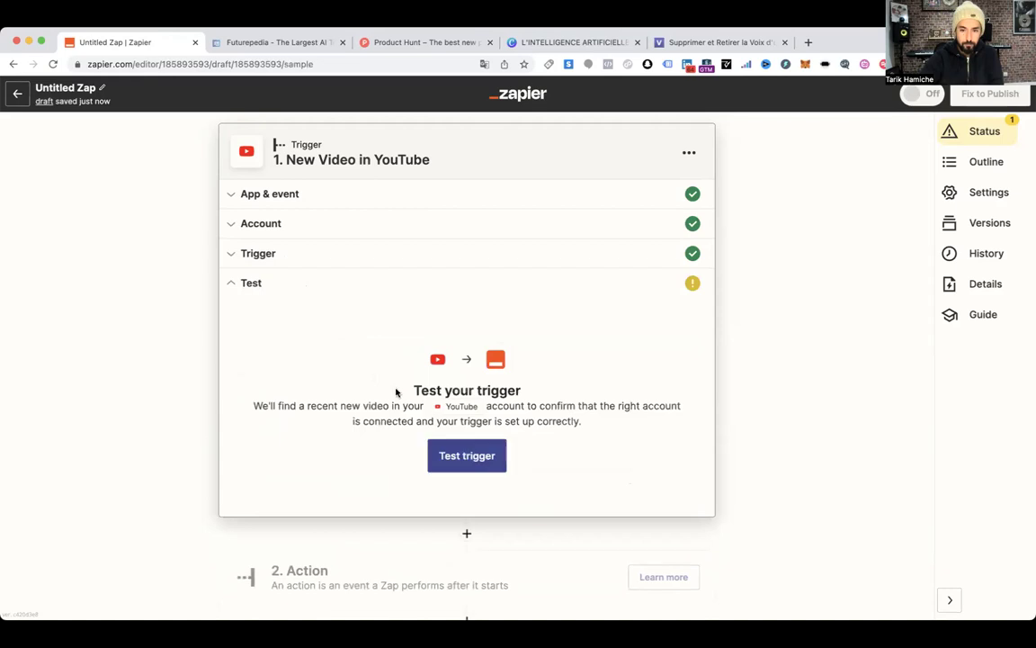
pyautogui.click(470, 461)
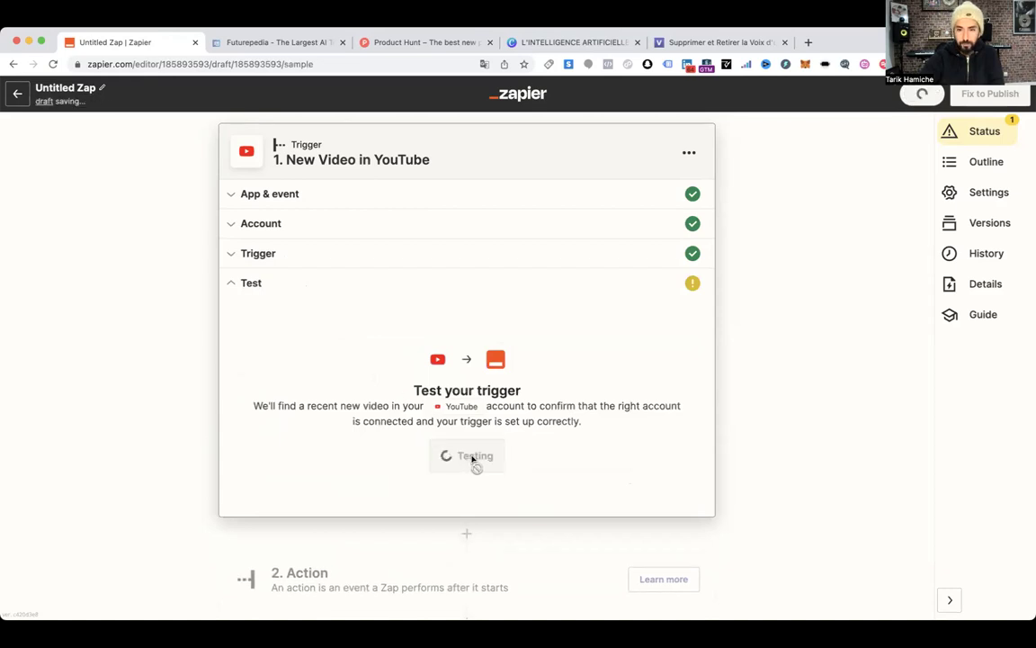
# Replace the Username with the account e-mail, retest, and review the trigger event list
pyautogui.click(328, 246)
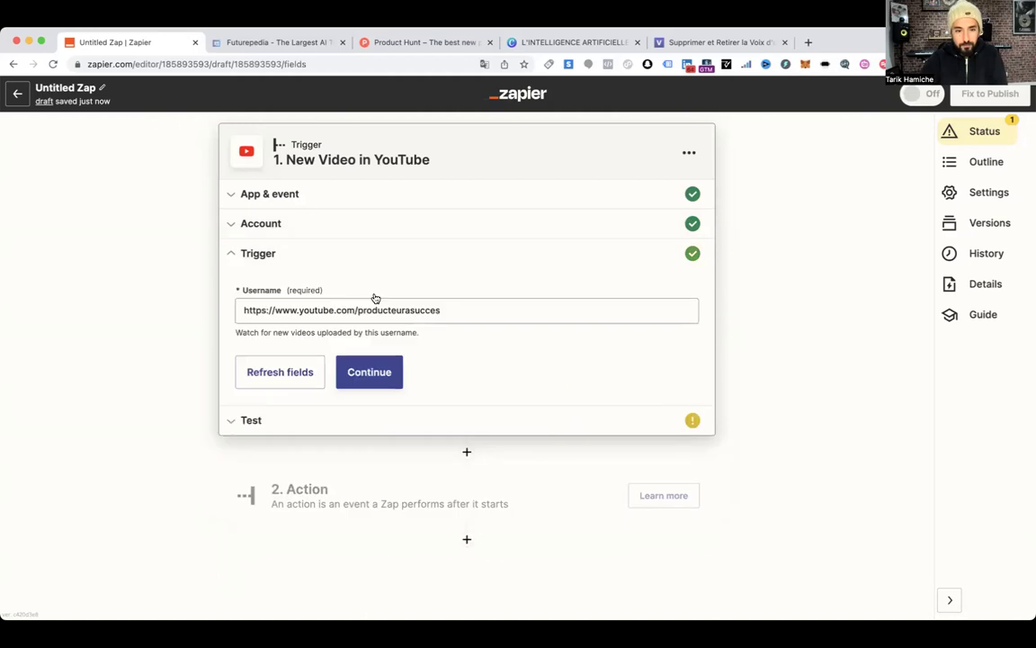
pyautogui.moveTo(457, 315); pyautogui.dragTo(150, 279)
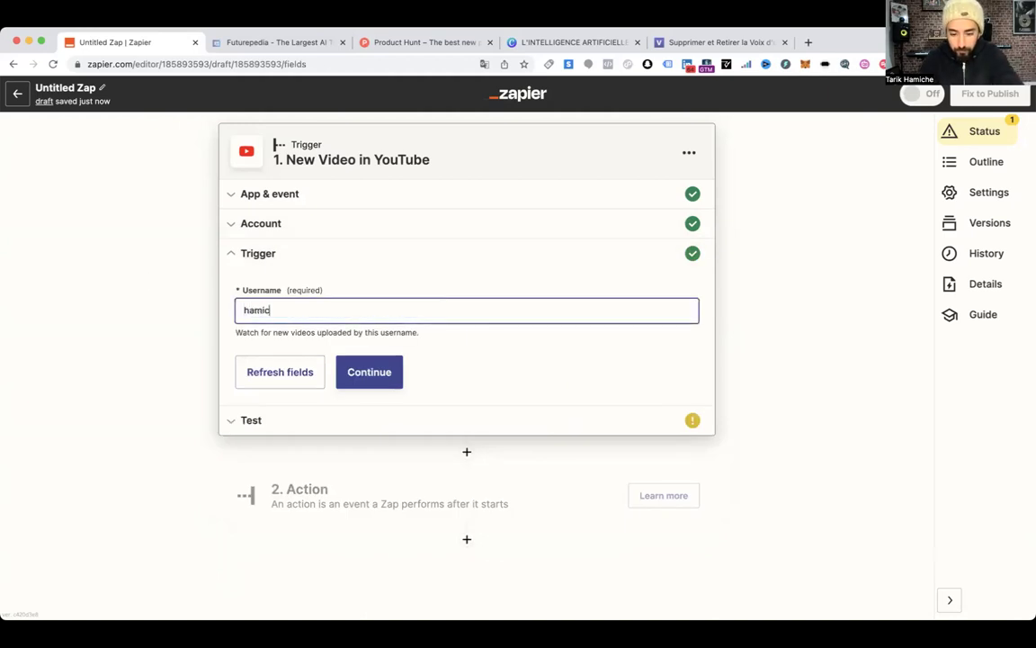
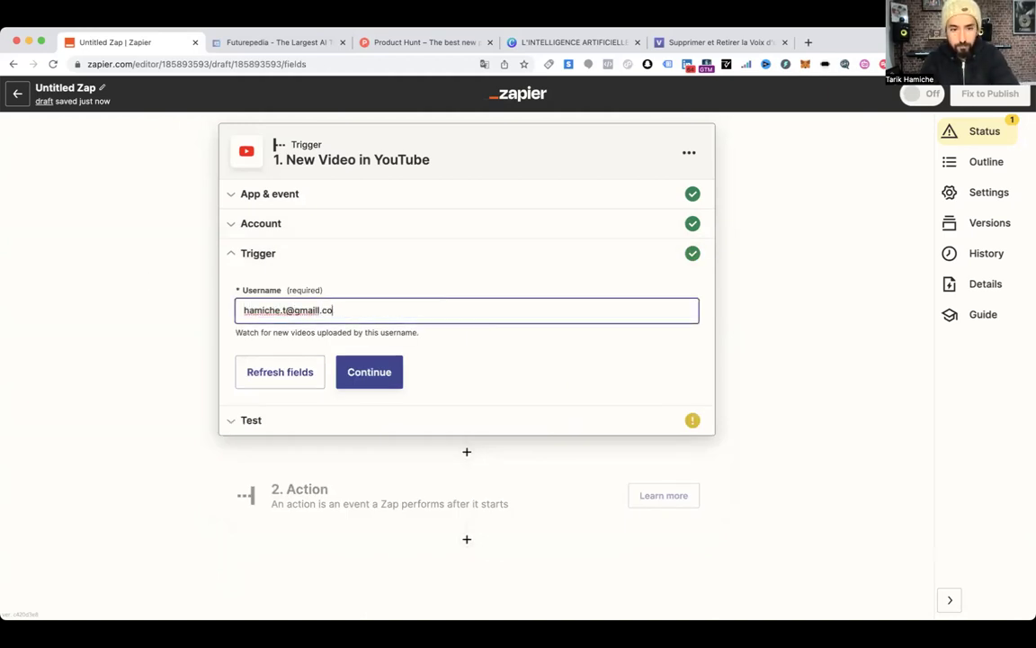
pyautogui.click(365, 372)
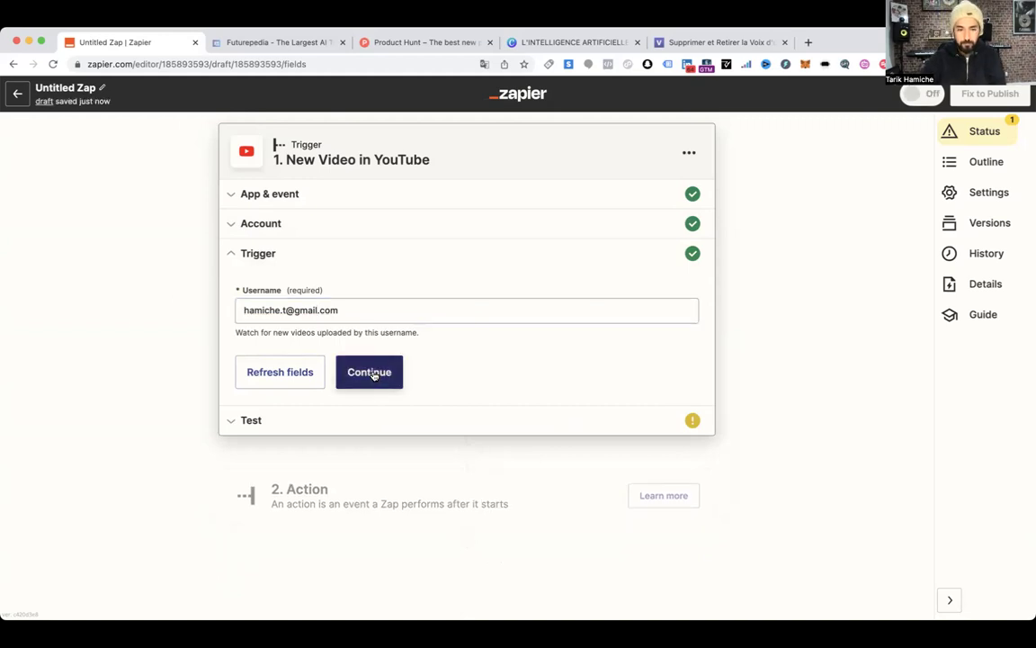
pyautogui.click(370, 374)
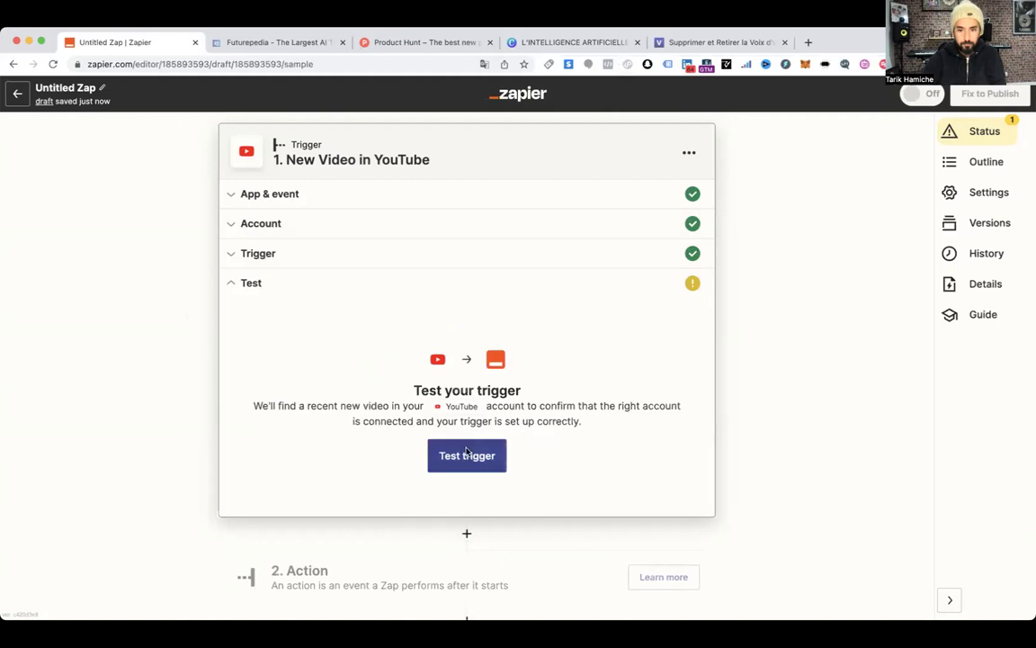
pyautogui.click(466, 454)
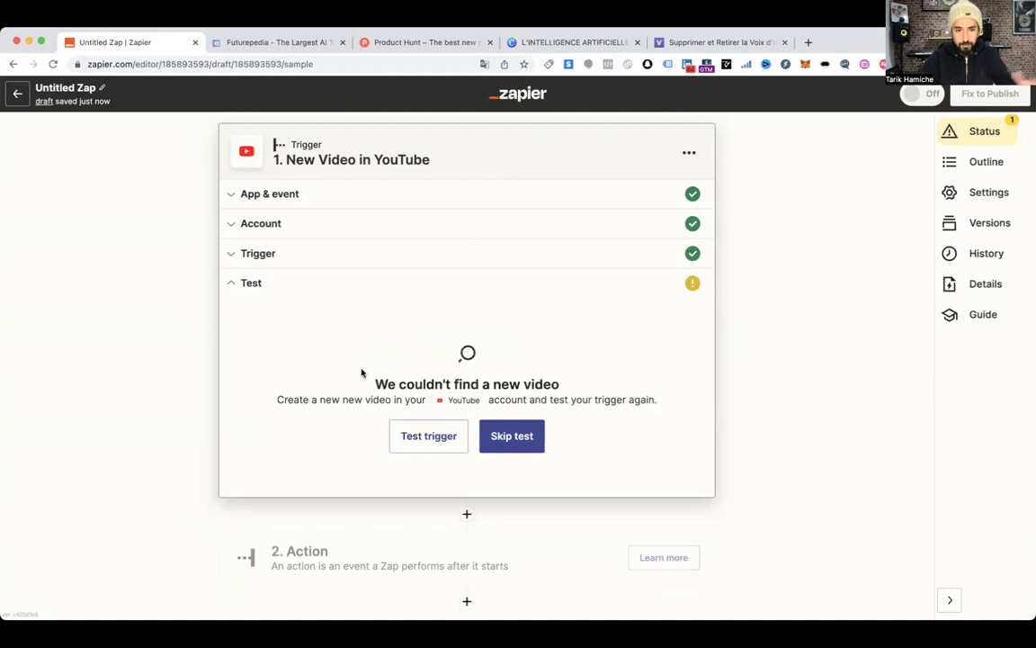
pyautogui.click(336, 193)
pyautogui.click(337, 293)
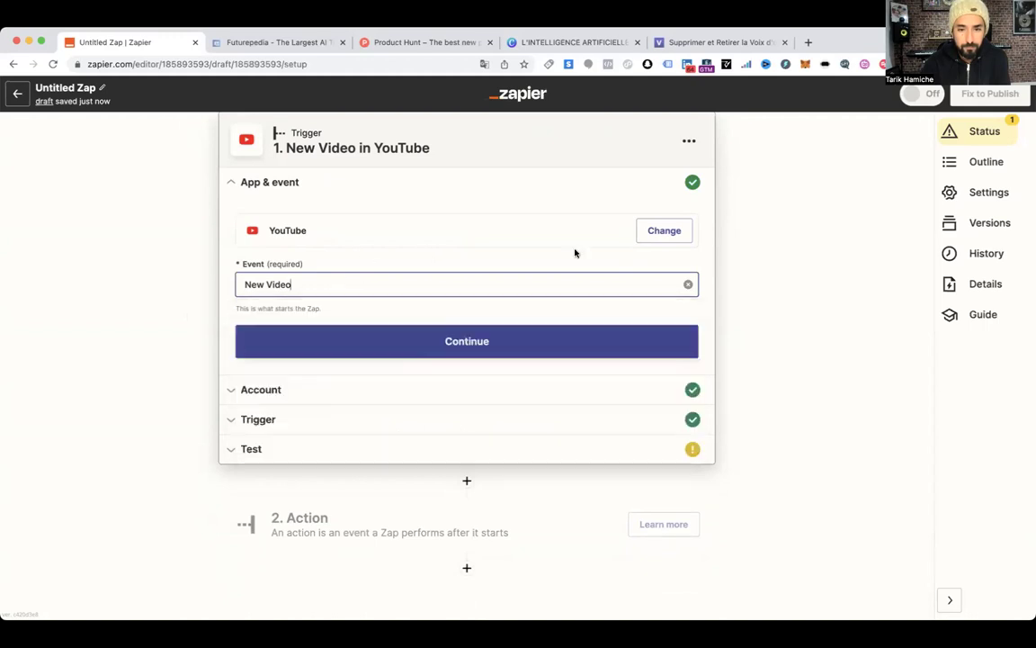
# Switch the trigger to YouTube (Legacy) with the New Video event
pyautogui.click(652, 231)
pyautogui.write('youtube')
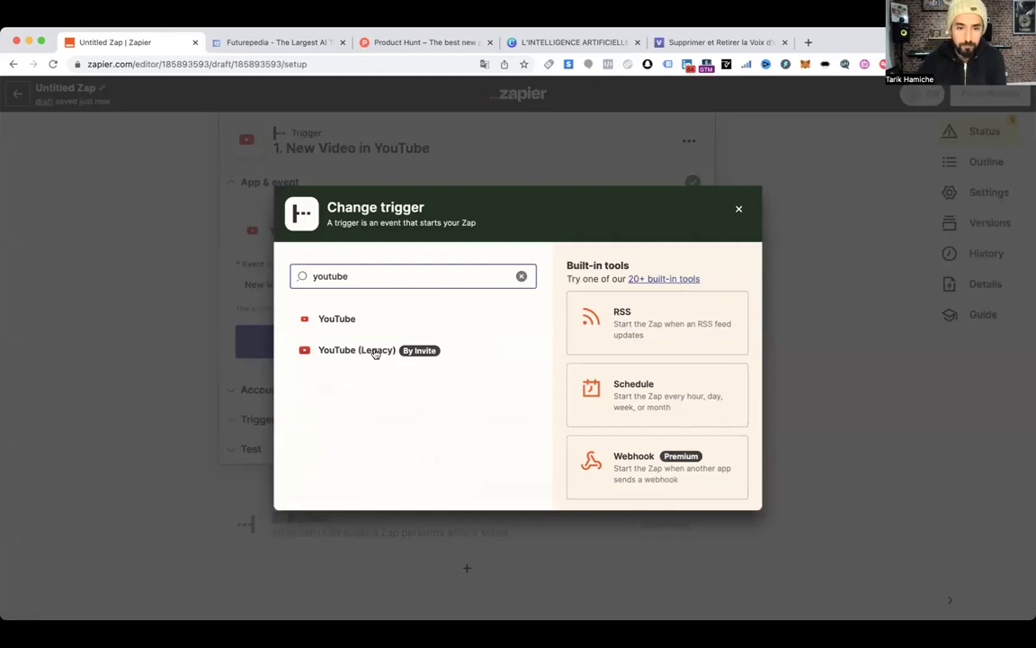
pyautogui.click(375, 352)
pyautogui.click(360, 297)
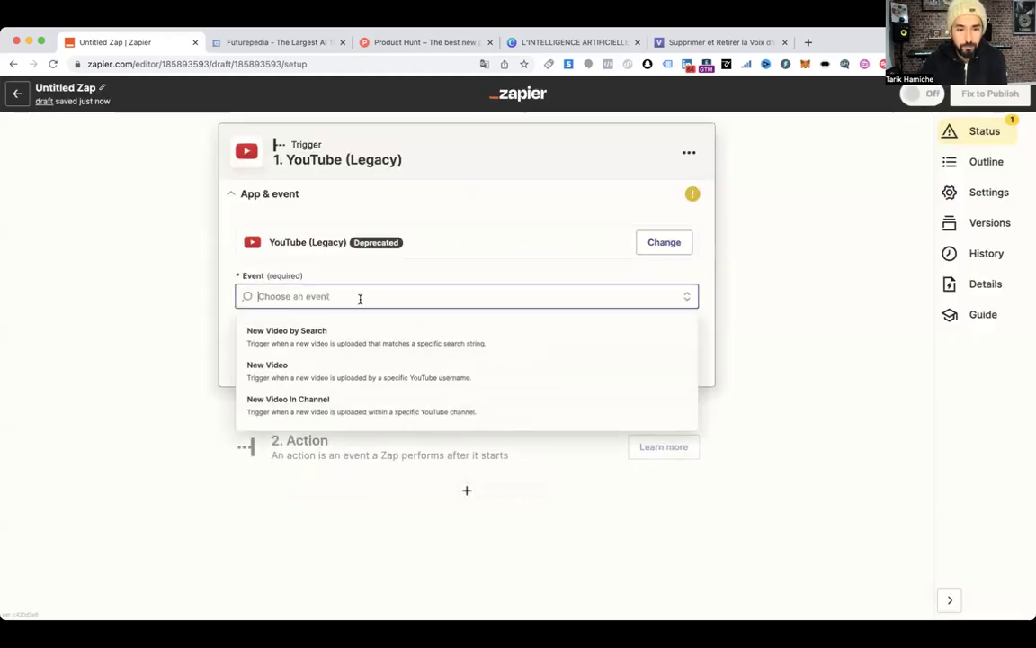
pyautogui.click(326, 368)
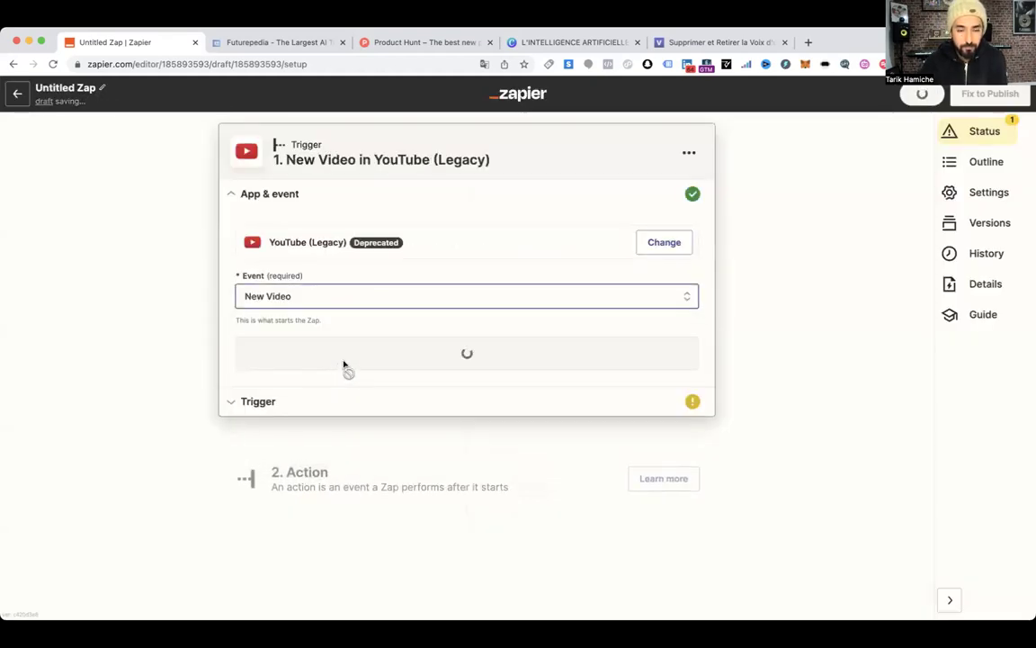
pyautogui.click(345, 364)
# Enter 'producteurasucces' as the Username and test the trigger twice
pyautogui.click(288, 283)
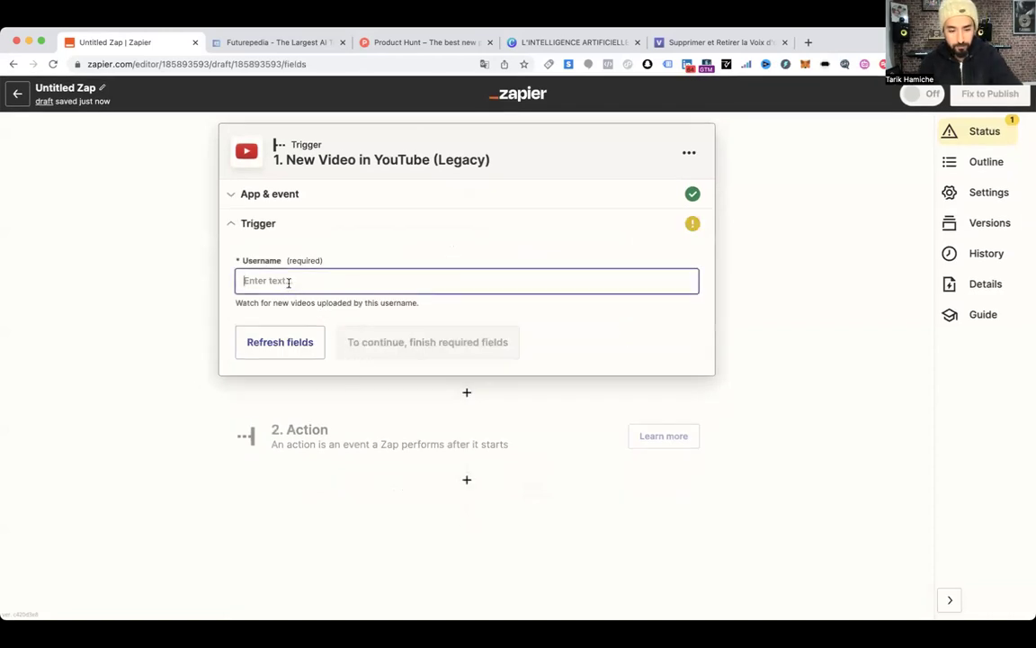
pyautogui.write('producteur')
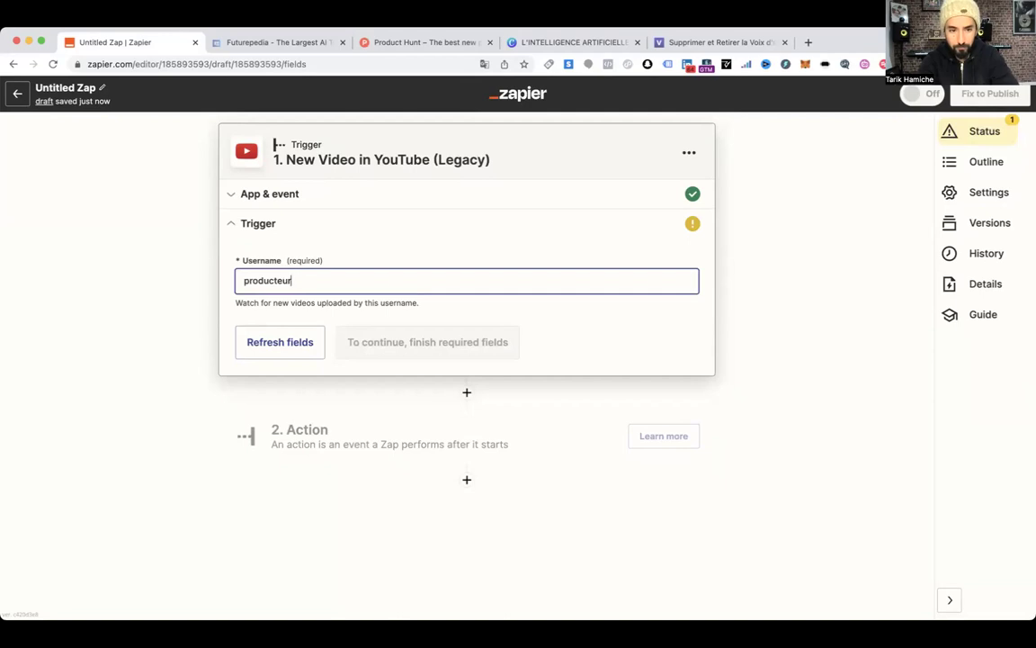
pyautogui.write('asucces')
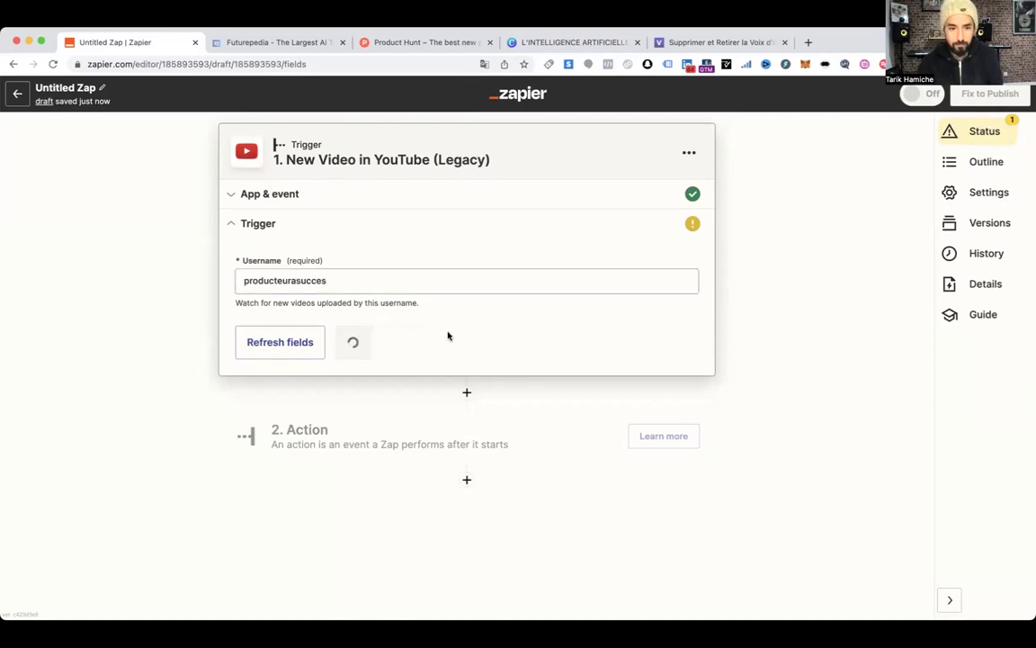
pyautogui.click(401, 342)
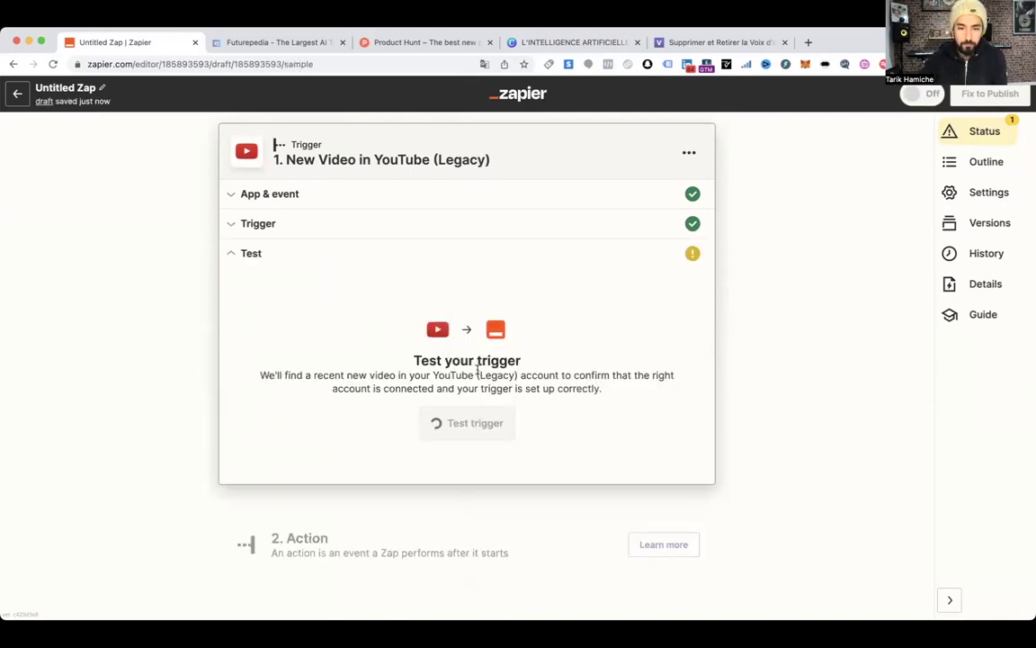
pyautogui.click(479, 429)
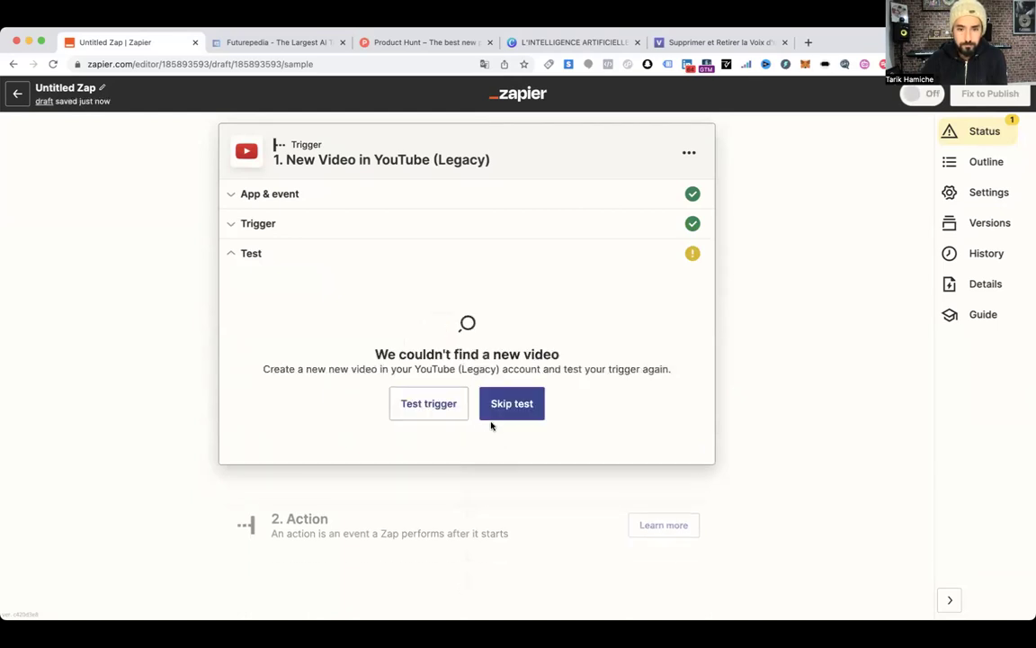
pyautogui.click(447, 413)
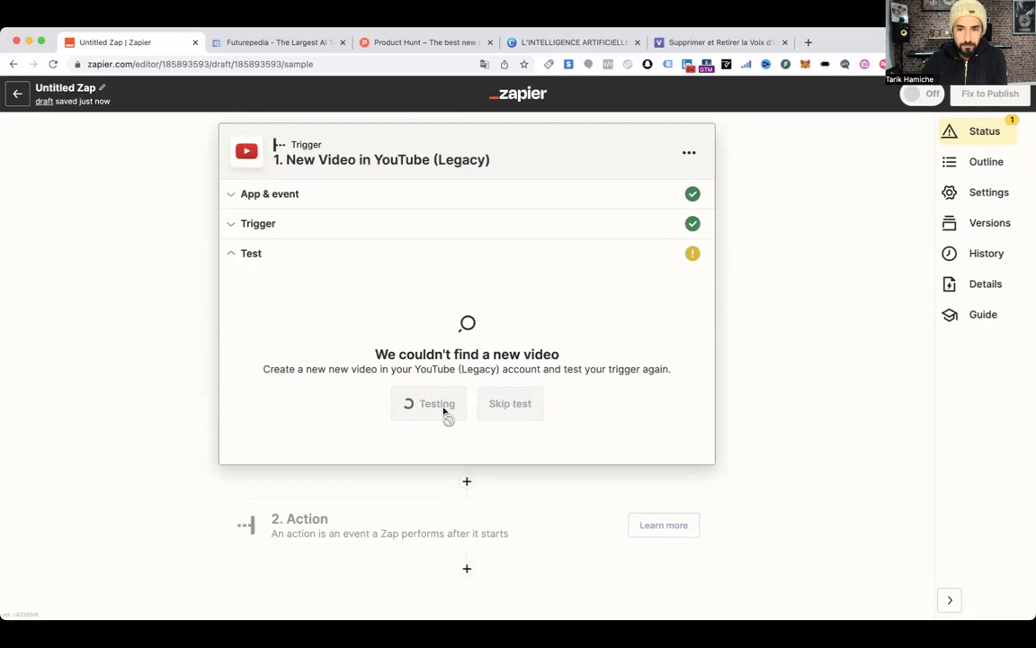
# Replace the Username with the account e-mail address and confirm it
pyautogui.click(307, 234)
pyautogui.moveTo(309, 268); pyautogui.dragTo(190, 254)
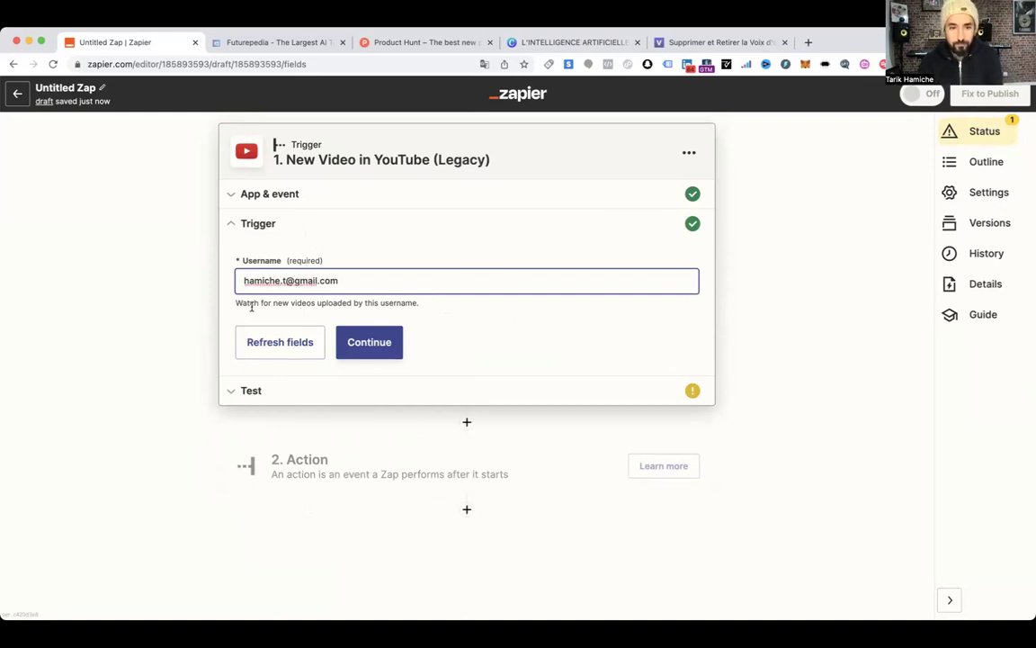
pyautogui.click(377, 347)
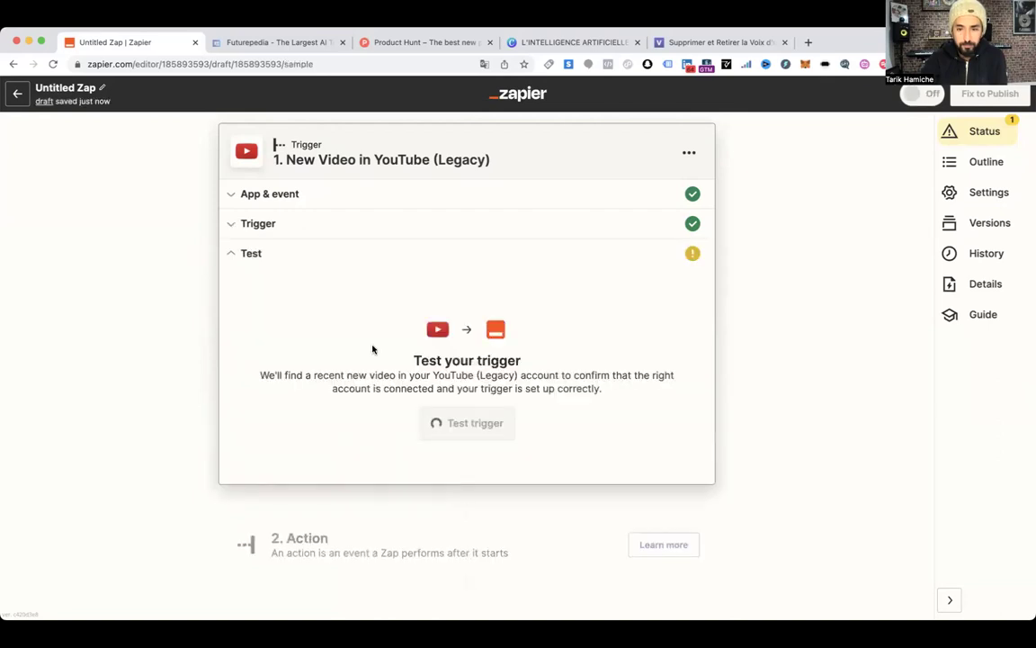
# Leave the unsaved draft and open the AUTOSEND New YouTube Video Zap from the Zaps list
pyautogui.click(17, 93)
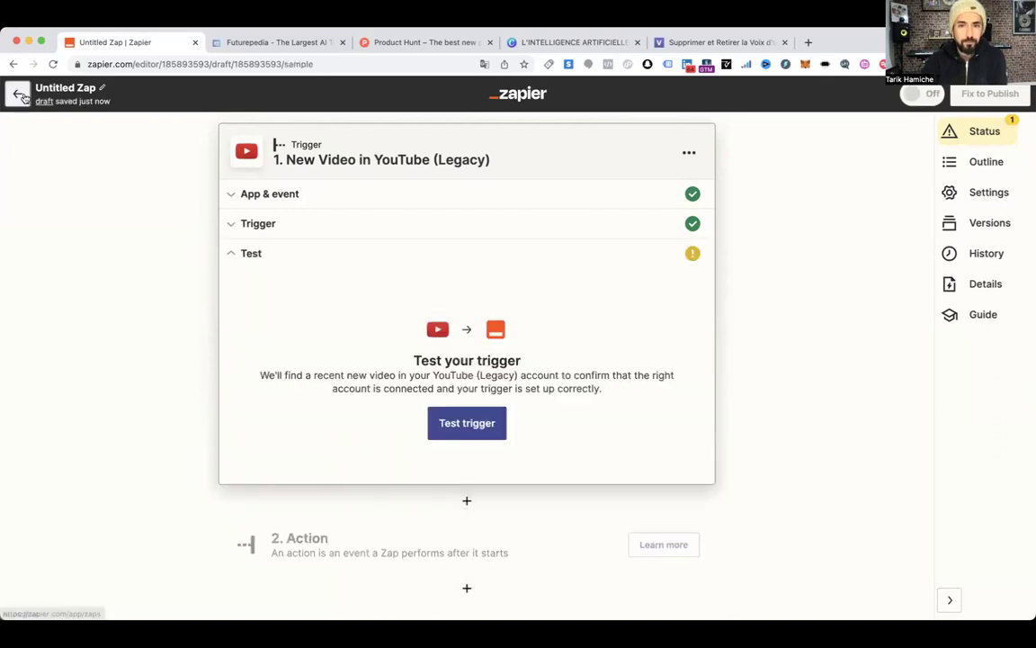
pyautogui.click(568, 260)
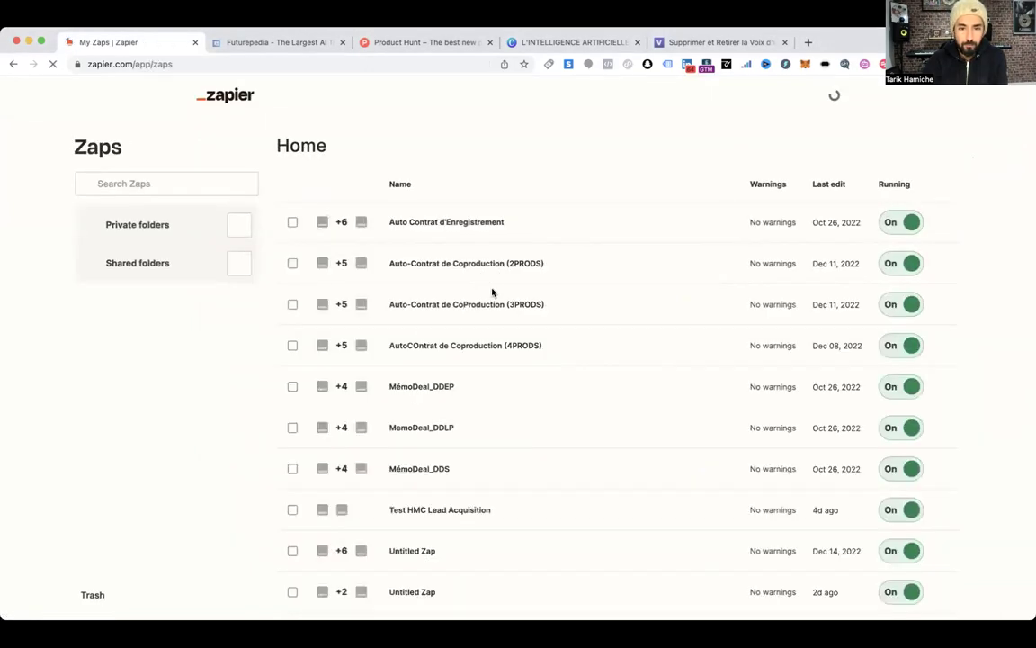
pyautogui.scroll(-15, 502, 298)
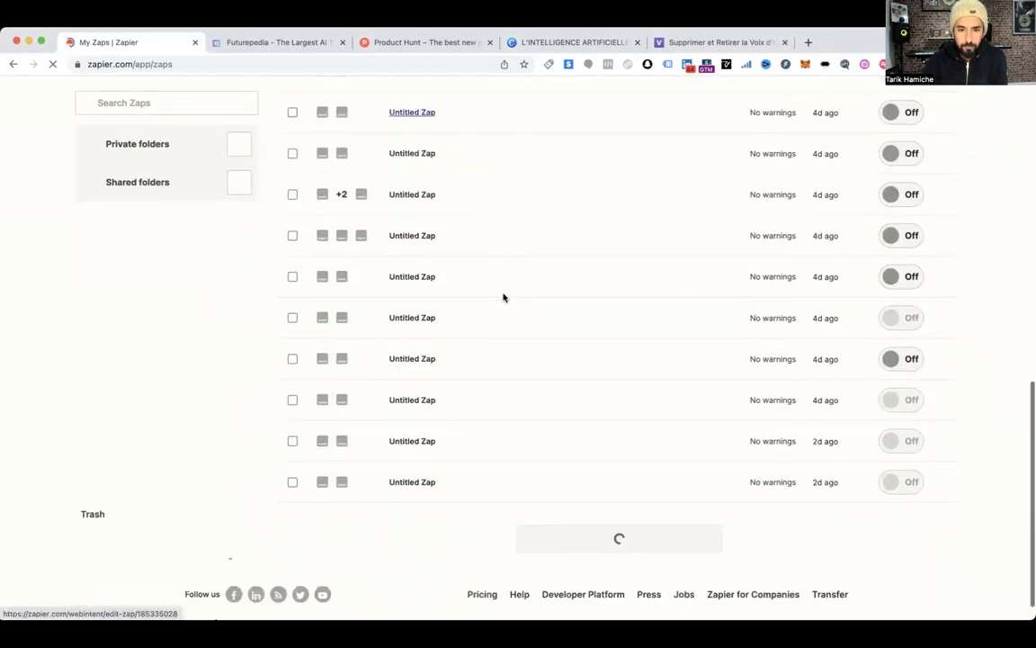
pyautogui.scroll(-1, 503, 298)
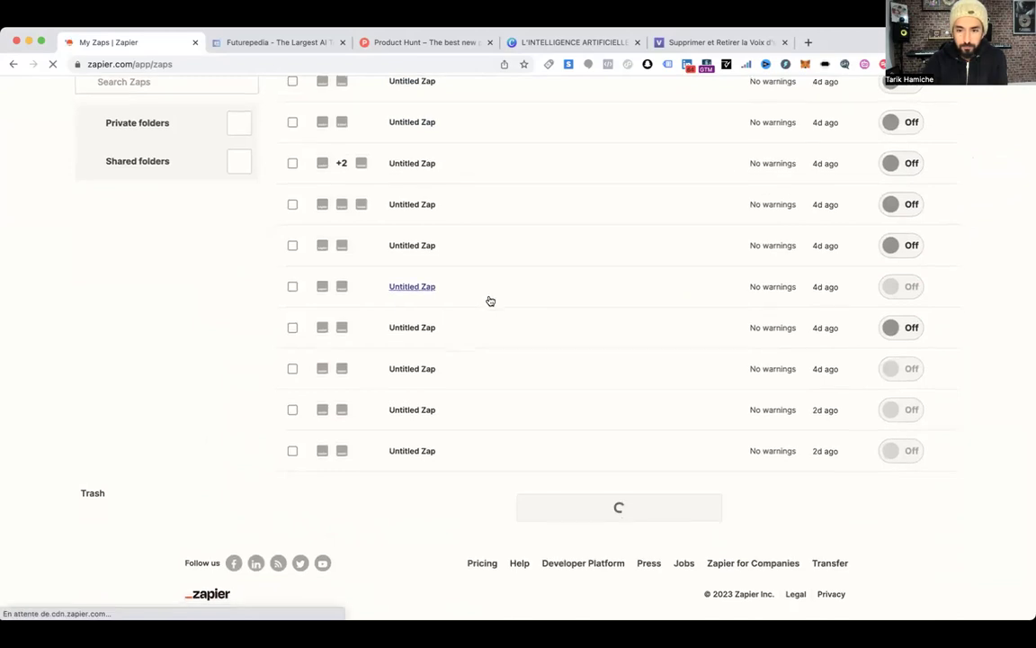
pyautogui.scroll(1, 518, 307)
pyautogui.scroll(-1, 520, 309)
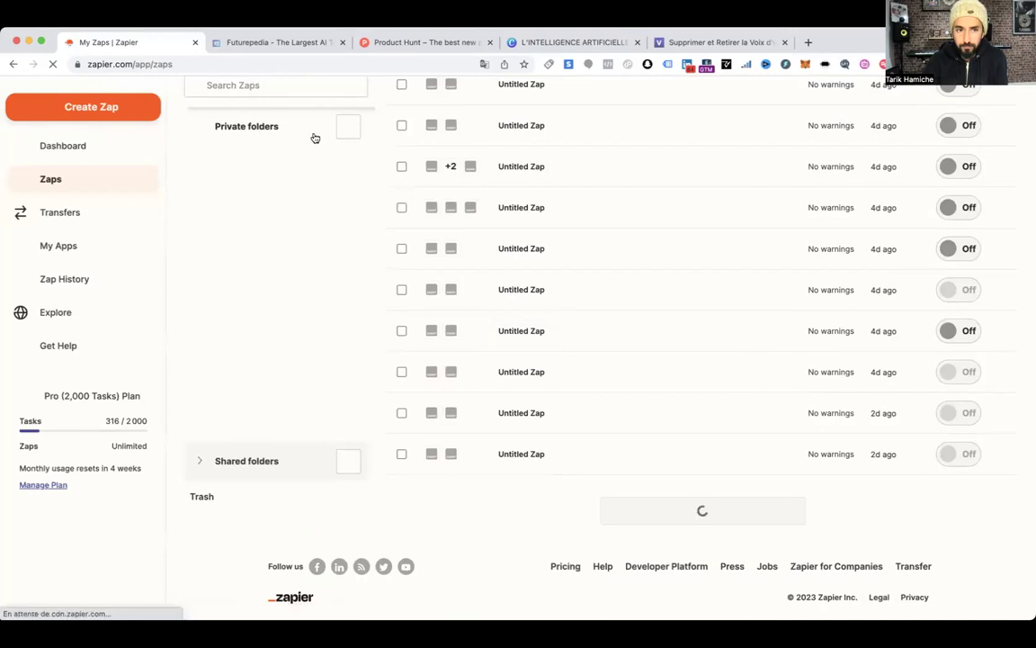
pyautogui.click(267, 85)
pyautogui.write('slack')
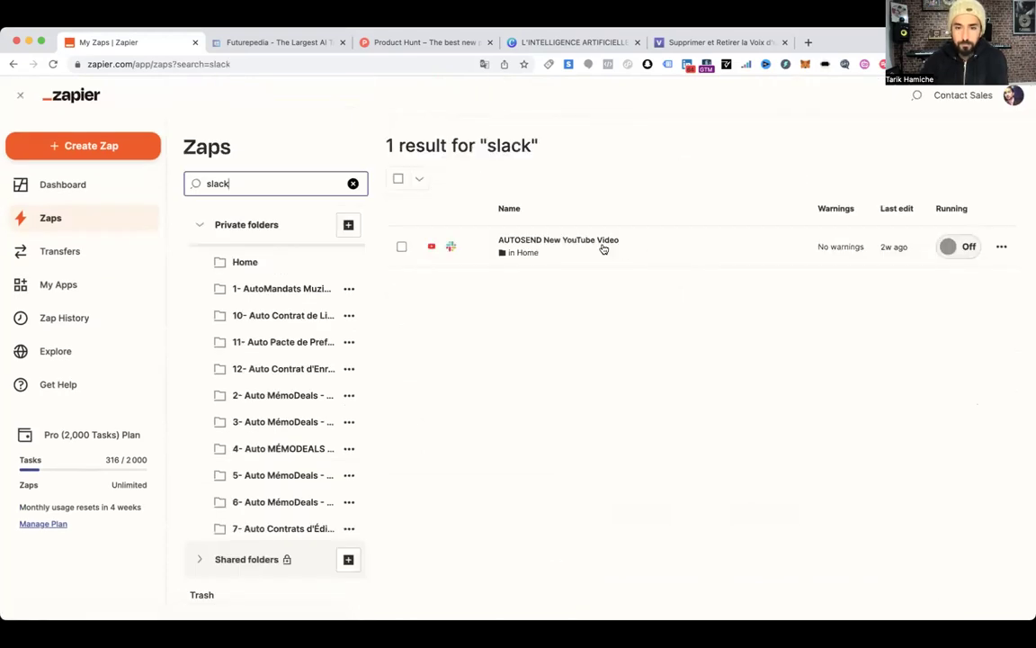
pyautogui.click(564, 244)
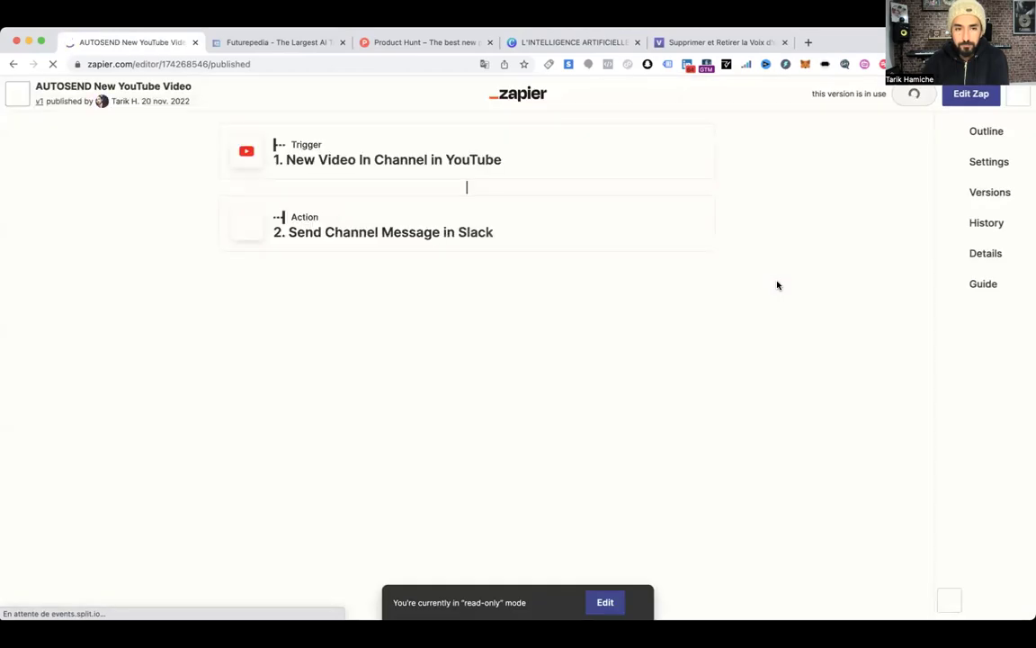
# Inspect the AUTOSEND trigger in edit mode, confirm New Video In Channel, then return to read-only view
pyautogui.click(392, 155)
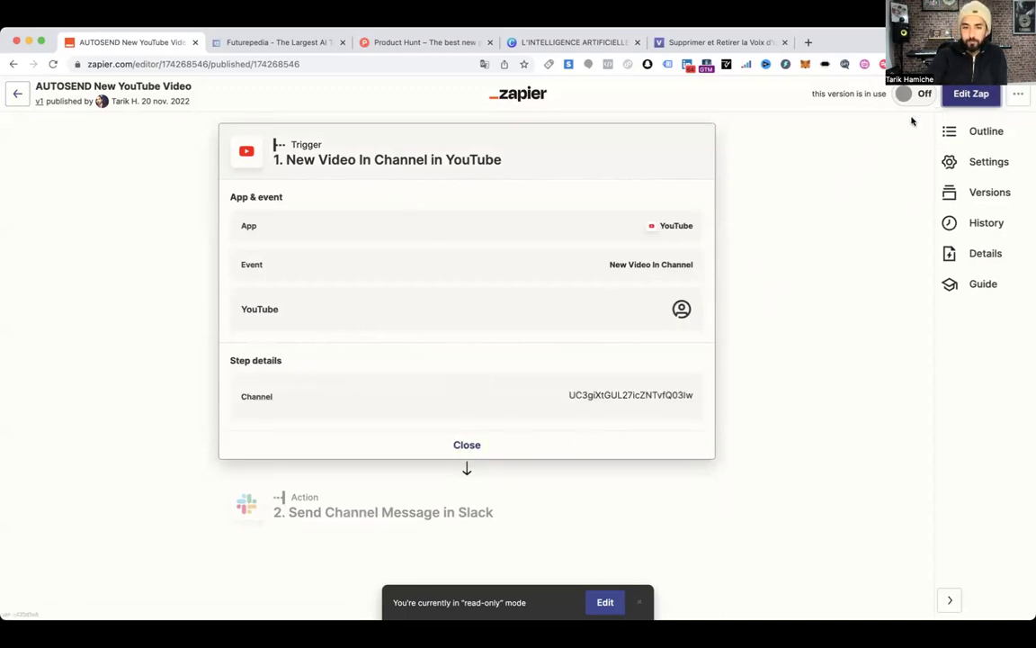
pyautogui.click(968, 94)
pyautogui.click(336, 195)
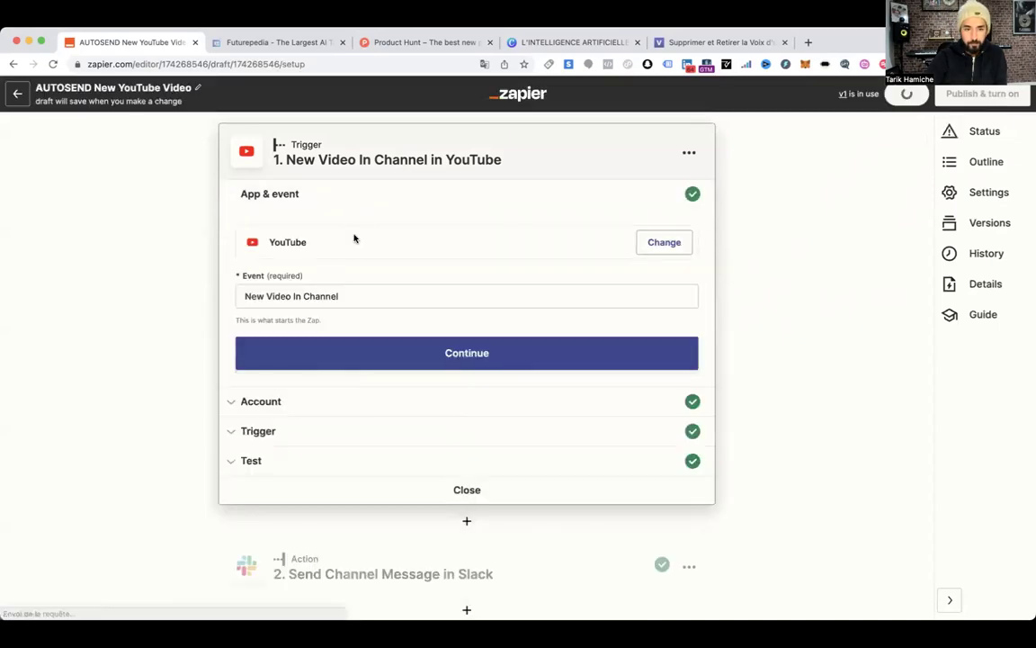
pyautogui.click(371, 296)
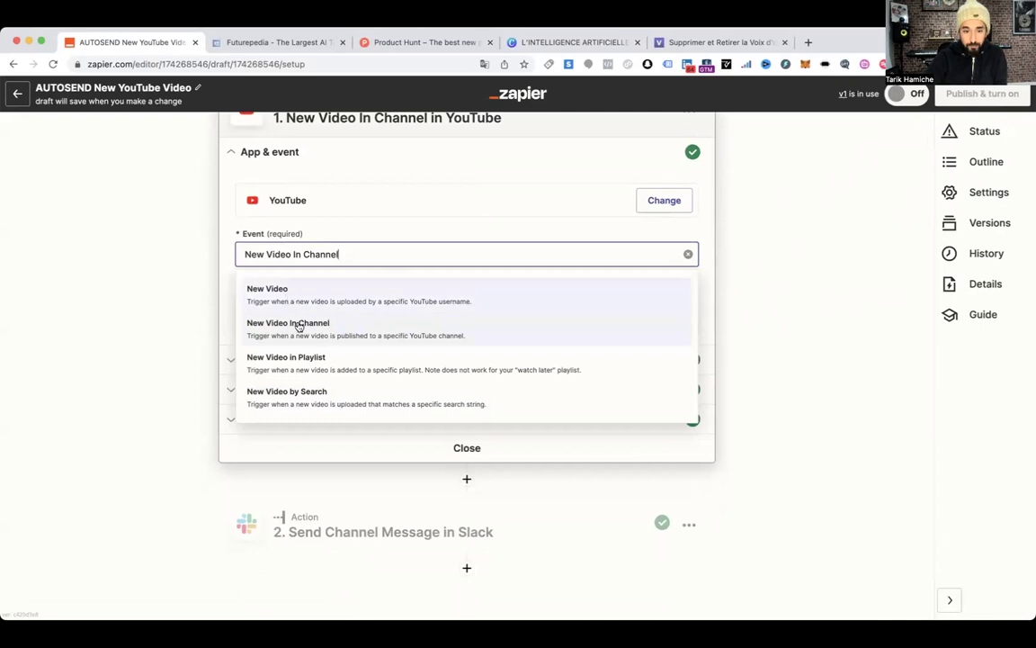
pyautogui.click(228, 241)
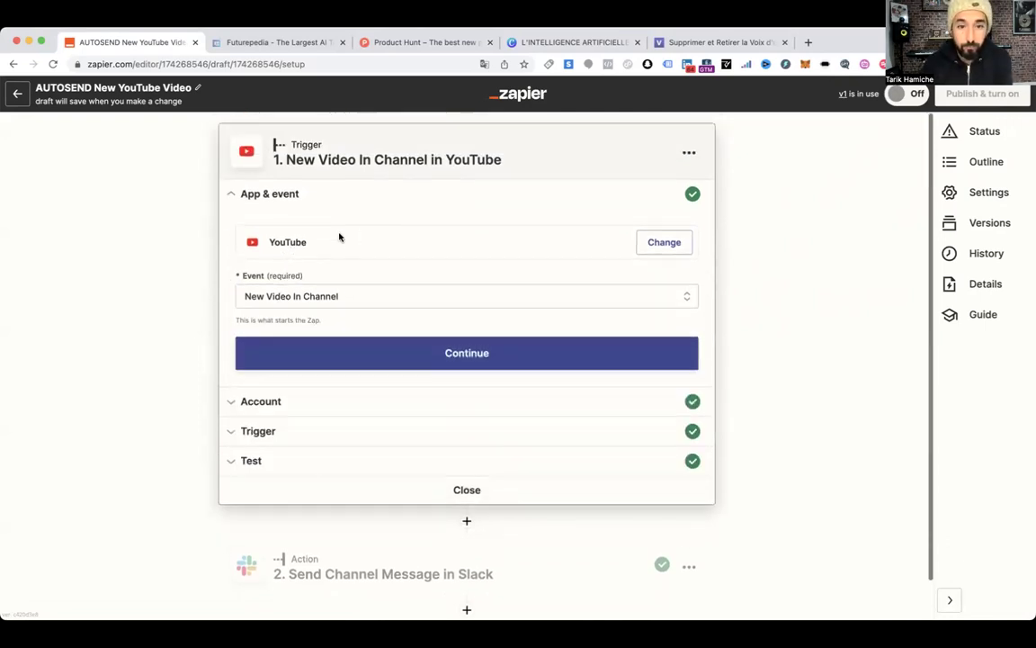
pyautogui.click(21, 99)
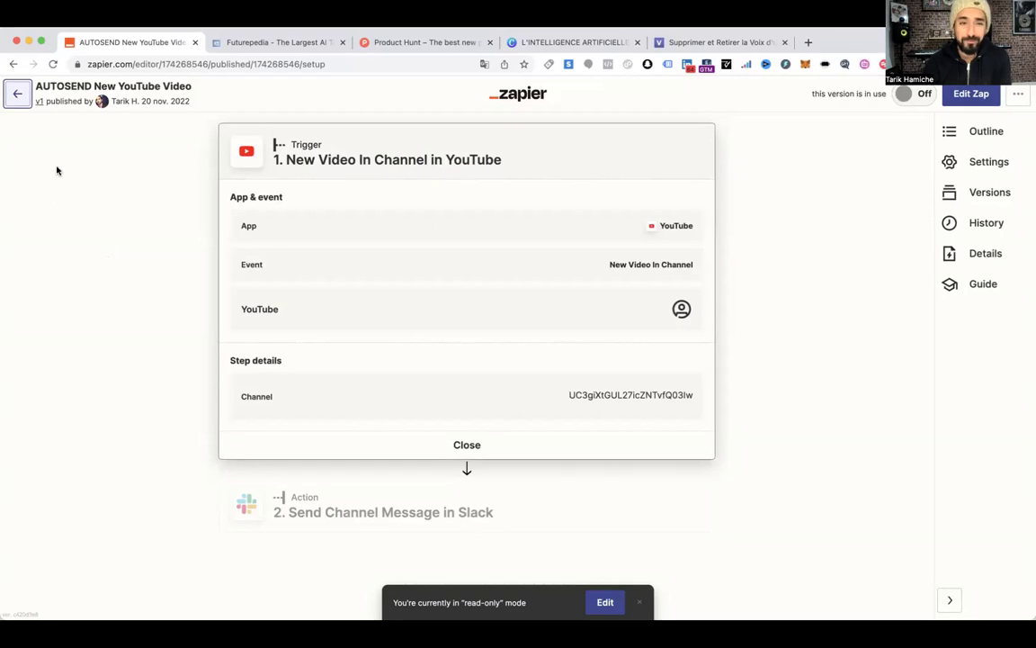
# Start a new Zap with YouTube's New Video In Channel trigger
pyautogui.click(19, 96)
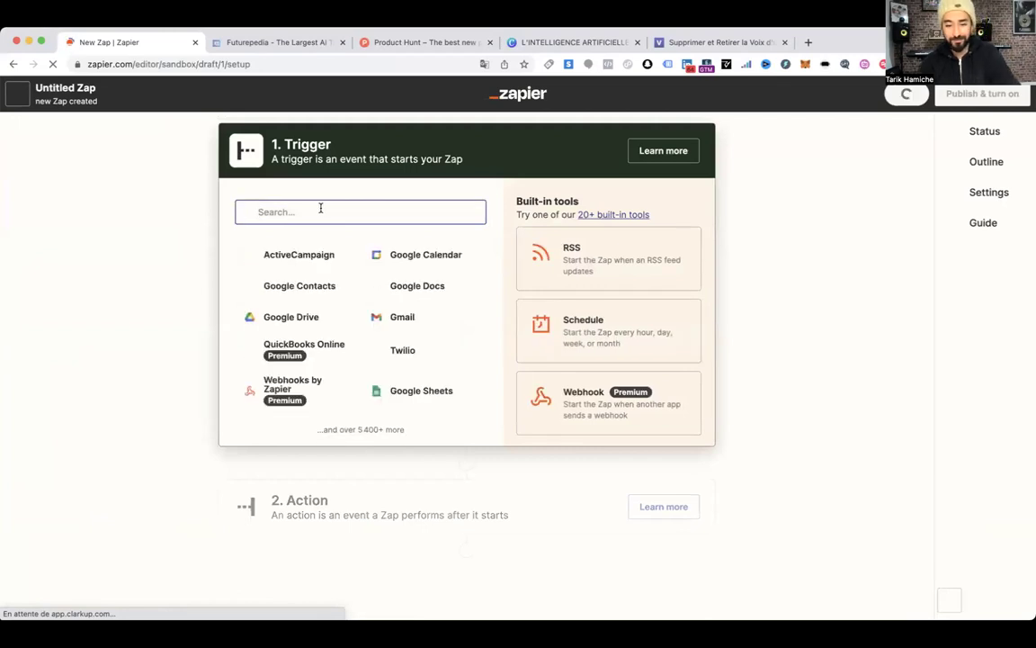
pyautogui.write('youtube')
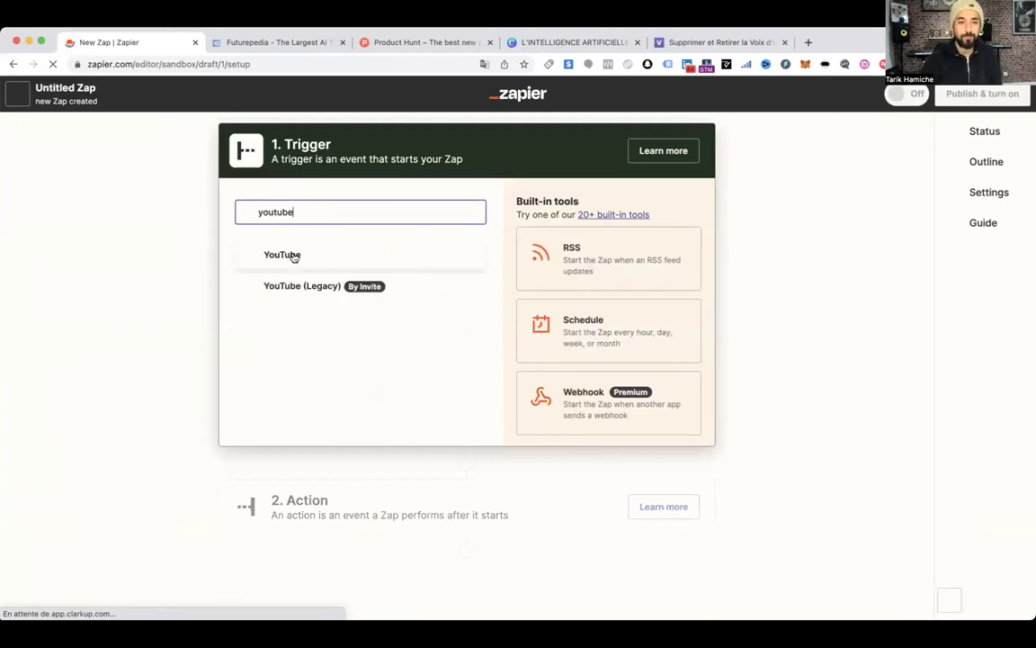
pyautogui.click(293, 257)
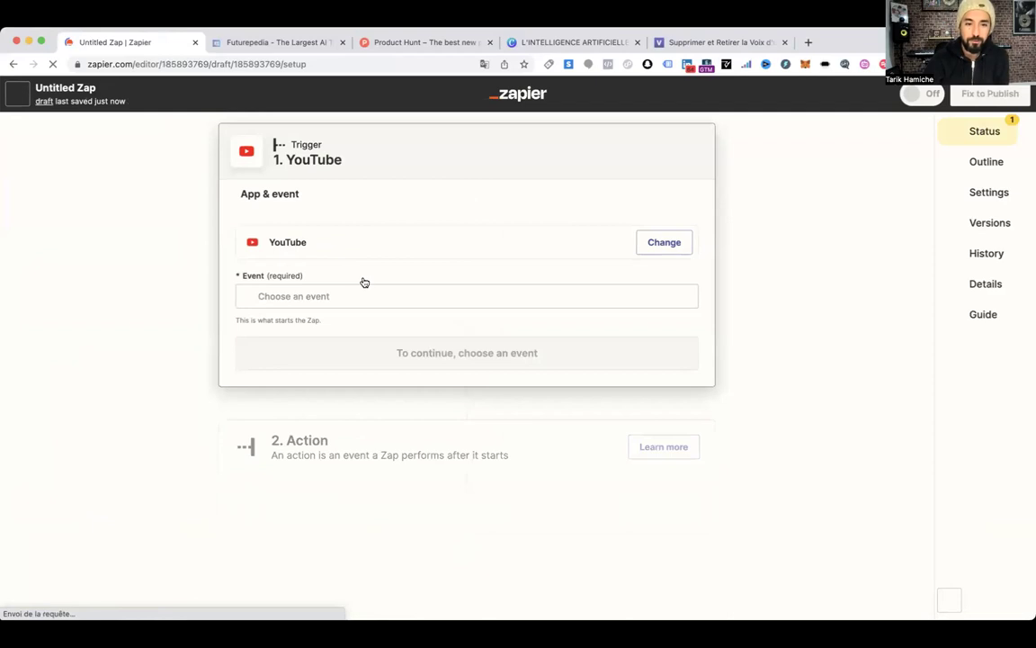
pyautogui.click(342, 295)
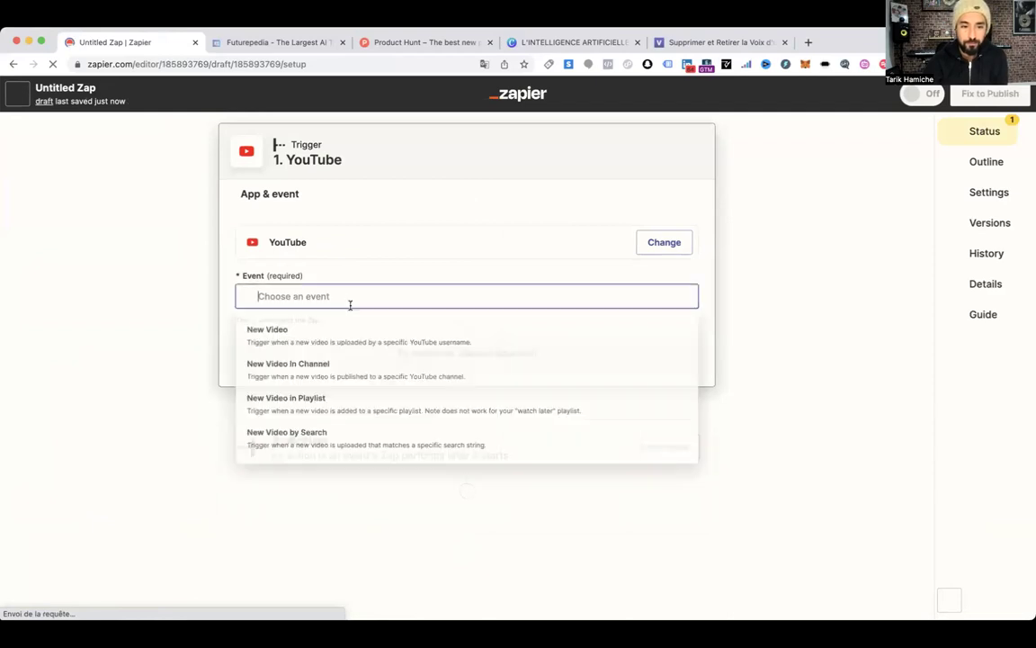
pyautogui.click(366, 371)
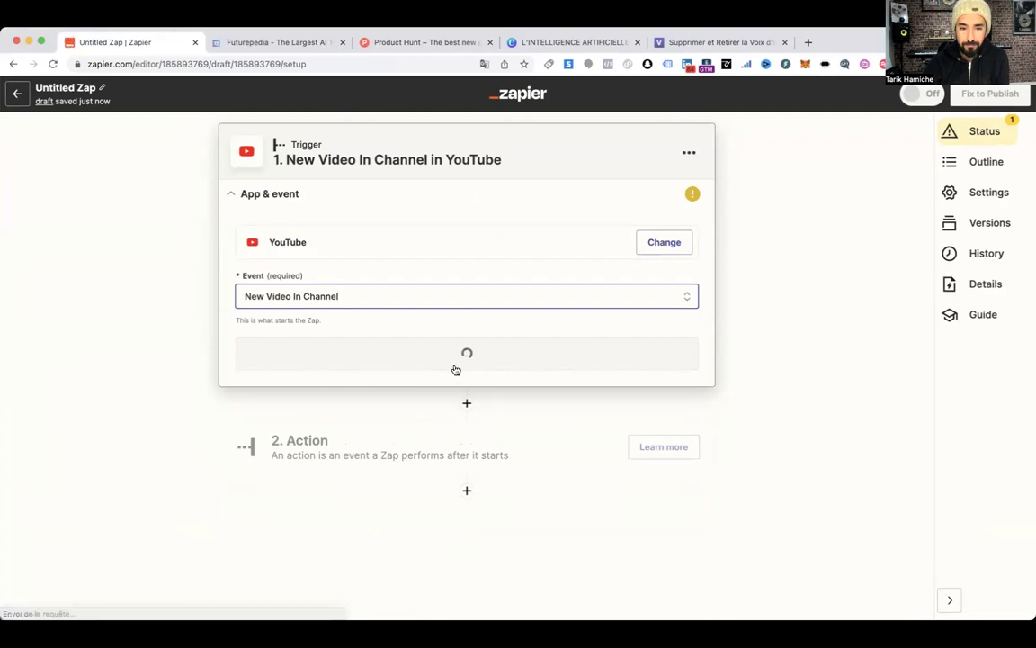
# Confirm the event and YouTube account, then expand the Channel hint and focus the Channel field
pyautogui.click(429, 351)
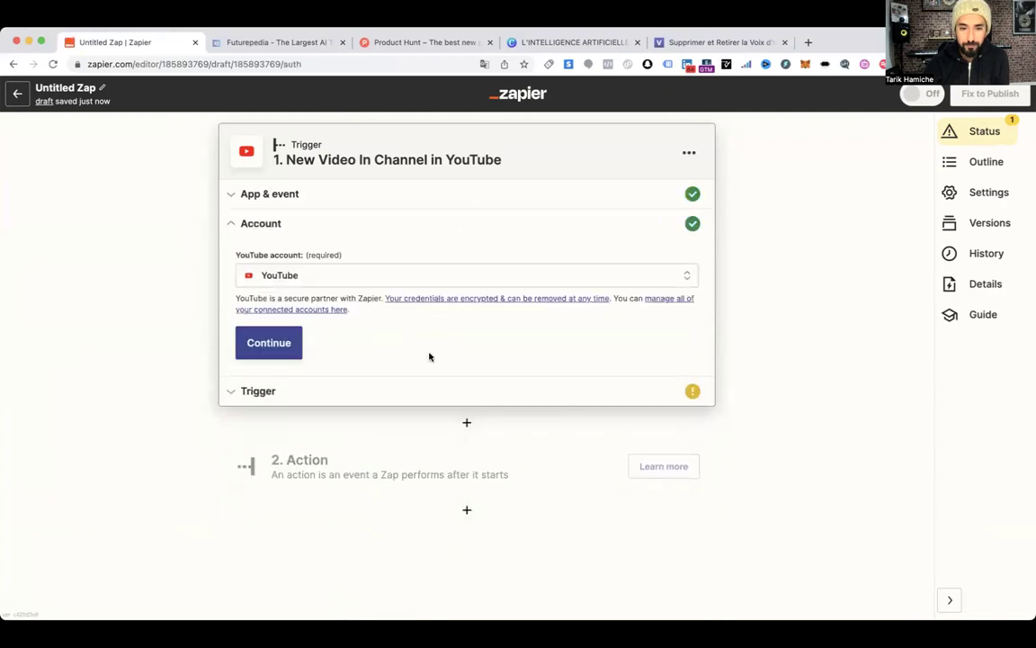
pyautogui.click(269, 343)
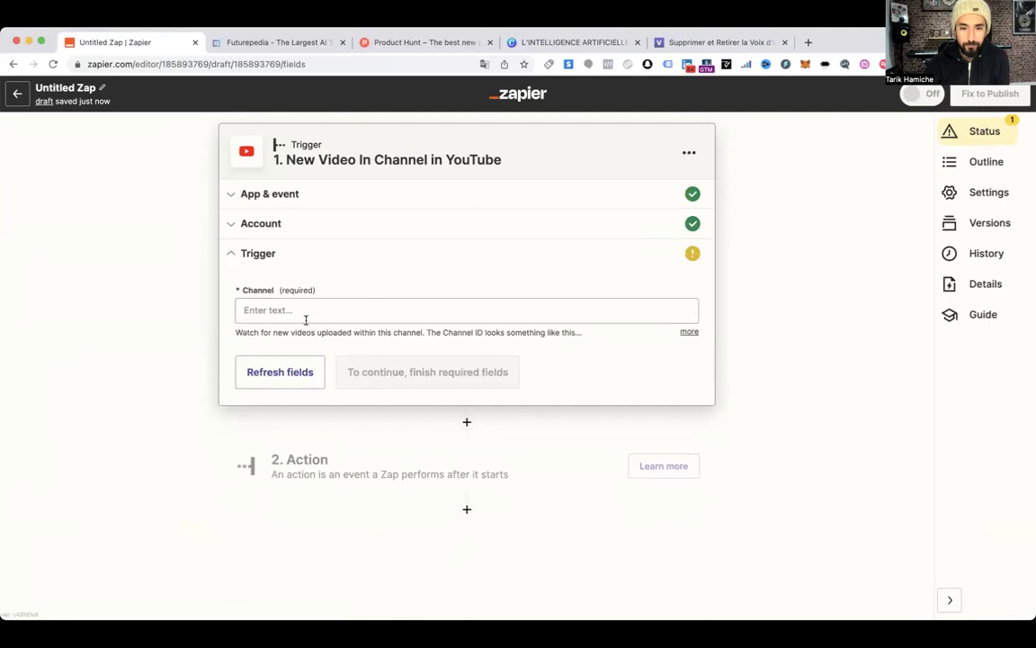
pyautogui.click(689, 332)
pyautogui.click(341, 315)
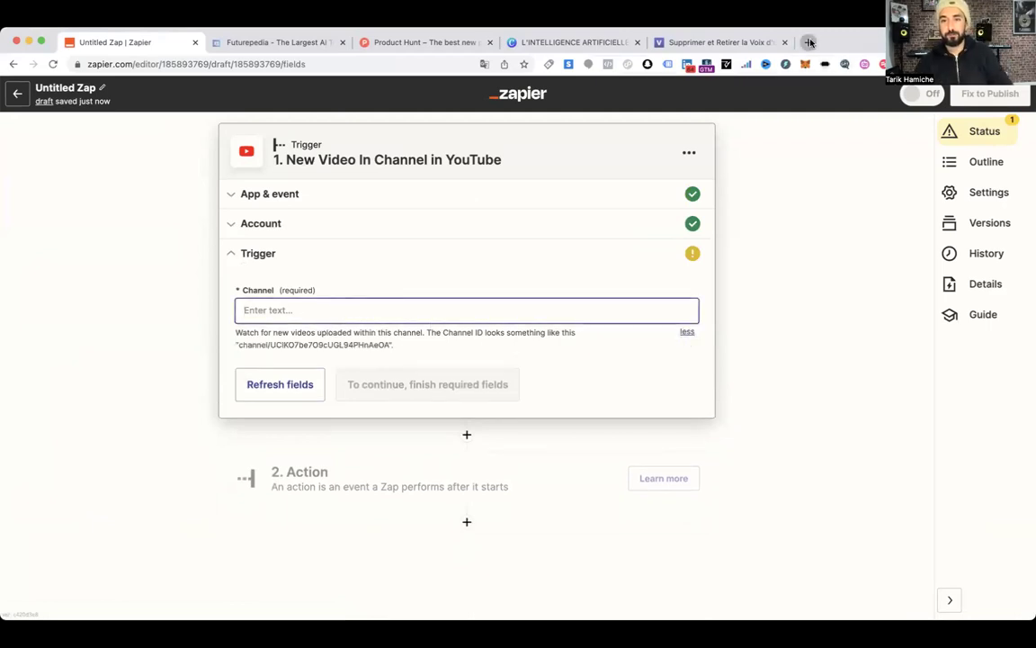
pyautogui.click(810, 43)
pyautogui.write('youtub')
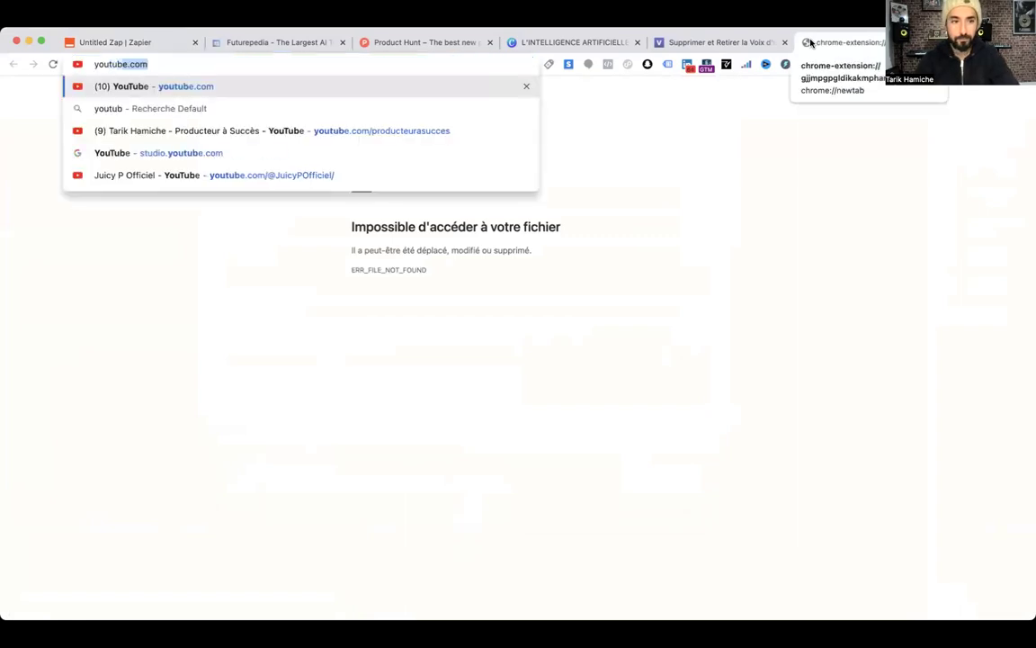
pyautogui.press('BackSpace')
pyautogui.press('BackSpace')
pyautogui.press('BackSpace')
pyautogui.press('BackSpace')
pyautogui.press('BackSpace')
pyautogui.press('BackSpace')
pyautogui.press('BackSpace')
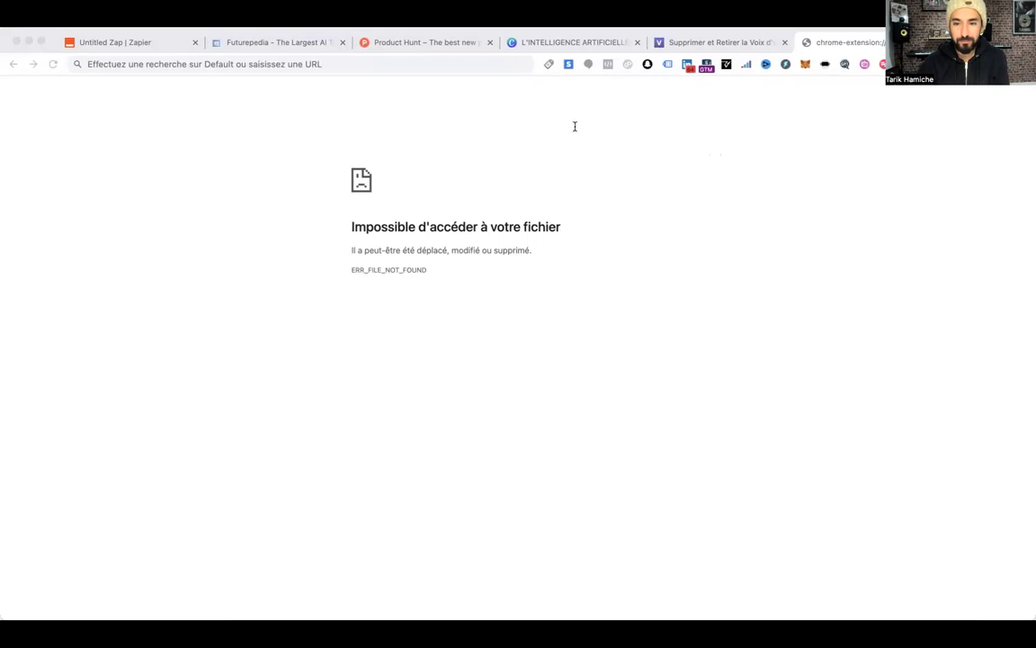
pyautogui.click(124, 43)
pyautogui.doubleClick(52, 87)
pyautogui.rightClick(52, 87)
pyautogui.click(289, 148)
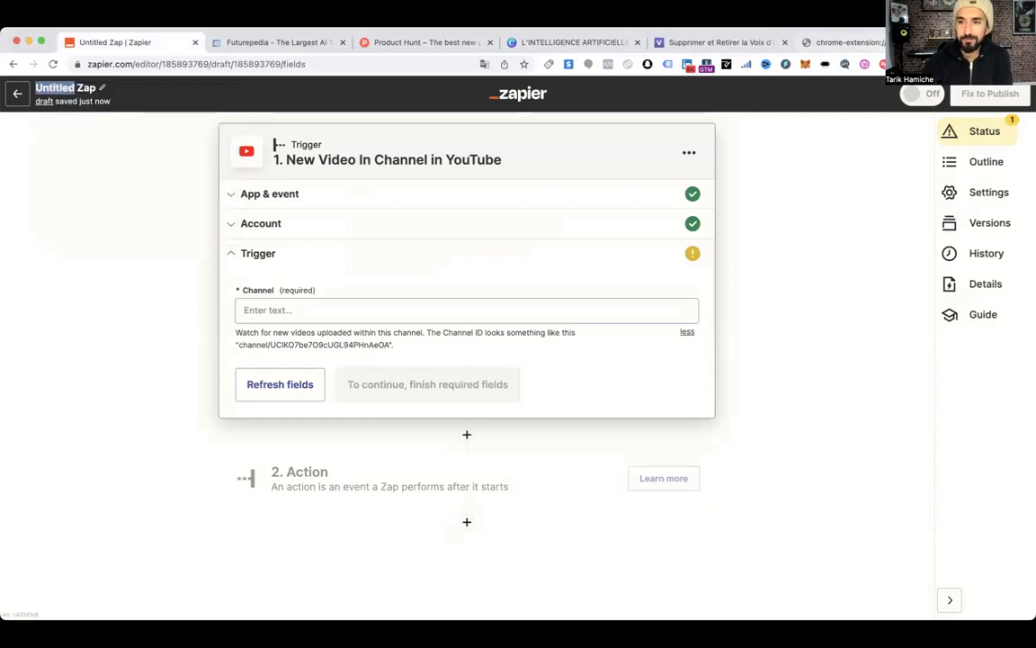
# Find the AUTOSEND New YouTube Video Zap via a 'slack' search and edit its YouTube trigger
pyautogui.click(19, 98)
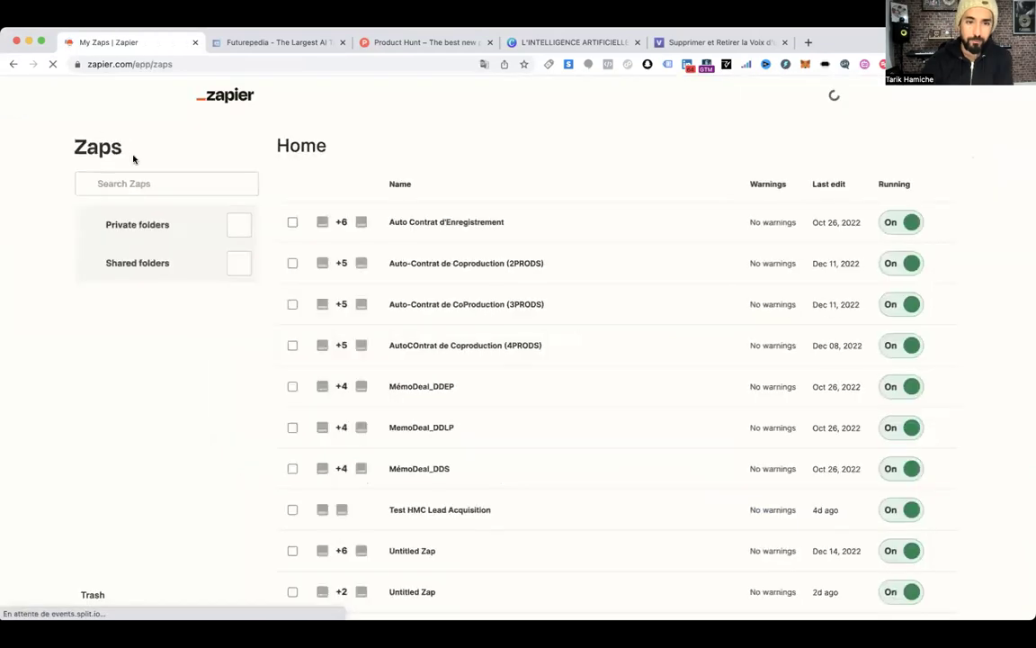
pyautogui.click(153, 183)
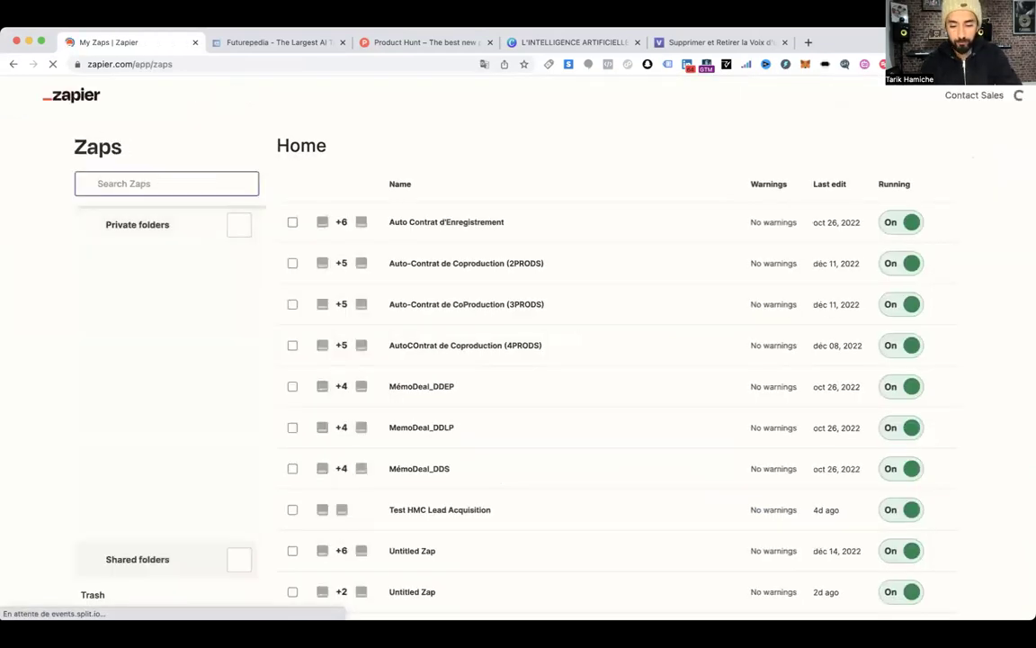
pyautogui.write('slack')
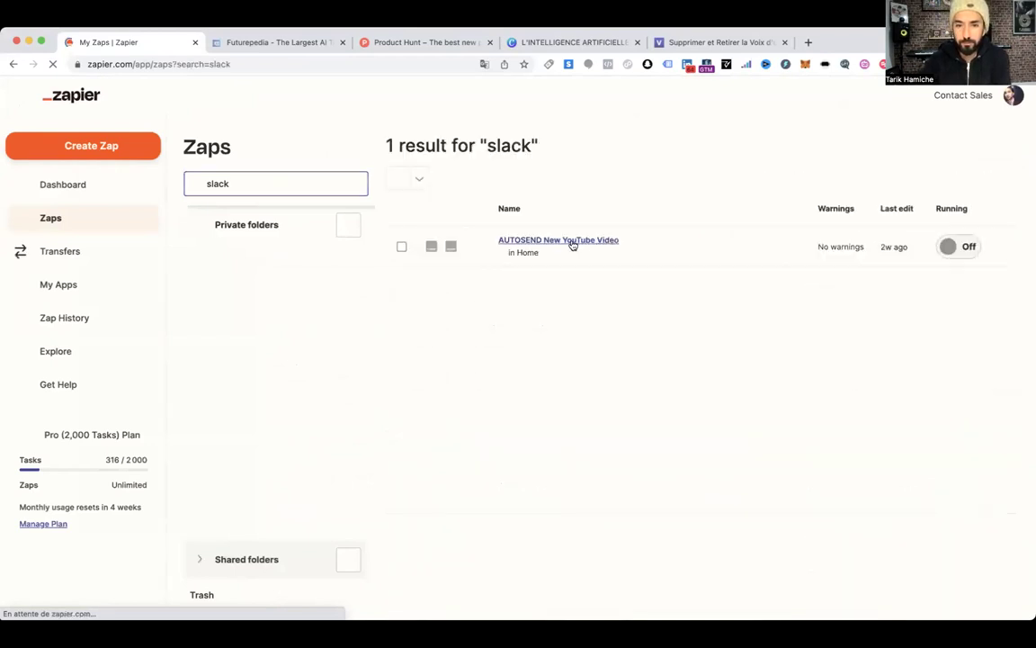
pyautogui.click(672, 237)
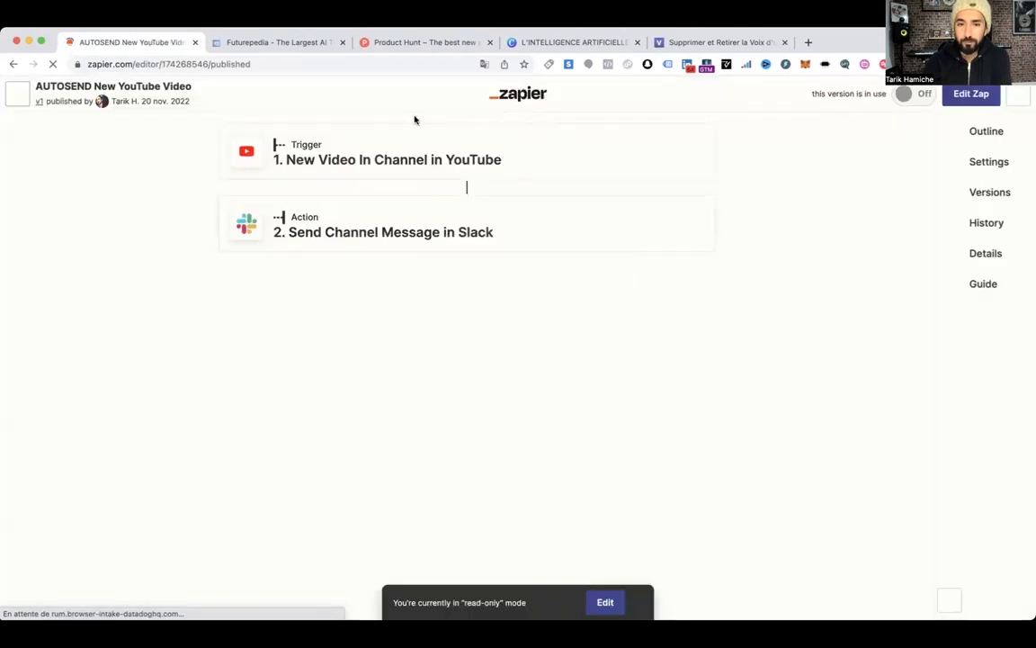
pyautogui.click(970, 94)
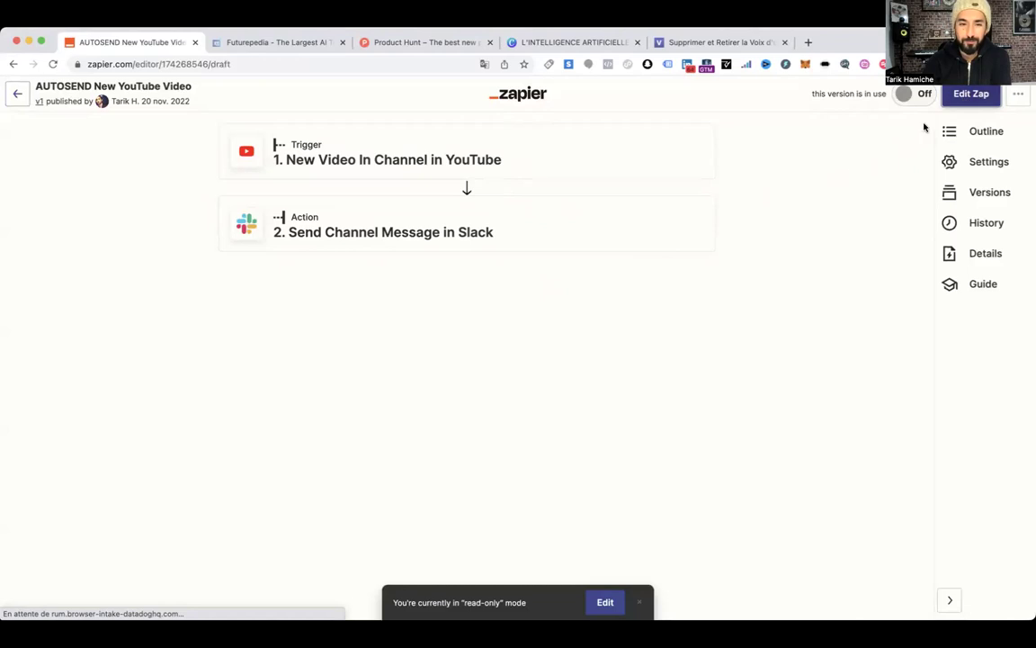
pyautogui.click(363, 159)
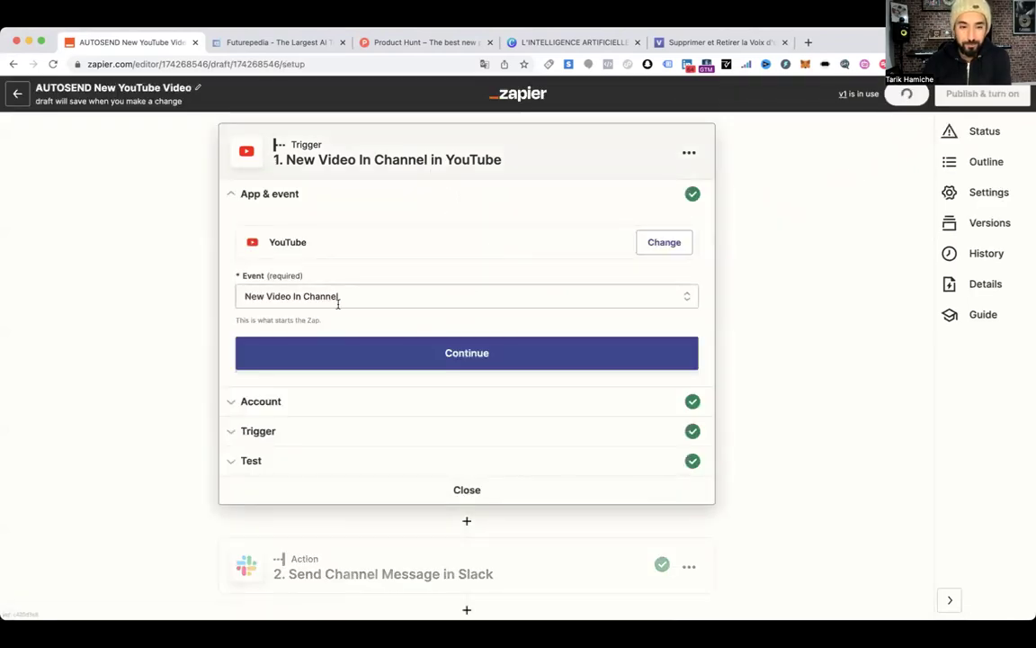
# Confirm the event and account, copy the existing Channel ID, and continue to the trigger test
pyautogui.click(465, 354)
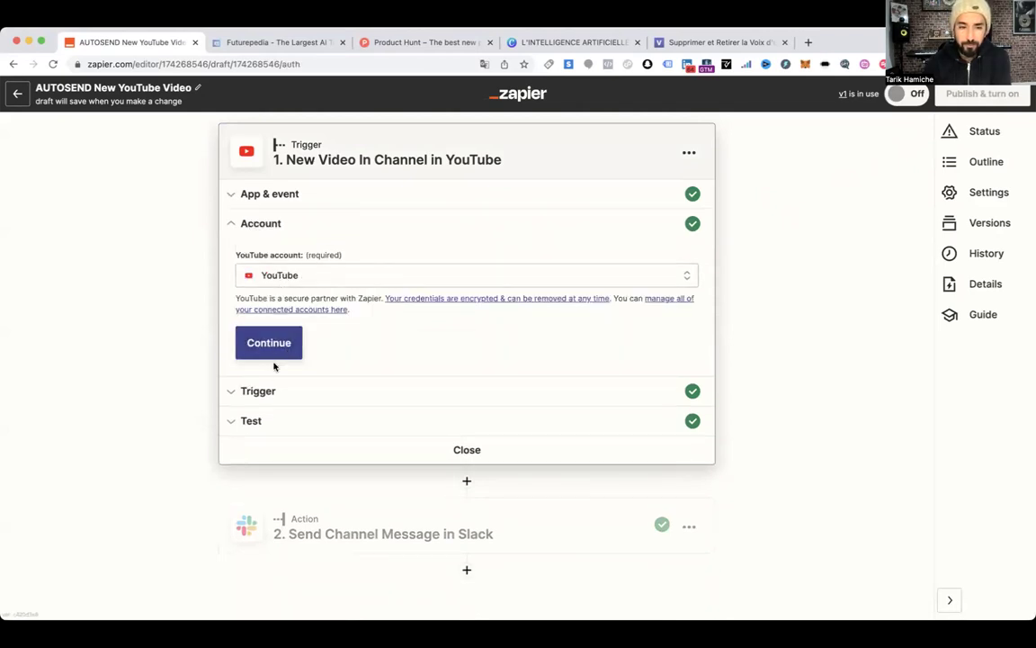
pyautogui.click(270, 351)
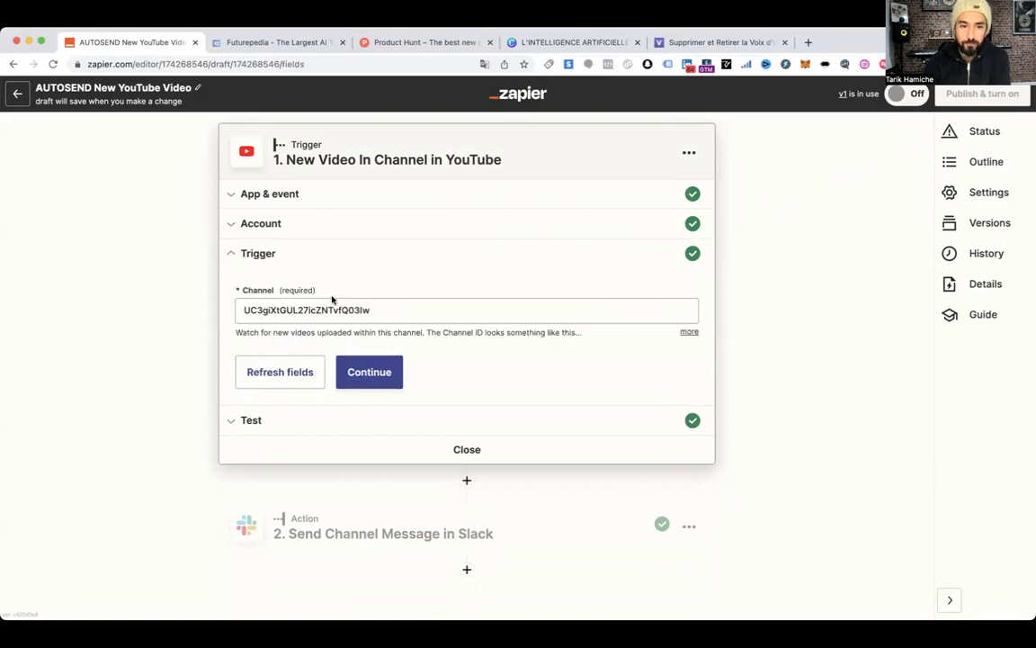
pyautogui.click(373, 310)
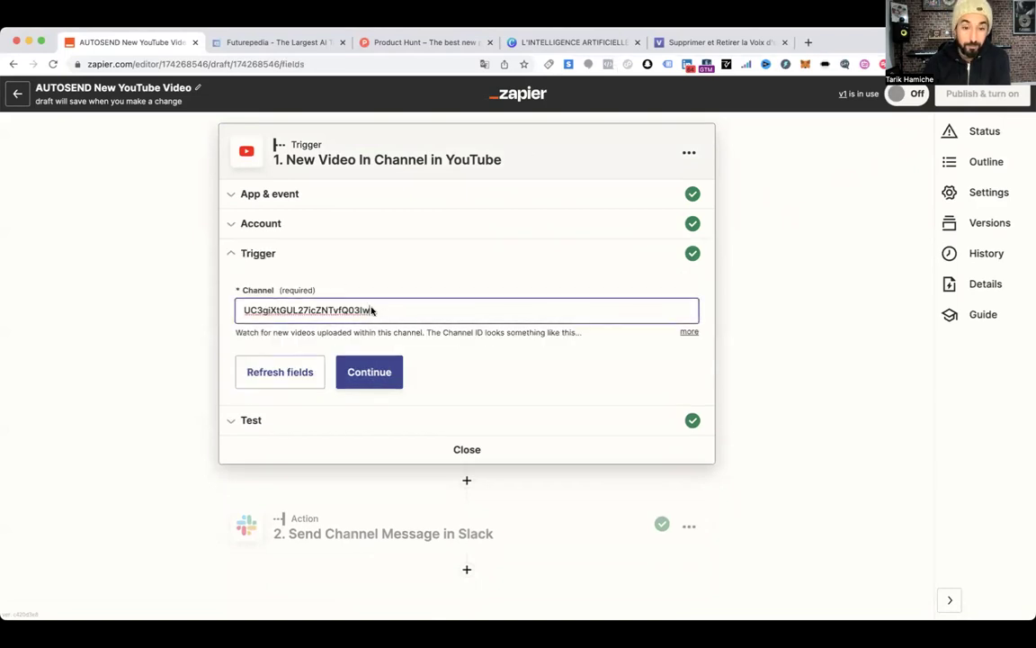
pyautogui.press('super+a')
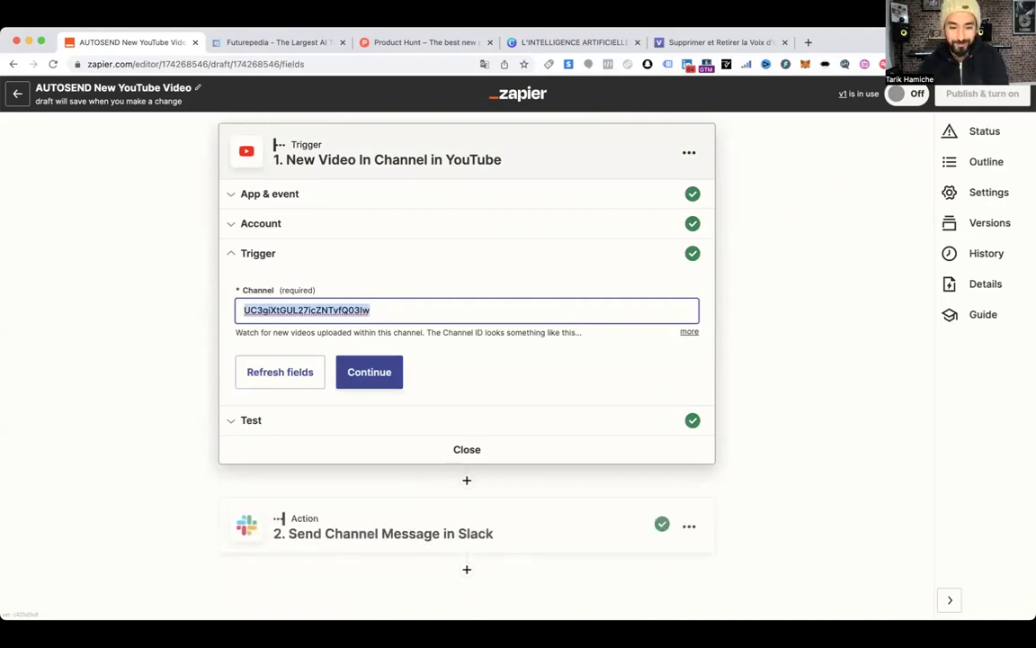
pyautogui.press('super+Tab')
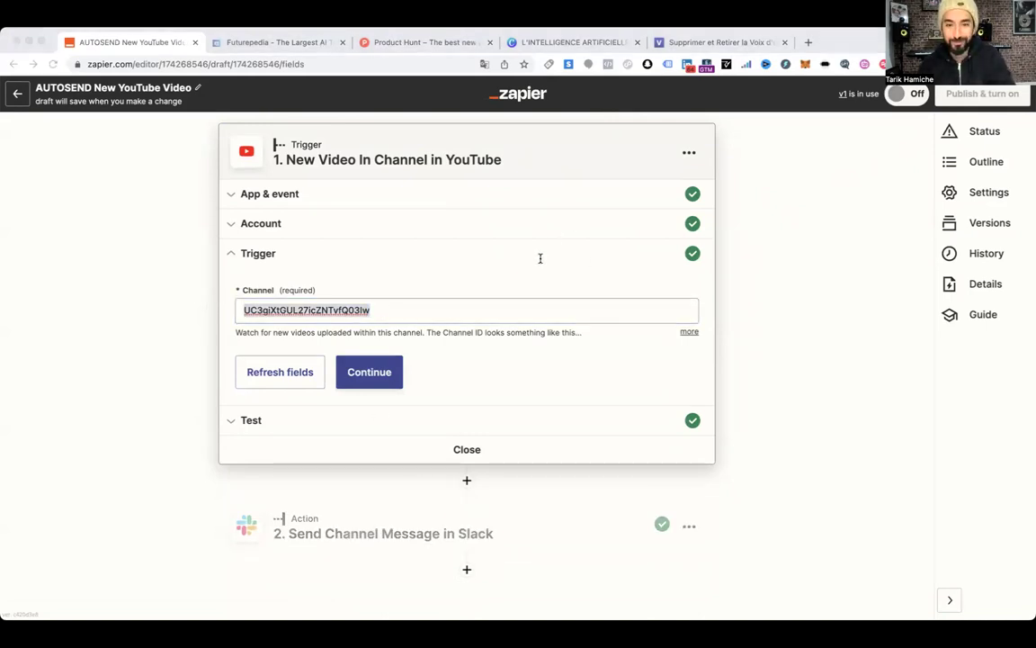
pyautogui.press('super+Tab')
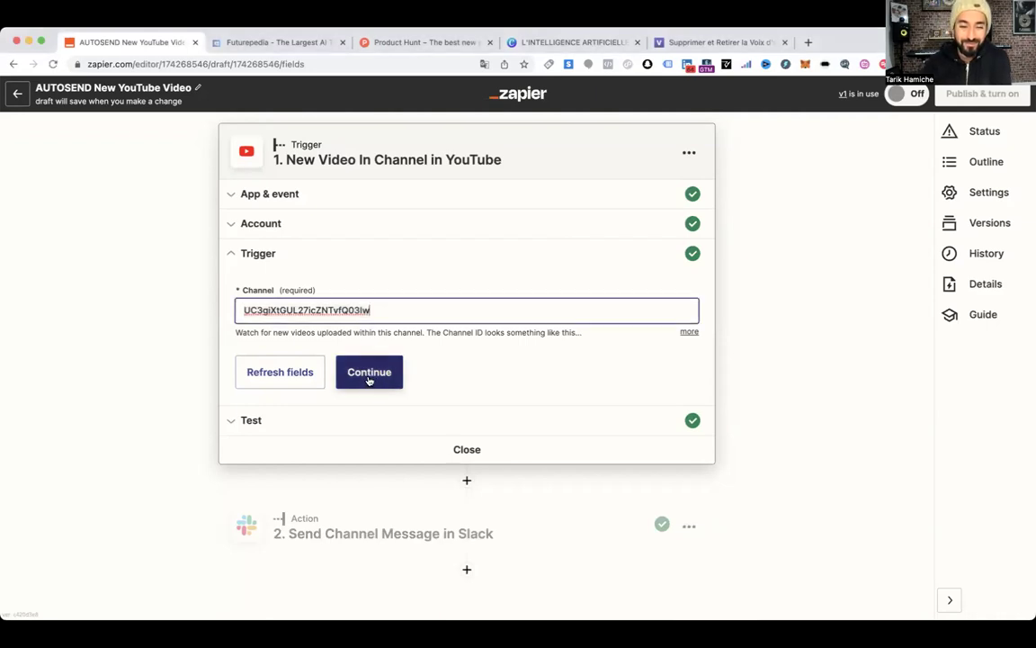
pyautogui.click(367, 381)
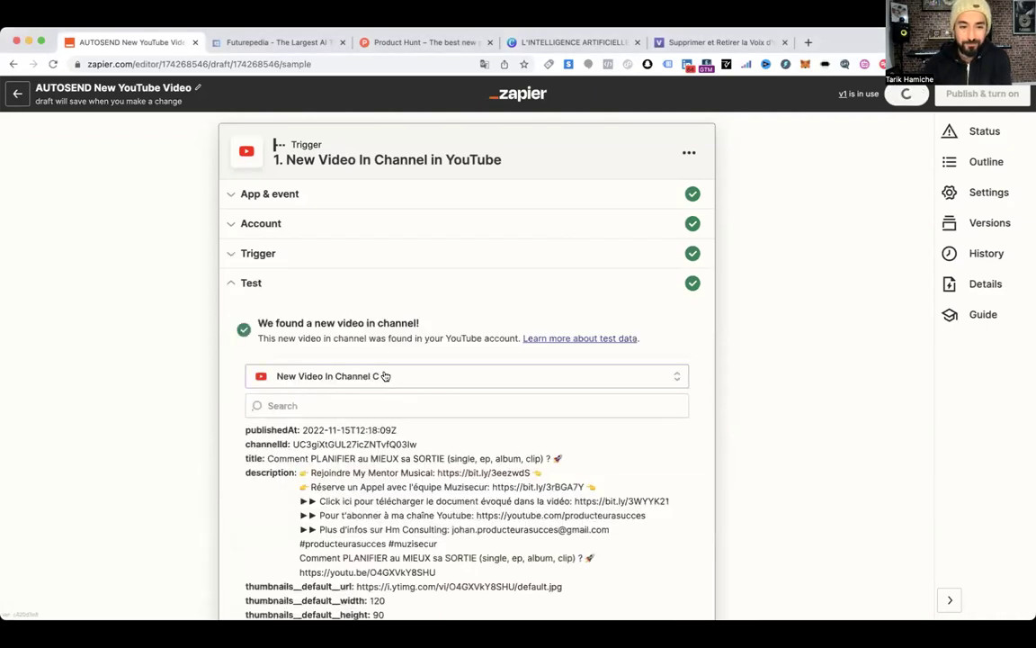
# Load more trigger samples and try several, ending on the New Video In Channel D sample
pyautogui.scroll(-3, 450, 342)
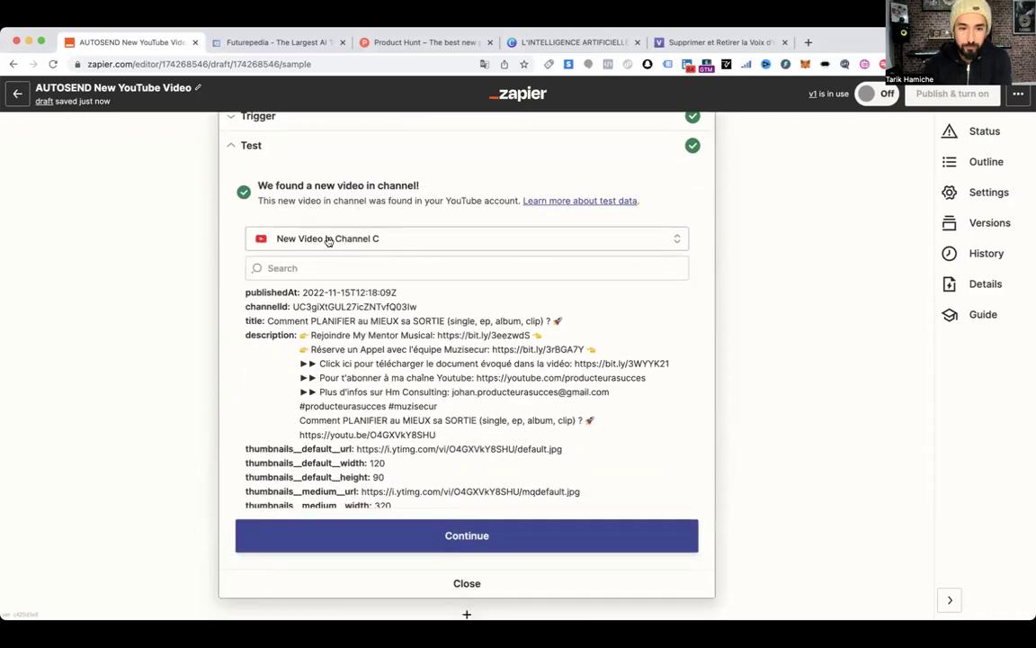
pyautogui.click(329, 241)
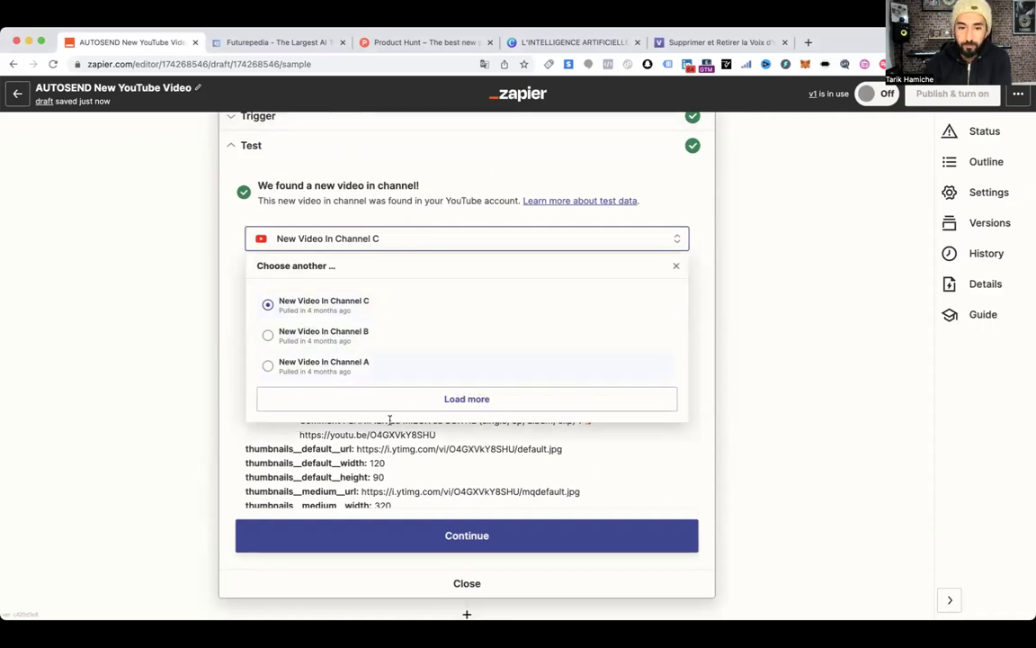
pyautogui.click(481, 408)
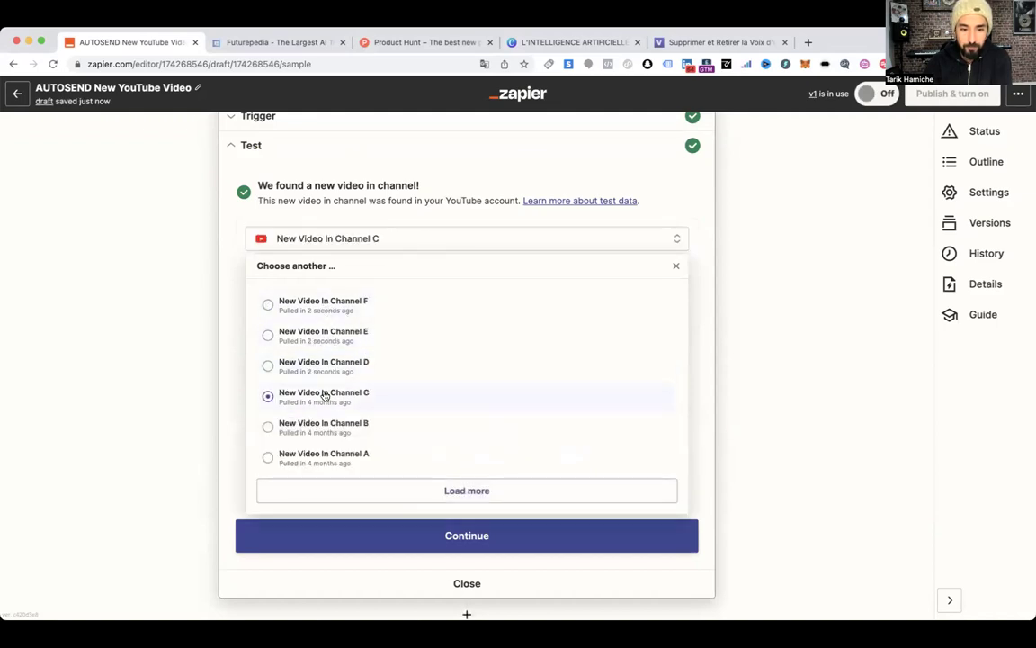
pyautogui.click(273, 304)
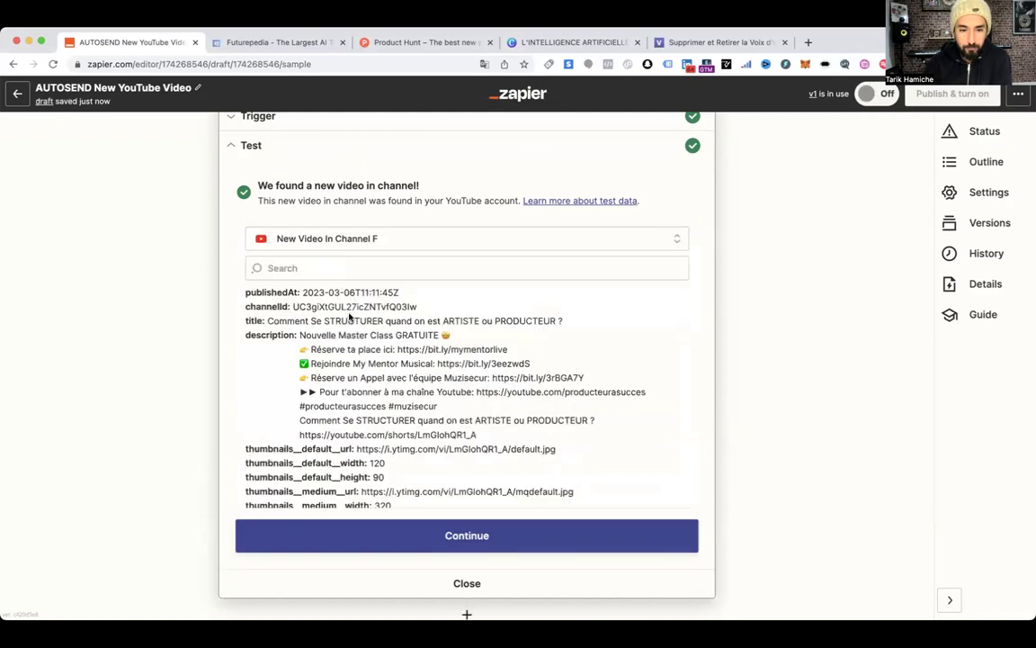
pyautogui.click(351, 238)
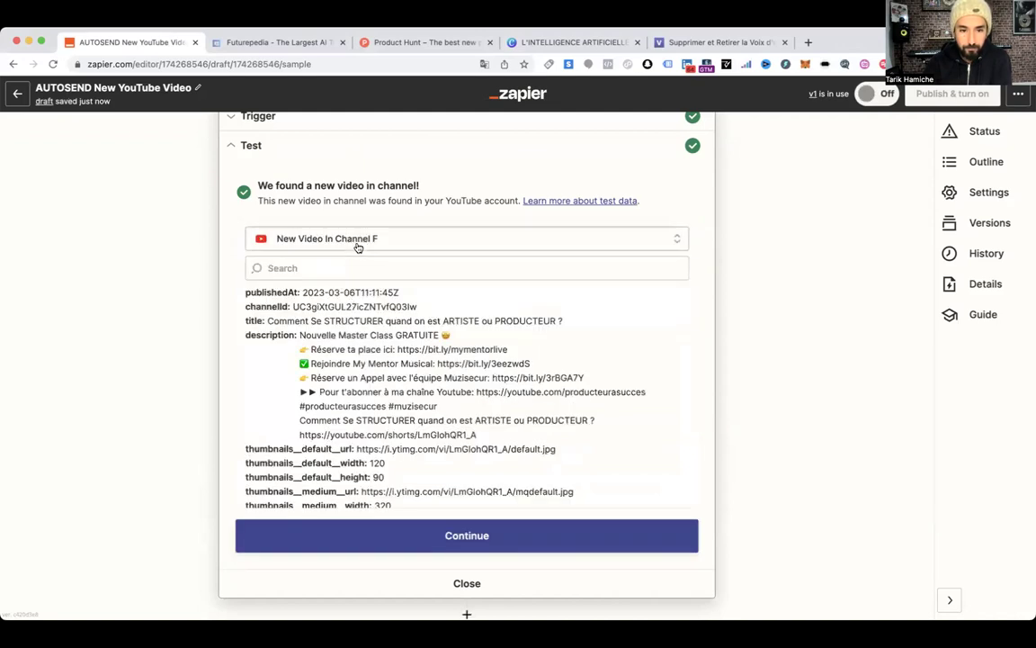
pyautogui.click(287, 335)
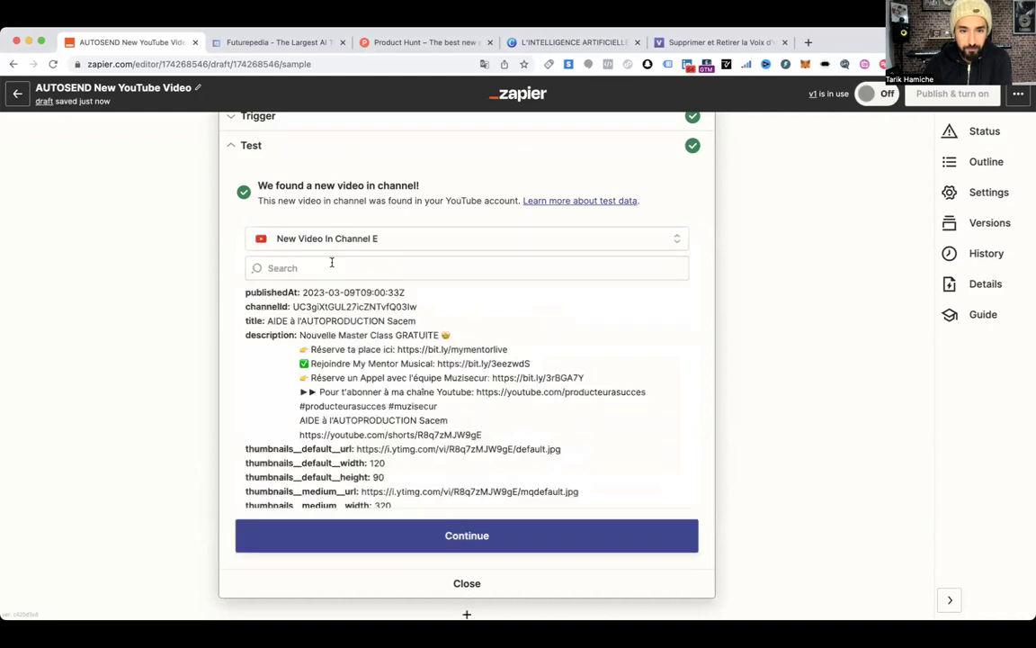
pyautogui.click(288, 239)
pyautogui.click(279, 362)
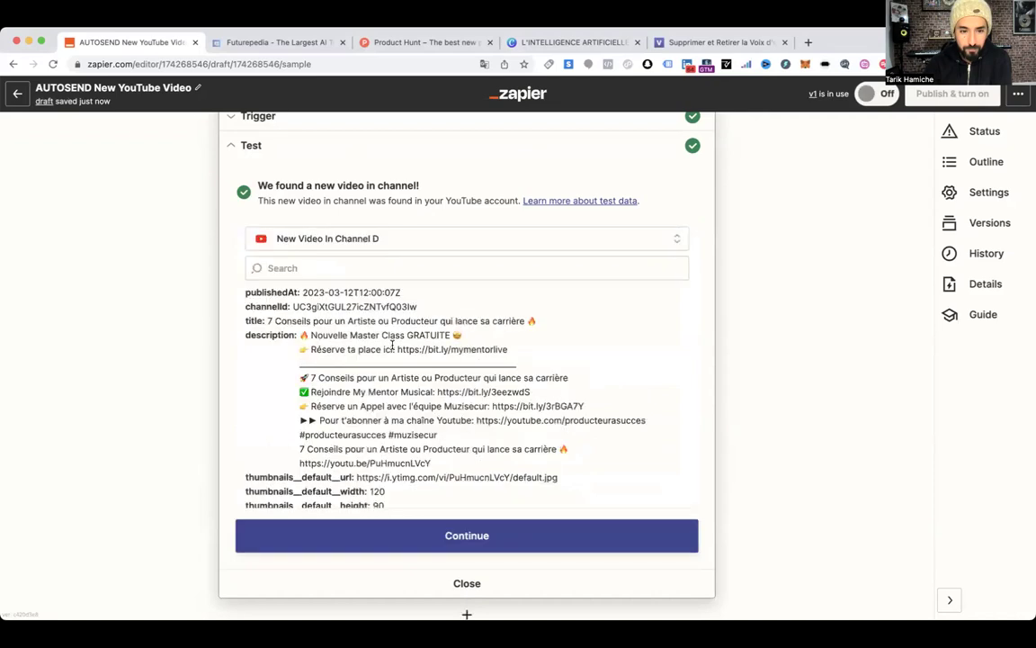
# Review the '7 Conseils pour un Artiste ou Producteur qui lance sa carrière' sample fields and keep it selected
pyautogui.moveTo(267, 321); pyautogui.dragTo(541, 325)
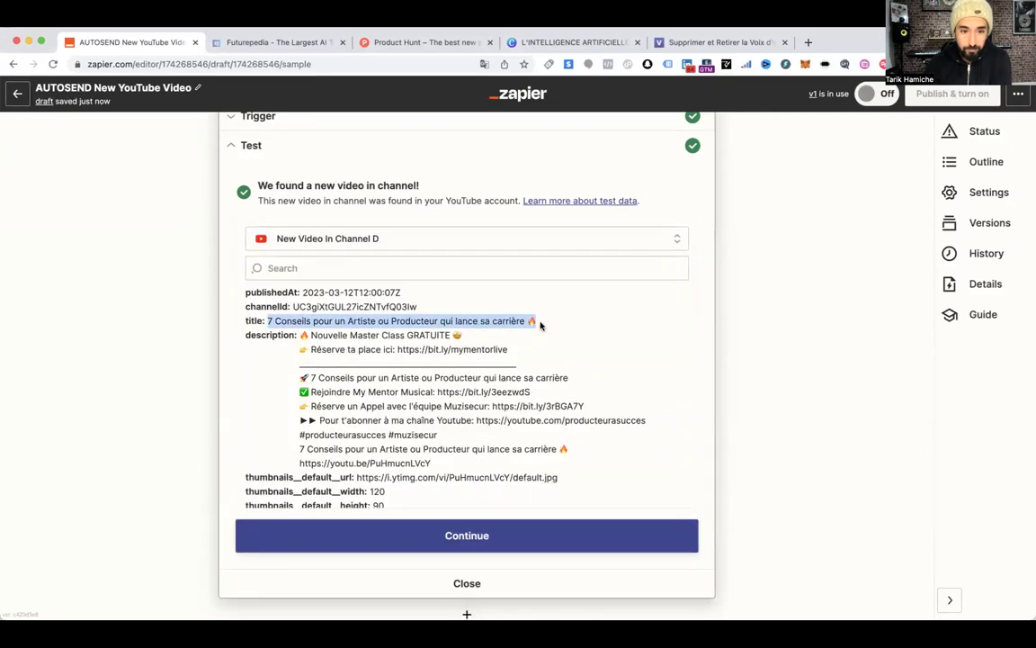
pyautogui.scroll(-3, 580, 369)
pyautogui.scroll(3, 579, 364)
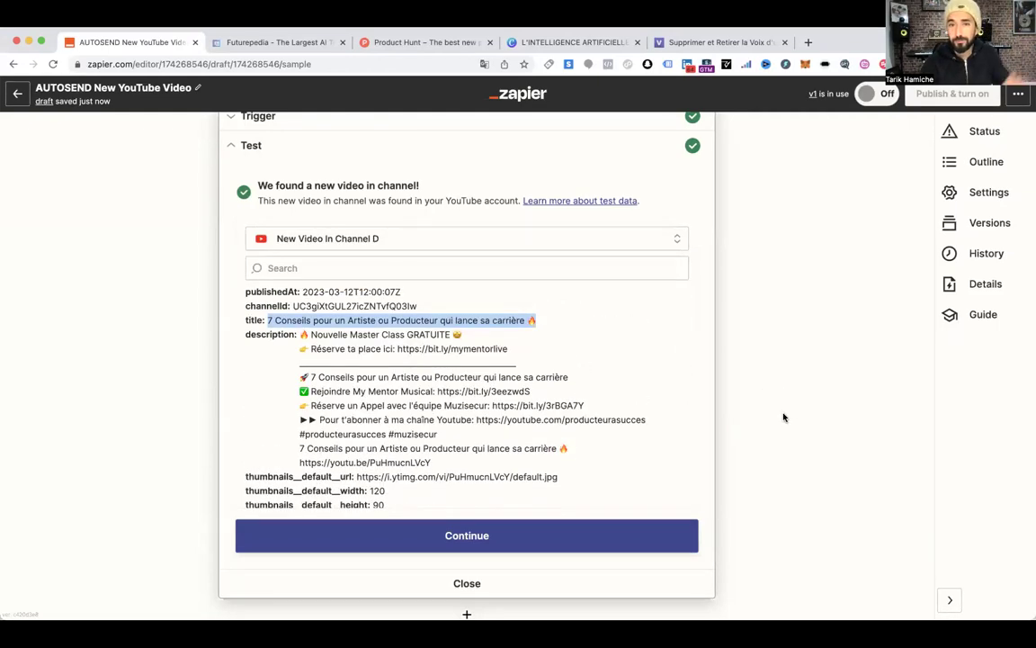
pyautogui.scroll(-2, 771, 410)
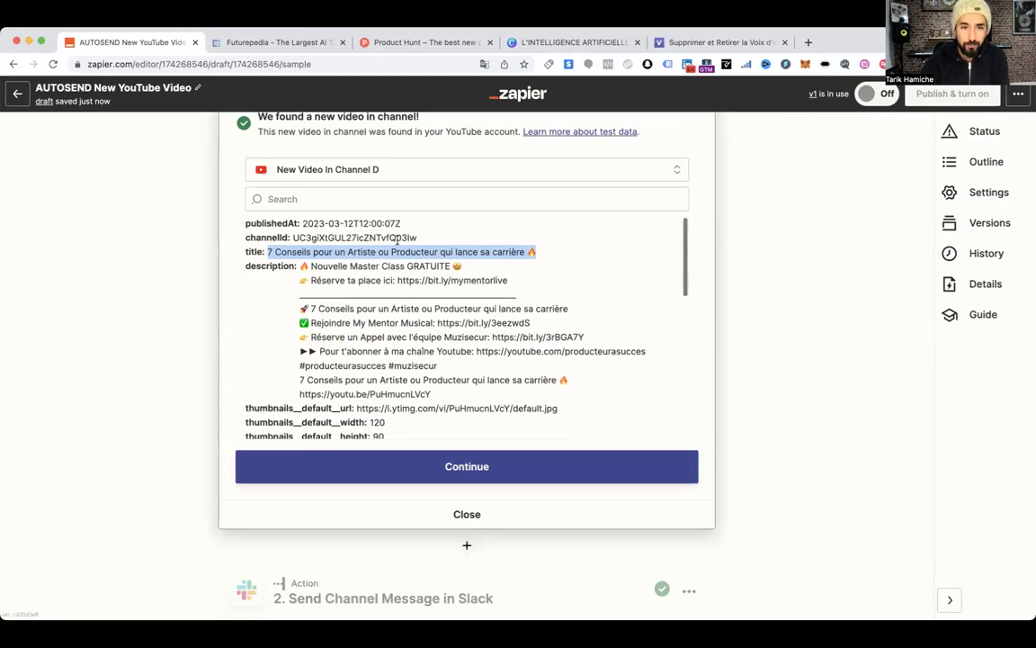
pyautogui.scroll(2, 468, 299)
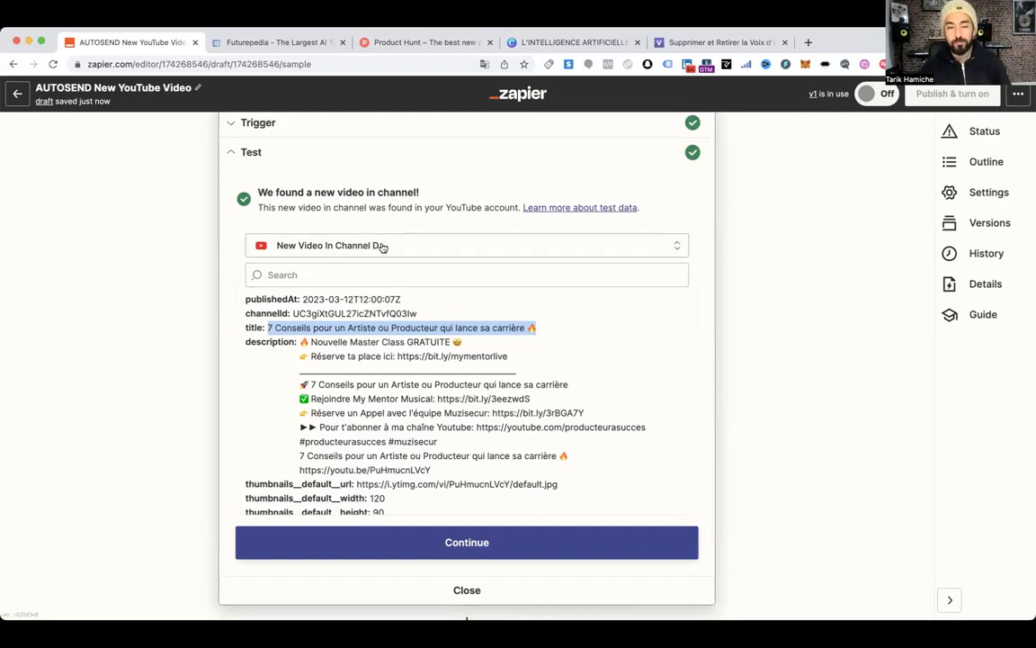
pyautogui.click(343, 256)
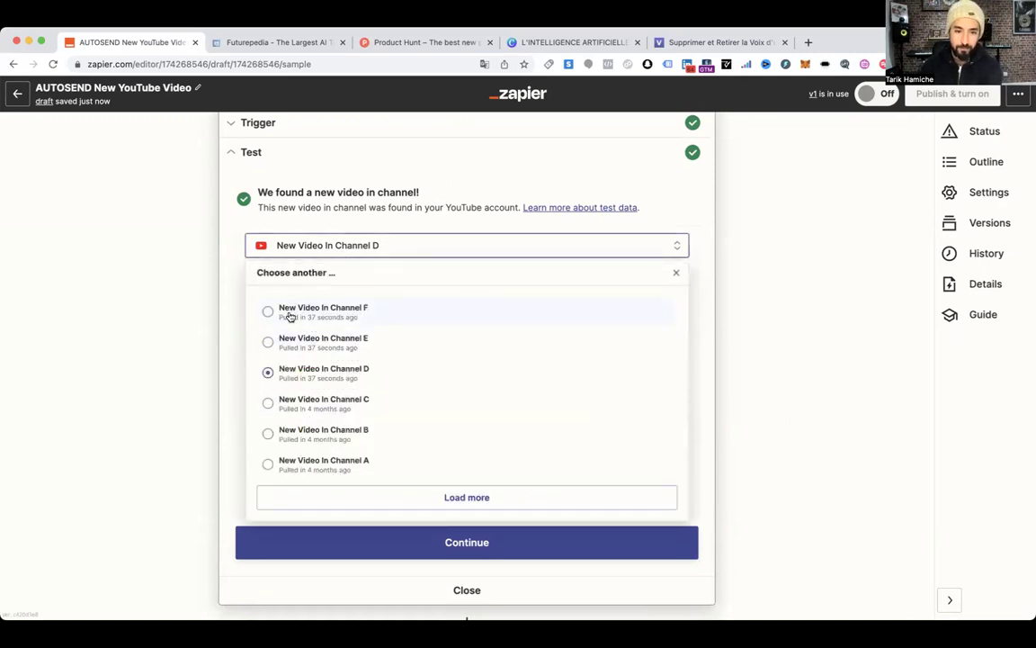
pyautogui.click(334, 374)
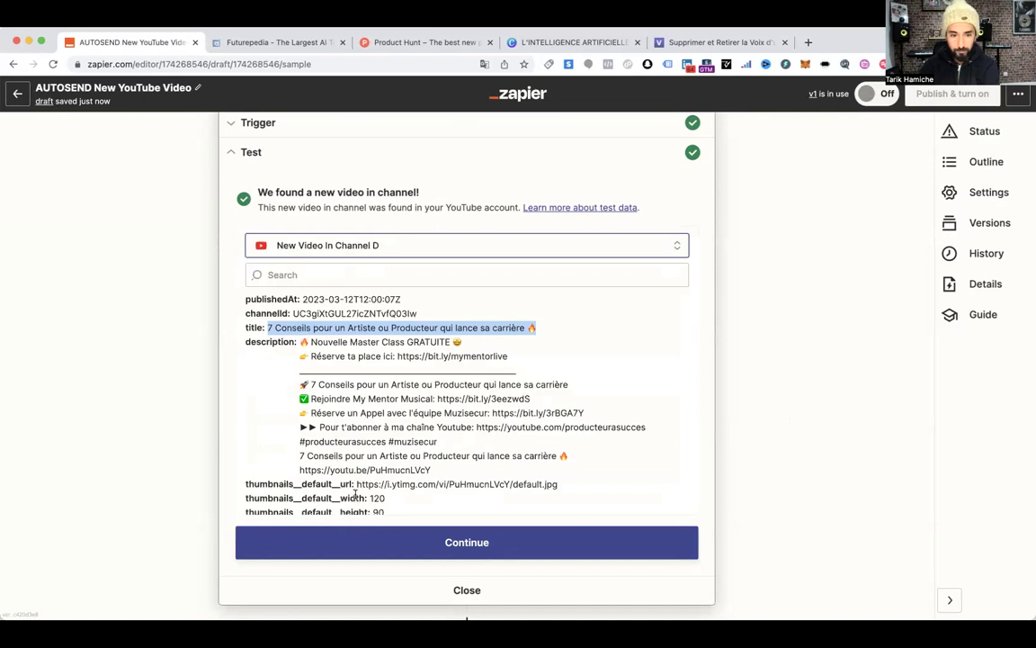
pyautogui.scroll(-1, 356, 497)
pyautogui.scroll(1, 356, 489)
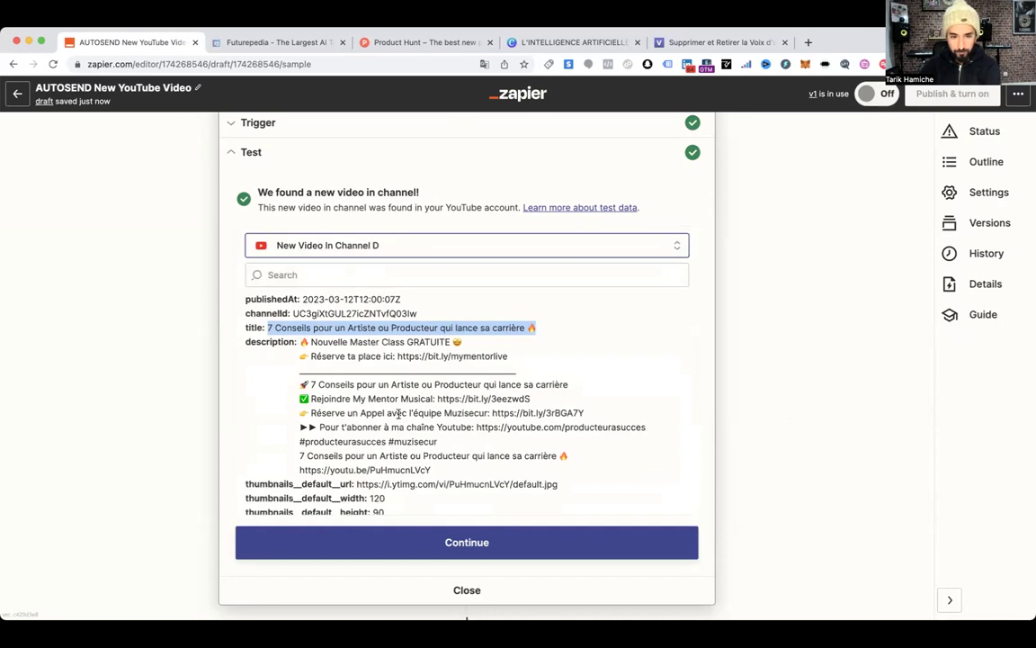
pyautogui.scroll(-3, 401, 419)
pyautogui.scroll(-2, 373, 358)
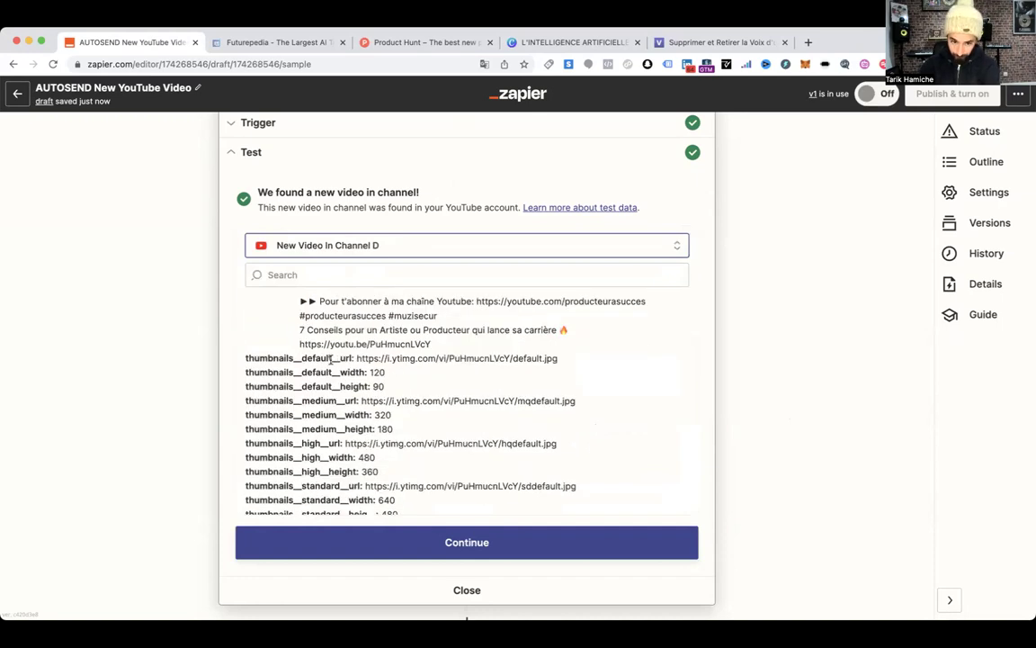
pyautogui.scroll(-2, 404, 378)
pyautogui.scroll(4, 508, 362)
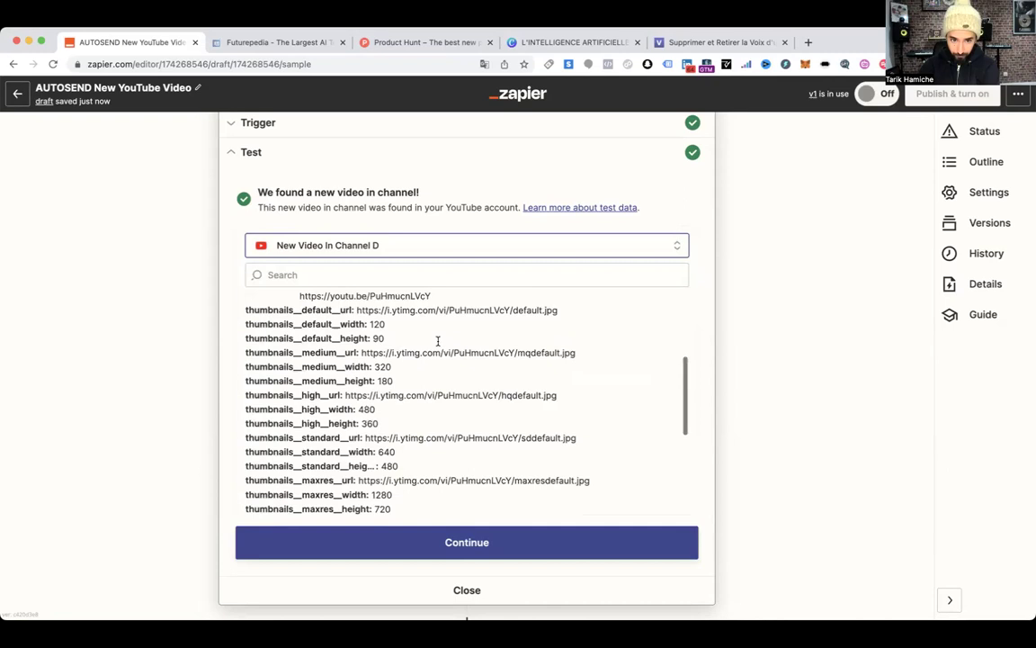
pyautogui.scroll(-3, 435, 412)
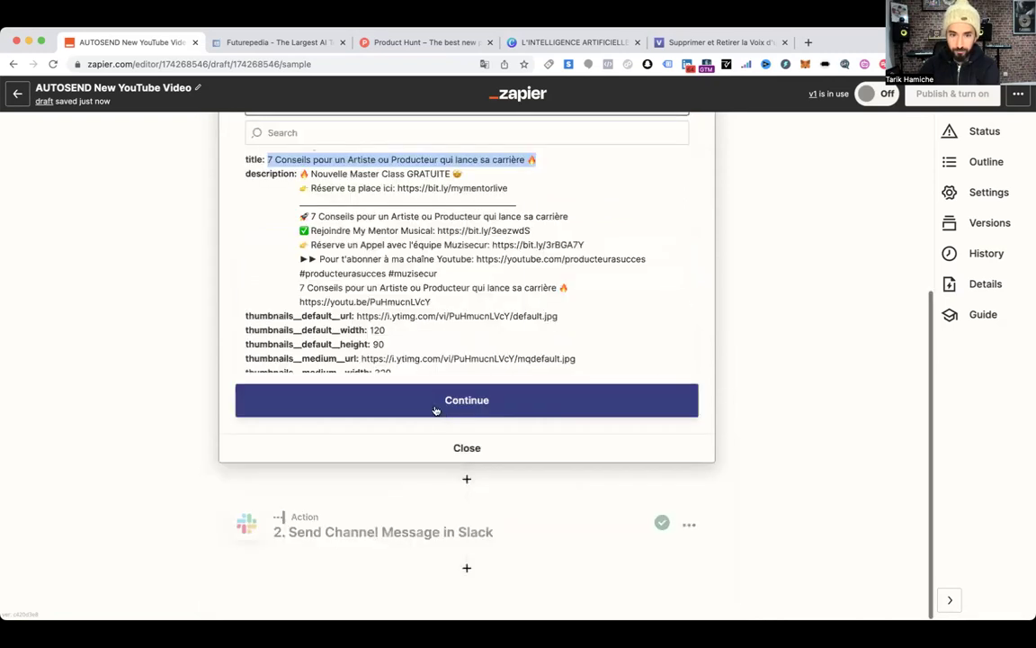
# Advance to the Slack Send Channel Message action fields, confirming its app, event and account
pyautogui.click(439, 416)
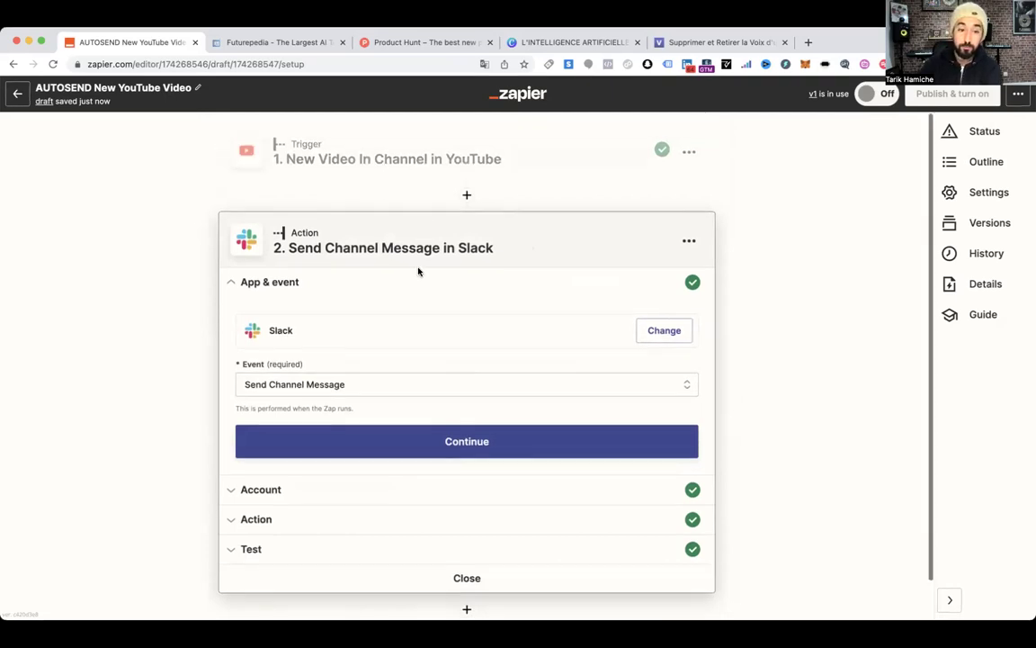
pyautogui.scroll(-1, 219, 315)
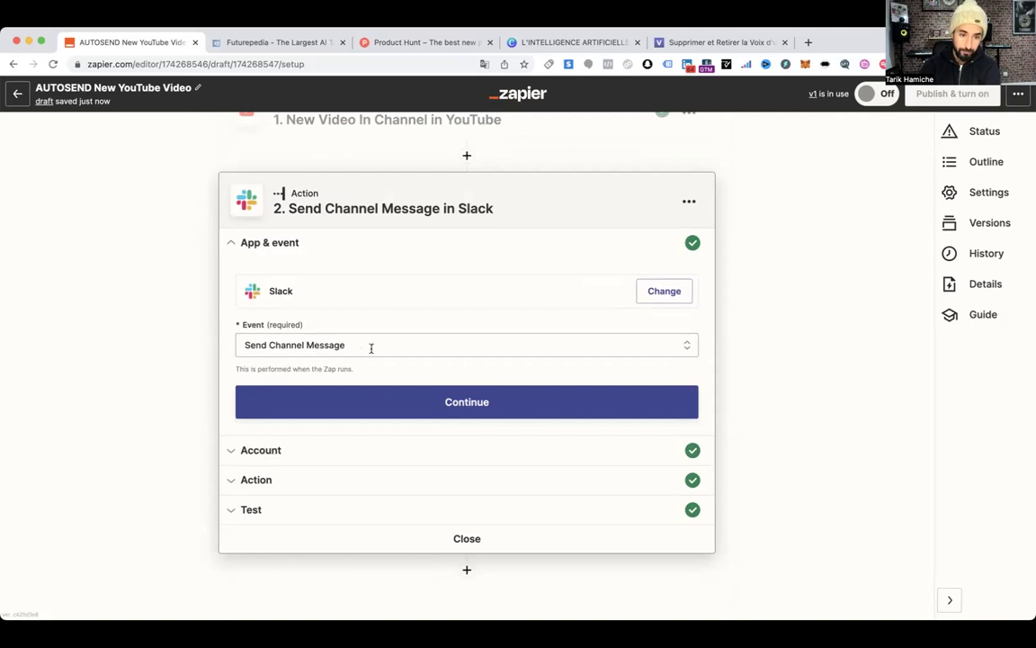
pyautogui.click(455, 406)
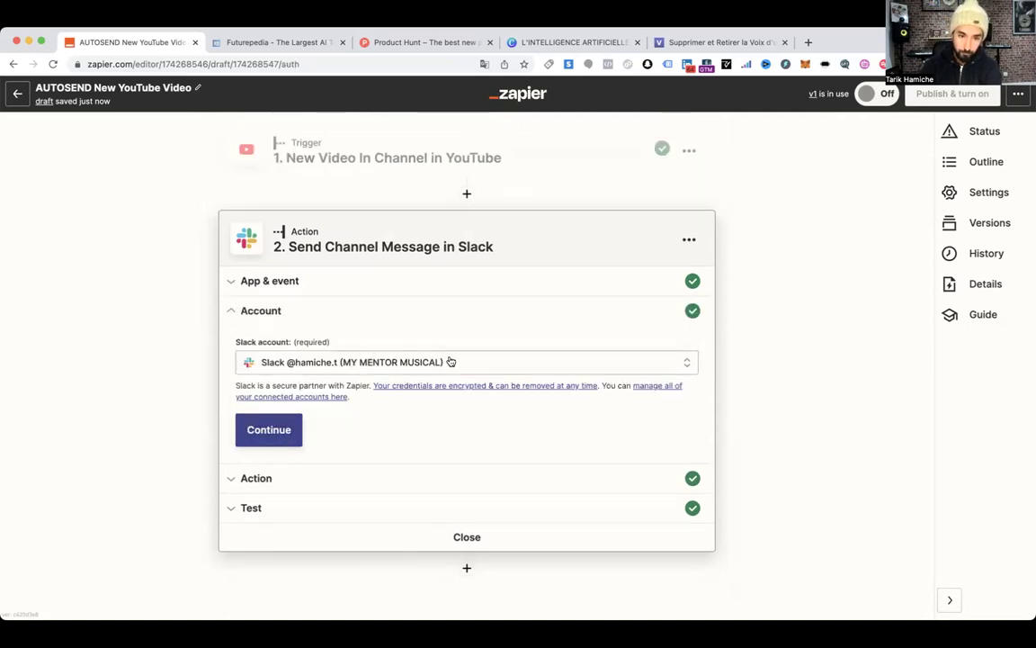
pyautogui.click(269, 431)
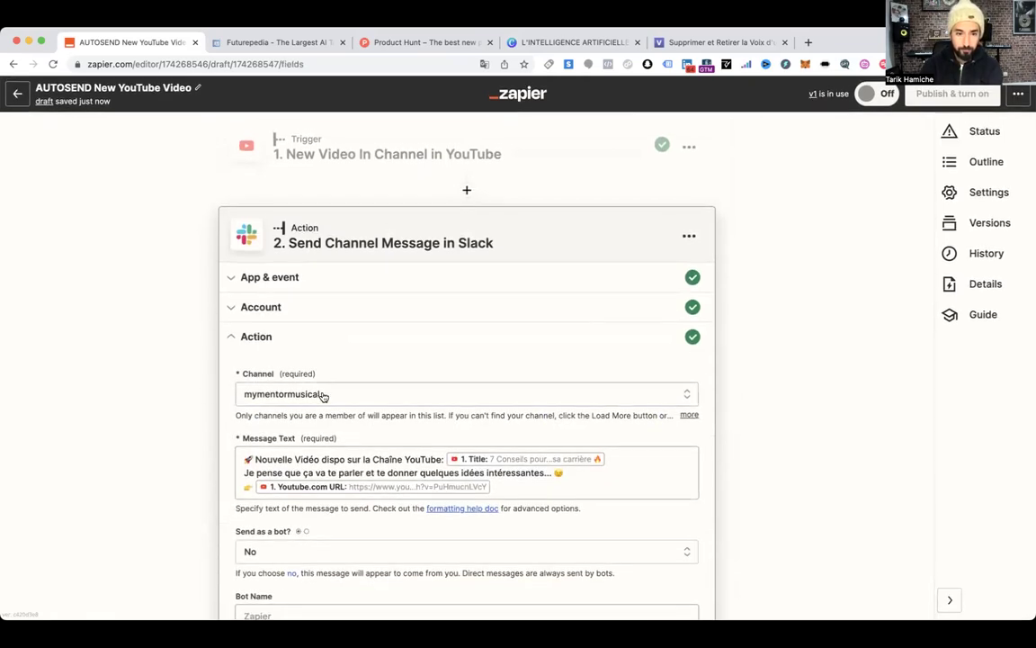
pyautogui.scroll(-3, 342, 386)
pyautogui.scroll(-2, 401, 275)
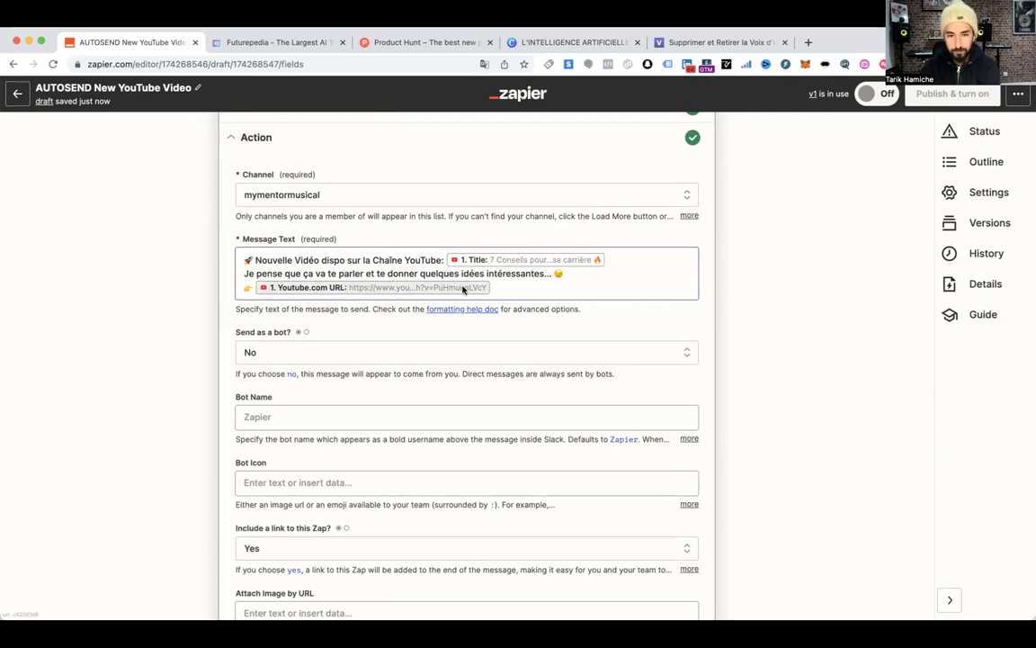
# Replace the old Slack message with a new French greeting announcing a video
pyautogui.moveTo(521, 288); pyautogui.dragTo(242, 259)
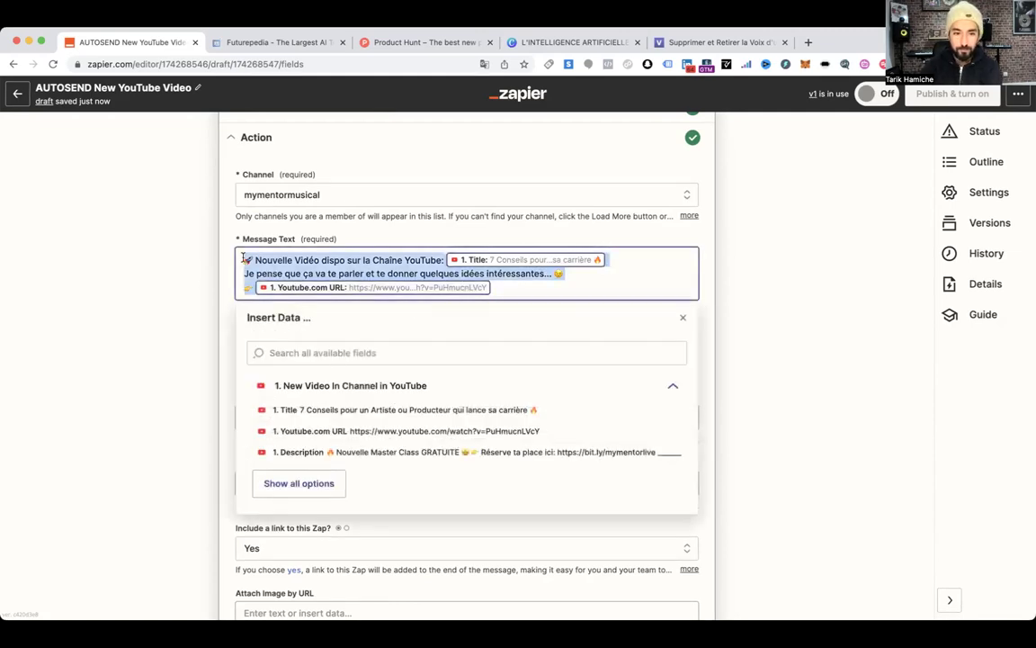
pyautogui.press('BackSpace')
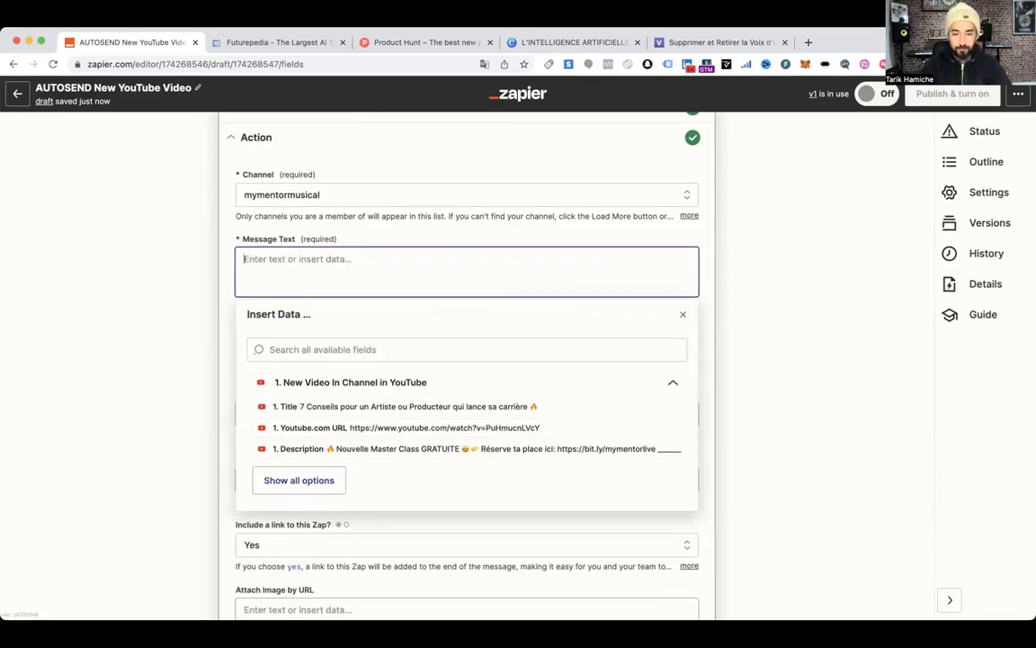
pyautogui.write('Hello à tou')
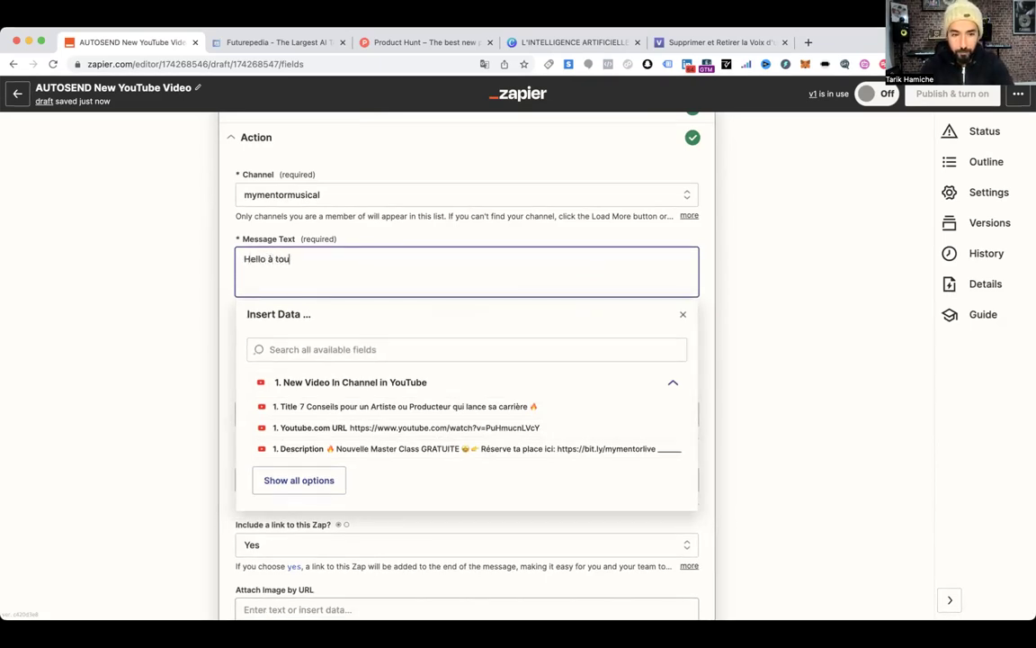
pyautogui.write('t ! ')
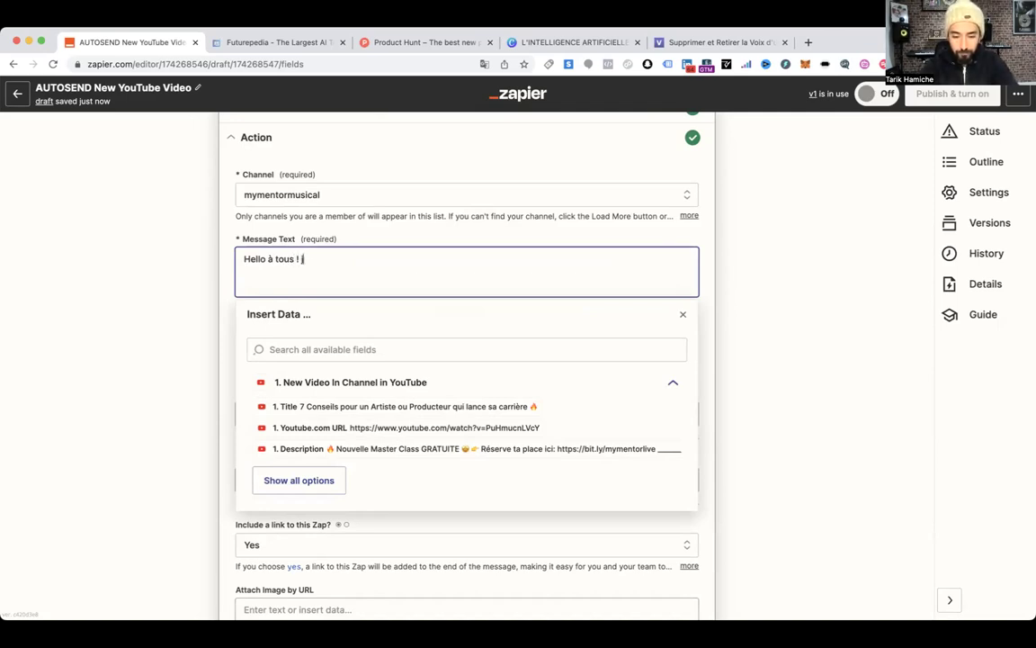
pyautogui.write("j'espère que vo")
pyautogui.write('us allez biezn')
pyautogui.write('n ')
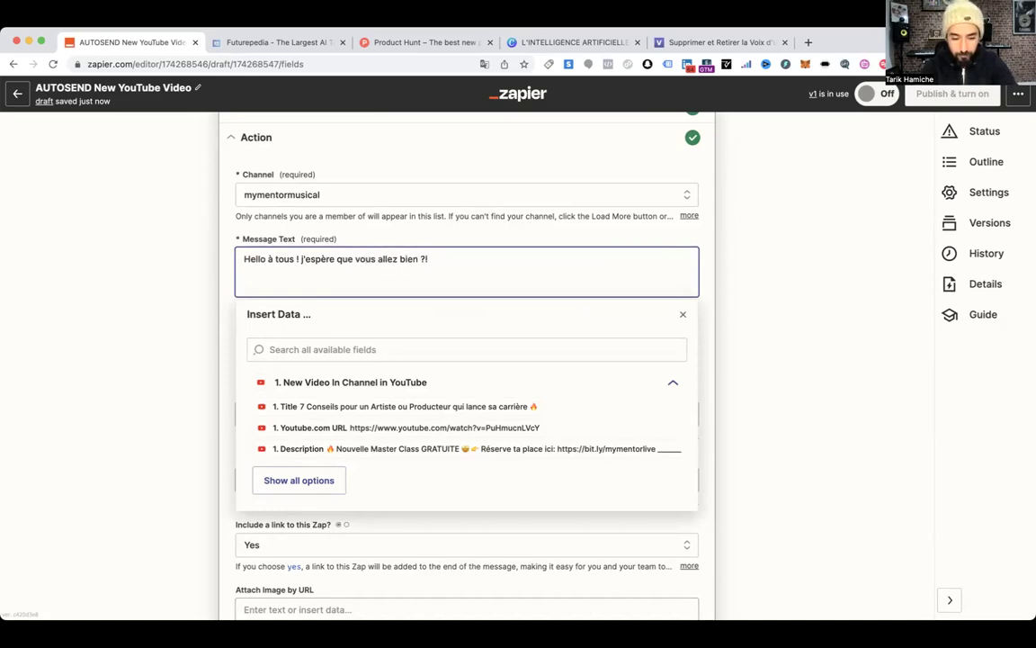
pyautogui.write('.')
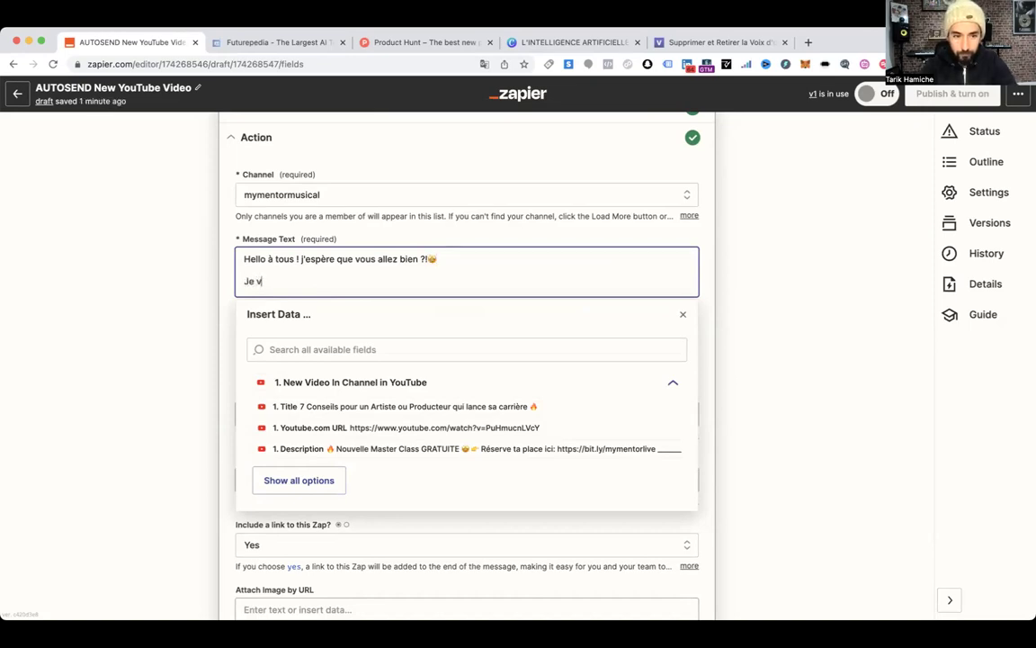
pyautogui.write('e vous ballance un')
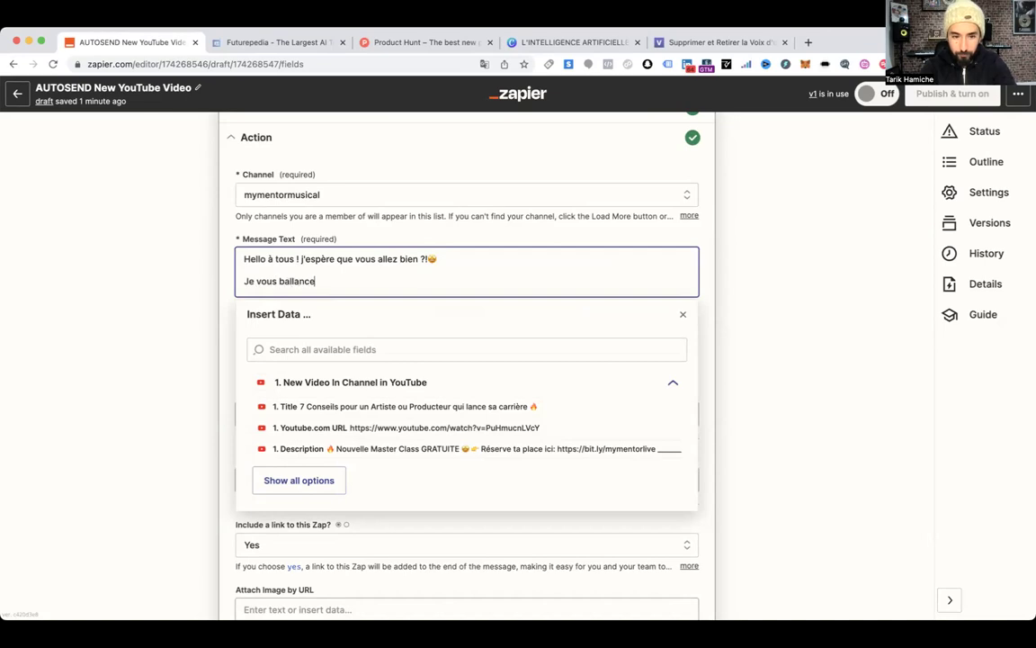
pyautogui.press('BackSpace')
pyautogui.press('BackSpace')
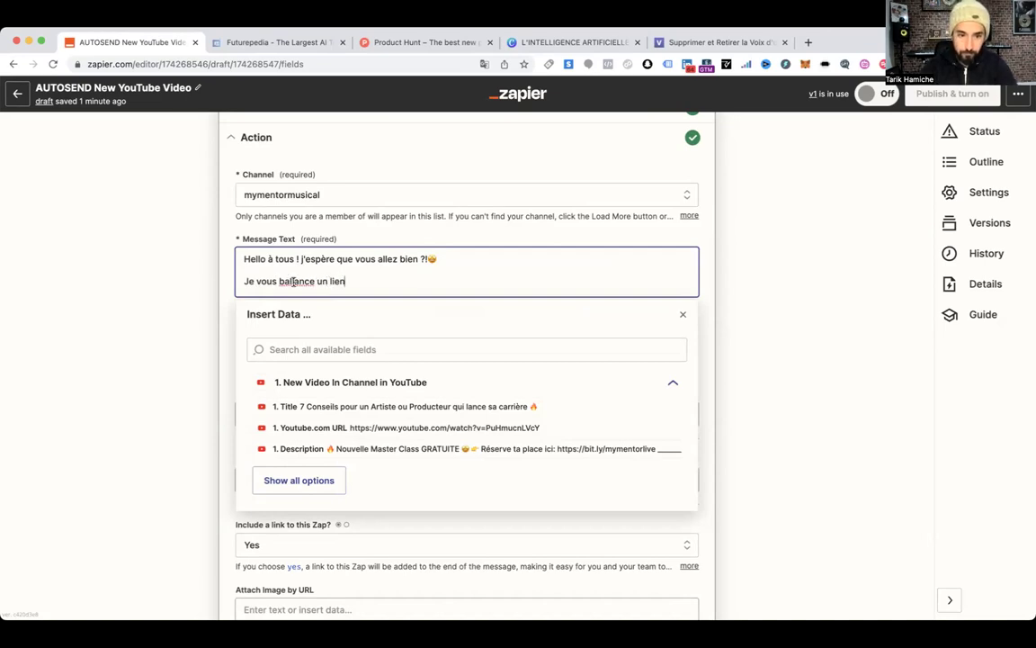
pyautogui.press('BackSpace')
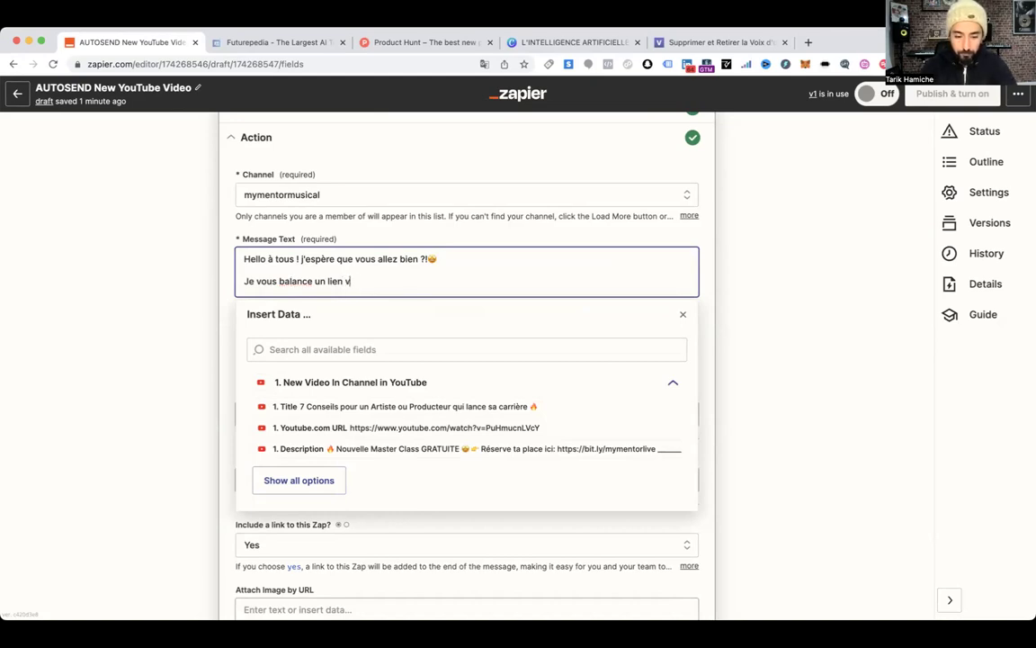
pyautogui.write('une vidéo qui peut vous p')
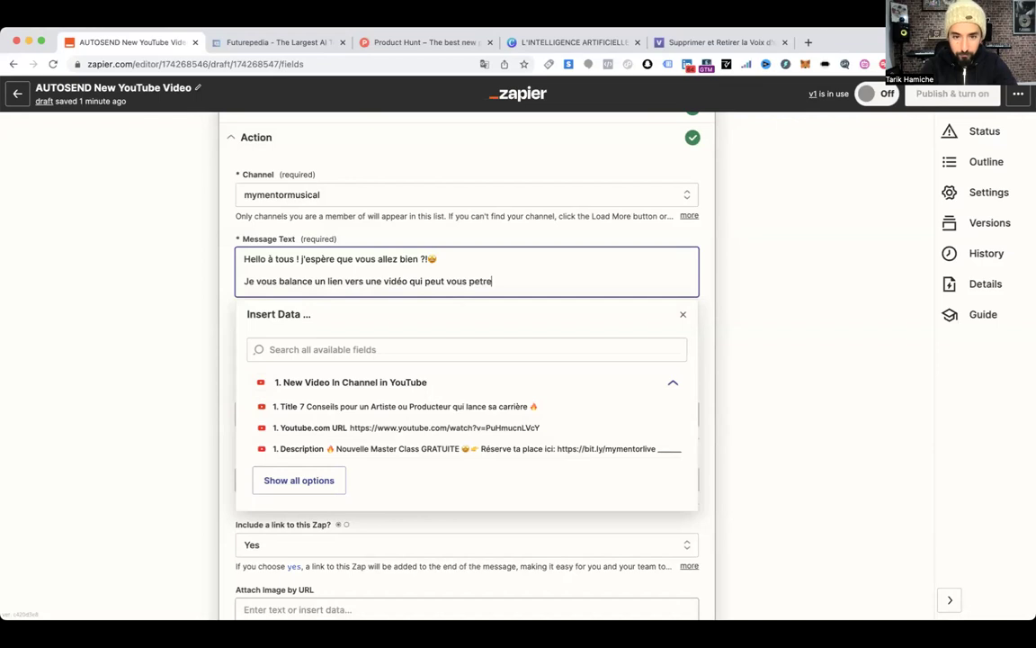
pyautogui.press('BackSpace')
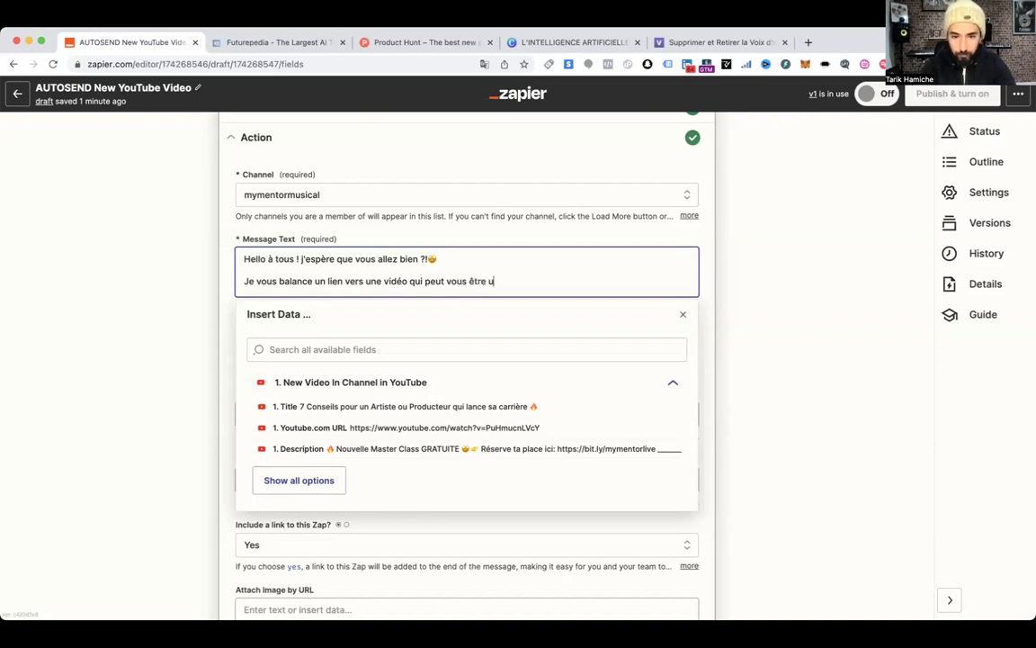
pyautogui.write(", Ile thème c'est")
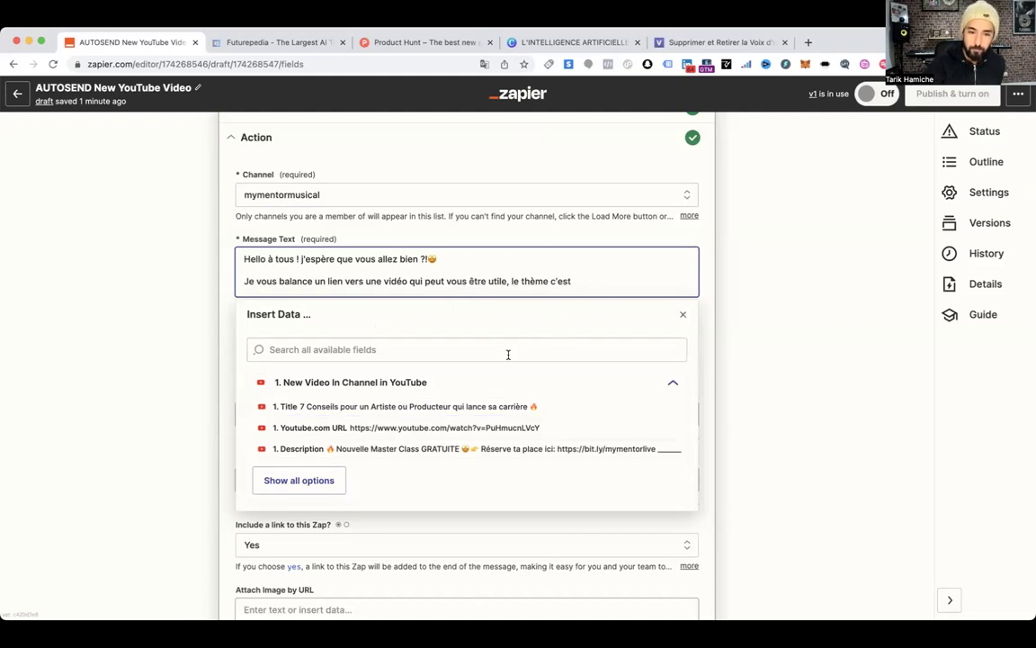
# Insert the video Title field, then the Youtube.com URL field after 'vidéo:'
pyautogui.click(326, 409)
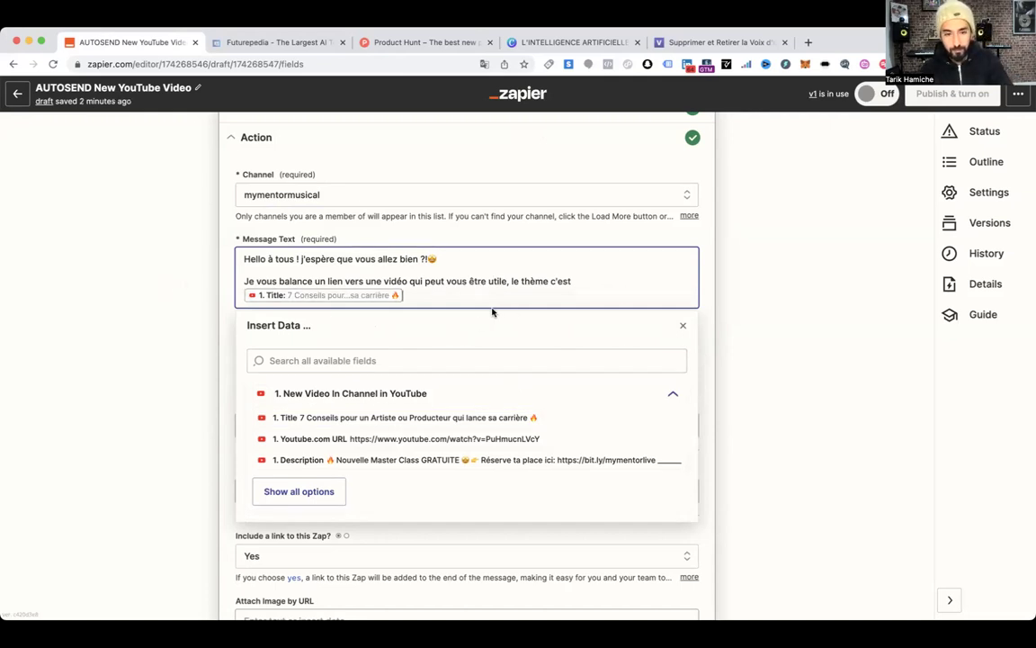
pyautogui.press('Return')
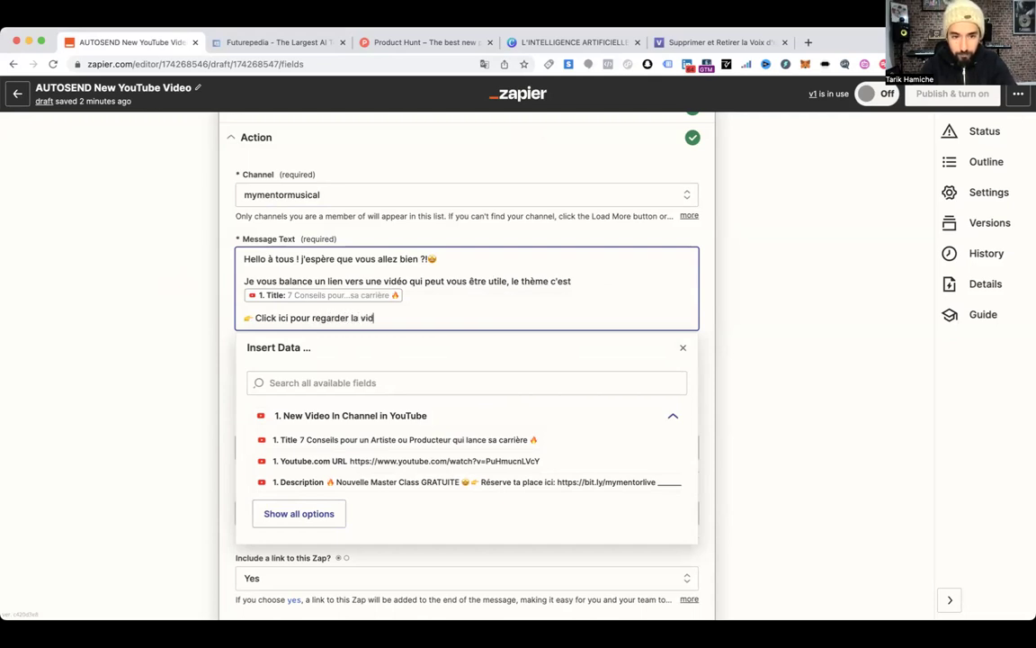
pyautogui.write(':')
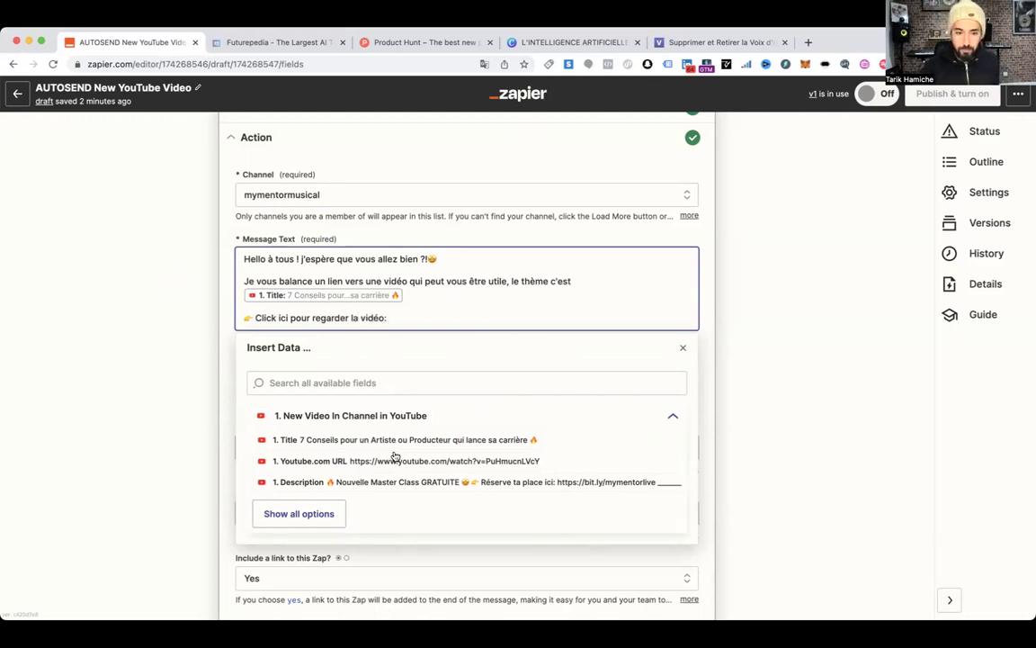
pyautogui.click(386, 462)
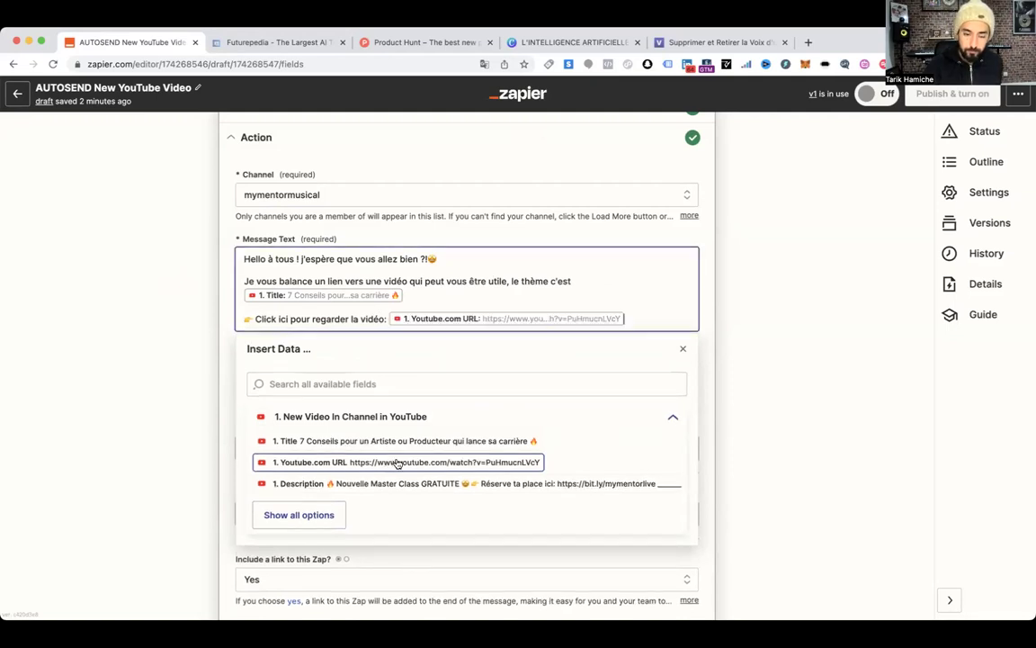
pyautogui.click(299, 515)
pyautogui.scroll(-3, 468, 474)
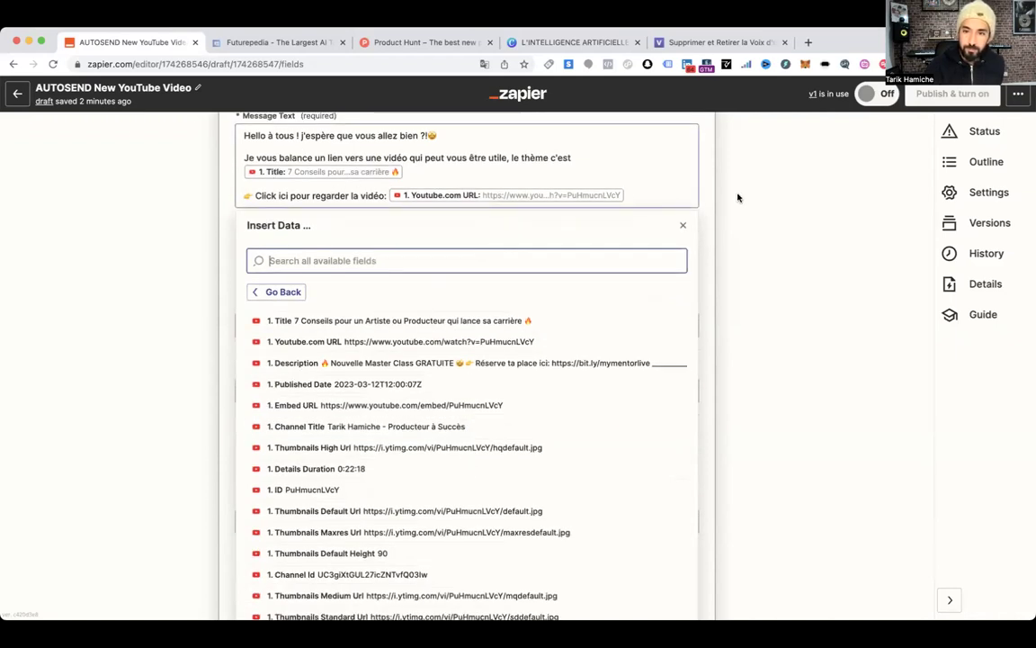
# Review the remaining Slack settings, leaving Bot Name without inserted data
pyautogui.click(683, 225)
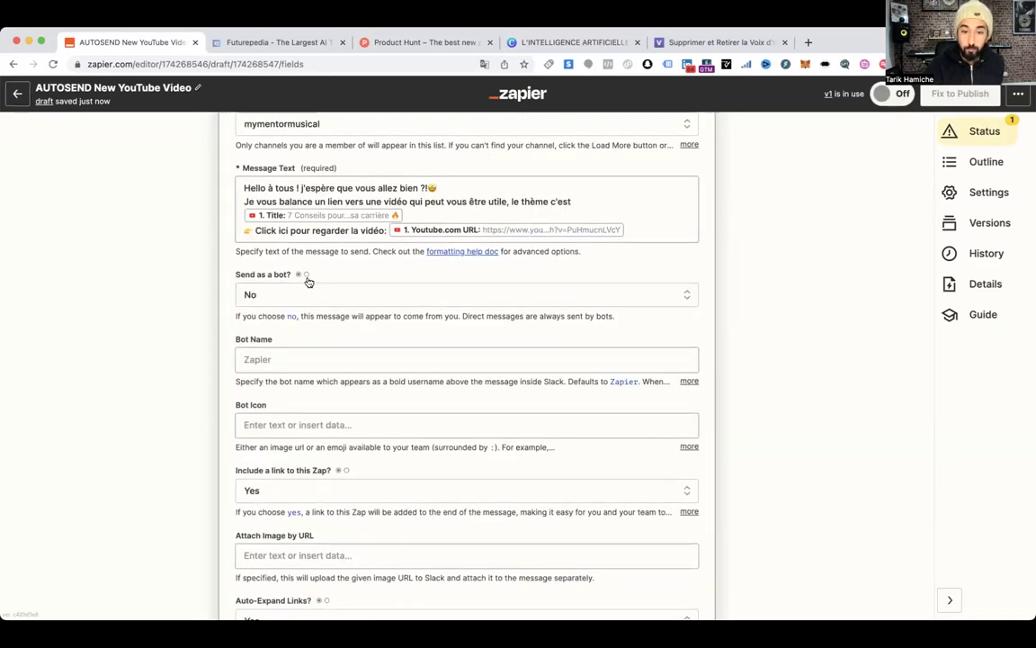
pyautogui.scroll(-1, 293, 336)
pyautogui.scroll(-3, 279, 288)
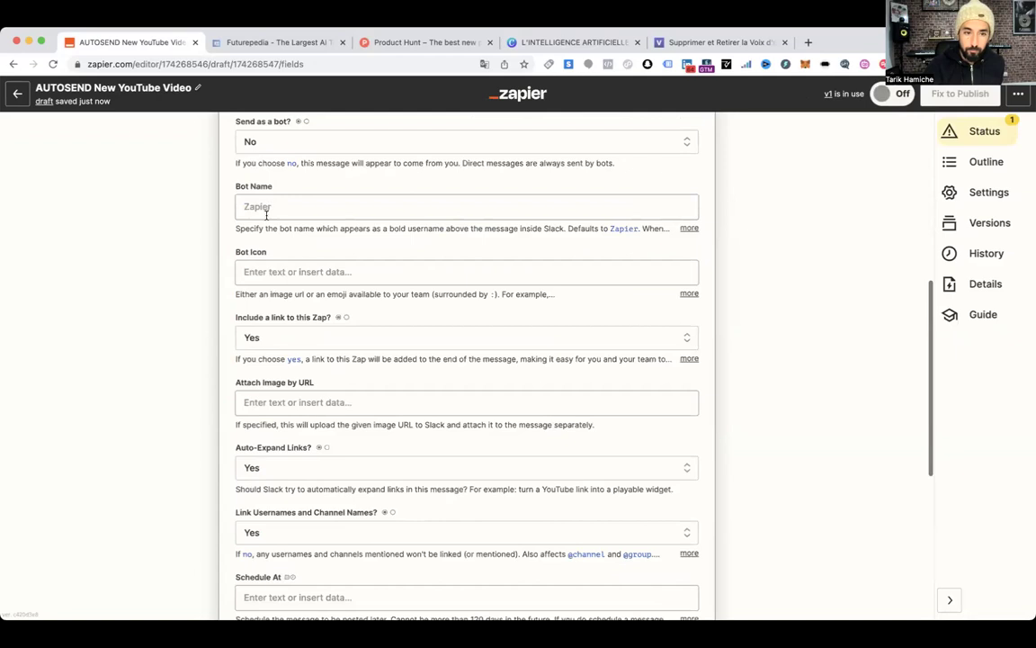
pyautogui.scroll(2, 270, 221)
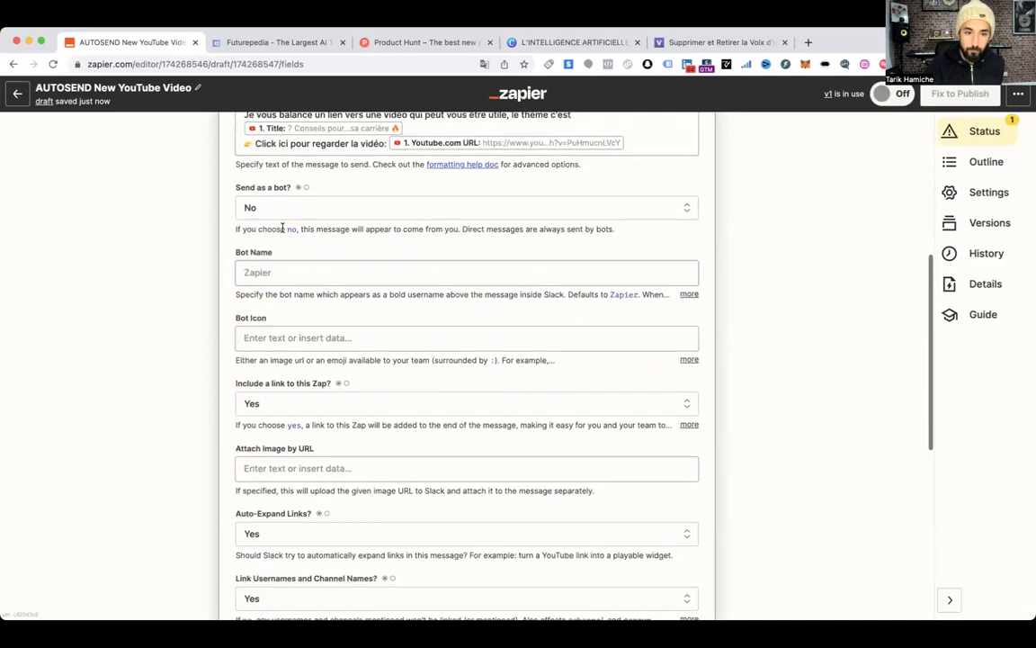
pyautogui.click(266, 270)
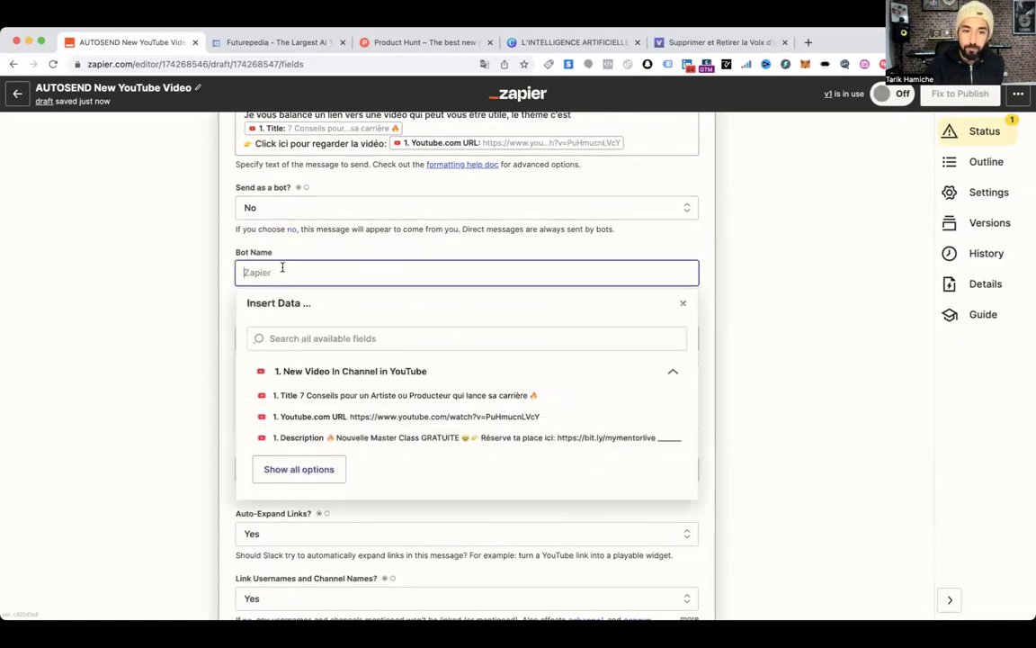
pyautogui.click(231, 257)
# List all YouTube video fields as data for the Attach Image by URL field
pyautogui.scroll(-3, 333, 293)
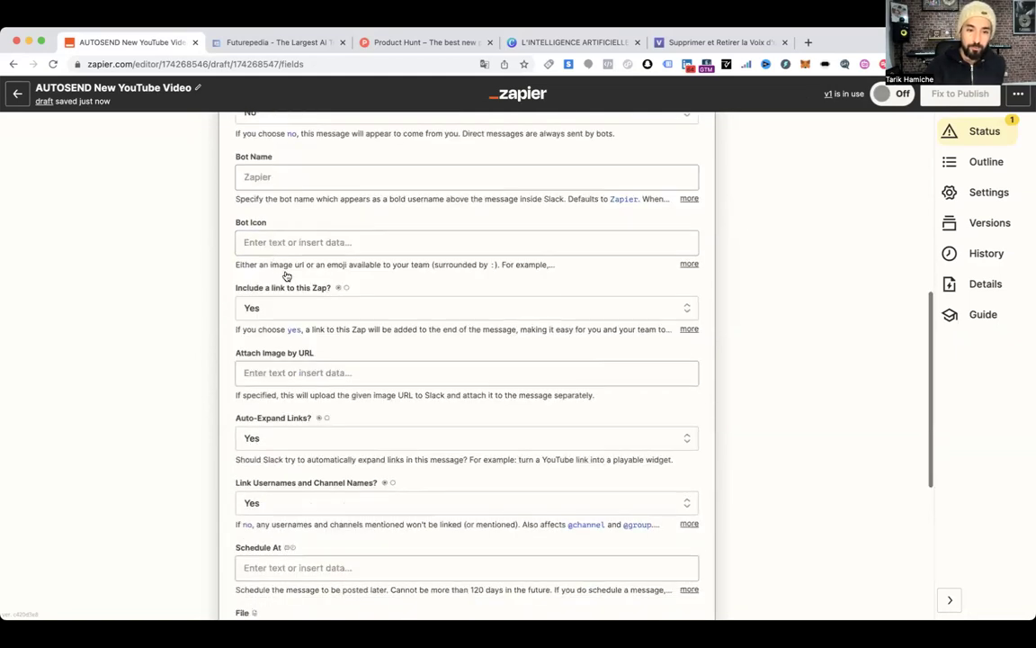
pyautogui.scroll(-1, 363, 299)
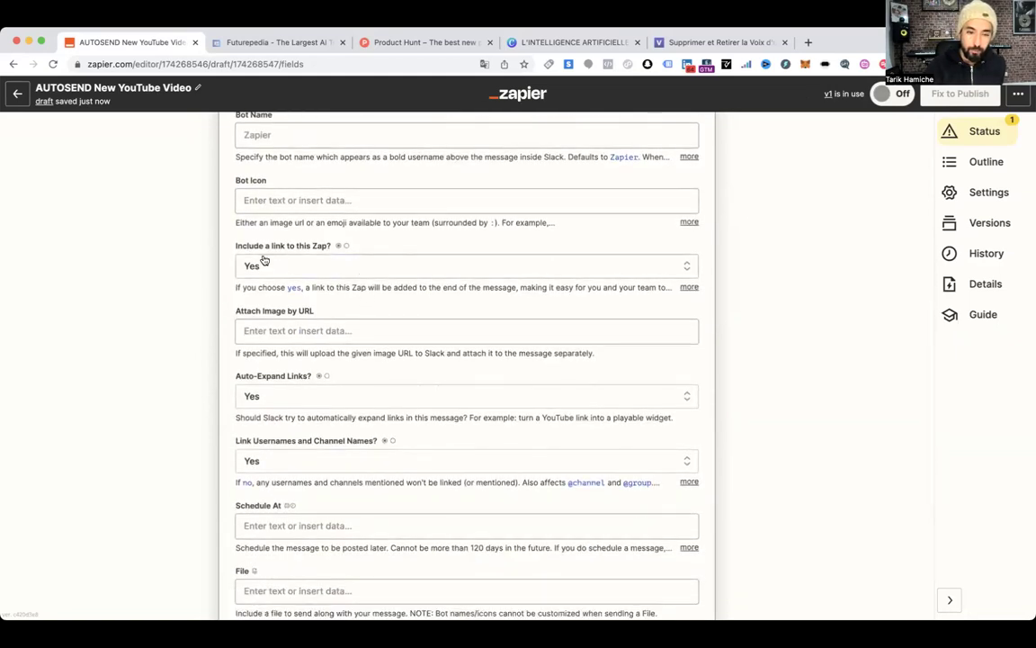
pyautogui.scroll(-2, 414, 297)
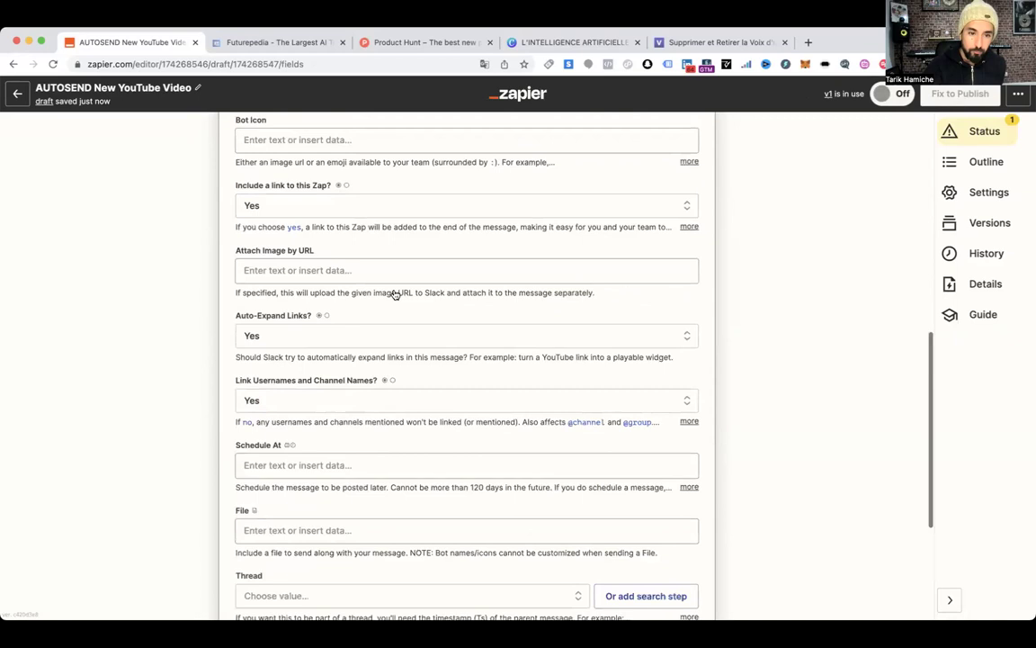
pyautogui.click(305, 253)
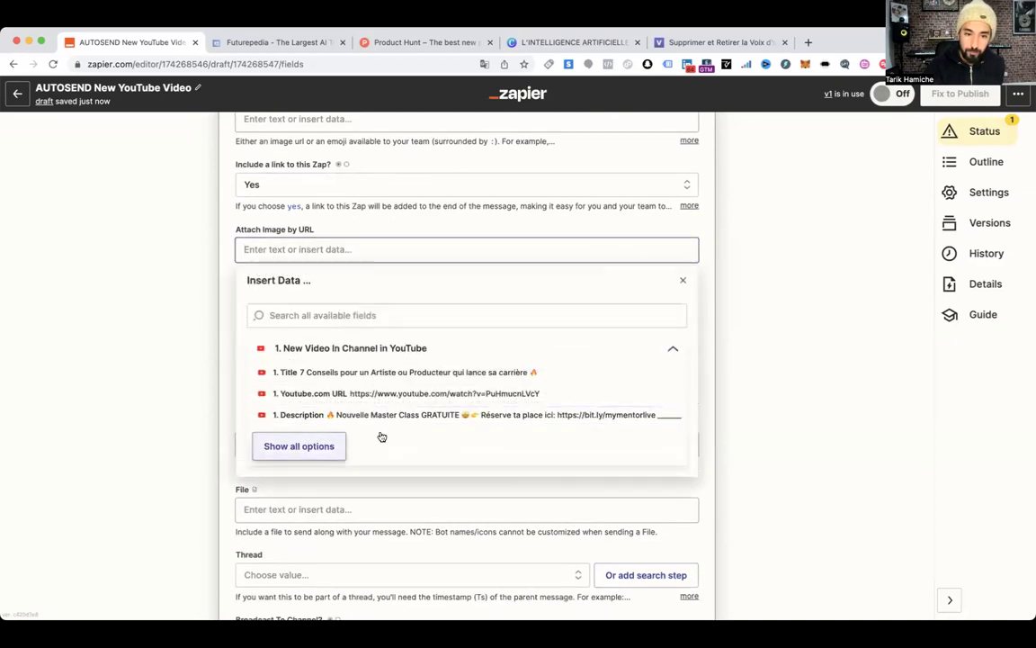
pyautogui.click(298, 445)
pyautogui.scroll(-2, 360, 395)
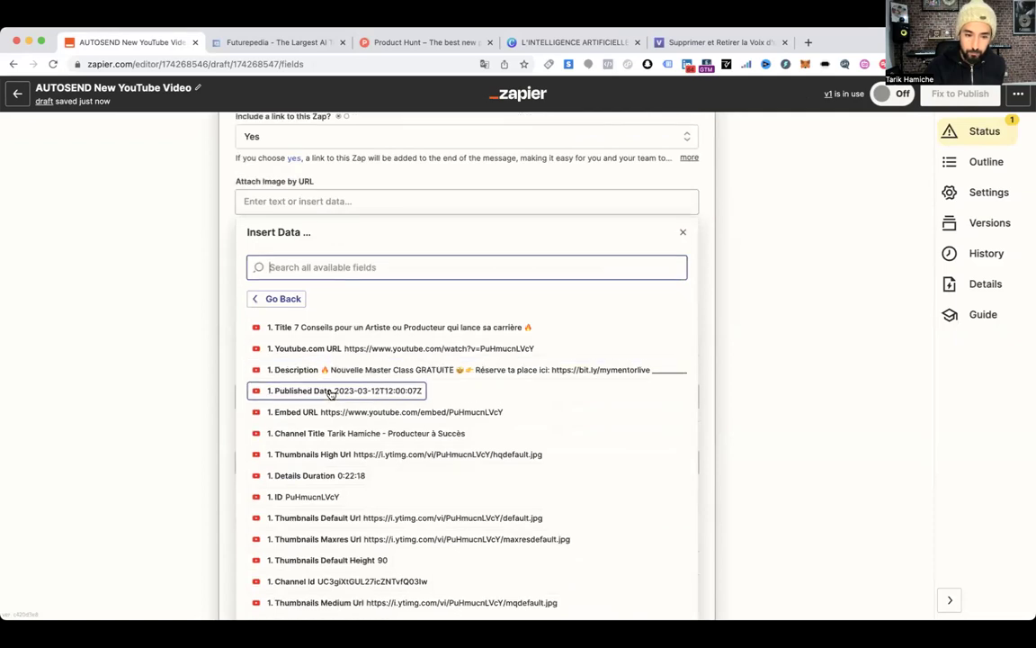
# Set Attach Image by URL to the YouTube '1. Thumbnails High Url' field
pyautogui.scroll(-2, 333, 394)
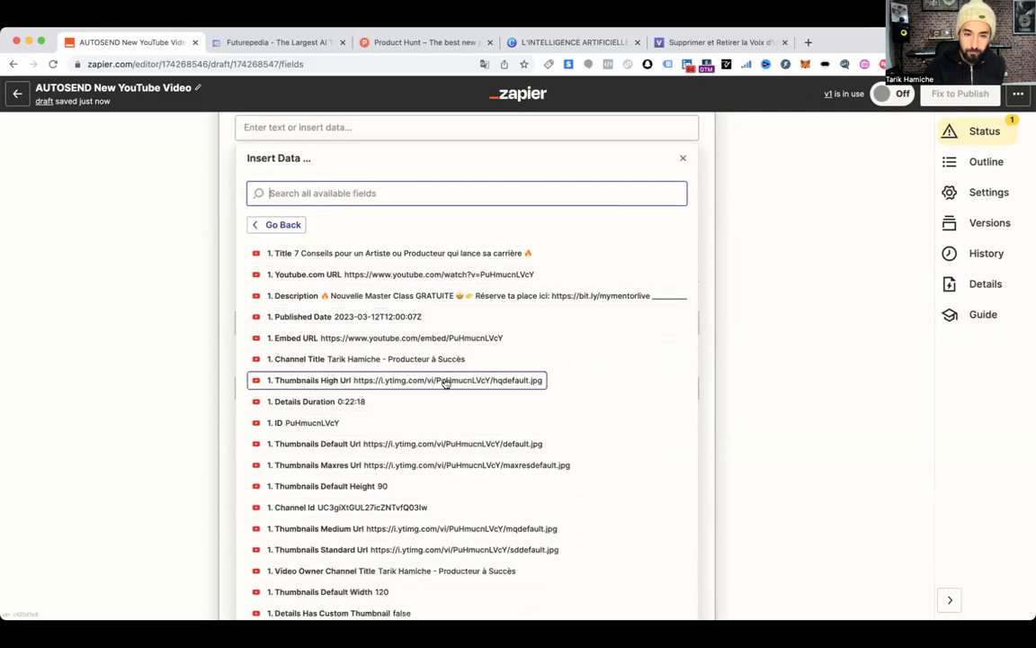
pyautogui.click(444, 381)
pyautogui.click(236, 193)
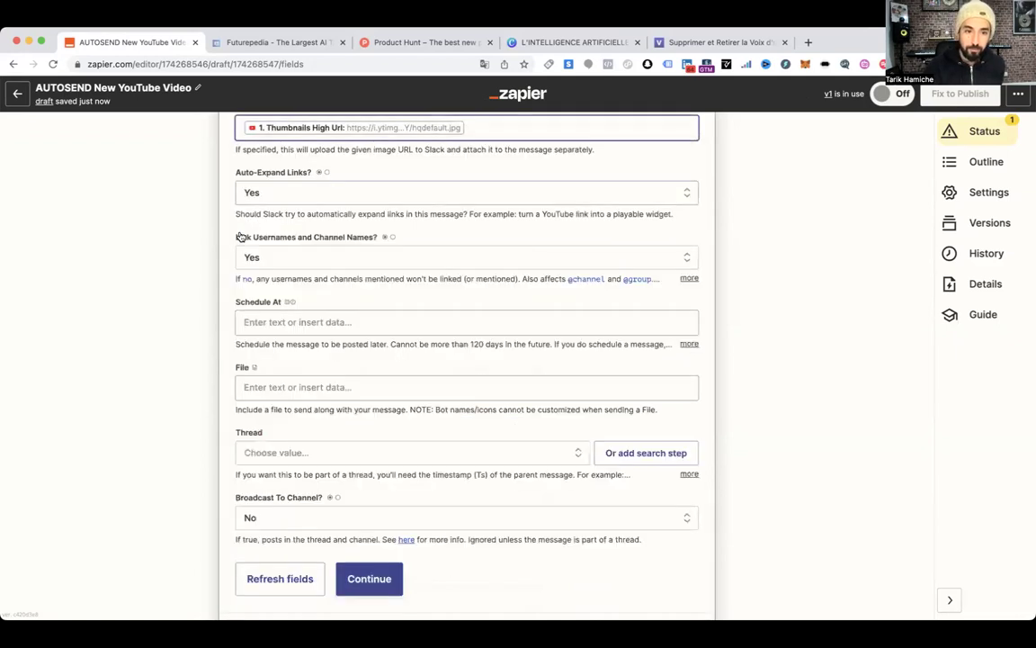
pyautogui.scroll(-2, 240, 237)
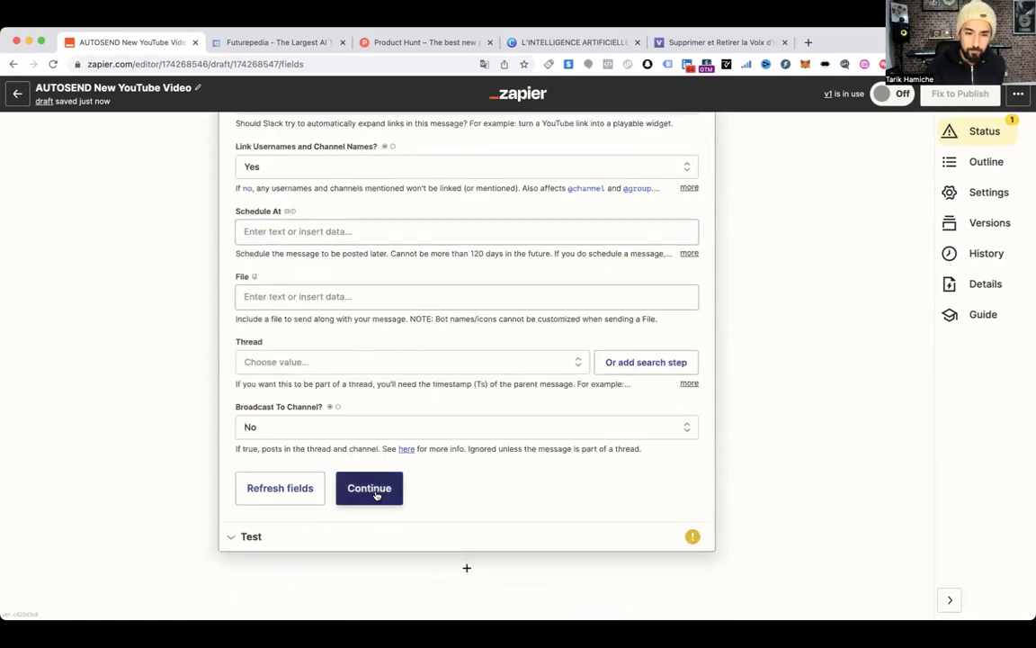
# Test the Slack action by sending the channel message, then review the returned sample data
pyautogui.click(394, 495)
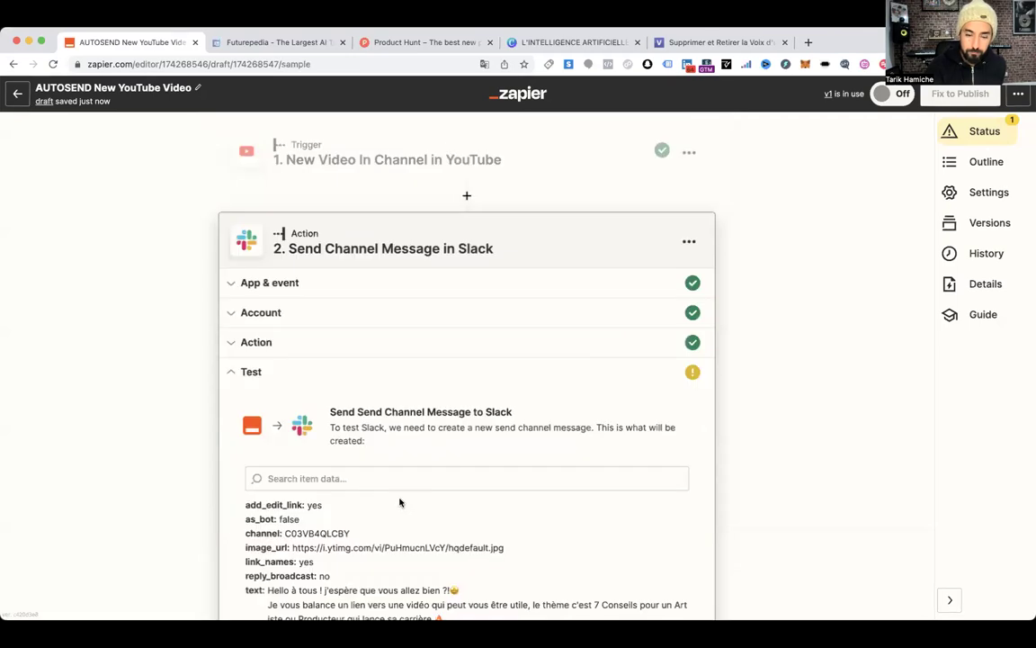
pyautogui.scroll(-3, 540, 382)
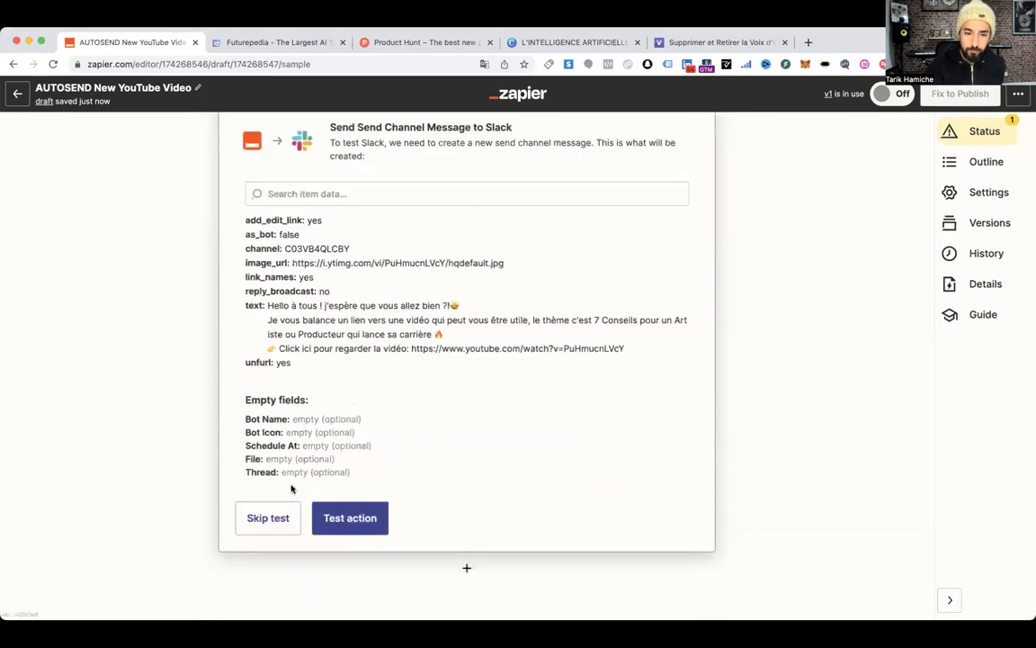
pyautogui.click(347, 507)
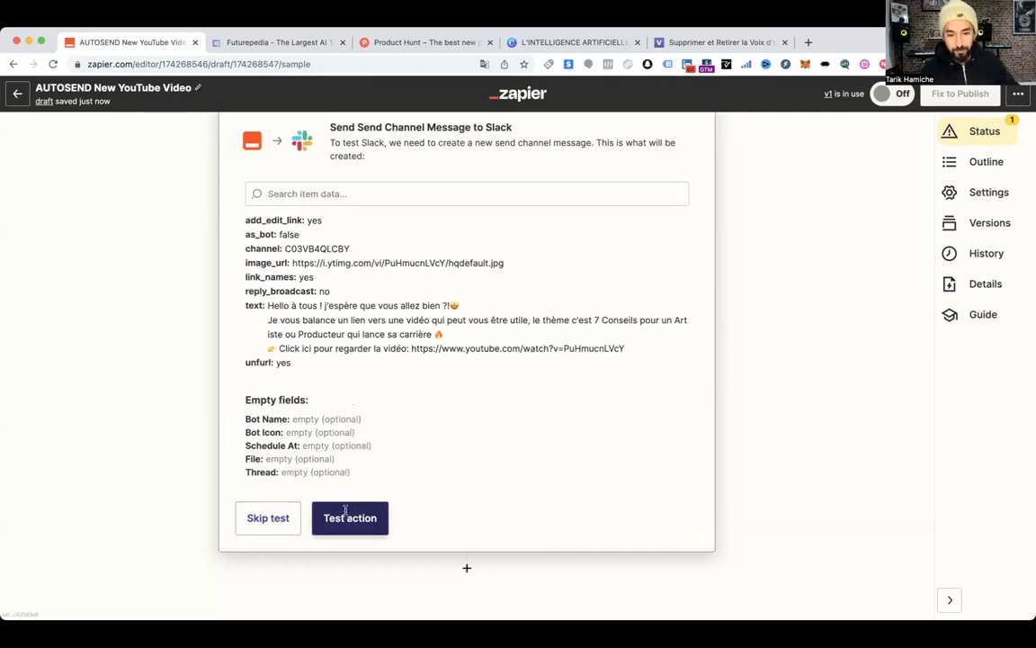
pyautogui.click(344, 509)
pyautogui.scroll(3, 604, 437)
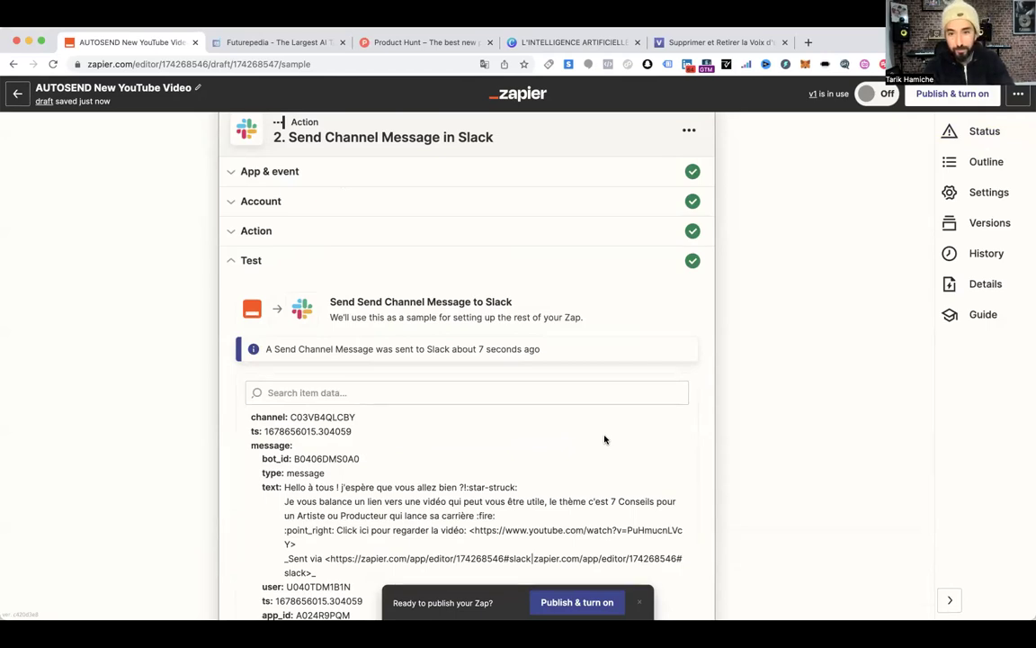
pyautogui.scroll(3, 476, 197)
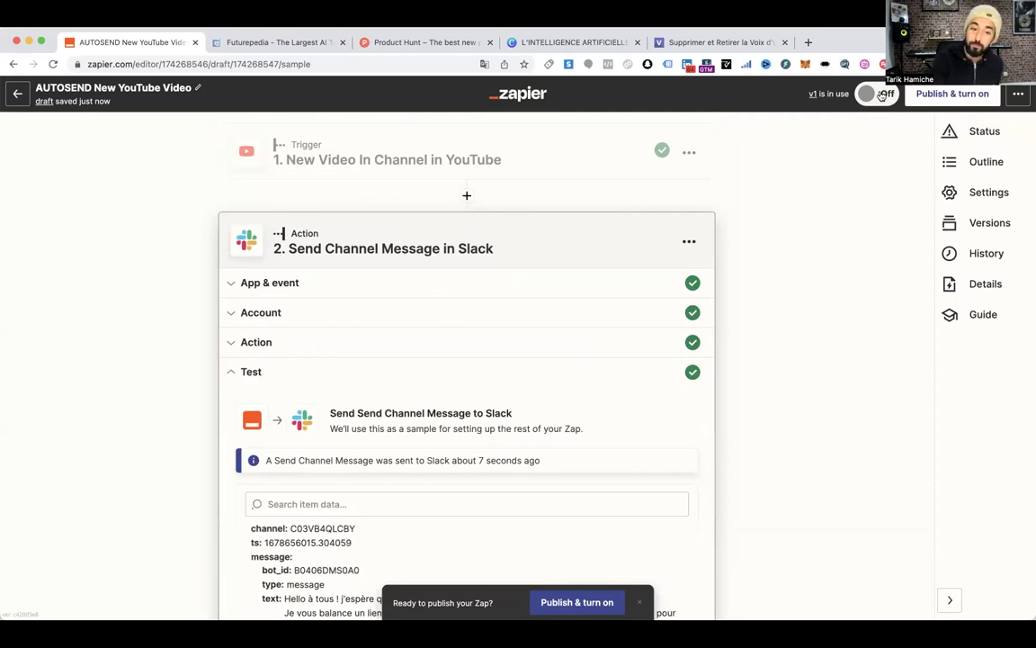
pyautogui.scroll(-10, 608, 300)
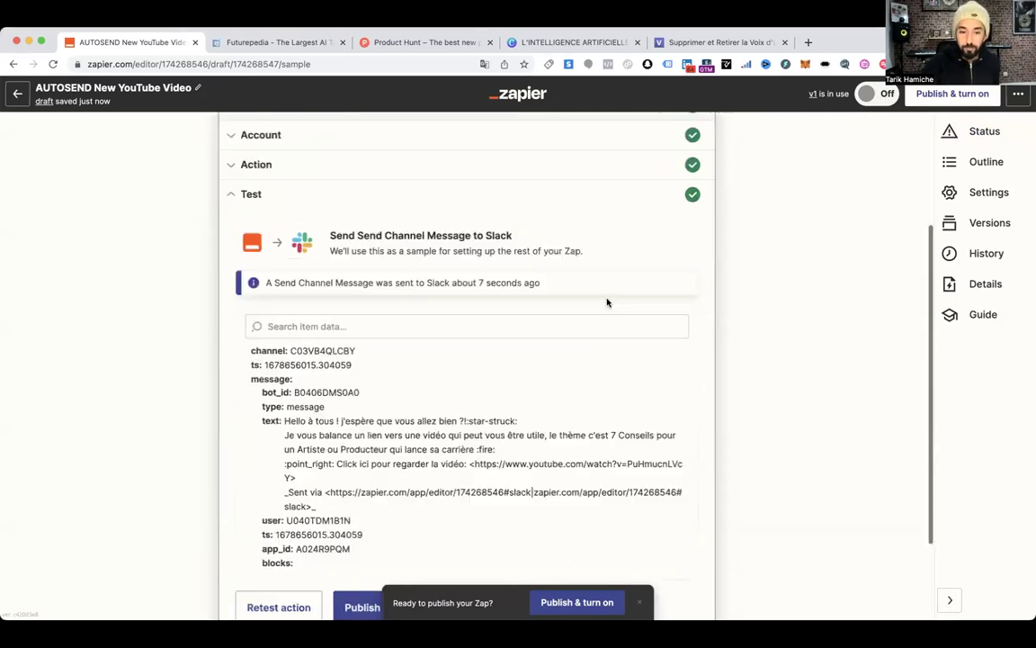
pyautogui.scroll(2, 273, 296)
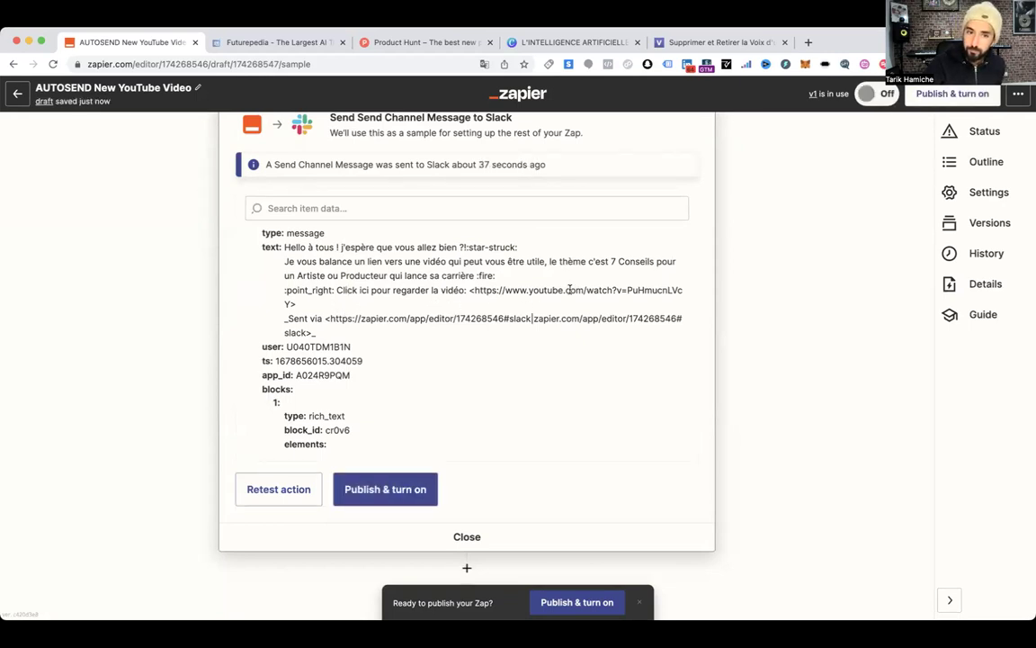
pyautogui.scroll(2, 570, 290)
pyautogui.scroll(5, 715, 260)
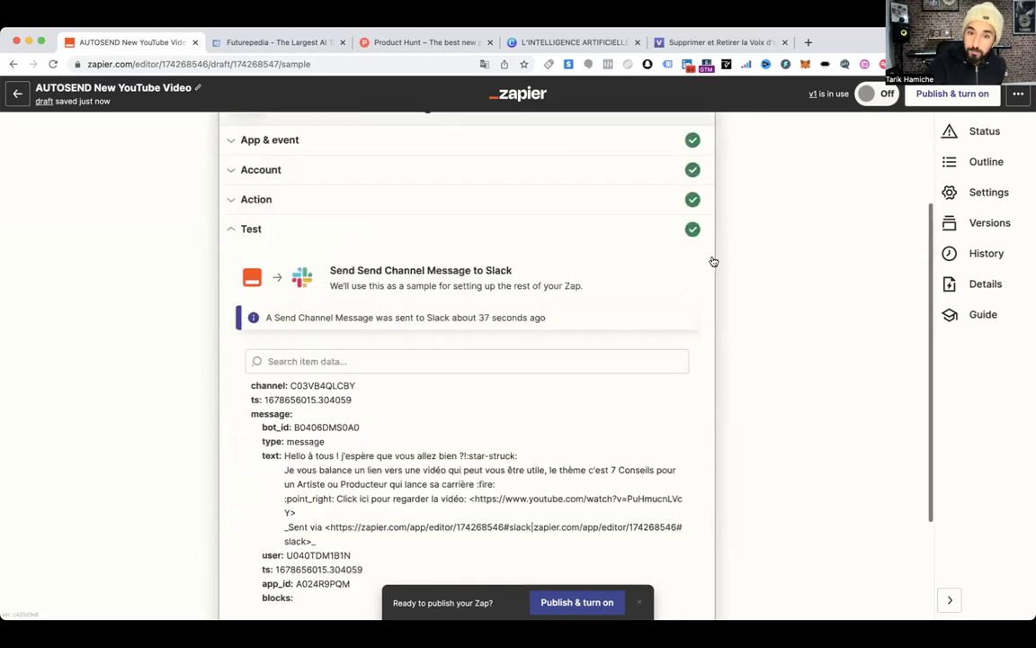
pyautogui.scroll(3, 713, 261)
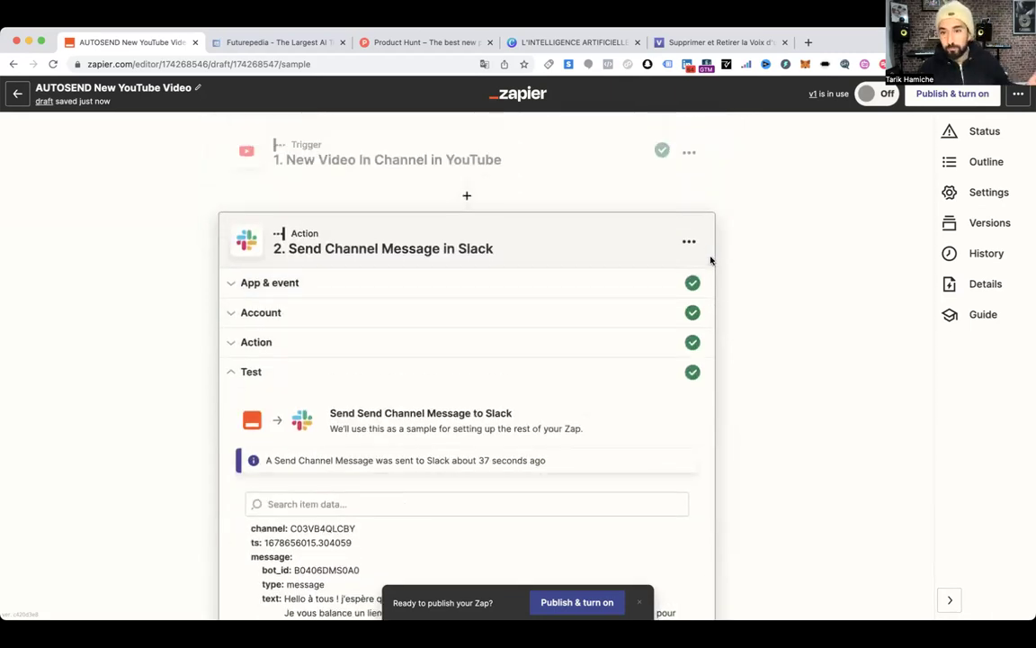
pyautogui.scroll(-5, 539, 275)
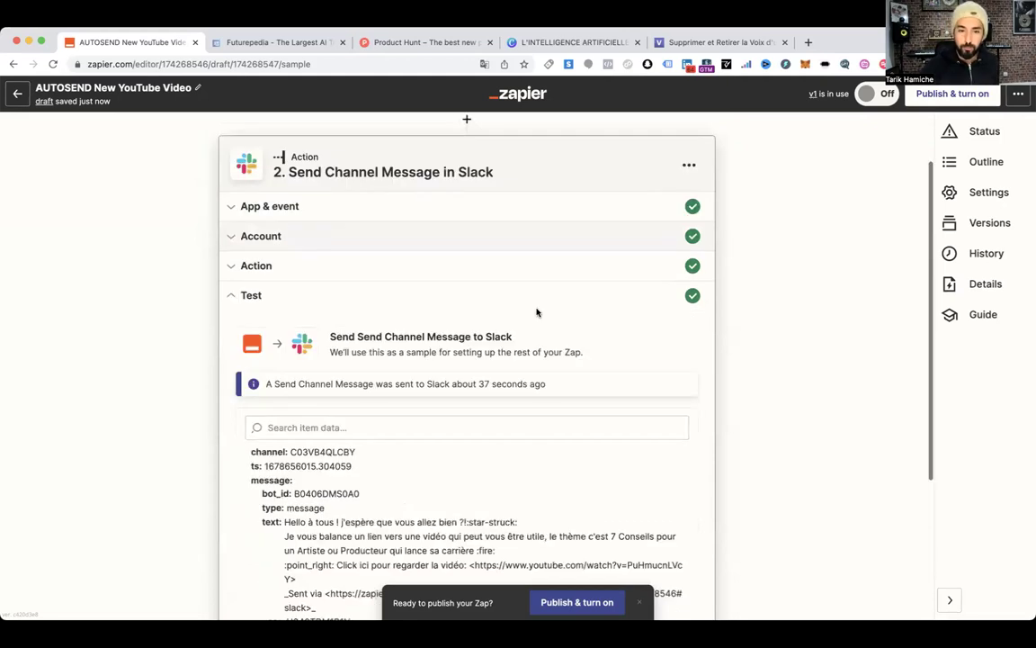
pyautogui.scroll(-8, 665, 315)
pyautogui.scroll(-2, 215, 450)
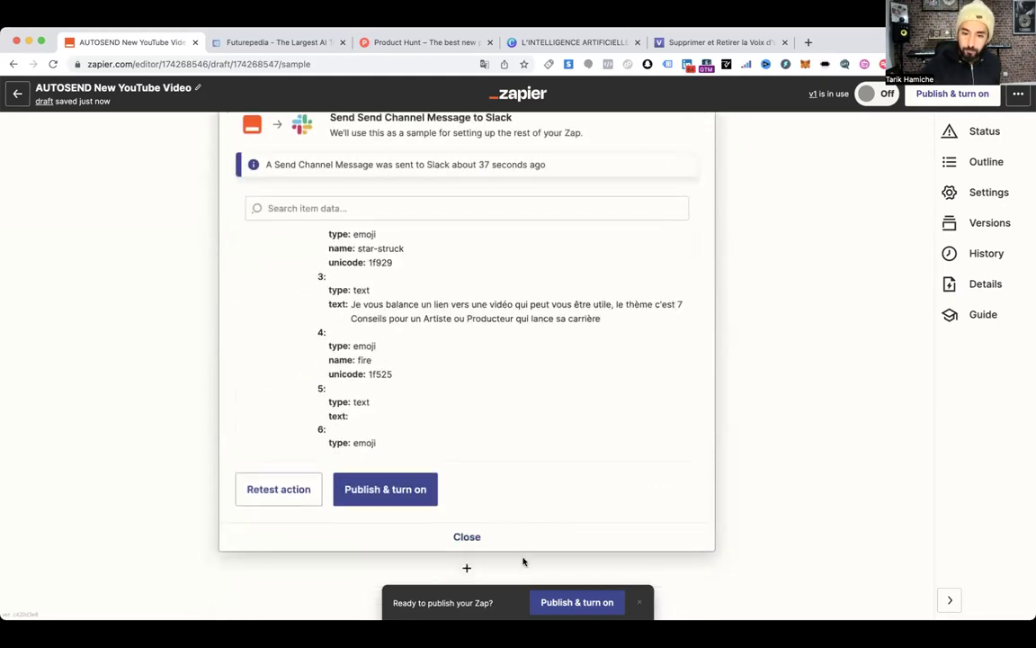
# Add a third step after Slack using the SG Autorépondeur app
pyautogui.click(467, 570)
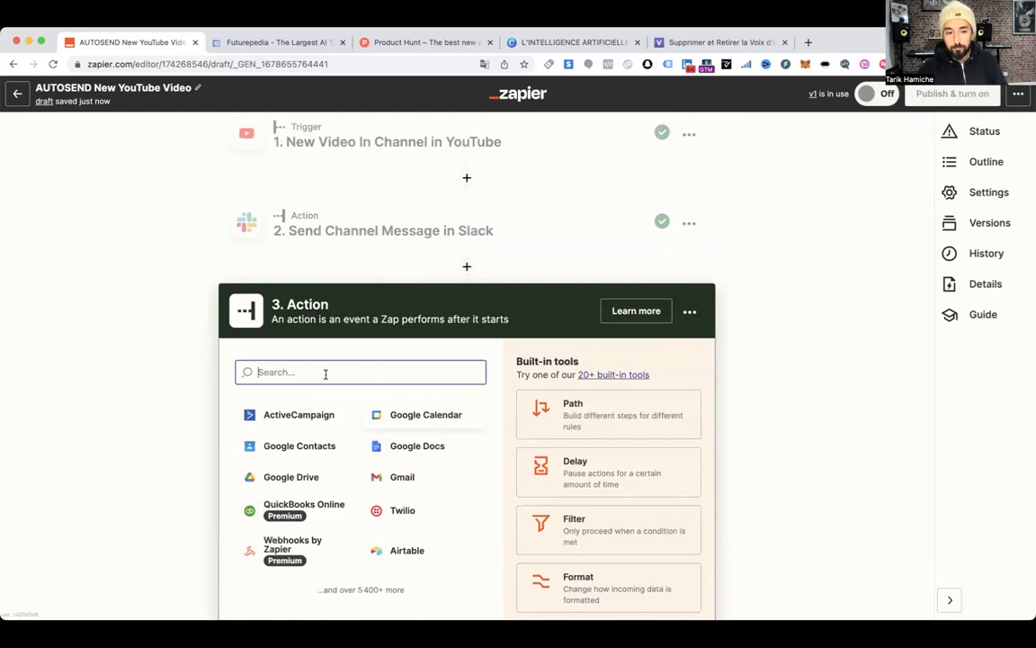
pyautogui.write('act')
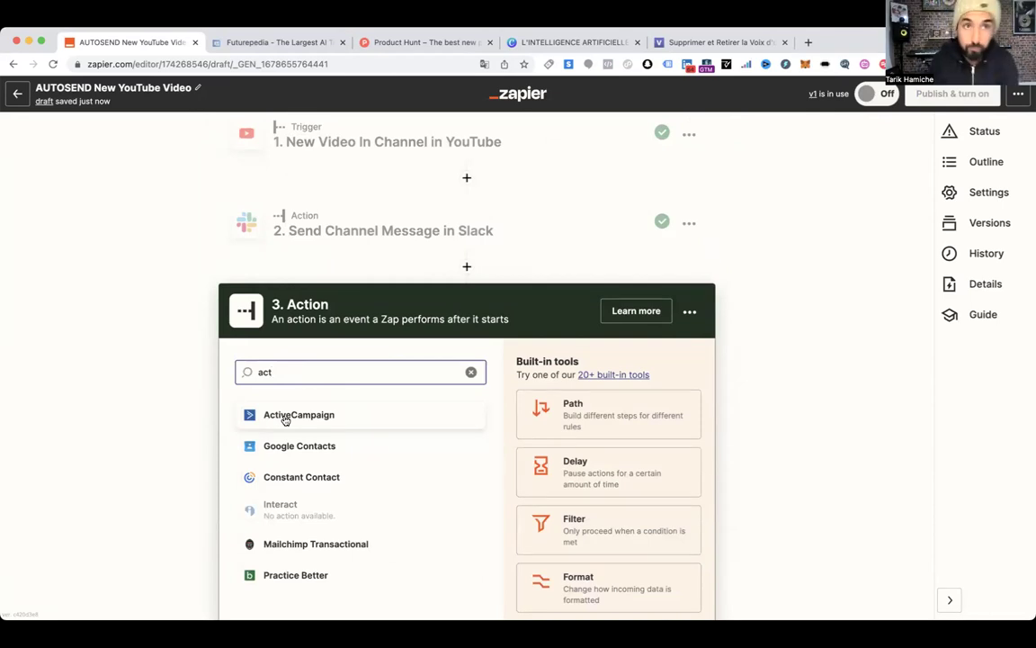
pyautogui.press('BackSpace')
pyautogui.press('BackSpace')
pyautogui.press('BackSpace')
pyautogui.write('sg')
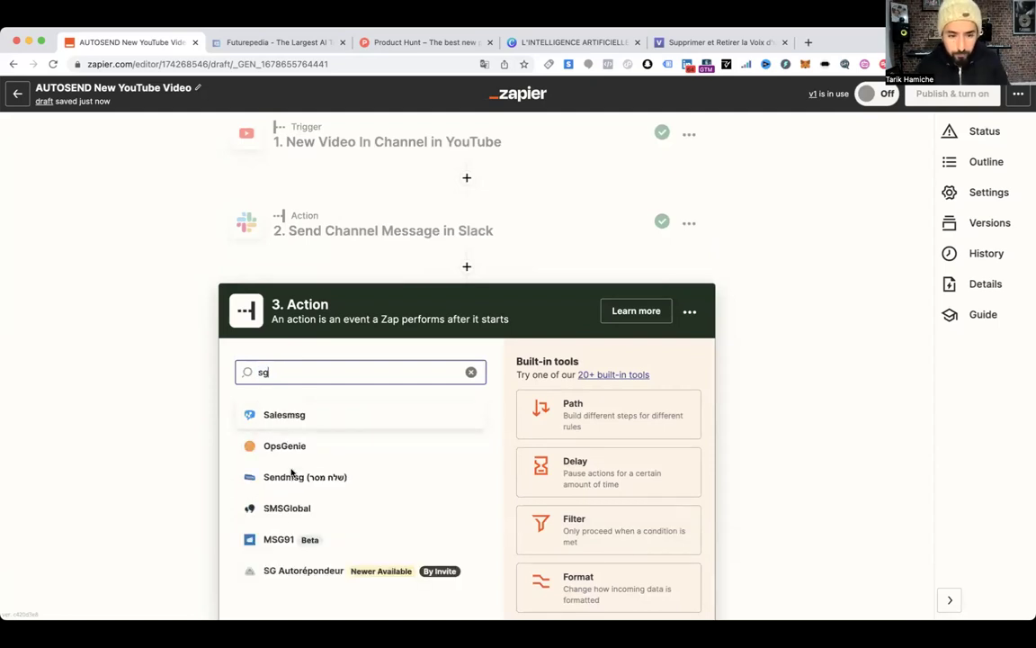
pyautogui.click(318, 570)
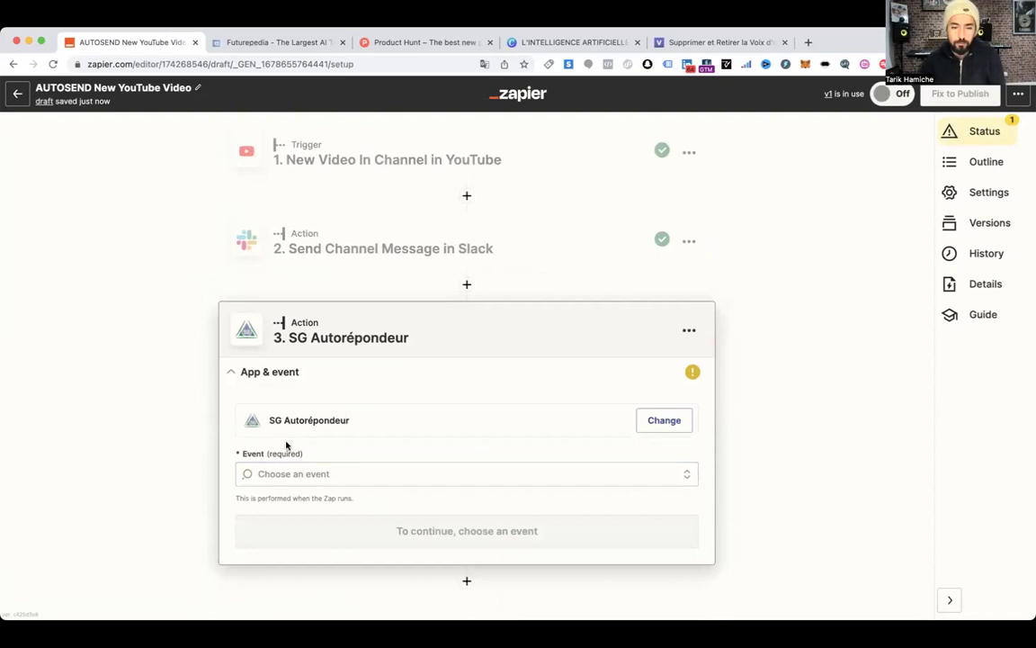
# Check SG Autorépondeur's events, then choose to change step 3's app
pyautogui.click(315, 472)
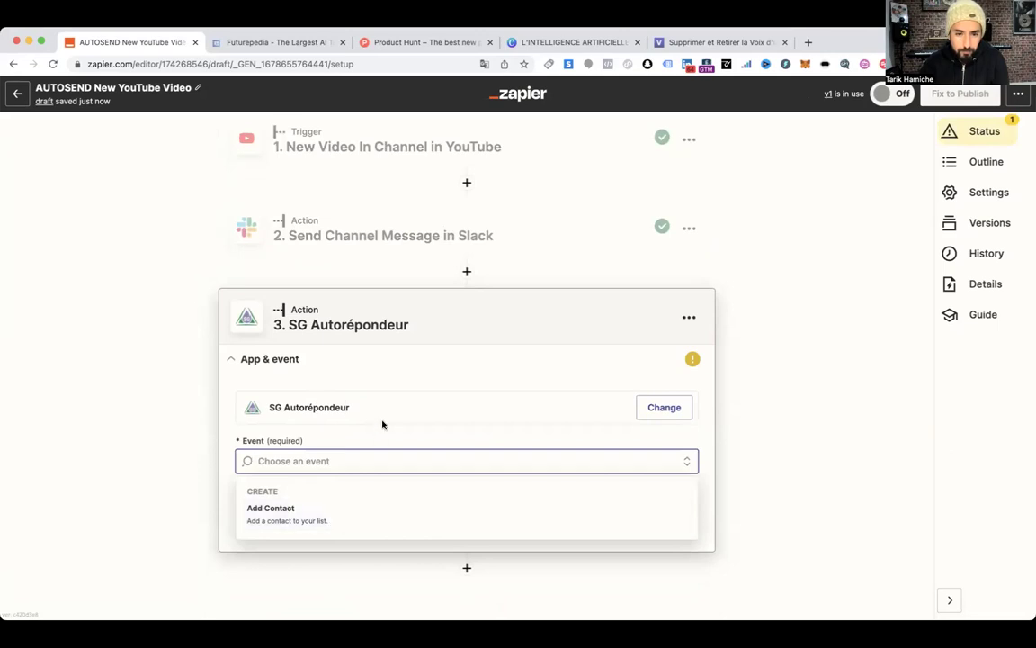
pyautogui.click(689, 318)
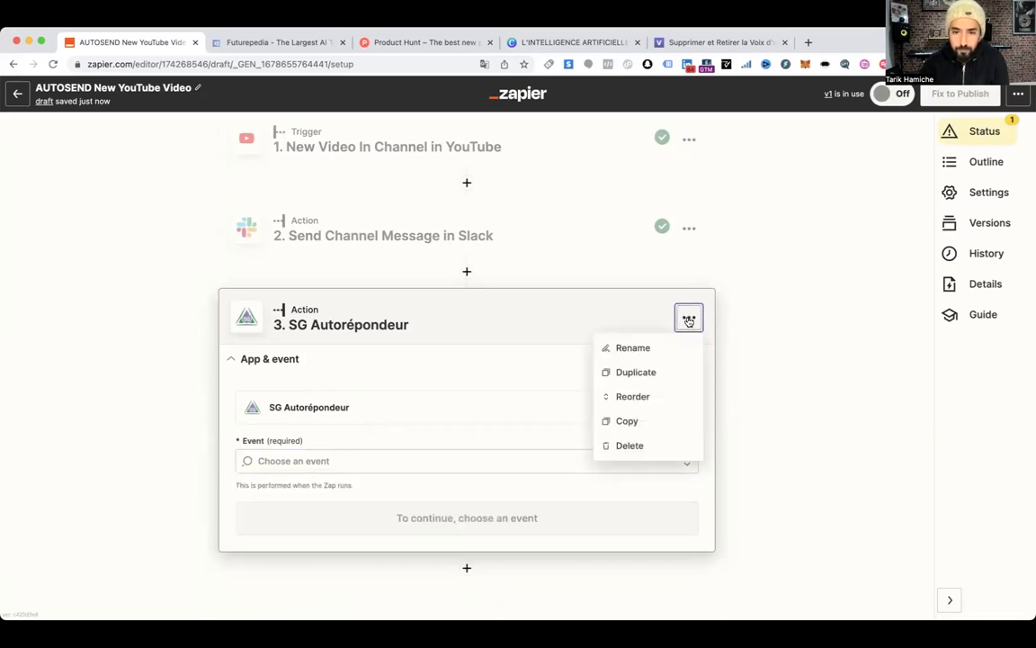
pyautogui.click(441, 371)
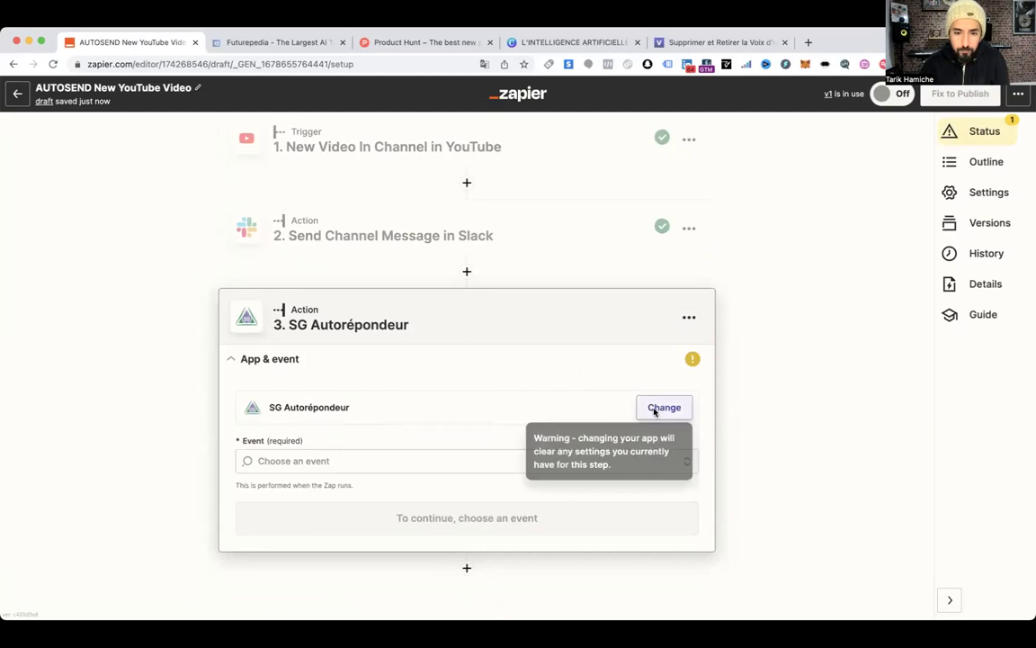
pyautogui.click(662, 407)
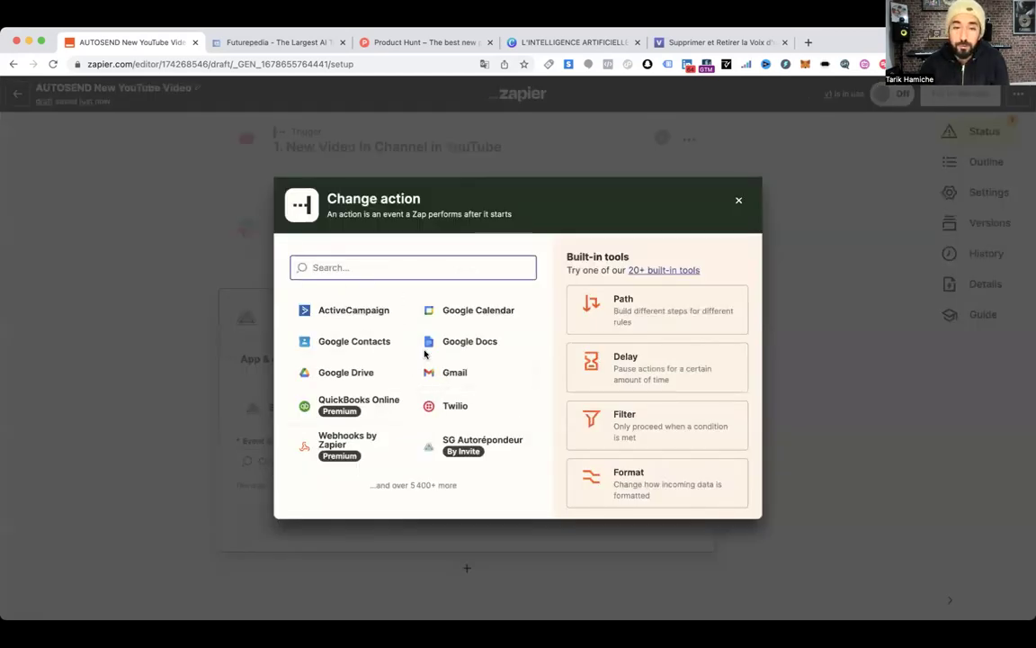
# Search for 'gmail' in the app picker and set Gmail as step 3's app
pyautogui.write('aw')
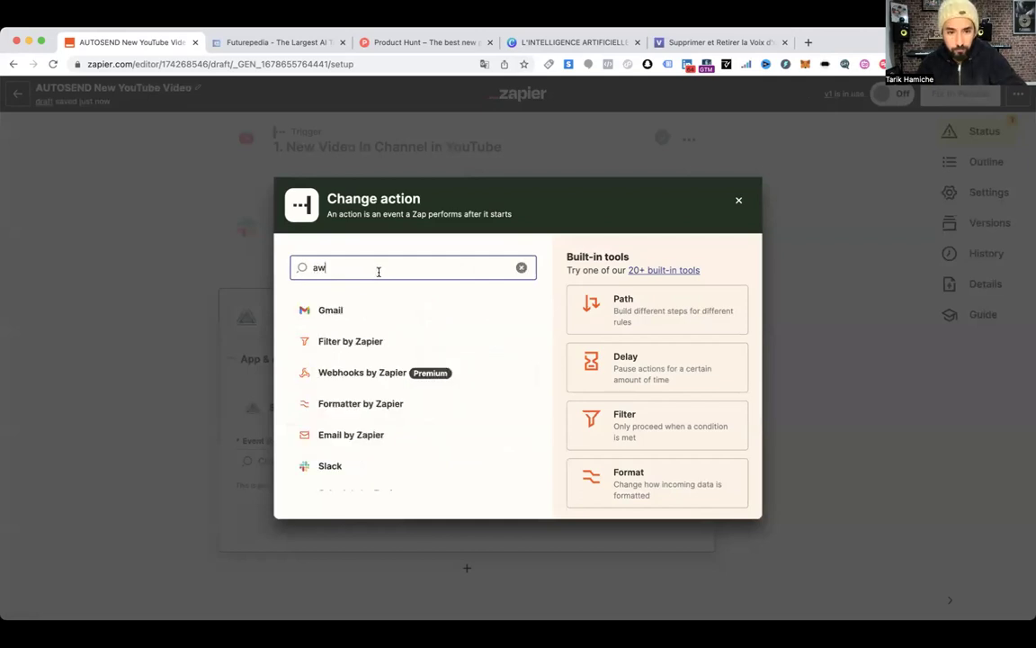
pyautogui.press('super+a')
pyautogui.write('mail')
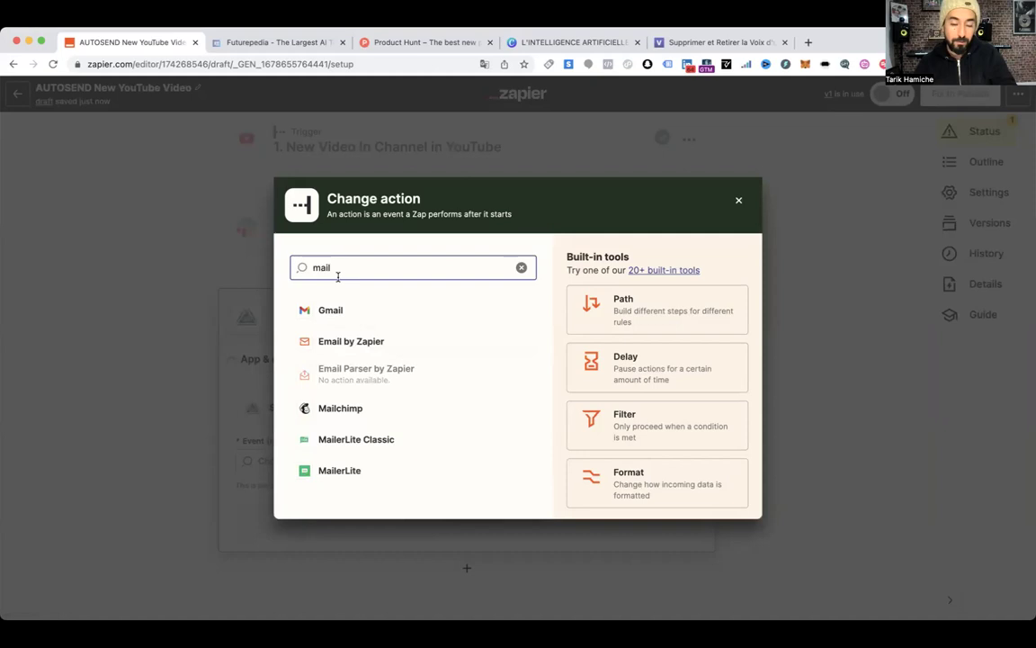
pyautogui.moveTo(338, 267); pyautogui.dragTo(310, 269)
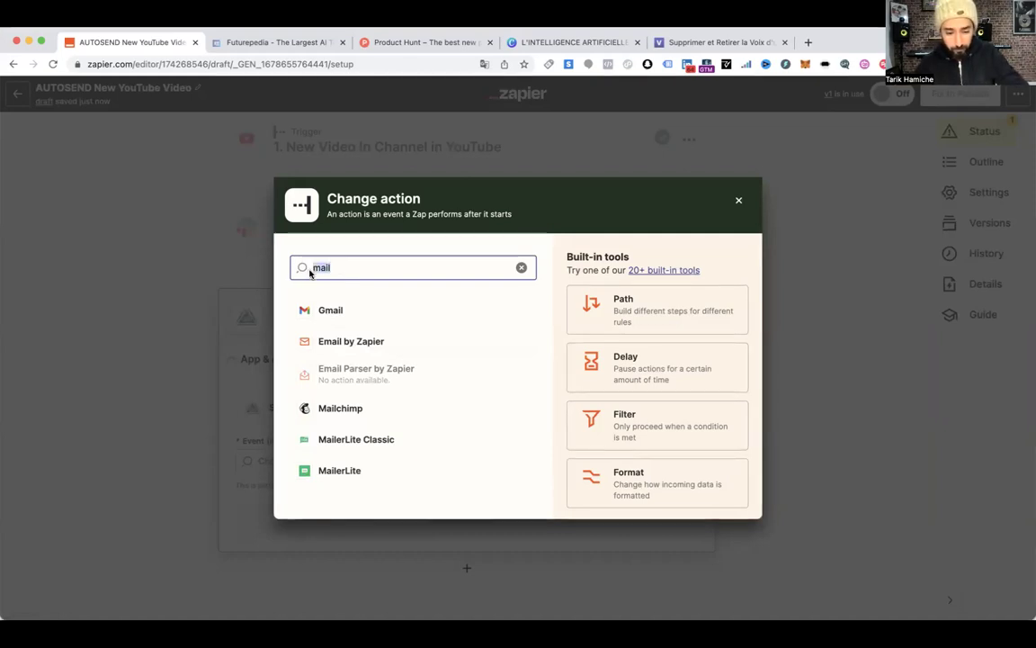
pyautogui.write('get')
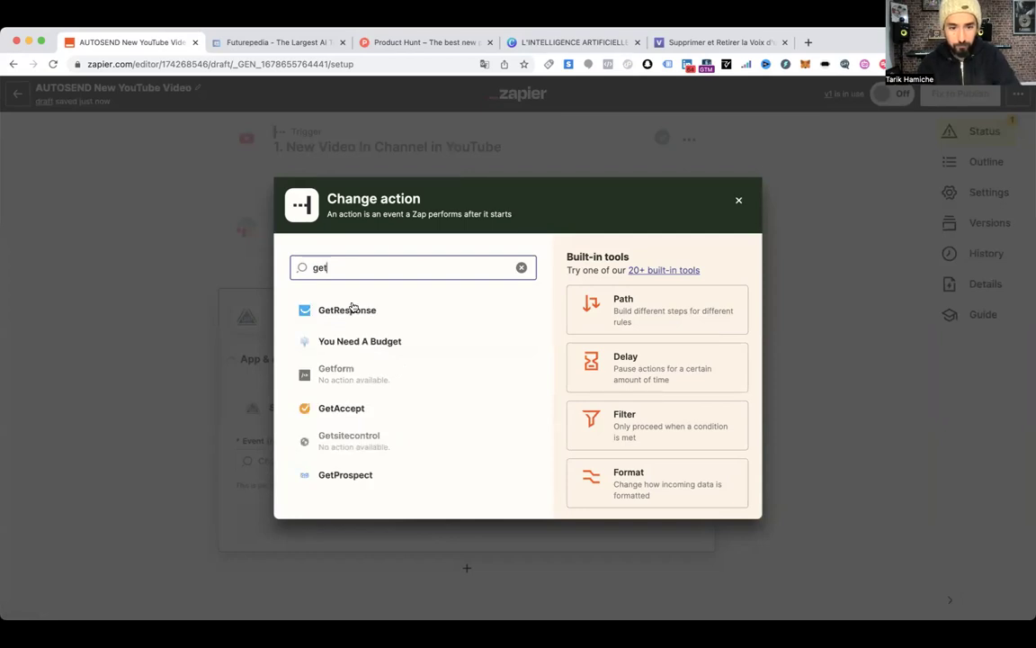
pyautogui.doubleClick(347, 275)
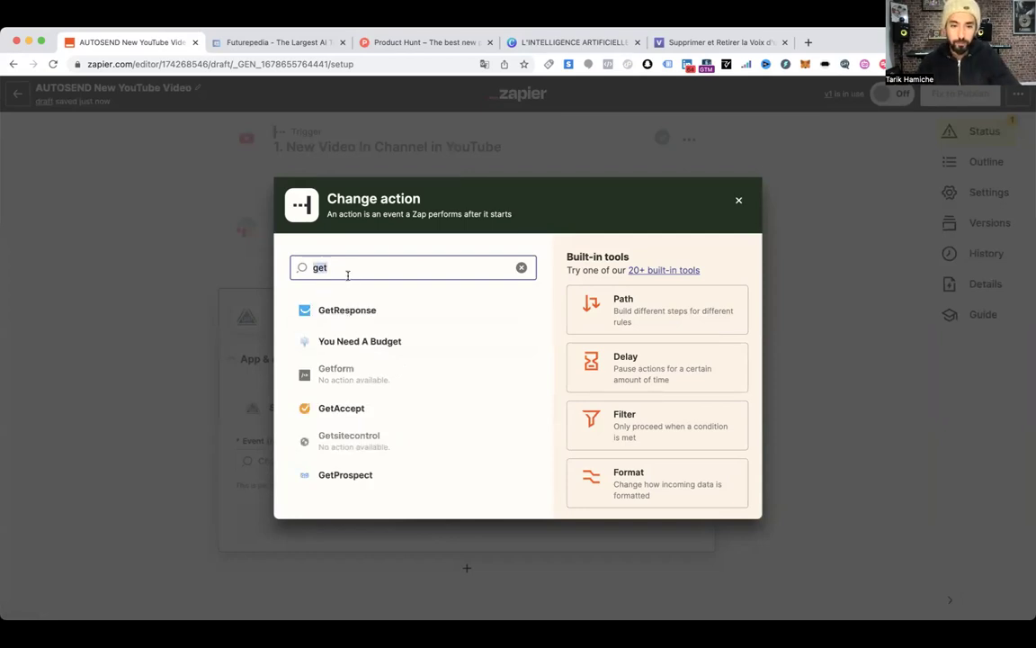
pyautogui.write('gmail')
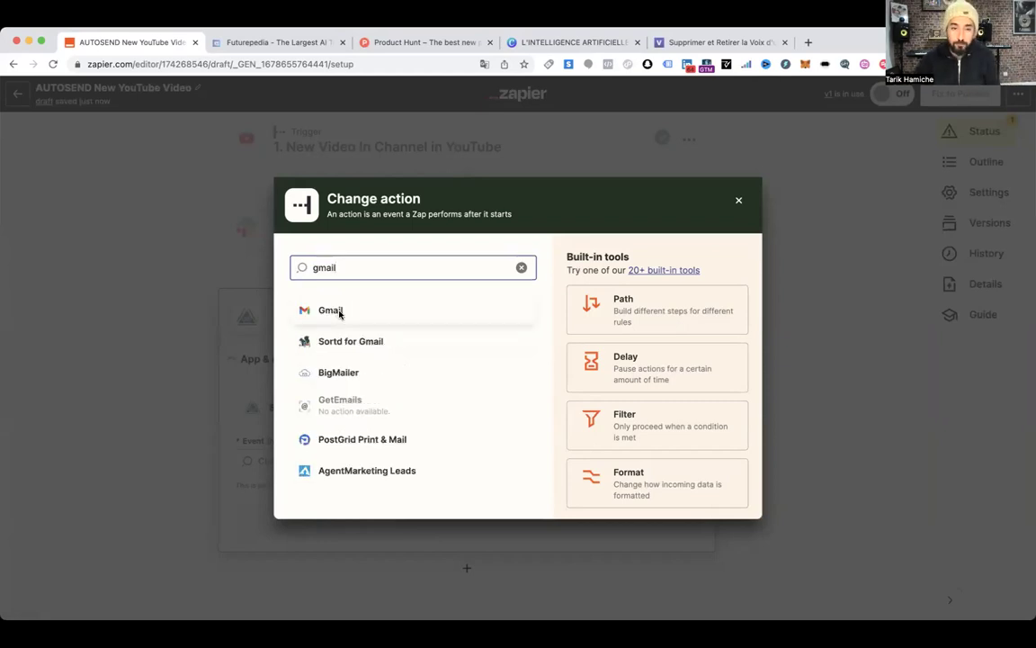
pyautogui.click(339, 314)
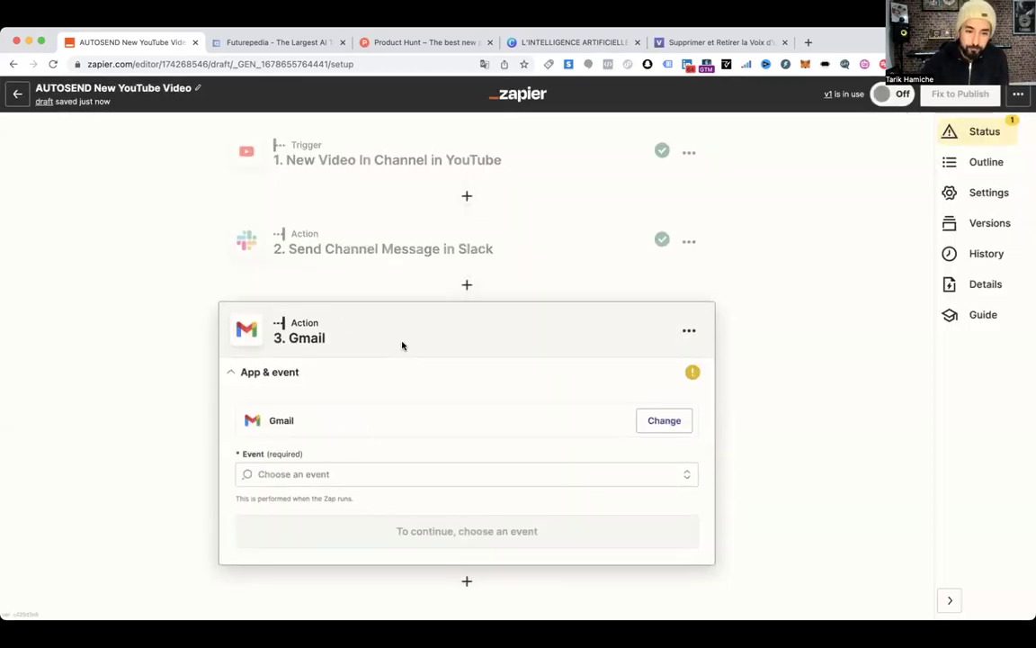
# Set the Gmail step's event to Send Email
pyautogui.click(315, 470)
pyautogui.scroll(-2, 428, 378)
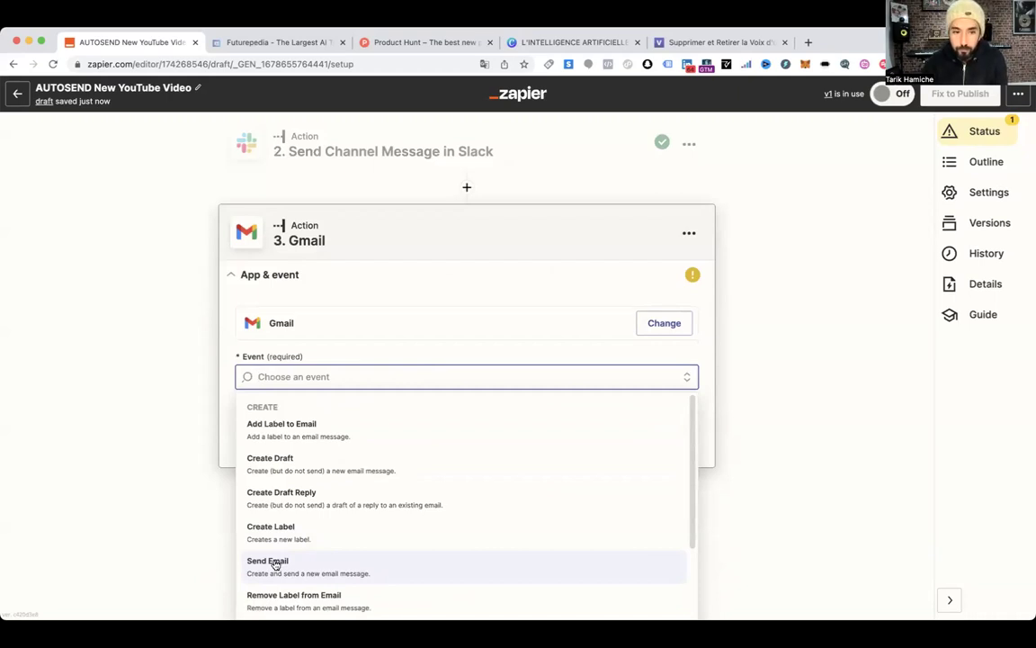
pyautogui.click(275, 564)
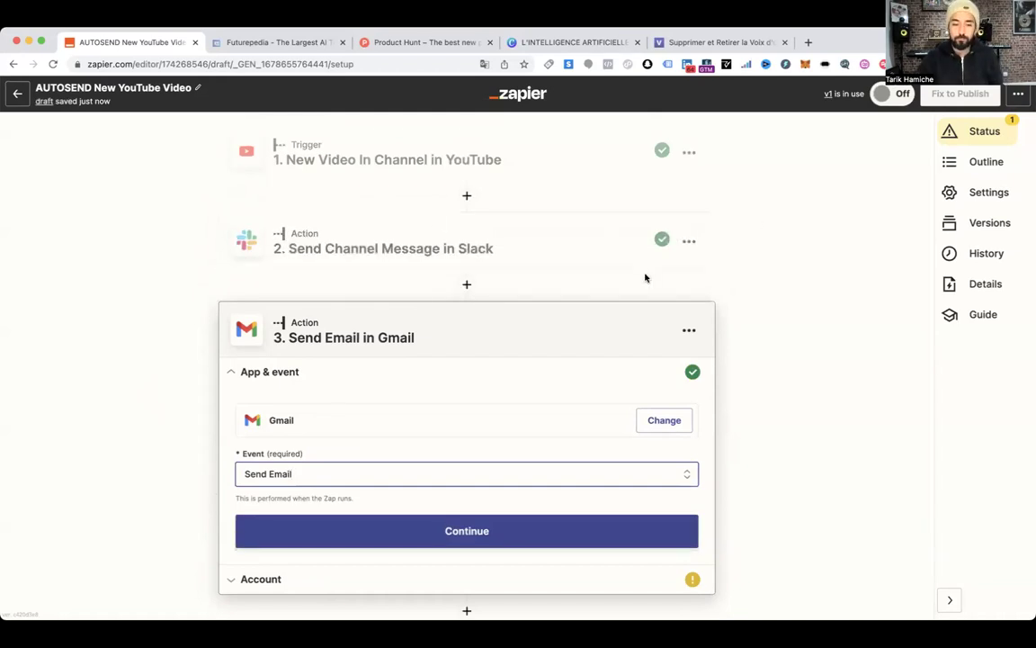
pyautogui.scroll(-1, 576, 323)
pyautogui.click(427, 476)
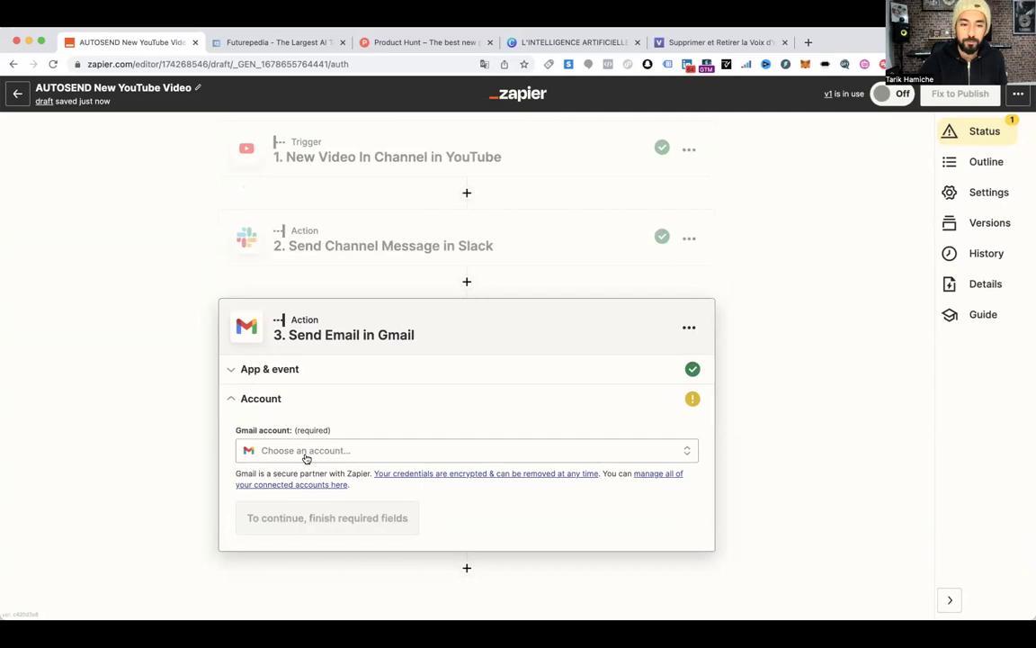
# Connect the Gmail account to send from and continue to the email fields
pyautogui.click(315, 457)
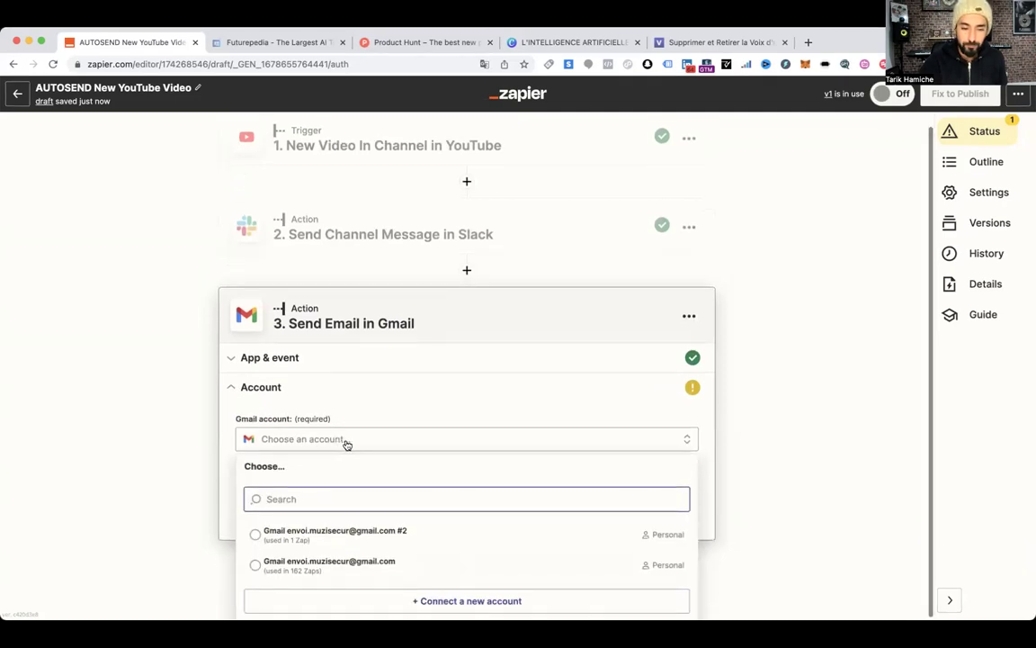
pyautogui.click(307, 563)
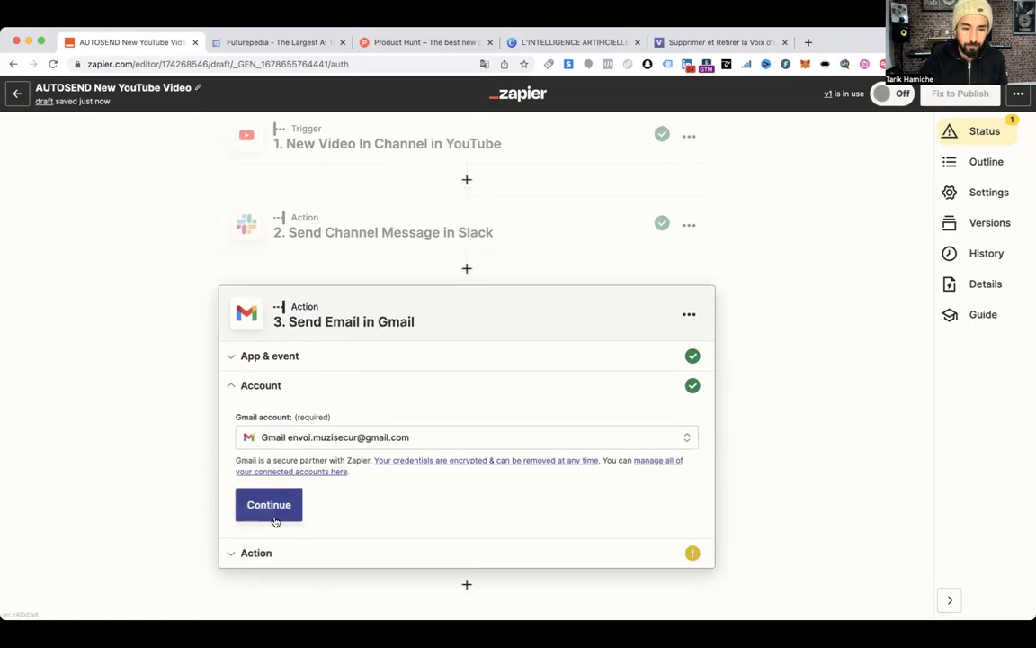
pyautogui.click(268, 520)
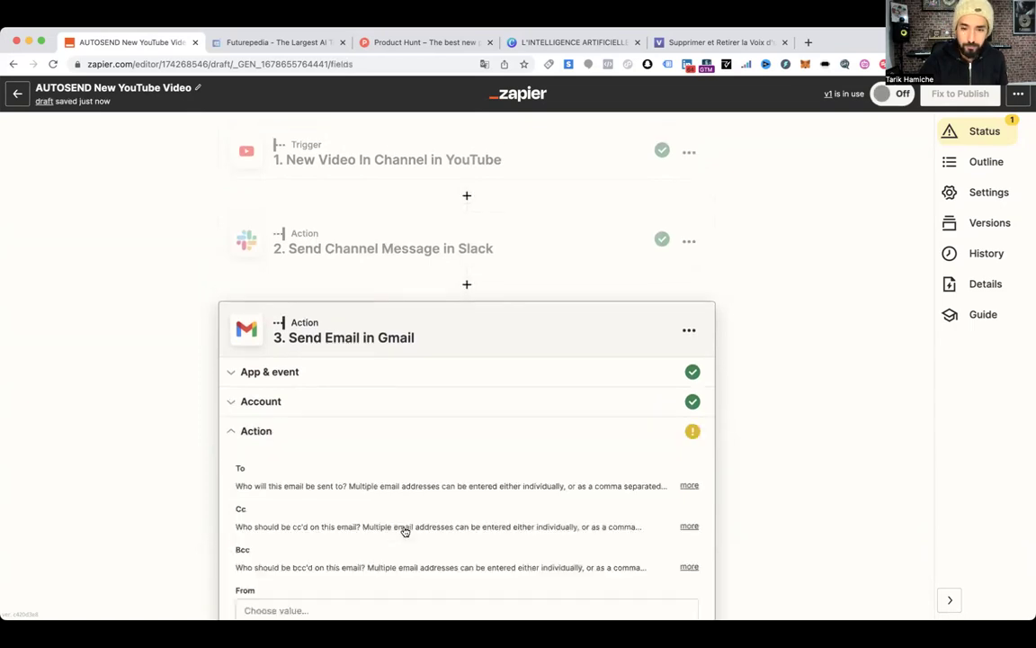
# Reconfirm the Gmail account and enter the recipient's e-mail address in the To field
pyautogui.click(270, 244)
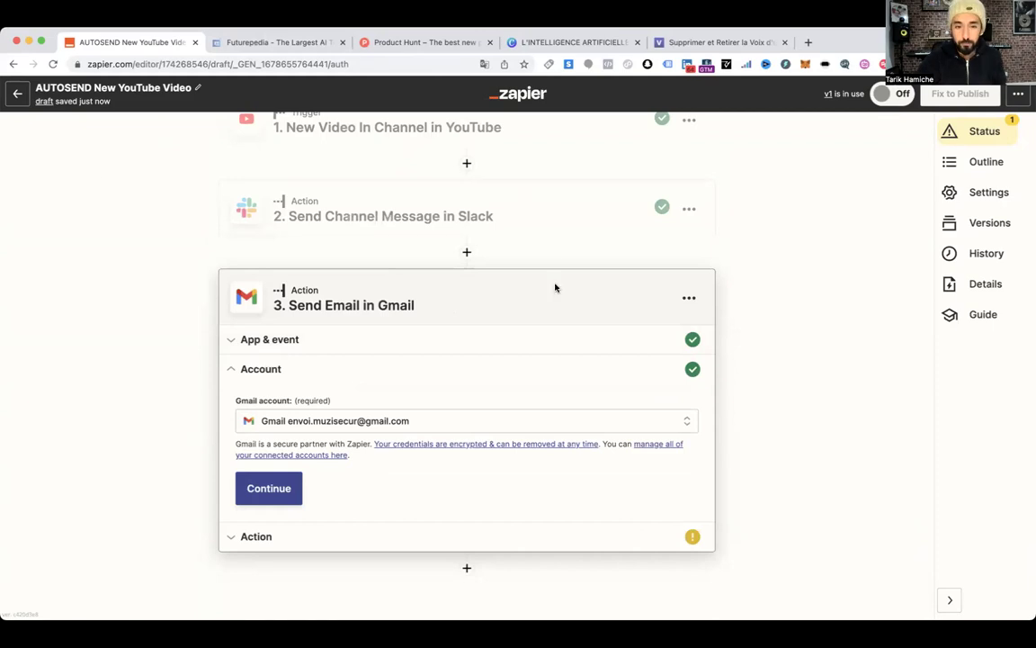
pyautogui.click(263, 490)
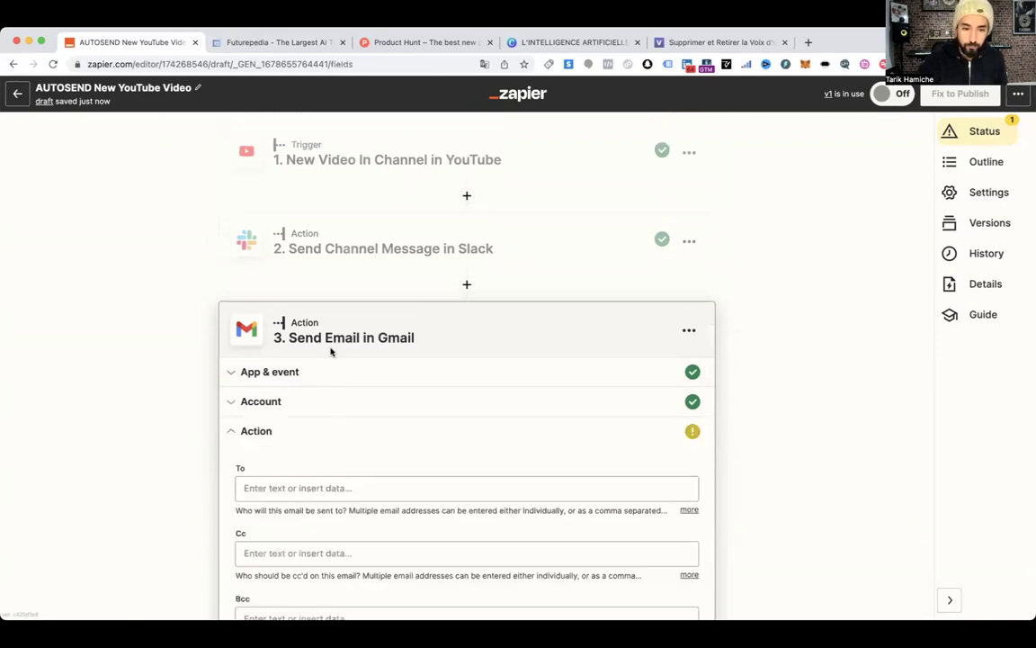
pyautogui.click(279, 337)
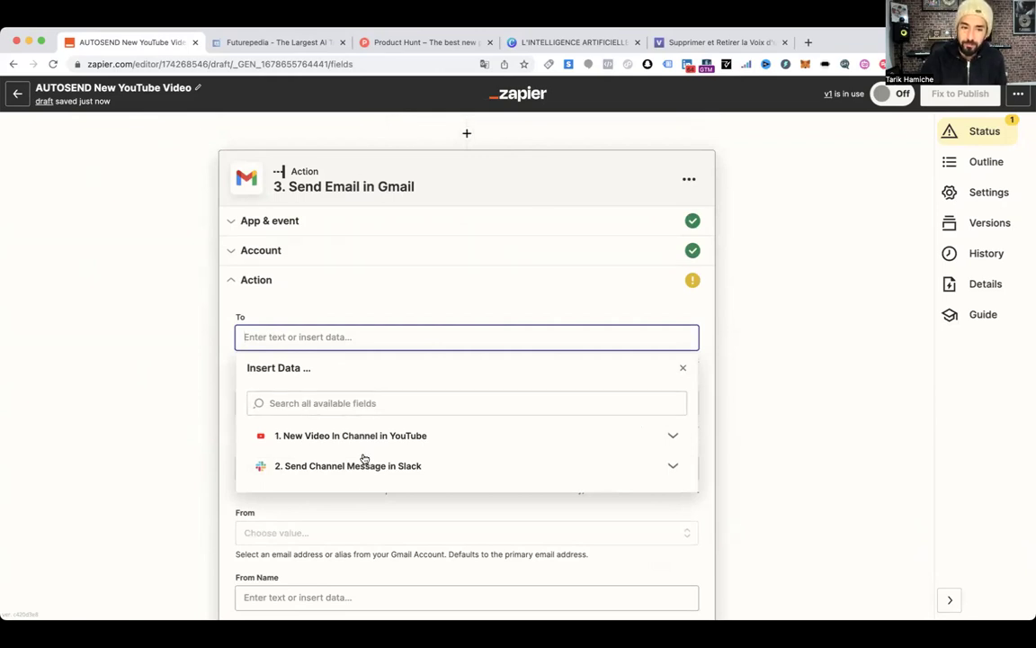
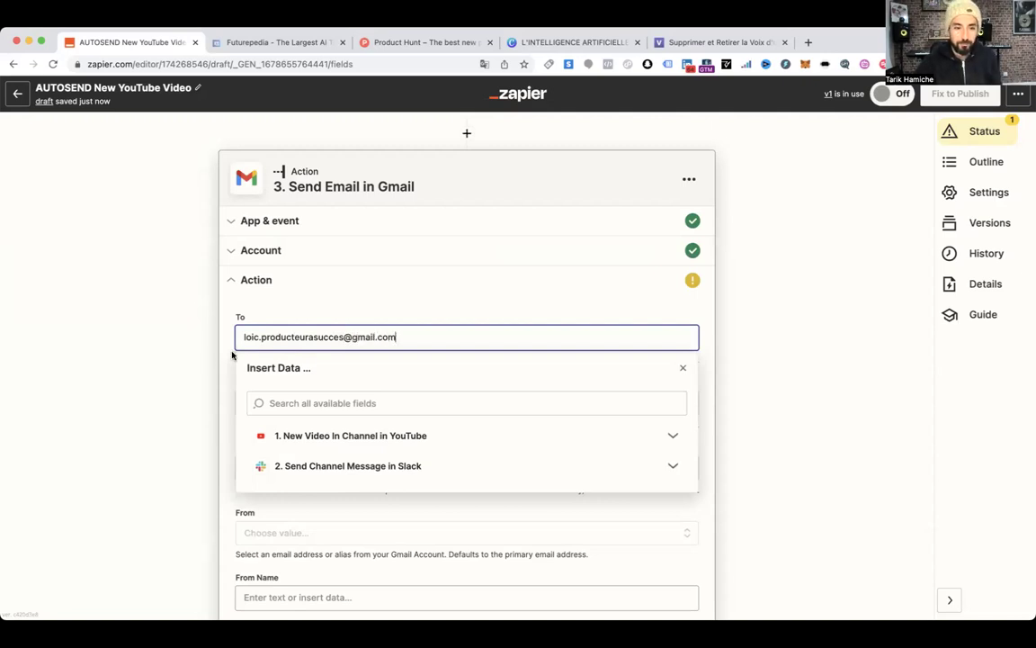
pyautogui.click(210, 323)
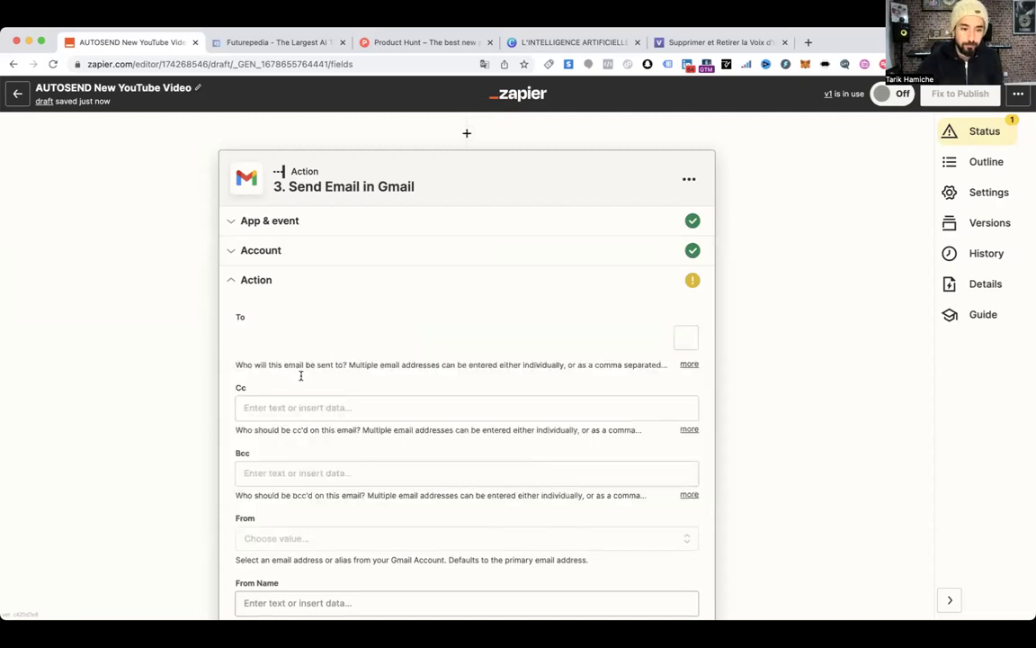
# Open the From field's list of sender addresses
pyautogui.scroll(-2, 367, 460)
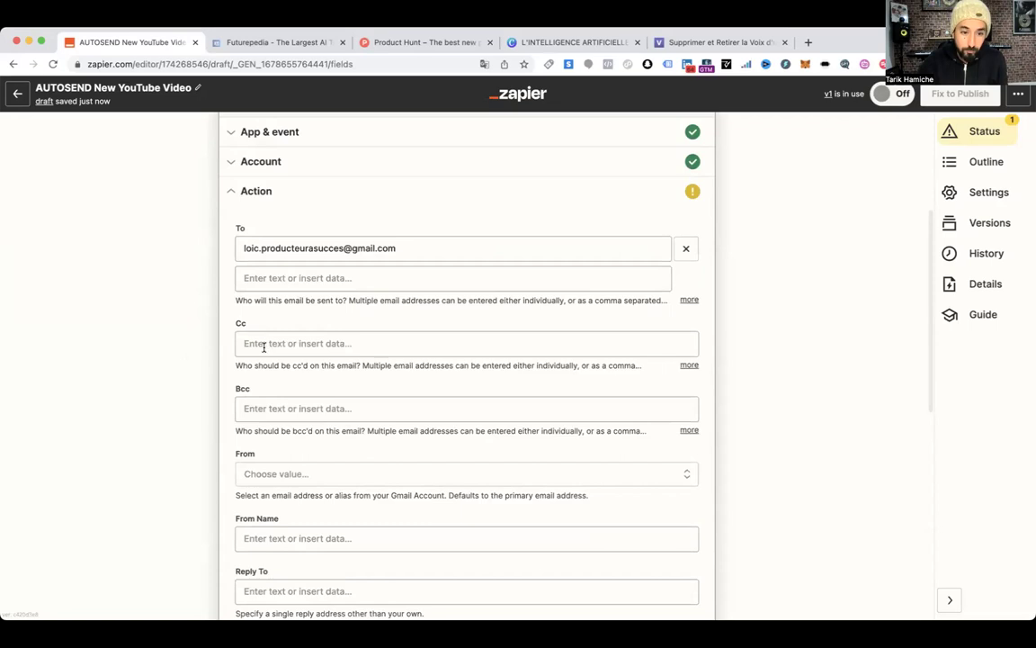
pyautogui.scroll(-2, 318, 387)
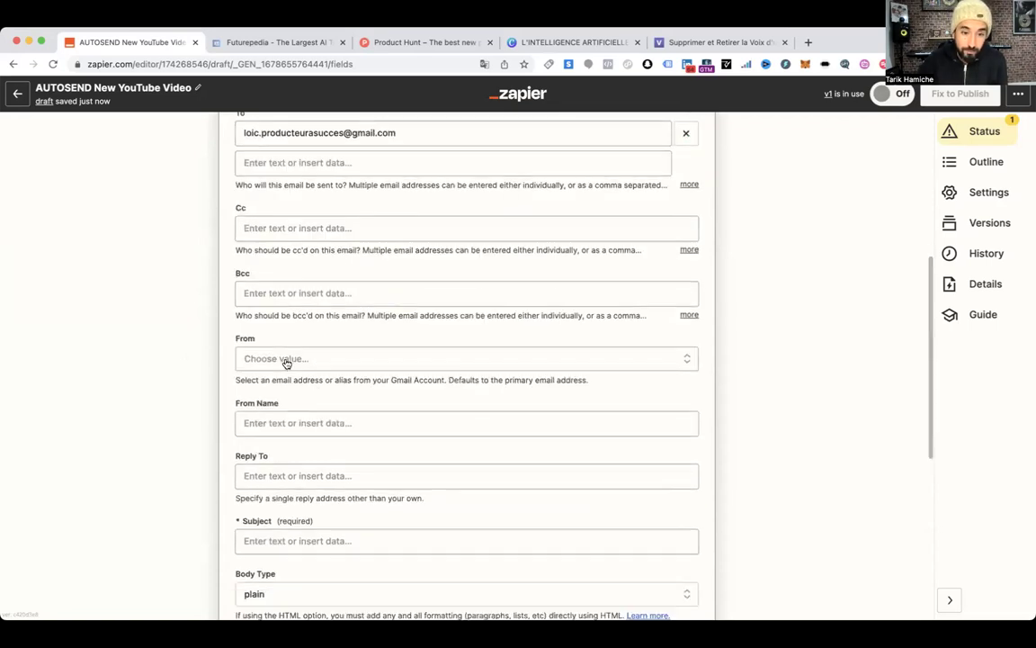
pyautogui.click(290, 361)
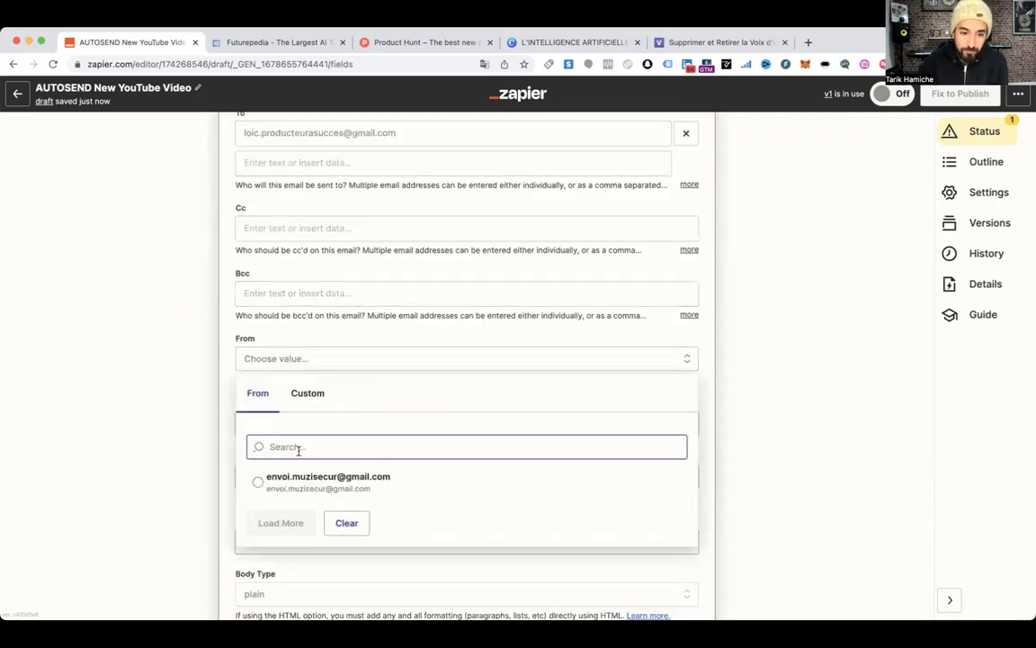
# Choose the sender address, set From Name to the sender's first name, leave Reply To empty
pyautogui.press('Return')
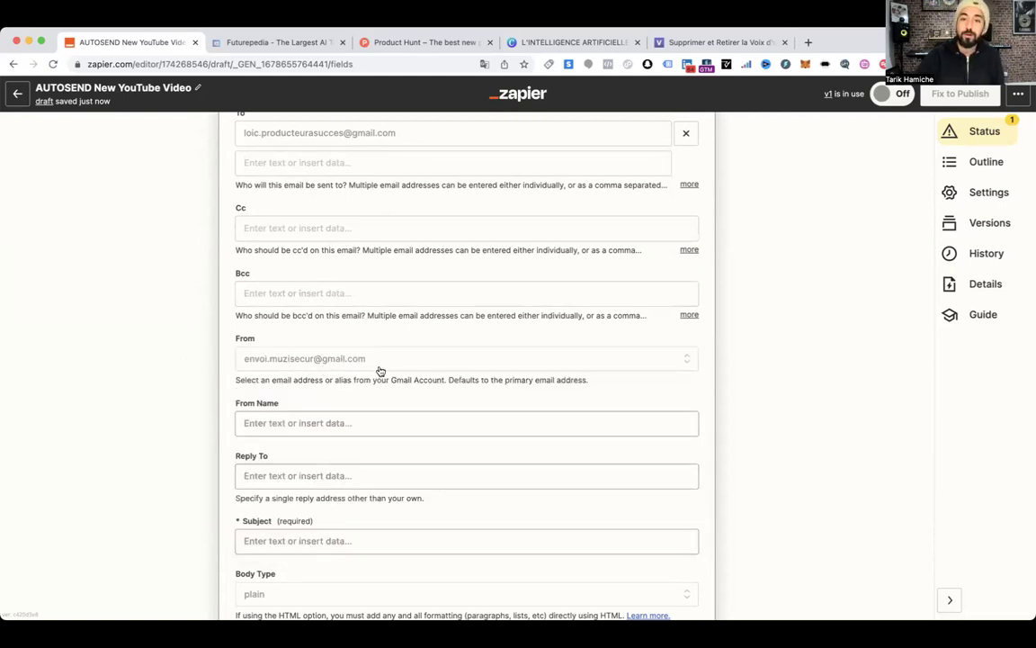
pyautogui.scroll(-3, 350, 370)
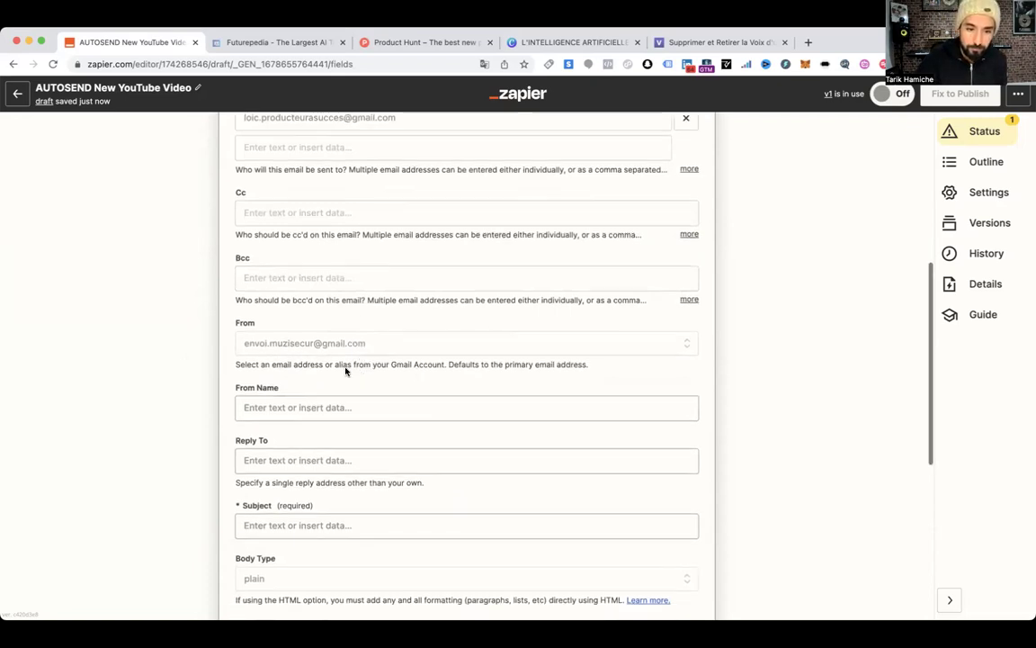
pyautogui.click(281, 288)
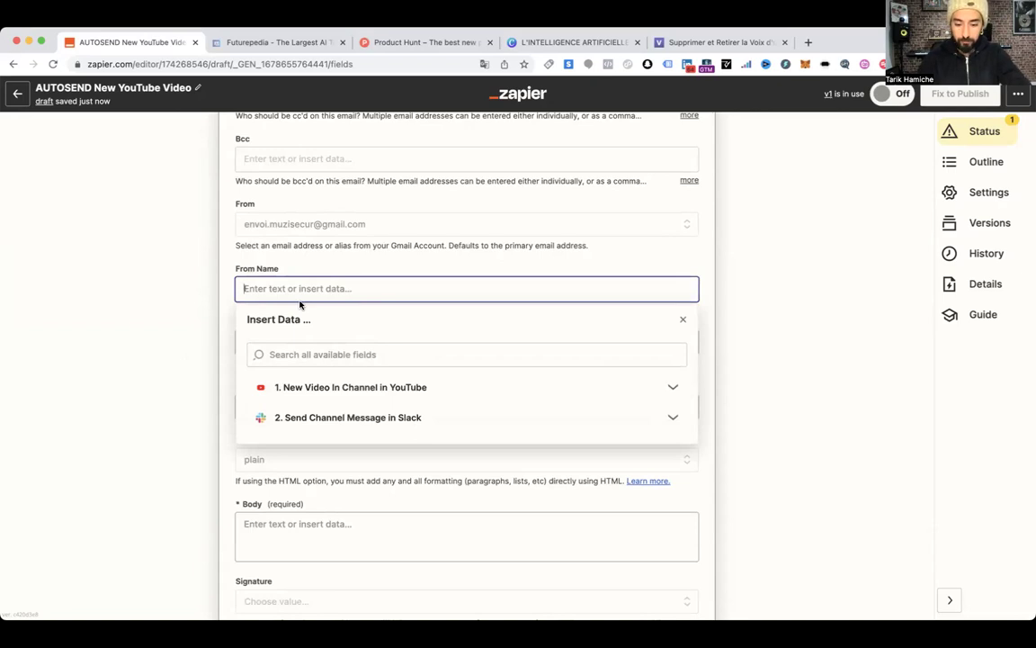
pyautogui.write('Tarik')
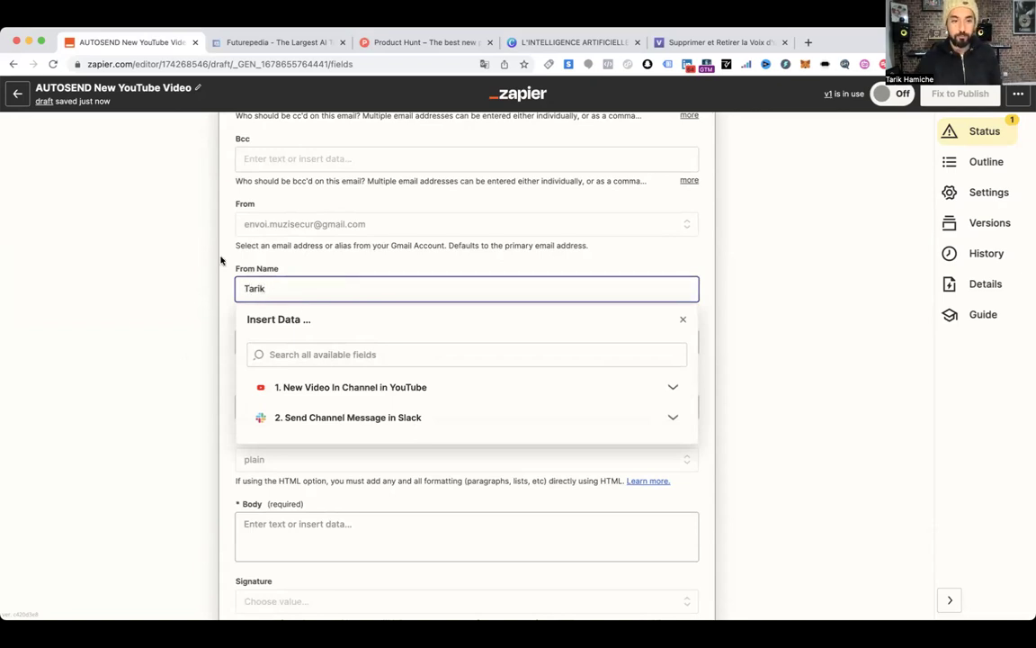
pyautogui.click(208, 236)
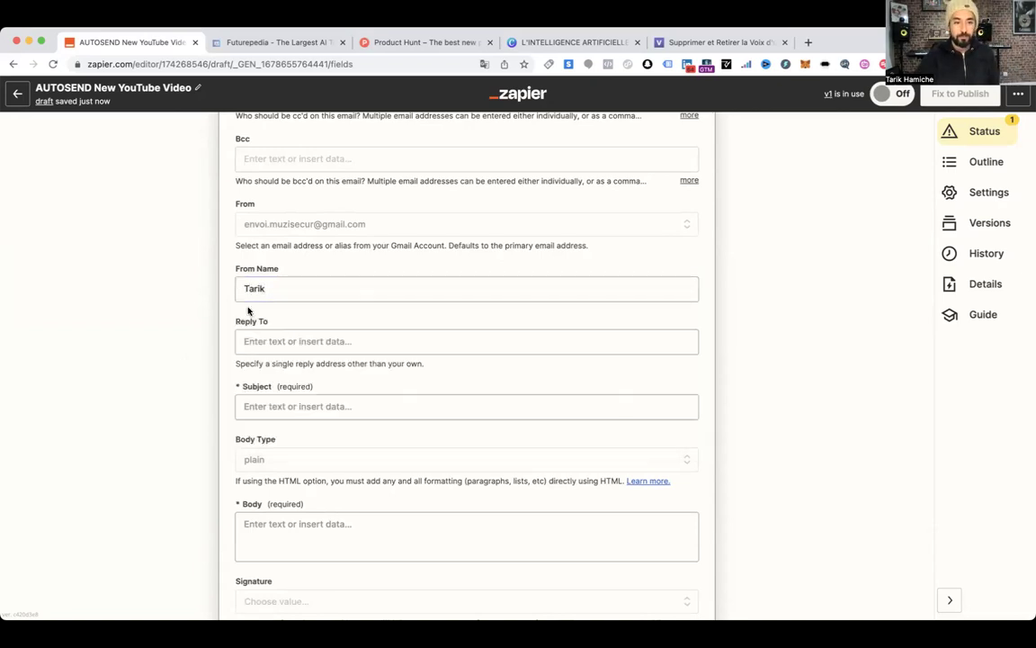
pyautogui.click(300, 342)
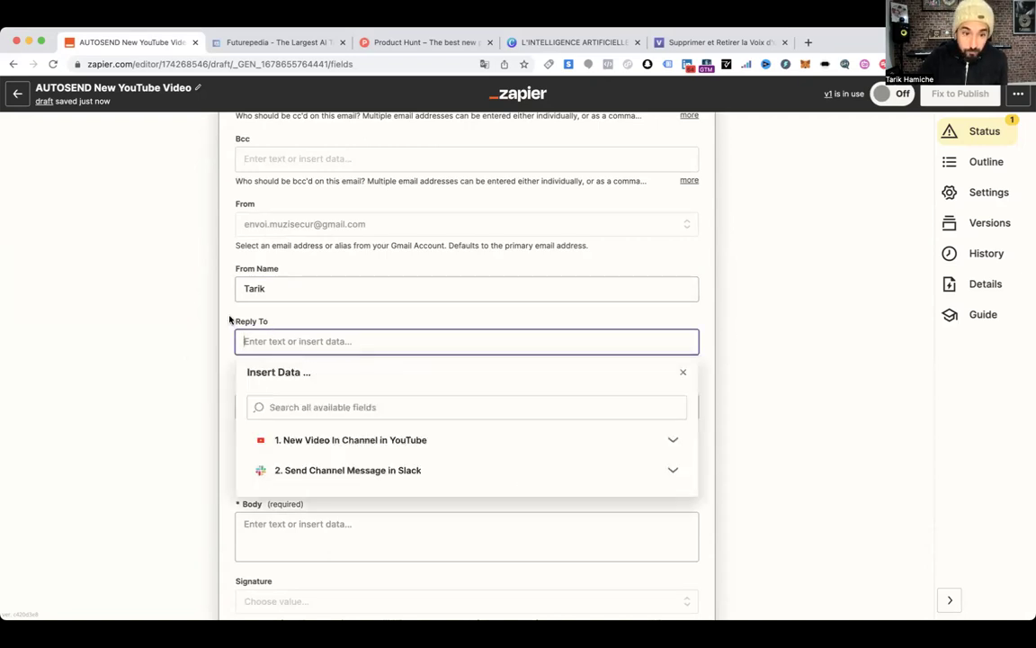
pyautogui.click(216, 293)
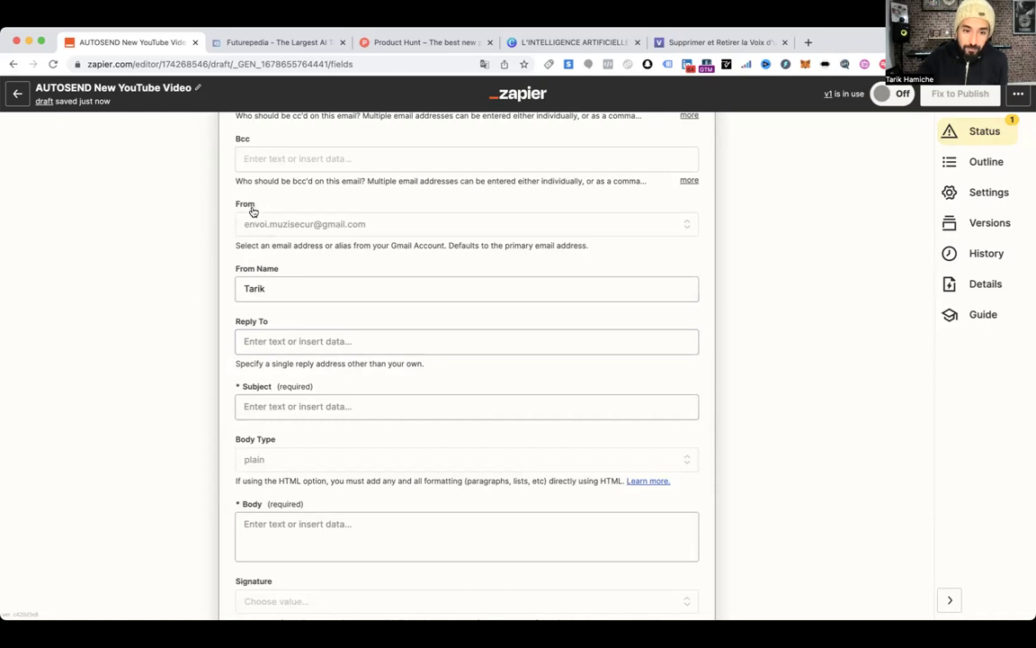
pyautogui.scroll(-2, 304, 284)
# Set the email Subject to 'Hey' followed by the recipient's first name
pyautogui.click(289, 307)
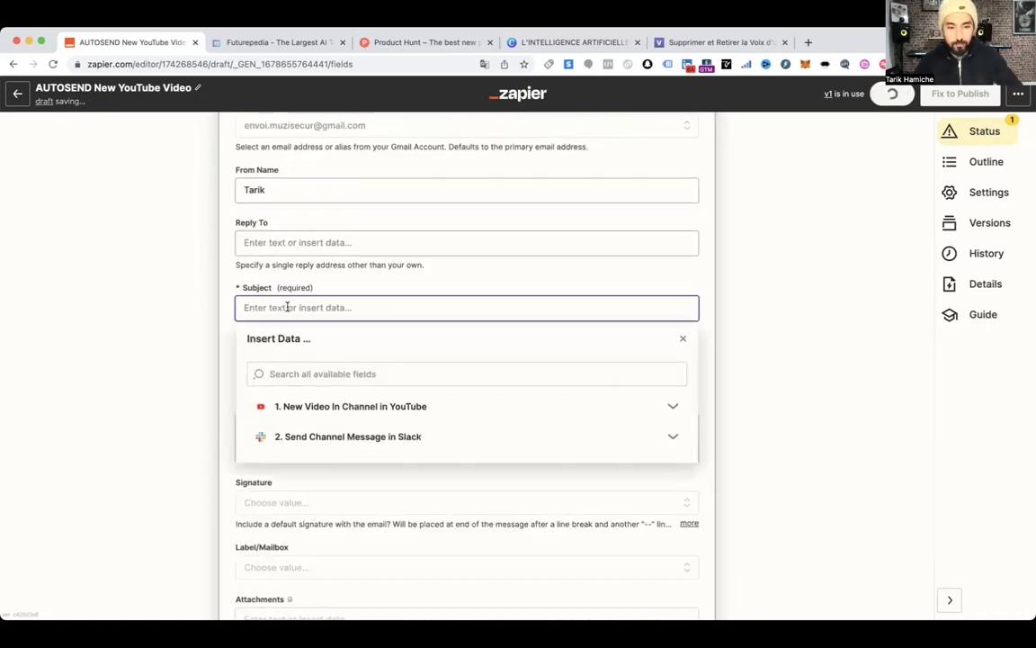
pyautogui.write('Hey')
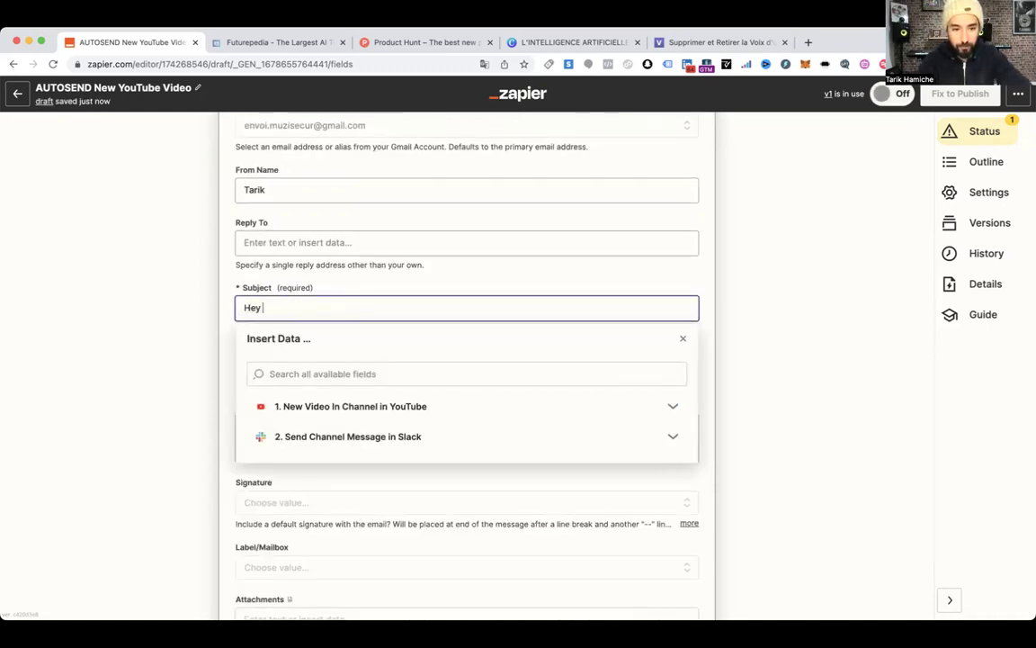
pyautogui.scroll(5, 305, 308)
pyautogui.scroll(2, 282, 220)
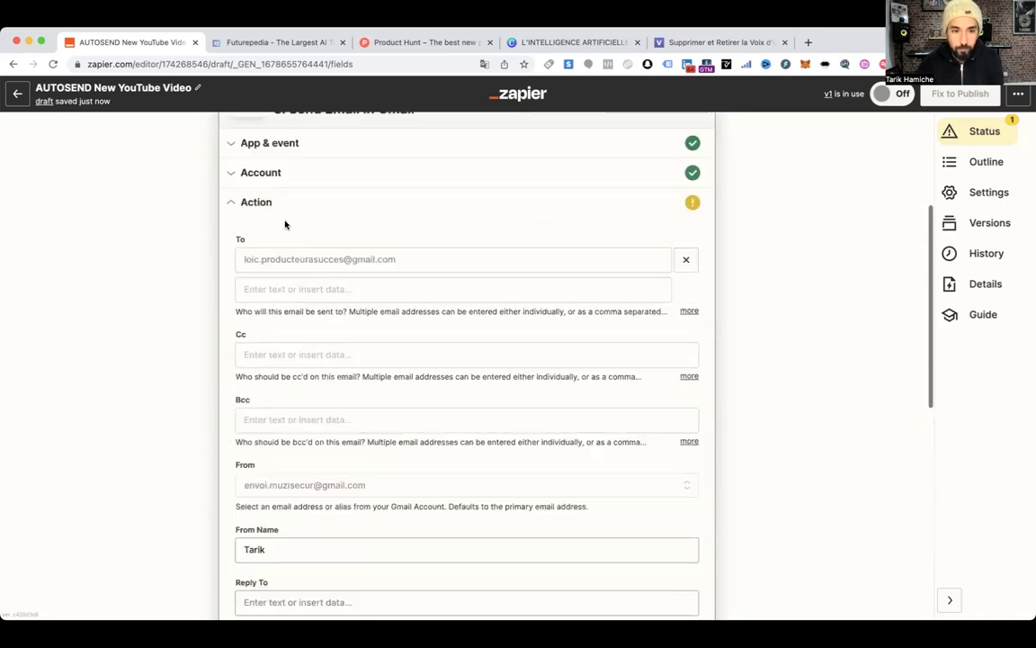
pyautogui.scroll(-1, 285, 259)
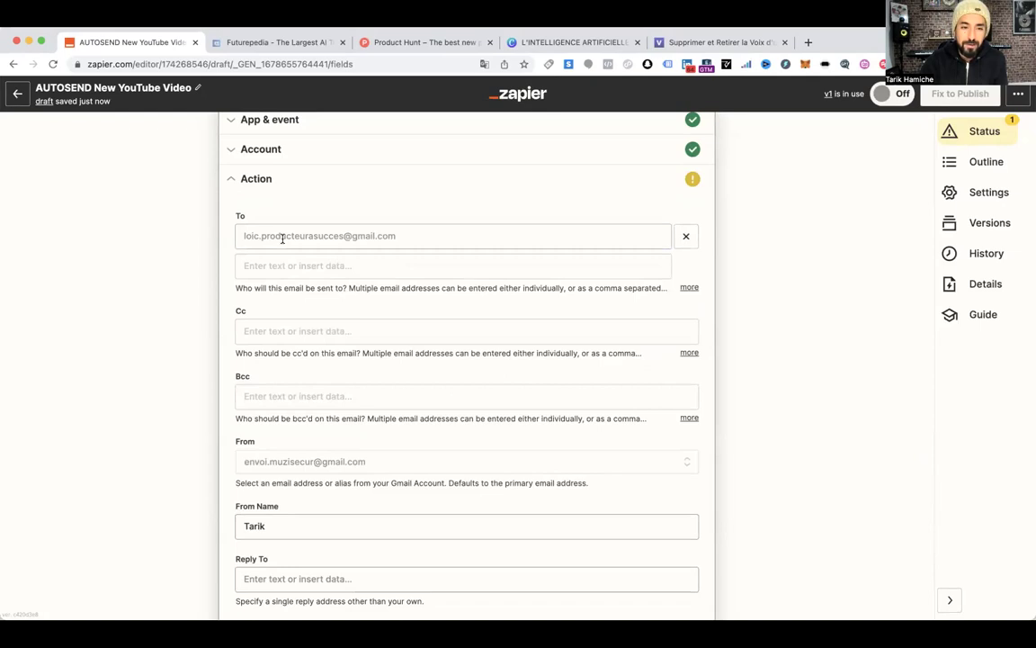
pyautogui.scroll(5, 282, 238)
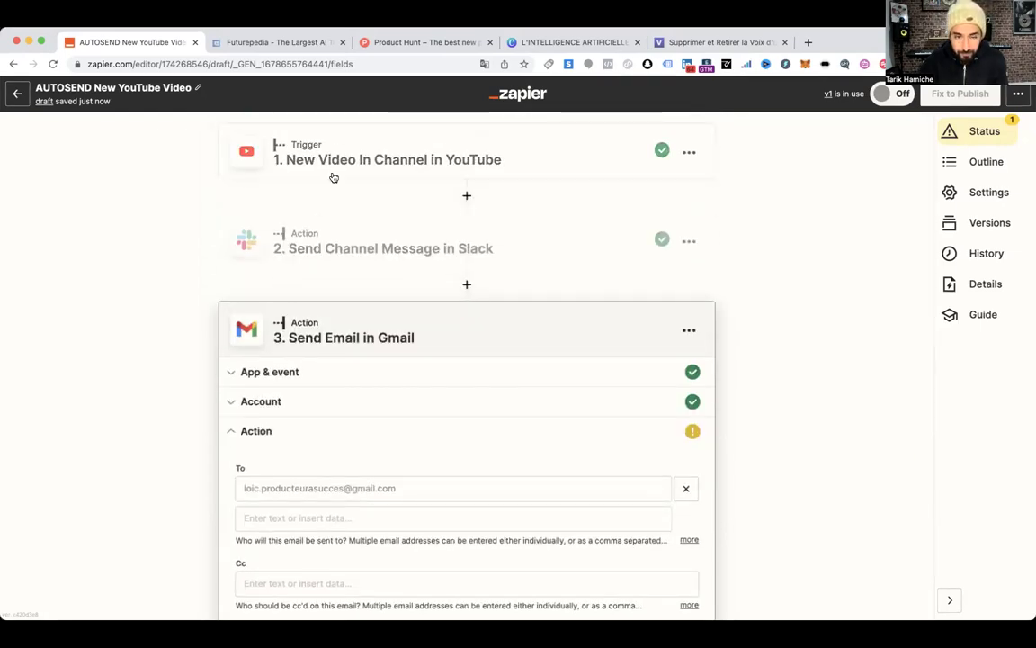
pyautogui.scroll(-5, 310, 236)
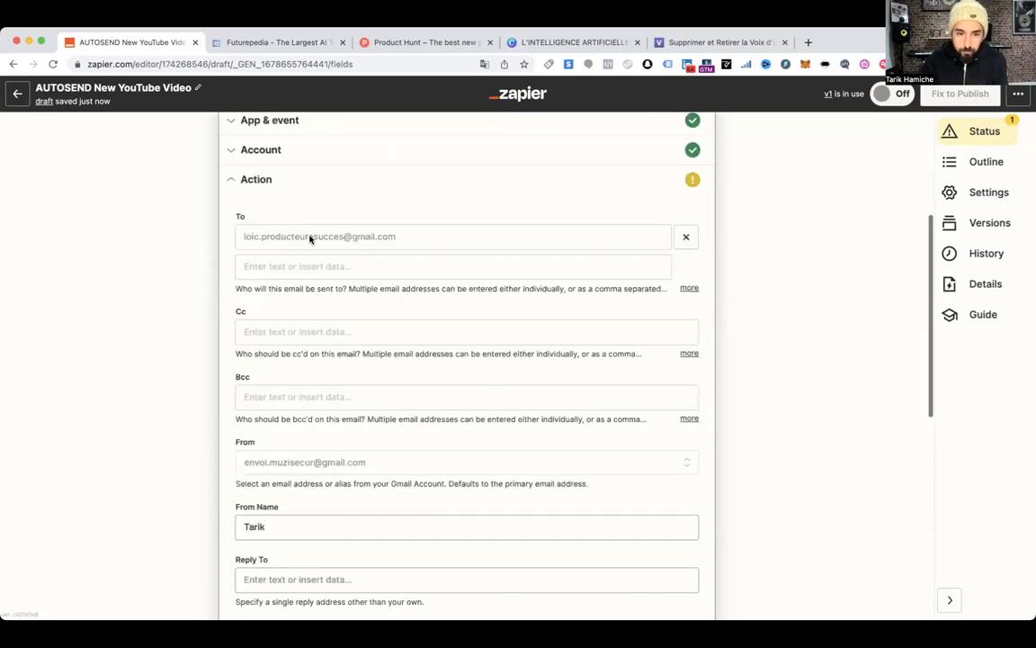
pyautogui.scroll(-1, 309, 236)
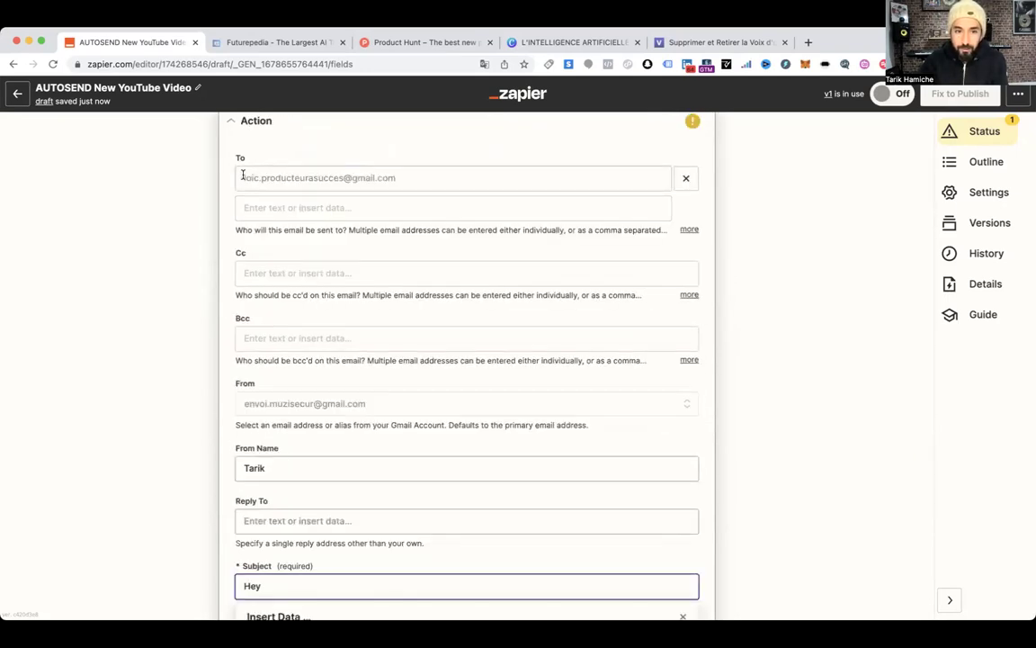
pyautogui.scroll(-3, 283, 182)
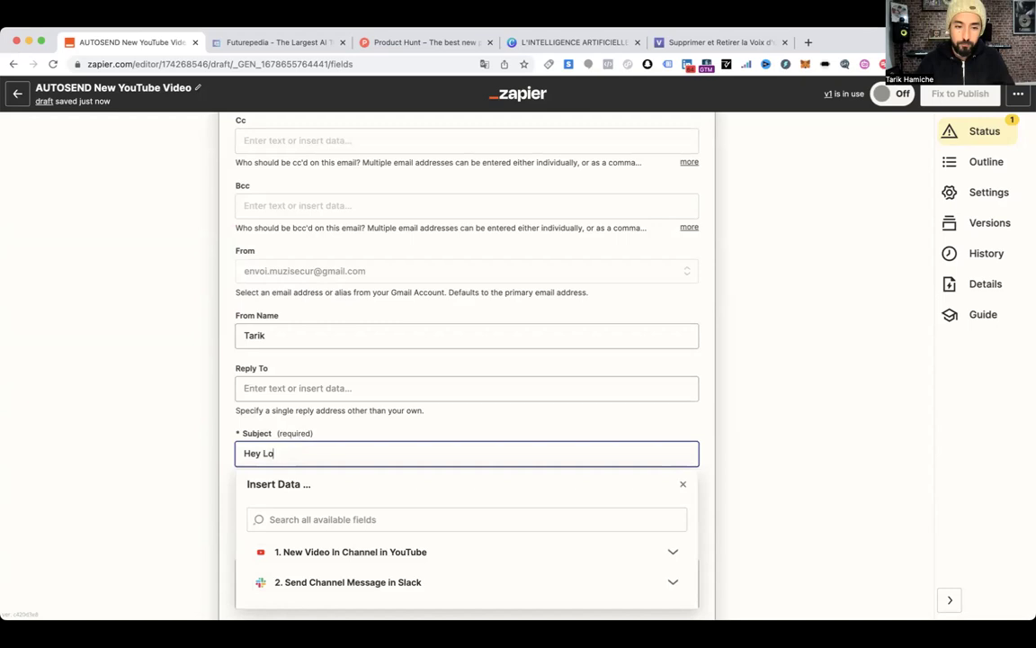
pyautogui.write('ïc')
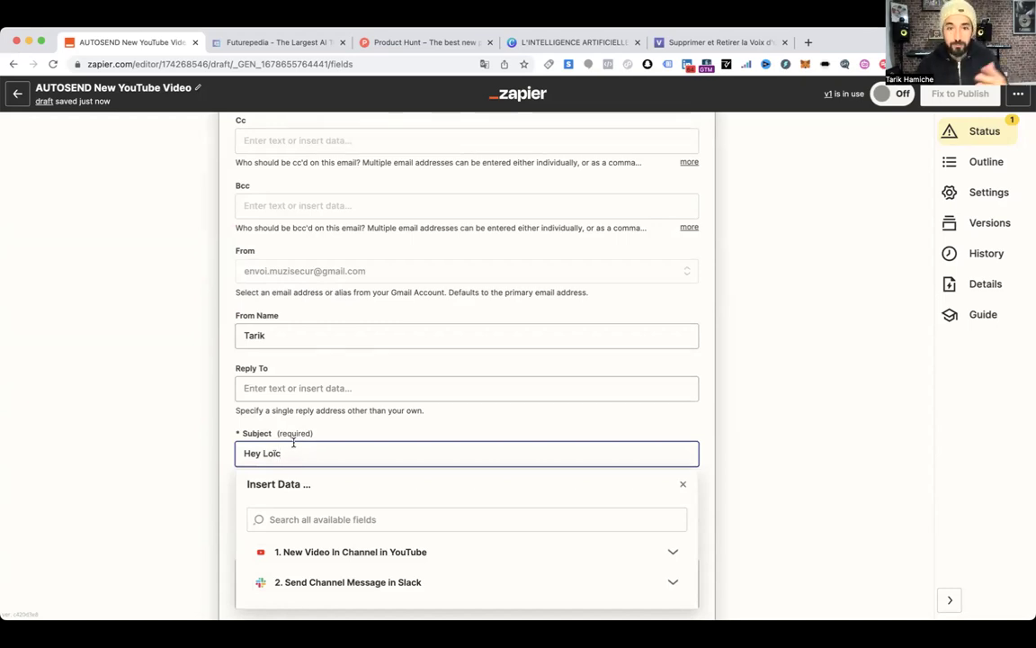
pyautogui.click(219, 394)
pyautogui.scroll(-3, 261, 441)
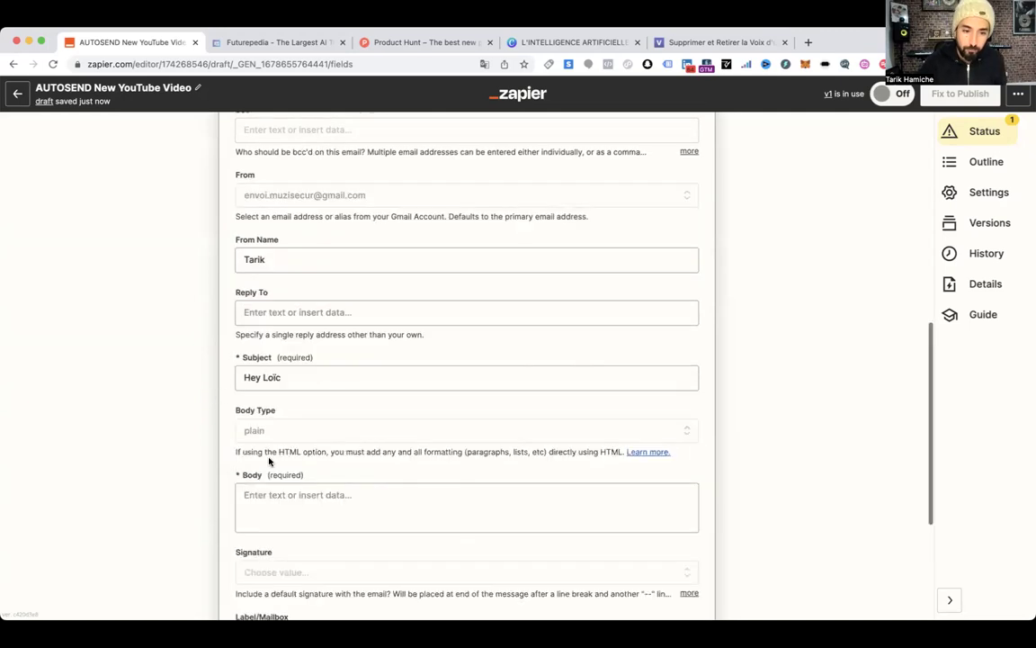
pyautogui.click(275, 440)
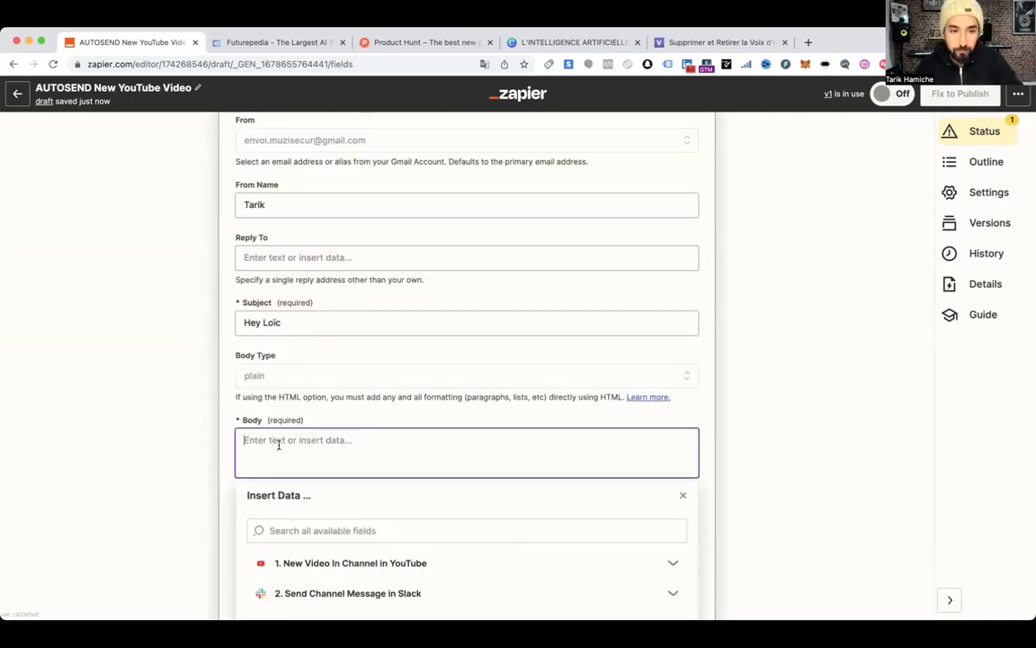
pyautogui.scroll(10, 279, 444)
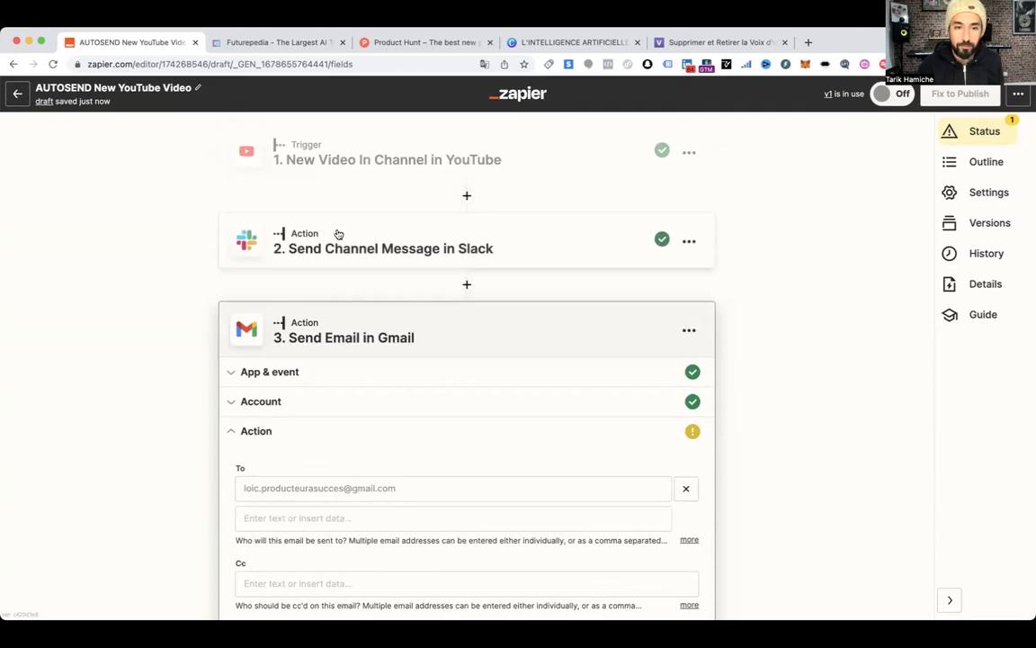
# Copy the full Message Text from the Slack step's Action
pyautogui.click(338, 236)
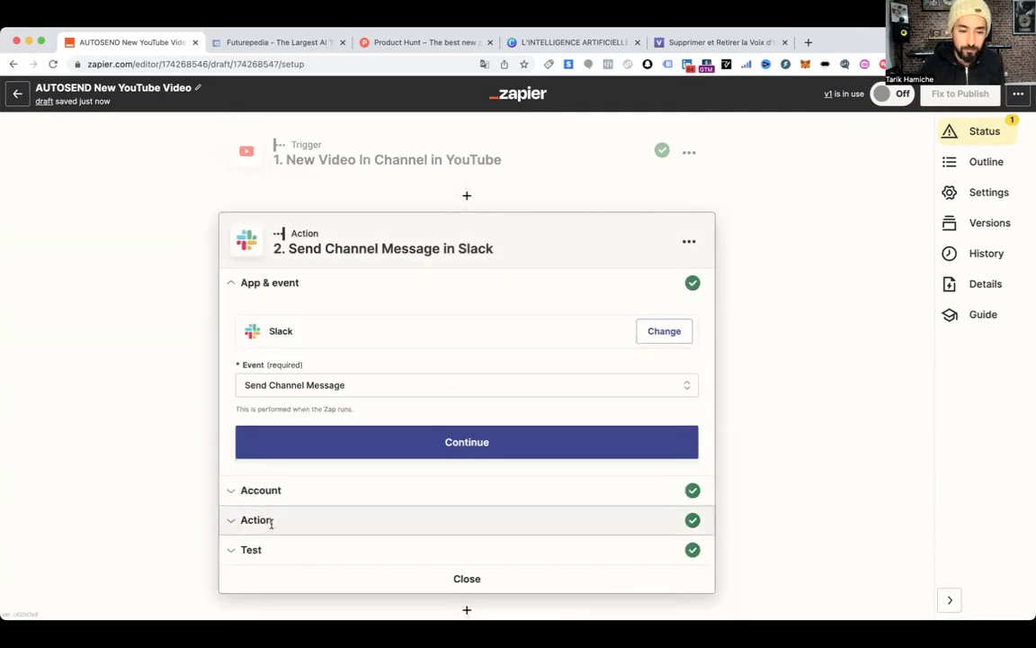
pyautogui.click(269, 521)
pyautogui.scroll(-3, 476, 297)
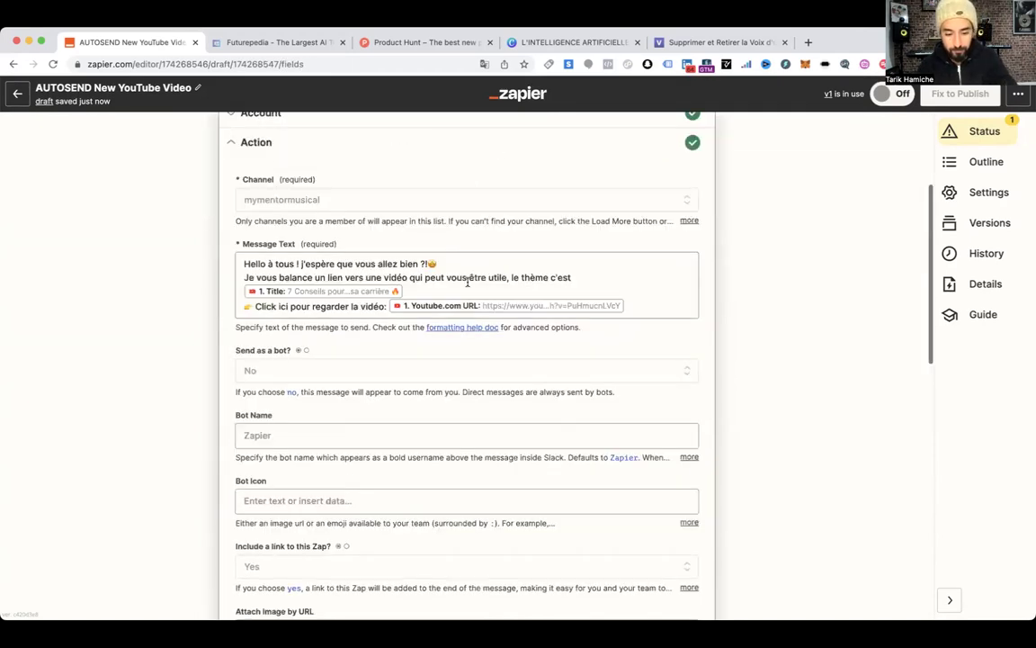
pyautogui.tripleClick(468, 281)
pyautogui.scroll(-15, 194, 400)
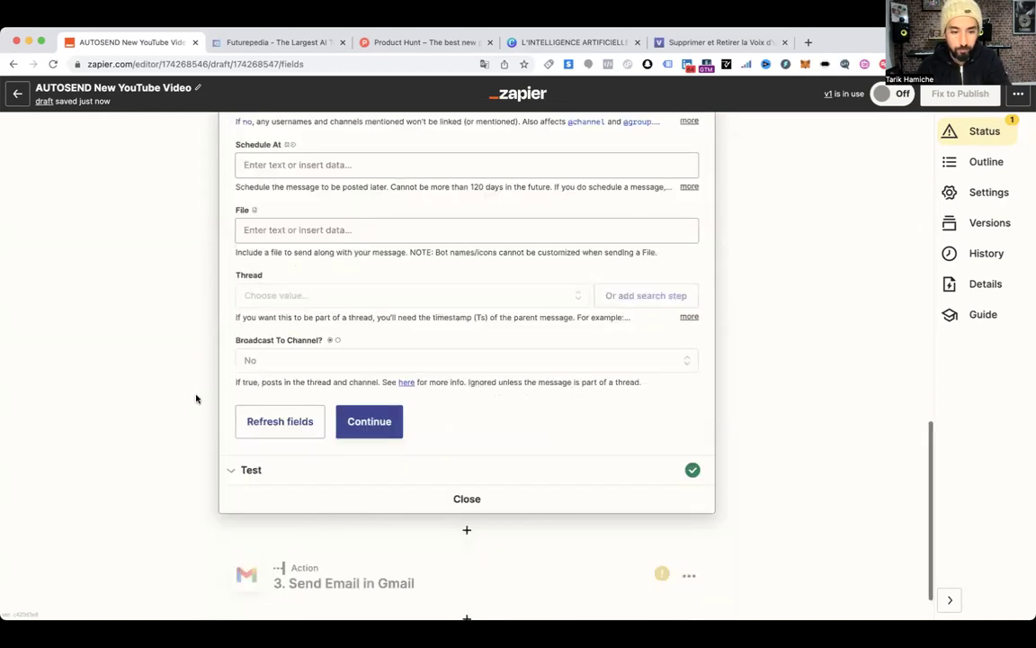
# Paste the Slack message, with the video Title and URL fields, into the Gmail Body
pyautogui.click(336, 518)
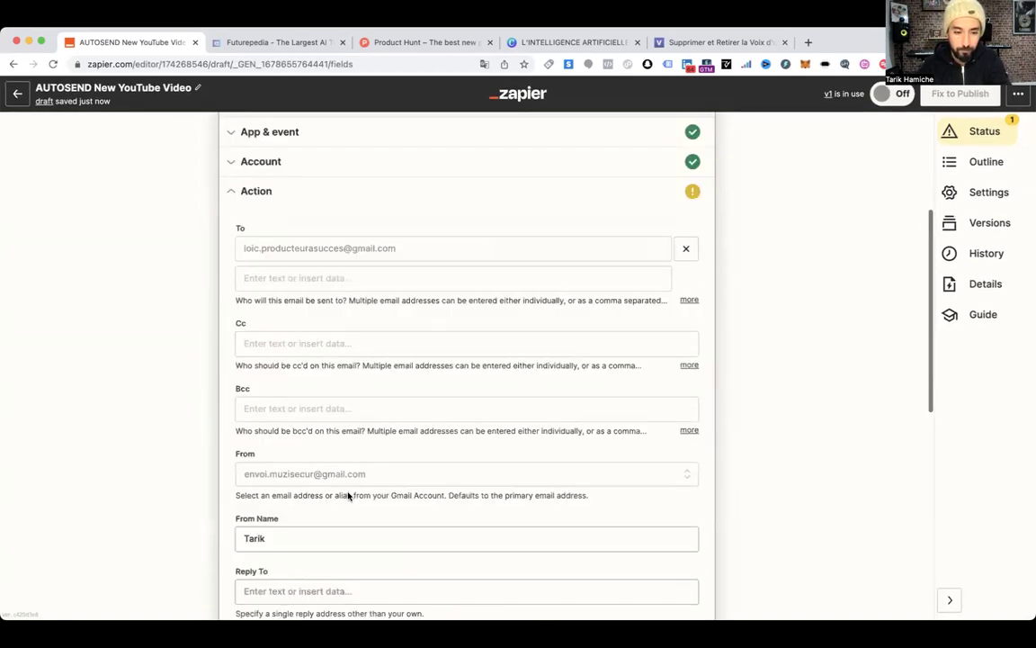
pyautogui.scroll(-3, 349, 494)
pyautogui.scroll(-3, 348, 494)
pyautogui.click(296, 476)
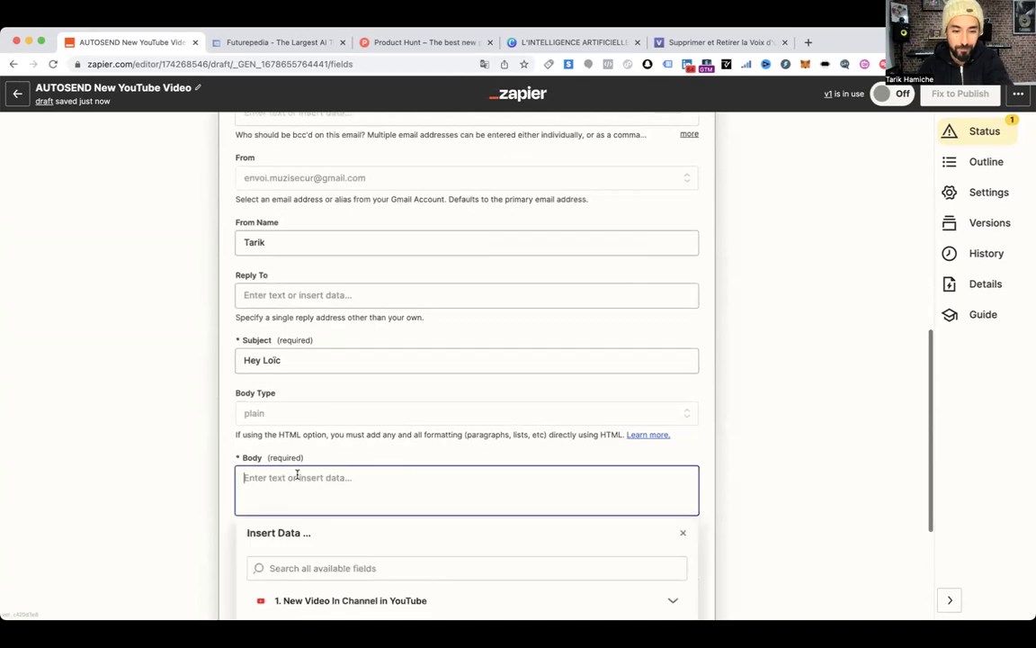
pyautogui.write("Hello à tous ! j'espère que vous allez bien ?!🤓 Je vous balance un lien vers une vidéo qui peut vous être utile, le thème c'est 1. Title: 7 Conseils pour...sa carrière 🔥 👉 Click ici pour regarder la vidéo: 1. Youtube.com URL: https://www.you...h?v=PuHmucnLVcY")
pyautogui.scroll(-2, 625, 445)
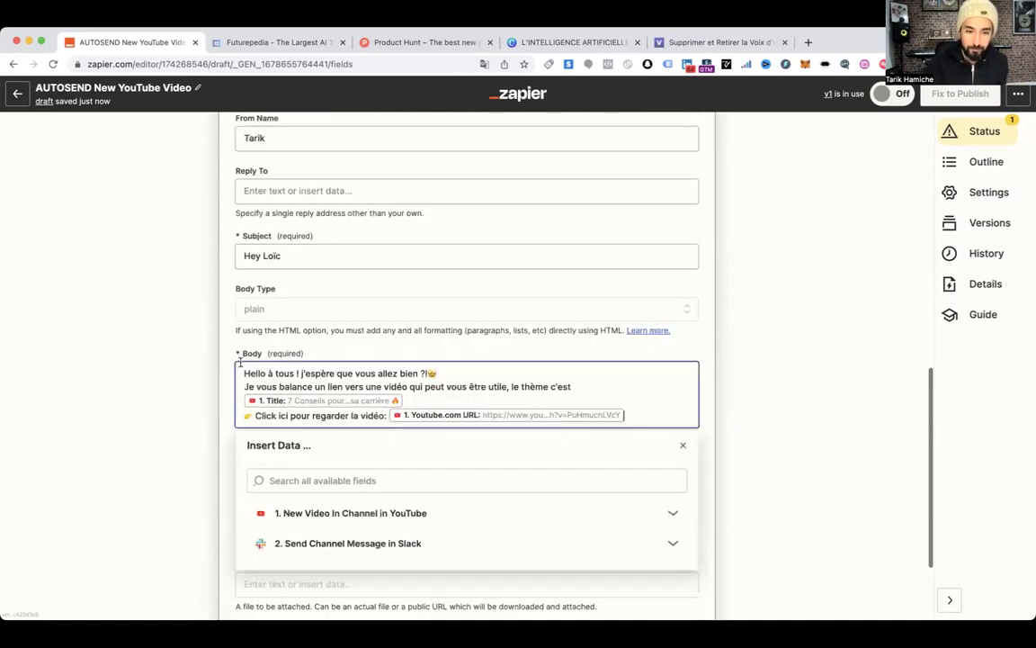
# Replace "à tous" in the email greeting with the recipient's first name
pyautogui.moveTo(294, 372); pyautogui.dragTo(269, 375)
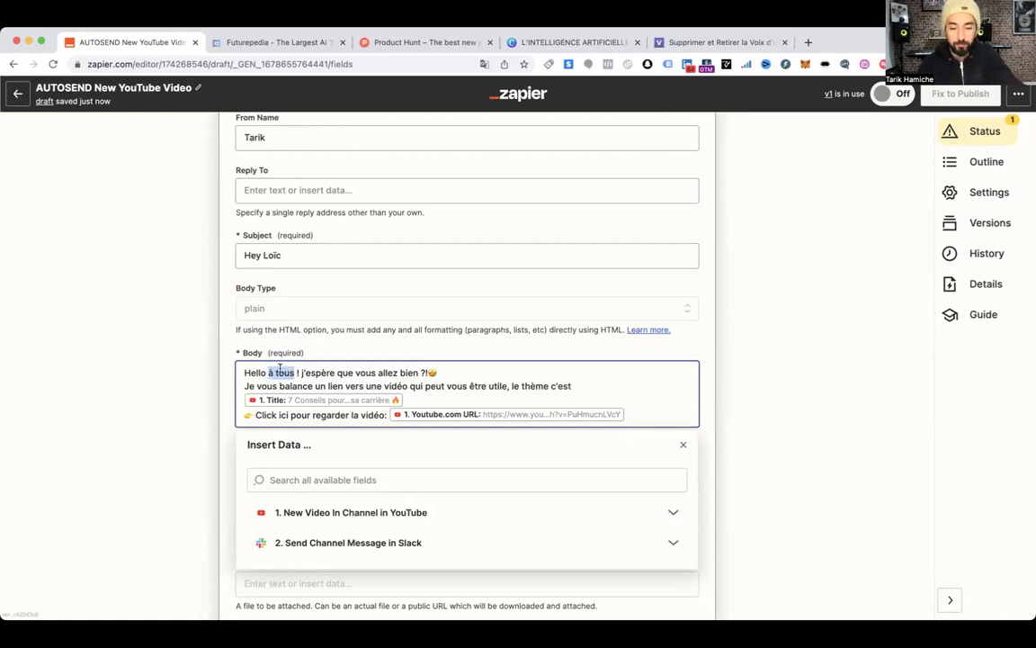
pyautogui.write('L')
pyautogui.write('oïc')
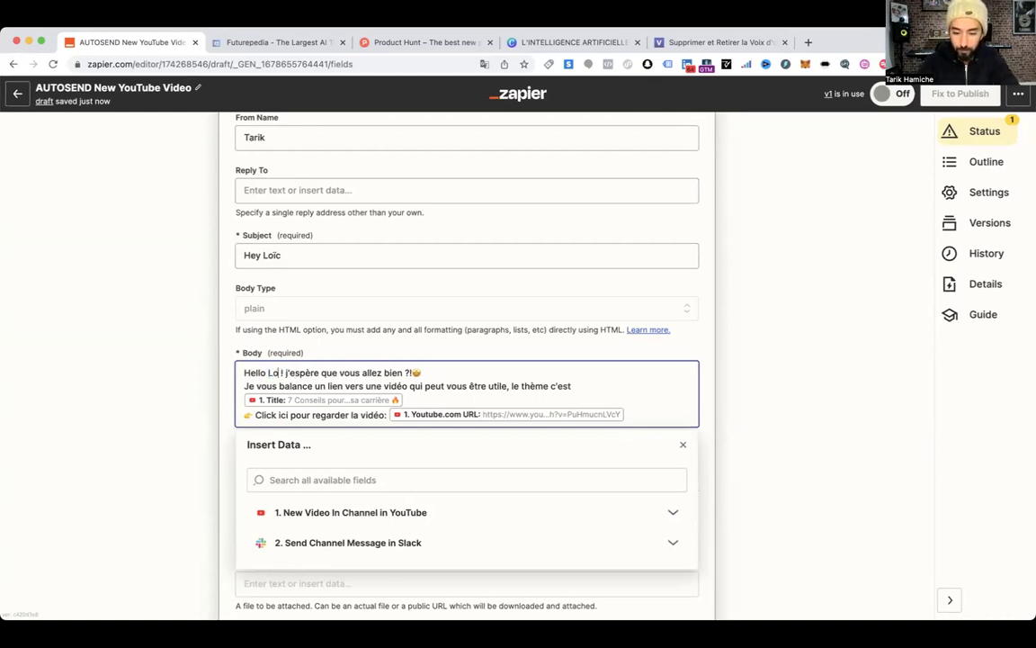
pyautogui.scroll(-2, 340, 399)
pyautogui.click(232, 373)
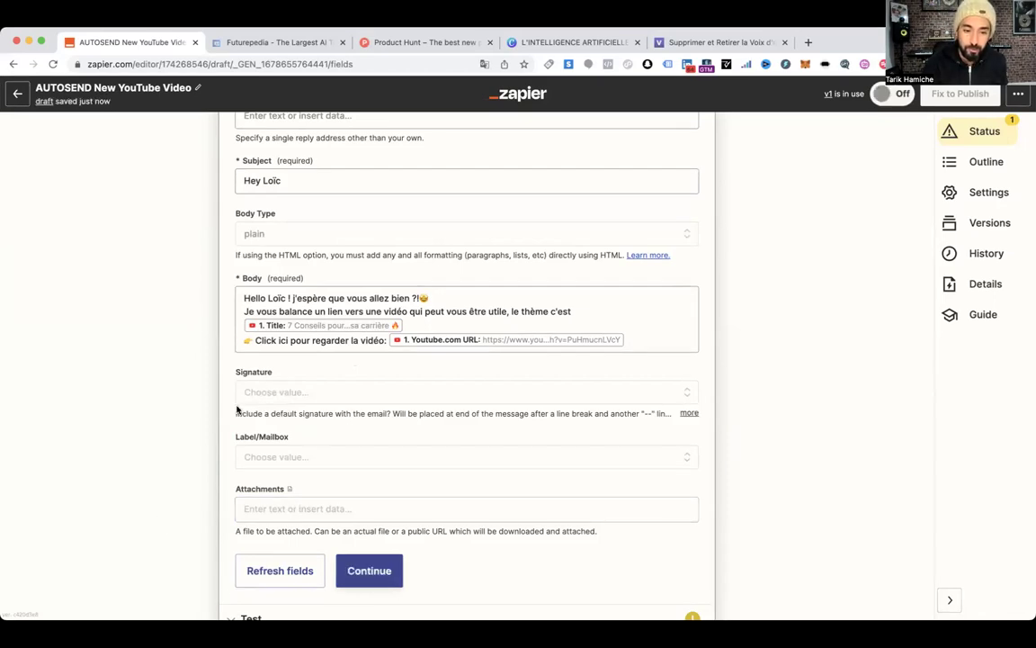
# Send a test email from the Gmail step, then exit to the published read-only Zap
pyautogui.click(369, 570)
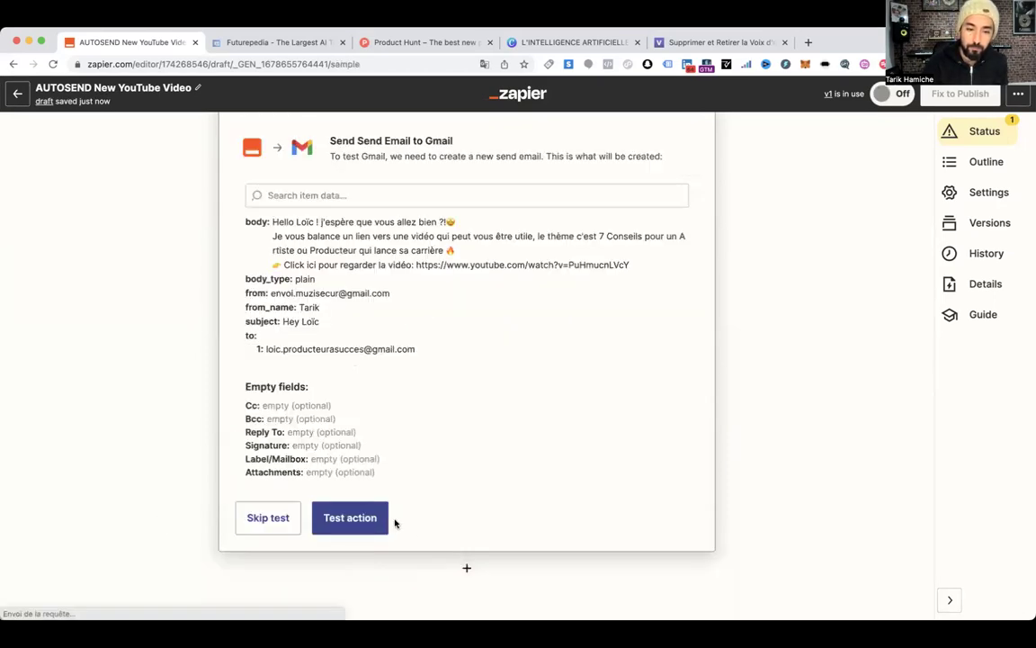
pyautogui.click(342, 519)
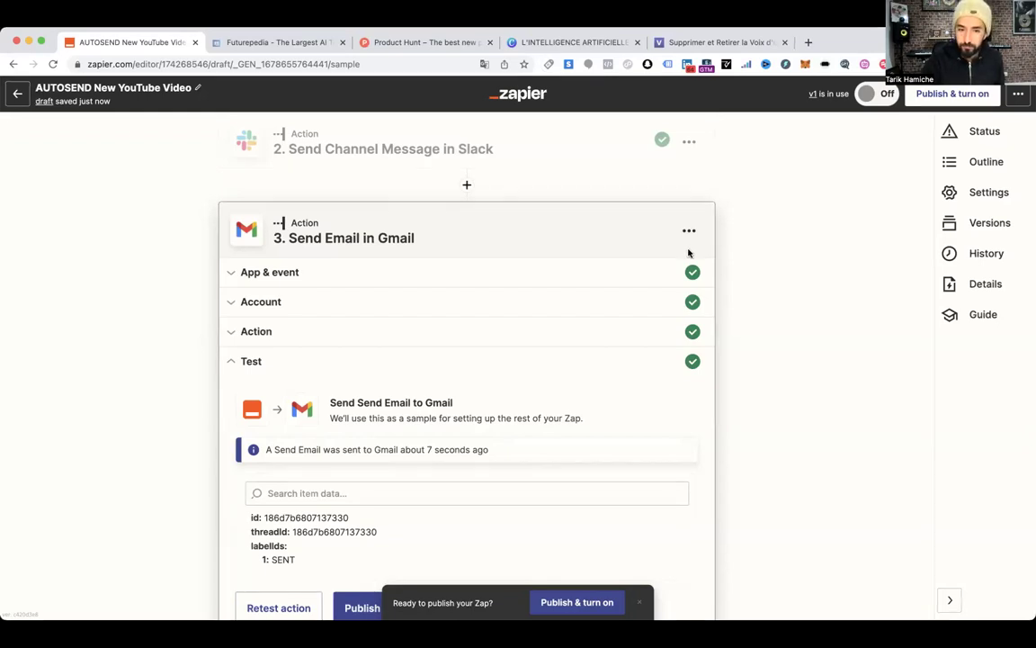
pyautogui.scroll(-3, 589, 418)
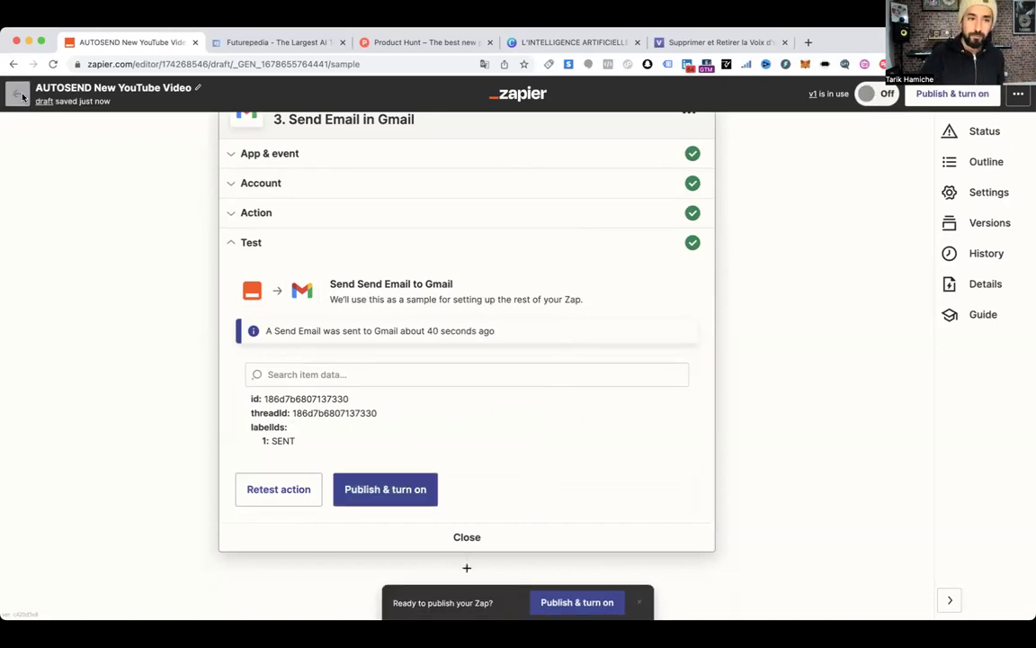
pyautogui.click(19, 93)
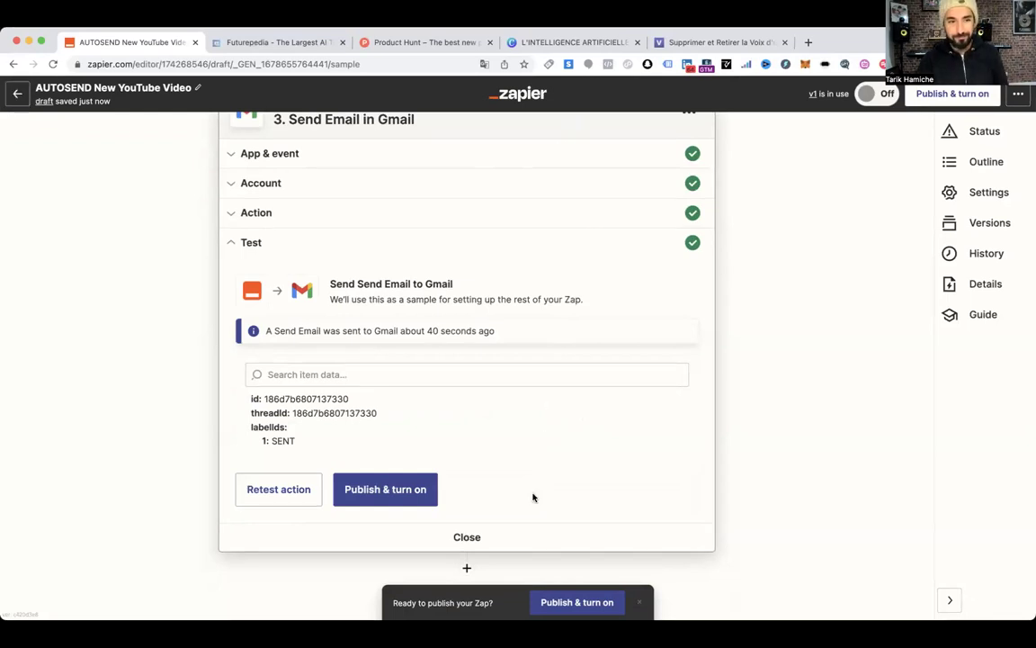
pyautogui.click(21, 99)
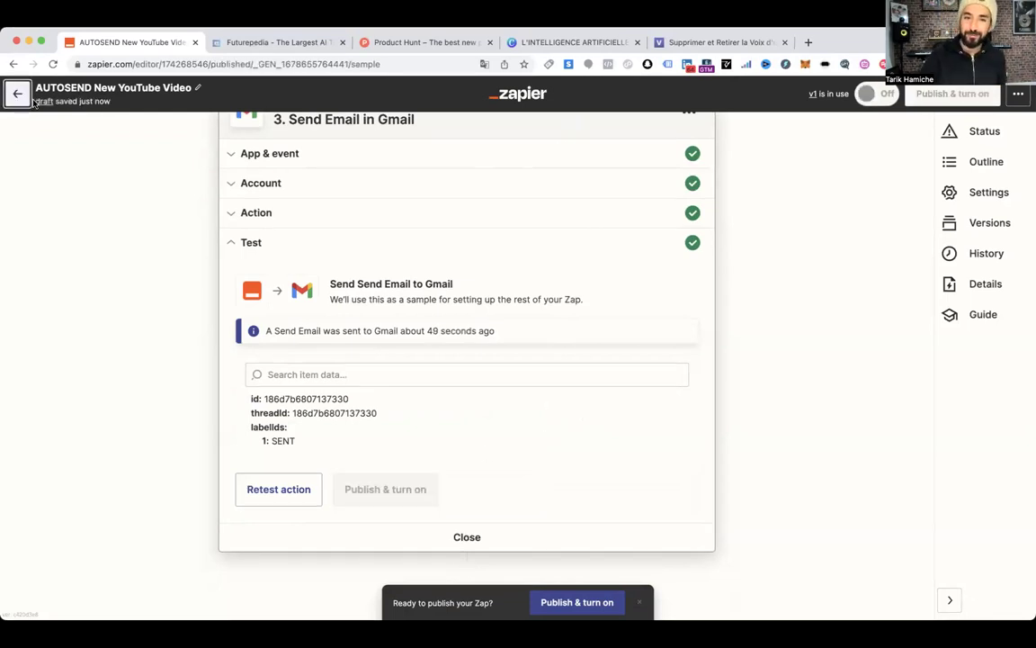
# Open a new Chrome tab in second position and load airtable.com
pyautogui.click(810, 44)
pyautogui.moveTo(851, 41); pyautogui.dragTo(256, 42)
pyautogui.write('airtabl')
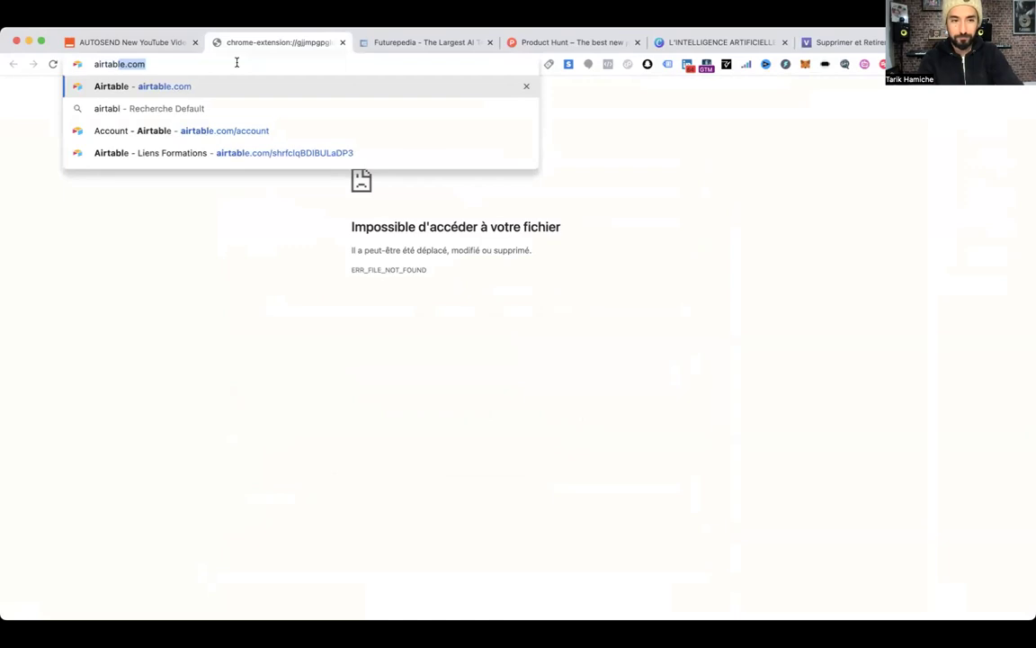
pyautogui.click(185, 84)
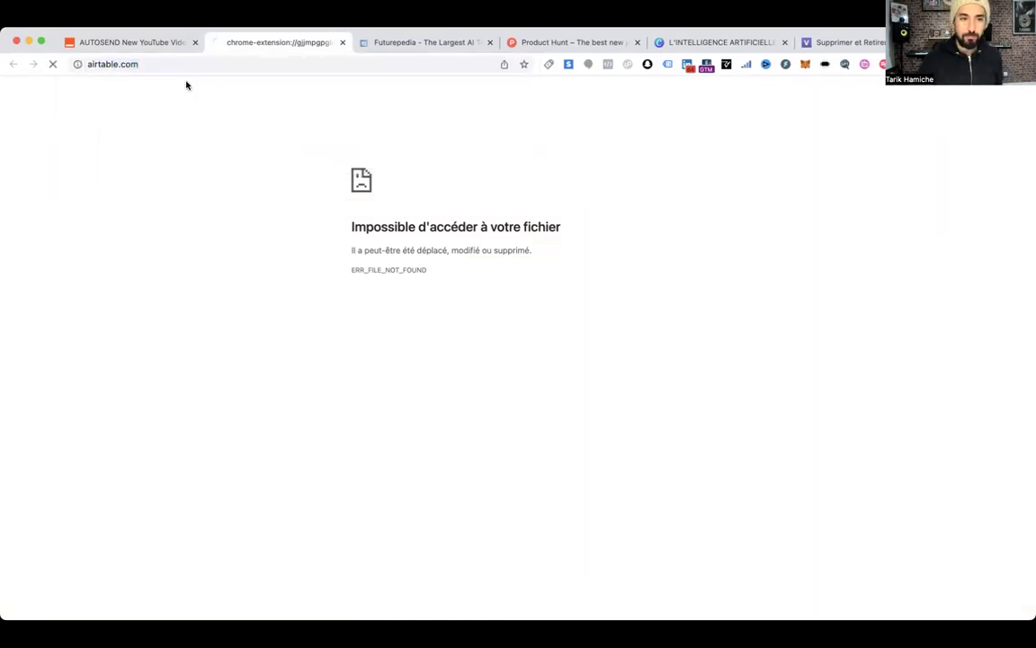
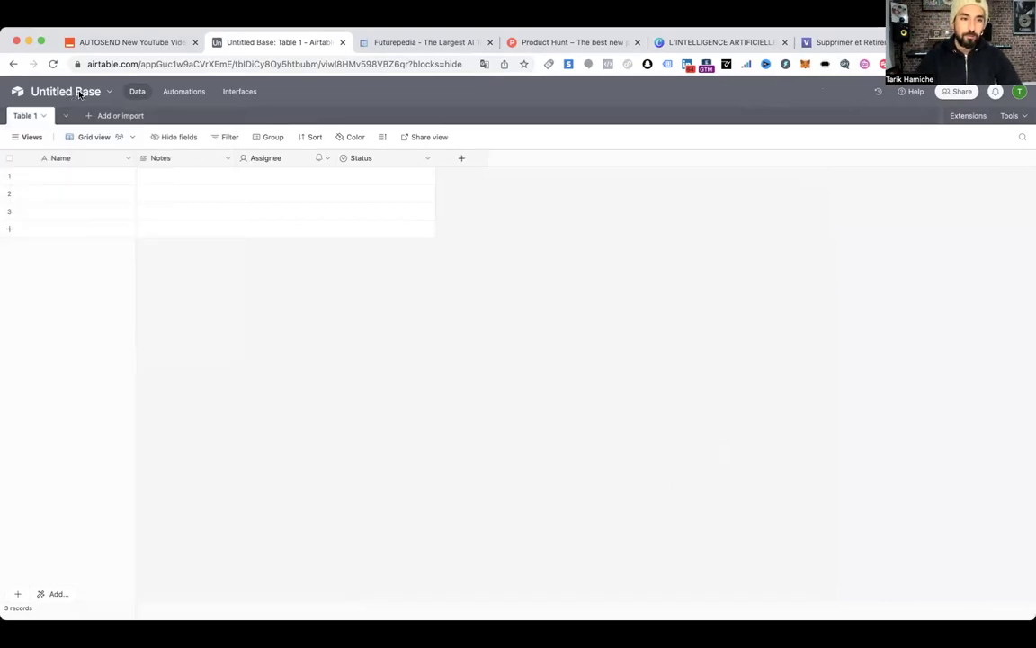
# Rename the base from Untitled Base to FESTIVAL
pyautogui.click(80, 93)
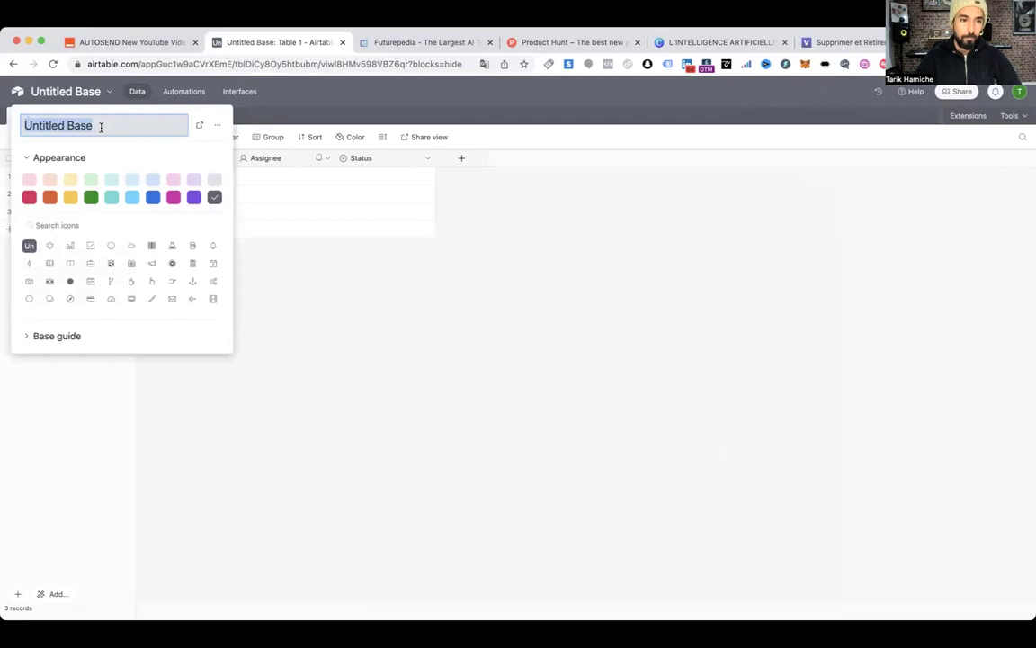
pyautogui.click(101, 127)
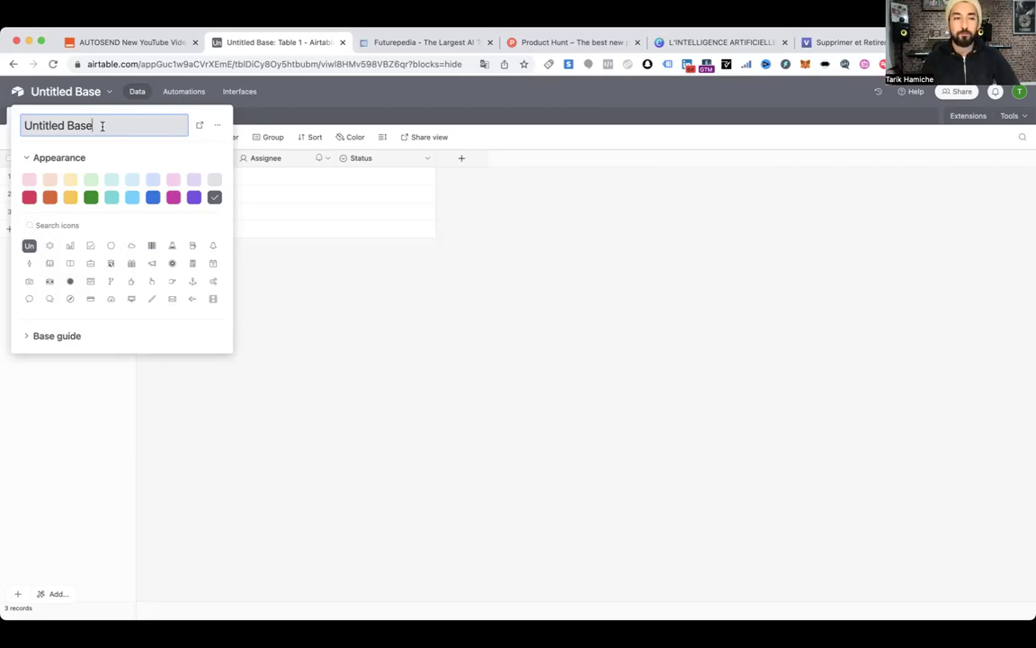
pyautogui.press('super+a')
pyautogui.write('FESTIV')
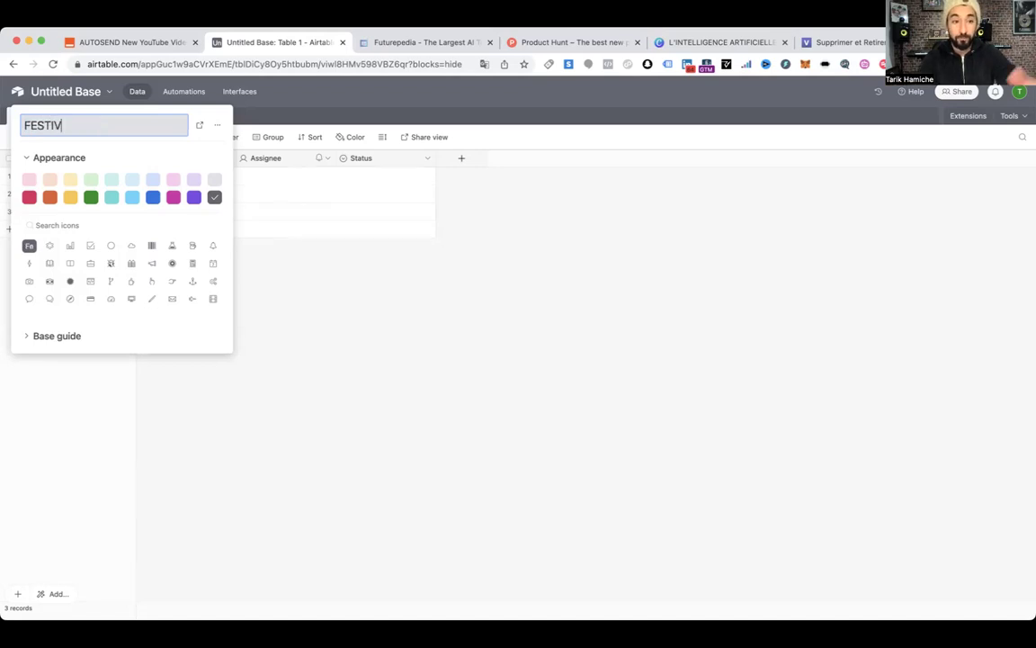
pyautogui.write('AL')
pyautogui.press('Return')
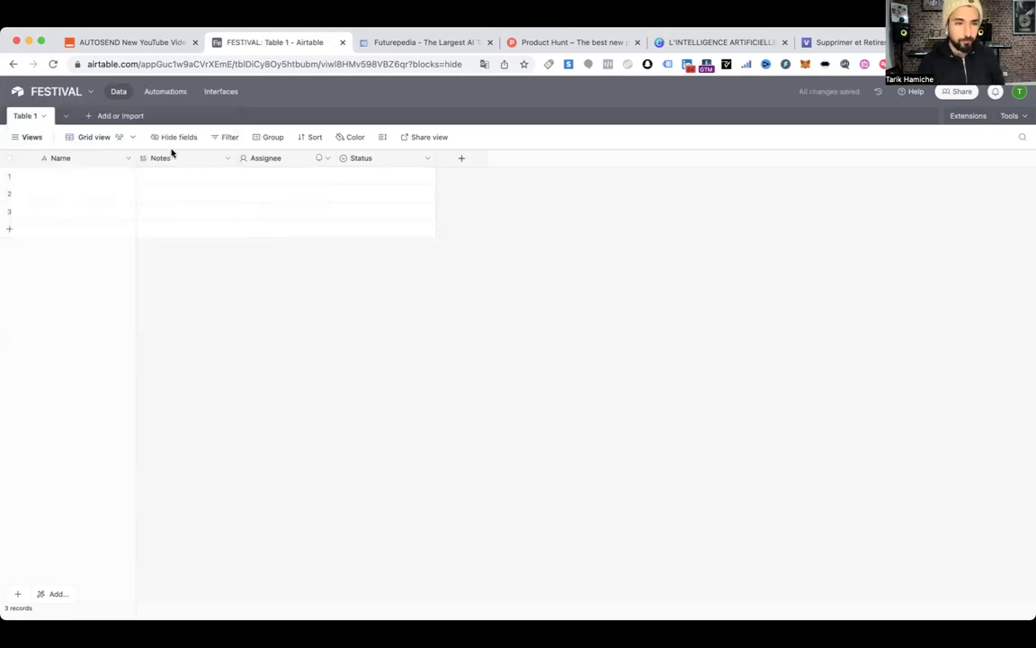
# Rename the Name field to Festival and Notes to a single-line-text Prénom field
pyautogui.doubleClick(65, 160)
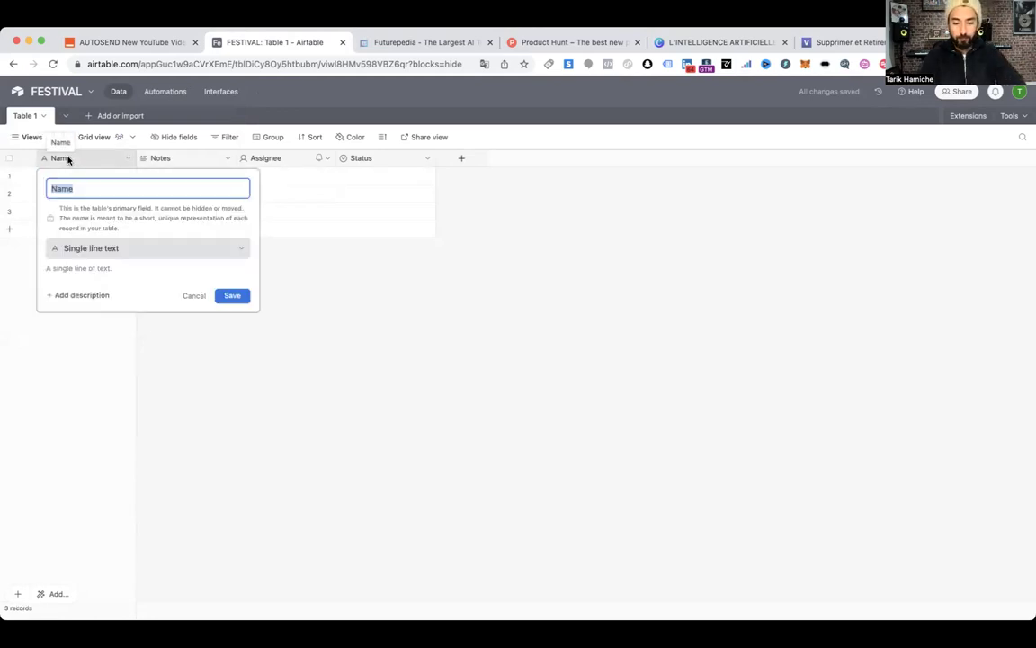
pyautogui.write('Festival')
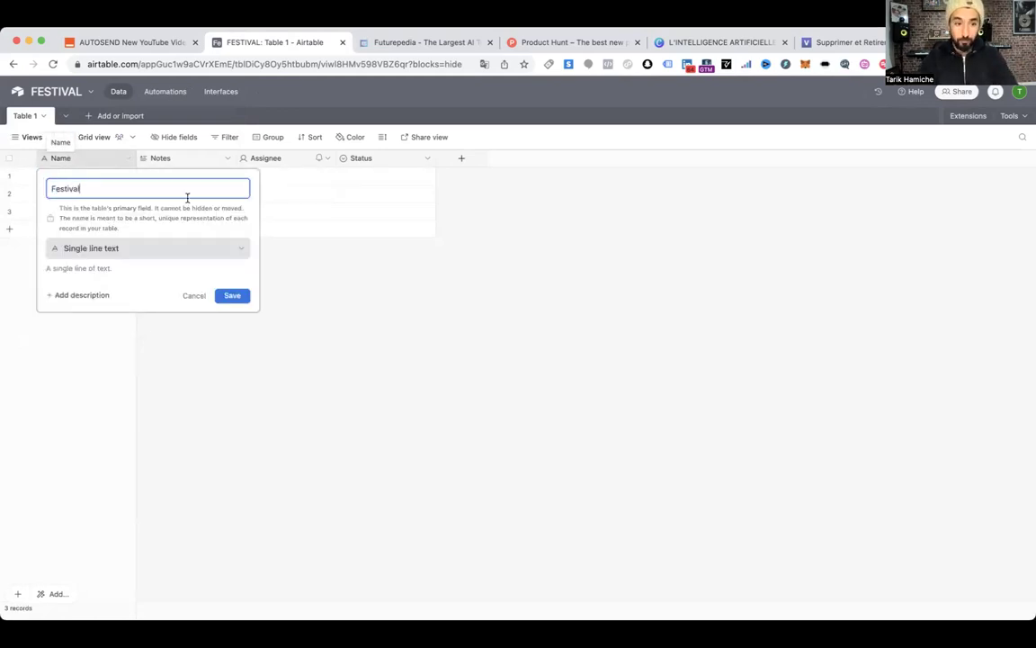
pyautogui.click(232, 295)
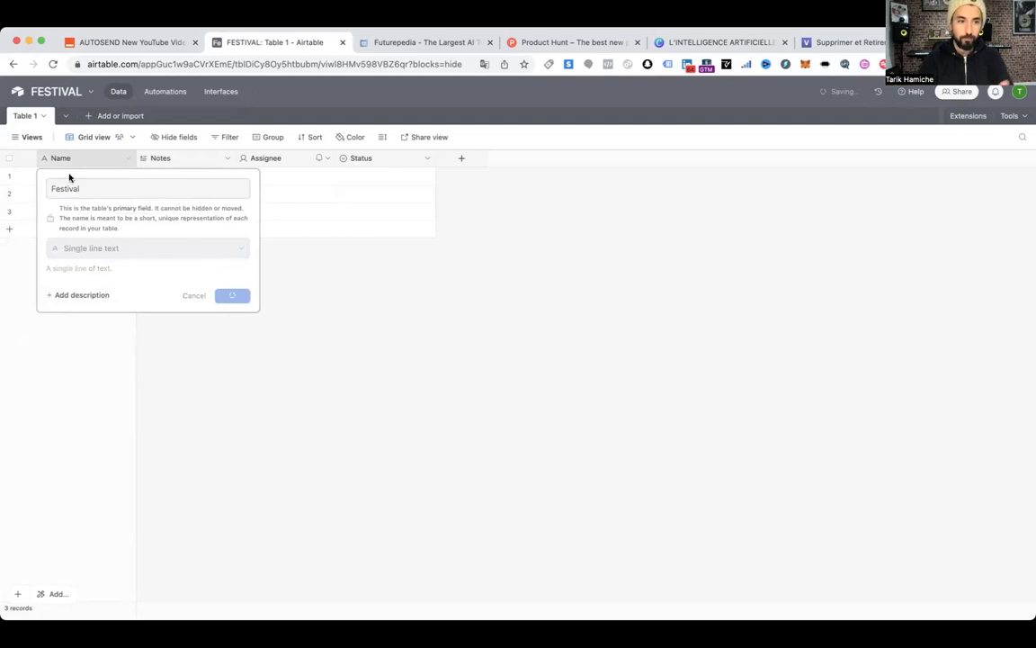
pyautogui.doubleClick(190, 165)
pyautogui.click(191, 213)
pyautogui.click(190, 255)
pyautogui.moveTo(182, 187); pyautogui.dragTo(125, 186)
pyautogui.write('Préno')
pyautogui.press('Return')
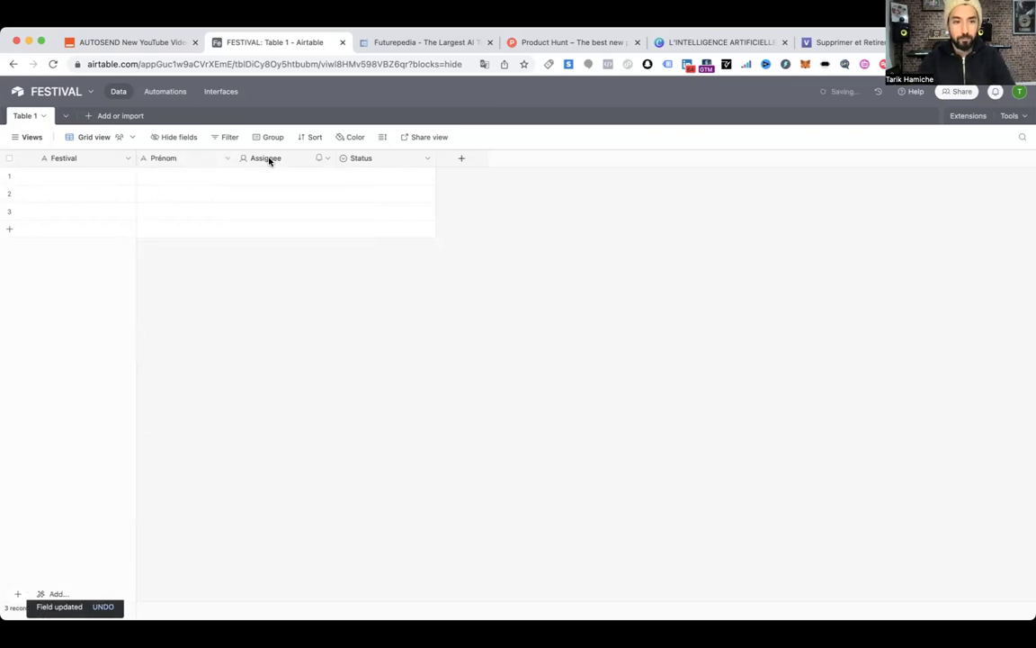
# Delete the Assignee and Status fields
pyautogui.rightClick(271, 159)
pyautogui.click(321, 475)
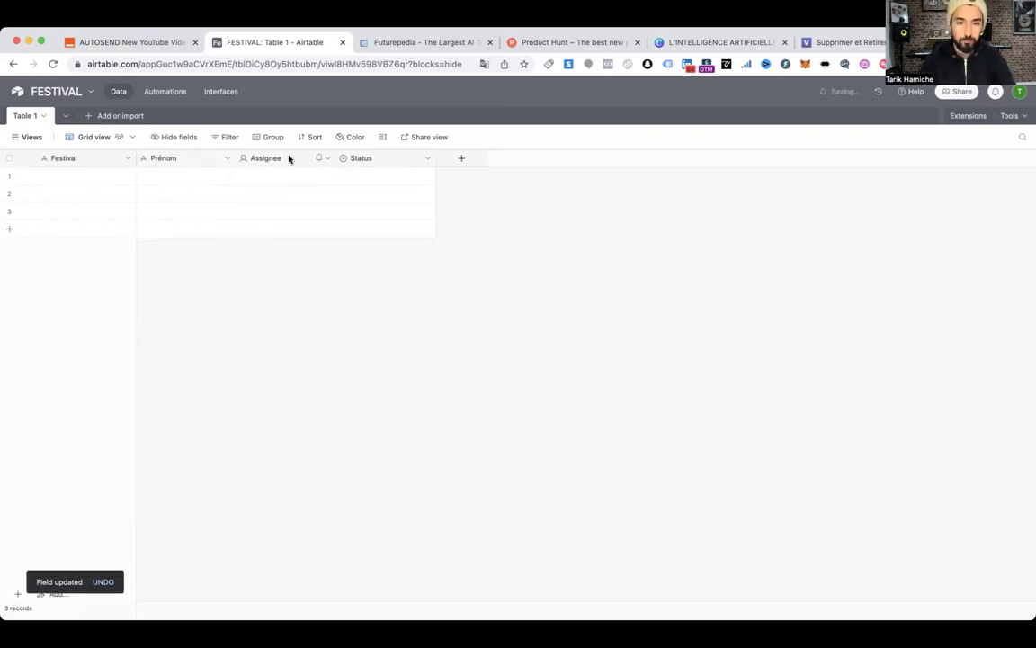
pyautogui.rightClick(290, 157)
pyautogui.click(324, 523)
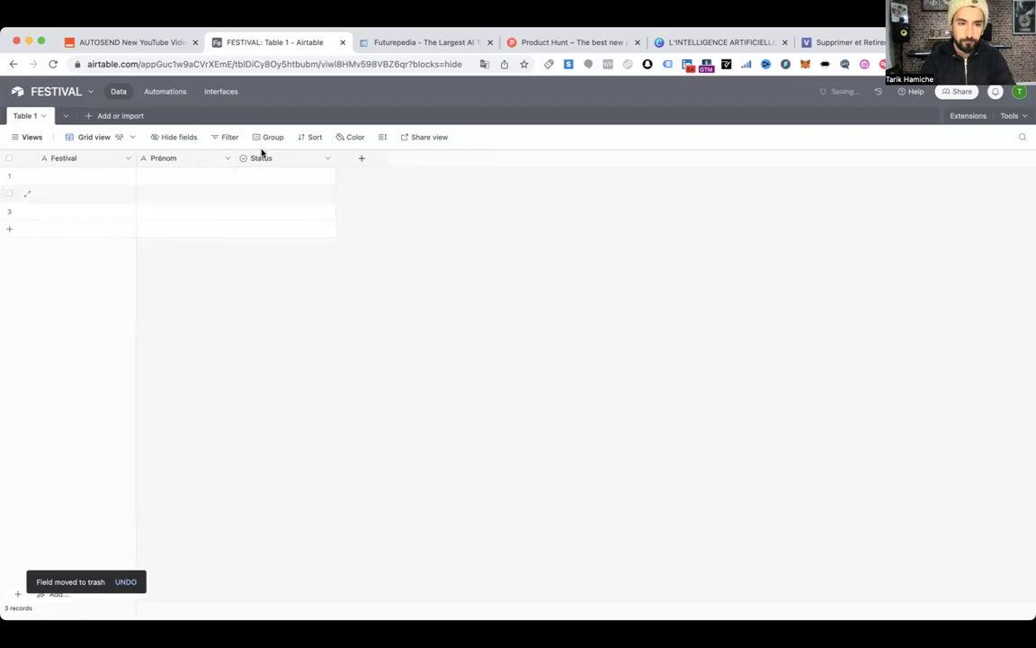
# Add a single-line-text Nom field and an email-type Email field, then widen the Festival column
pyautogui.click(261, 159)
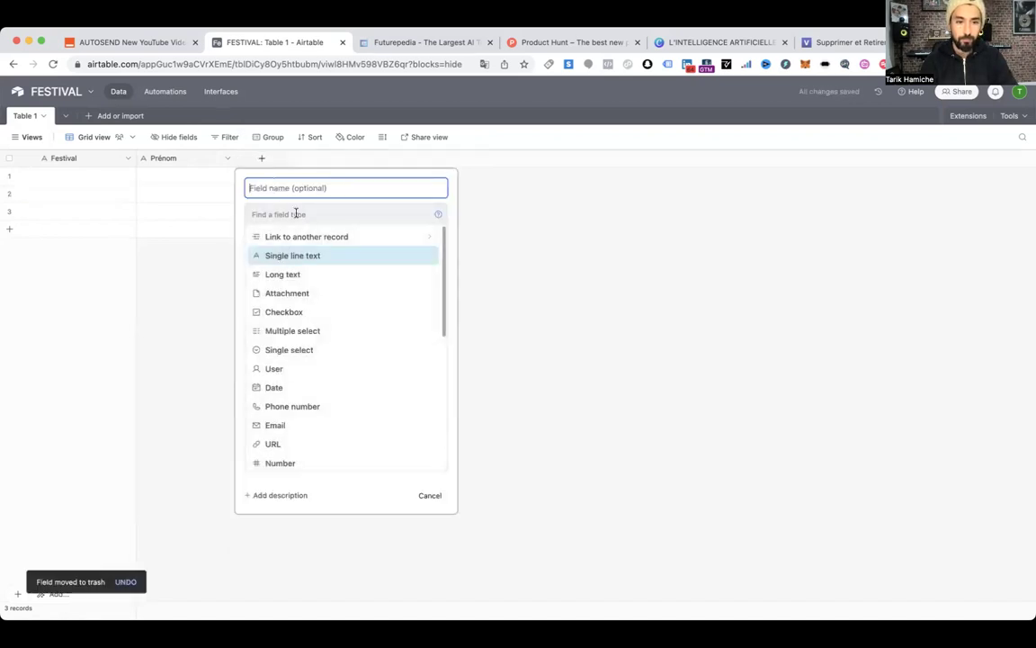
pyautogui.write('Nom')
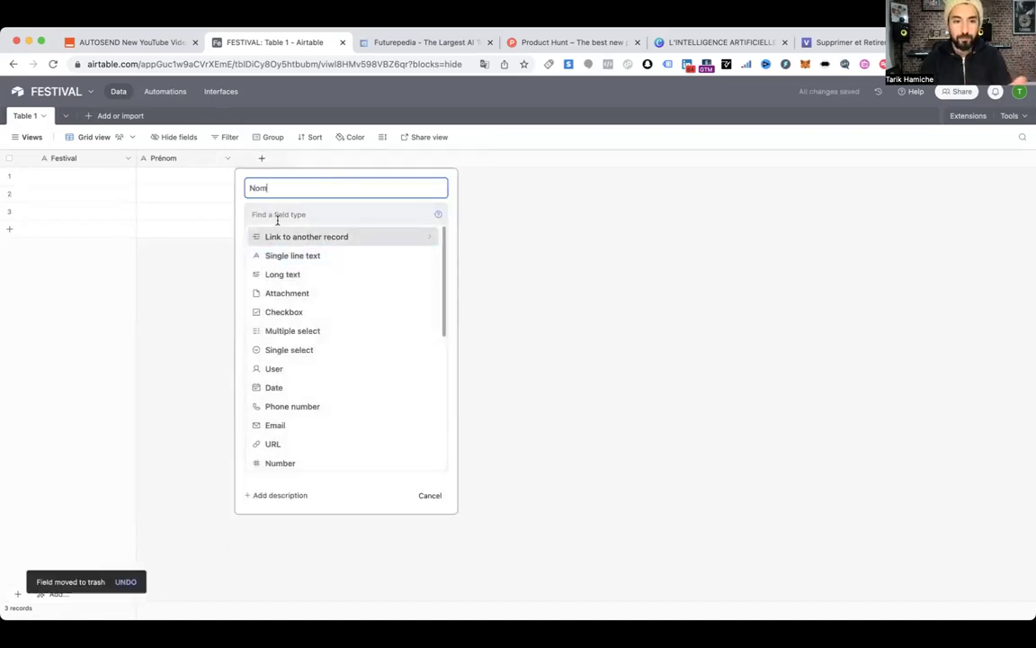
pyautogui.click(279, 256)
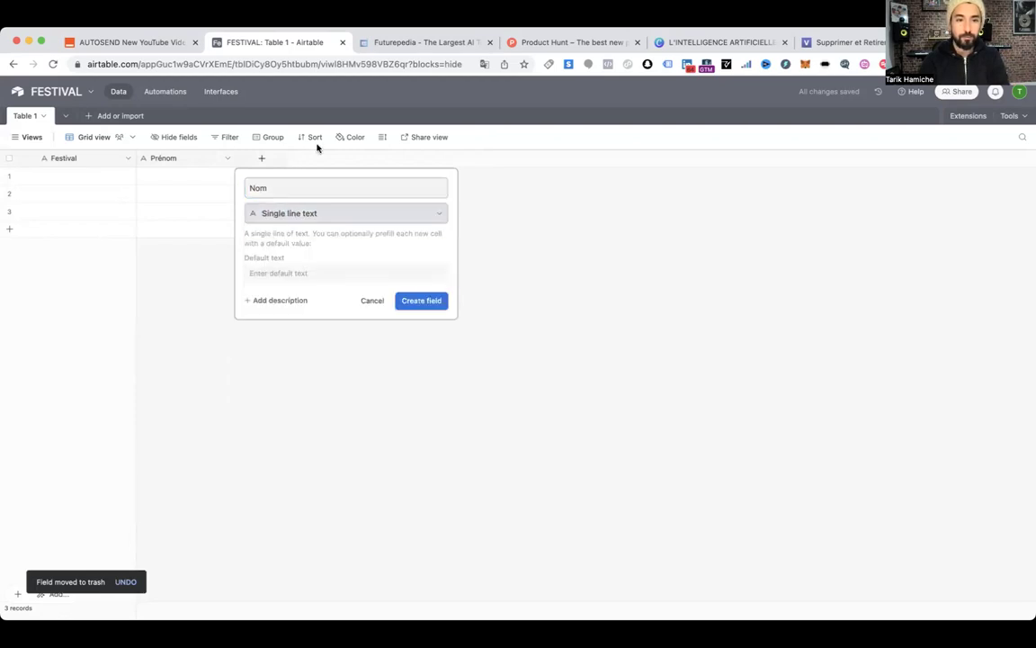
pyautogui.click(433, 302)
pyautogui.click(361, 159)
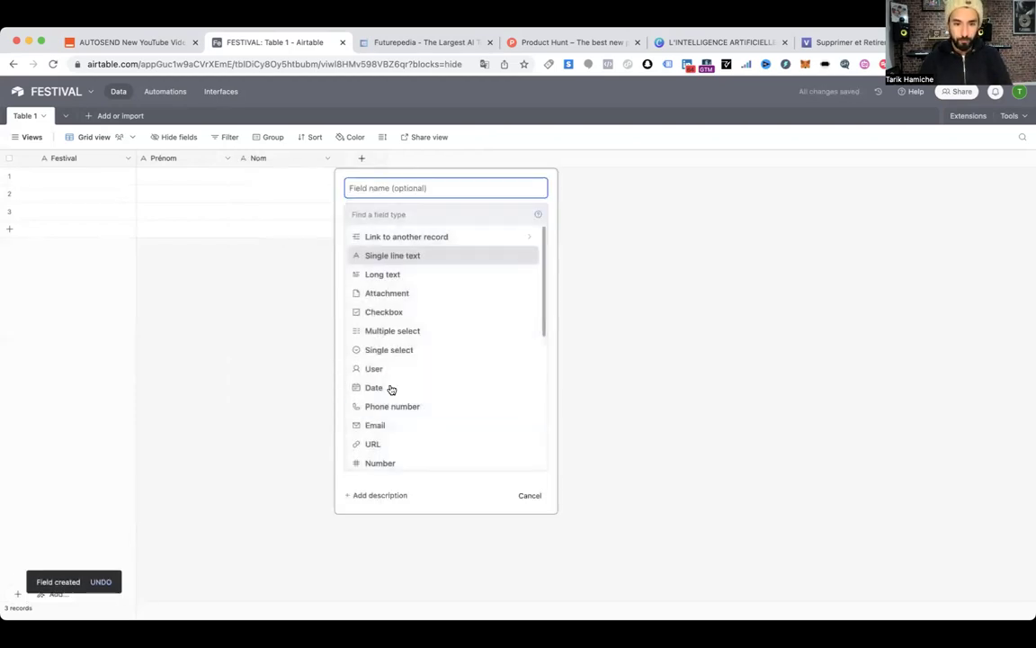
pyautogui.click(400, 426)
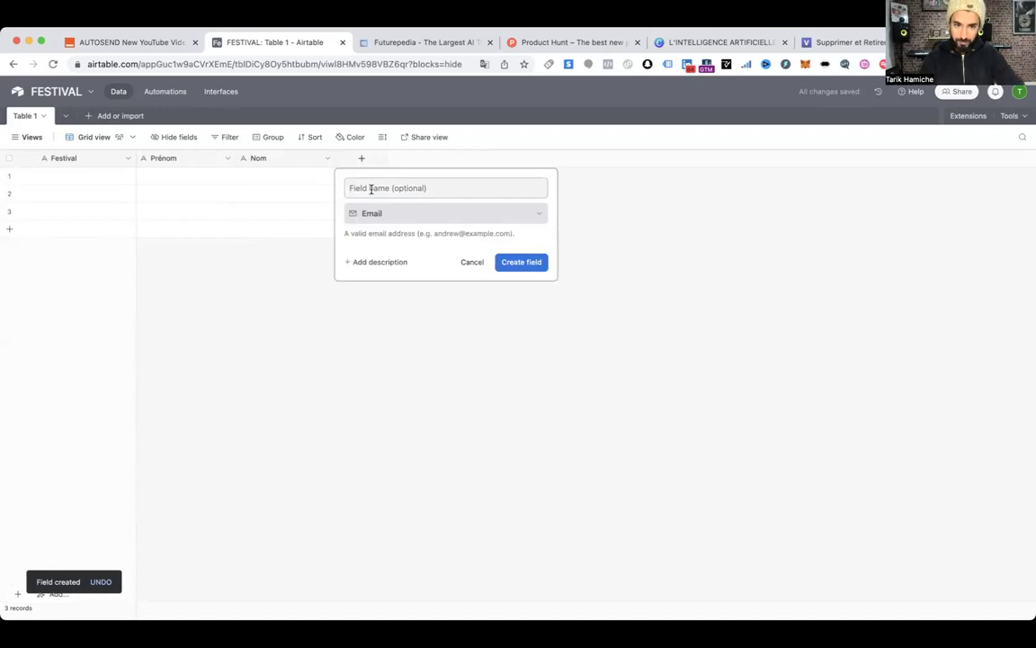
pyautogui.click(370, 189)
pyautogui.write('Email')
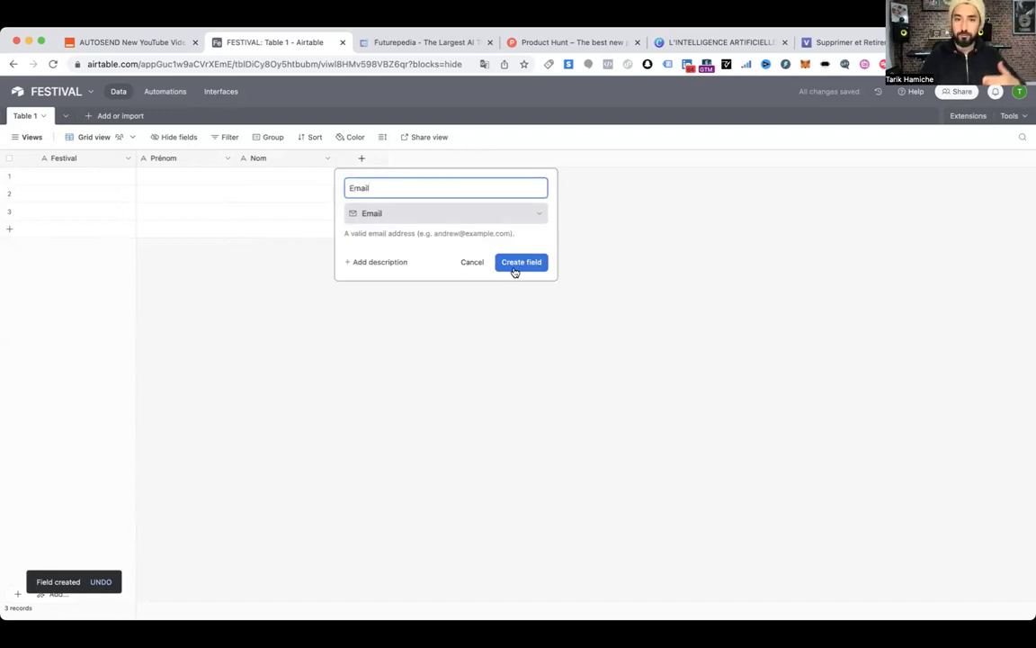
pyautogui.click(516, 263)
pyautogui.moveTo(136, 158); pyautogui.dragTo(310, 157)
pyautogui.click(190, 176)
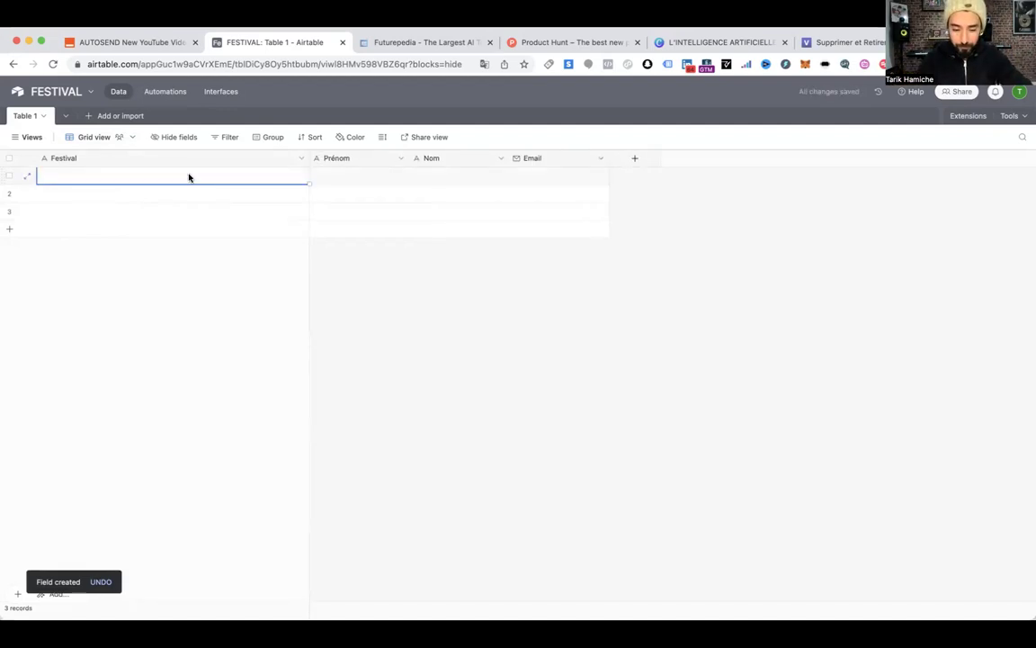
# Fill row 1 with FESTIVAL DU BOUT DU MONDE plus a contact's first name, last name and corrected email
pyautogui.write('FESTIVAL DU BOUT DU MONDE')
pyautogui.click(346, 181)
pyautogui.press('Tab')
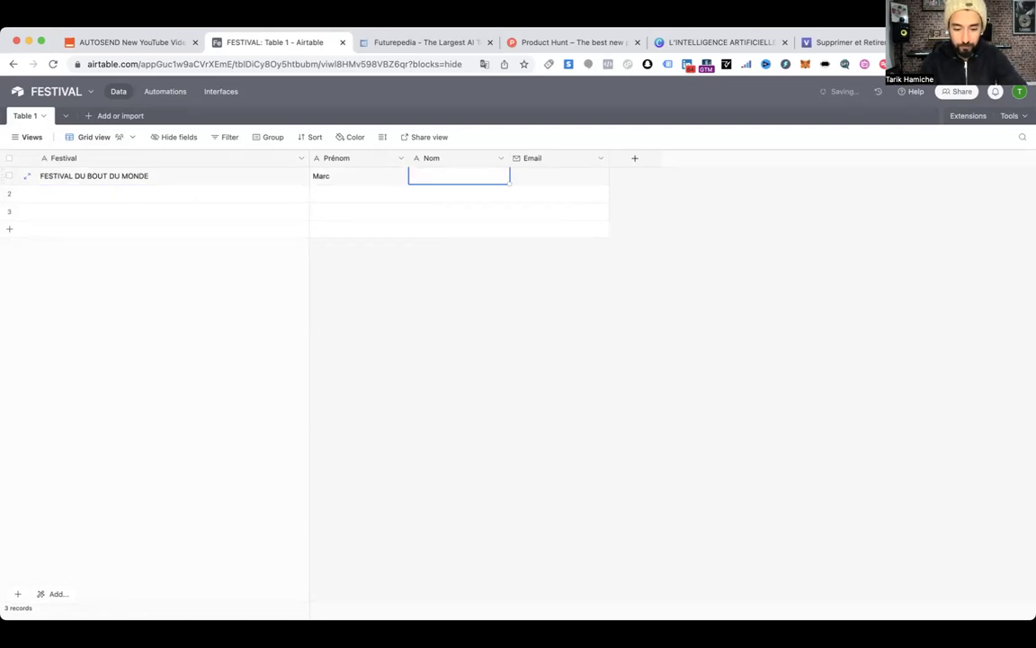
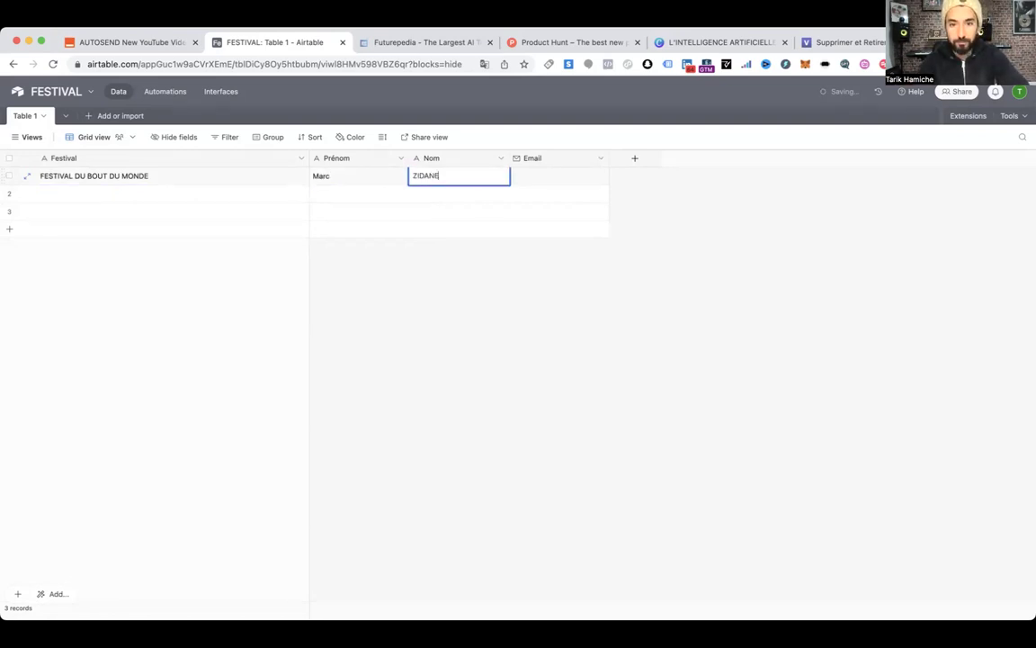
pyautogui.press('Tab')
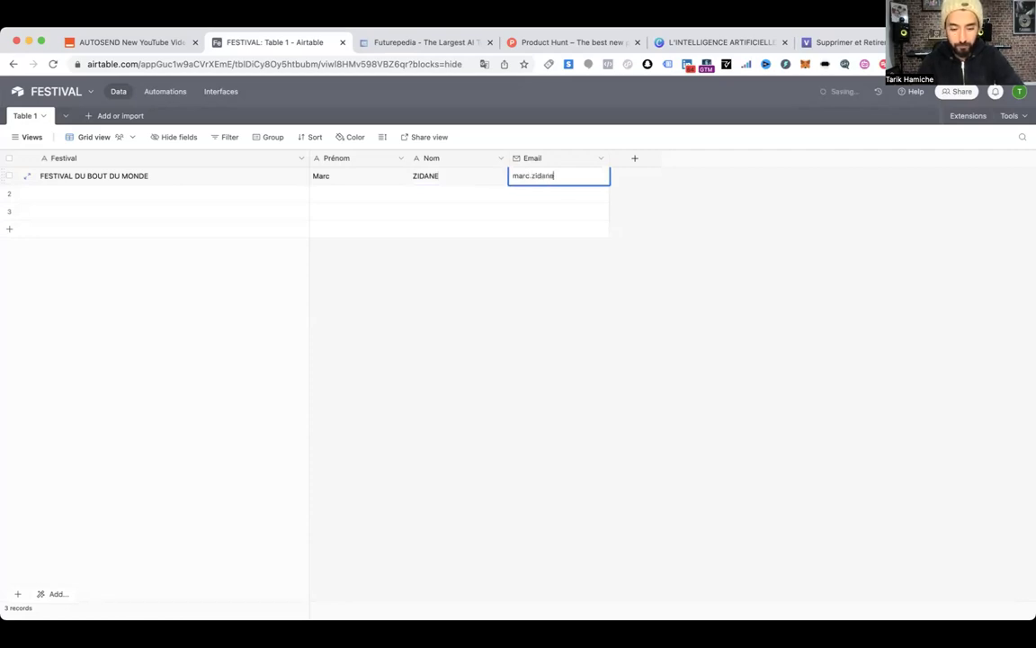
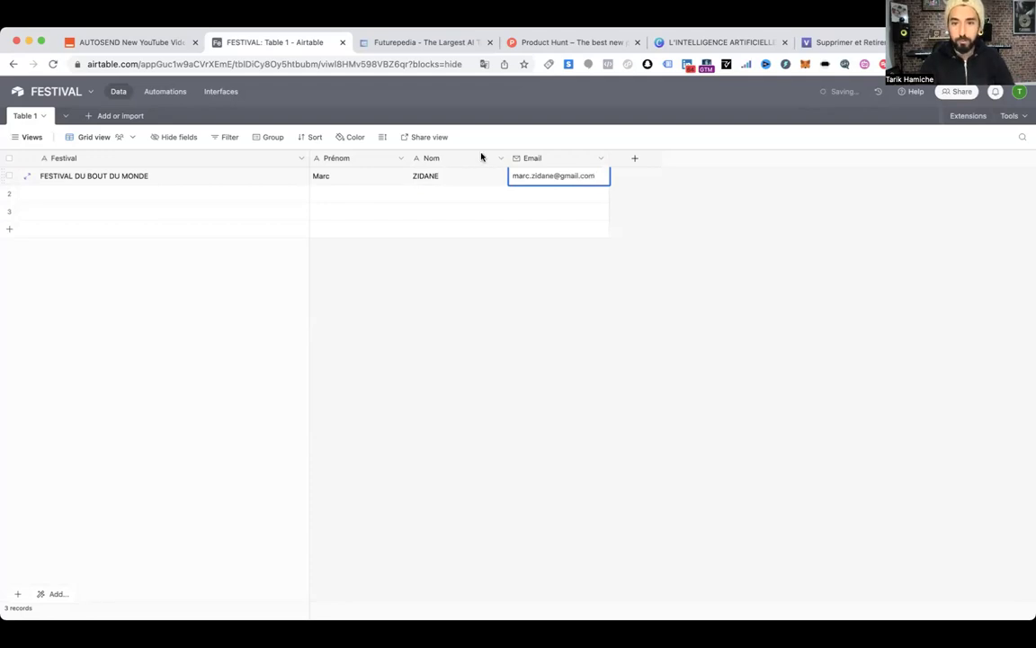
pyautogui.doubleClick(520, 177)
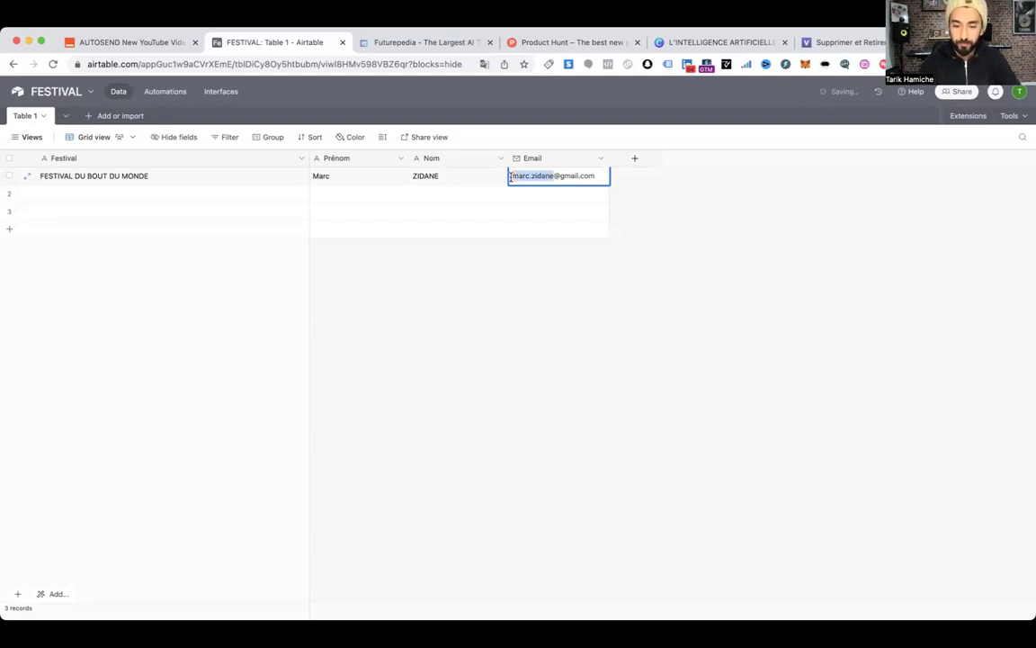
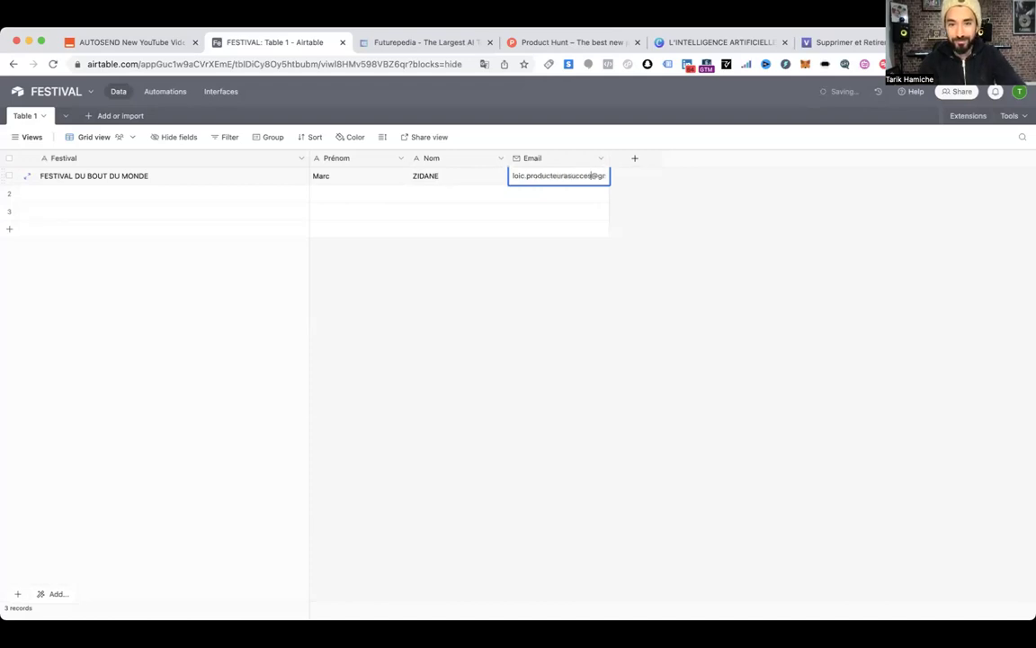
pyautogui.press('Return')
# Widen the Email column and replace row 1's first and last name with the correct contact
pyautogui.moveTo(609, 157); pyautogui.dragTo(655, 156)
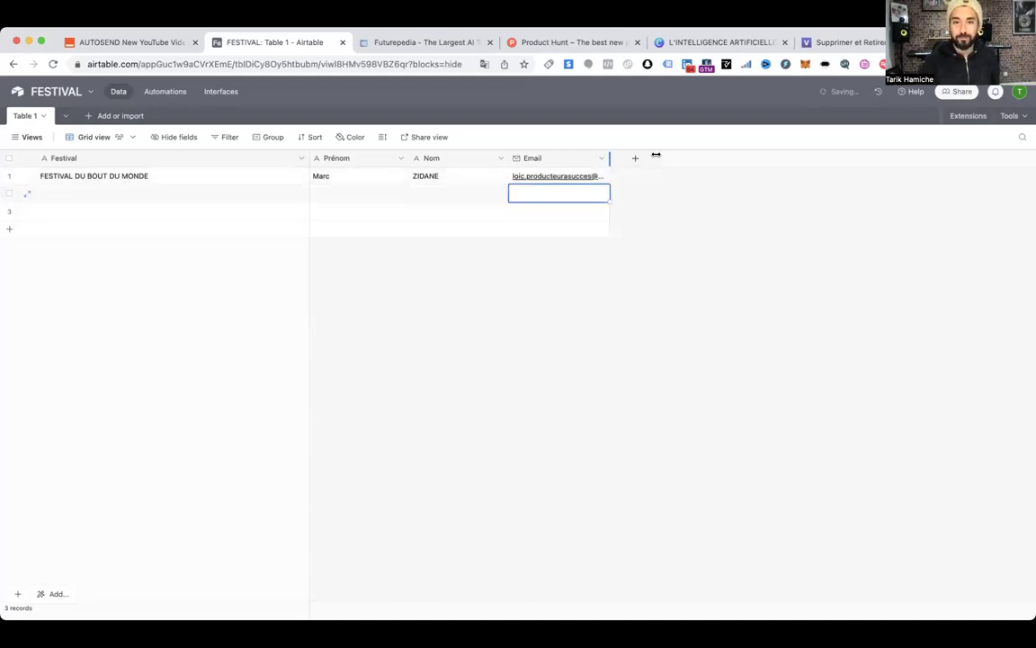
pyautogui.click(351, 175)
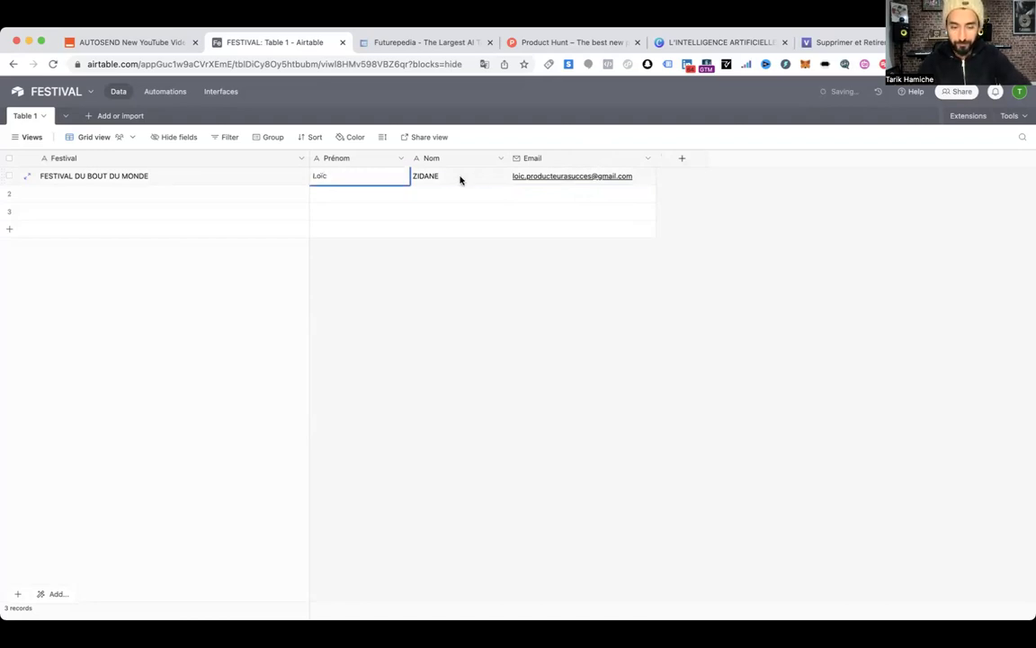
pyautogui.click(458, 177)
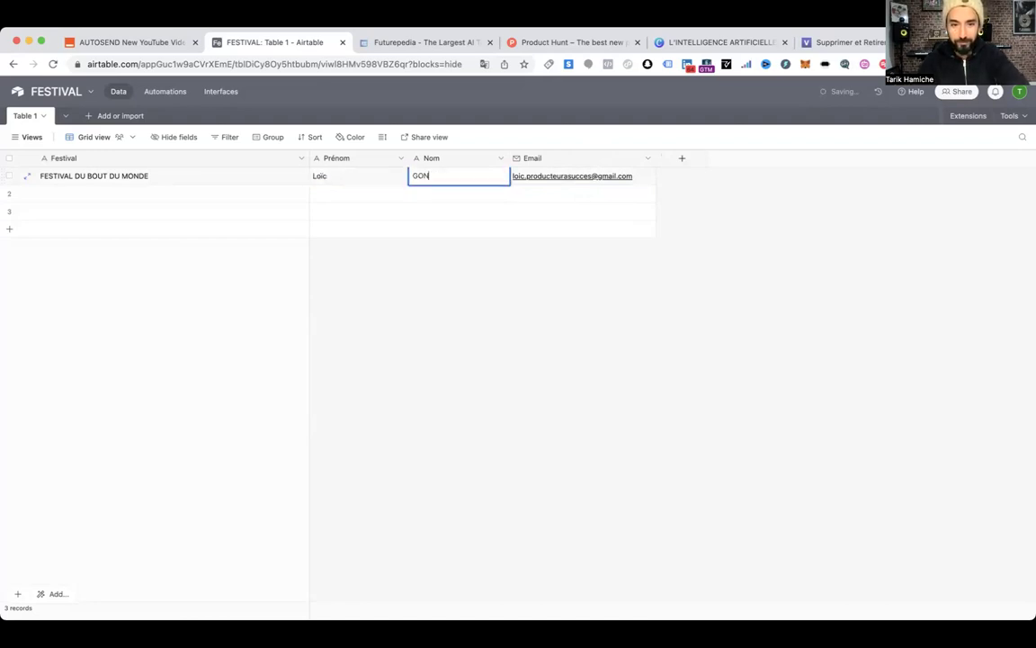
pyautogui.click(522, 239)
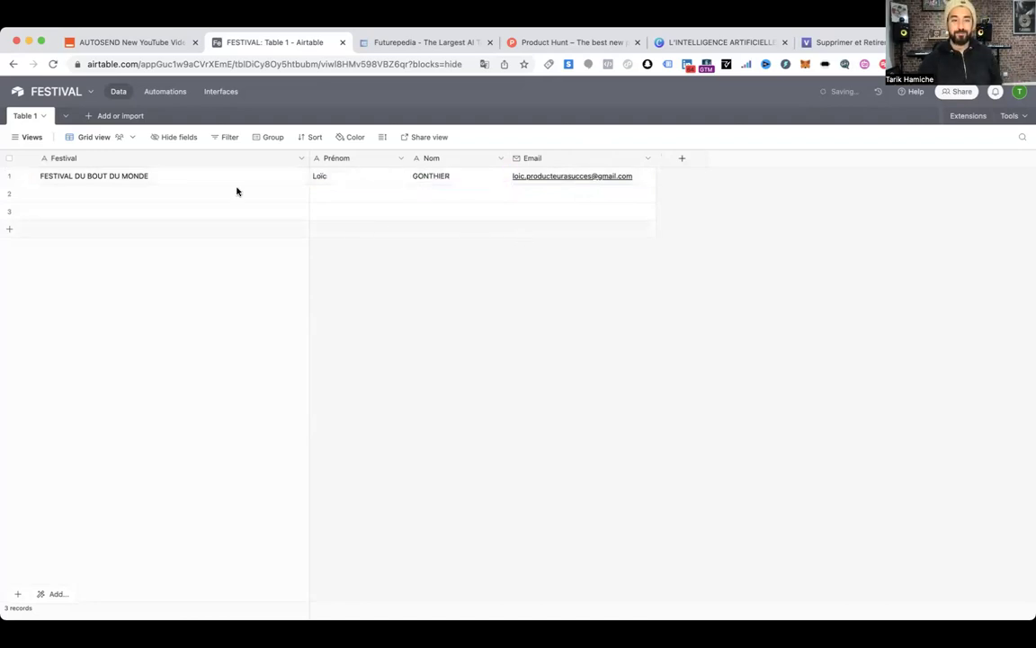
# Copy row 1's four values and paste them into rows 2 and 3
pyautogui.click(187, 179)
pyautogui.keyDown('shift'); pyautogui.click(571, 177); pyautogui.keyUp('shift')
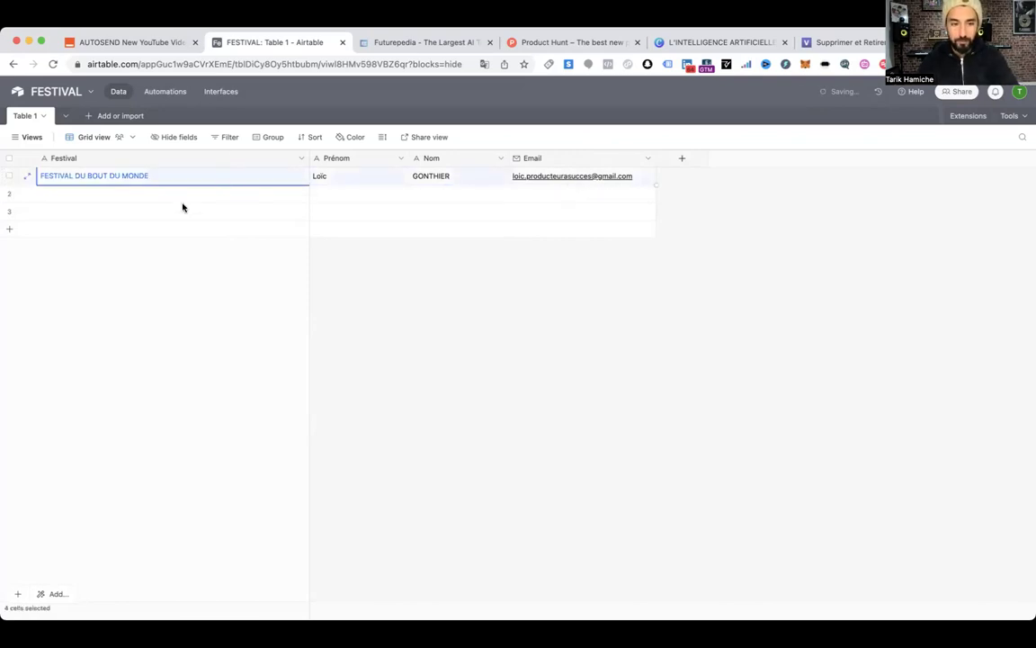
pyautogui.press('super+c')
pyautogui.click(146, 199)
pyautogui.press('super+v')
pyautogui.click(132, 211)
pyautogui.press('super+v')
pyautogui.click(127, 236)
pyautogui.press('super+v')
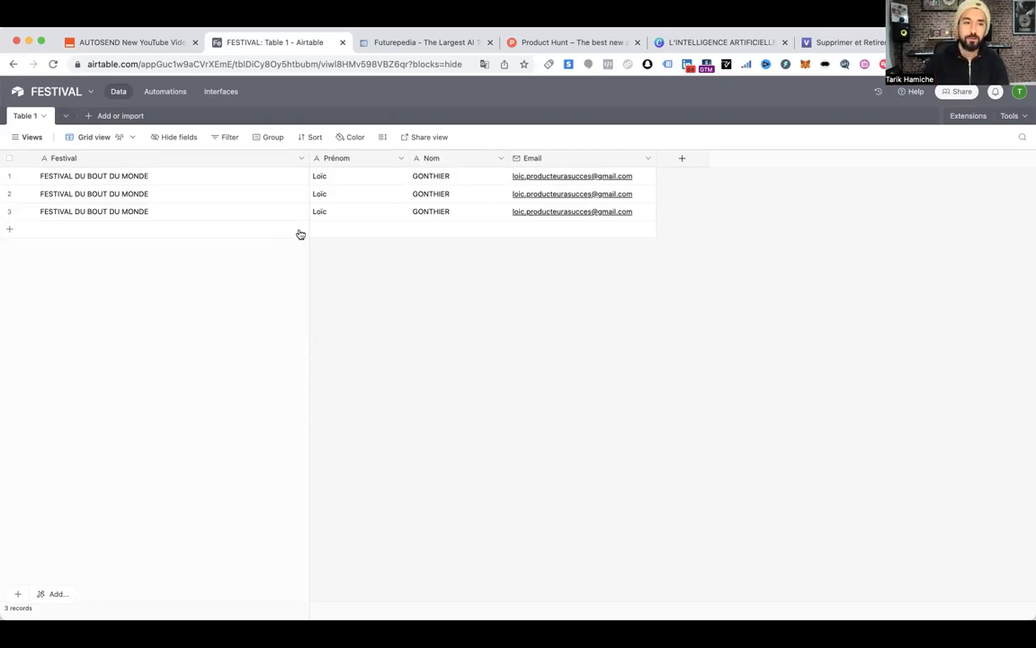
# Start a Microsoft Excel import, uploading Mon-tableau-de-recherche-Immo-Etape.xlsx into a new table
pyautogui.click(65, 118)
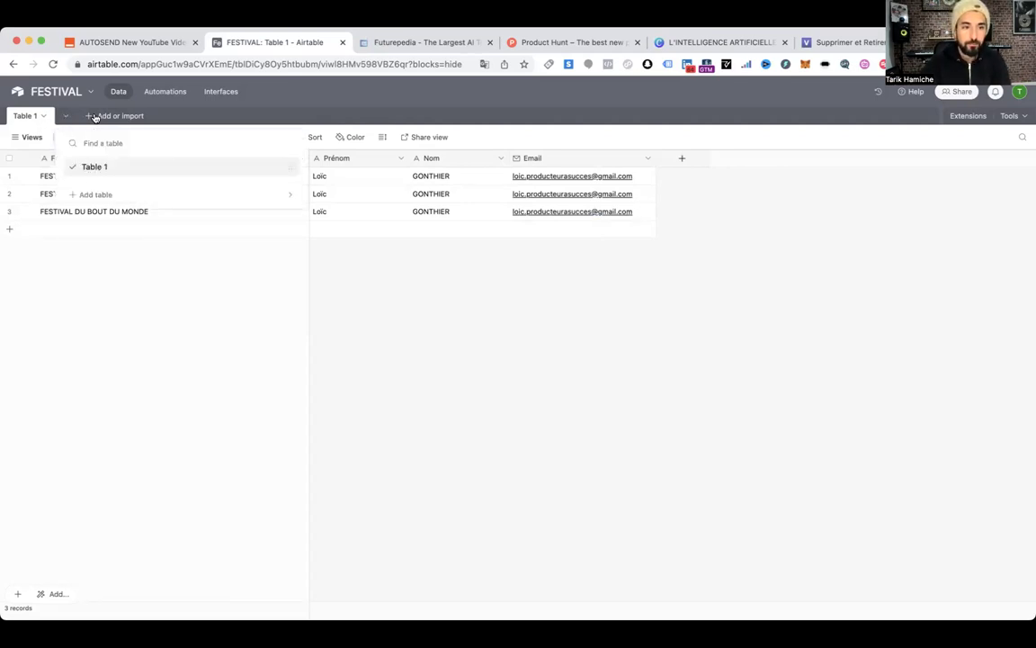
pyautogui.click(95, 117)
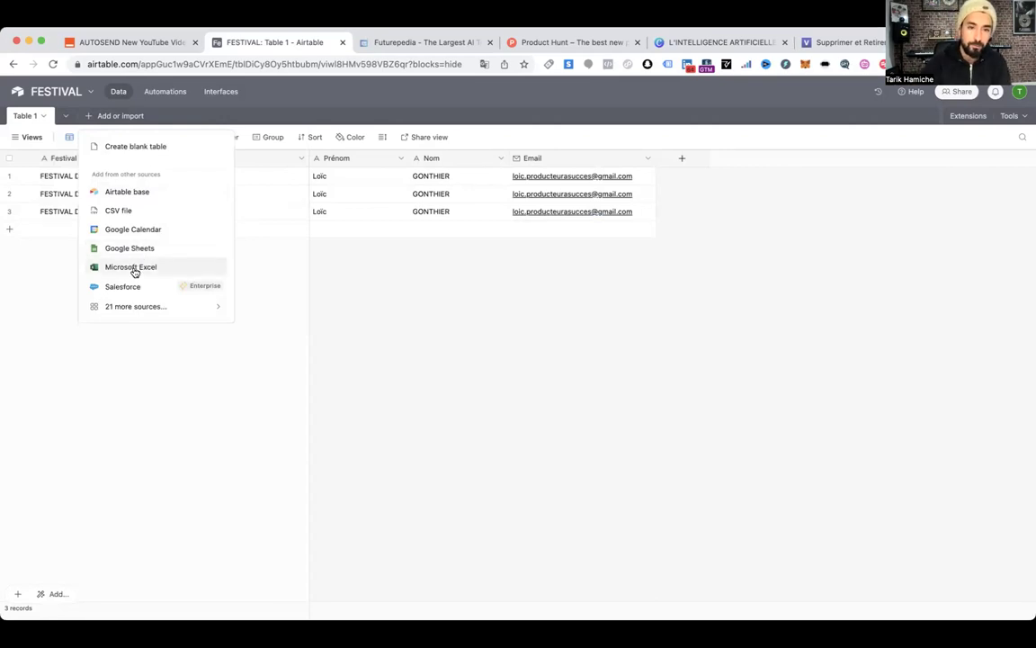
pyautogui.click(134, 270)
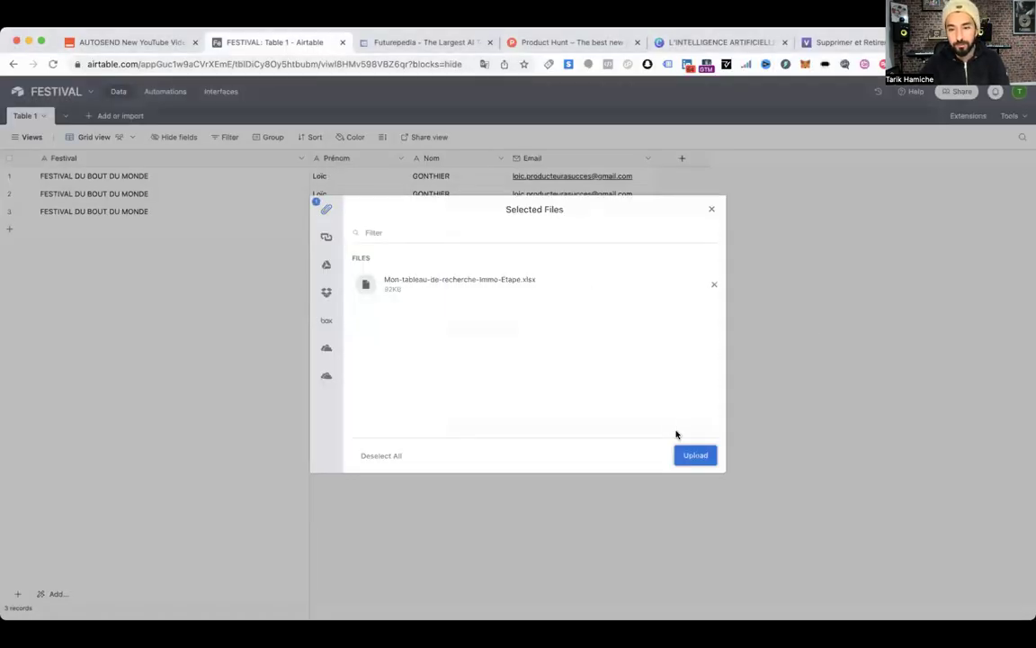
pyautogui.click(696, 455)
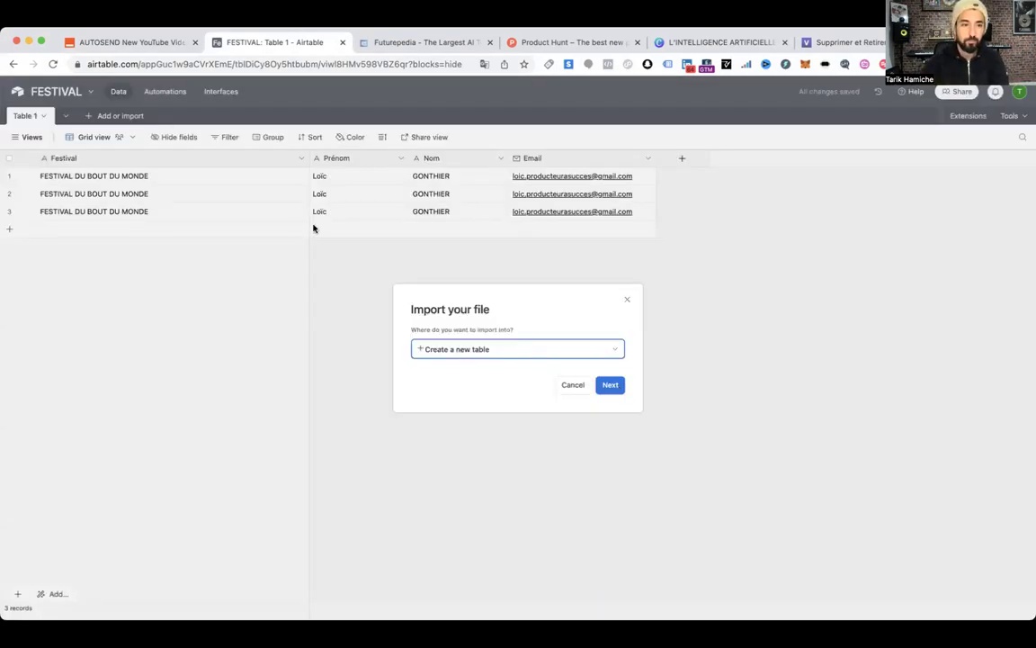
pyautogui.click(610, 385)
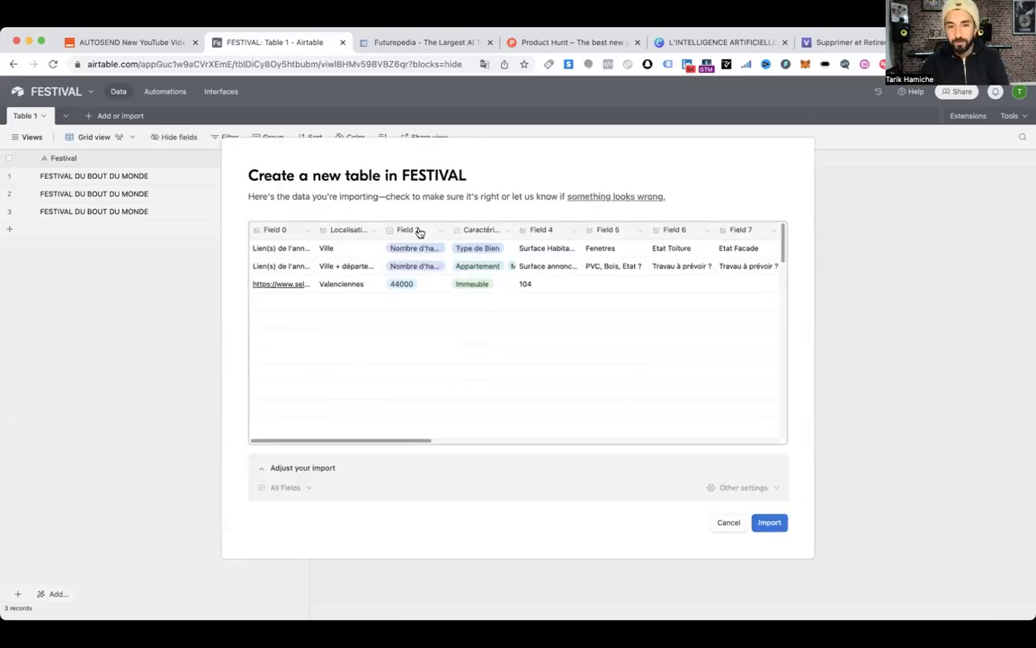
# Convert the Charges column to Currency in the preview and import the sheet as a new table
pyautogui.hscroll(5, 600, 307)
pyautogui.hscroll(10, 600, 307)
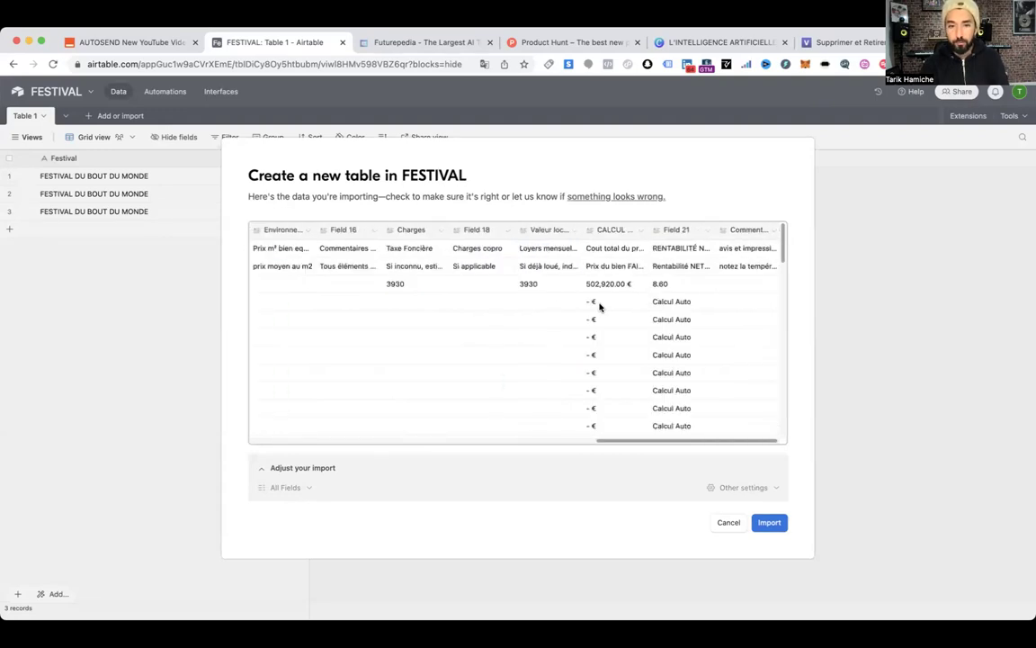
pyautogui.hscroll(-5, 600, 308)
pyautogui.hscroll(-2, 581, 300)
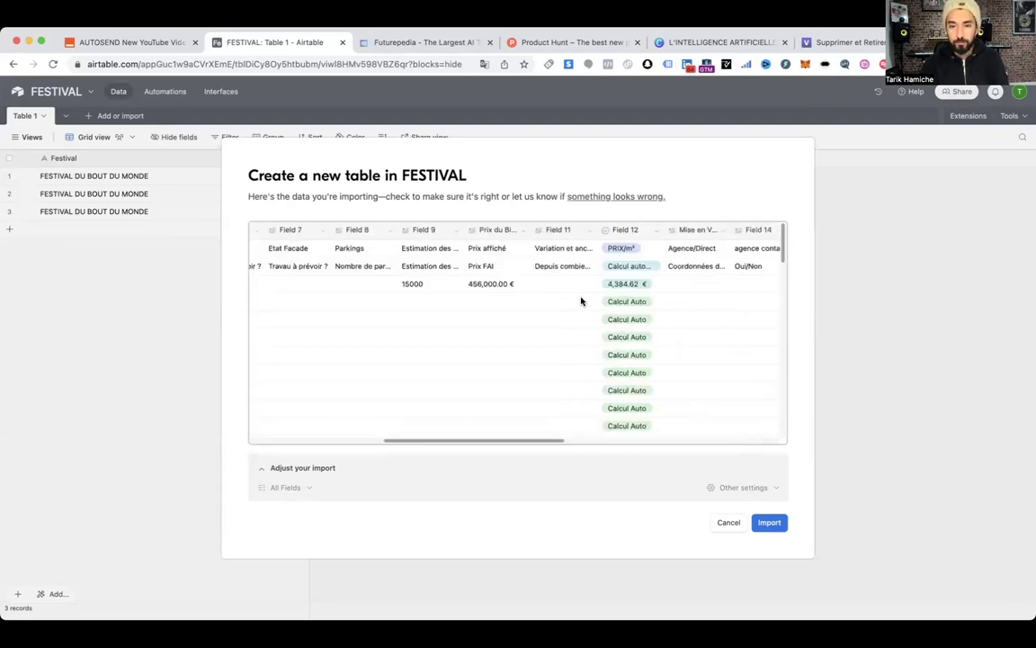
pyautogui.hscroll(6, 566, 288)
pyautogui.click(572, 230)
pyautogui.click(587, 232)
pyautogui.click(586, 232)
pyautogui.click(584, 233)
pyautogui.click(575, 235)
pyautogui.write('TAXE FONCOERE')
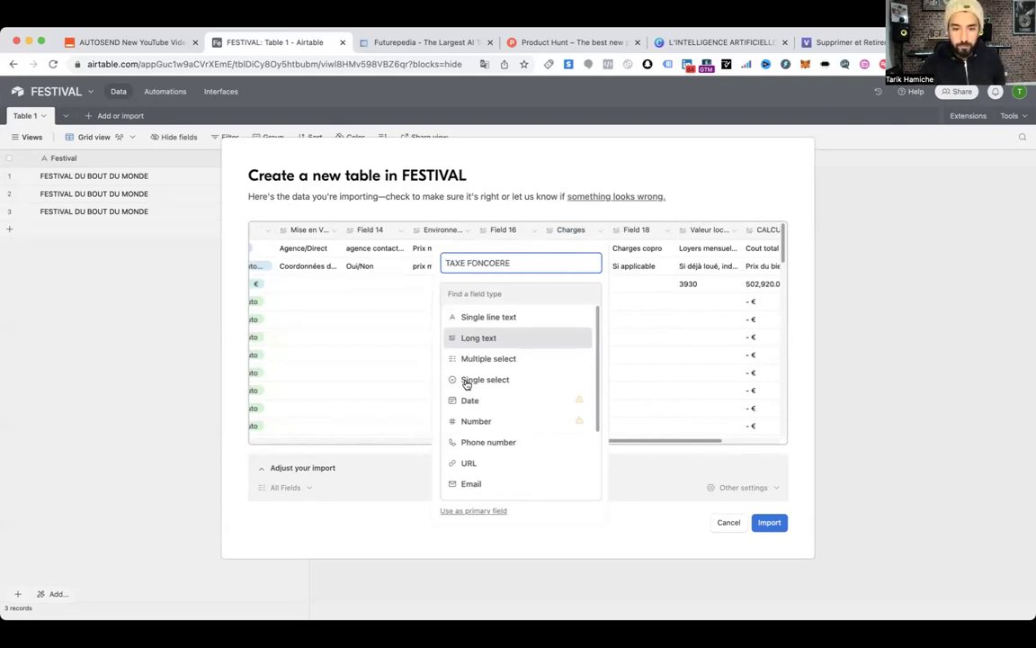
pyautogui.scroll(-2, 463, 382)
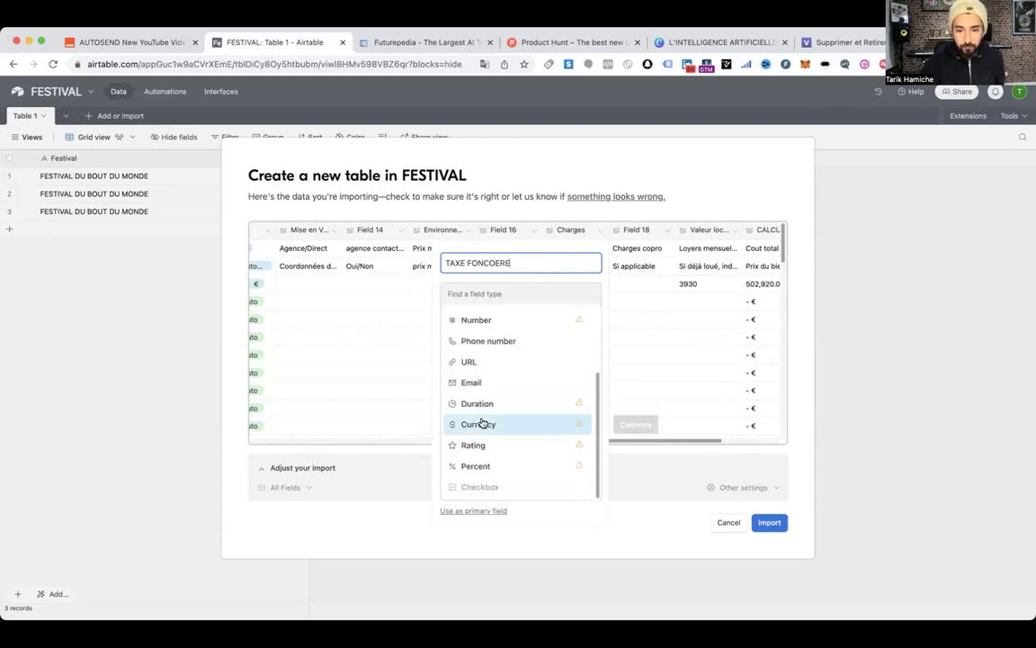
pyautogui.click(481, 424)
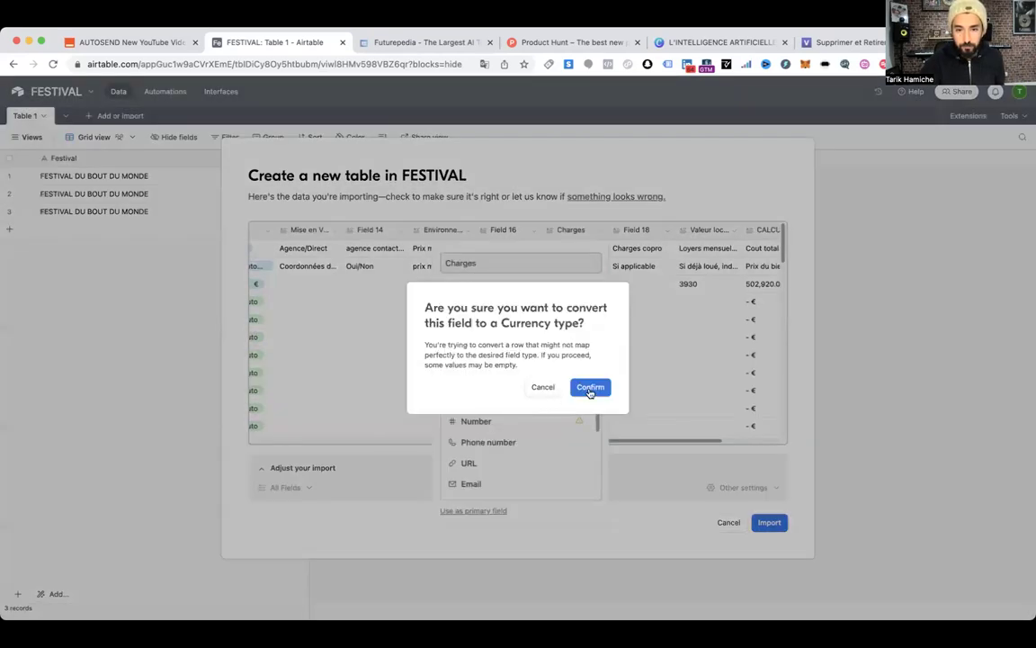
pyautogui.click(592, 387)
pyautogui.scroll(-1, 347, 375)
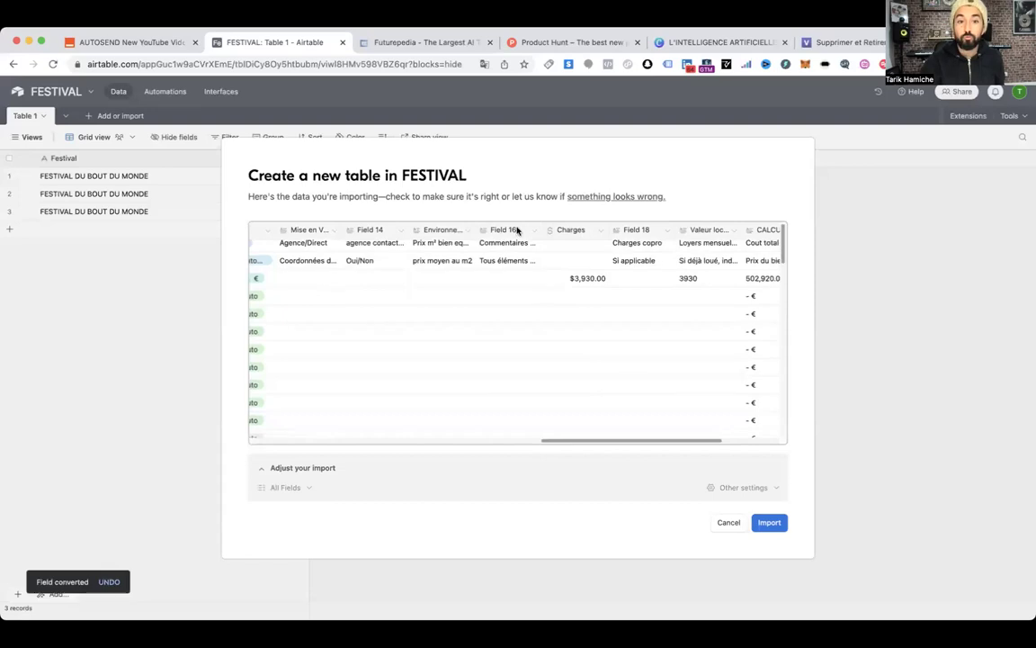
pyautogui.click(767, 522)
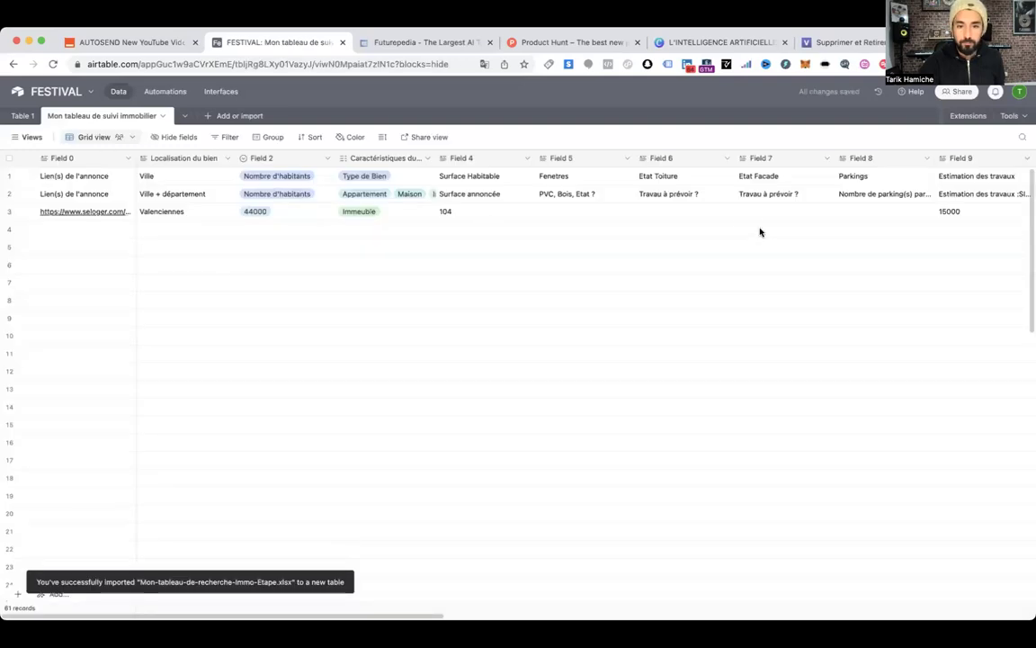
# Delete the Mon tableau de suivi immobilier table, leaving only Table 1
pyautogui.hscroll(15, 733, 220)
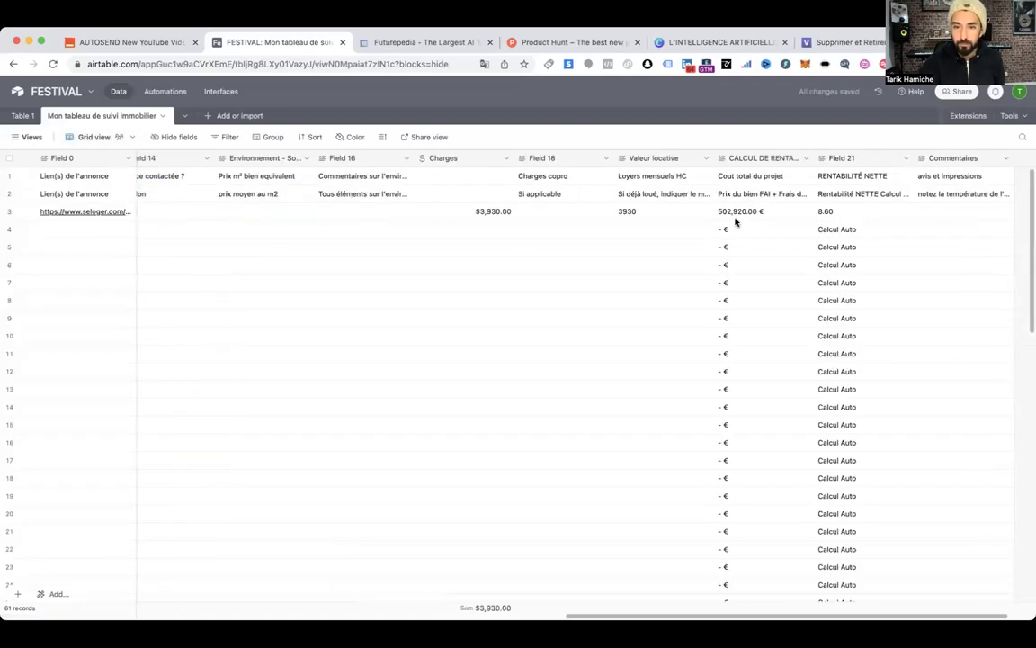
pyautogui.click(88, 116)
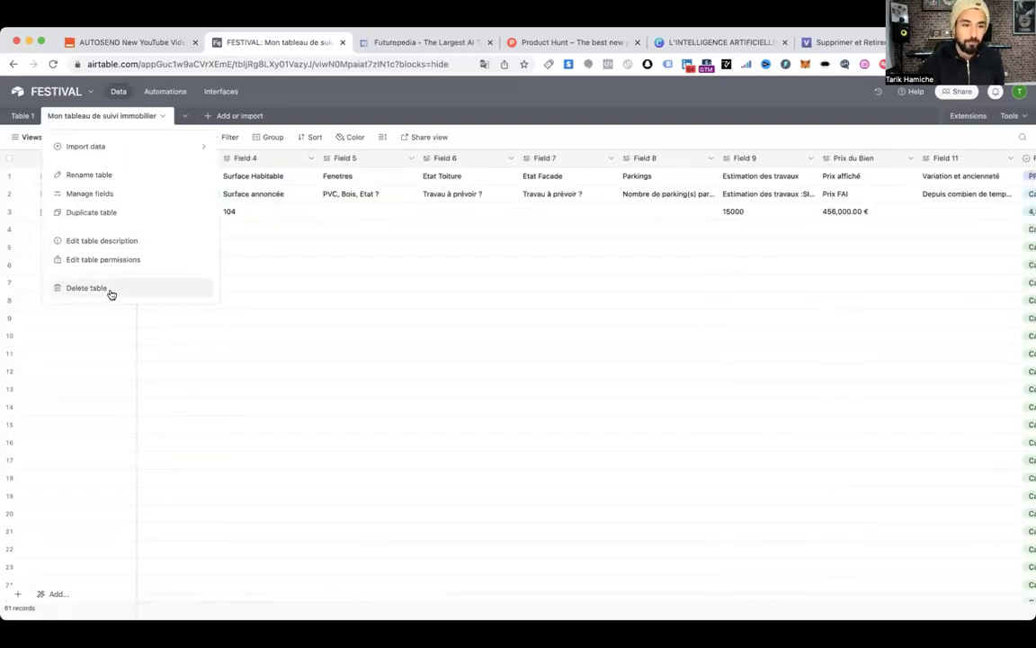
pyautogui.click(86, 288)
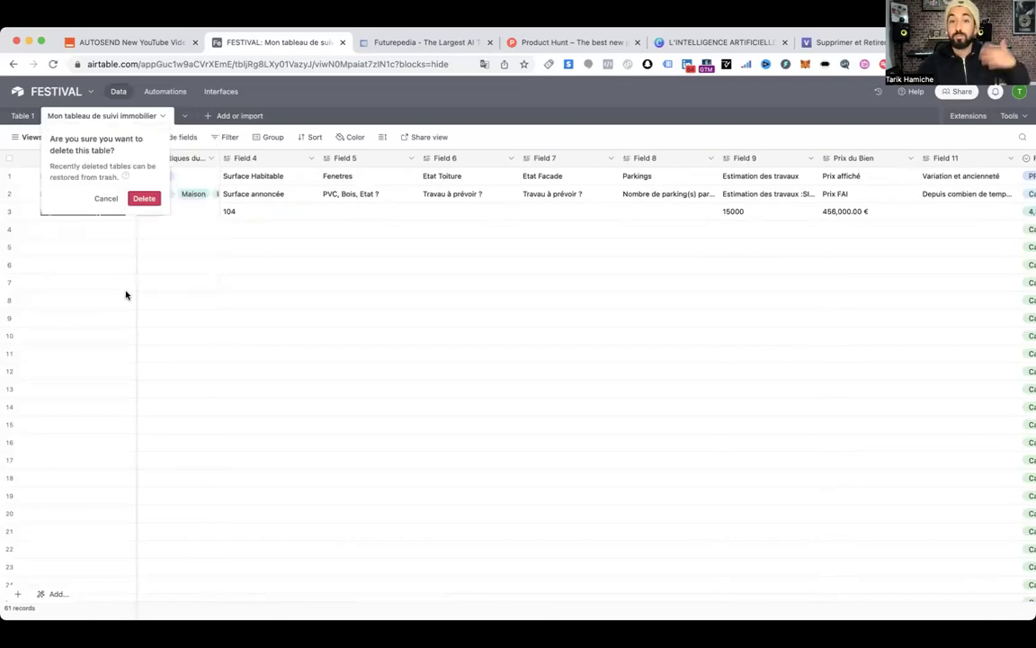
pyautogui.click(144, 199)
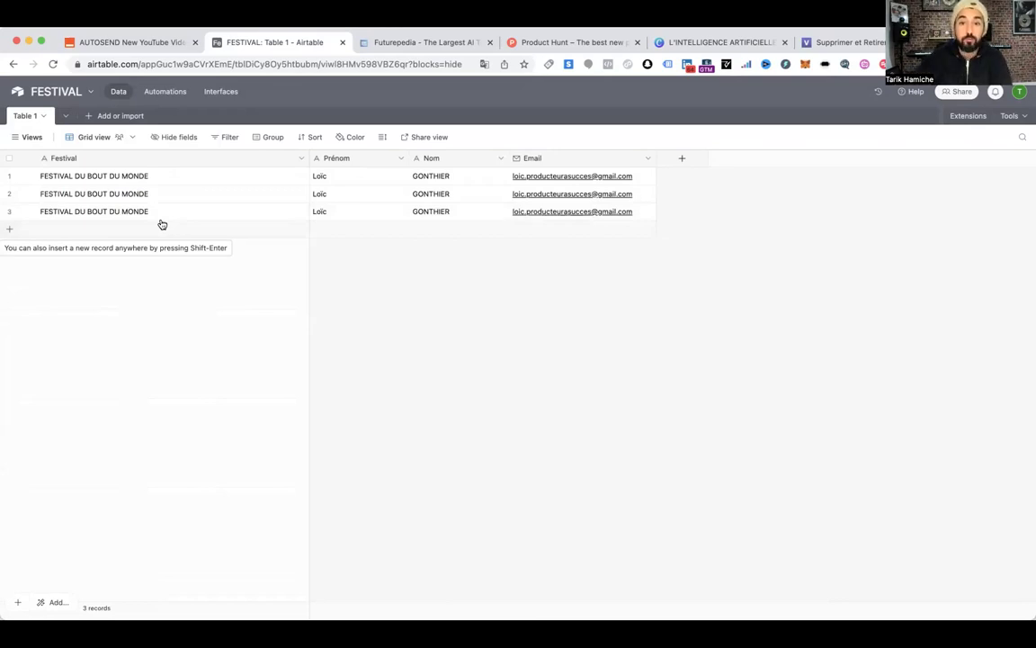
# View the Slack action step of the AUTOSEND New YouTube Video zap, then return to My Zaps
pyautogui.click(164, 44)
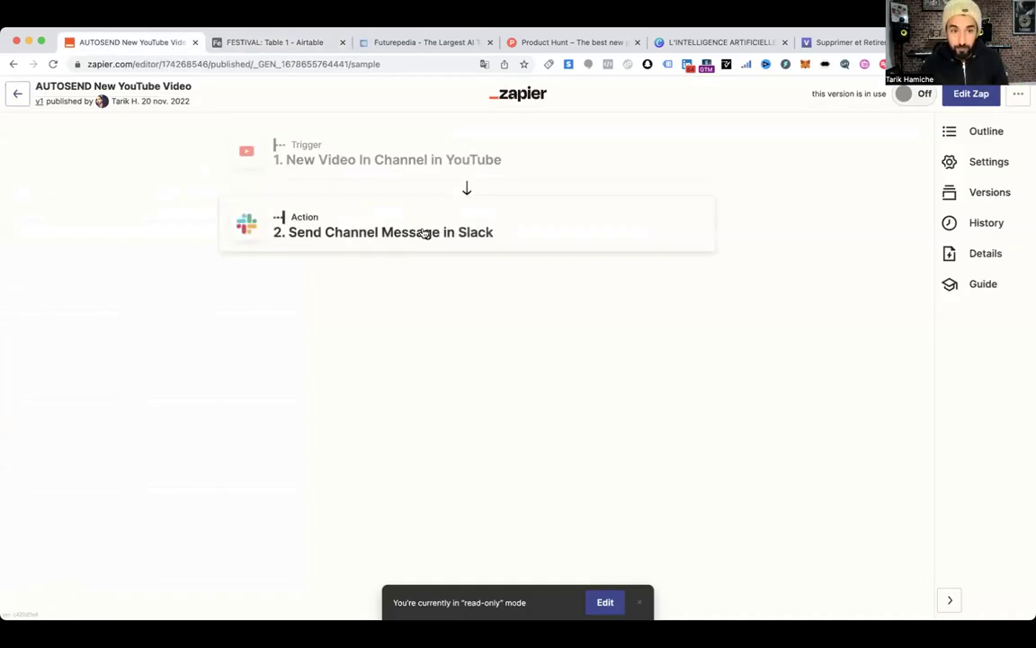
pyautogui.click(302, 45)
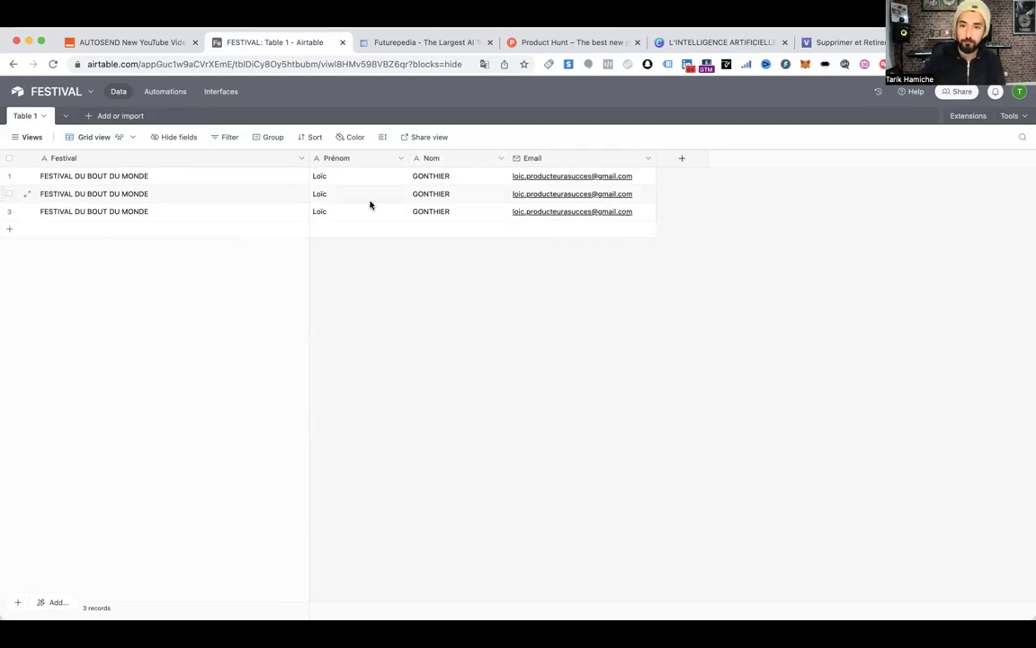
pyautogui.click(131, 42)
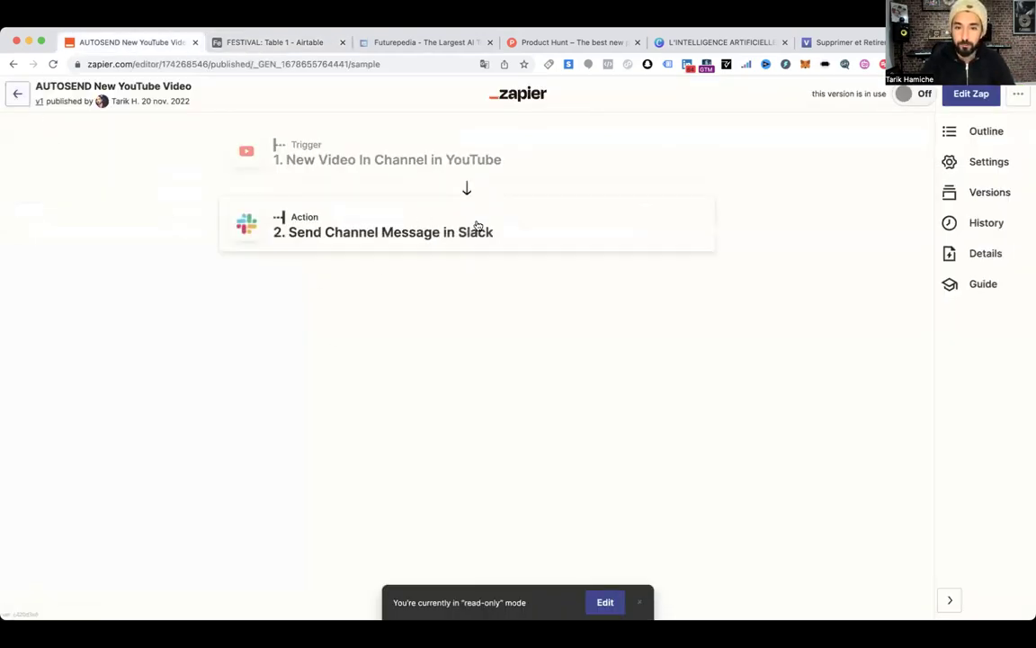
pyautogui.click(455, 249)
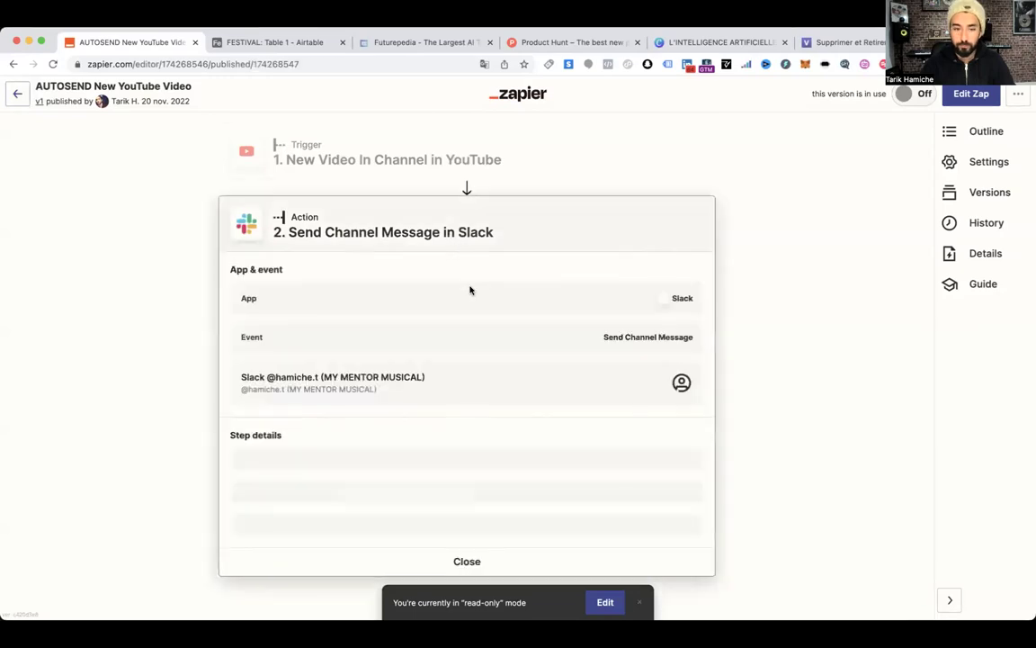
pyautogui.click(17, 93)
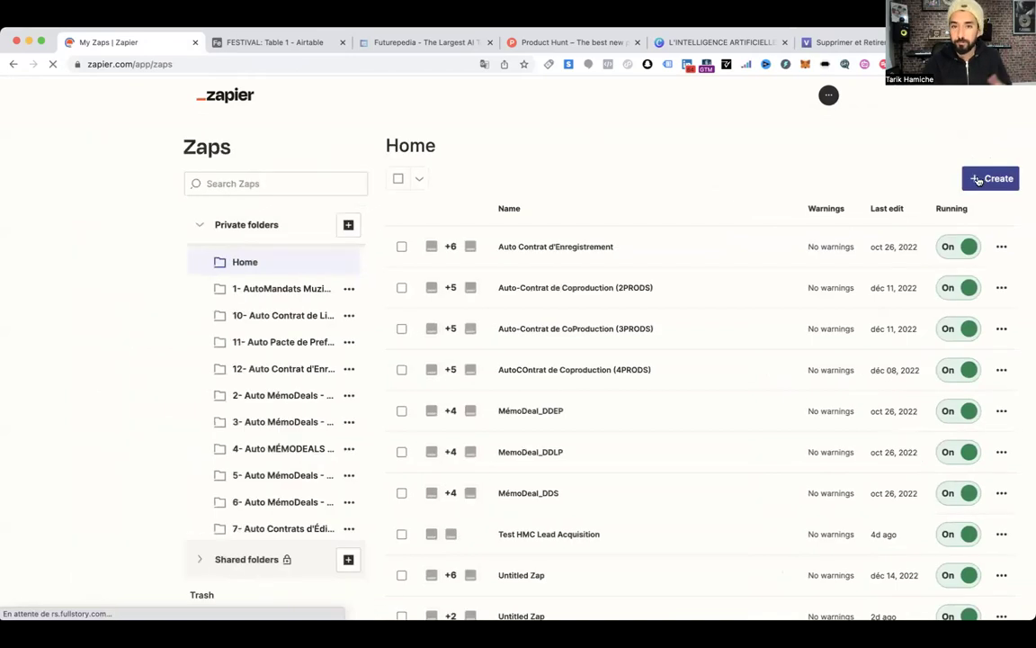
# Create a new zap with Airtable as the trigger app
pyautogui.click(977, 180)
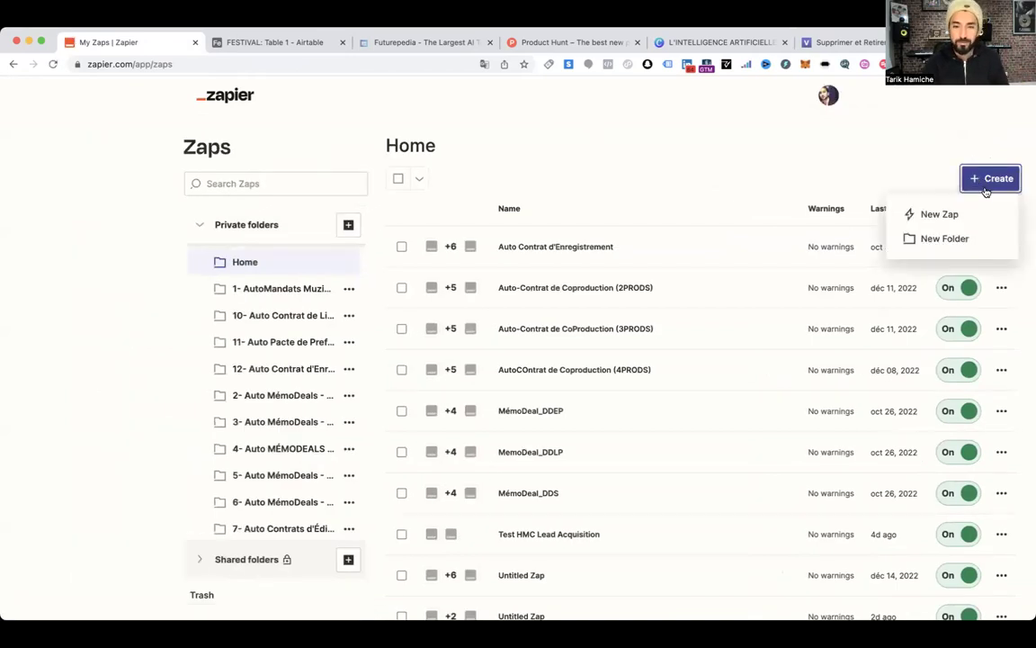
pyautogui.click(927, 214)
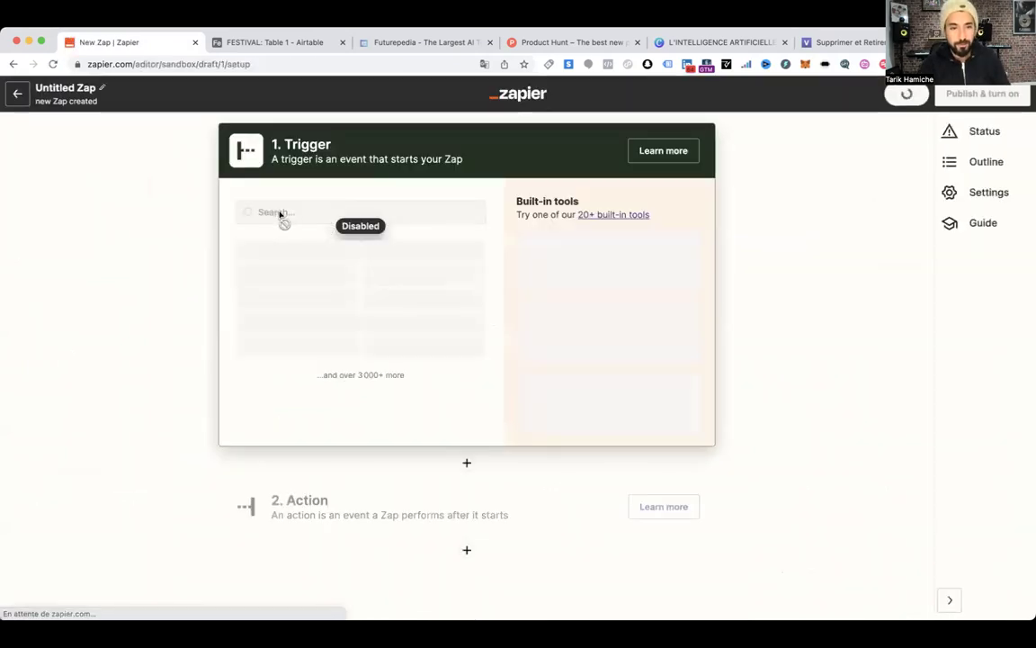
pyautogui.click(270, 42)
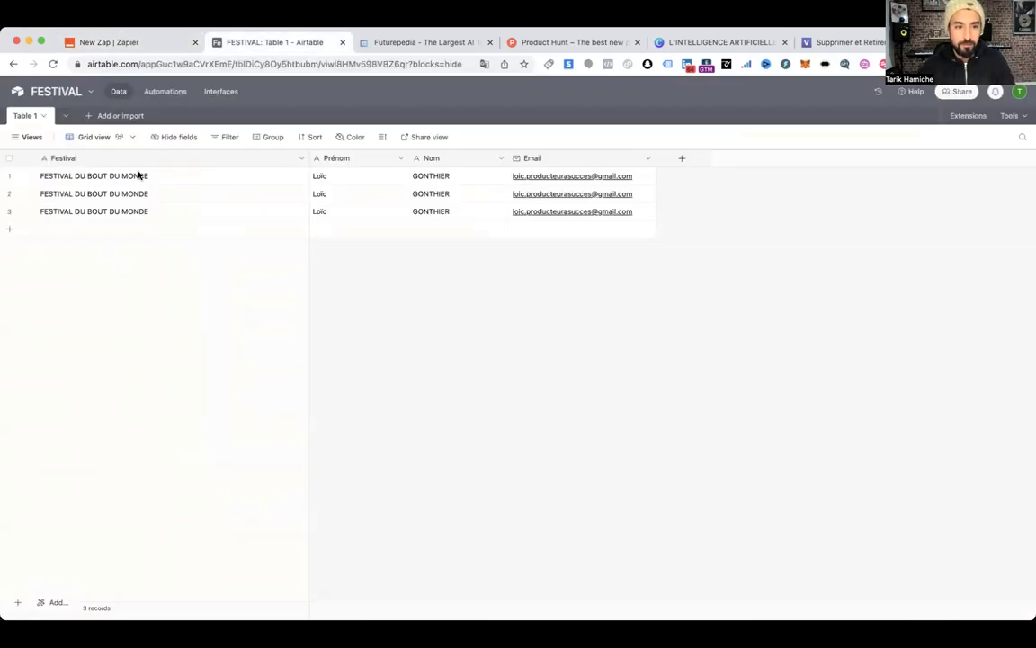
pyautogui.click(136, 42)
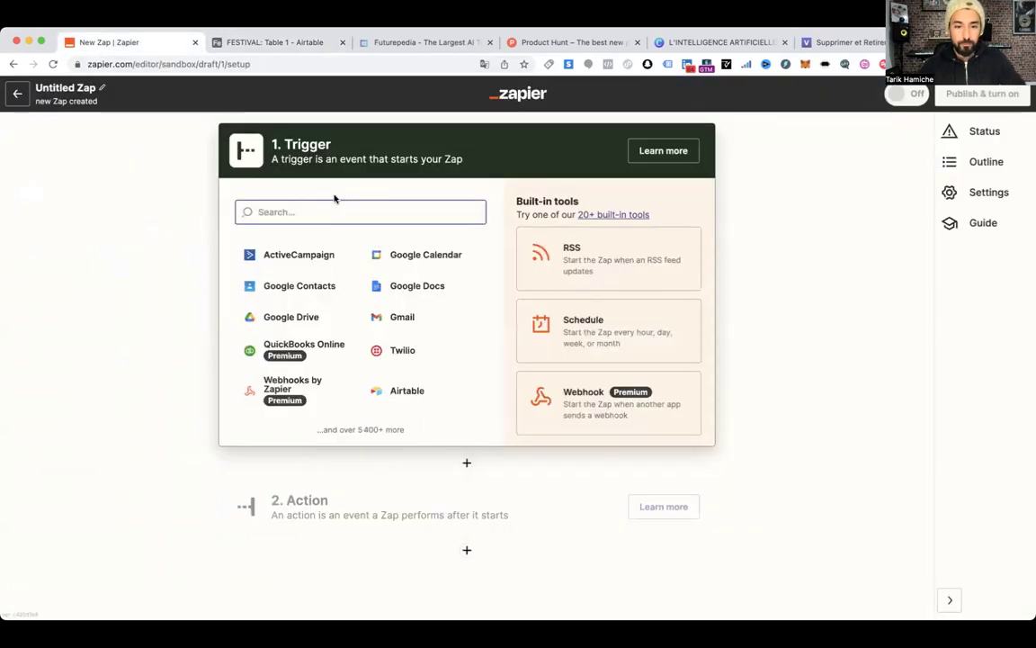
pyautogui.click(395, 397)
# Choose New or Updated Record as the trigger event and continue to the account section
pyautogui.click(338, 297)
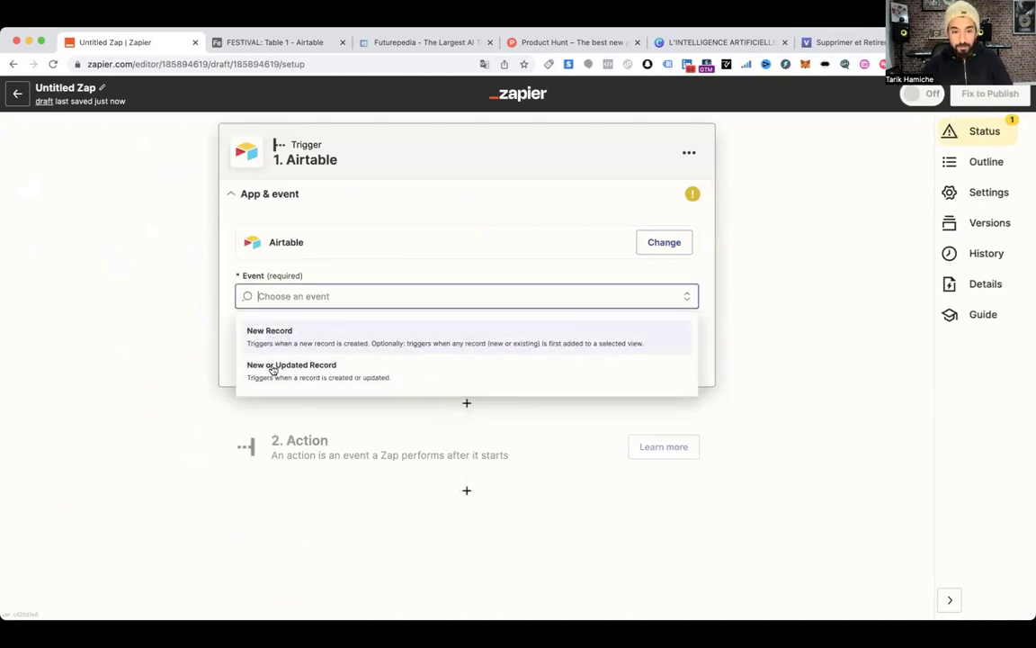
pyautogui.click(268, 42)
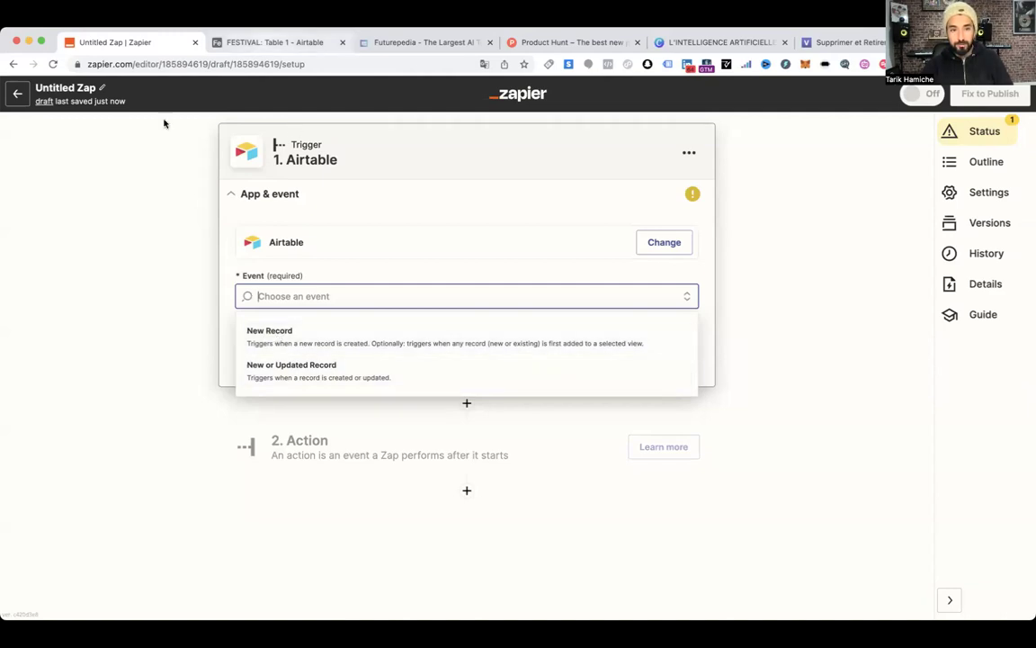
pyautogui.click(137, 44)
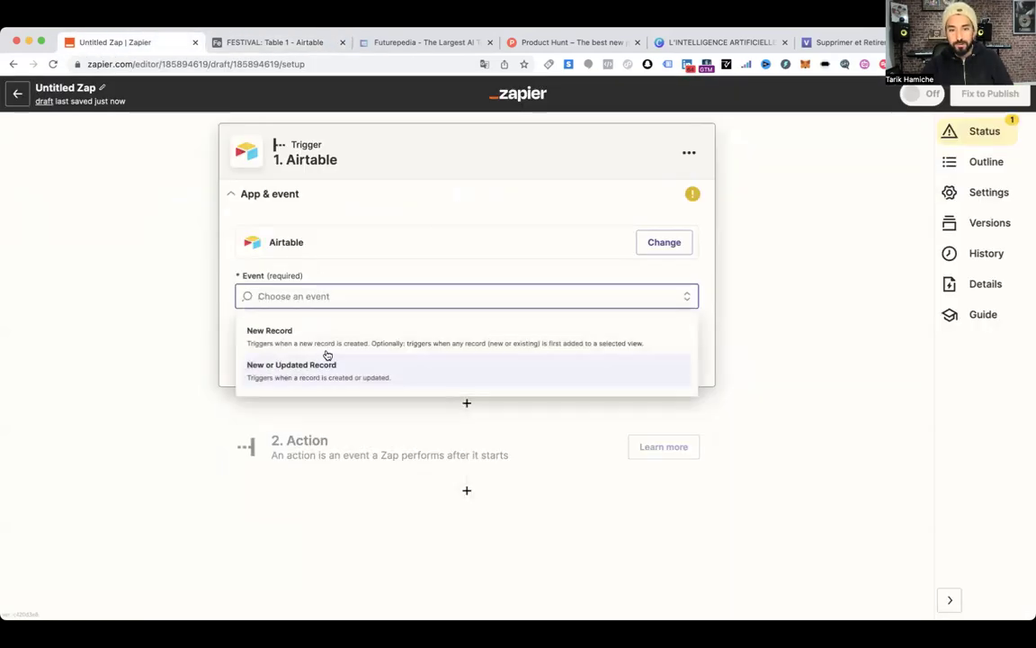
pyautogui.click(296, 41)
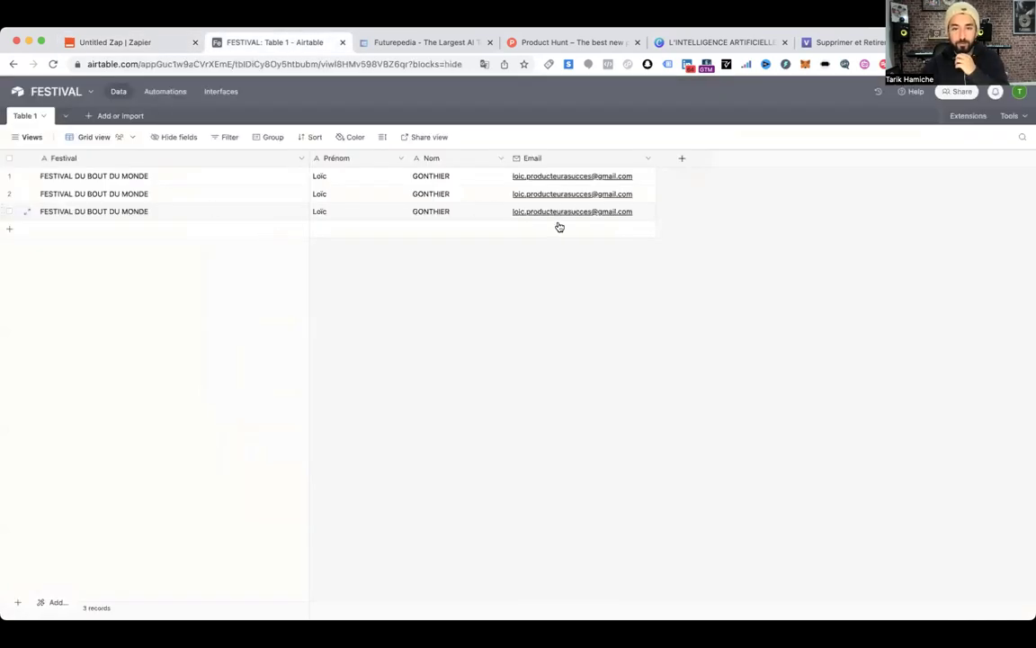
pyautogui.click(136, 41)
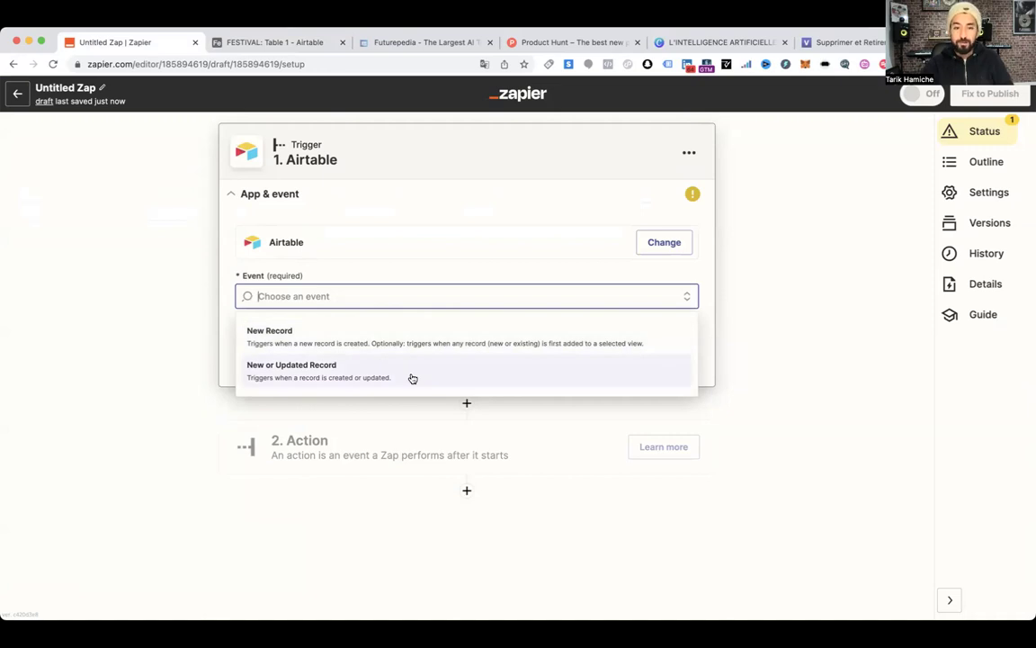
pyautogui.click(357, 377)
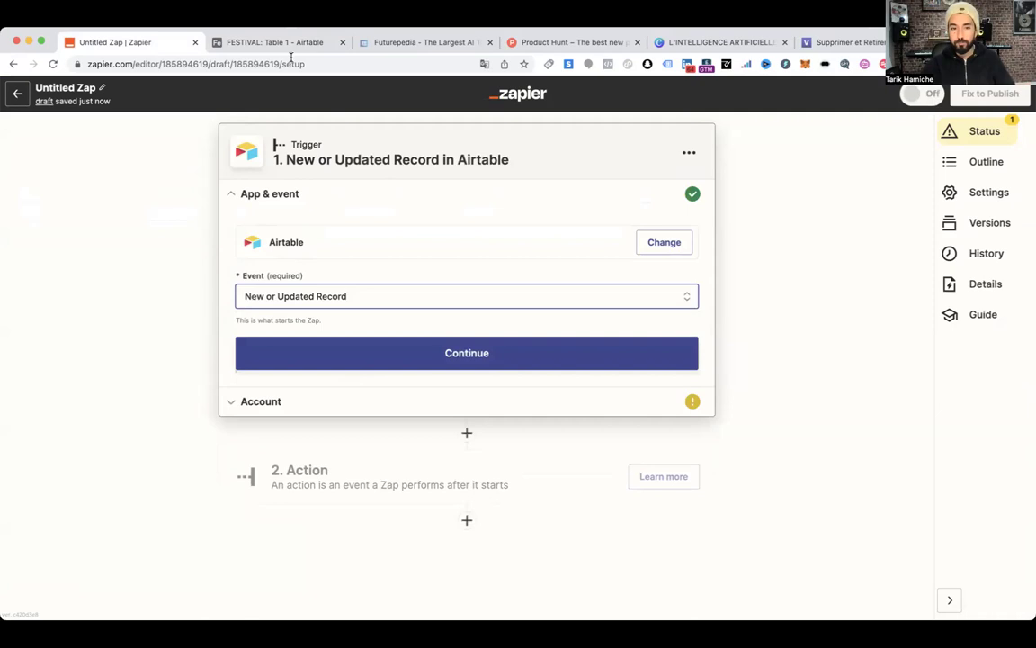
pyautogui.click(461, 357)
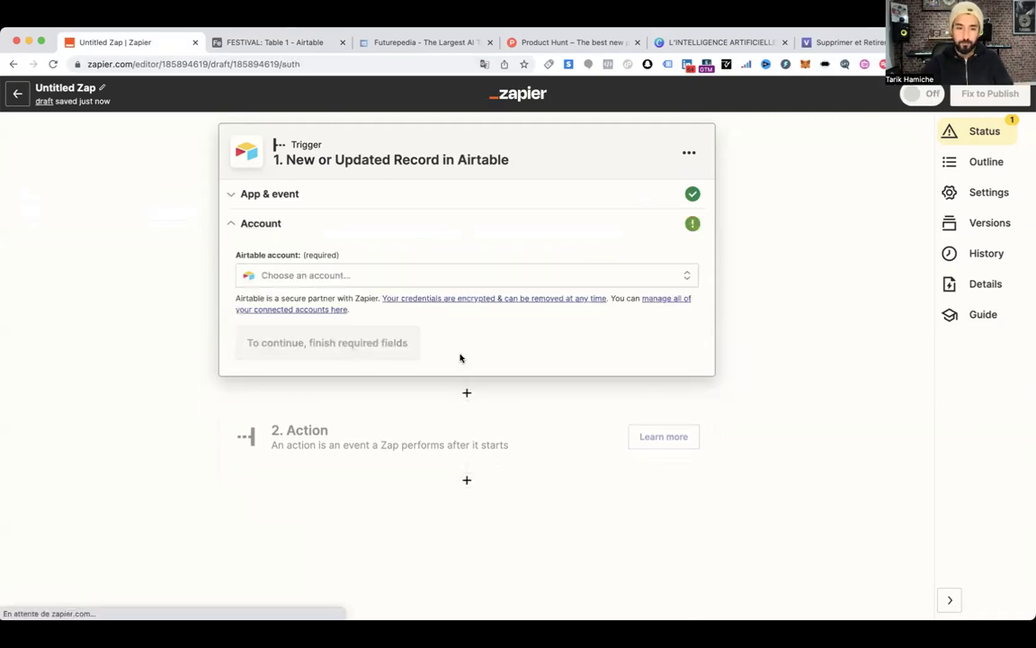
# Connect the Airtable account and pick the FESTIVAL base for the trigger
pyautogui.click(317, 275)
pyautogui.click(291, 403)
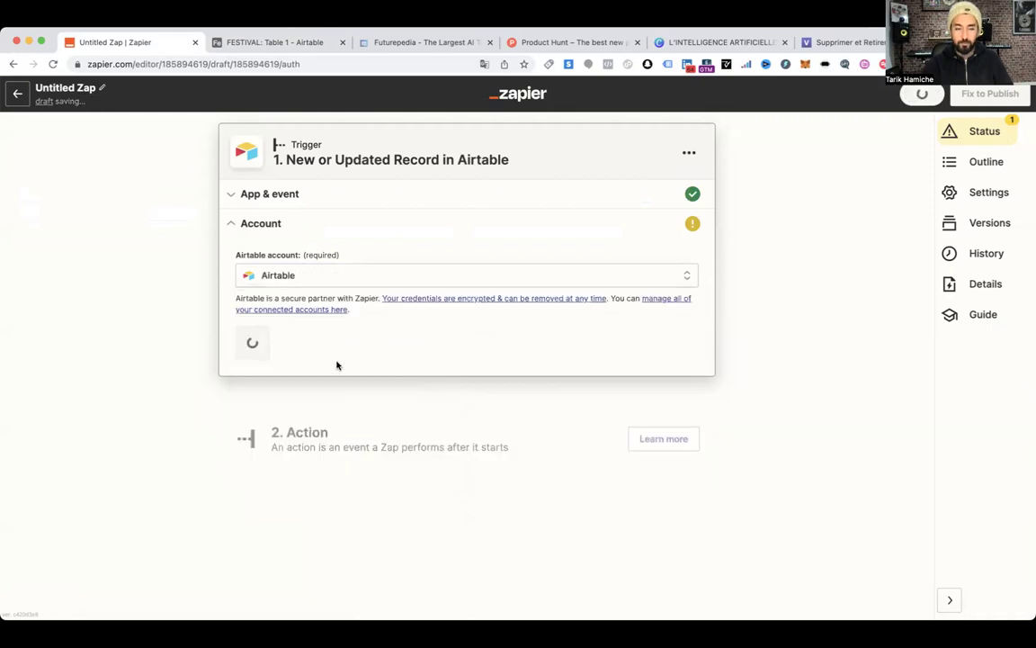
pyautogui.click(290, 351)
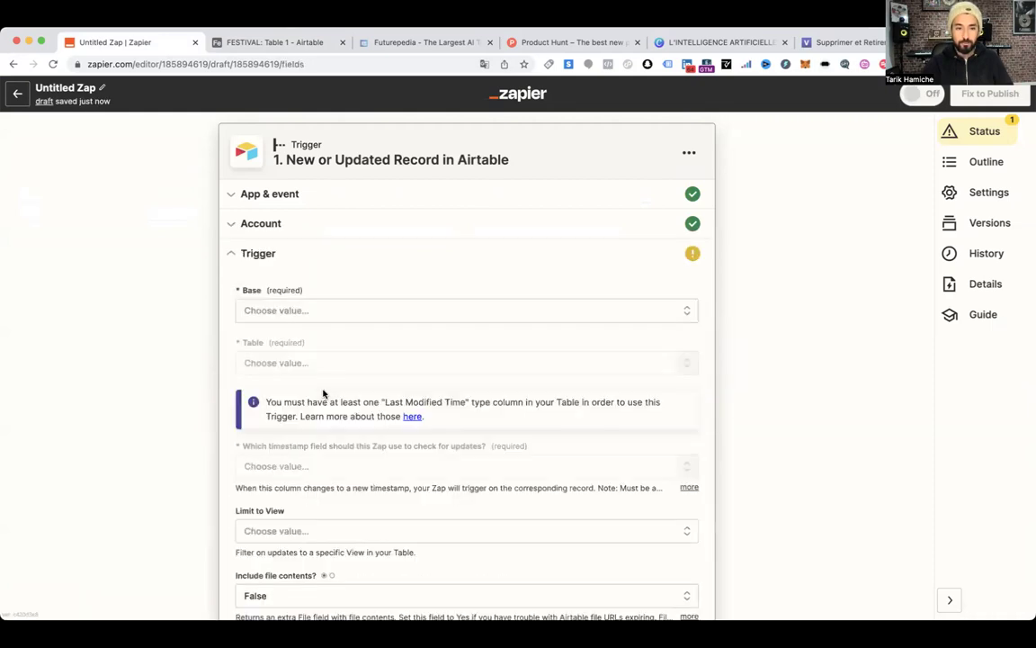
pyautogui.click(303, 313)
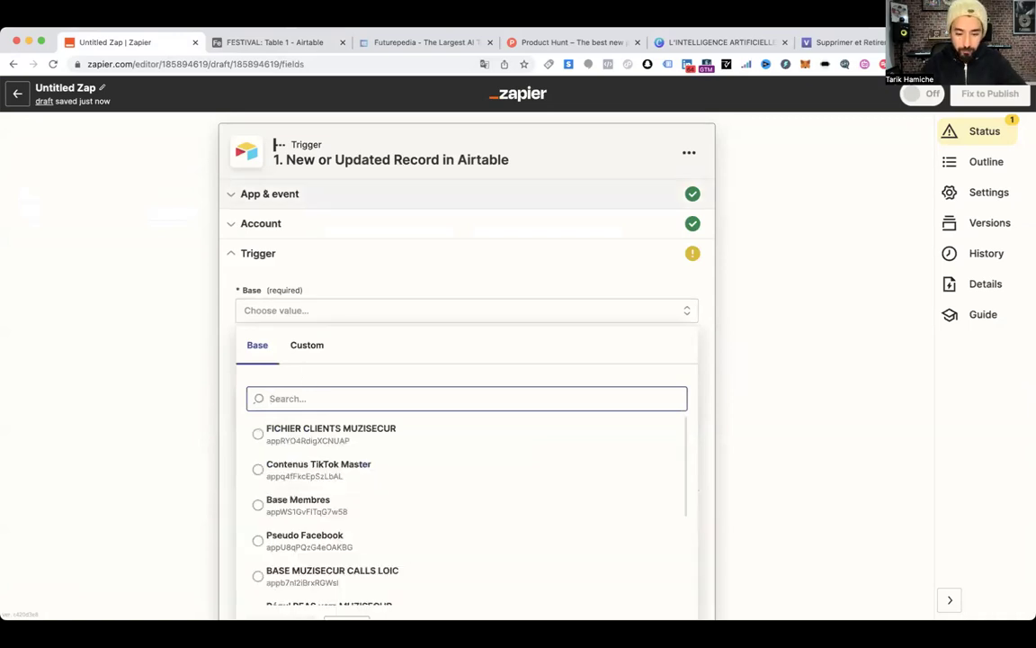
pyautogui.write('FESTI')
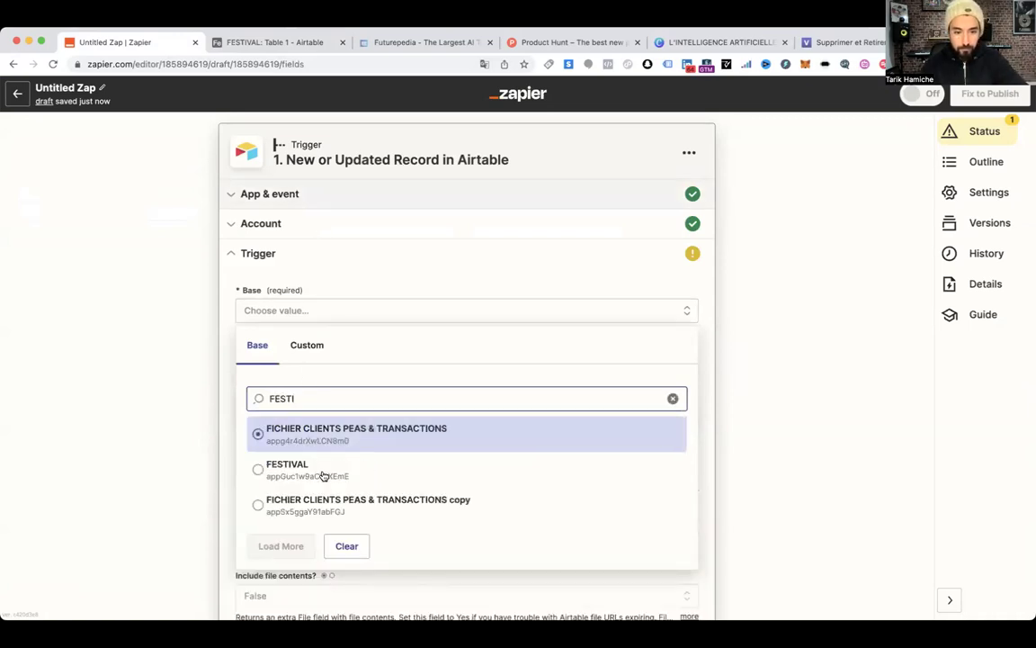
pyautogui.click(323, 475)
# Set the trigger table to Table 1, check the empty timestamp field list, and return to Airtable
pyautogui.scroll(-1, 299, 351)
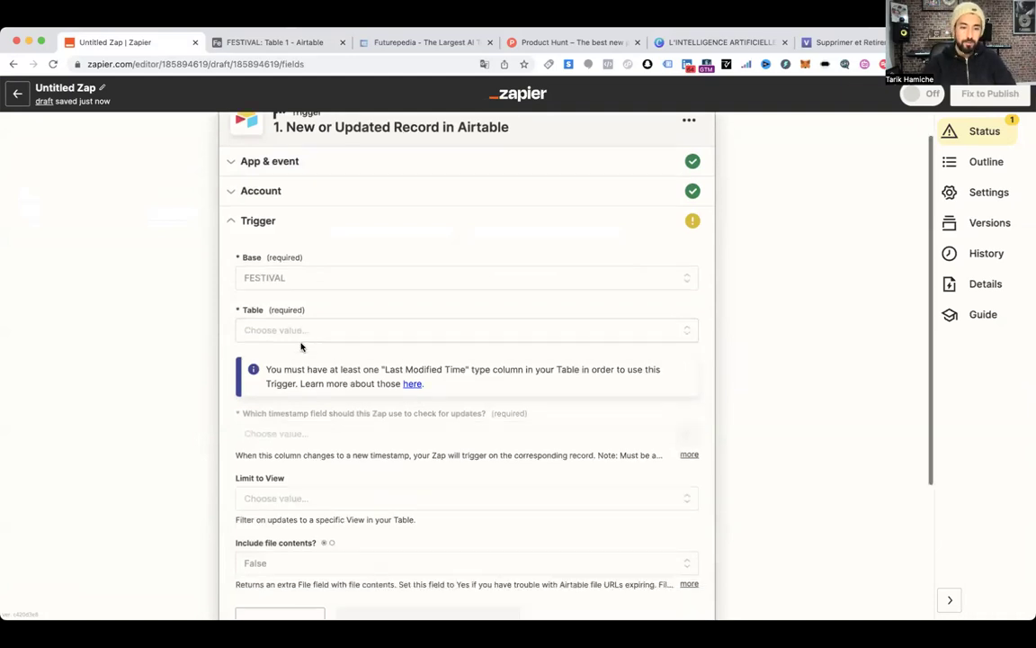
pyautogui.scroll(-2, 294, 275)
pyautogui.click(294, 276)
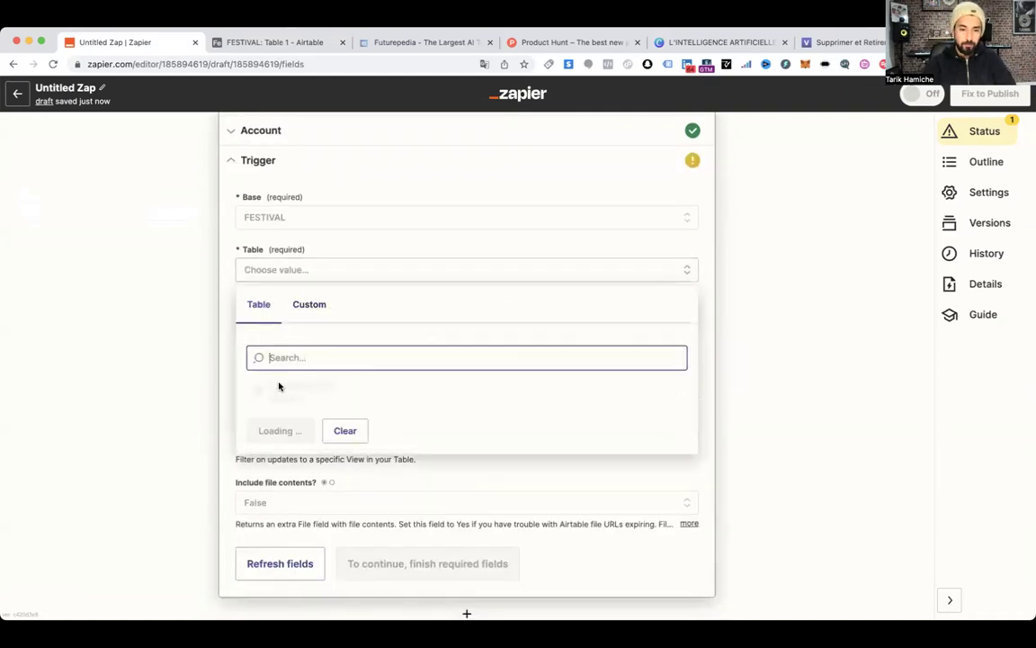
pyautogui.click(269, 397)
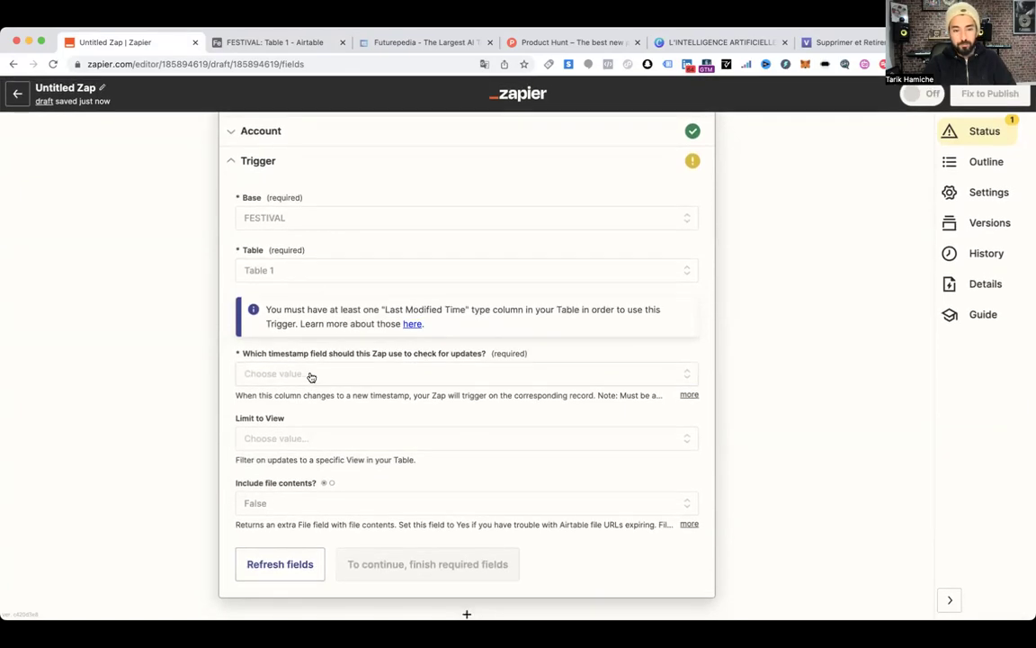
pyautogui.click(312, 375)
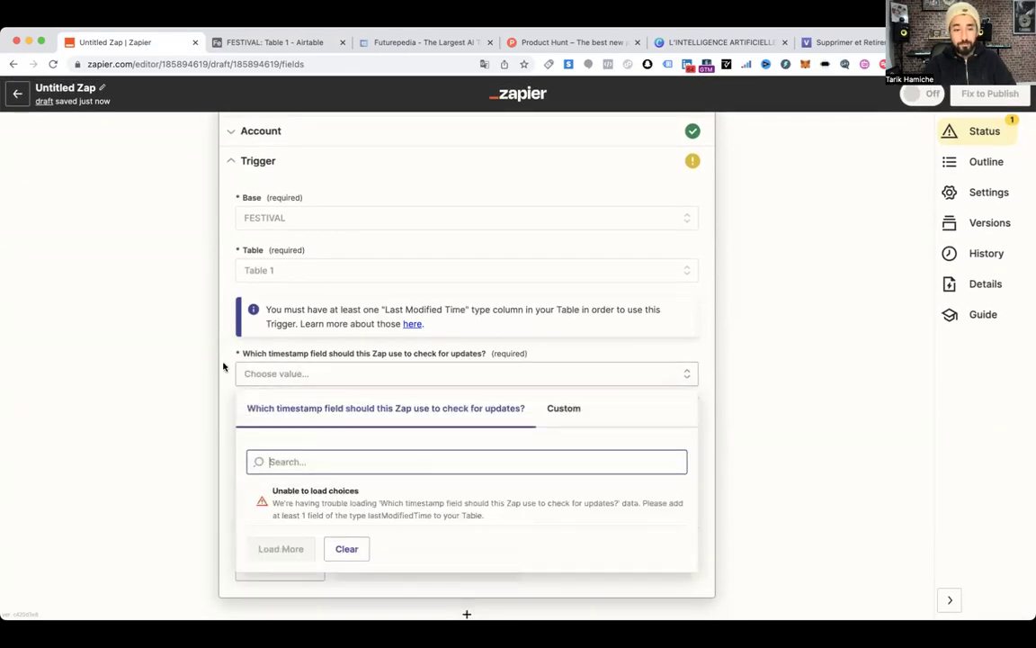
pyautogui.click(206, 327)
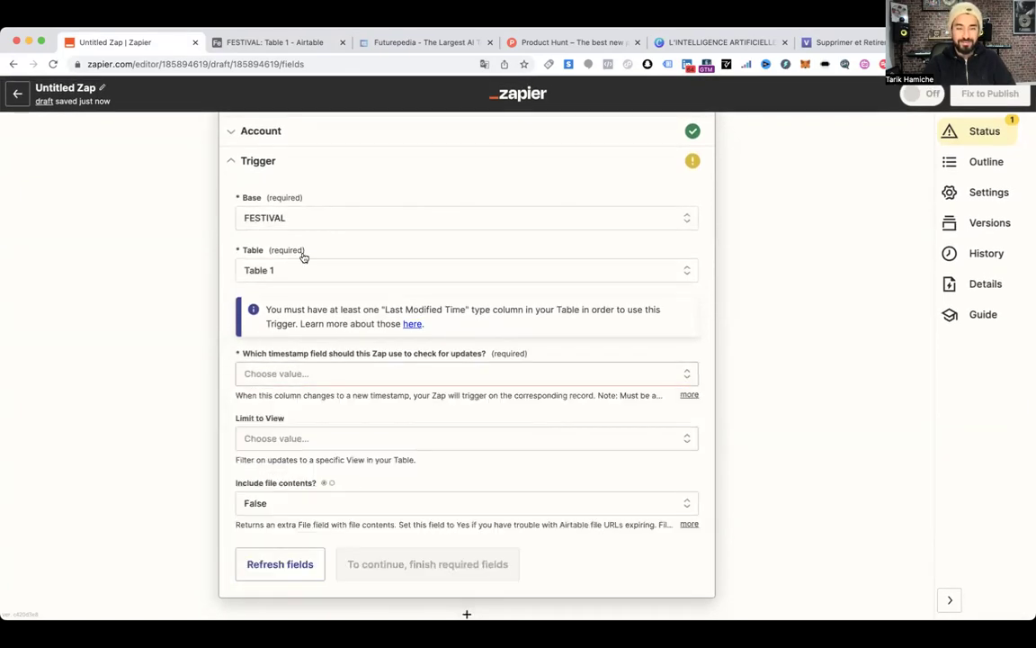
pyautogui.click(287, 43)
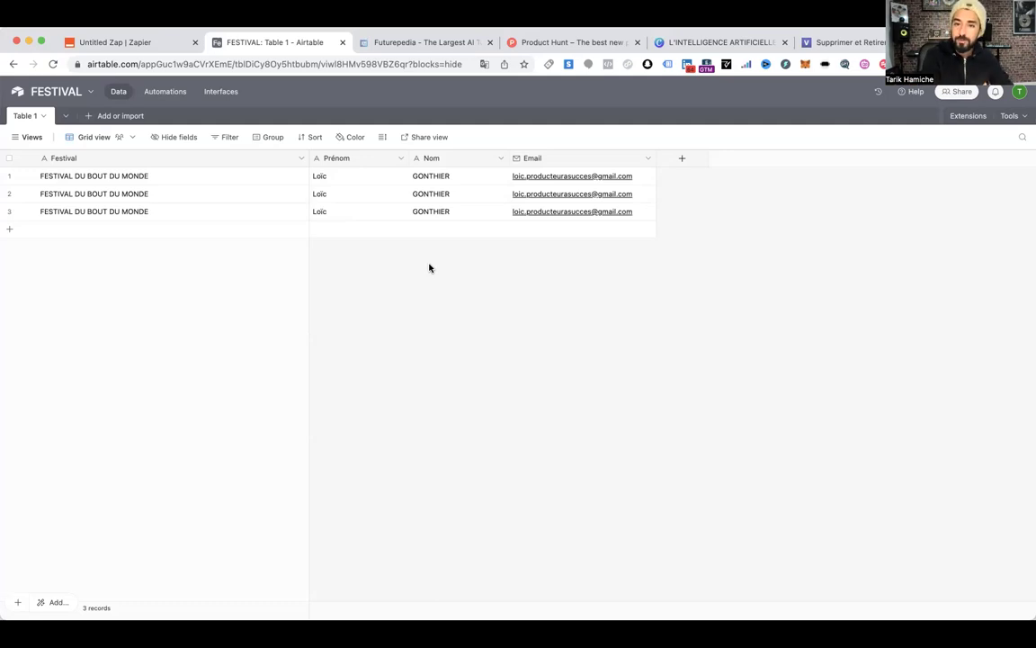
# Create a Last Modified time field tracking all editable fields in Table 1
pyautogui.click(683, 160)
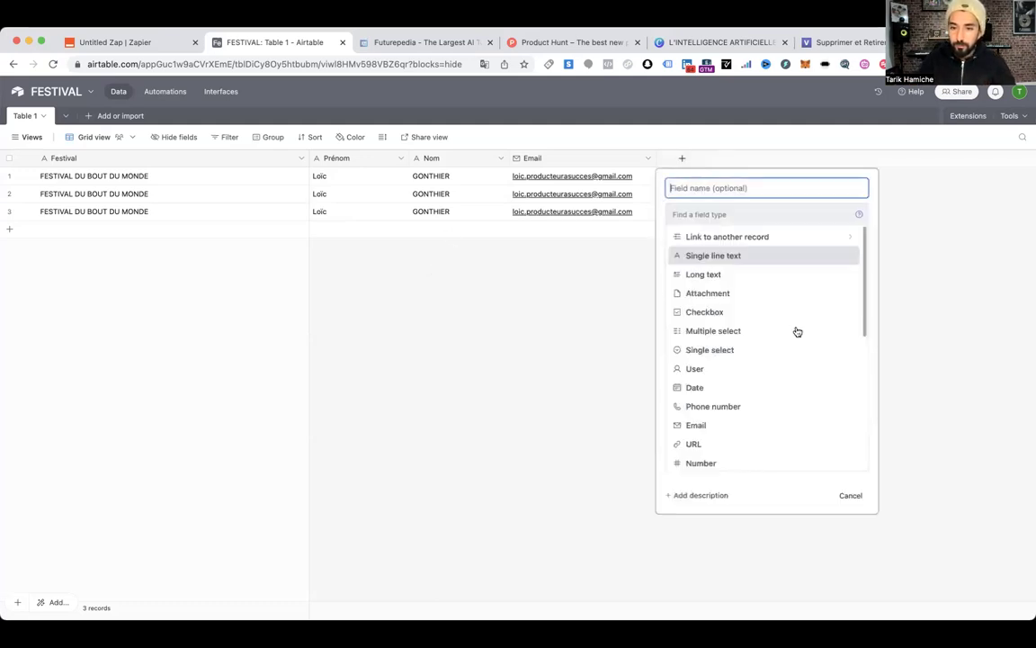
pyautogui.scroll(-3, 776, 353)
pyautogui.scroll(-5, 742, 371)
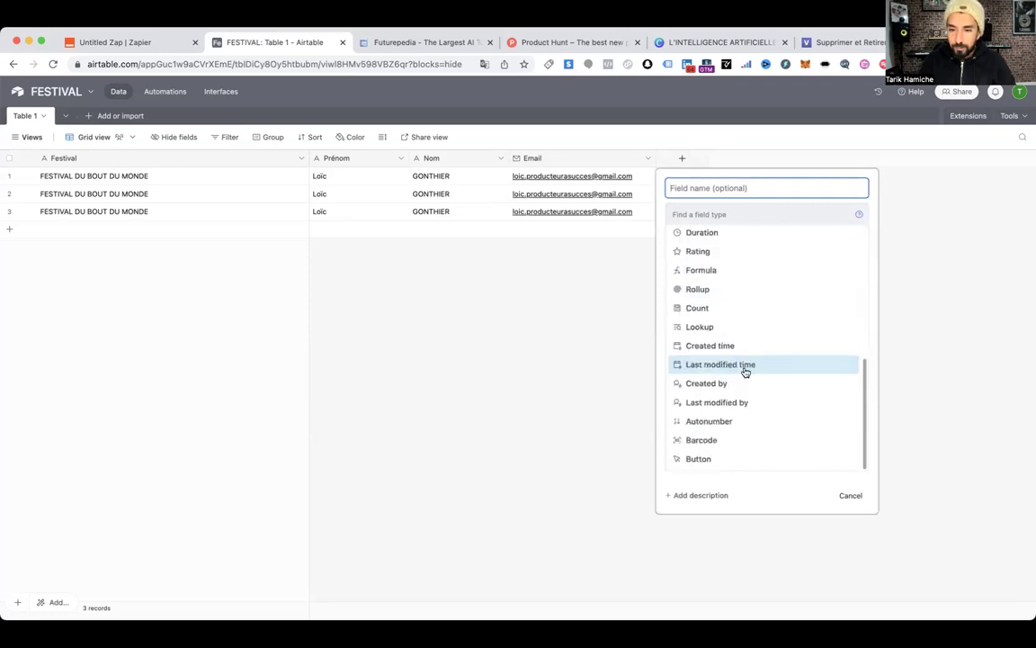
pyautogui.scroll(1, 746, 340)
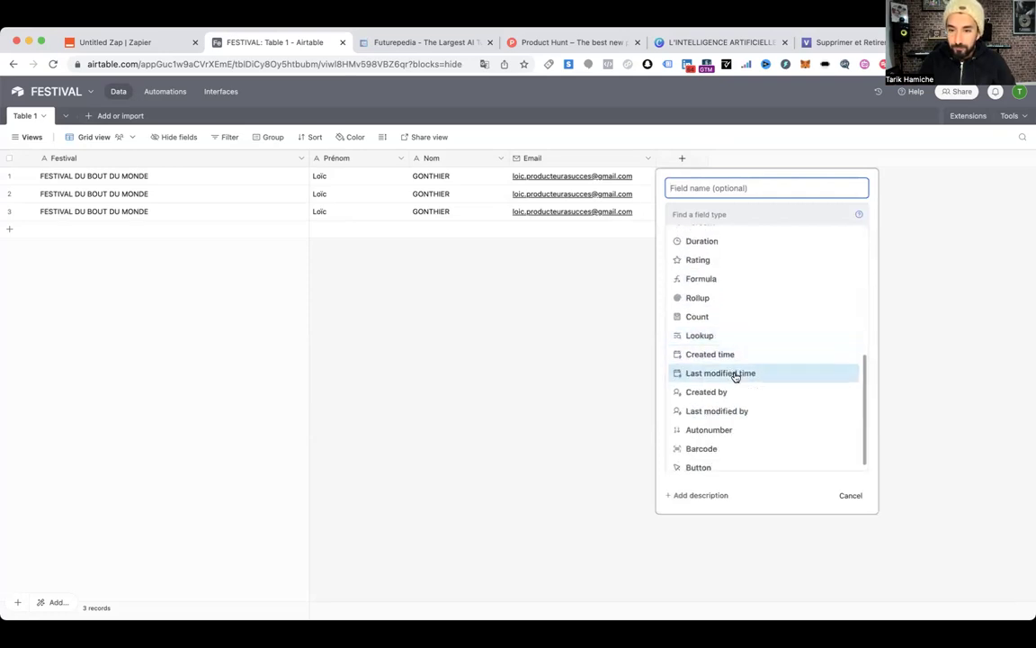
pyautogui.click(738, 374)
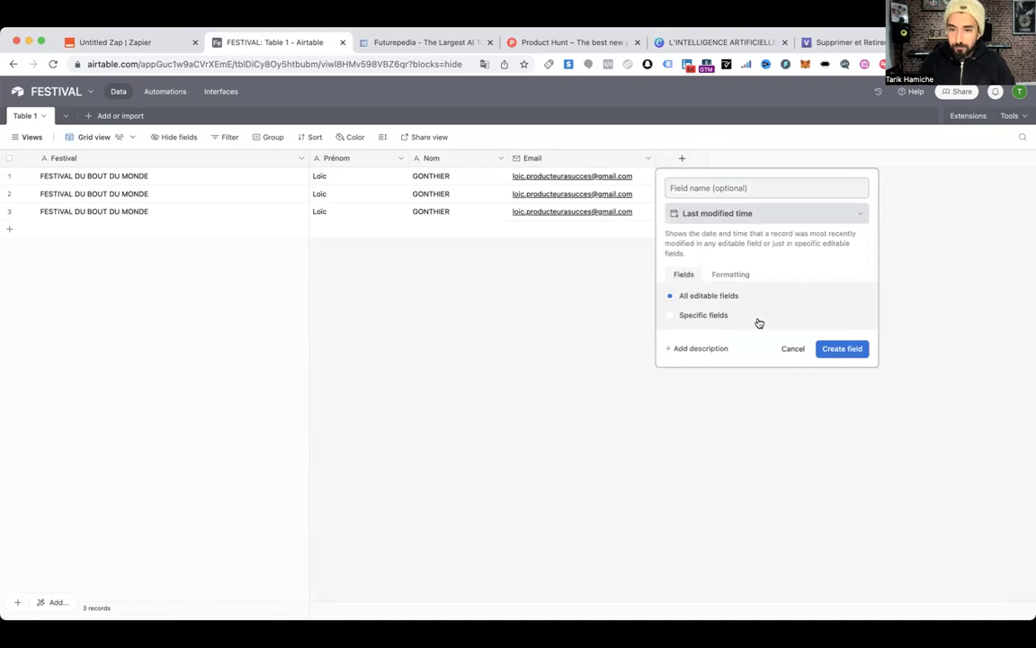
pyautogui.click(714, 325)
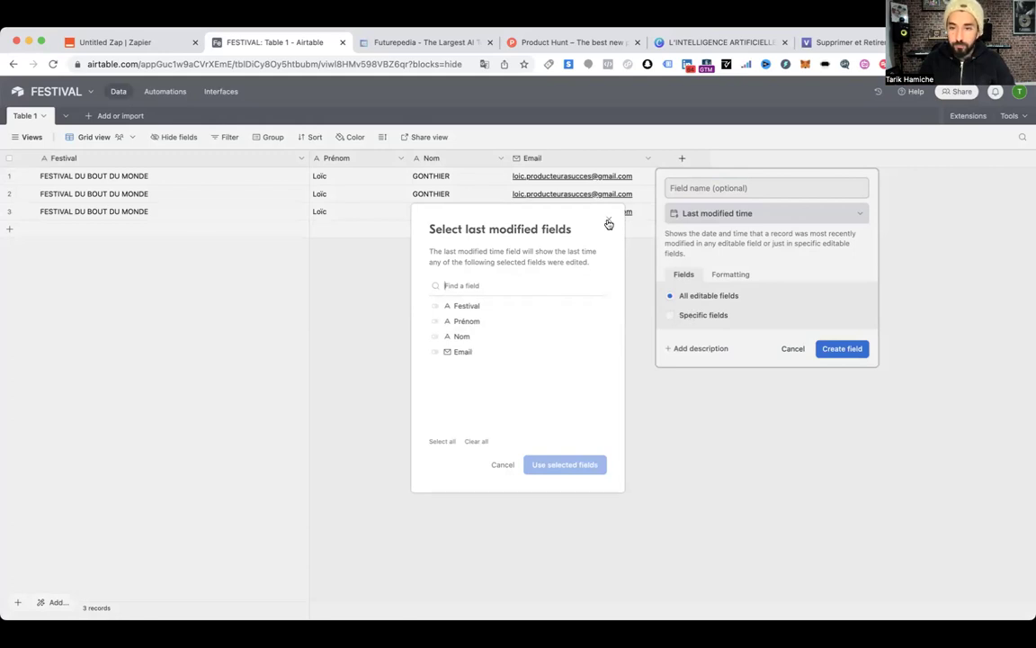
pyautogui.click(688, 296)
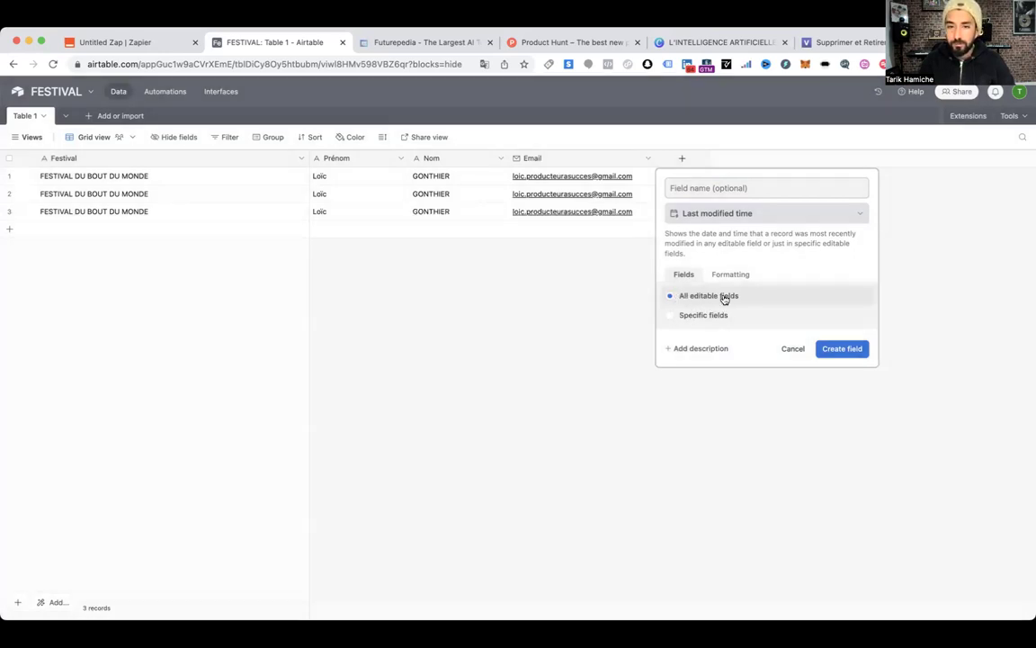
pyautogui.click(843, 351)
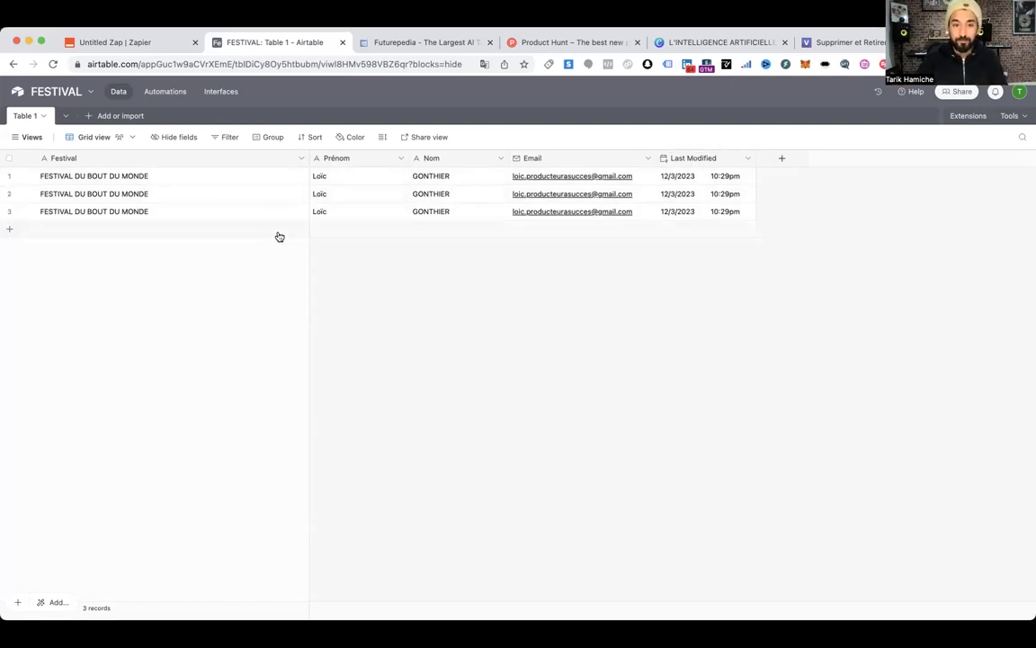
# Add a FESTIVAL XY record with the contact's first name, last name and email address
pyautogui.click(117, 229)
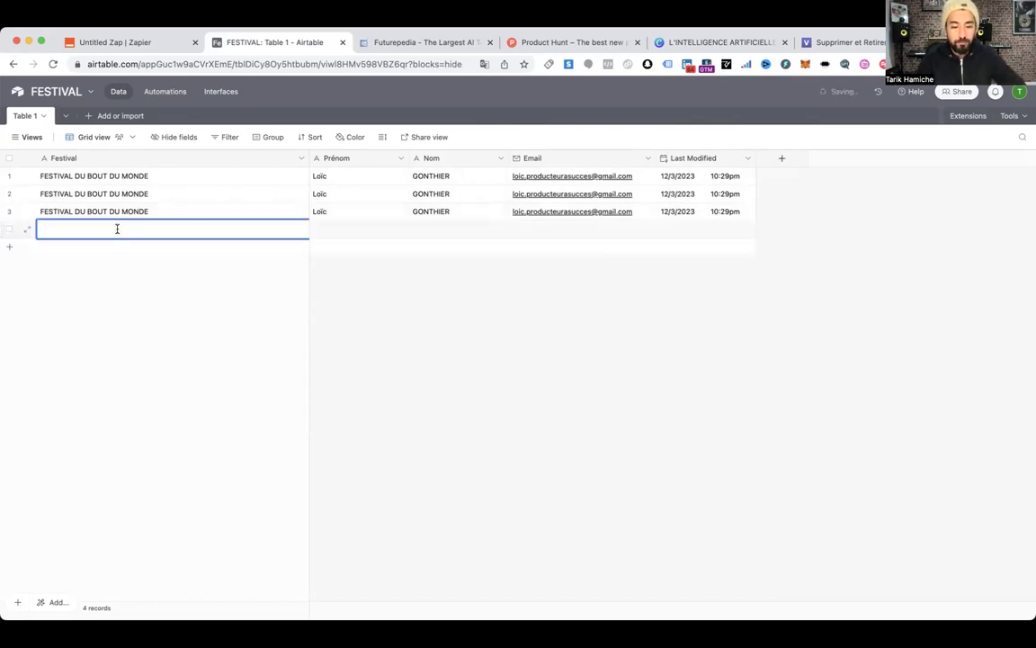
pyautogui.write('FESTIVAL X')
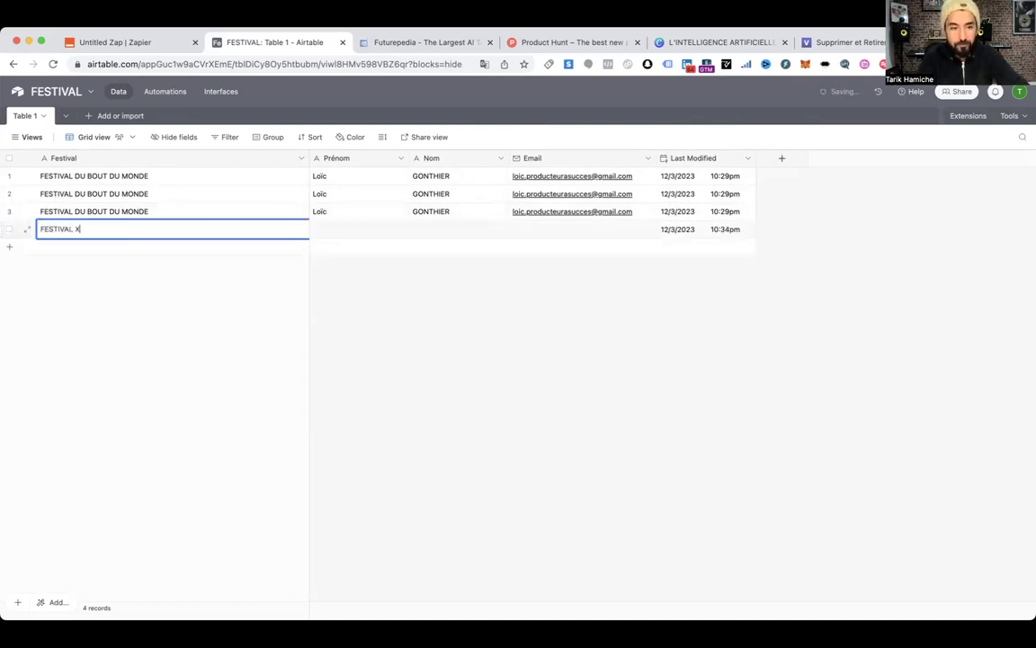
pyautogui.write('Y')
pyautogui.press('Tab')
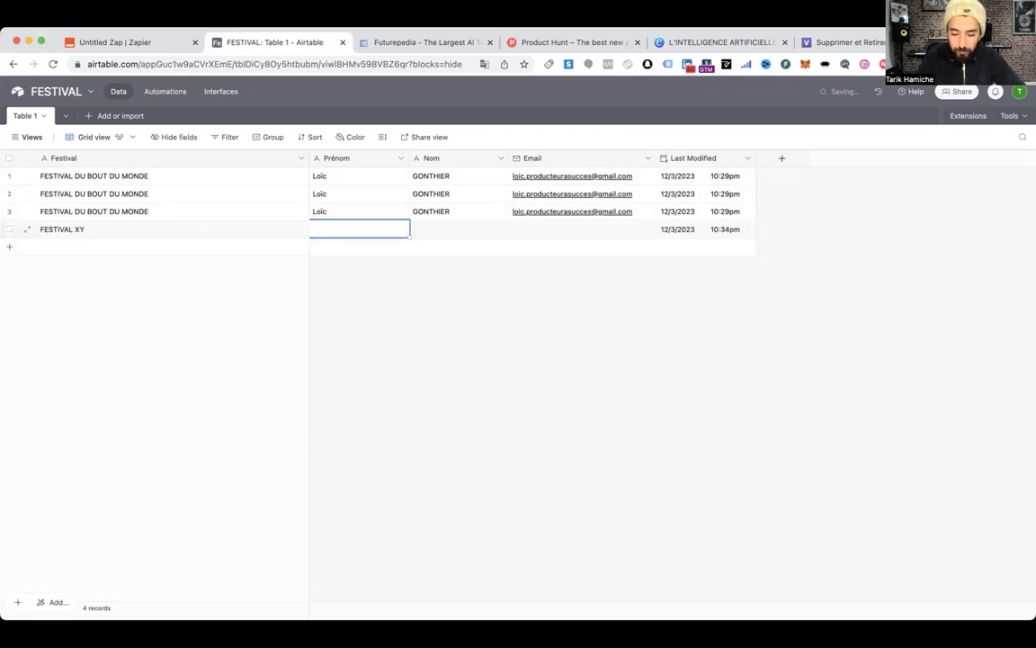
pyautogui.press('Tab')
pyautogui.press('Tab')
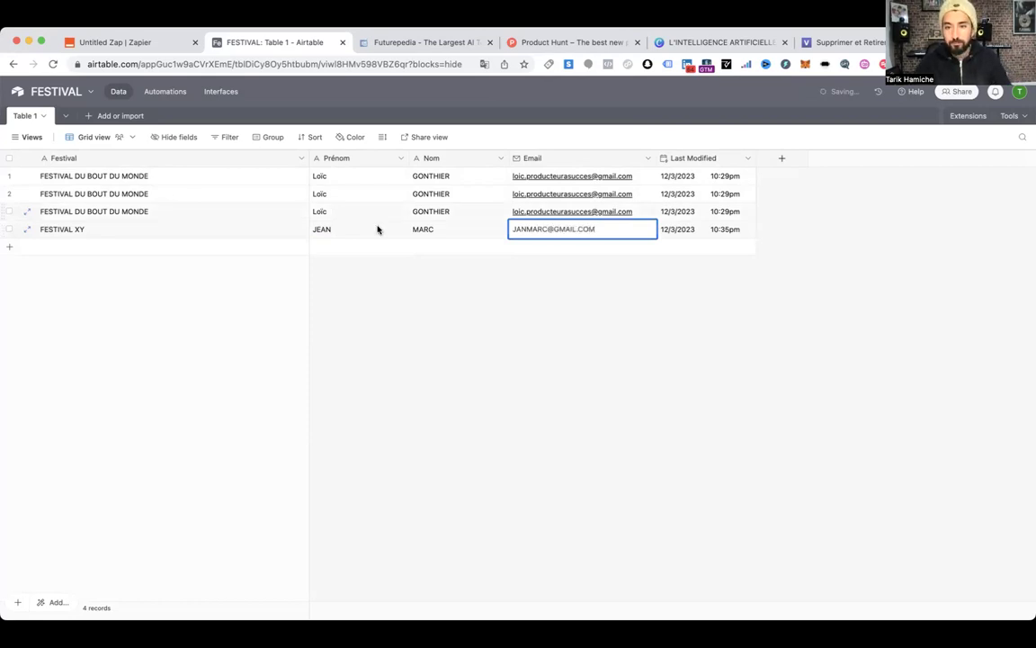
pyautogui.click(730, 231)
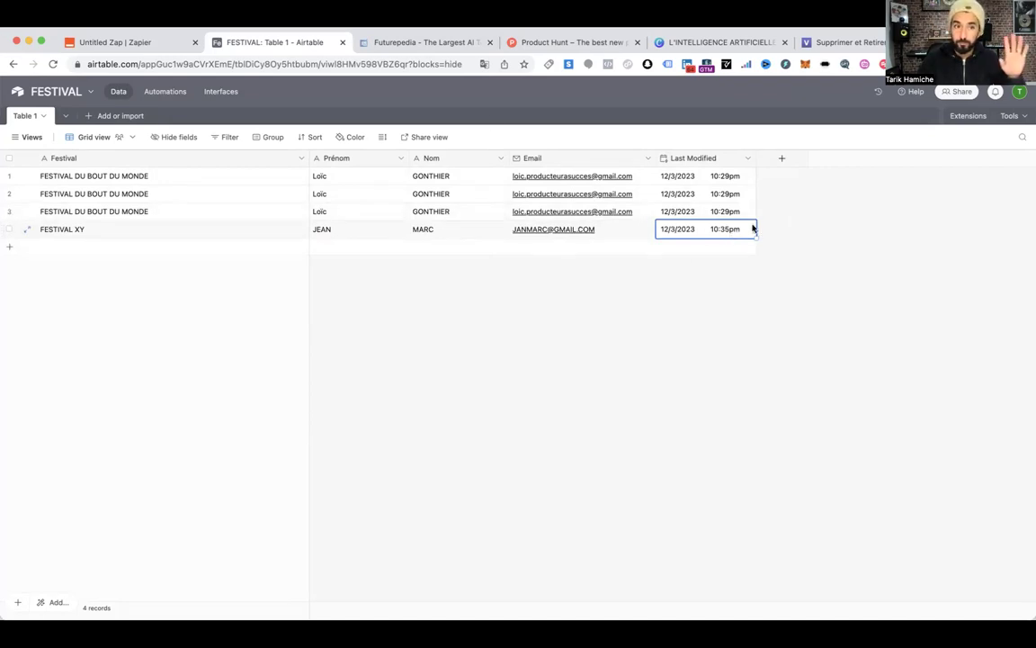
# Refresh the trigger's Airtable fields and set its timestamp field to Last Modified
pyautogui.click(134, 41)
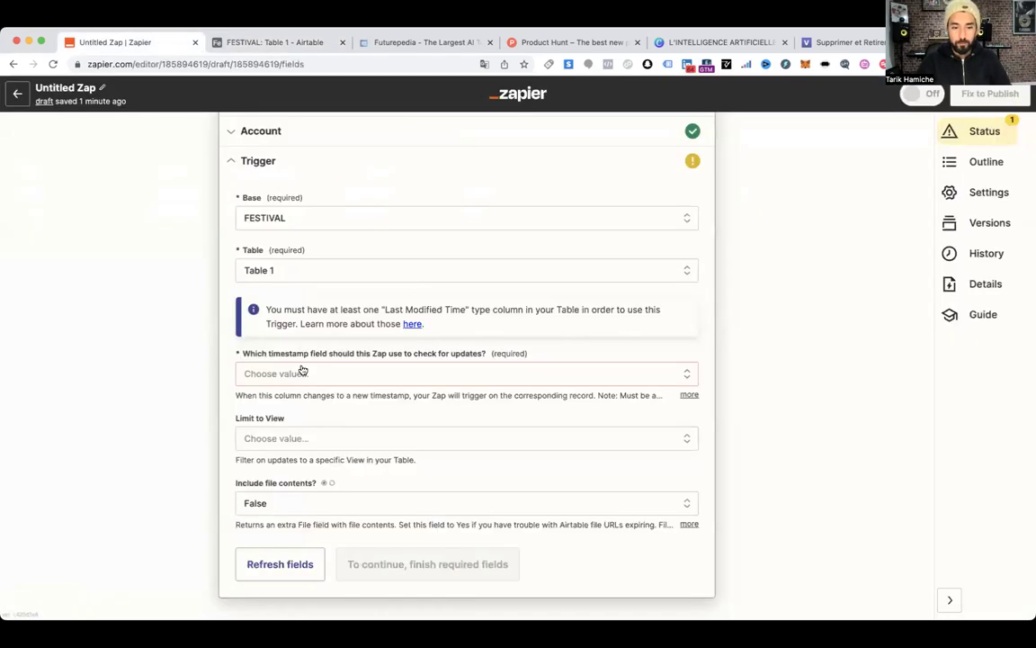
pyautogui.scroll(-2, 299, 372)
pyautogui.scroll(-2, 290, 439)
pyautogui.click(313, 423)
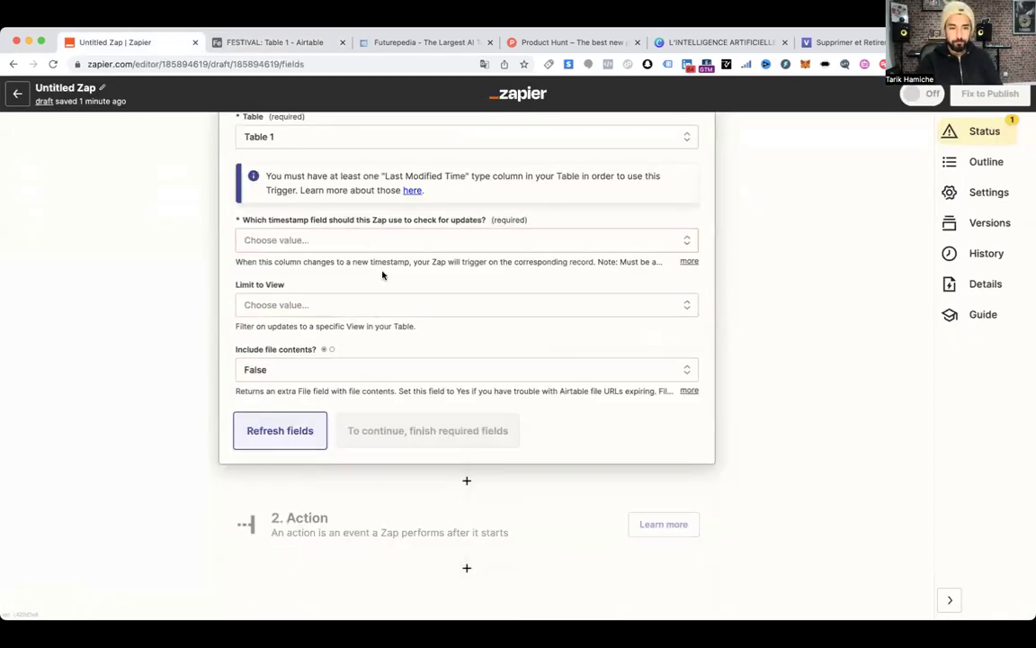
pyautogui.click(289, 240)
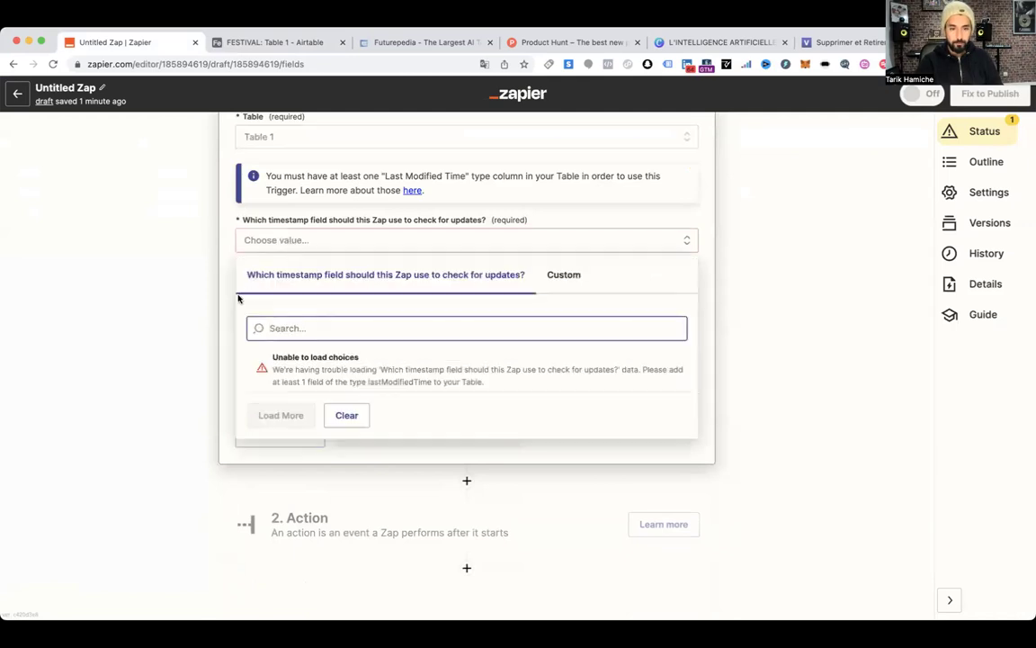
pyautogui.click(271, 431)
pyautogui.click(271, 432)
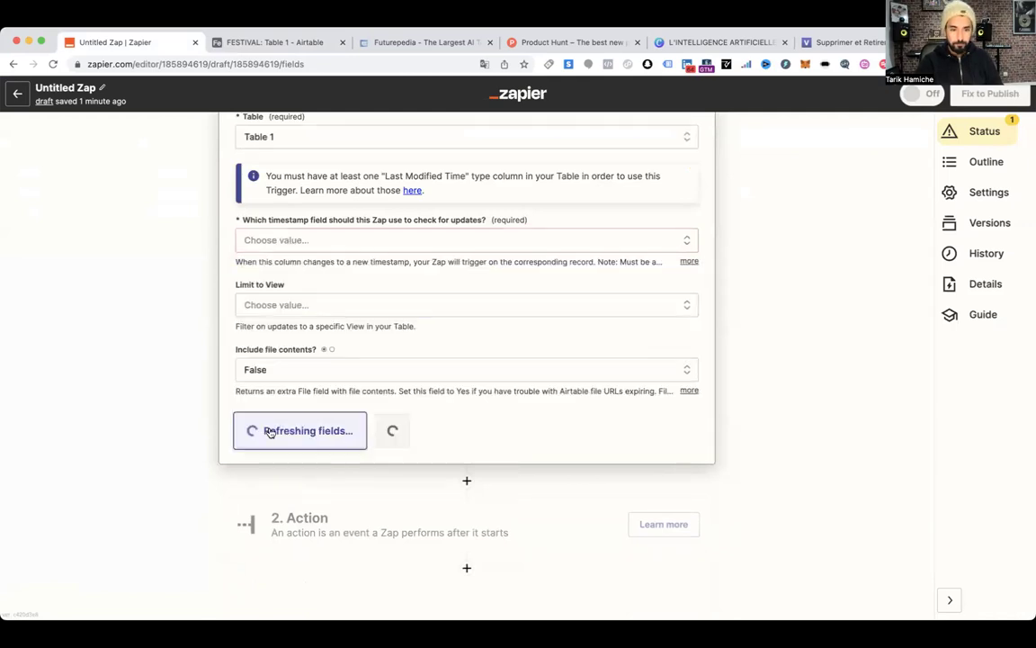
pyautogui.click(286, 242)
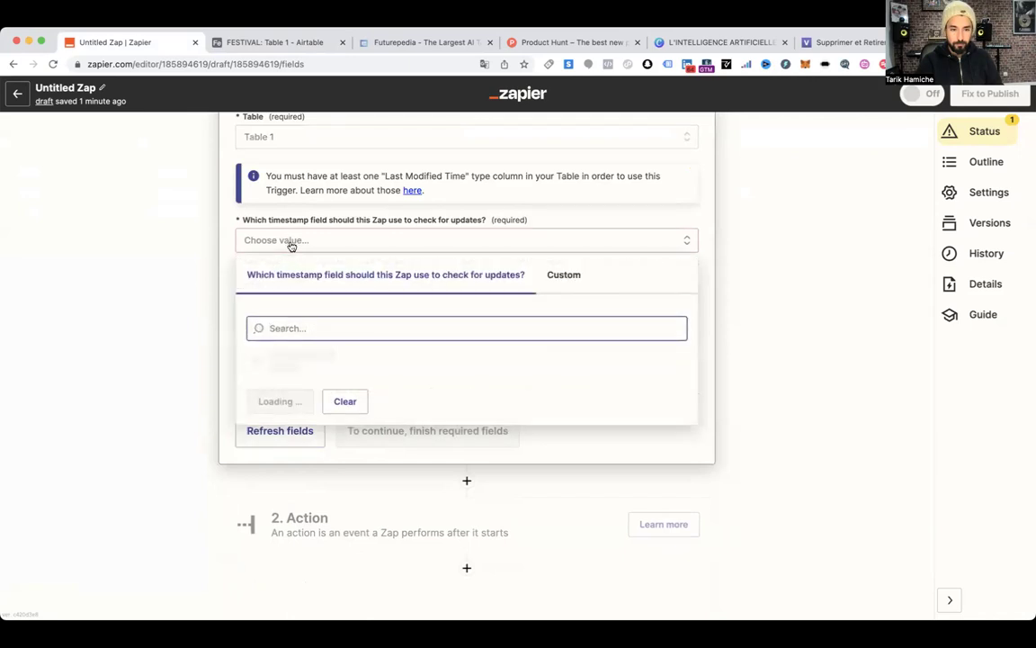
pyautogui.click(292, 367)
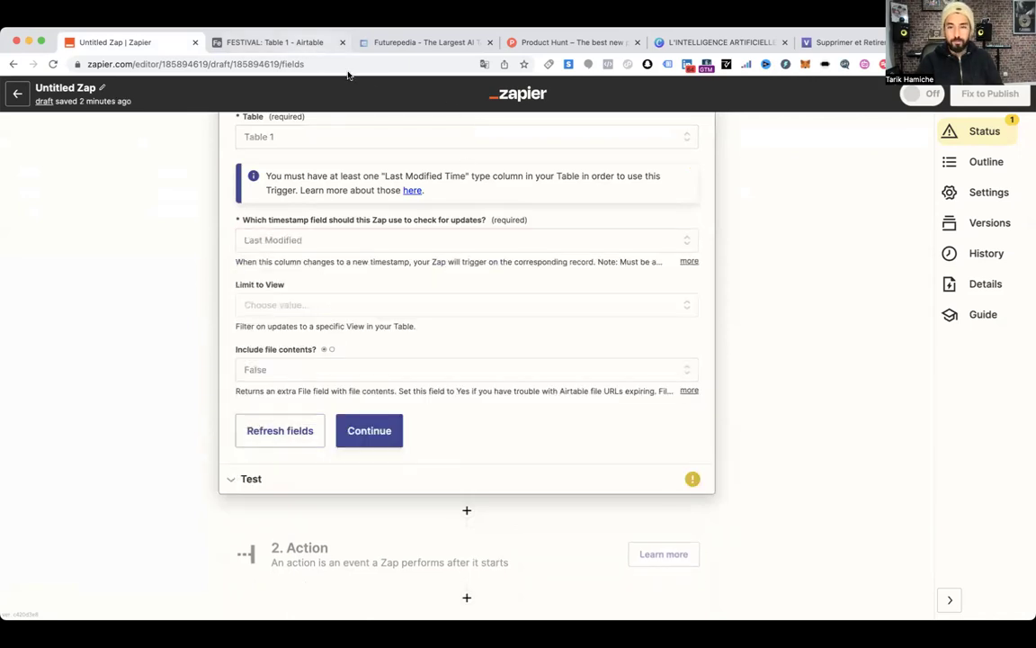
pyautogui.click(274, 43)
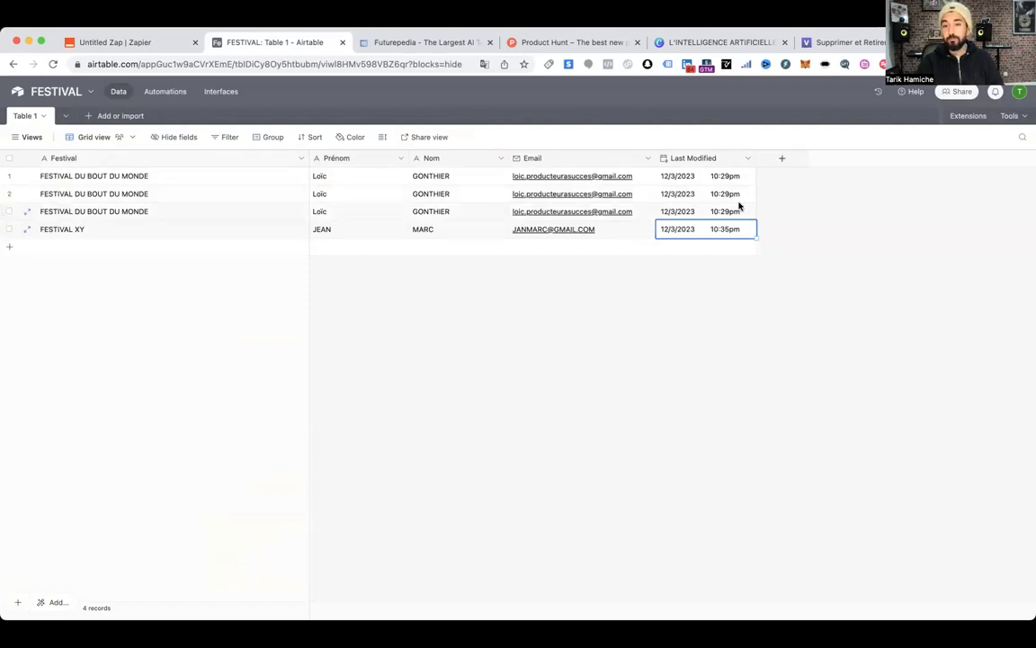
# Create a checkbox field in the FESTIVAL table and rename it ENVOI MAIL OK
pyautogui.click(782, 159)
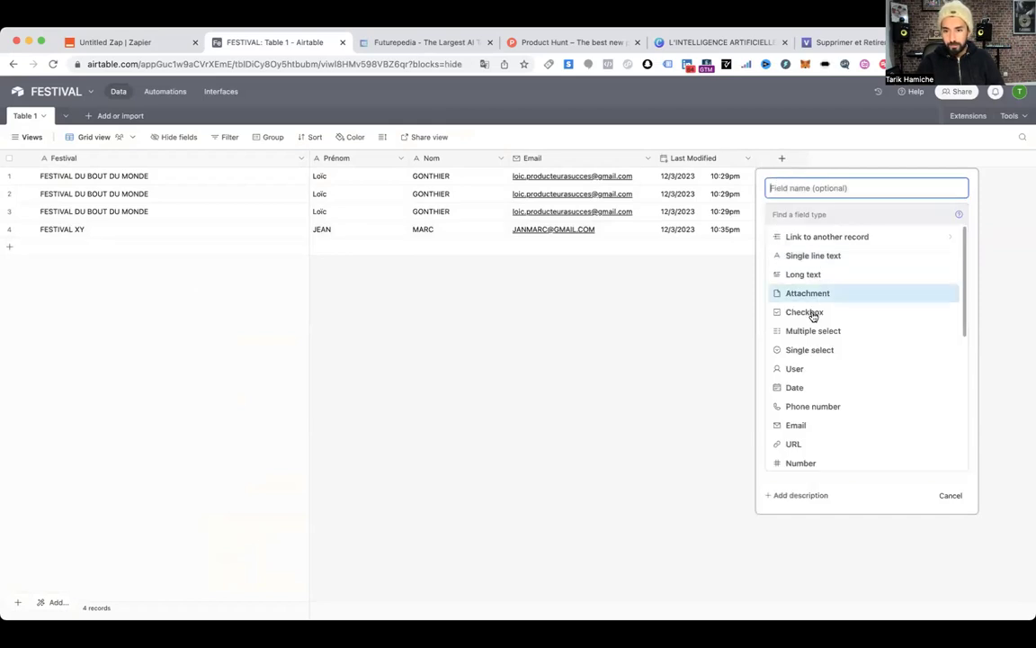
pyautogui.click(809, 313)
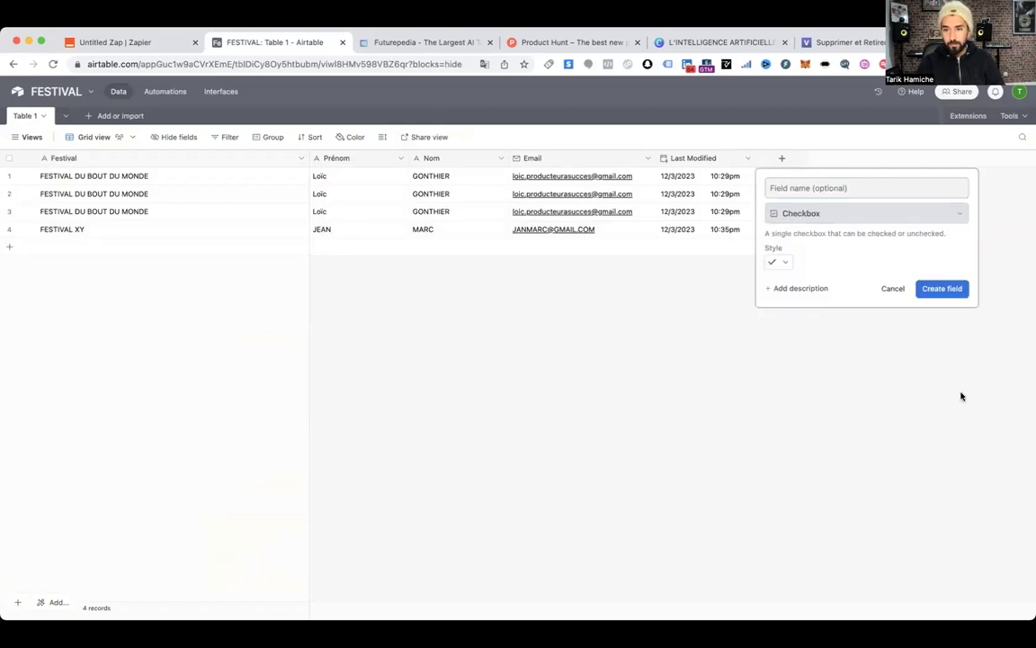
pyautogui.click(942, 290)
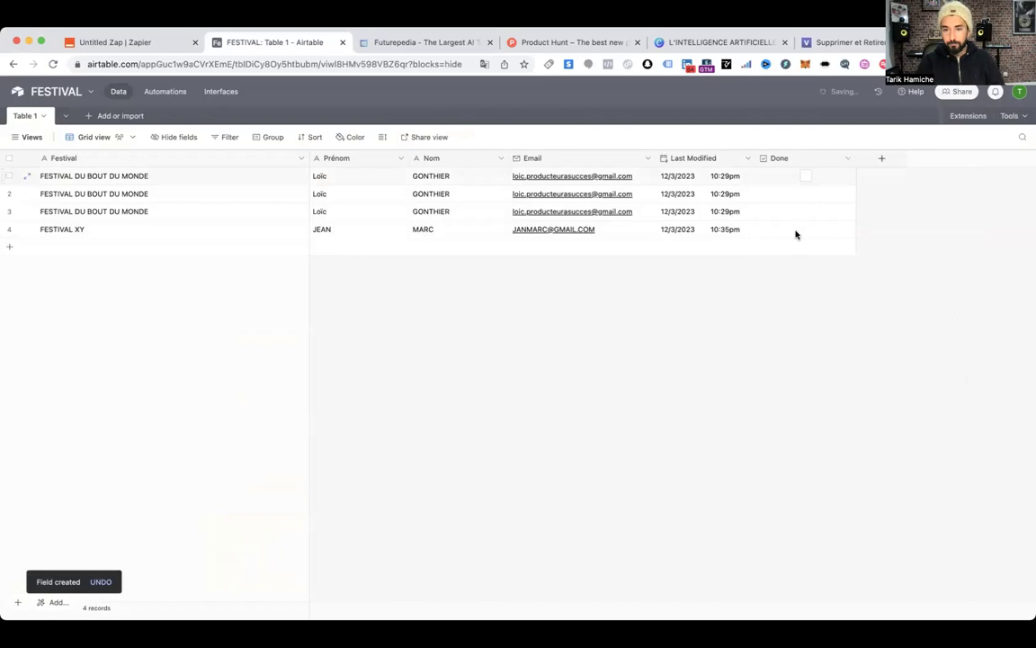
pyautogui.doubleClick(787, 160)
pyautogui.write('ENVOI MAIL OK')
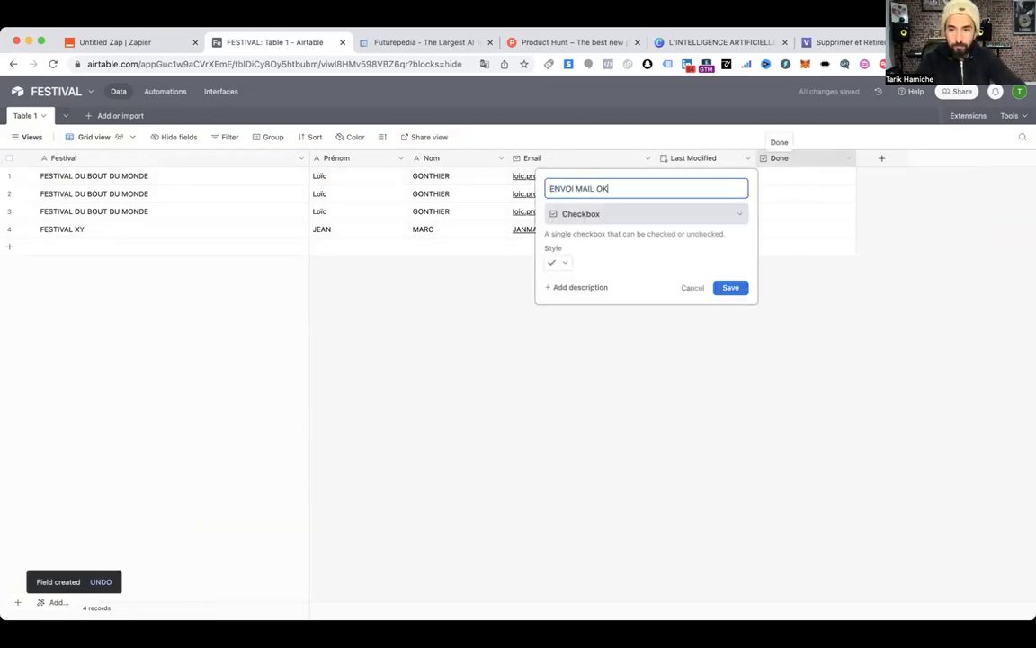
pyautogui.press('Return')
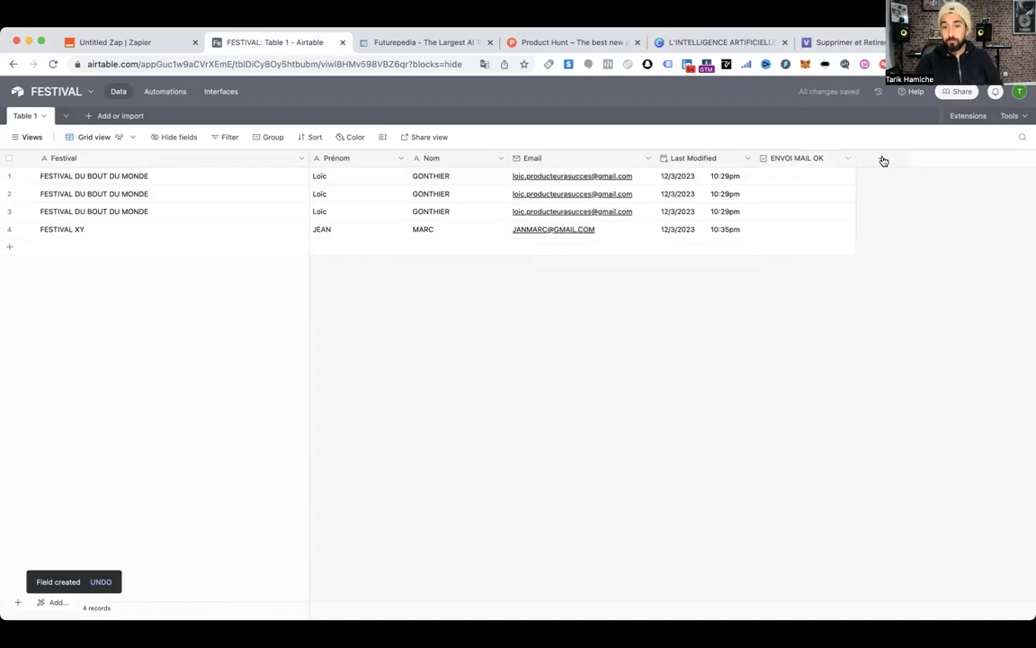
pyautogui.click(883, 159)
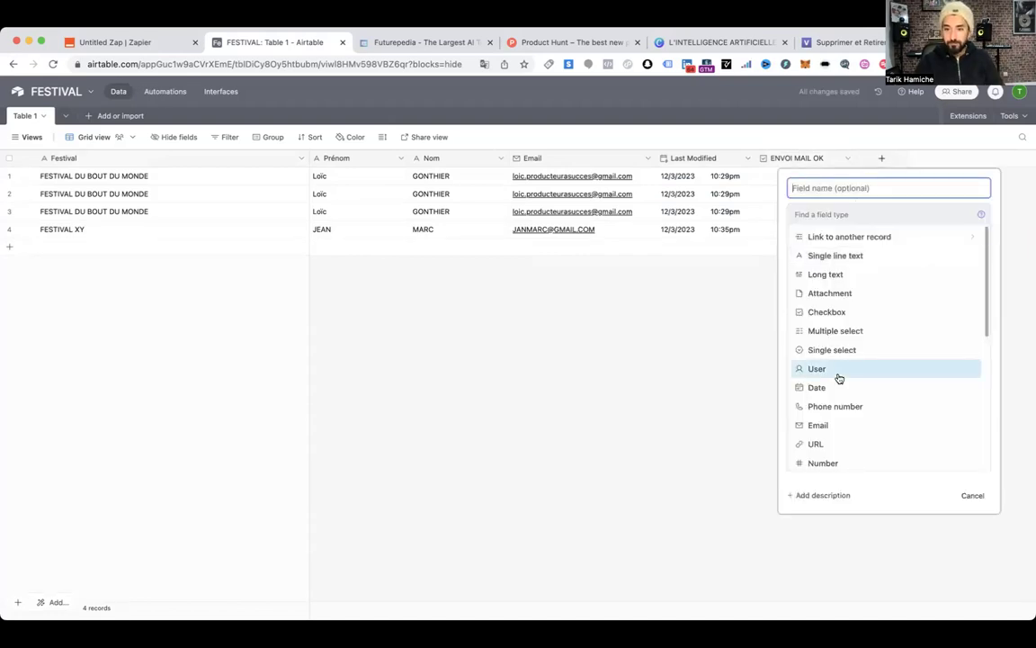
# Create a Last Modified 2 field tracking only ENVOI MAIL OK, then tick row 2's checkbox
pyautogui.scroll(-3, 838, 378)
pyautogui.scroll(-4, 838, 378)
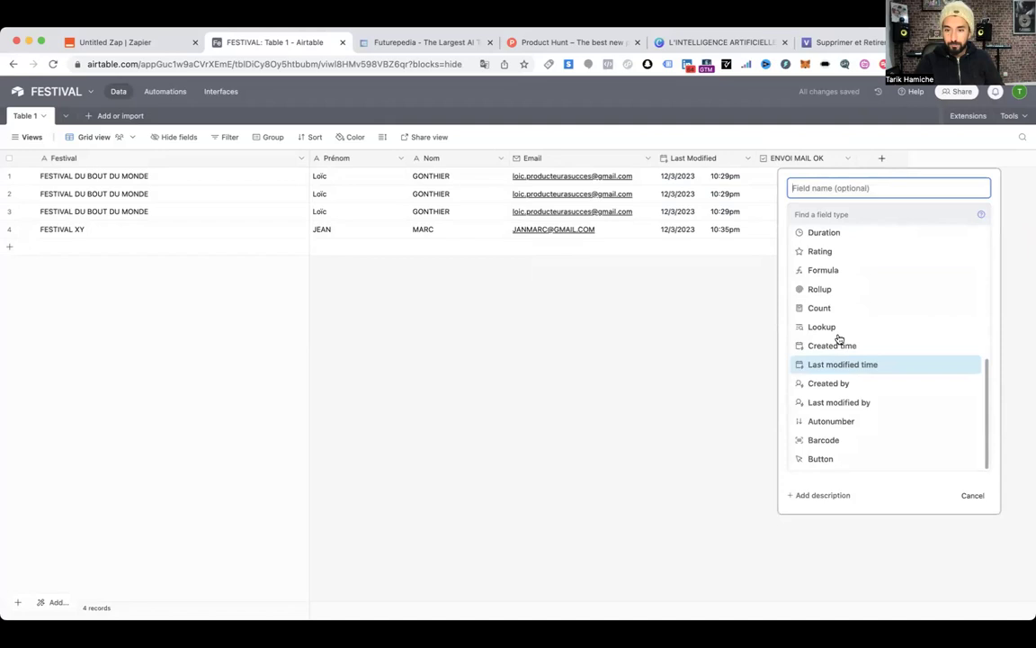
pyautogui.click(838, 364)
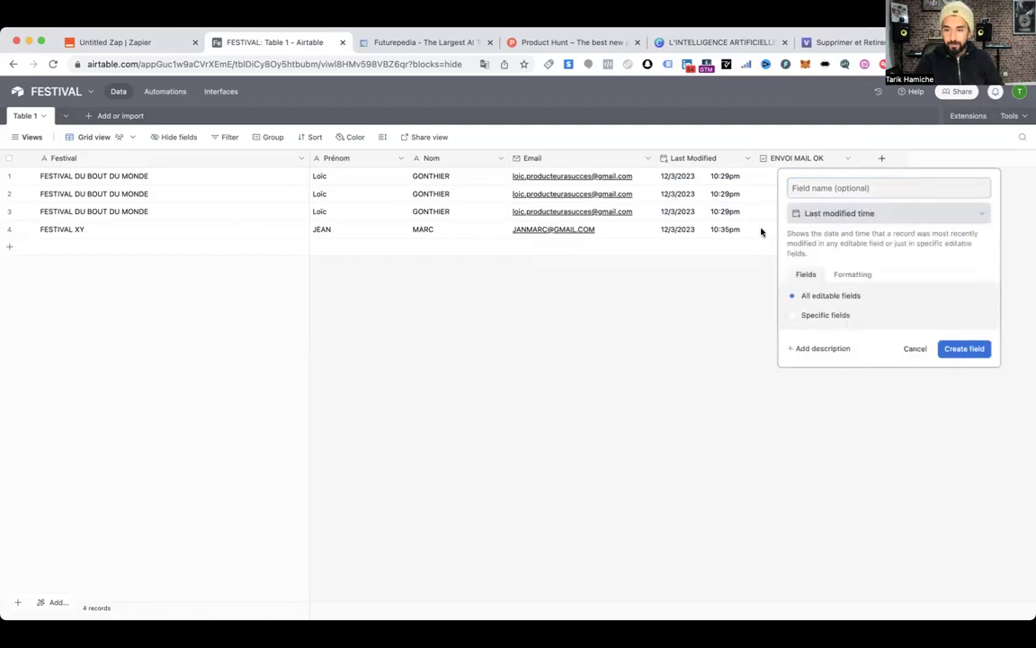
pyautogui.click(793, 317)
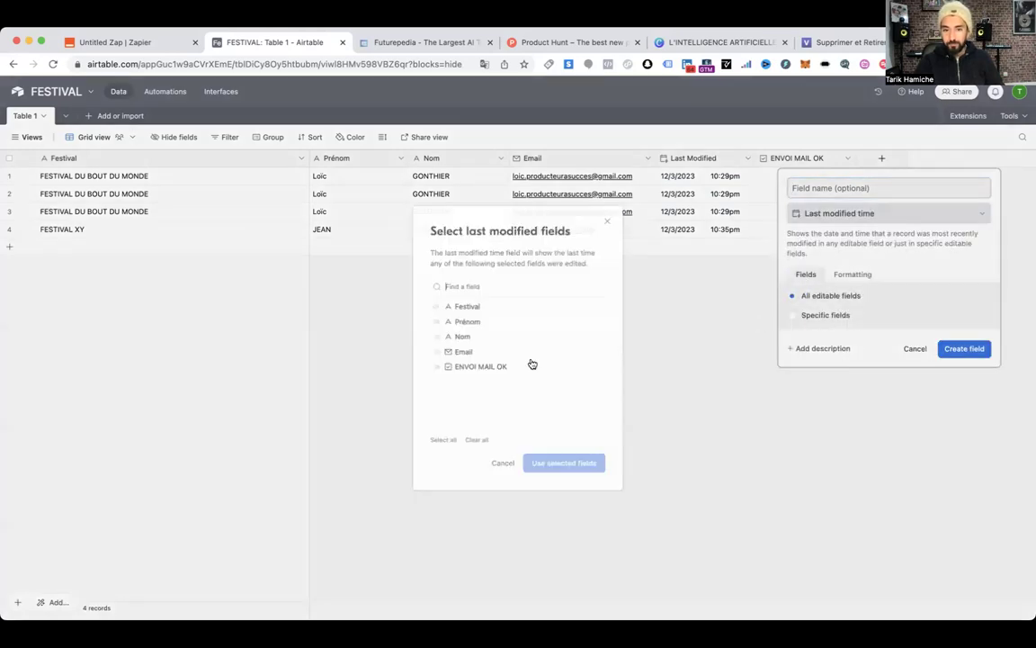
pyautogui.click(435, 367)
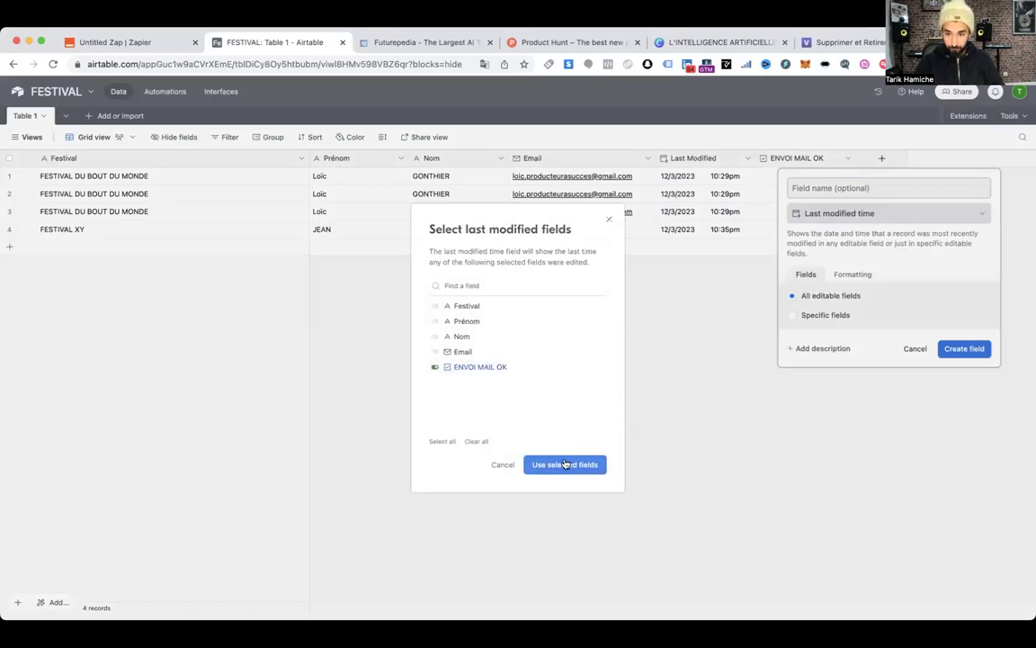
pyautogui.click(567, 464)
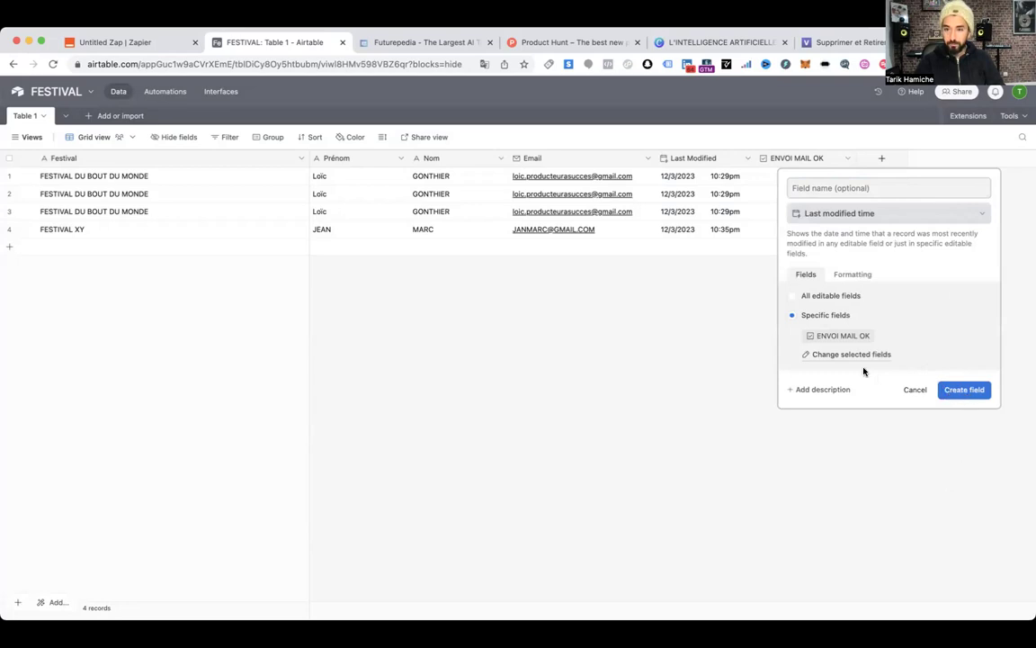
pyautogui.click(964, 389)
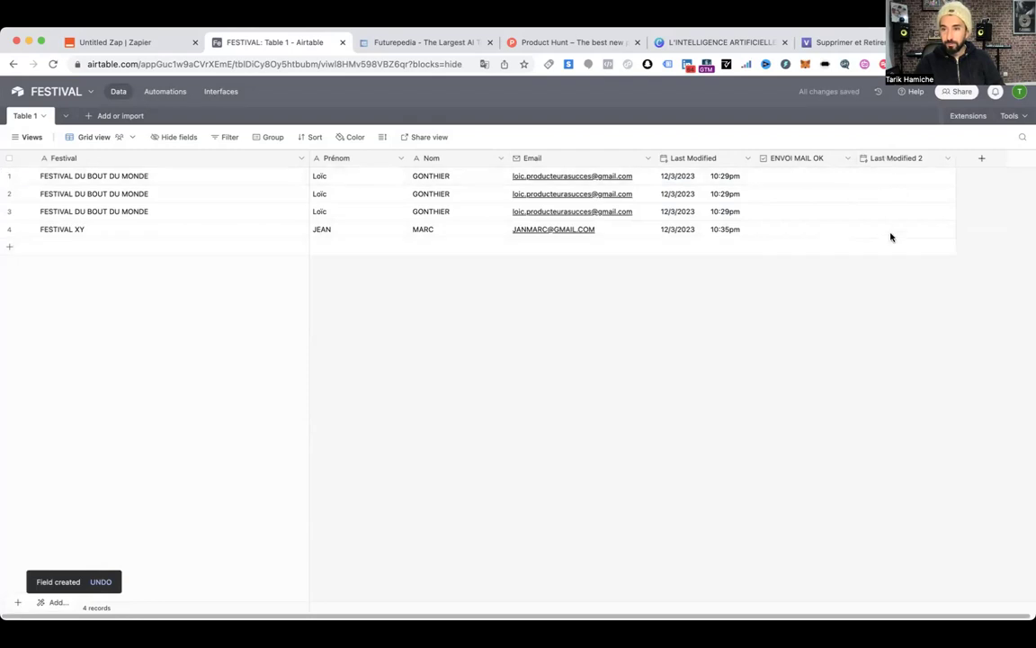
pyautogui.click(807, 194)
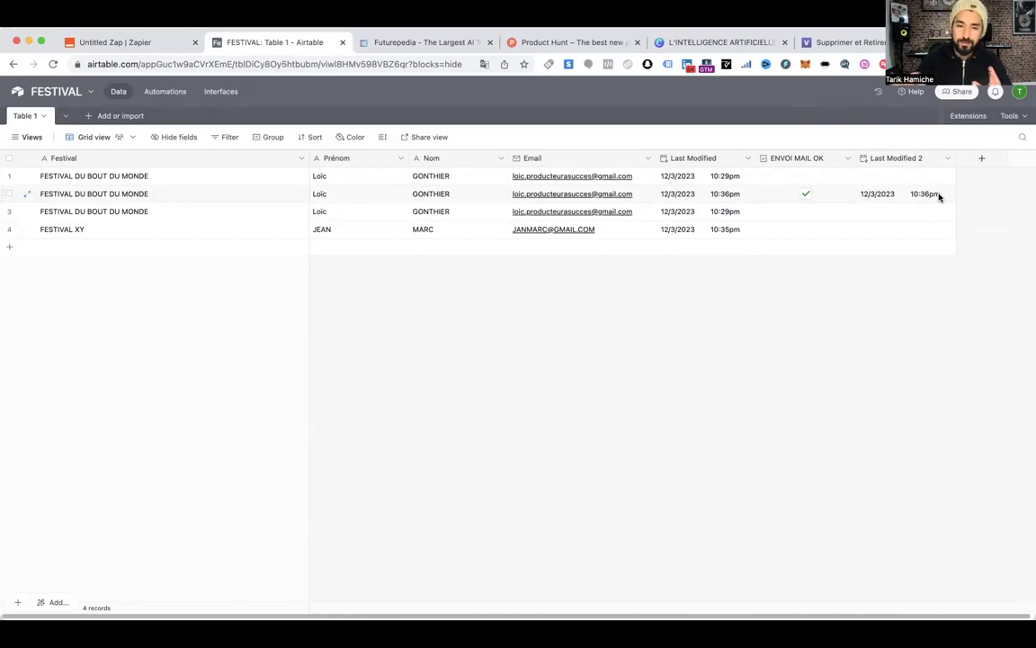
# Test the Airtable trigger, keep Record C as the sample, and continue to the action
pyautogui.click(134, 44)
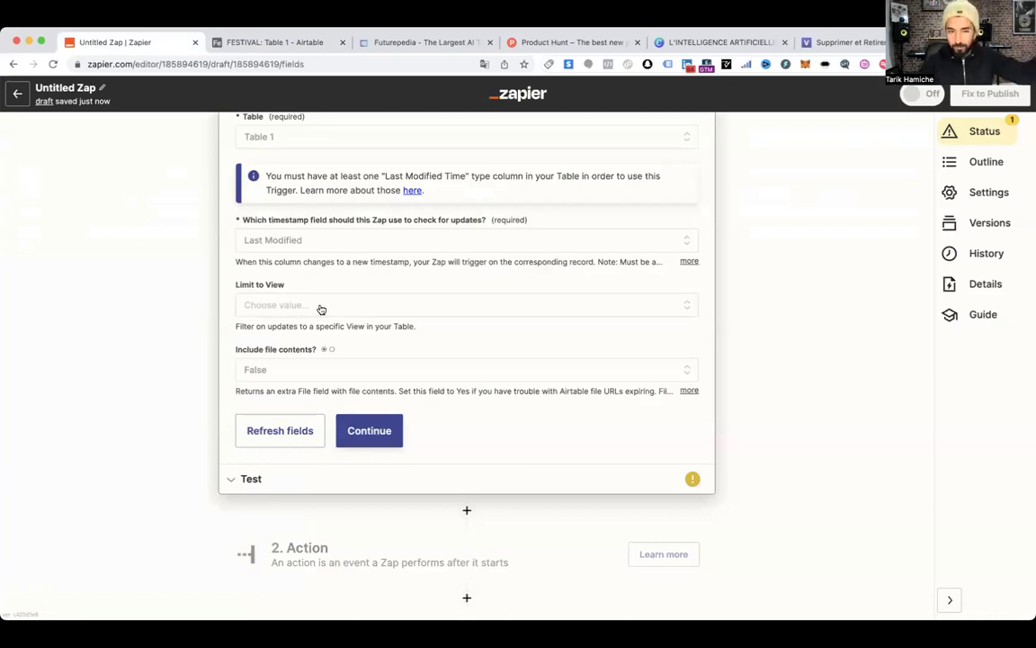
pyautogui.click(370, 432)
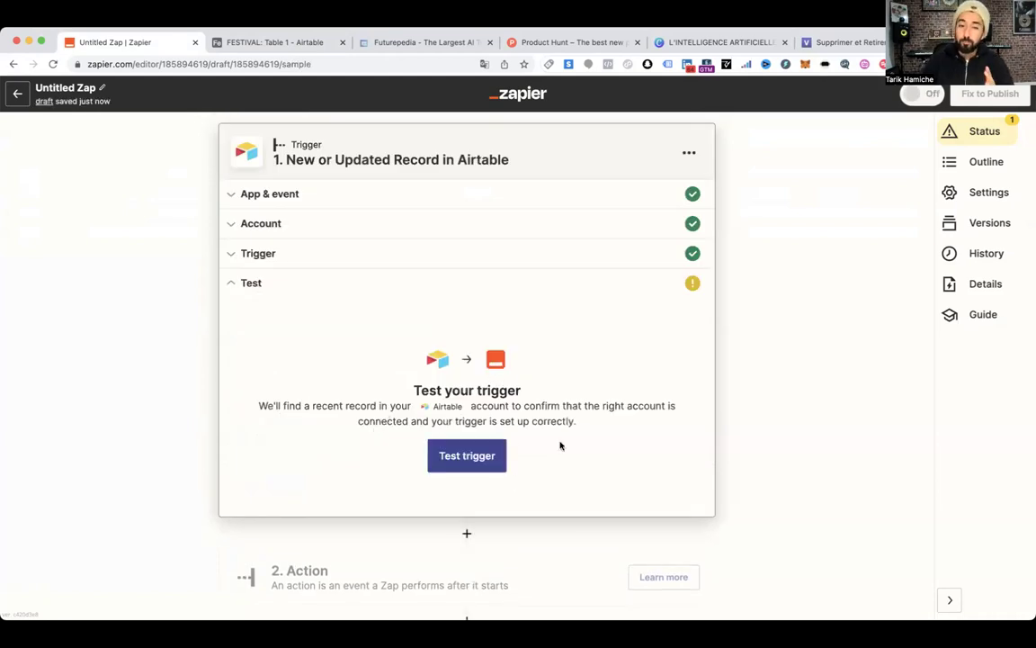
pyautogui.click(468, 462)
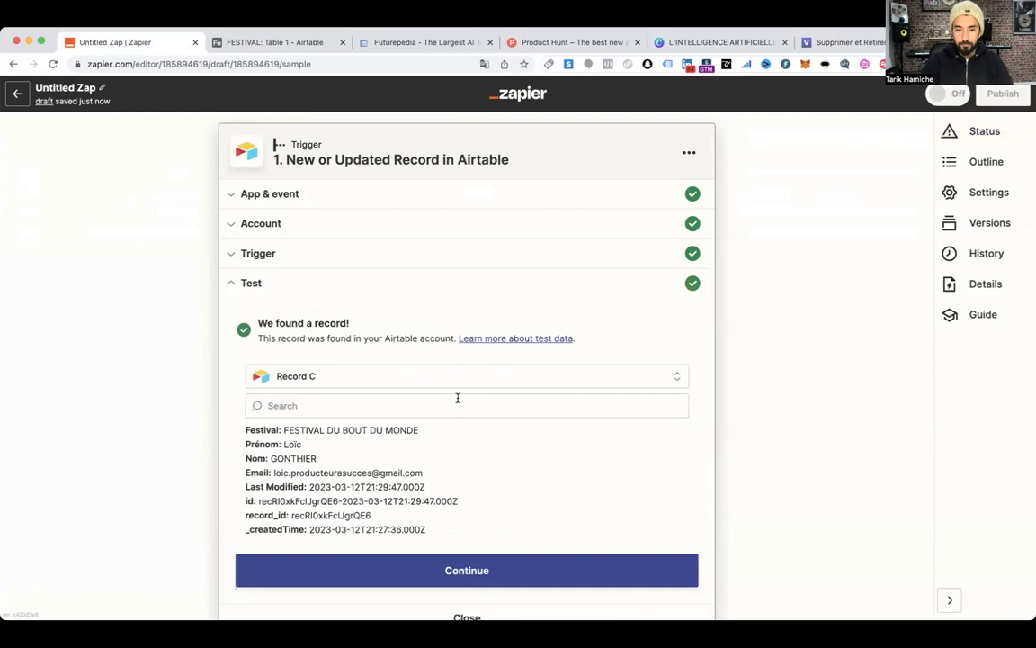
pyautogui.scroll(-3, 433, 369)
pyautogui.click(299, 209)
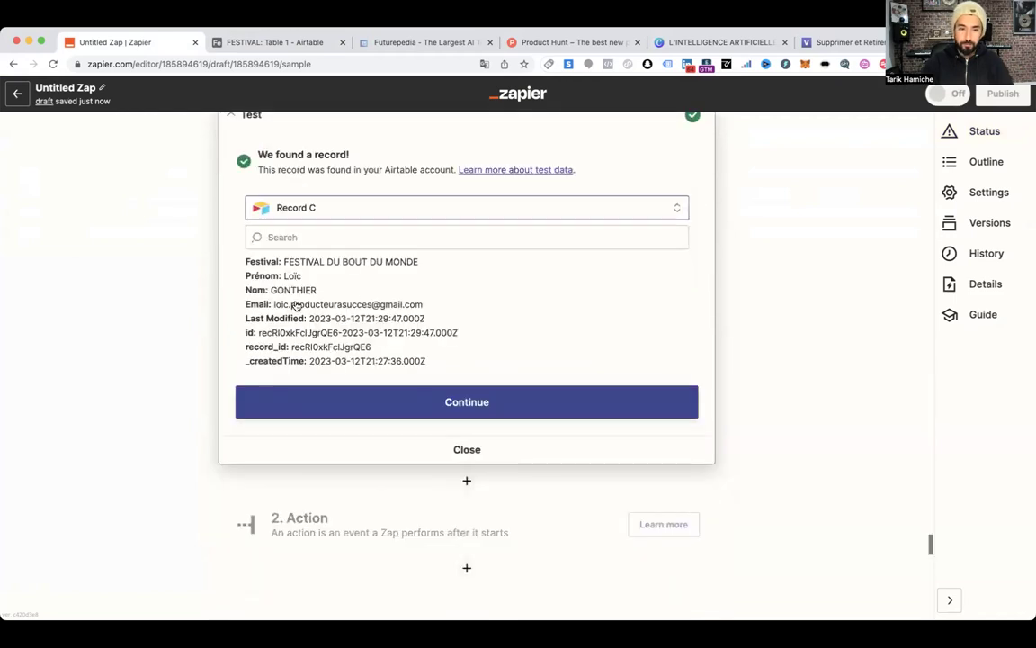
pyautogui.click(204, 241)
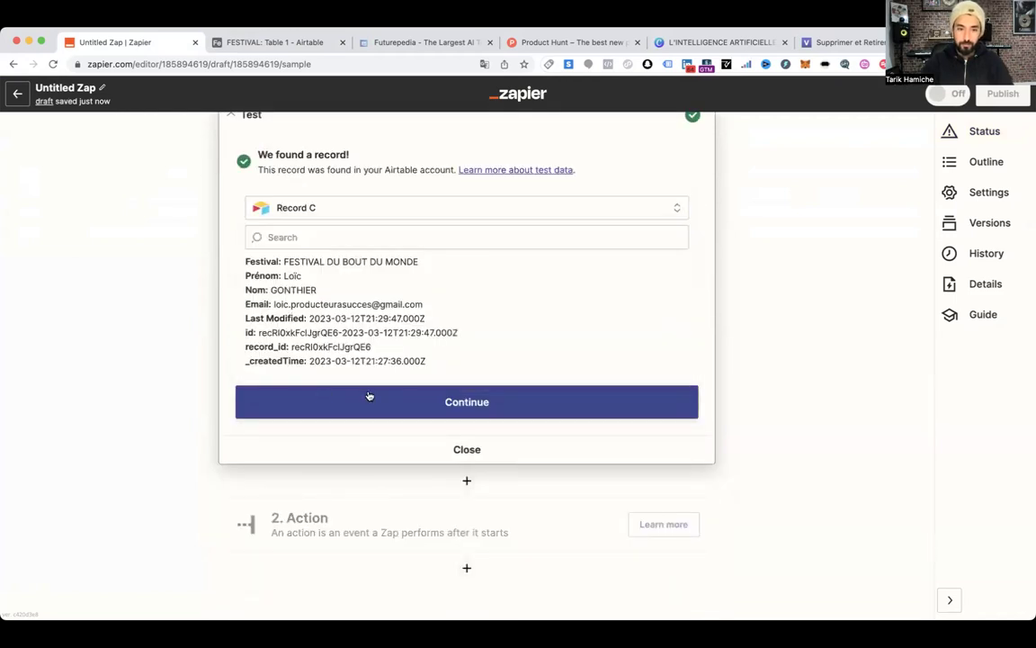
pyautogui.click(456, 404)
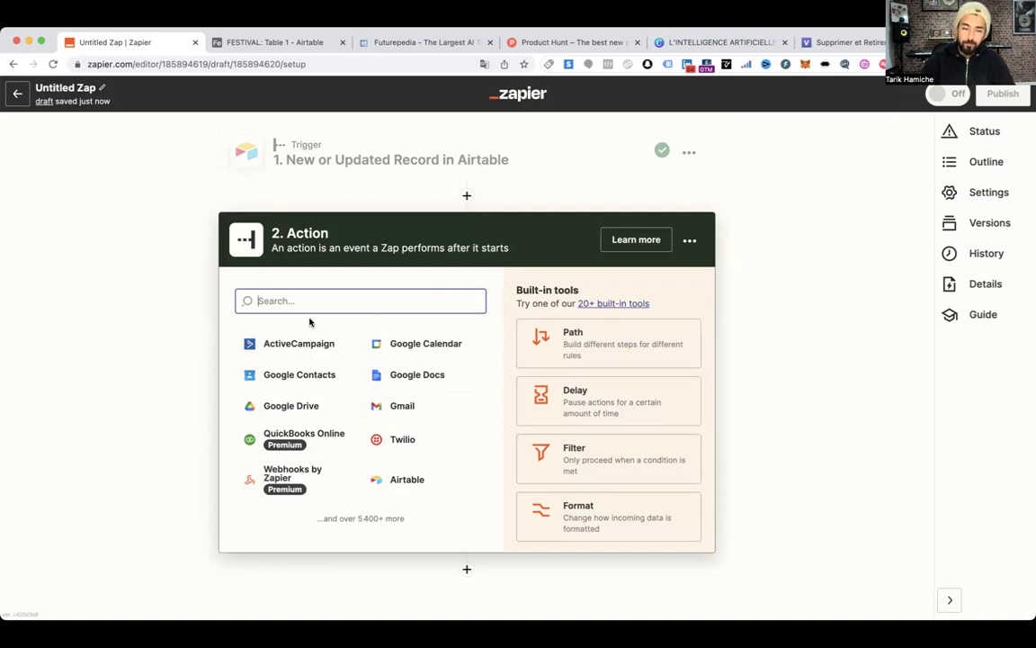
# Choose Airtable as the action step's app and browse its available events
pyautogui.click(390, 479)
pyautogui.click(302, 385)
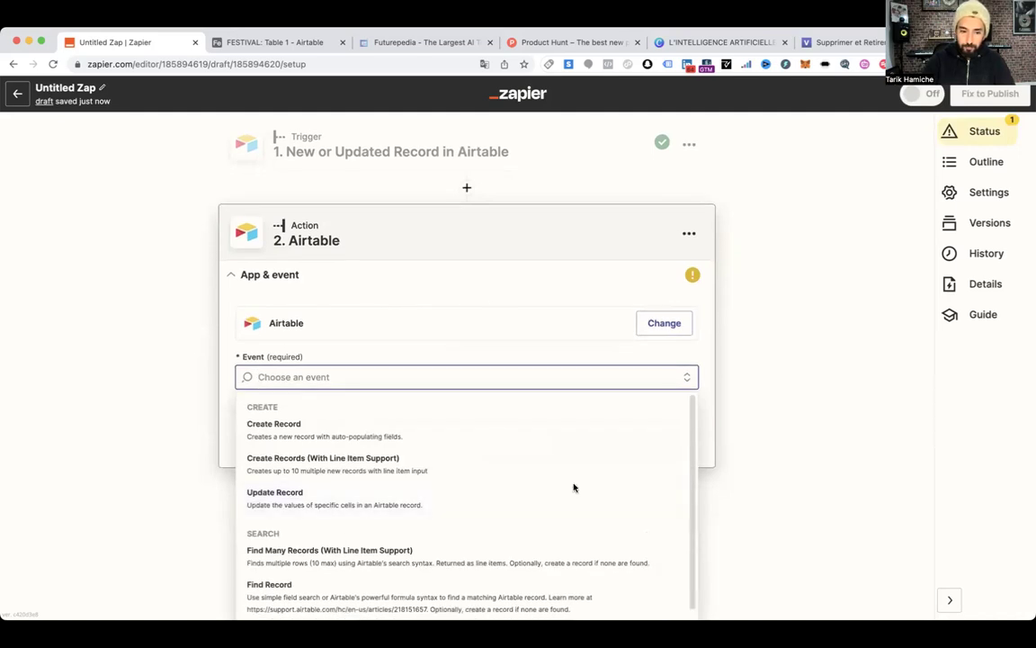
pyautogui.scroll(-1, 594, 405)
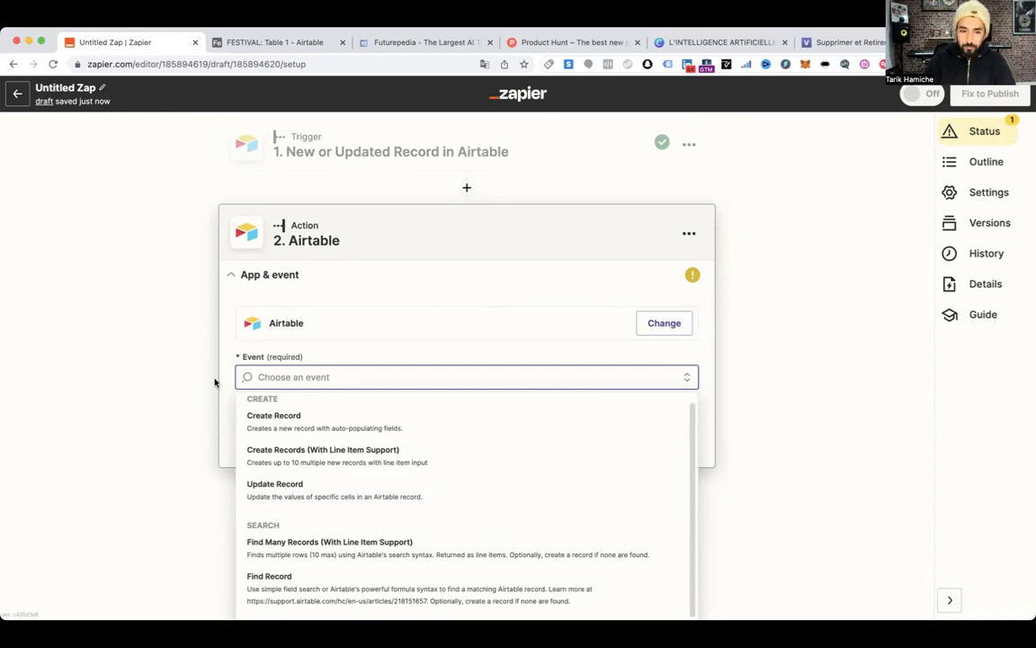
pyautogui.click(354, 160)
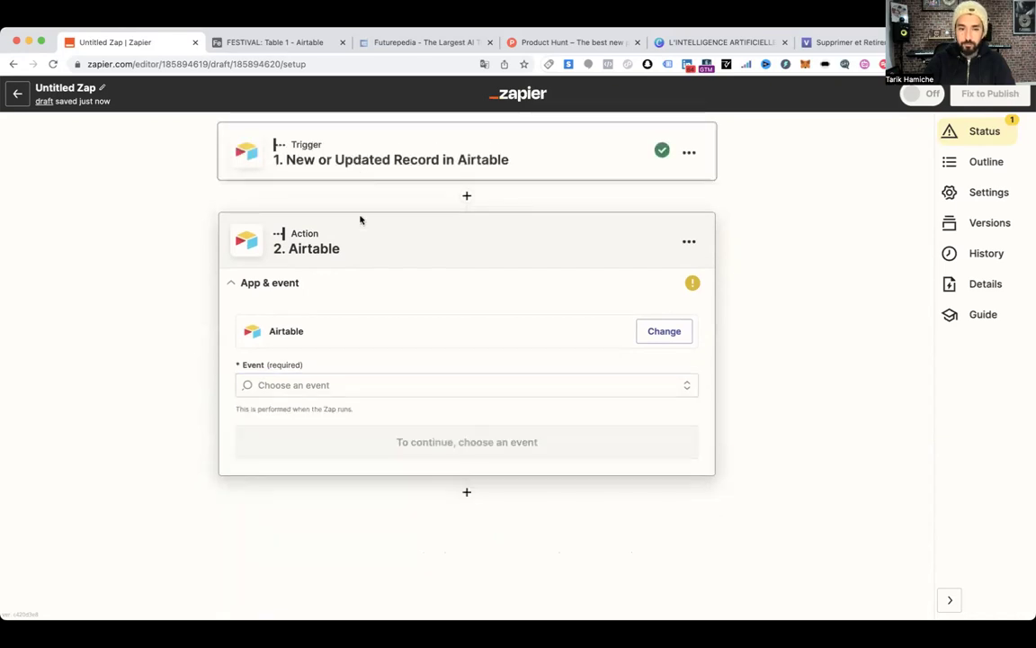
# Switch the trigger's timestamp field to Last Modified 2 and save the trigger settings
pyautogui.click(274, 401)
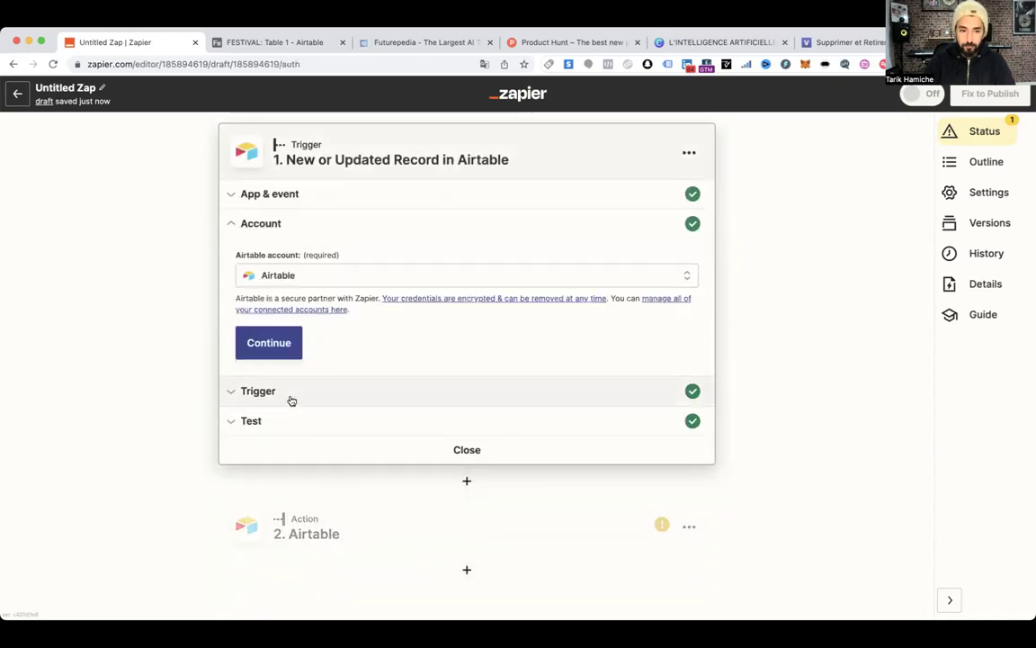
pyautogui.click(283, 400)
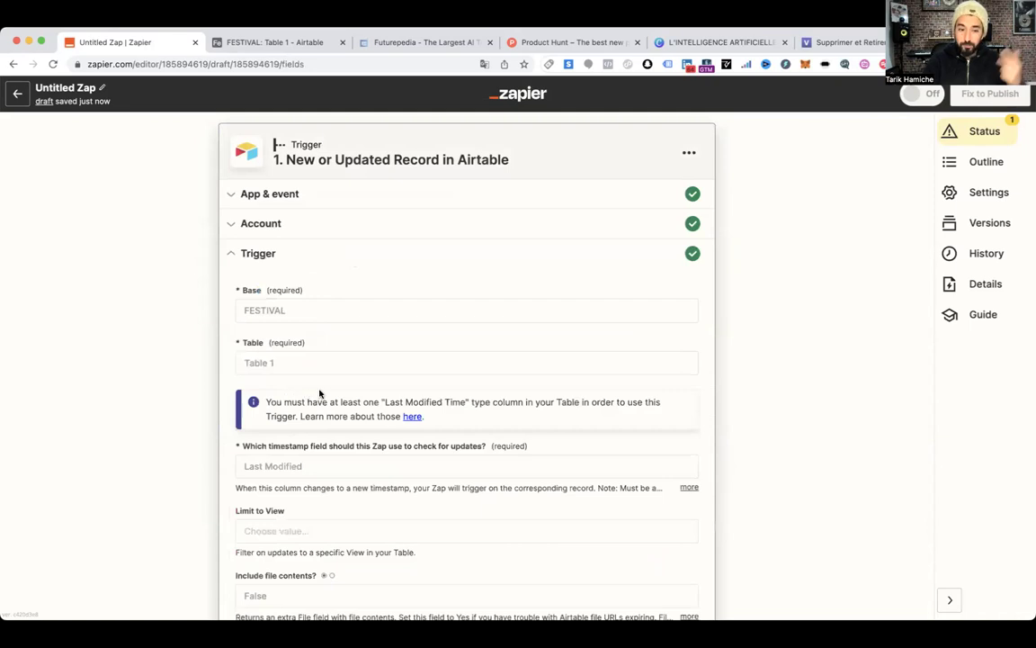
pyautogui.scroll(-2, 306, 405)
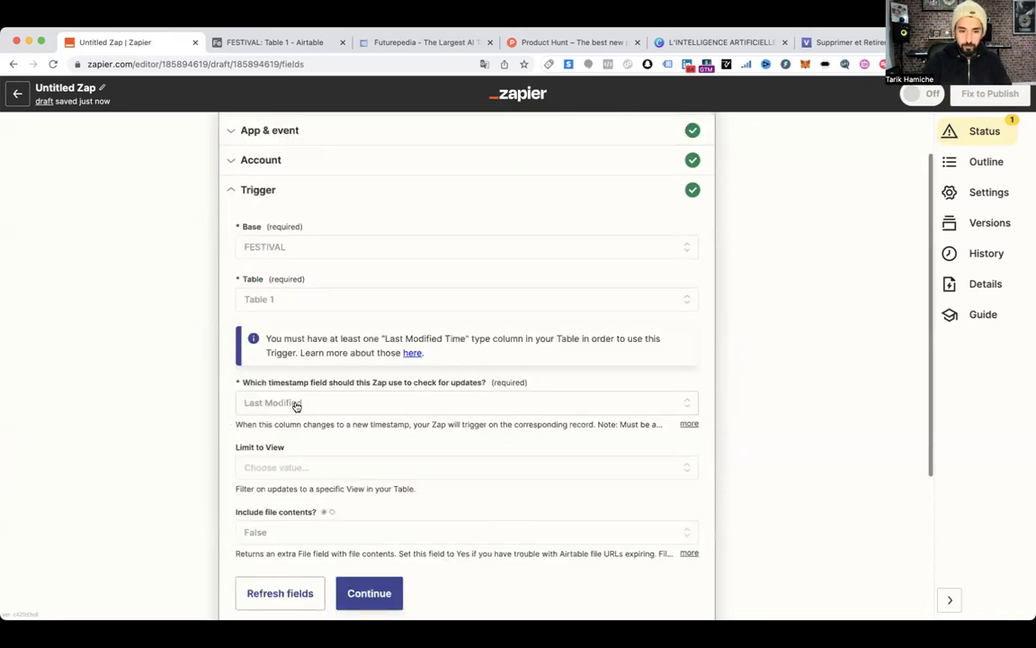
pyautogui.click(297, 404)
pyautogui.scroll(-3, 315, 406)
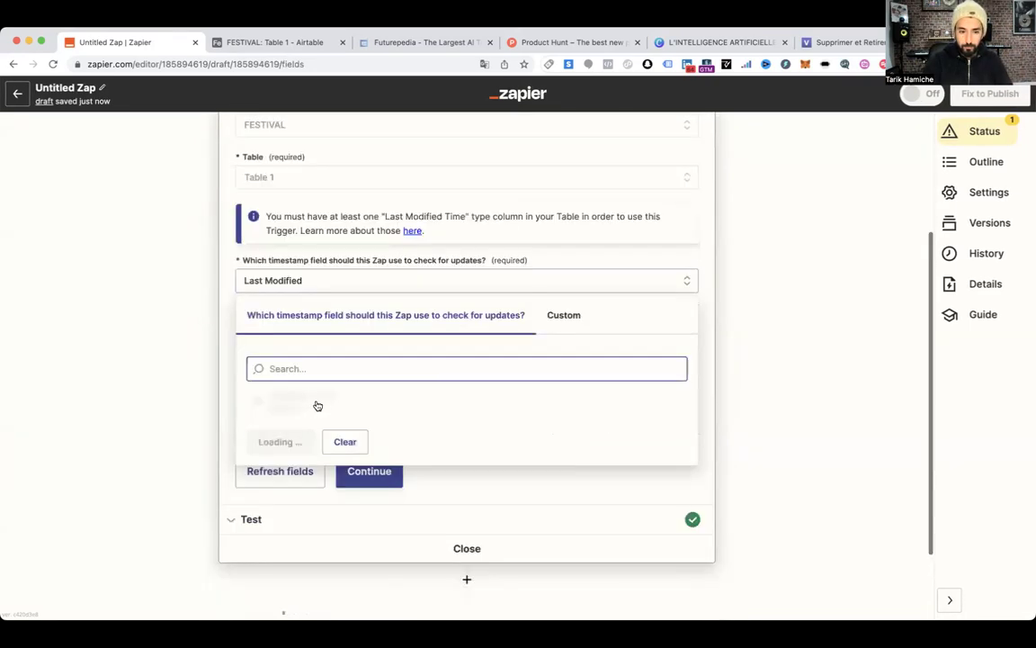
pyautogui.click(268, 430)
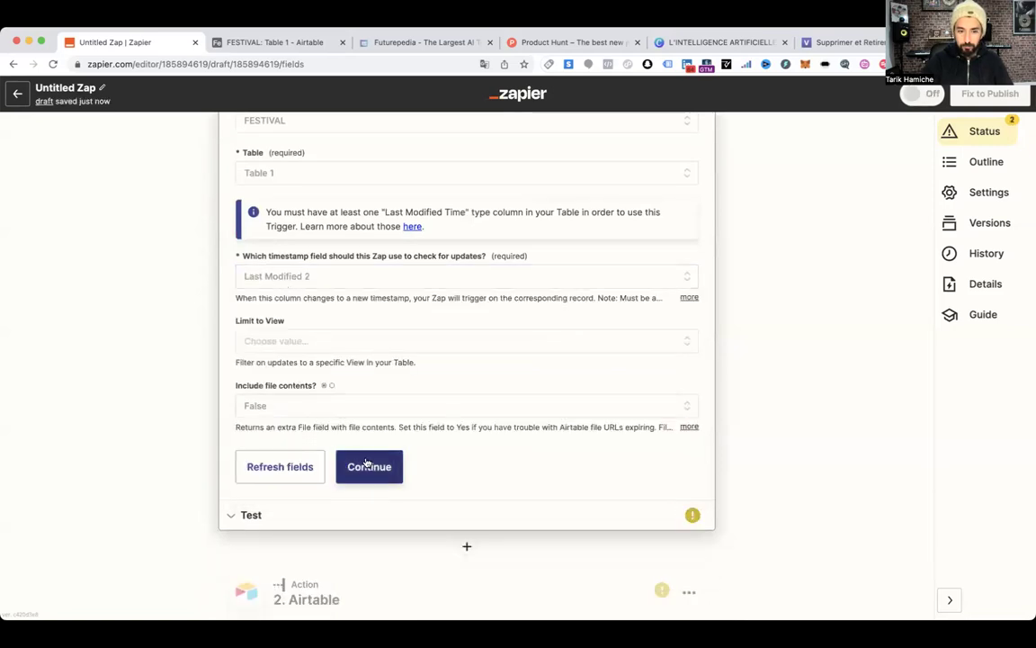
pyautogui.click(366, 465)
pyautogui.click(309, 43)
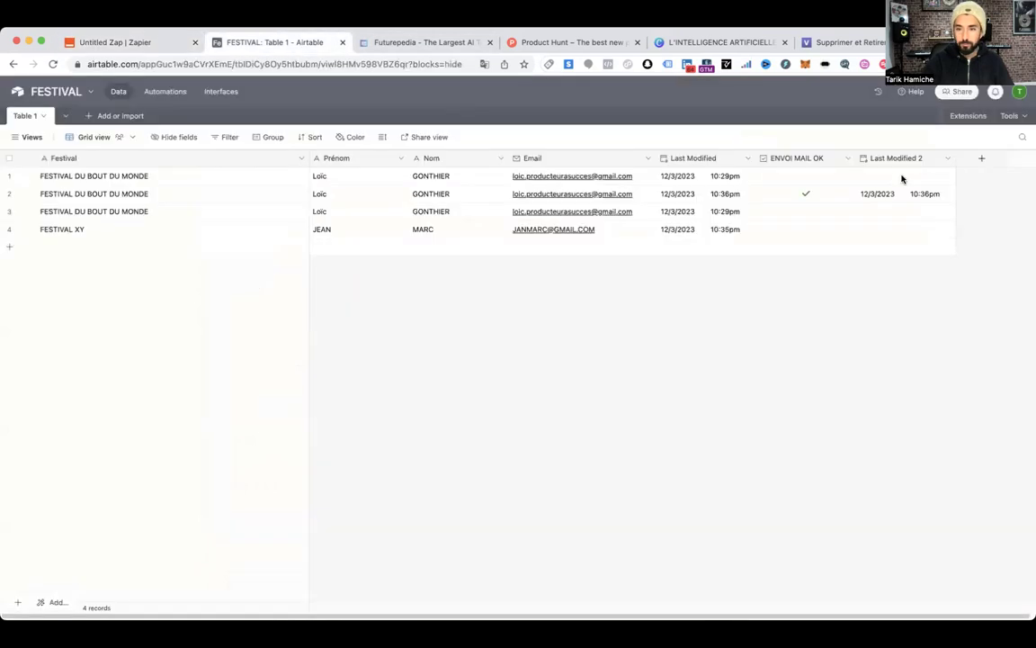
# Untick and re-tick ENVOI MAIL OK on the second FESTIVAL record to refresh the trigger
pyautogui.click(806, 197)
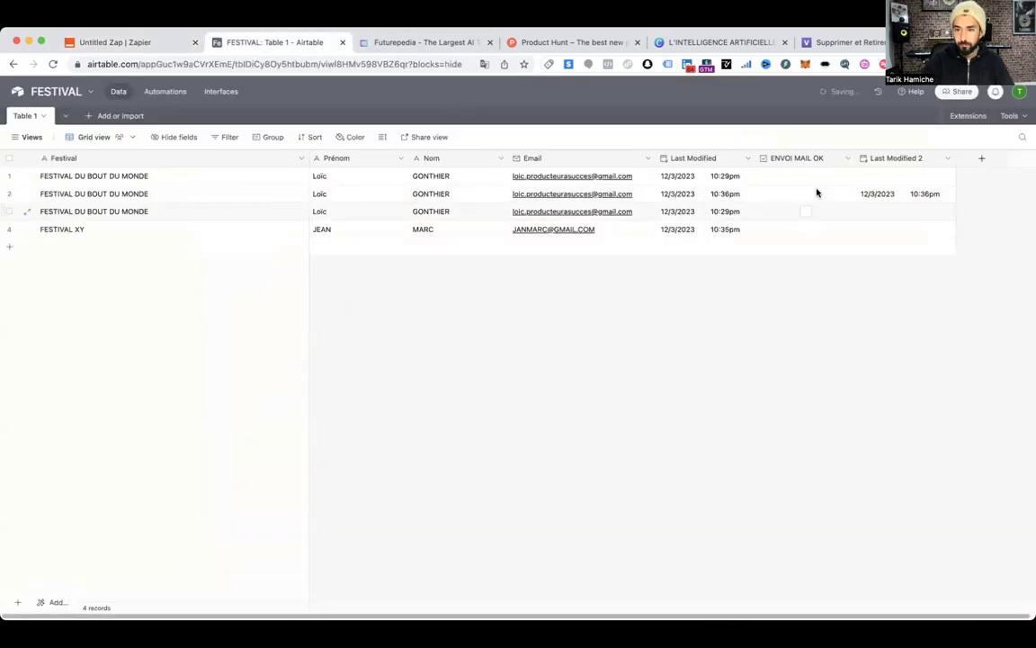
pyautogui.click(806, 197)
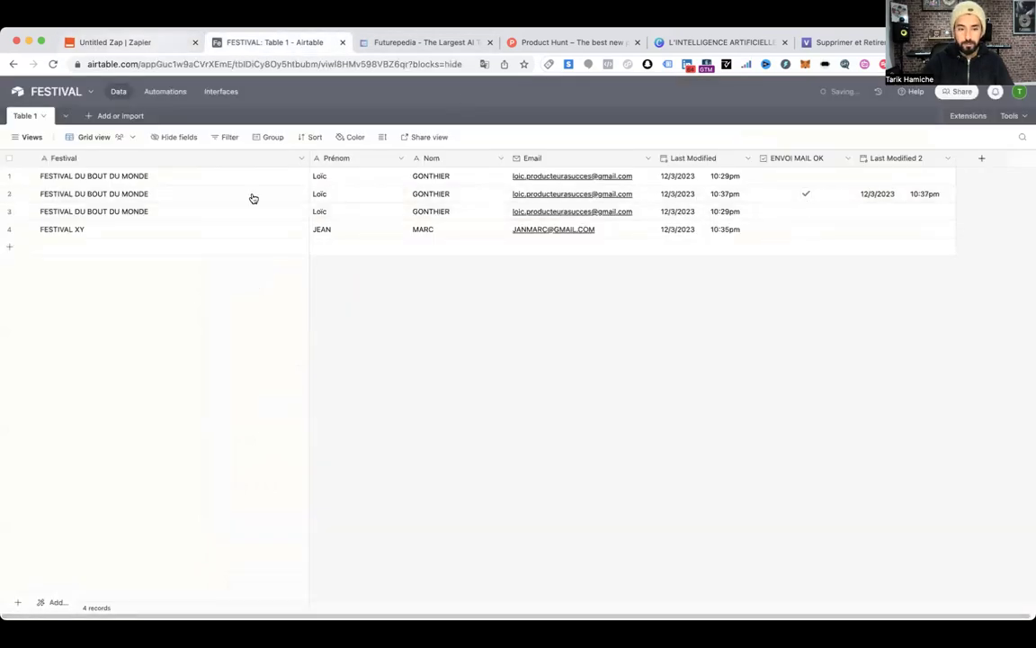
pyautogui.hotkey('ctrl', 'shift', 'Tab')
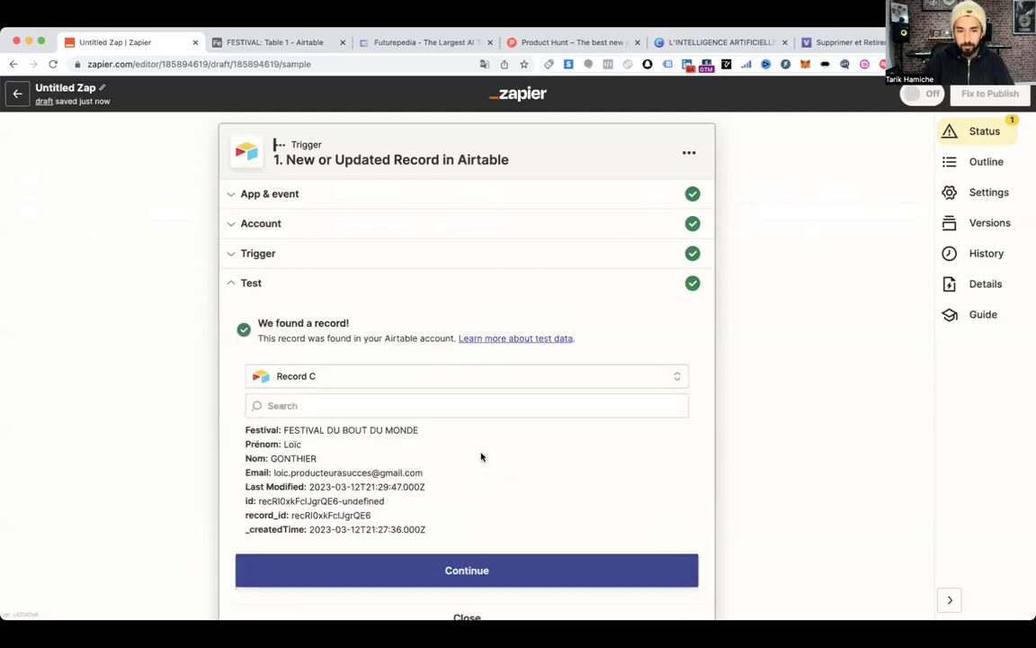
pyautogui.scroll(-3, 481, 457)
# Keep Record C as the trigger's test record and continue past the test
pyautogui.click(331, 226)
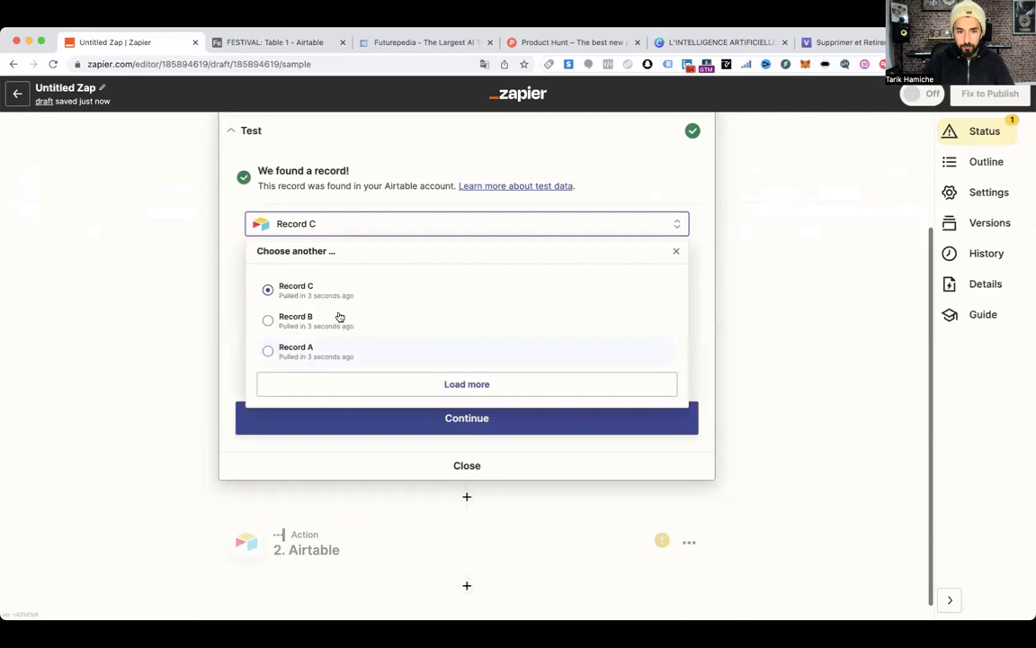
pyautogui.click(231, 268)
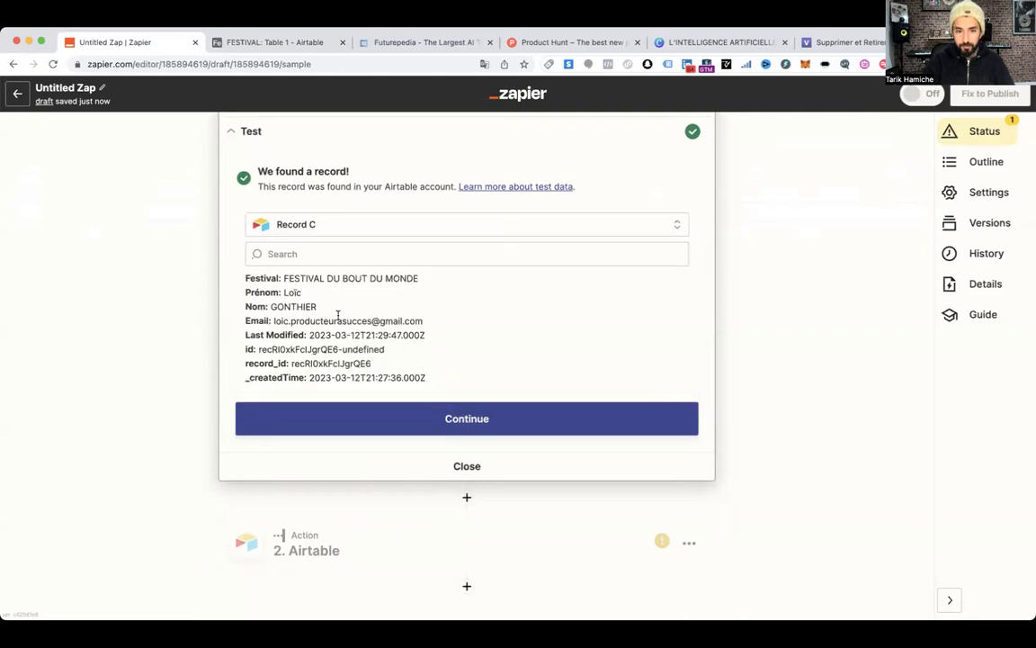
pyautogui.click(232, 39)
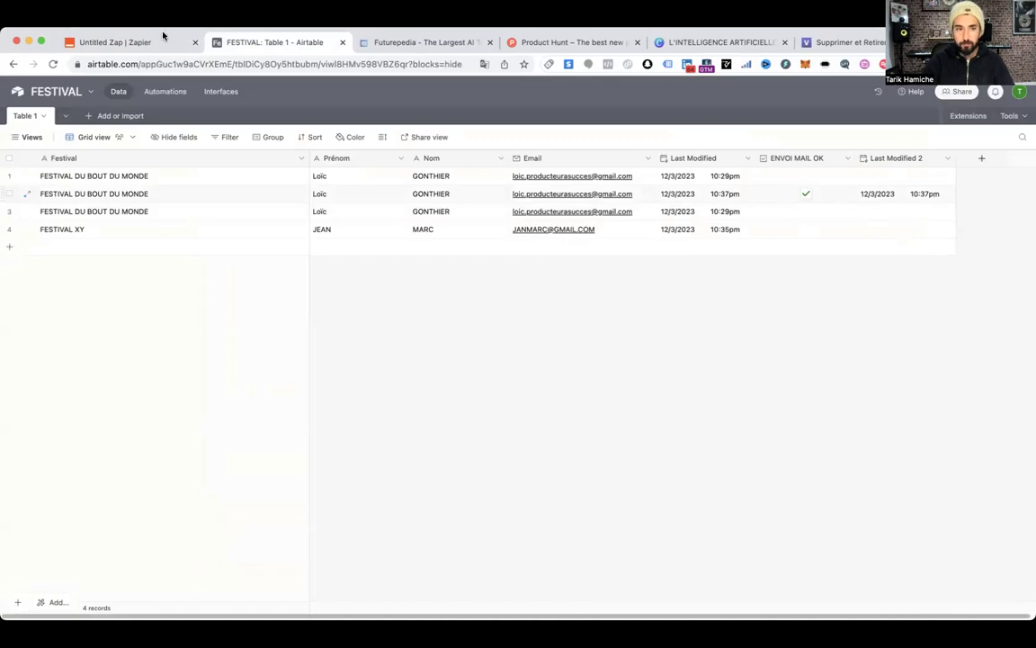
pyautogui.click(131, 41)
pyautogui.click(437, 430)
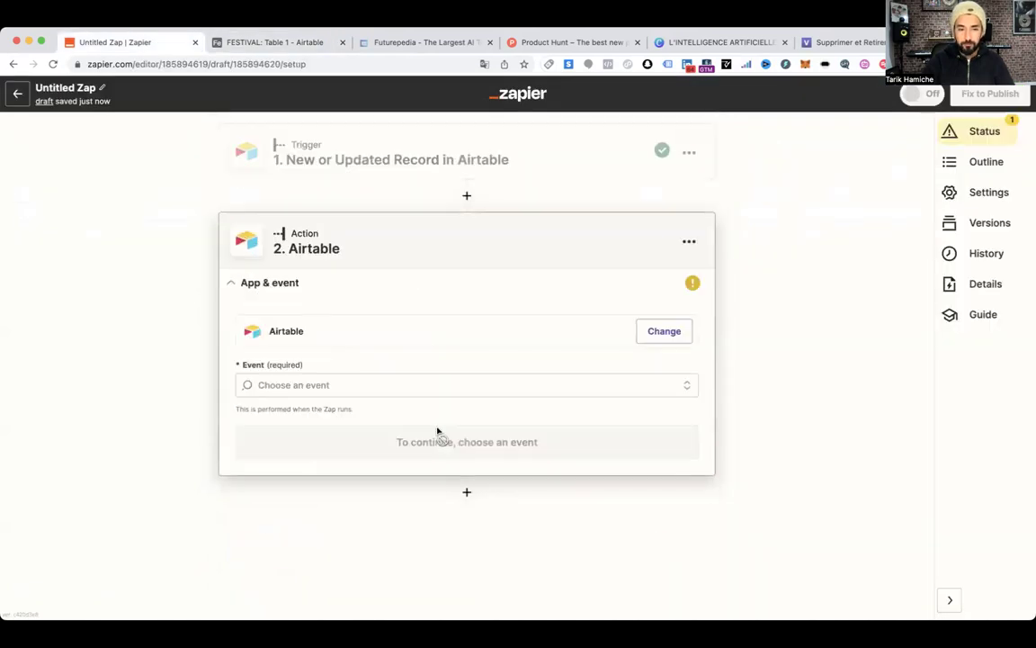
# Delete the Airtable action step and confirm the deletion
pyautogui.click(689, 241)
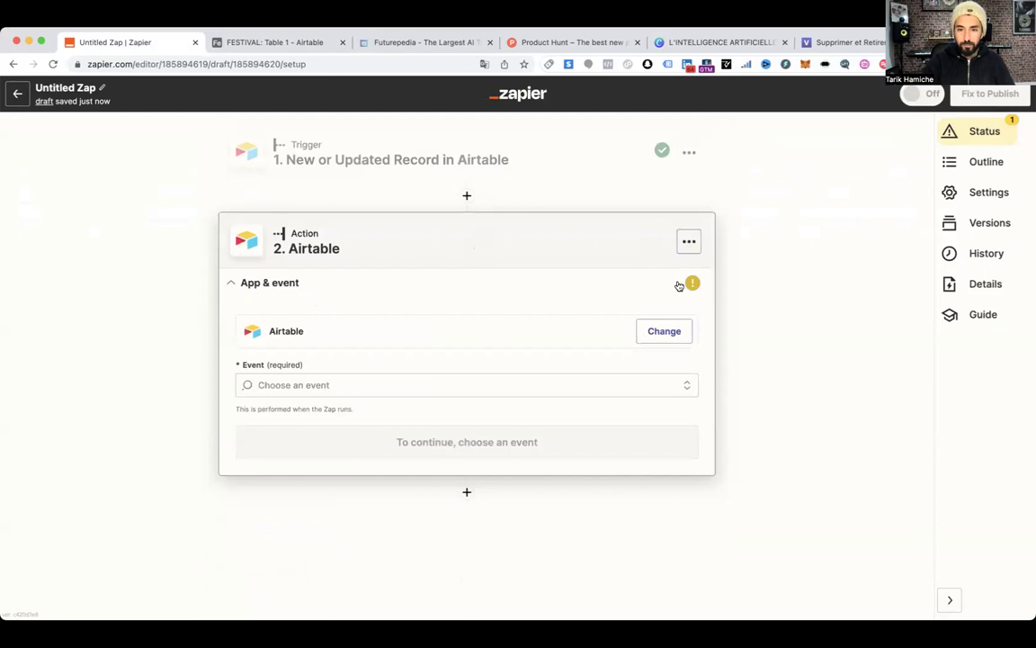
pyautogui.click(641, 369)
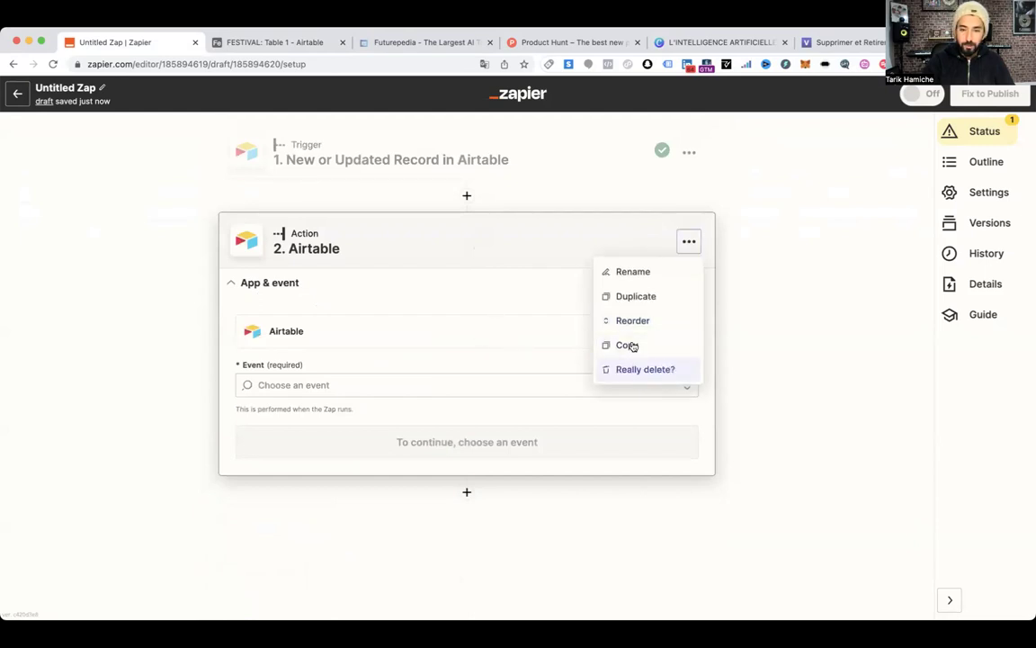
pyautogui.click(647, 370)
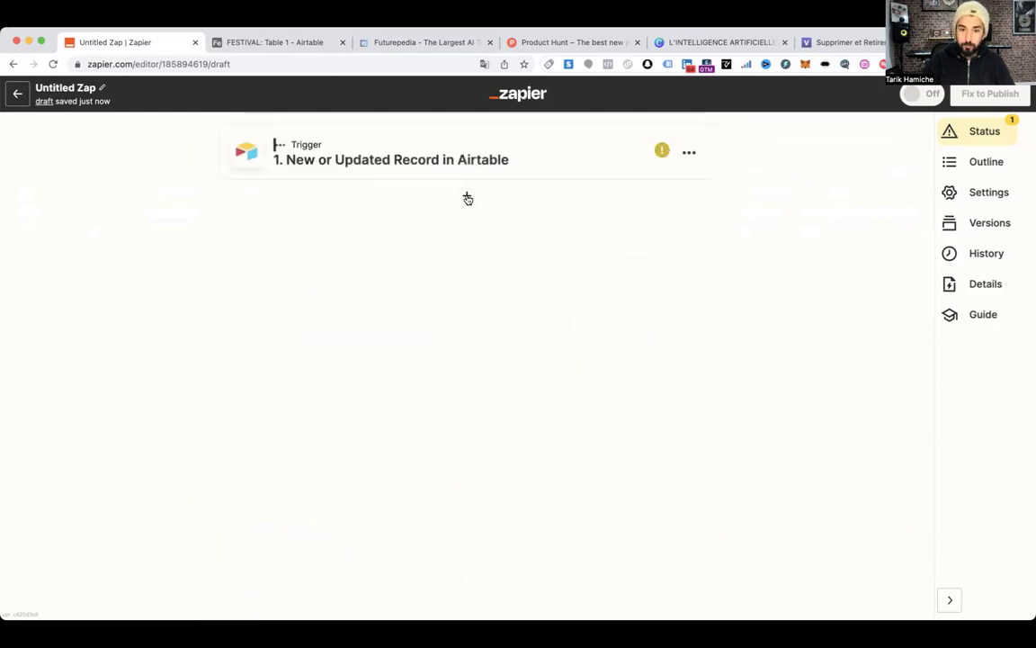
# Add a Gmail Send Email action after the trigger and select the sending Gmail account
pyautogui.click(467, 195)
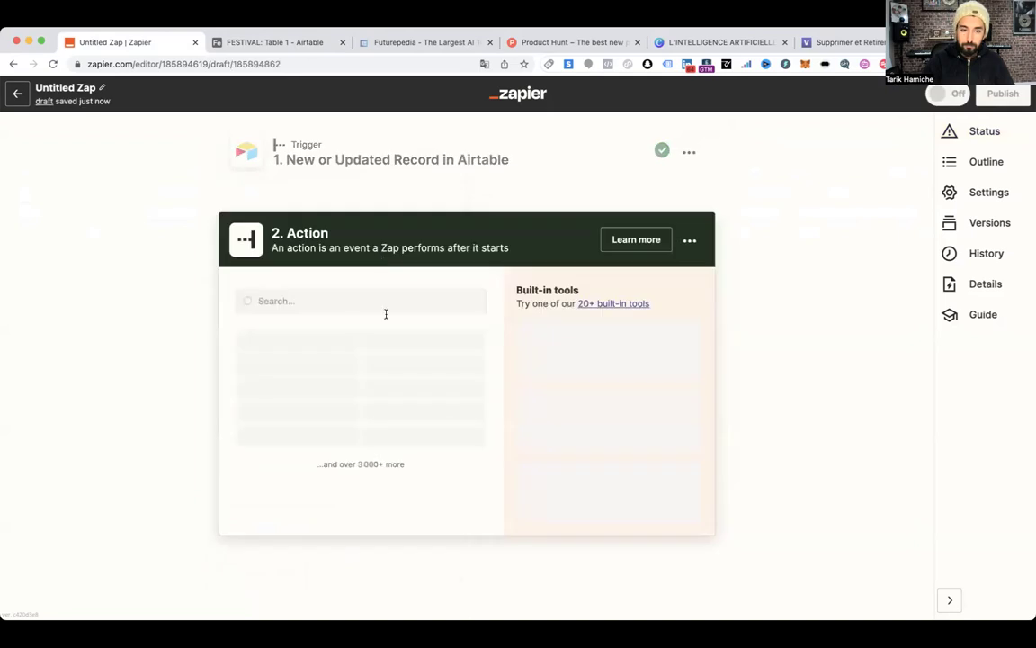
pyautogui.click(402, 407)
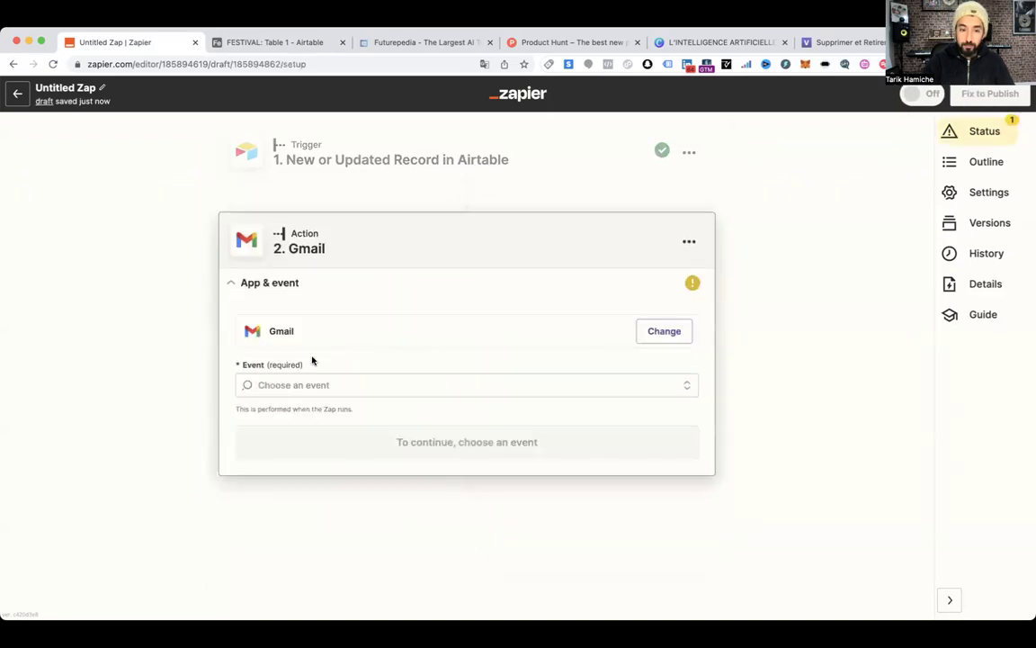
pyautogui.click(306, 385)
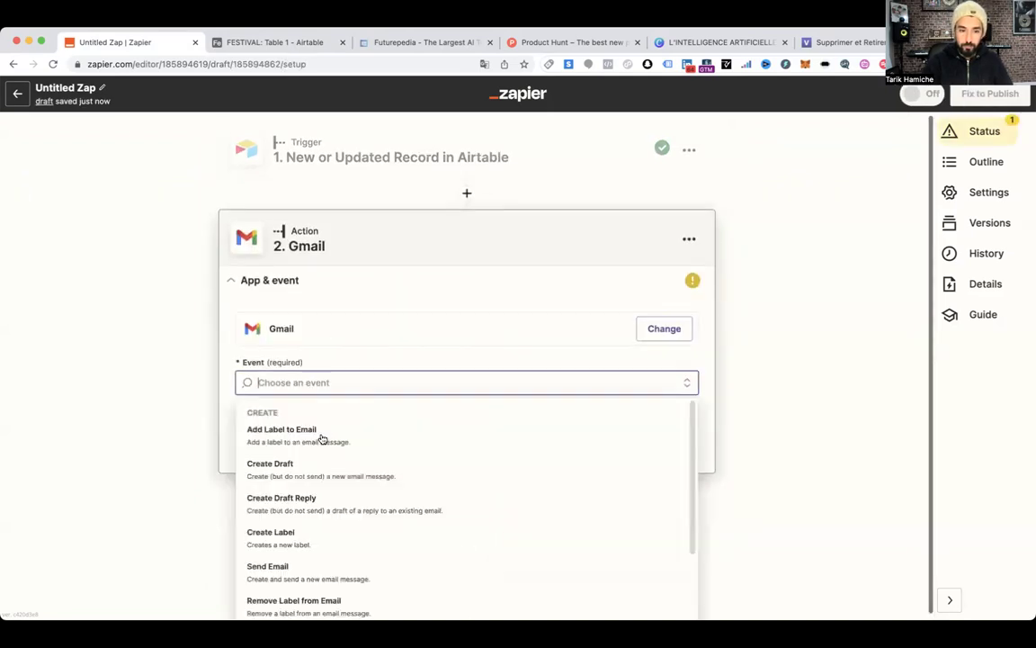
pyautogui.click(324, 574)
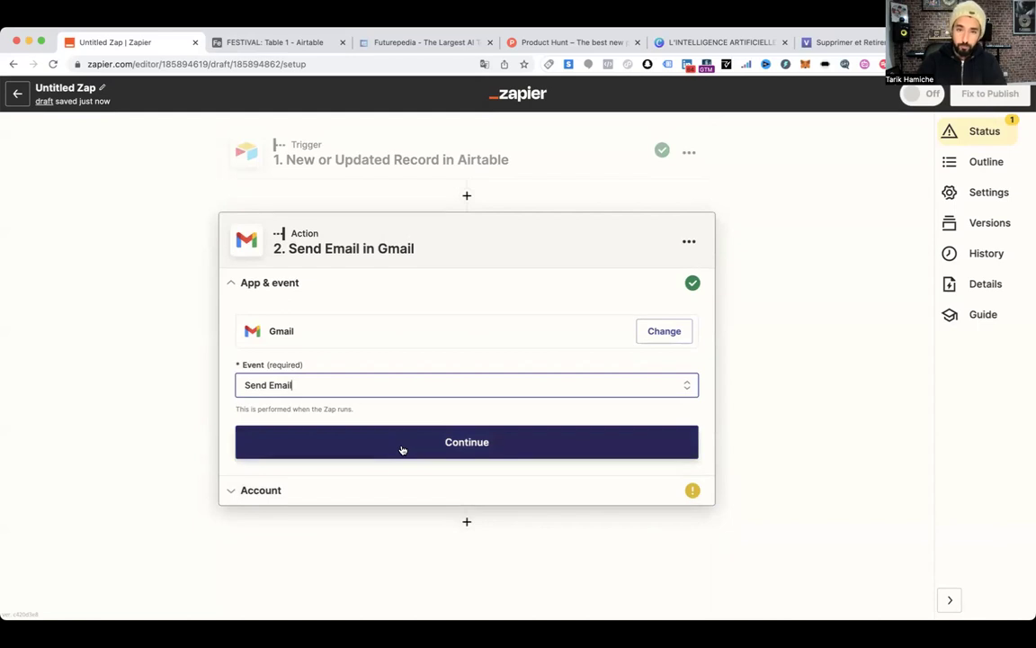
pyautogui.click(402, 450)
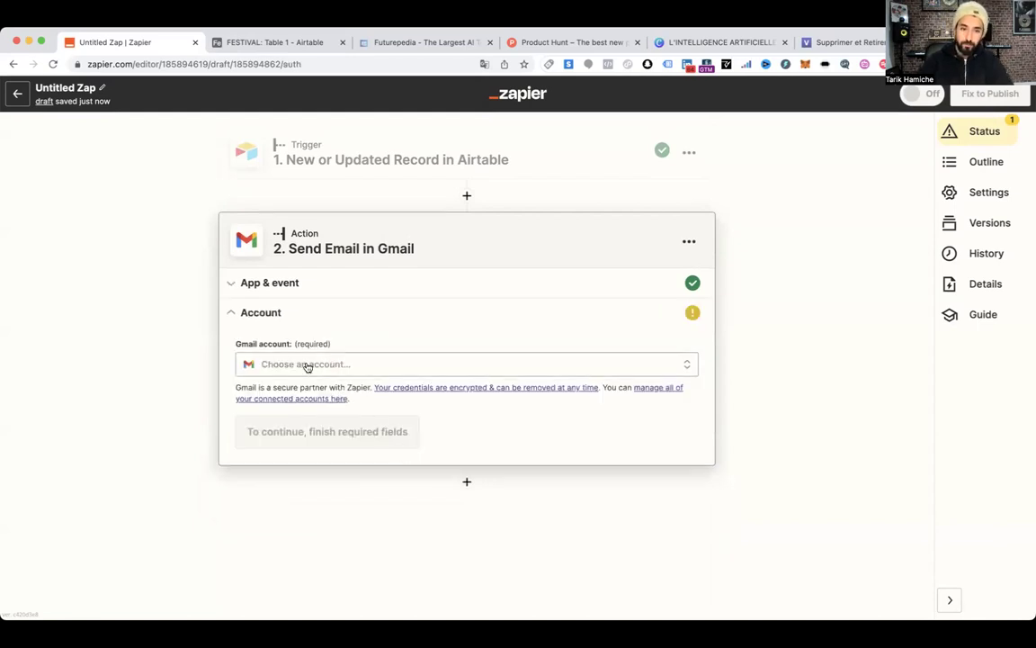
pyautogui.click(315, 490)
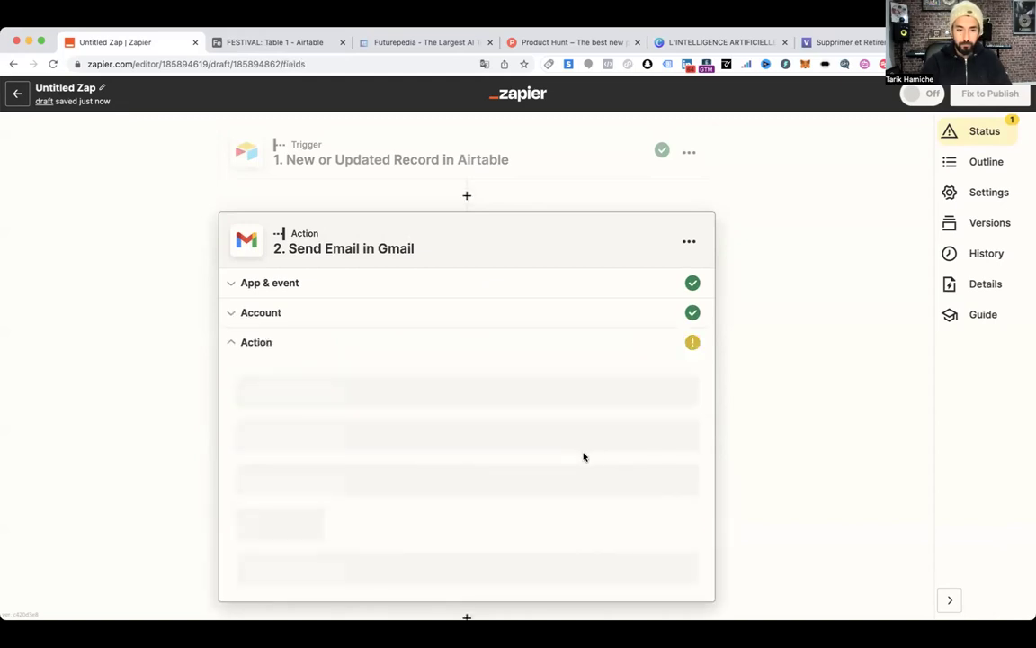
# Map the Airtable record's Email field as the email recipient
pyautogui.scroll(-3, 495, 451)
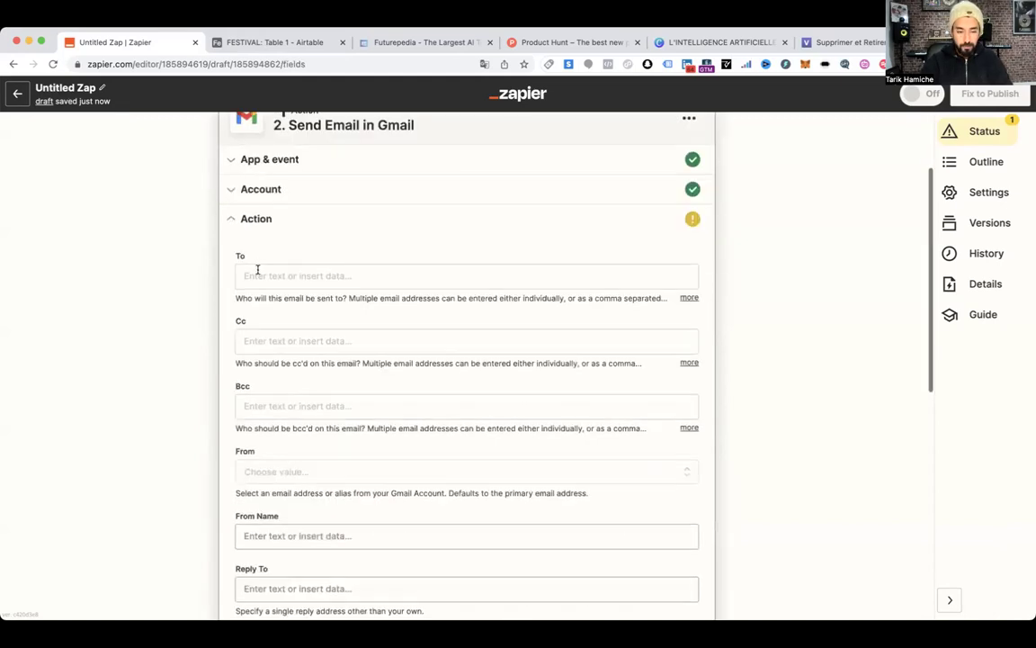
pyautogui.click(259, 275)
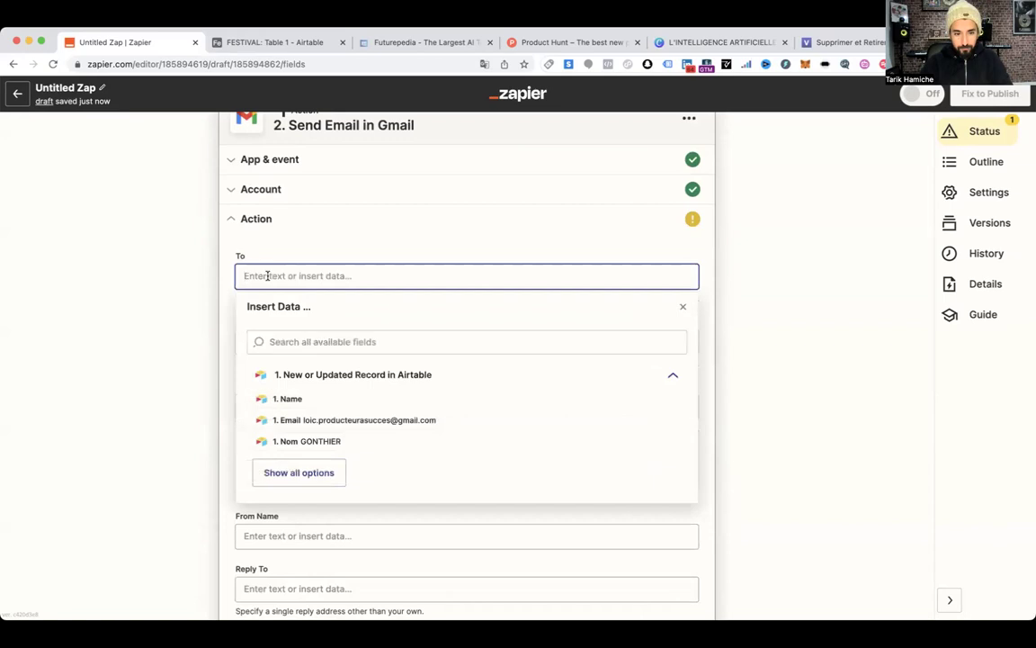
pyautogui.click(315, 473)
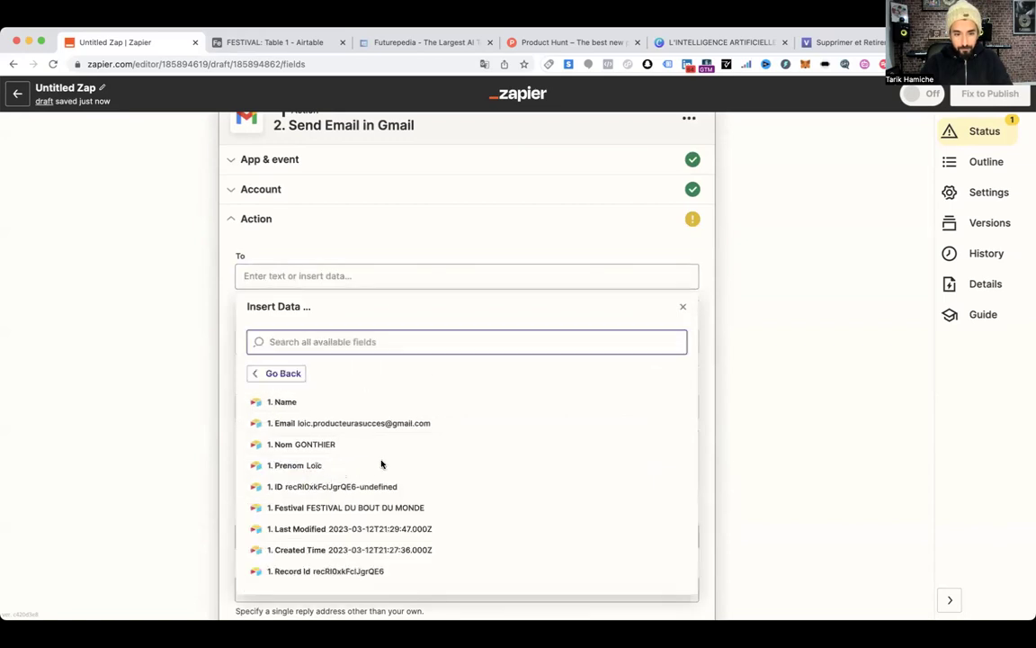
pyautogui.scroll(-1, 382, 463)
pyautogui.scroll(-2, 381, 464)
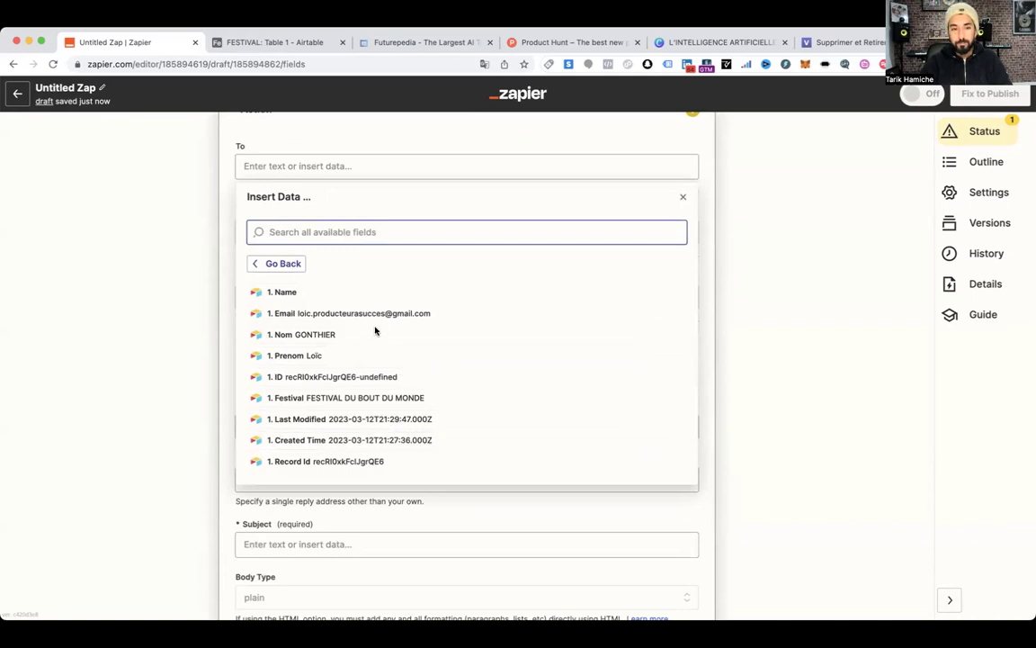
pyautogui.scroll(2, 369, 299)
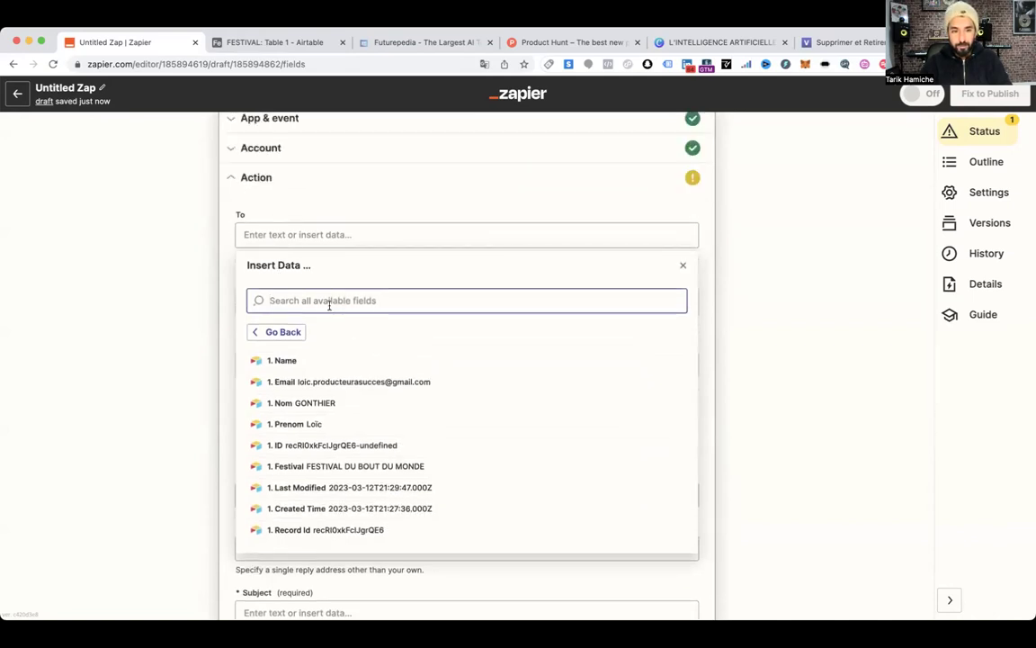
pyautogui.click(409, 388)
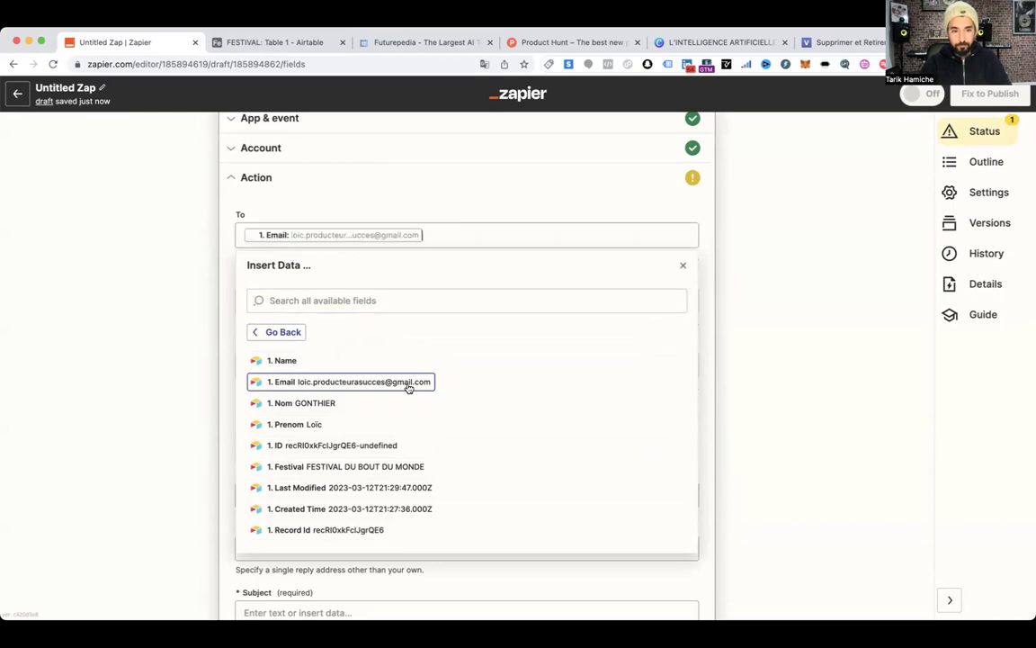
pyautogui.click(227, 272)
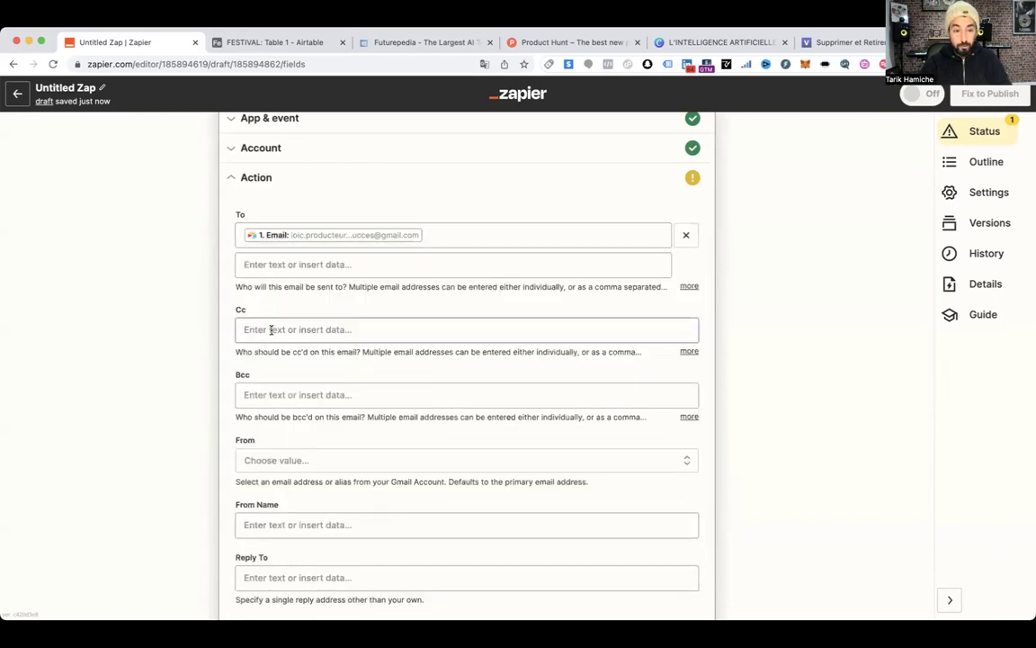
# Choose the Gmail sending address and fill in the sender's name
pyautogui.scroll(-3, 294, 398)
pyautogui.click(285, 328)
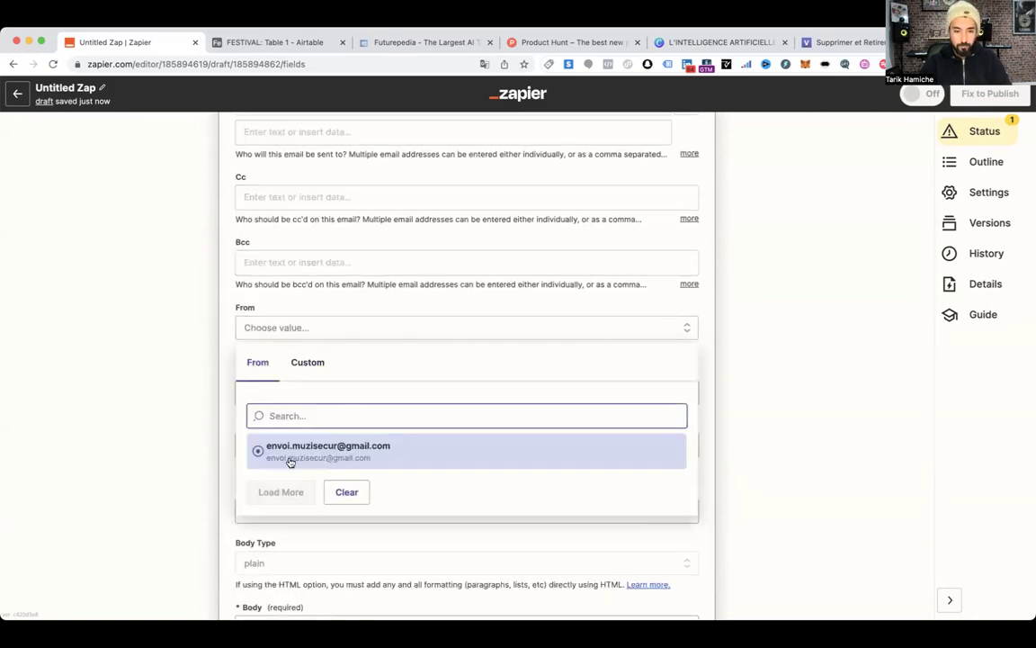
pyautogui.click(291, 461)
pyautogui.scroll(-1, 274, 326)
pyautogui.click(279, 328)
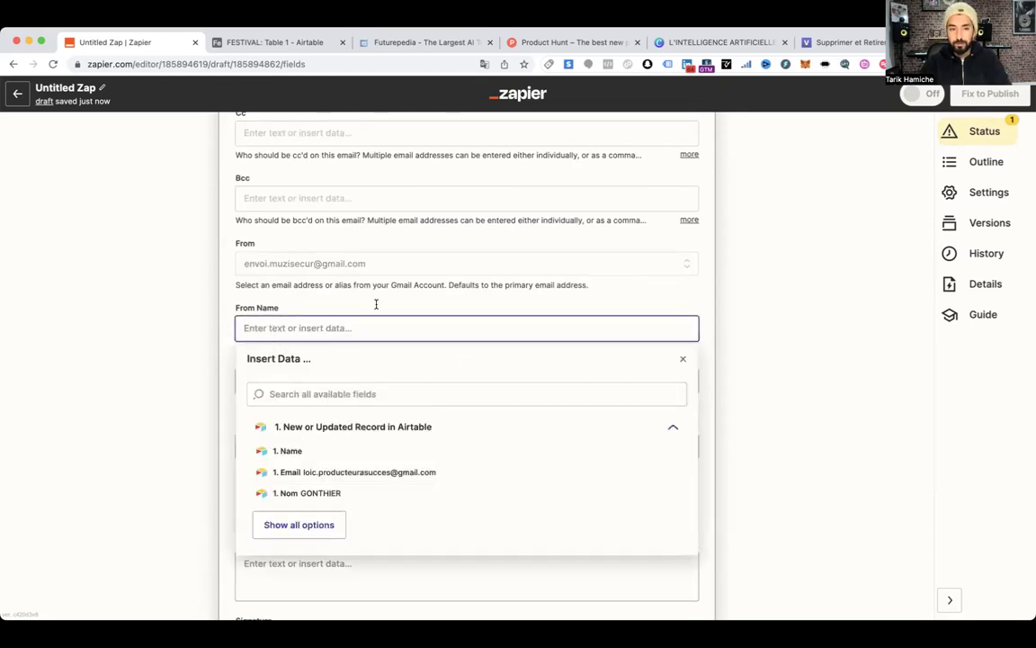
pyautogui.scroll(1, 333, 369)
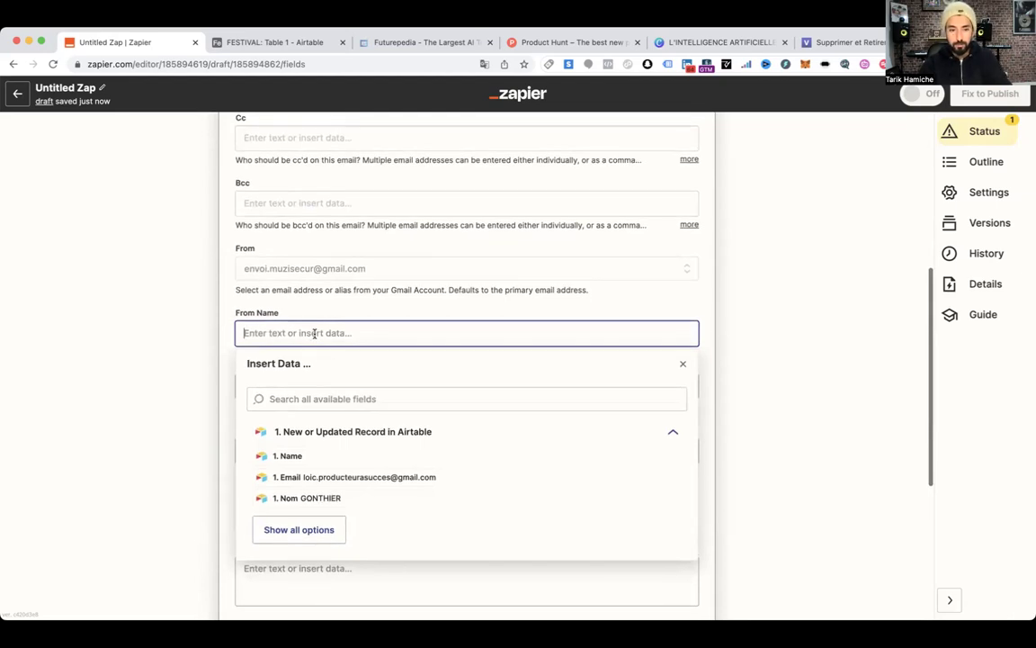
pyautogui.write('TARIK')
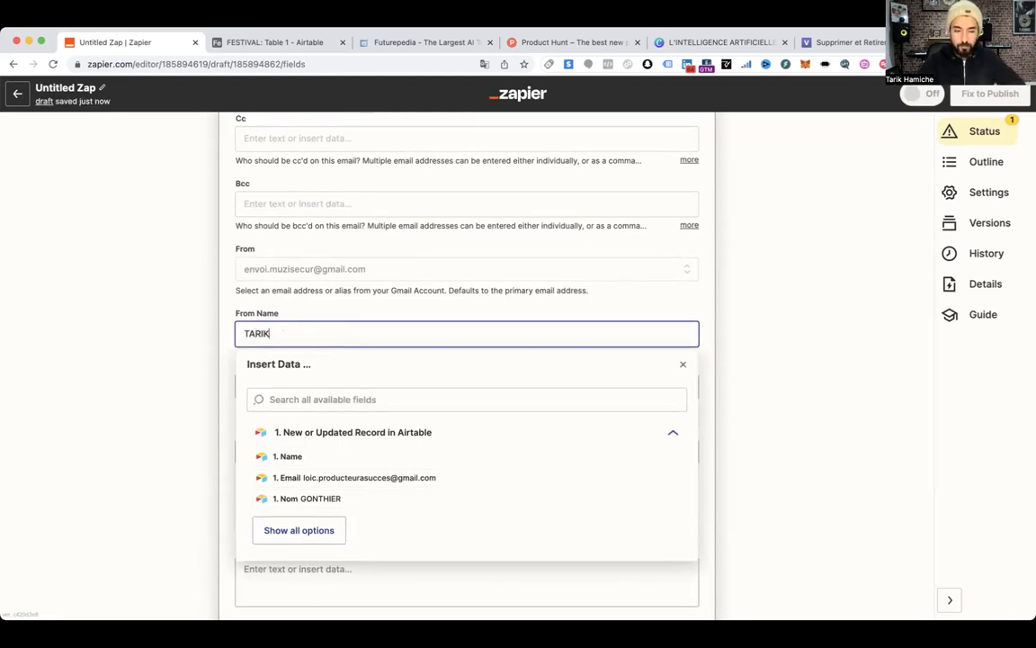
pyautogui.click(225, 335)
# Start the subject with 'Candidature' followed by the record's Festival name
pyautogui.scroll(-4, 234, 340)
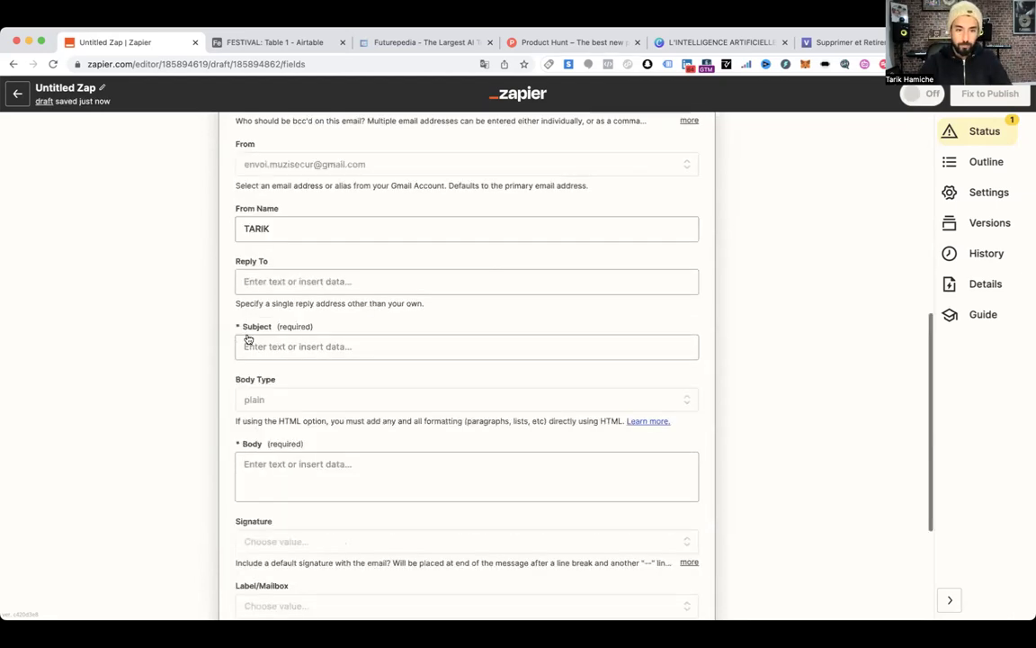
pyautogui.click(286, 294)
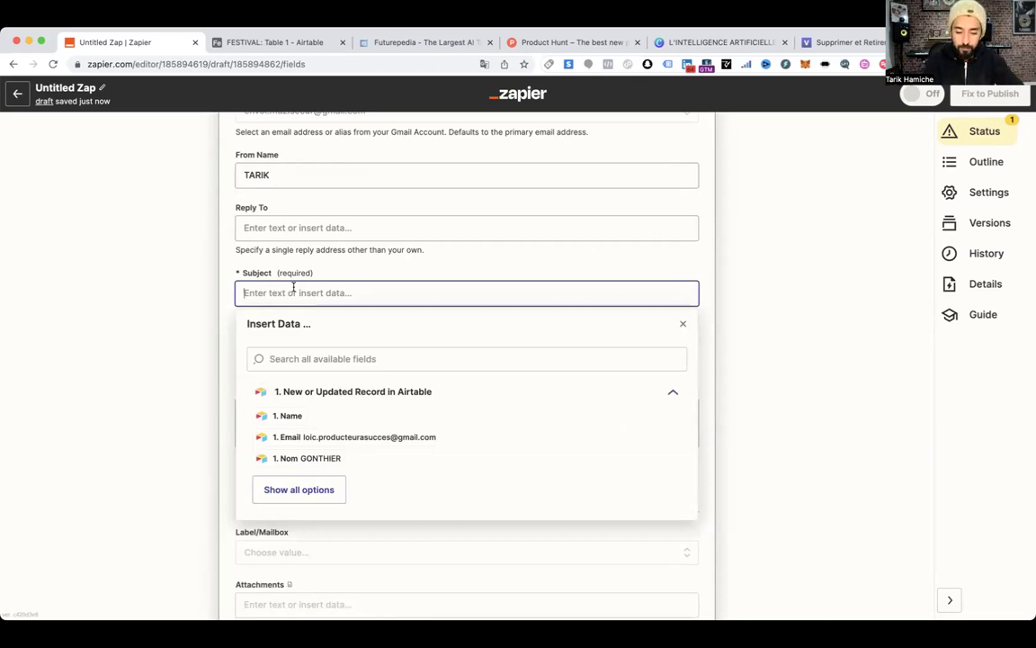
pyautogui.write('Candidature')
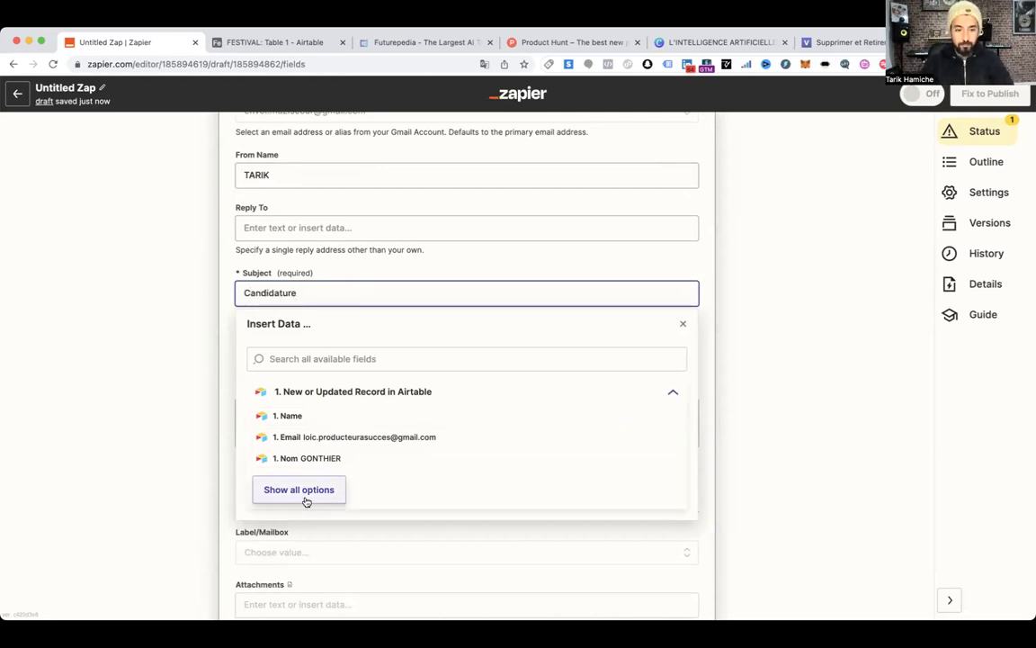
pyautogui.click(303, 493)
pyautogui.scroll(-1, 354, 514)
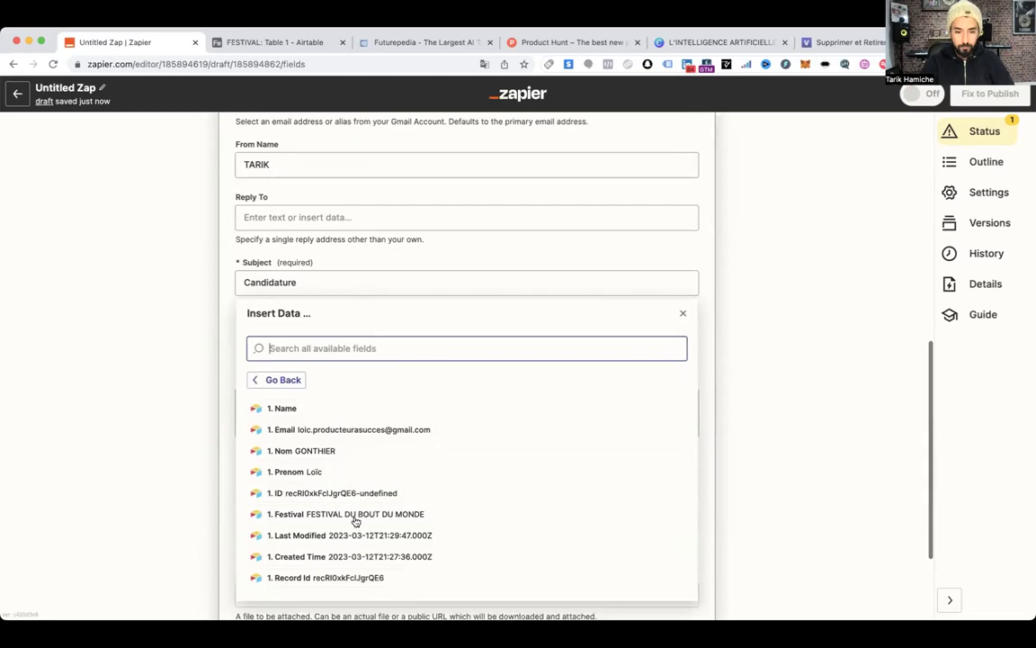
pyautogui.click(354, 493)
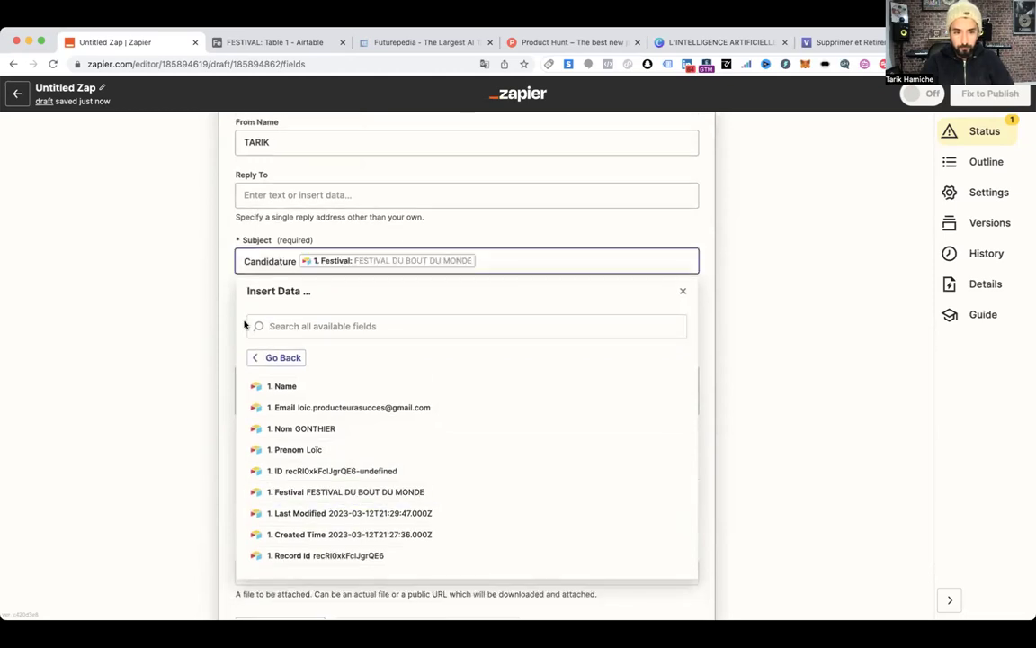
pyautogui.click(245, 261)
# Continue the subject with 'adressée à M.' and the contact's Nom field
pyautogui.click(522, 260)
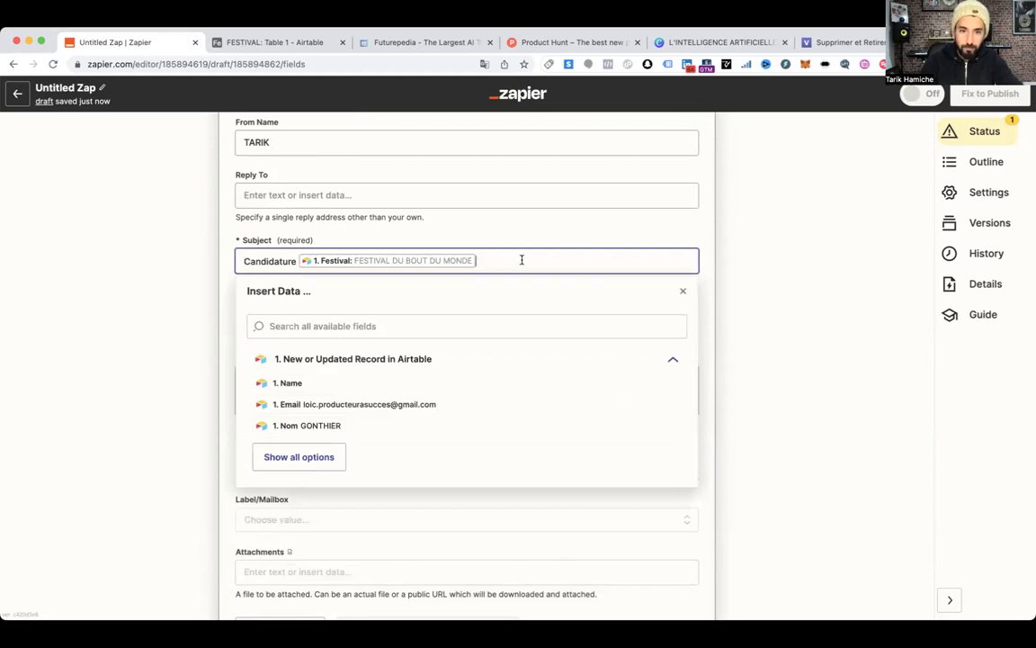
pyautogui.write('adress')
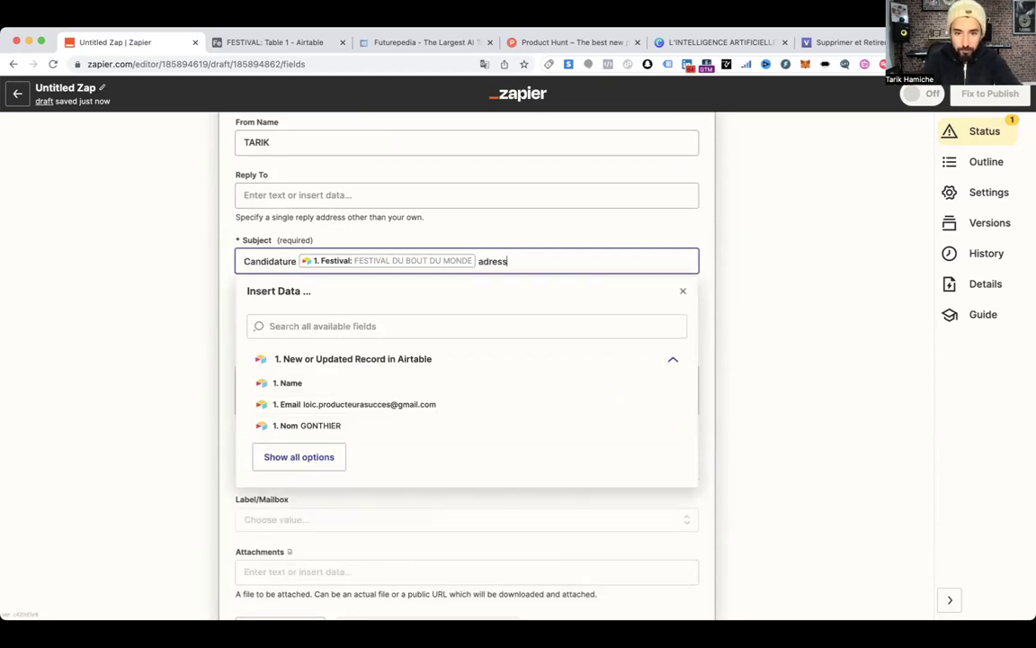
pyautogui.write('ée à')
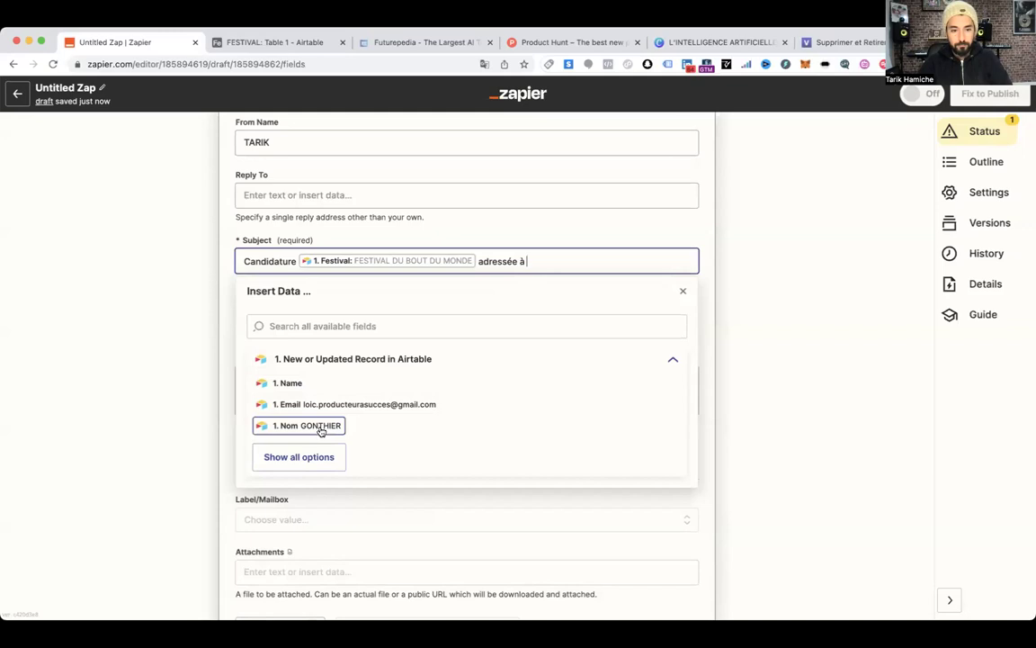
pyautogui.click(300, 457)
pyautogui.click(530, 260)
pyautogui.write('M.')
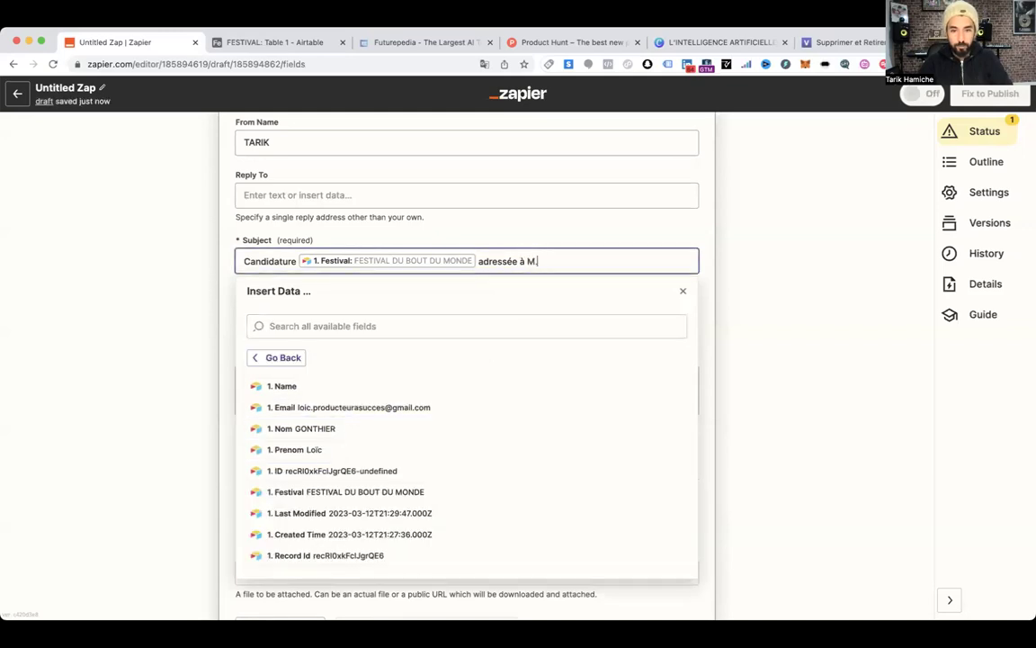
pyautogui.click(336, 429)
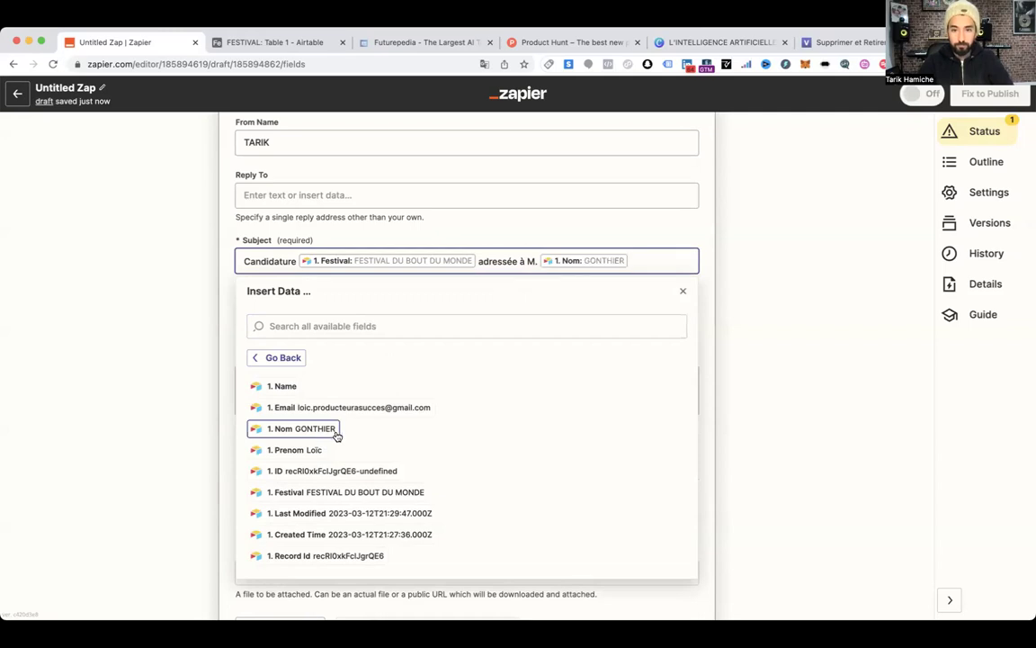
pyautogui.click(225, 284)
pyautogui.click(323, 381)
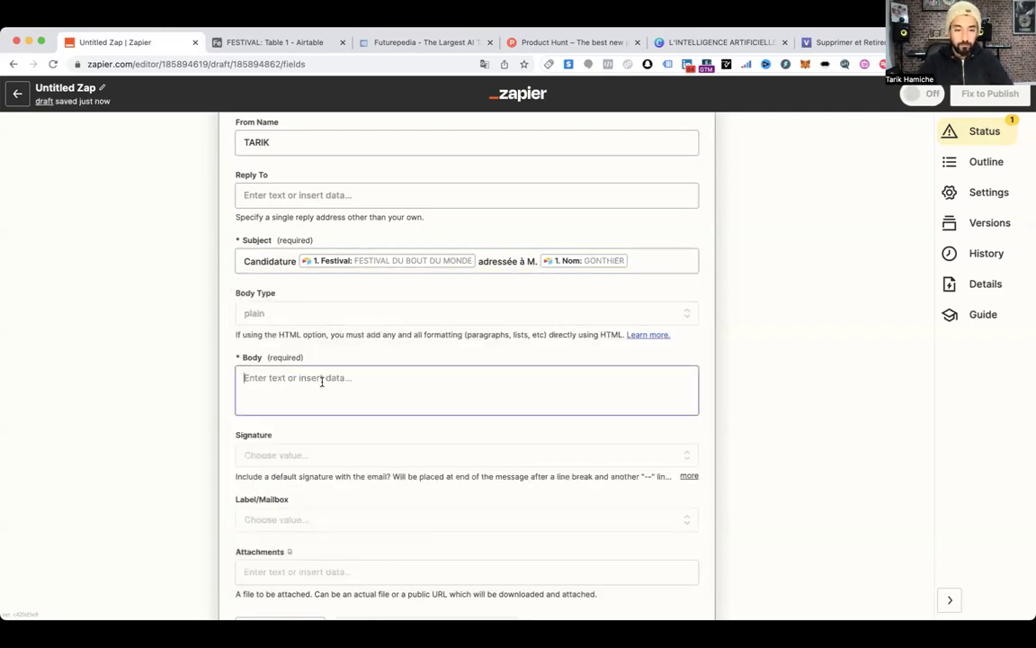
# Replace the placeholder body with 'Hello [1. Prenom], Ca roule ? Bye, Participer au [1. Festival], XXX'
pyautogui.write('fsdjnfdkjlfdskmfgkmlgfdlgdfmùldfgùml')
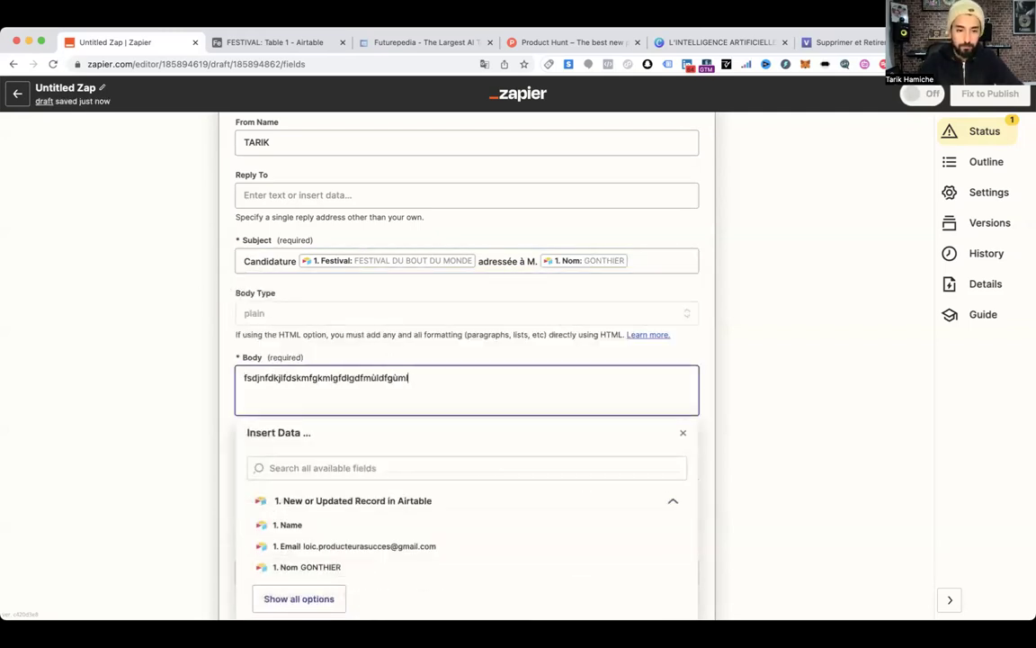
pyautogui.press('super+a')
pyautogui.write('He')
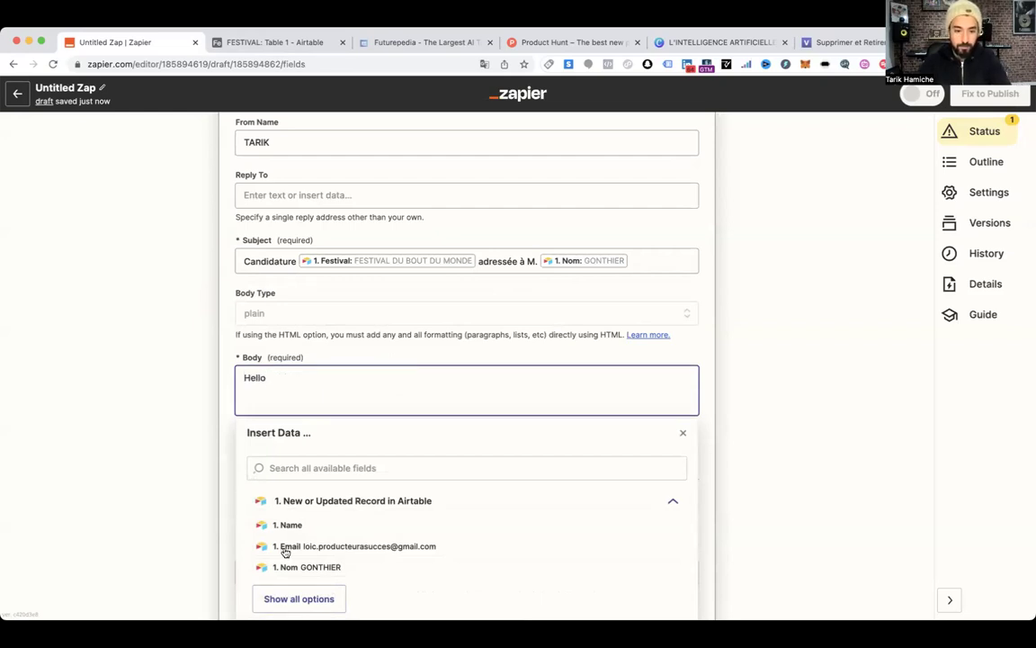
pyautogui.click(310, 596)
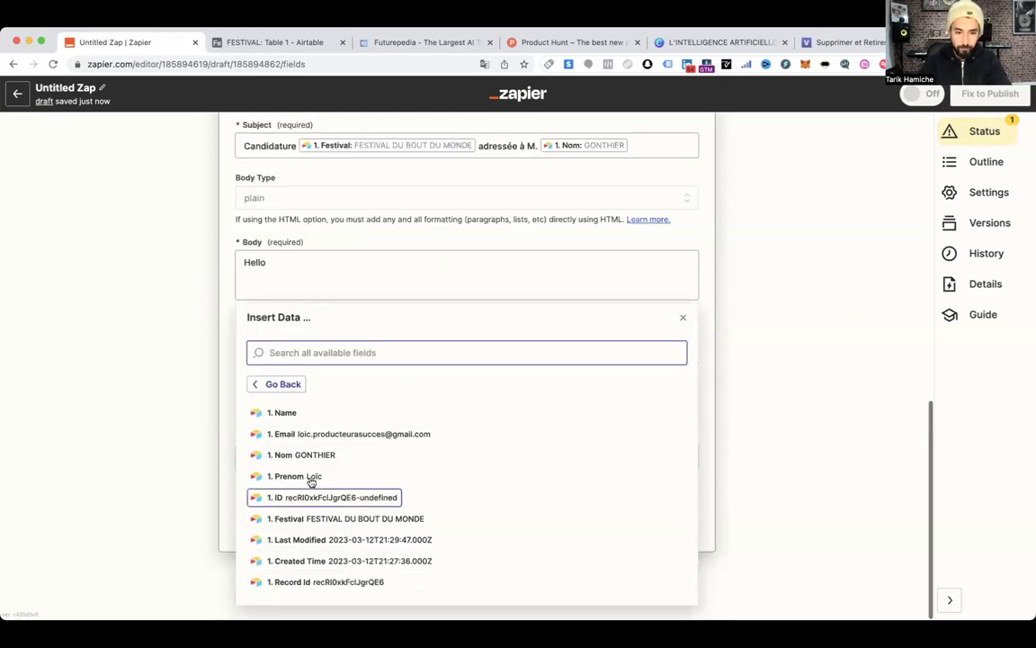
pyautogui.click(368, 477)
pyautogui.click(353, 279)
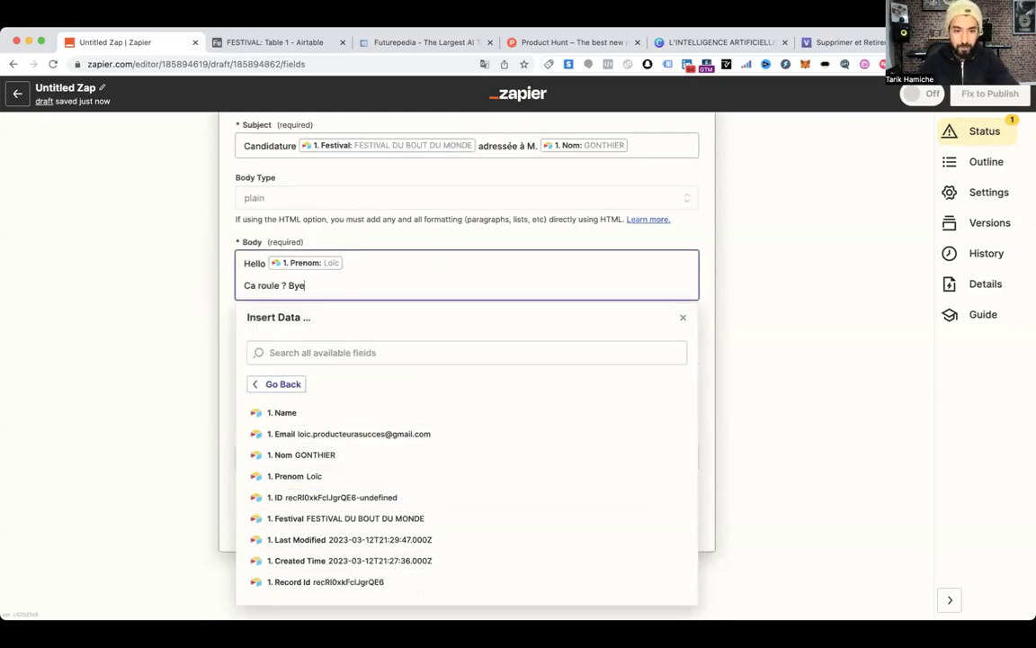
pyautogui.press('Return')
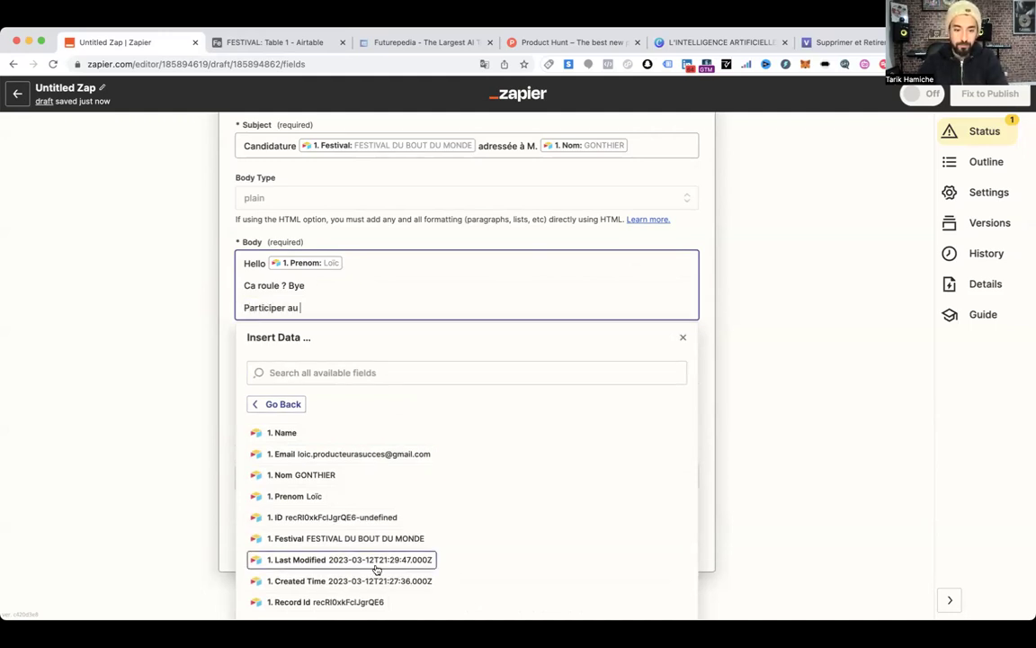
pyautogui.click(429, 538)
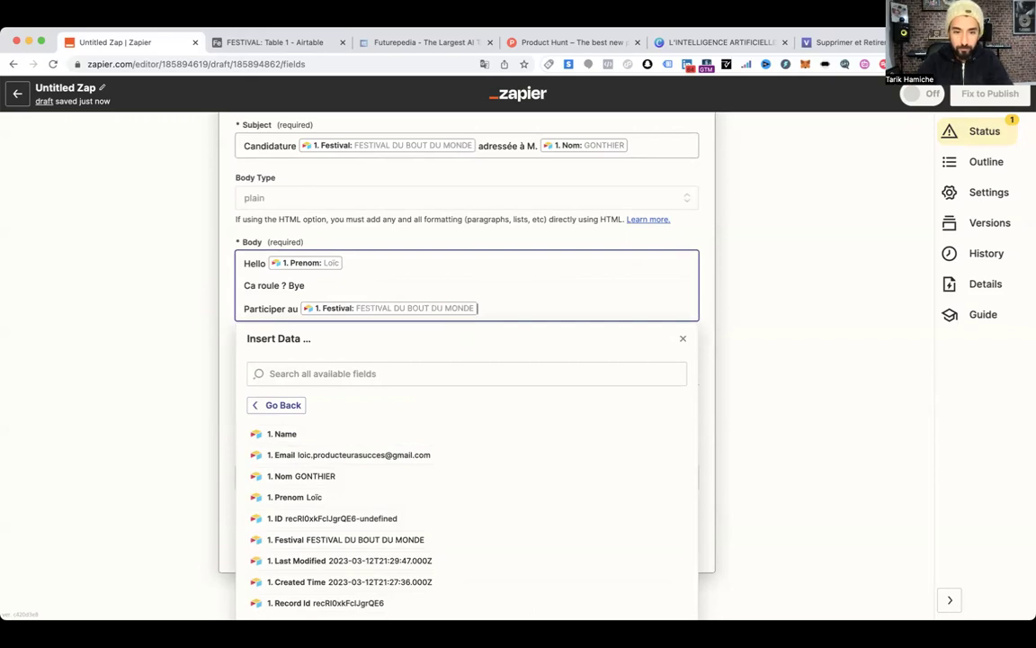
pyautogui.press('Return')
pyautogui.write('XXX')
pyautogui.click(229, 340)
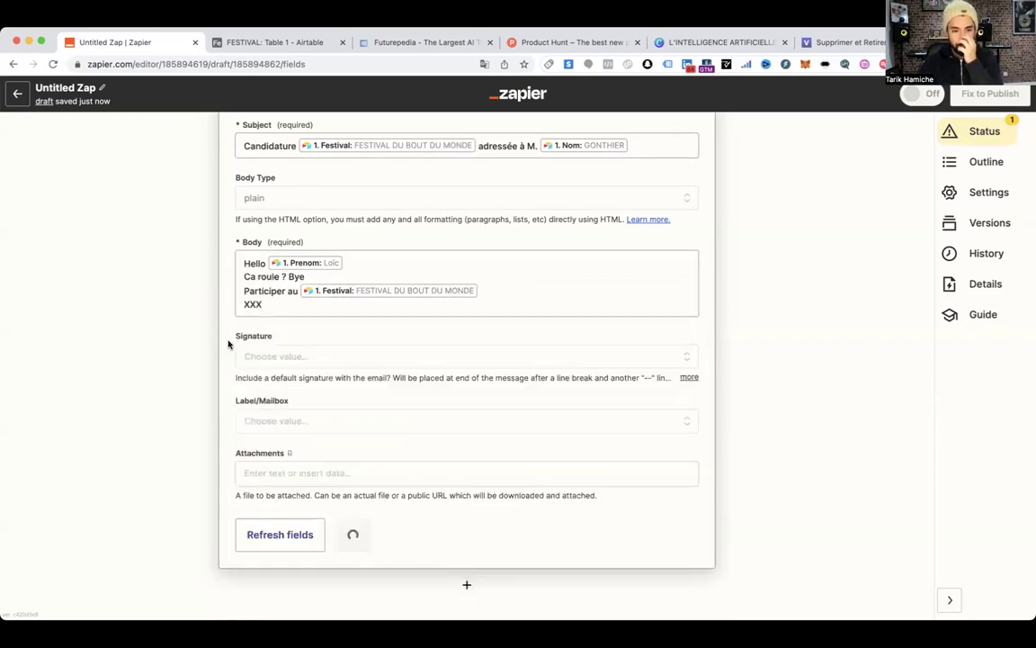
# Add an Attachment-type field named Attachments to the FESTIVAL table
pyautogui.click(300, 41)
pyautogui.click(982, 158)
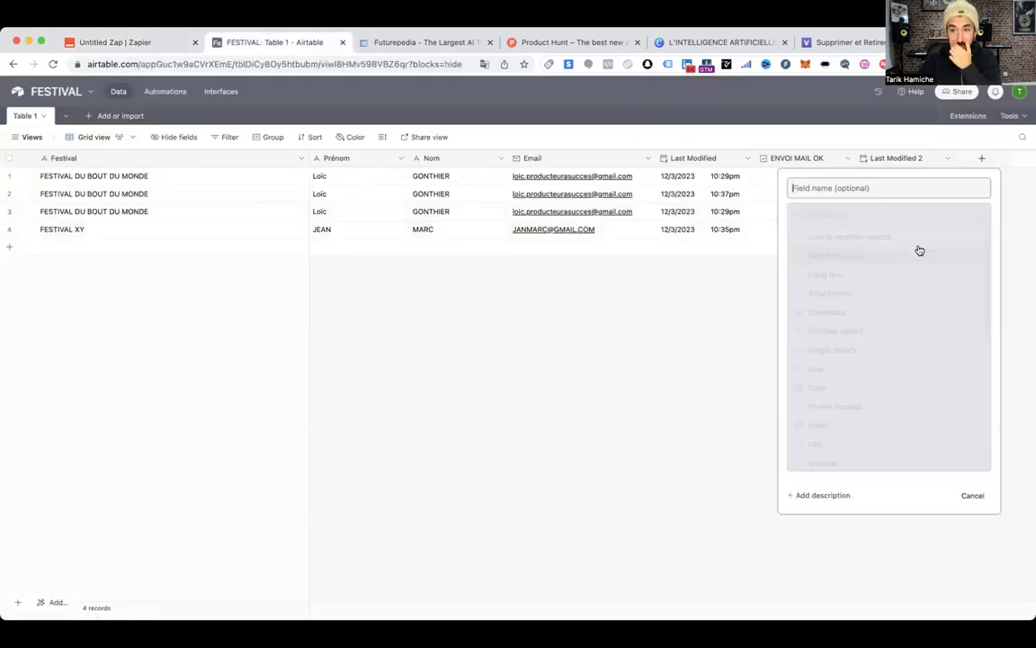
pyautogui.click(870, 293)
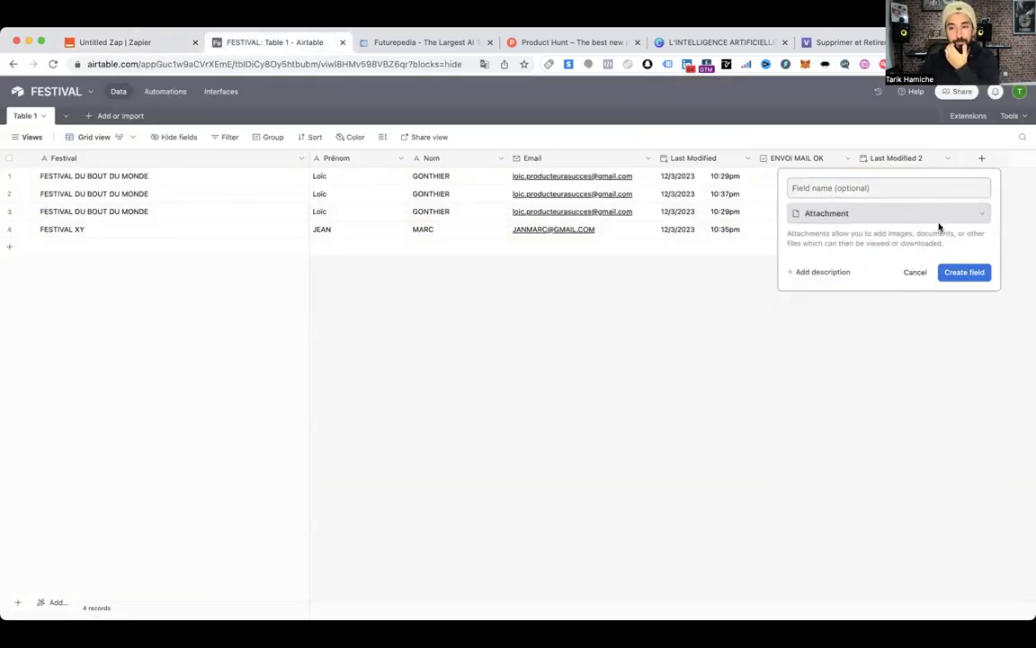
pyautogui.click(962, 273)
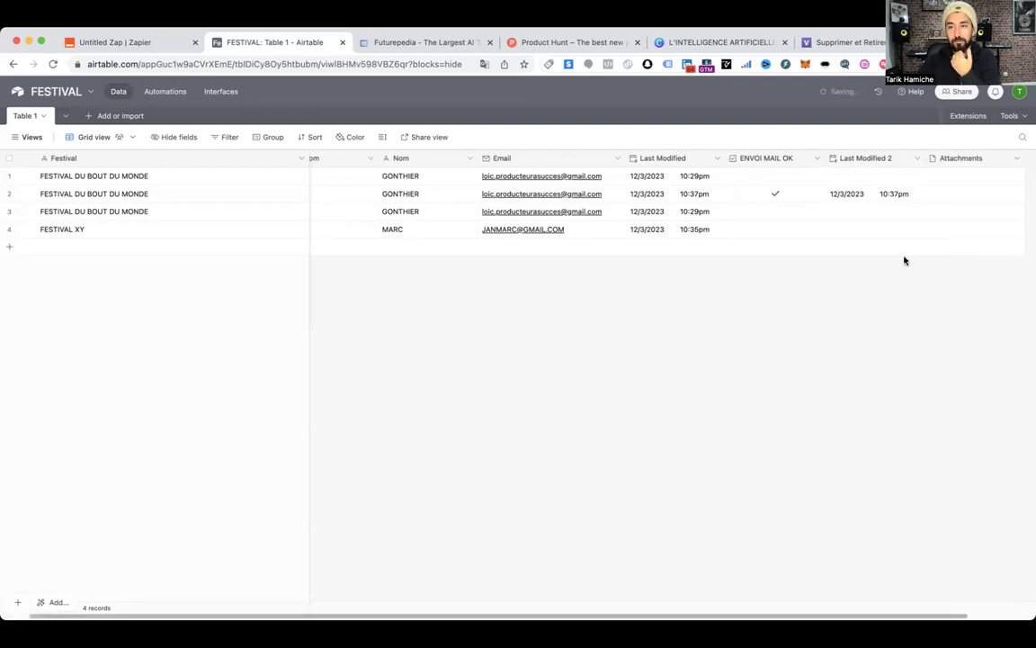
# Upload the image Unknown.jpeg into the second record's Attachments cell
pyautogui.click(970, 195)
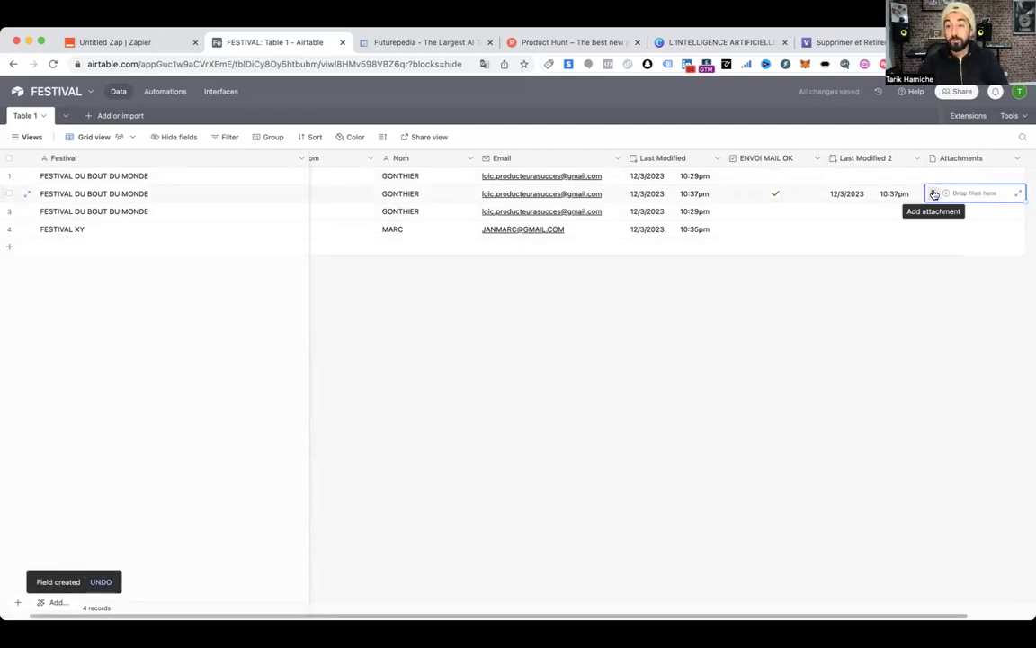
pyautogui.click(933, 195)
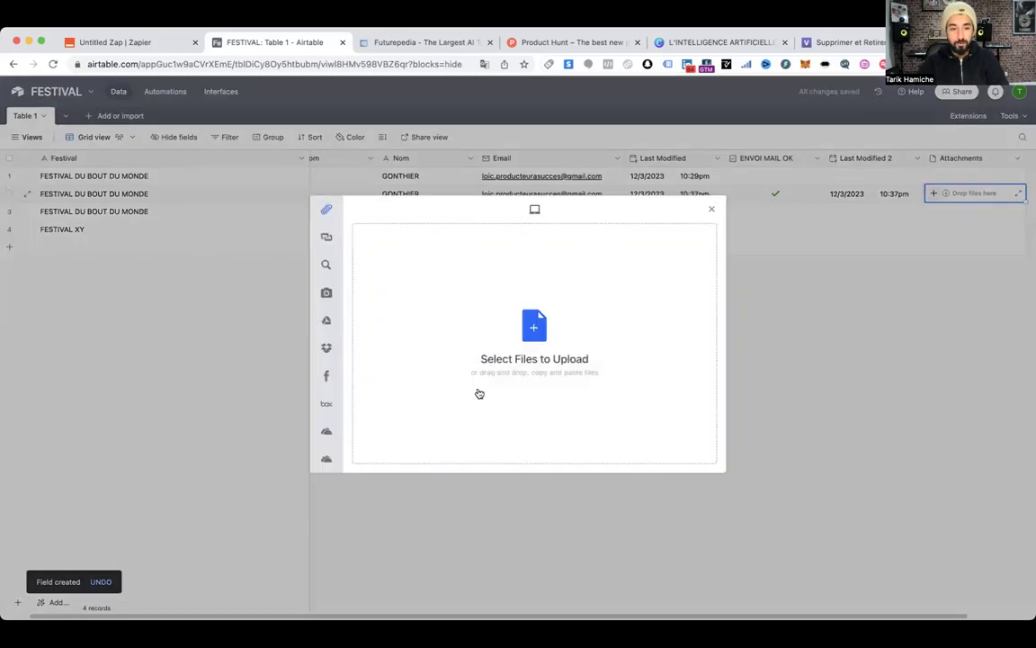
pyautogui.click(480, 393)
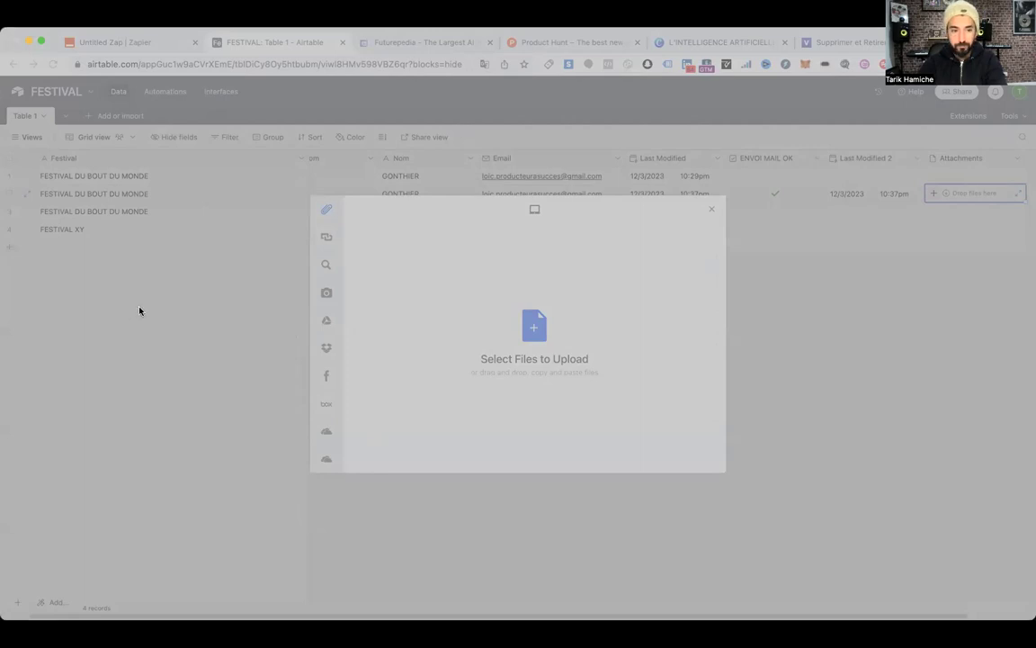
pyautogui.moveTo(129, 314); pyautogui.dragTo(637, 263)
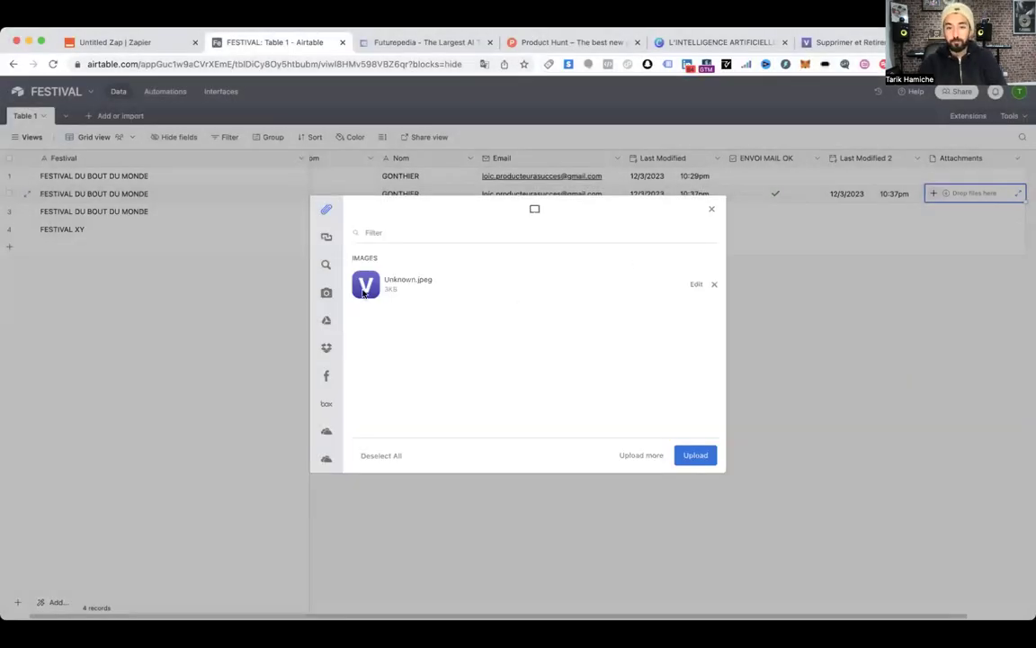
pyautogui.click(689, 455)
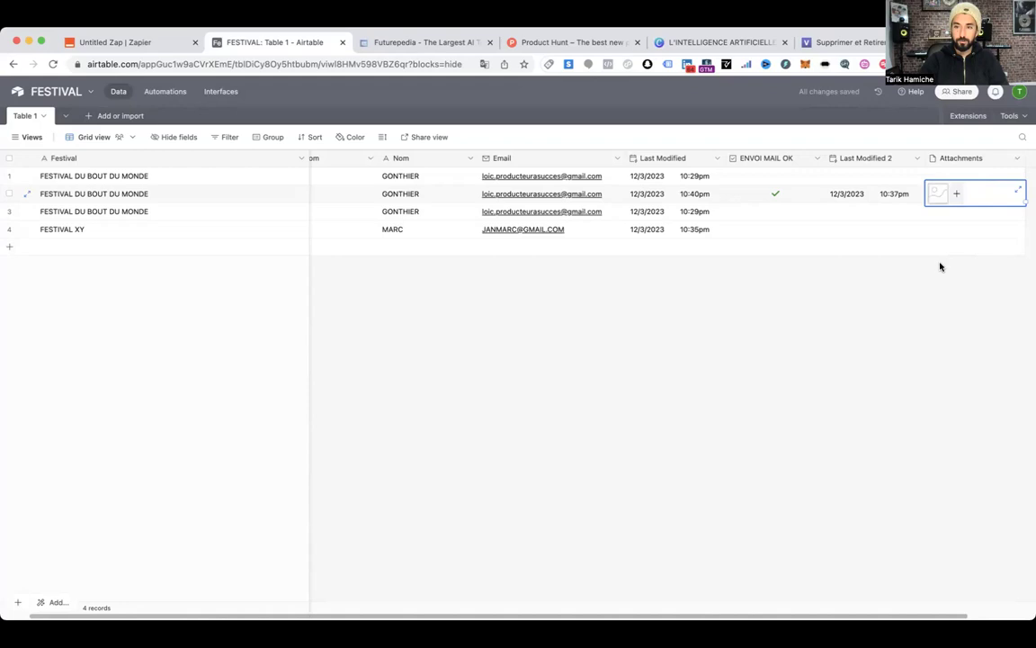
pyautogui.click(933, 267)
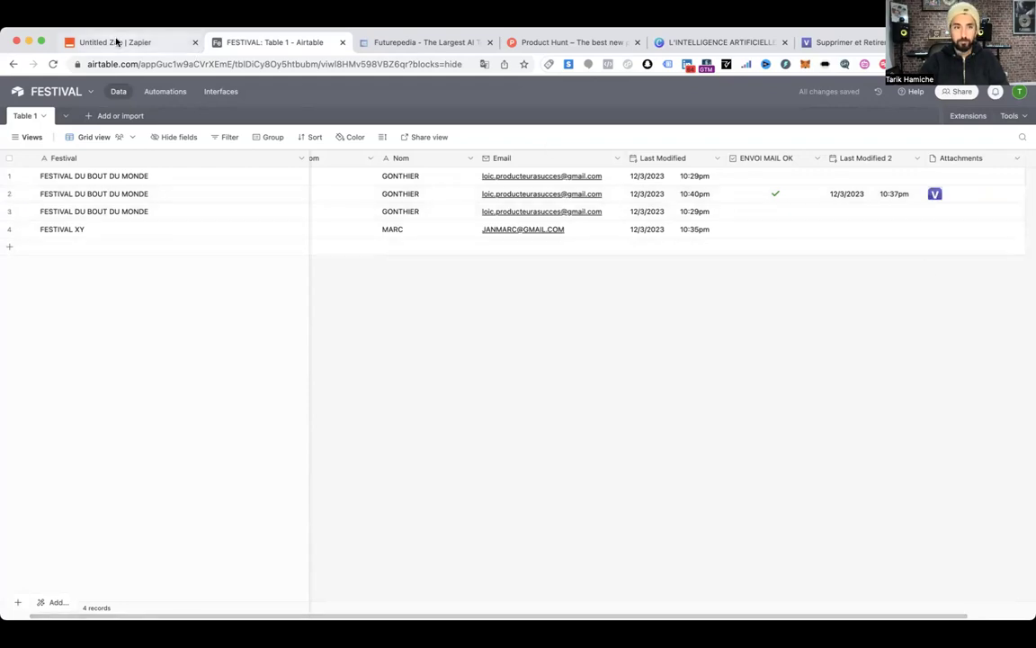
# Refresh the Gmail action's fields and browse the Airtable data for the attachment, inserting nothing
pyautogui.click(120, 42)
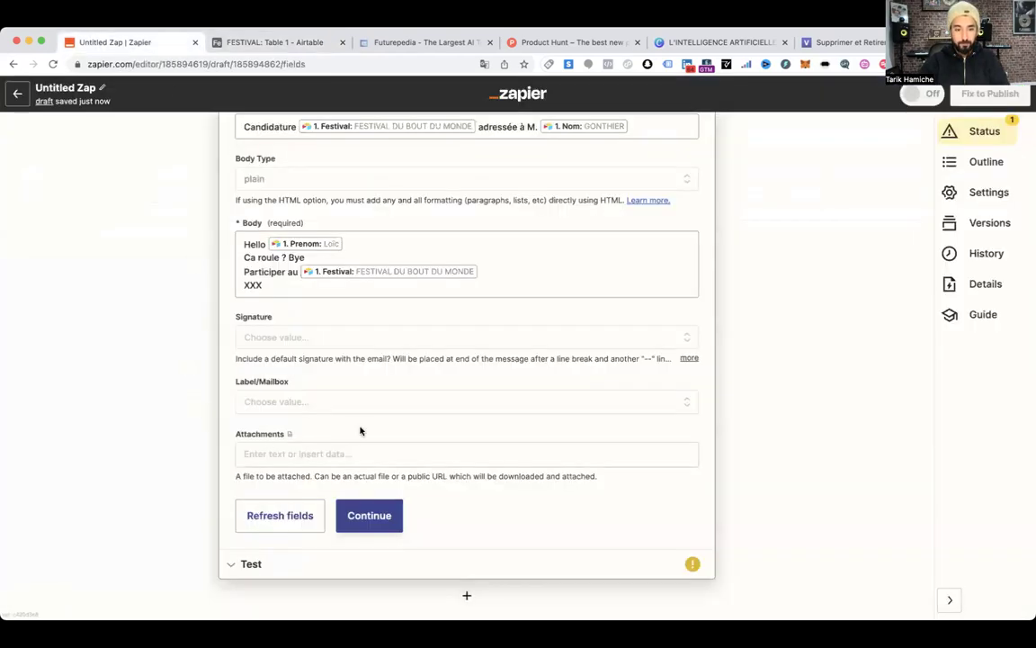
pyautogui.click(263, 515)
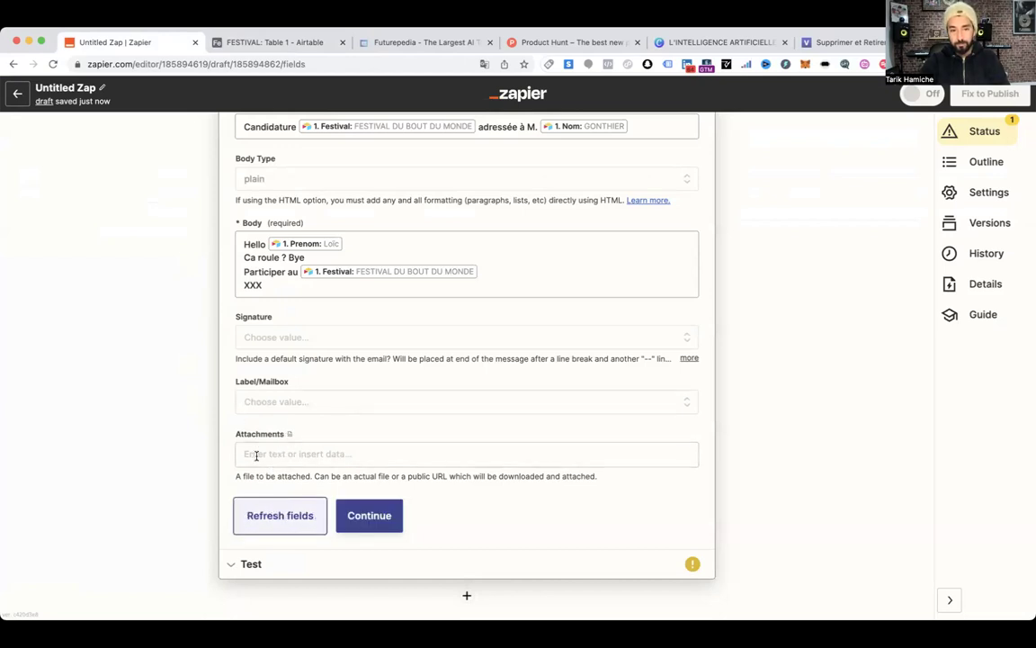
pyautogui.click(260, 453)
pyautogui.scroll(-2, 347, 428)
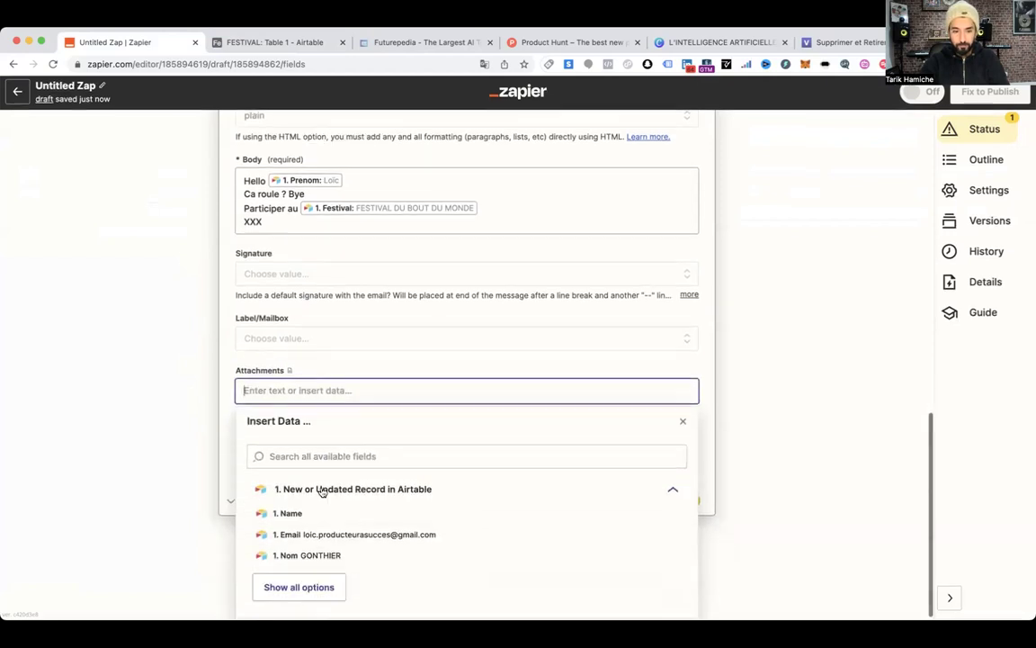
pyautogui.click(316, 586)
pyautogui.scroll(-2, 363, 534)
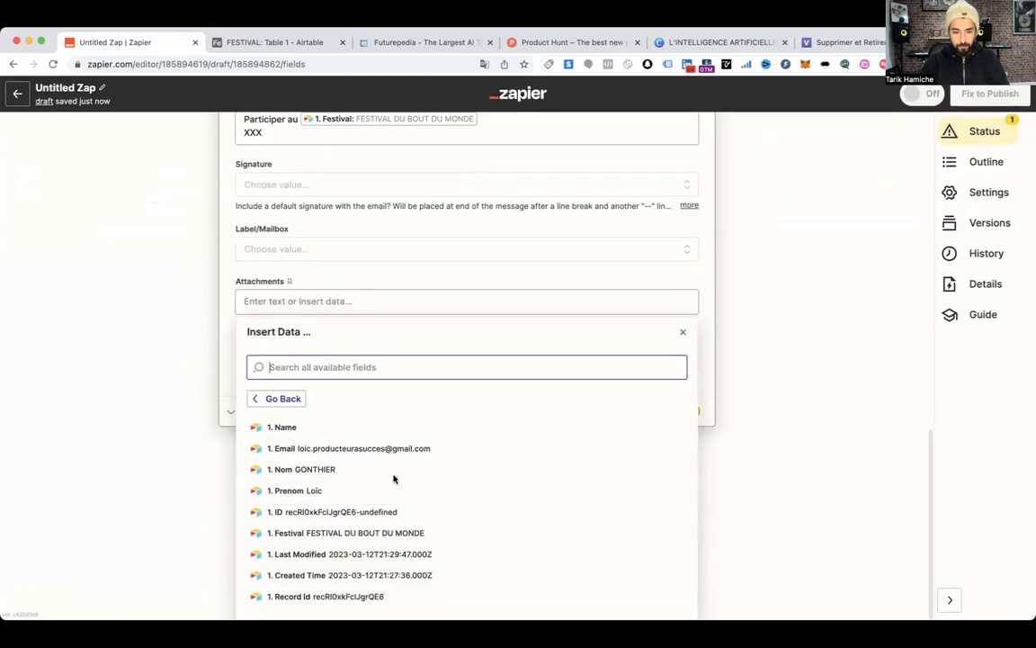
pyautogui.click(747, 364)
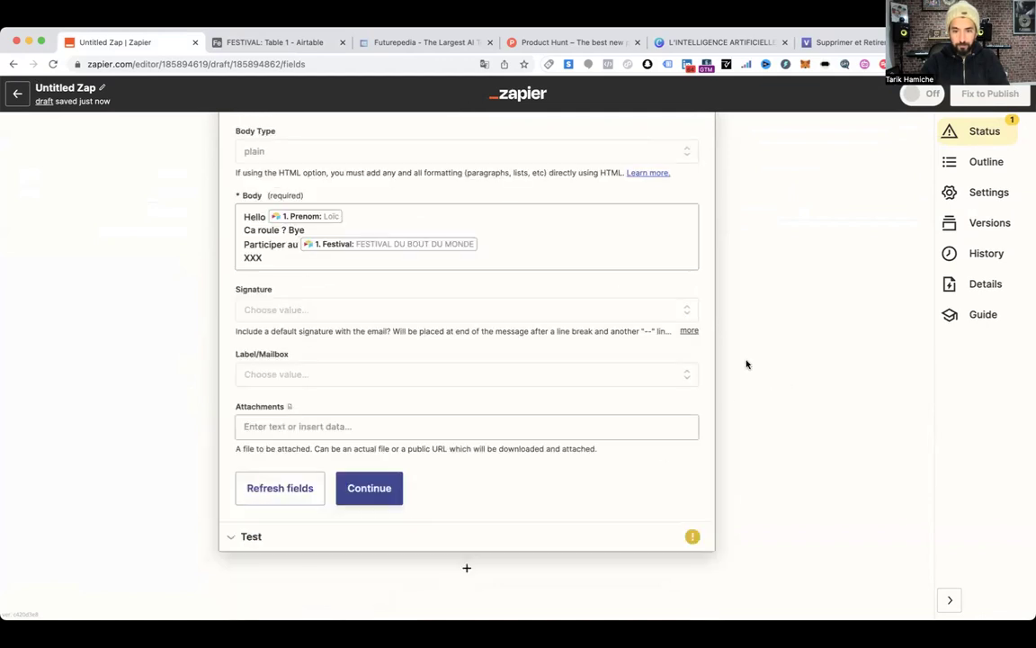
pyautogui.scroll(10, 598, 284)
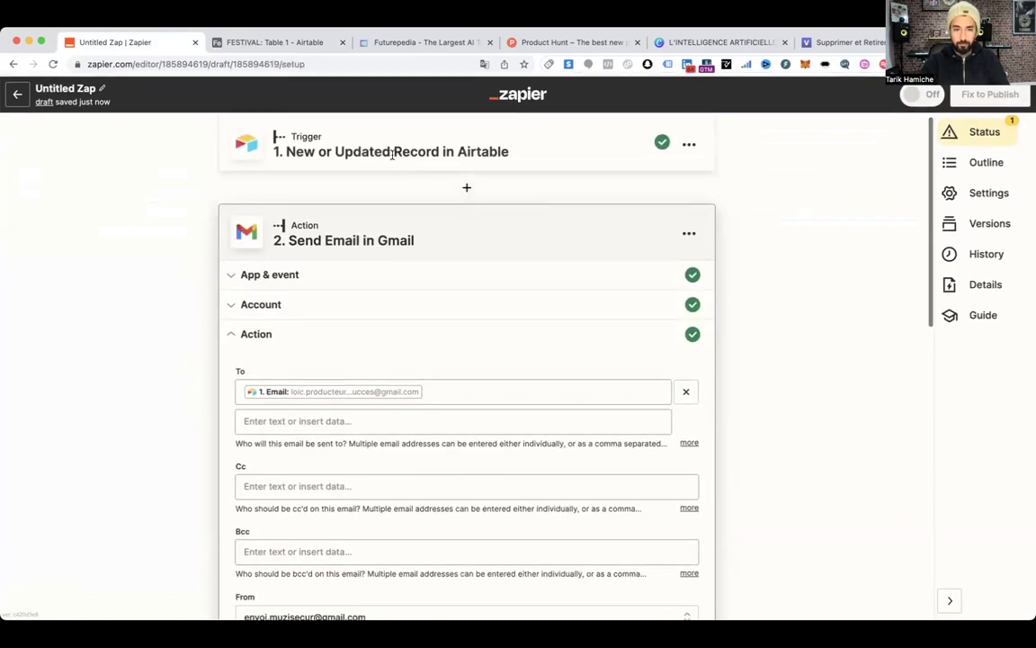
# Load more samples, pick Record D as the Airtable trigger's test record, and continue to Gmail
pyautogui.click(392, 153)
pyautogui.click(404, 356)
pyautogui.click(274, 342)
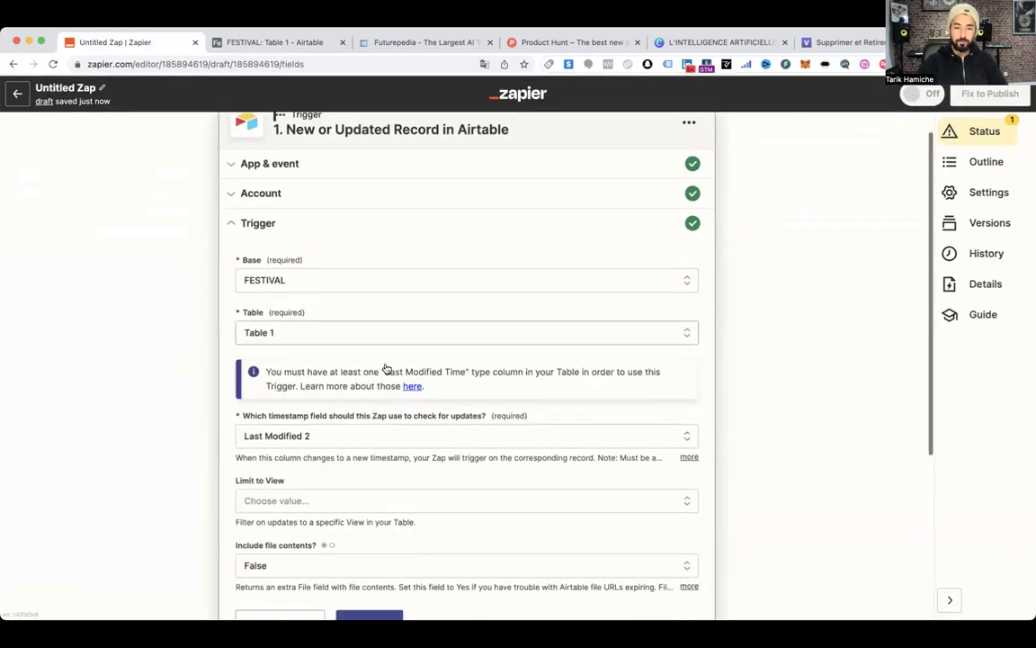
pyautogui.click(364, 371)
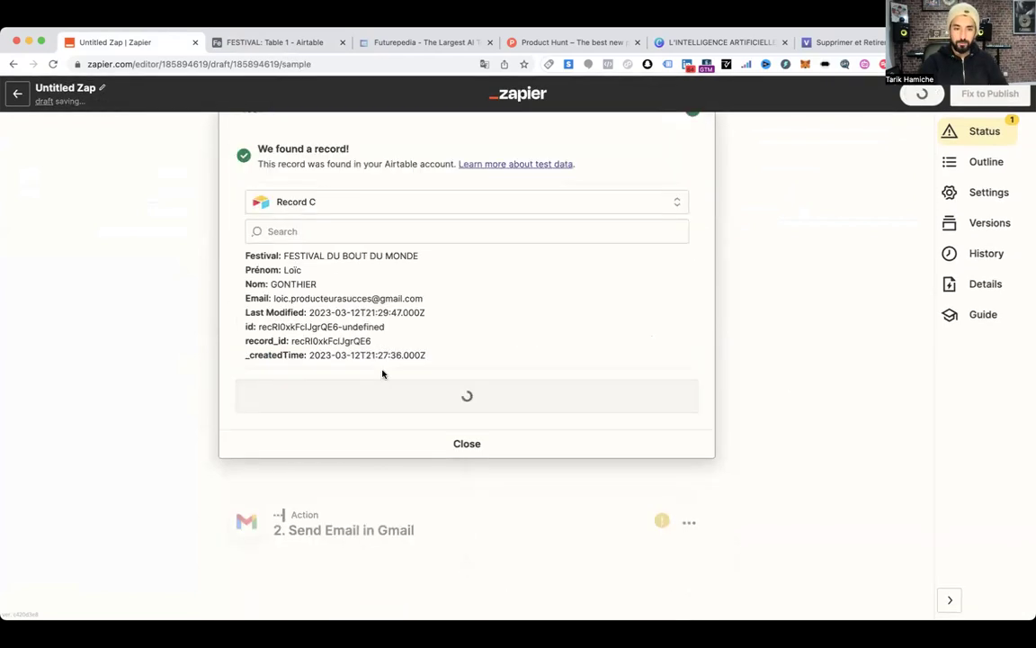
pyautogui.click(322, 210)
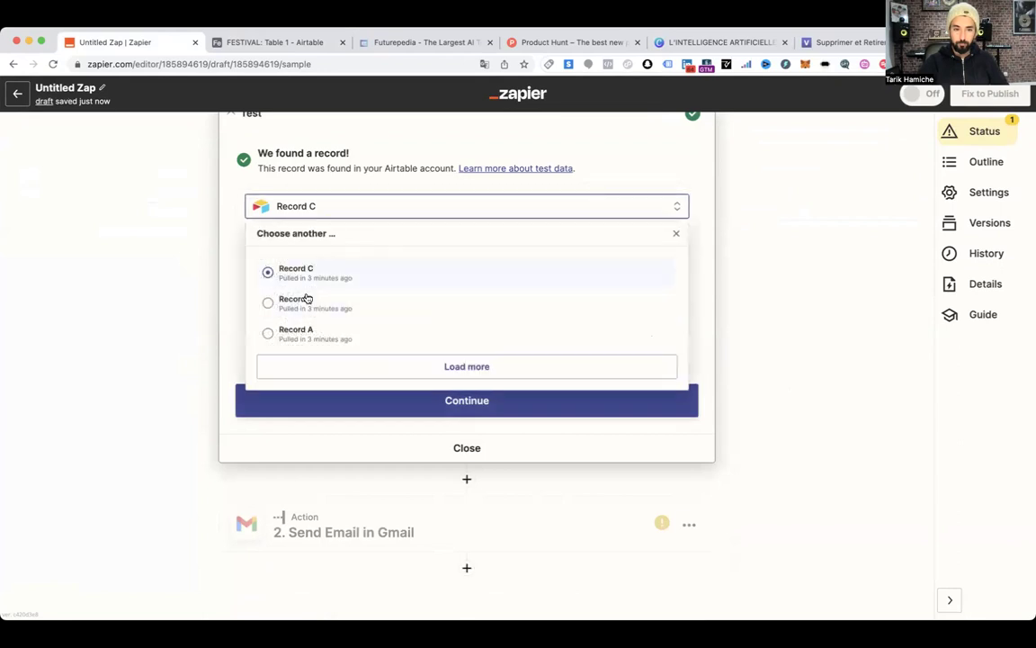
pyautogui.click(332, 370)
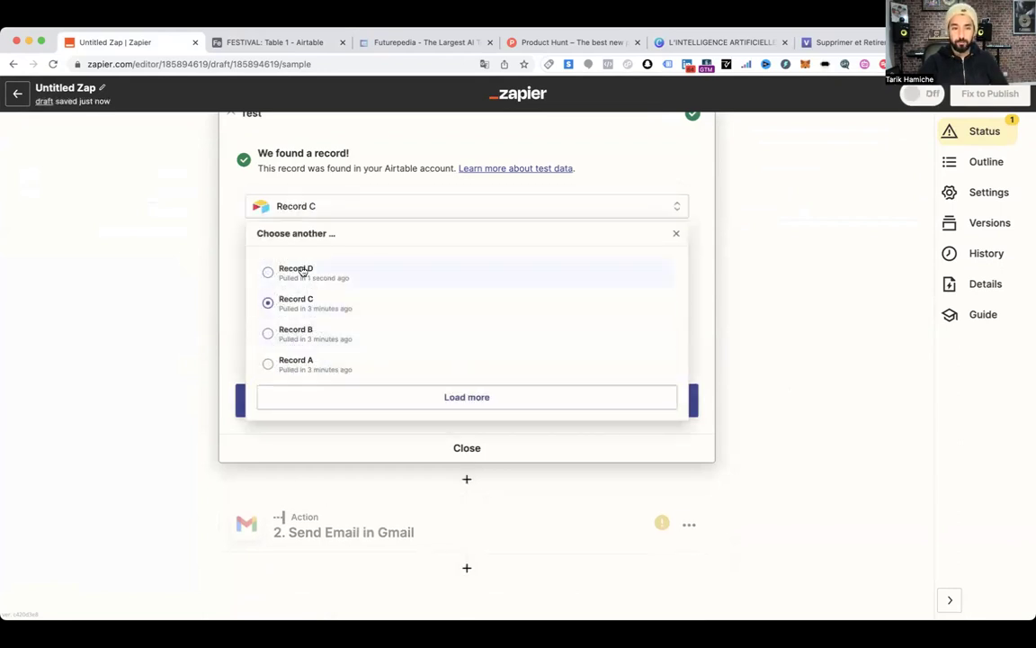
pyautogui.click(303, 271)
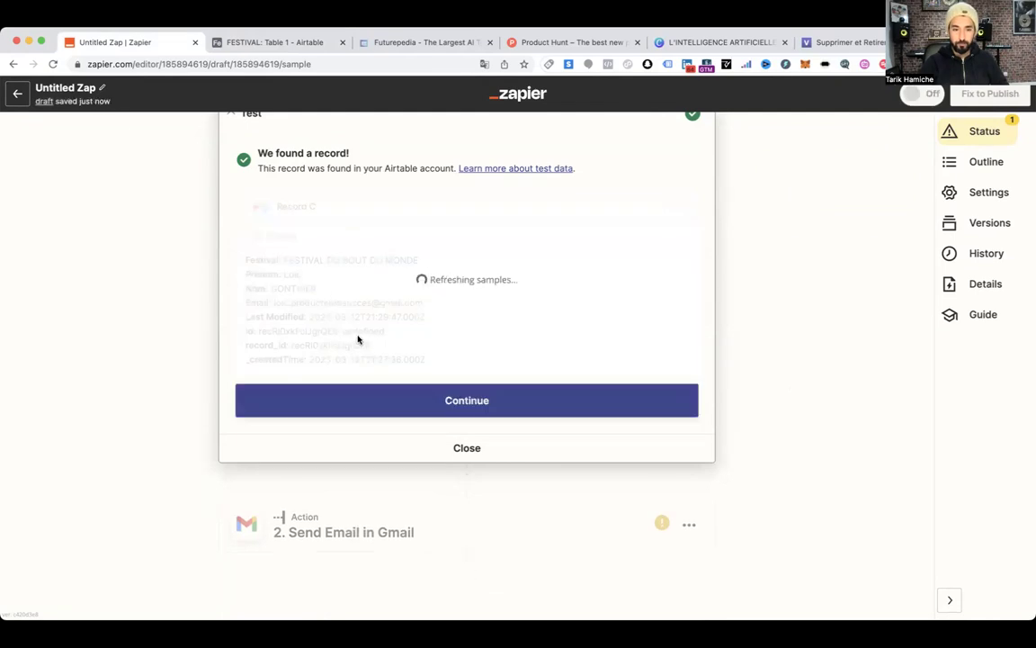
pyautogui.scroll(-2, 268, 321)
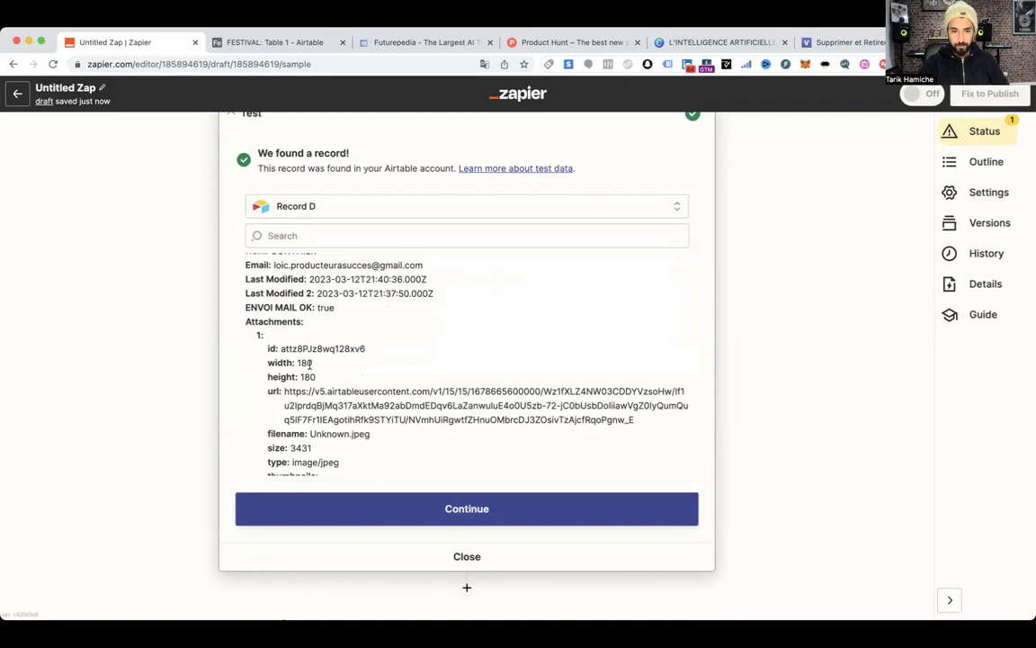
pyautogui.scroll(-2, 477, 441)
pyautogui.click(446, 509)
pyautogui.scroll(-6, 416, 388)
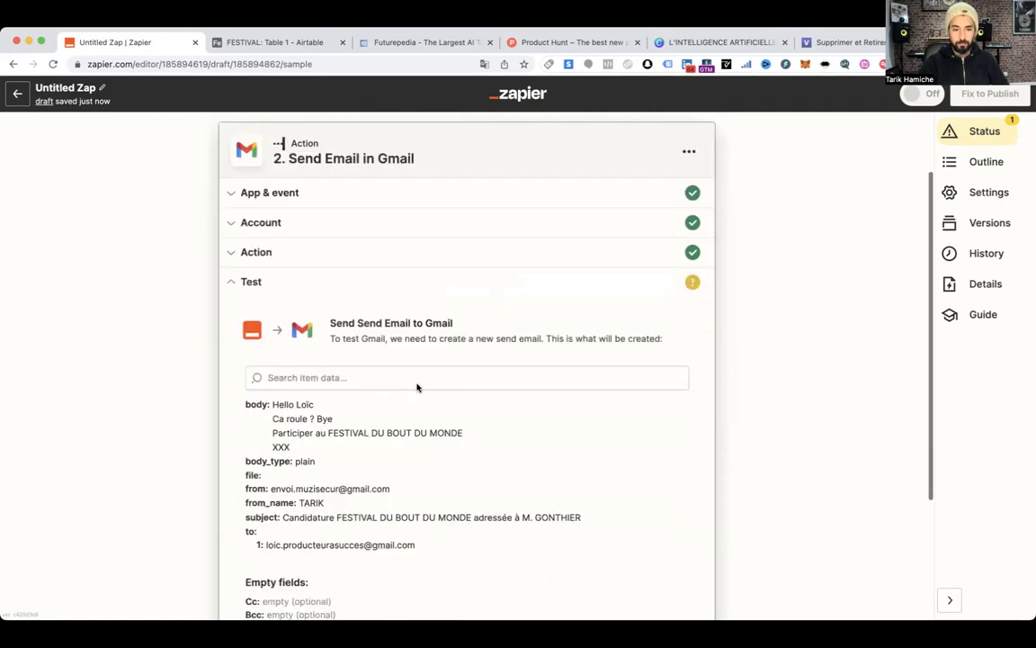
# Insert the Airtable record's 1. Attachments File as the Gmail email's attachment
pyautogui.scroll(4, 346, 360)
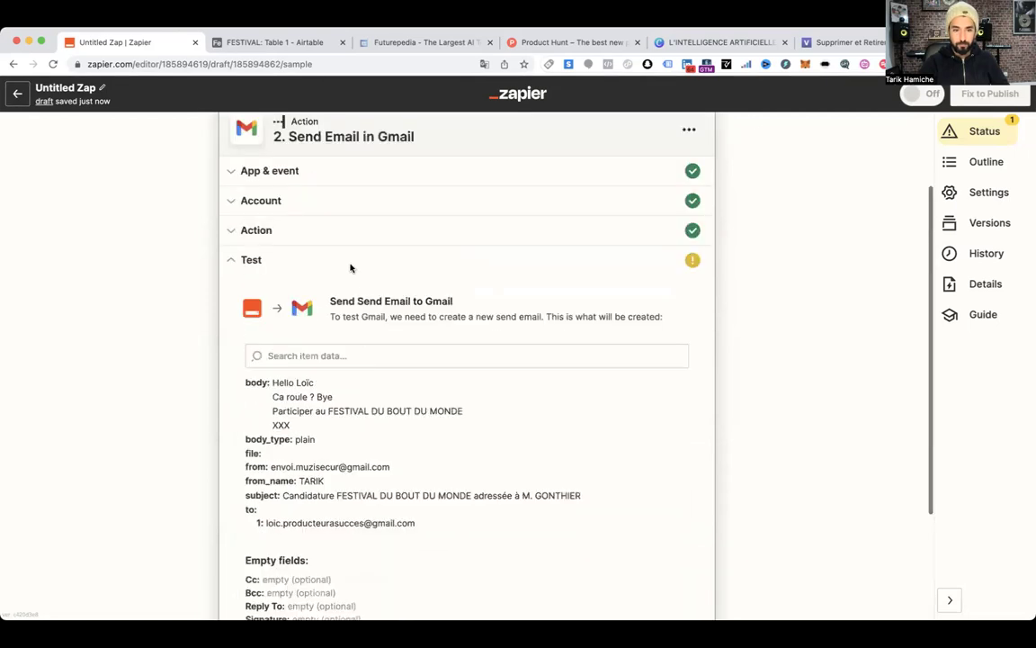
pyautogui.click(288, 236)
pyautogui.scroll(-10, 368, 364)
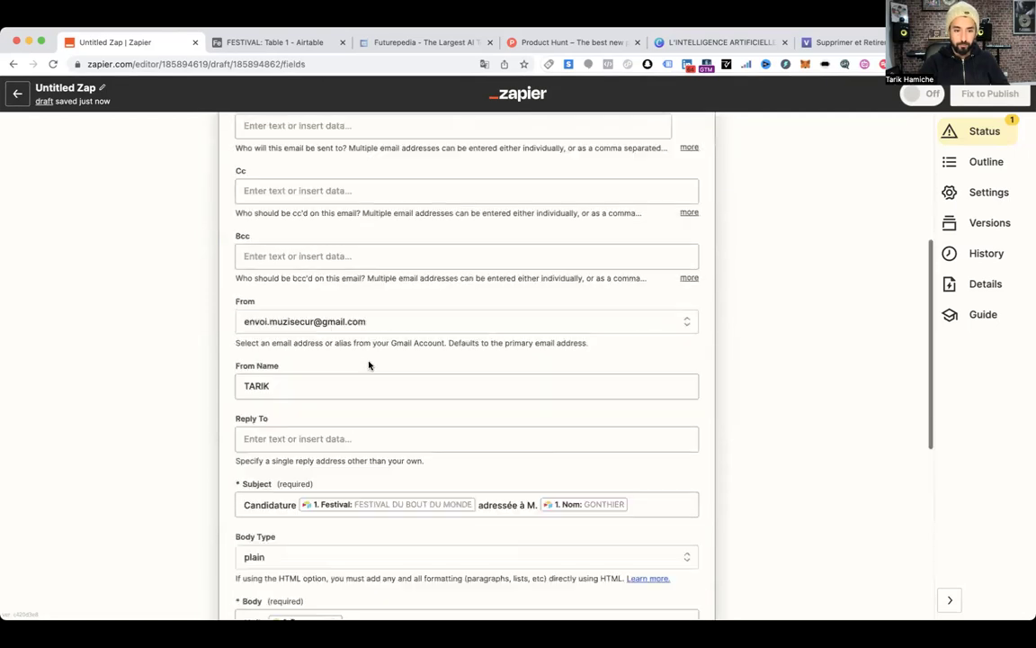
pyautogui.scroll(-3, 275, 433)
pyautogui.click(276, 426)
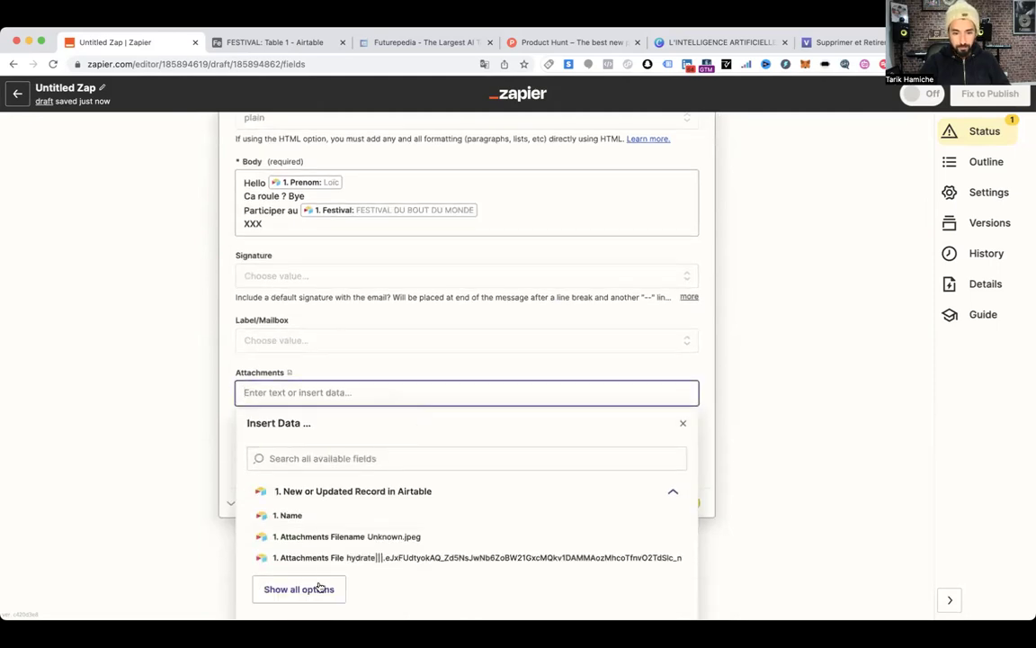
pyautogui.click(298, 589)
pyautogui.scroll(-4, 446, 396)
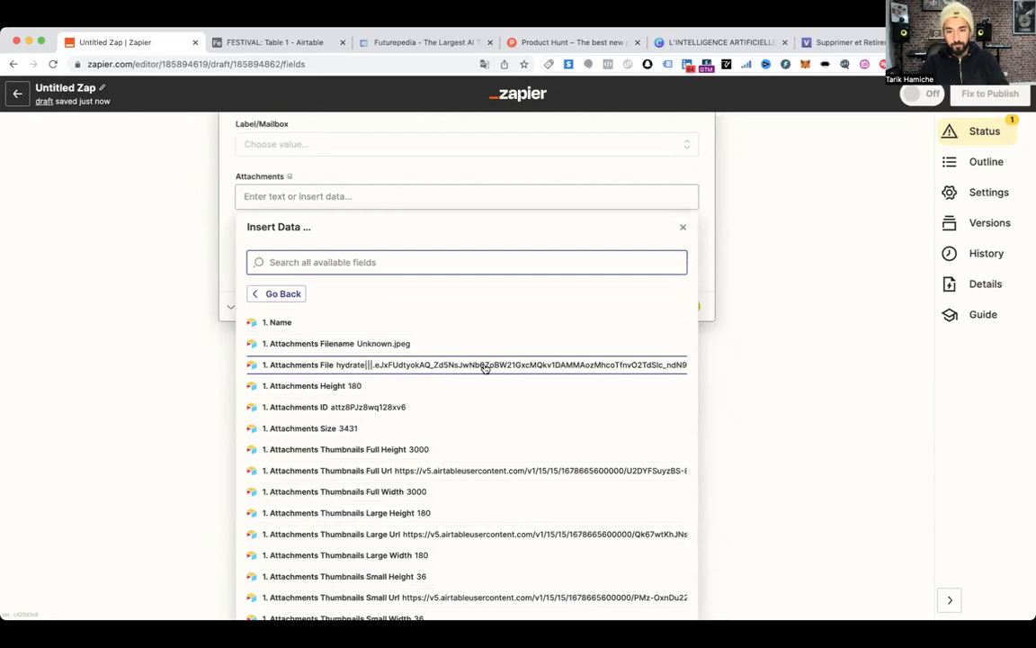
pyautogui.hscroll(10, 483, 367)
pyautogui.hscroll(10, 483, 367)
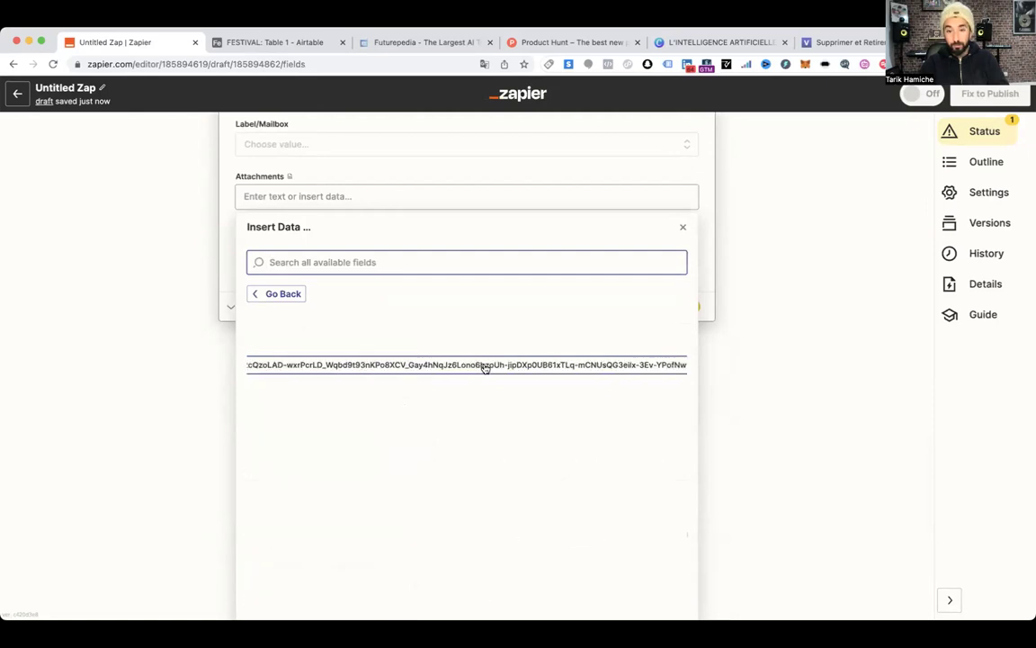
pyautogui.hscroll(-20, 484, 367)
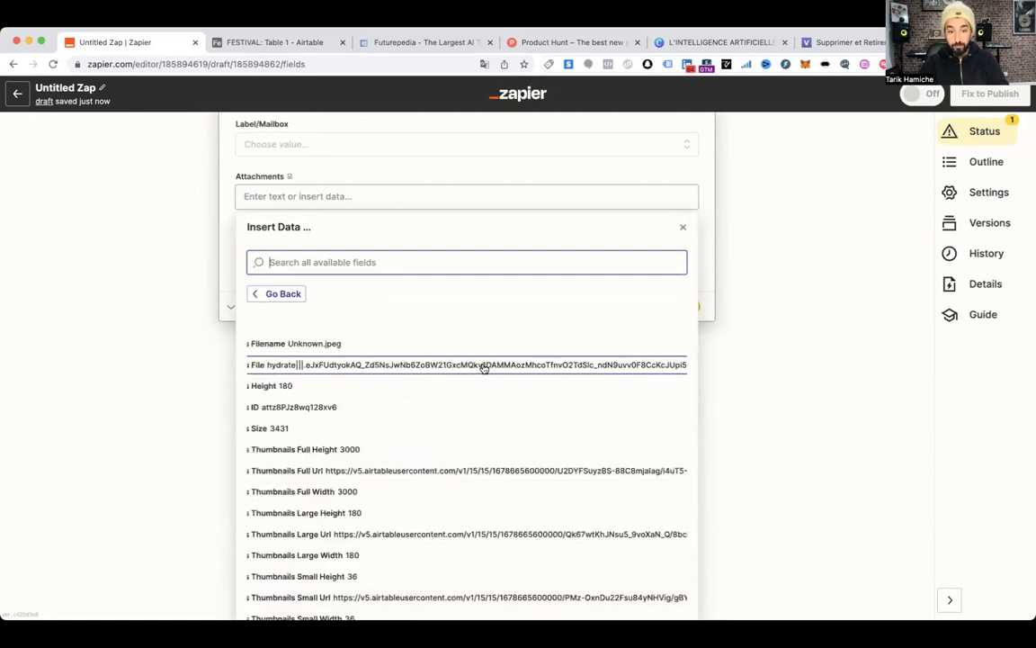
pyautogui.click(440, 367)
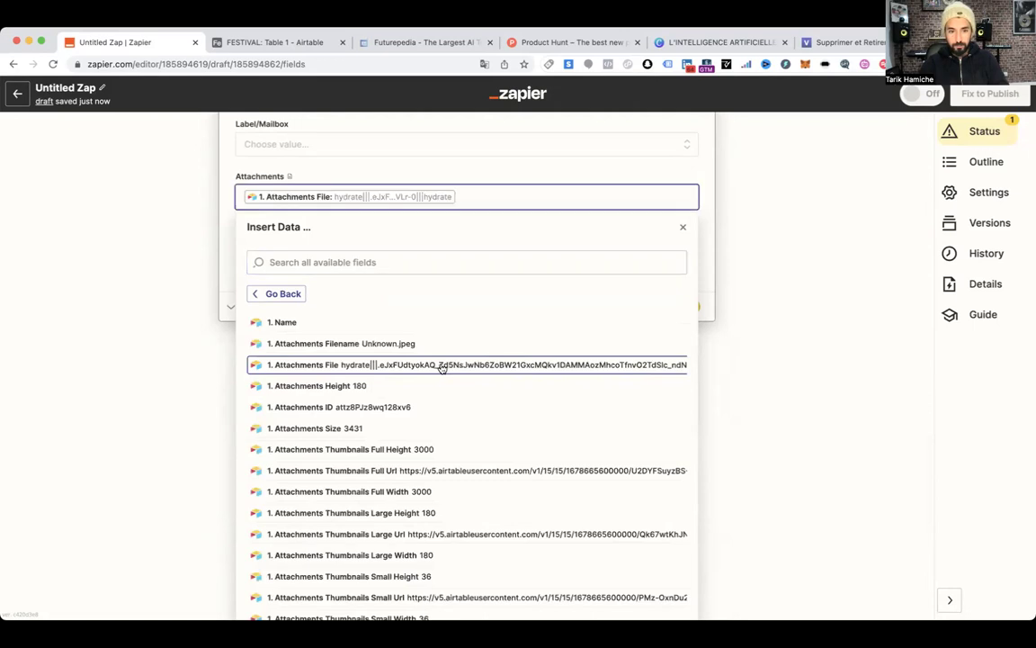
pyautogui.click(220, 236)
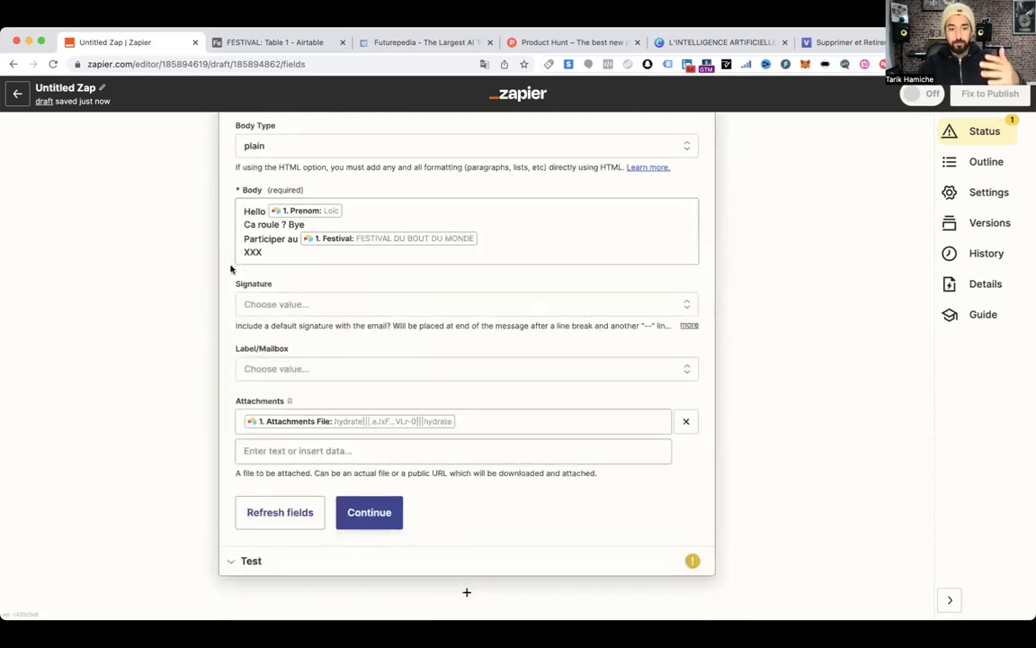
# Run Test & continue to send the Gmail test email with attachment and confirm it shows SENT
pyautogui.click(373, 515)
pyautogui.scroll(-3, 393, 432)
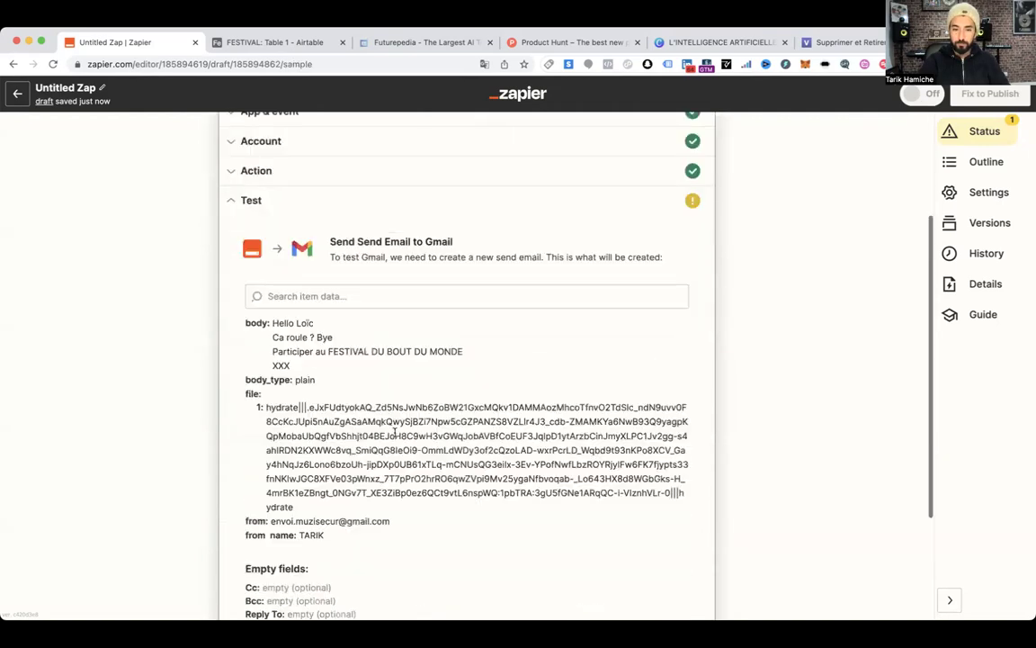
pyautogui.scroll(-3, 393, 438)
pyautogui.click(352, 512)
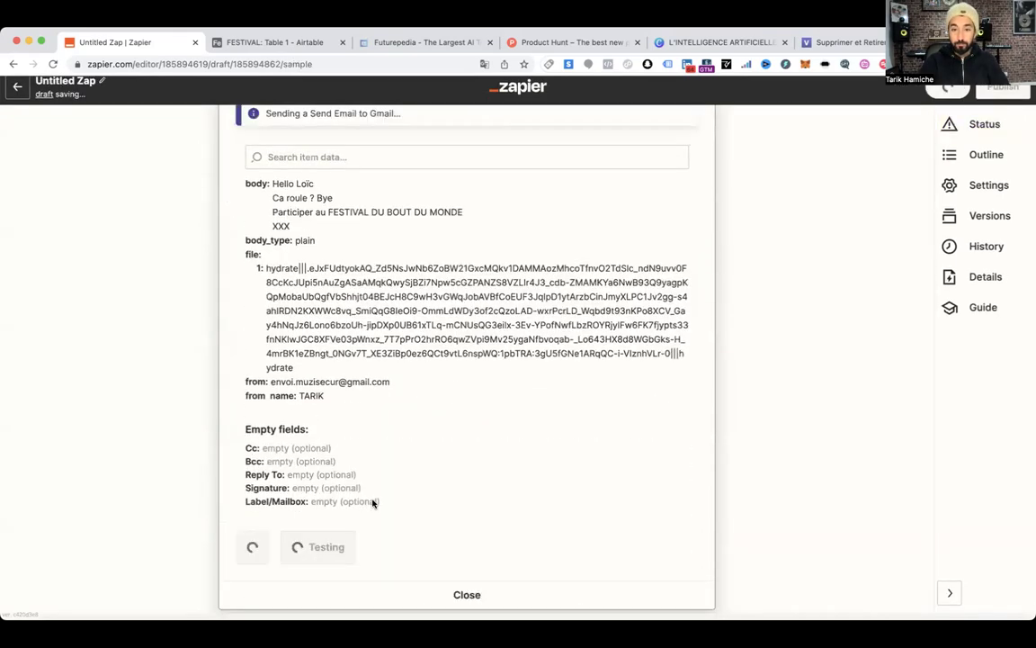
pyautogui.scroll(1, 312, 319)
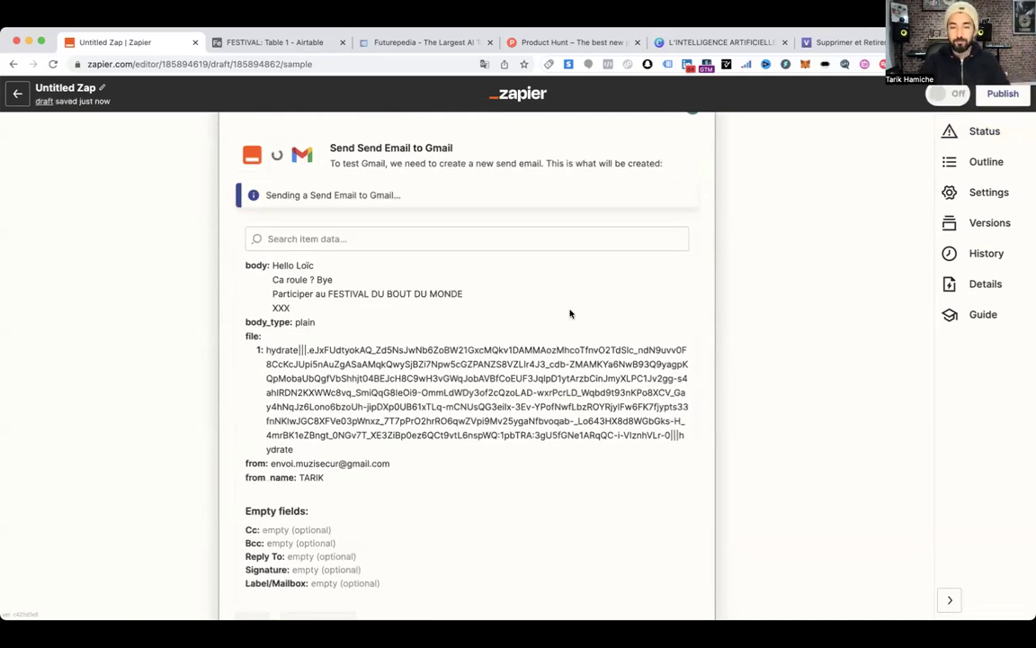
pyautogui.scroll(1, 483, 412)
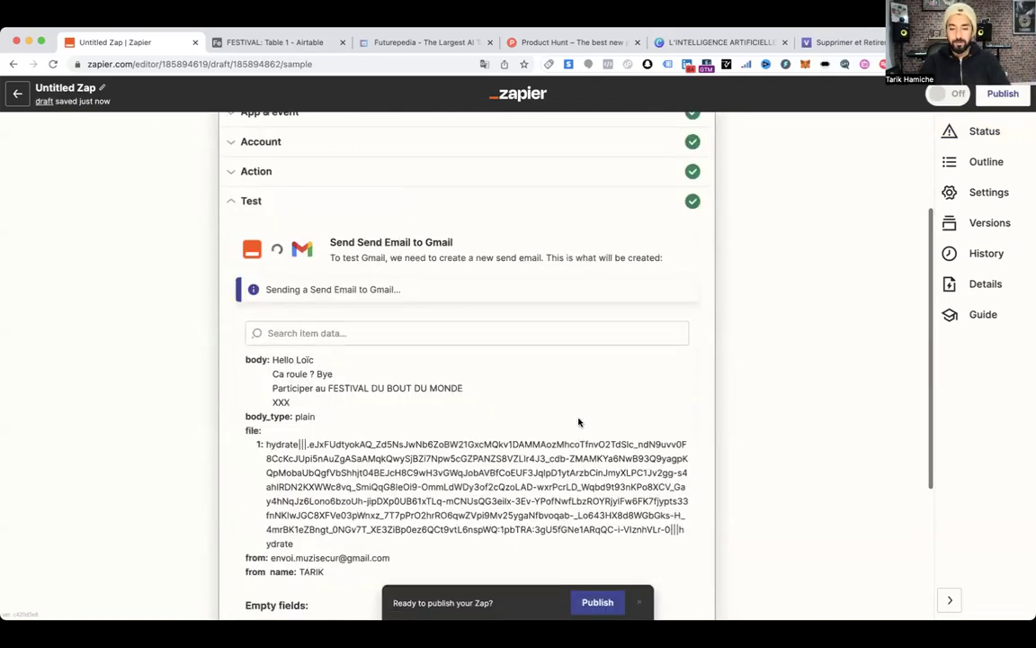
pyautogui.scroll(2, 620, 319)
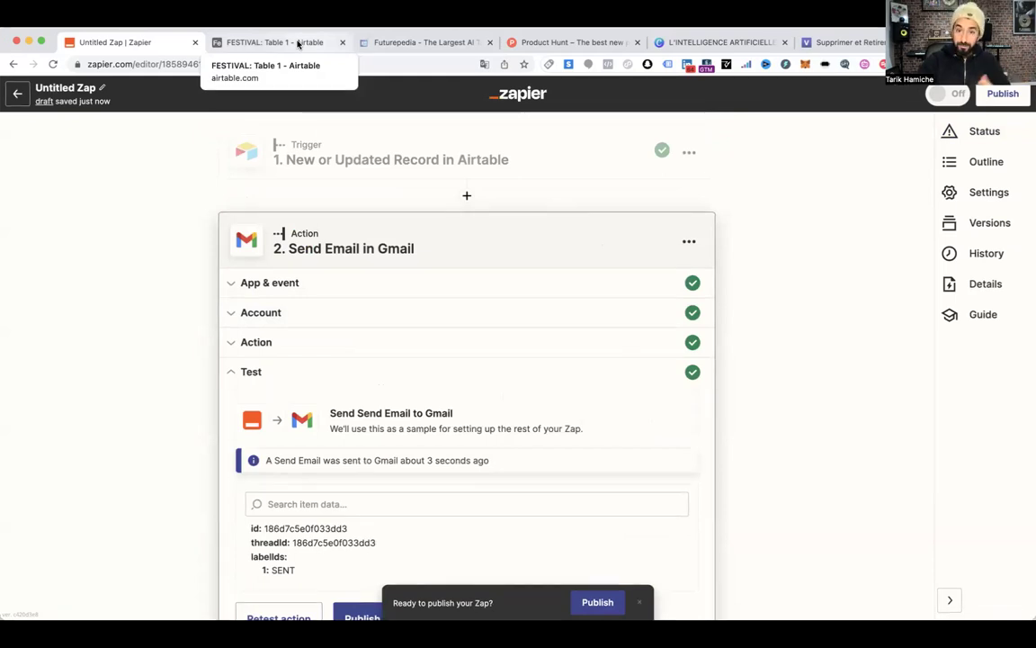
# Review the FESTIVAL table's records, switching back and forth with the Zap editor
pyautogui.click(298, 44)
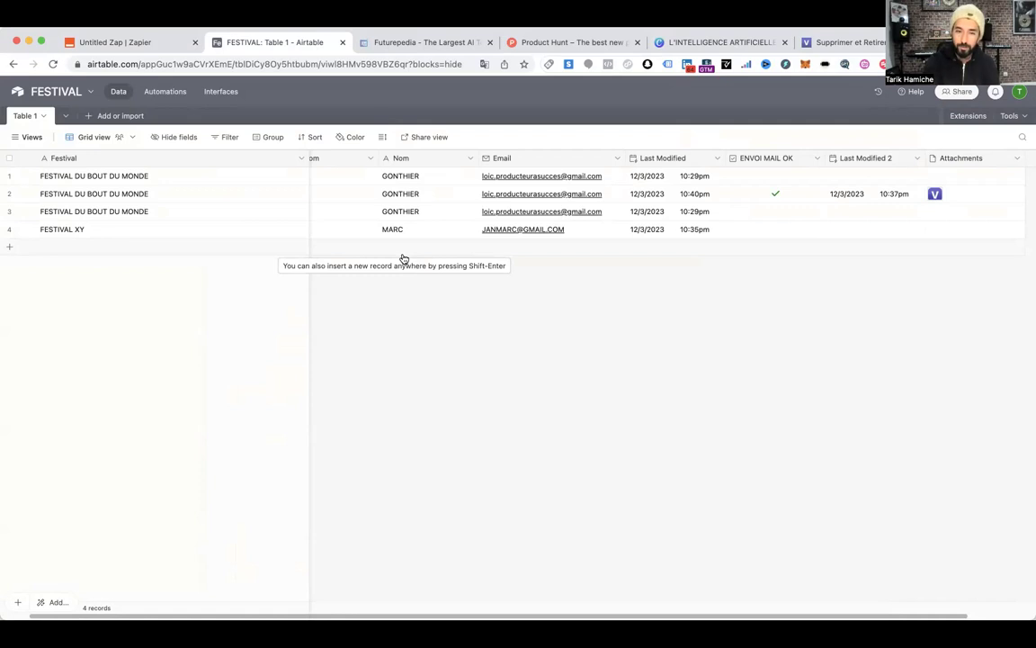
pyautogui.hscroll(-2, 409, 258)
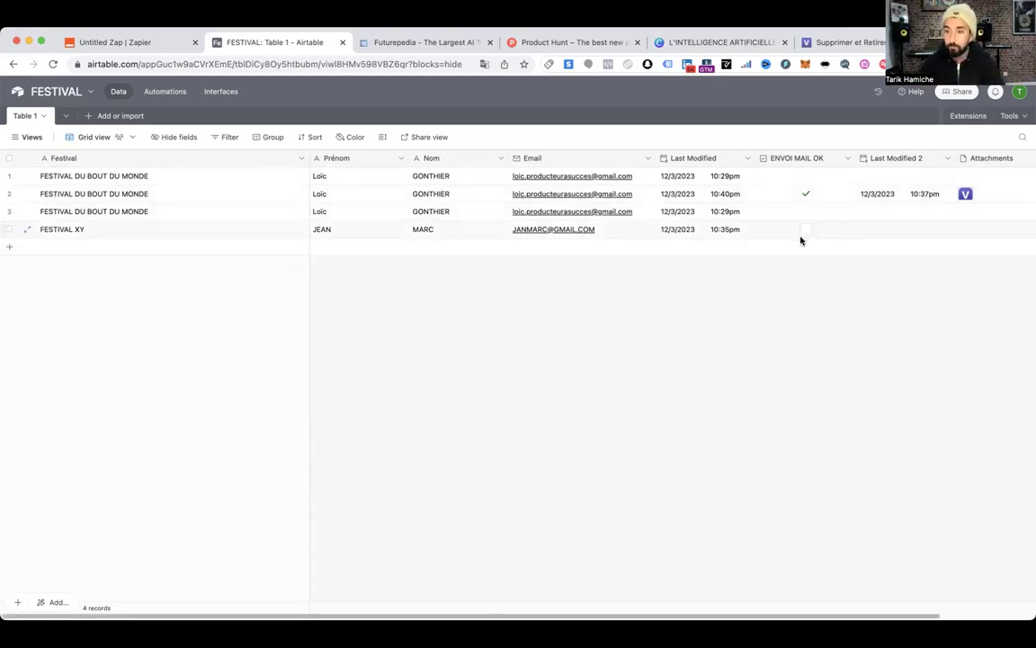
pyautogui.hscroll(3, 790, 233)
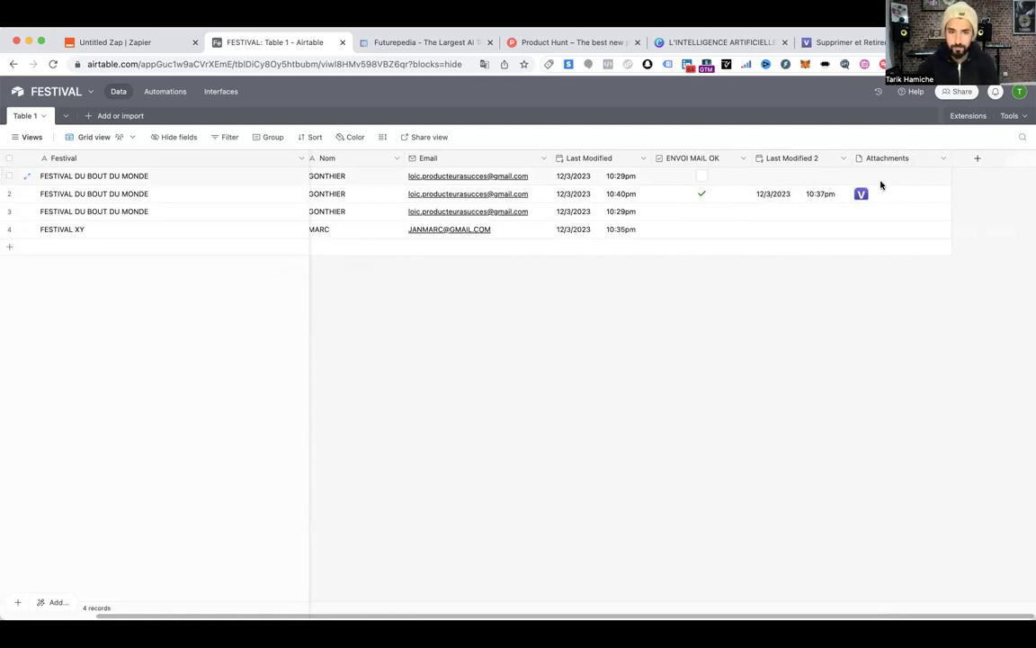
pyautogui.hscroll(-3, 848, 185)
pyautogui.click(114, 42)
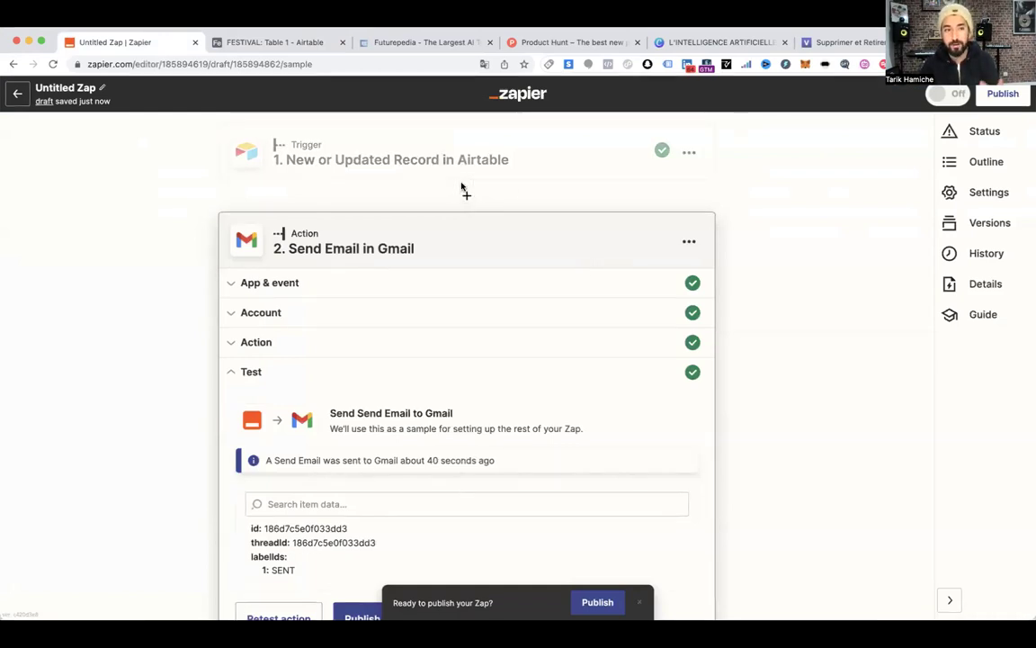
pyautogui.click(320, 42)
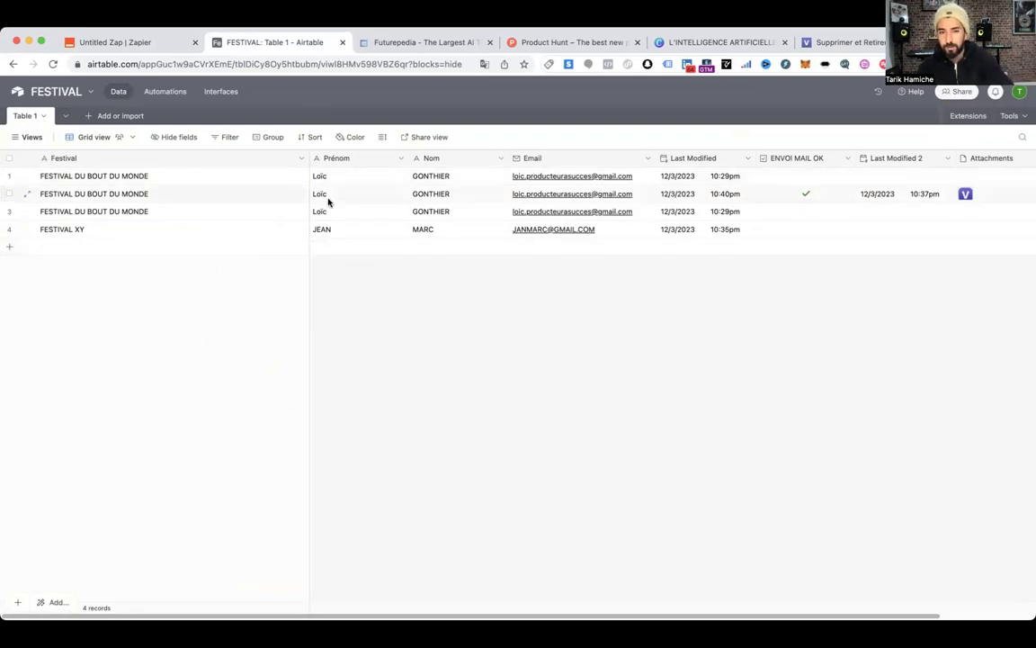
pyautogui.hscroll(3, 850, 192)
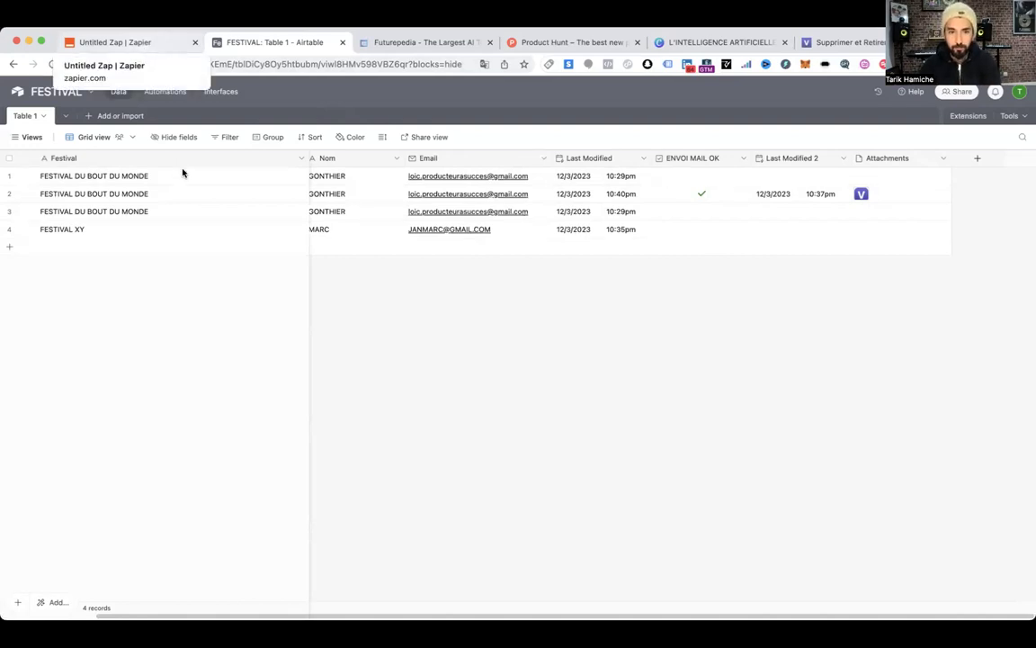
pyautogui.click(136, 40)
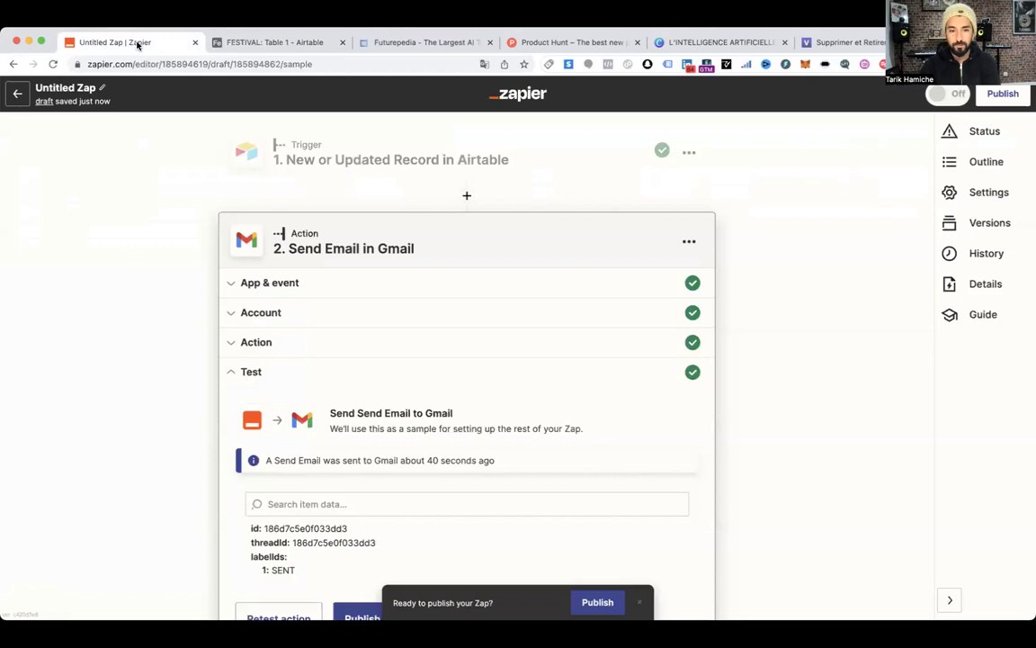
pyautogui.click(242, 45)
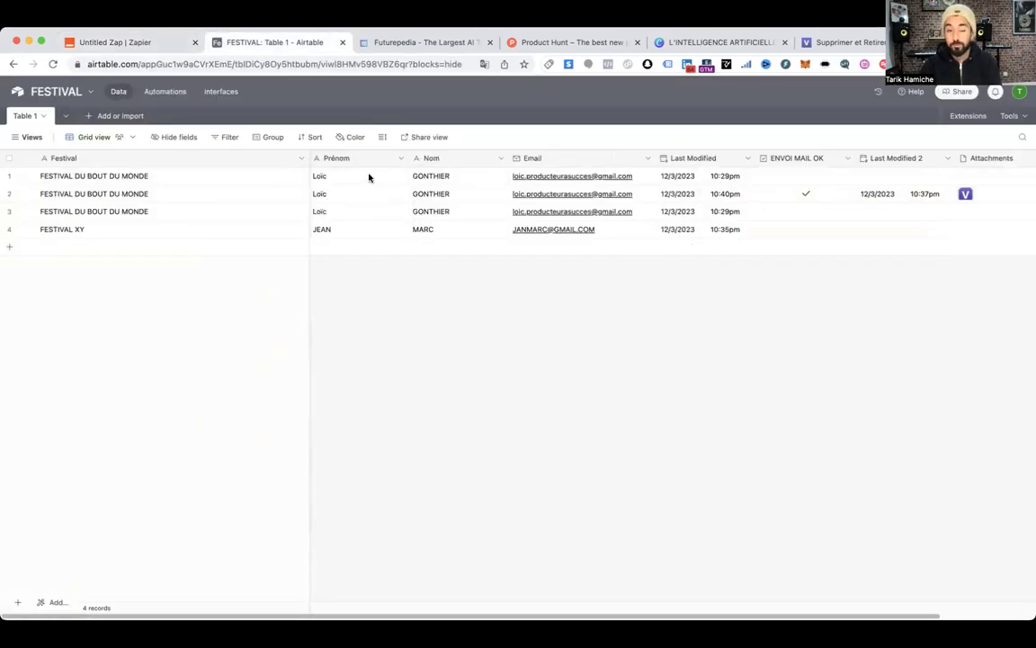
# Enter new contact first names in rows 2 and 3 of the table
pyautogui.click(342, 196)
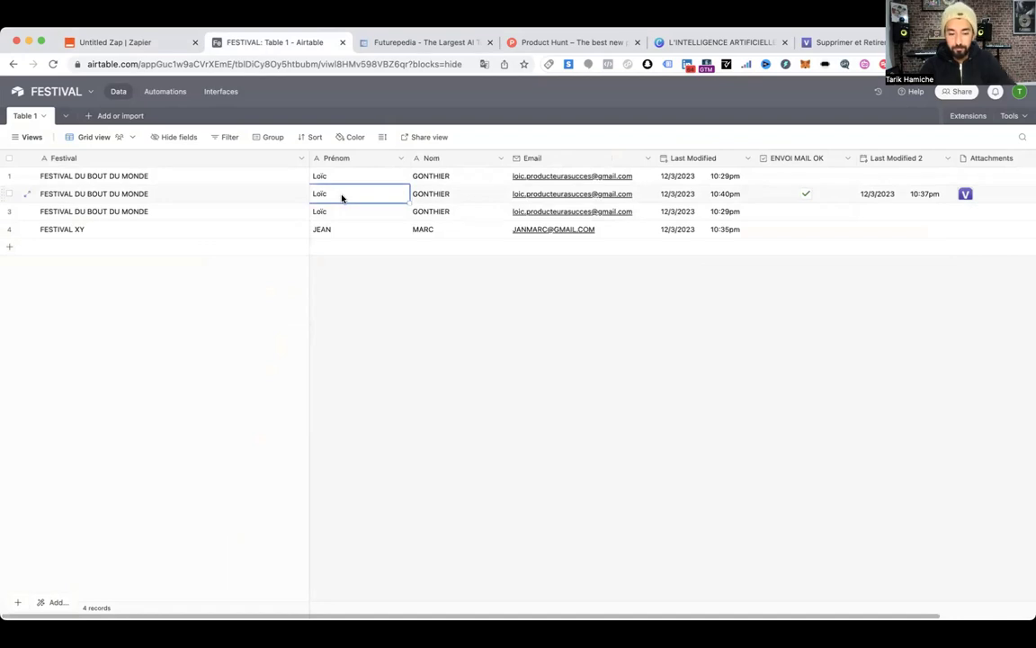
pyautogui.write('Pierre')
pyautogui.press('Return')
pyautogui.write('Louise')
pyautogui.press('Return')
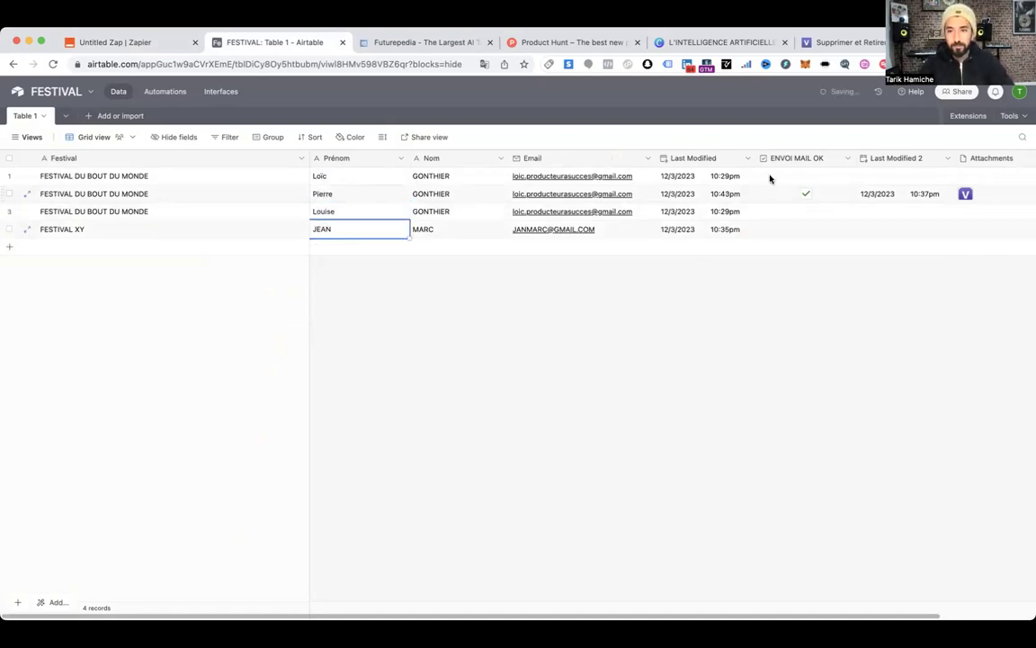
# Tick ENVOI MAIL OK for rows 1, 3 and 4
pyautogui.click(806, 177)
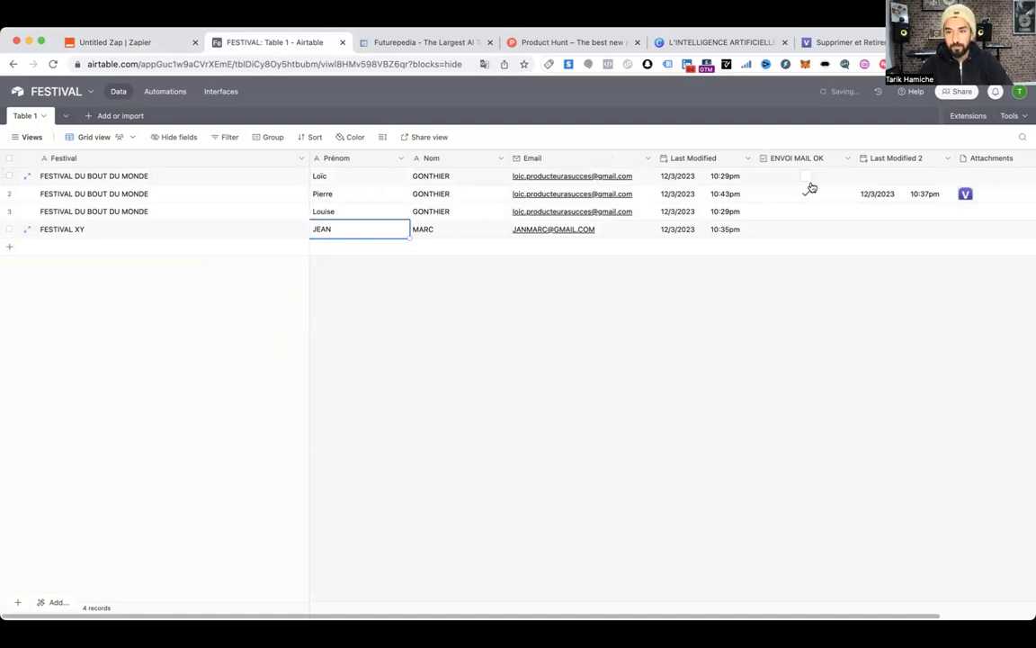
pyautogui.click(807, 211)
pyautogui.click(806, 230)
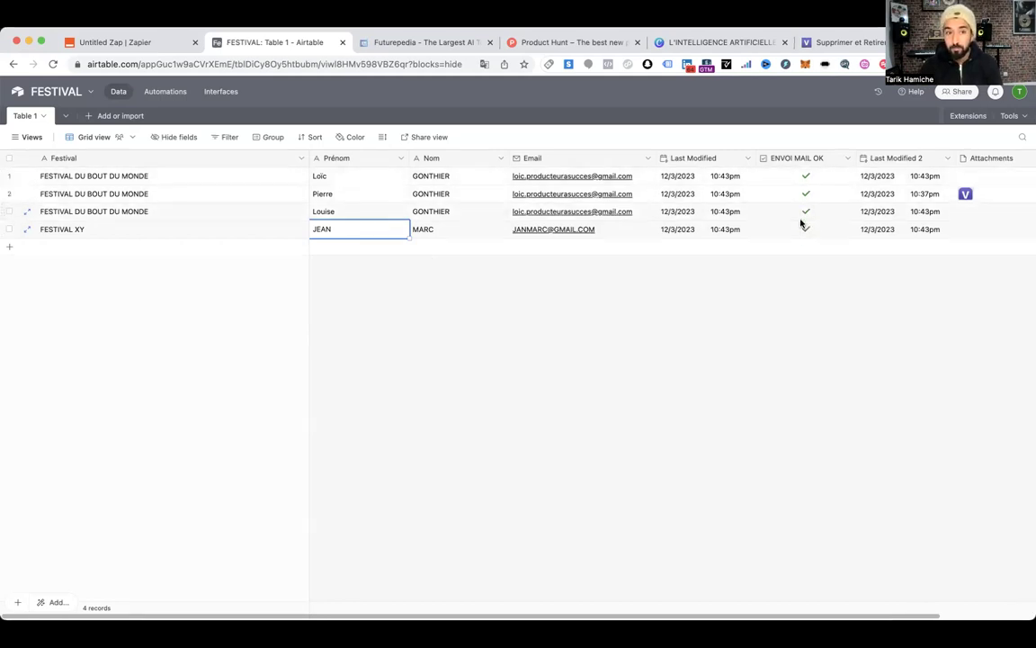
# Create an automation with a 'When record matches conditions' trigger watching Table 1
pyautogui.click(164, 92)
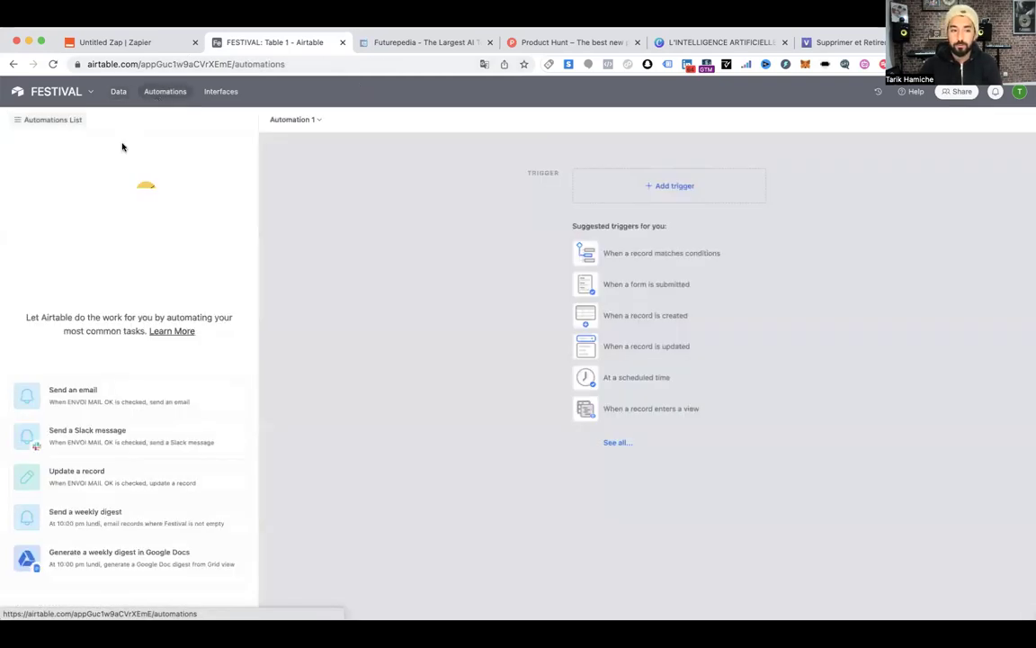
pyautogui.click(670, 196)
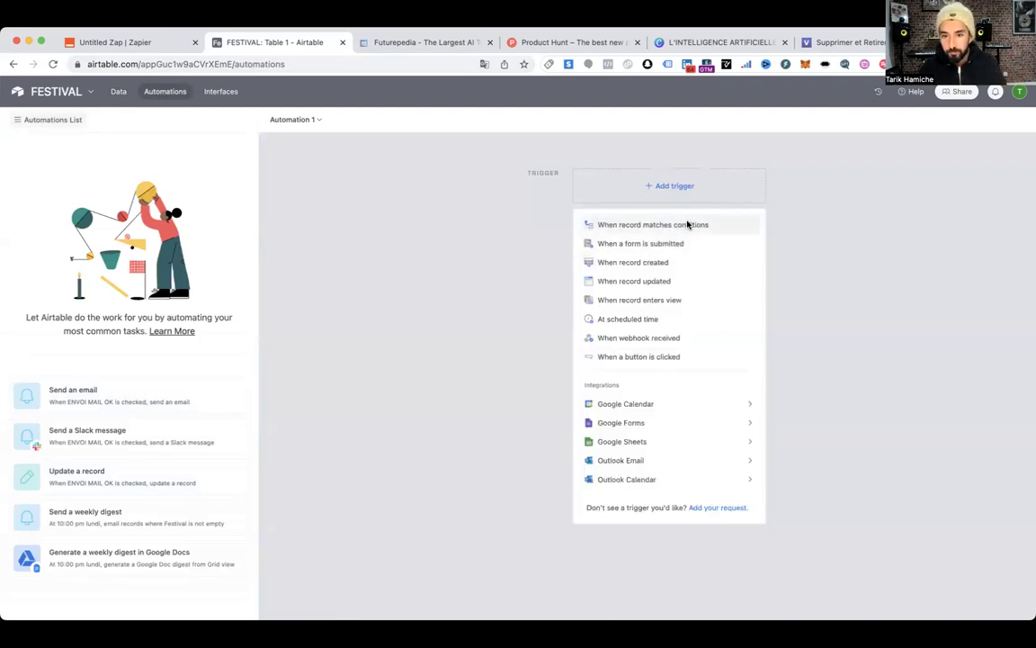
pyautogui.click(689, 225)
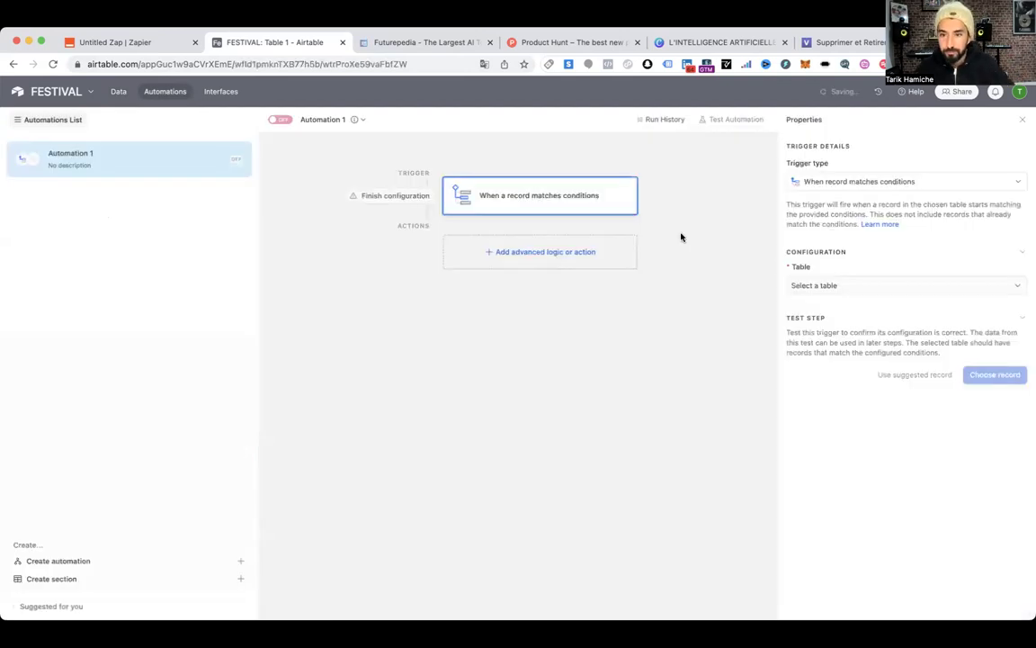
pyautogui.click(869, 183)
pyautogui.click(855, 213)
pyautogui.click(842, 286)
pyautogui.click(826, 325)
# Add the condition Email is not empty and test the trigger on FESTIVAL XY
pyautogui.click(832, 329)
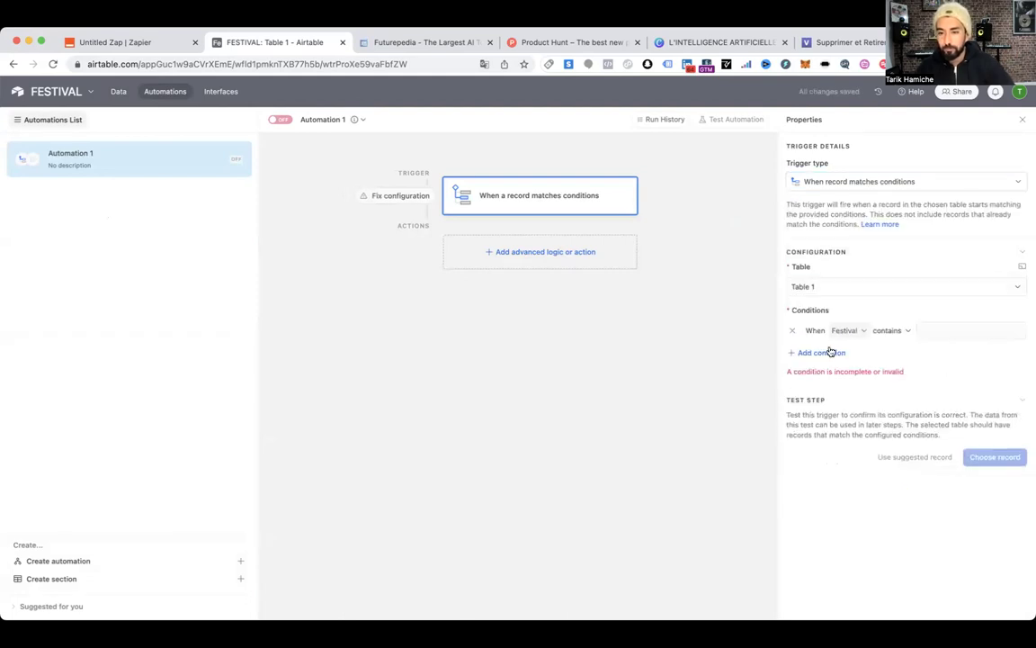
pyautogui.click(850, 331)
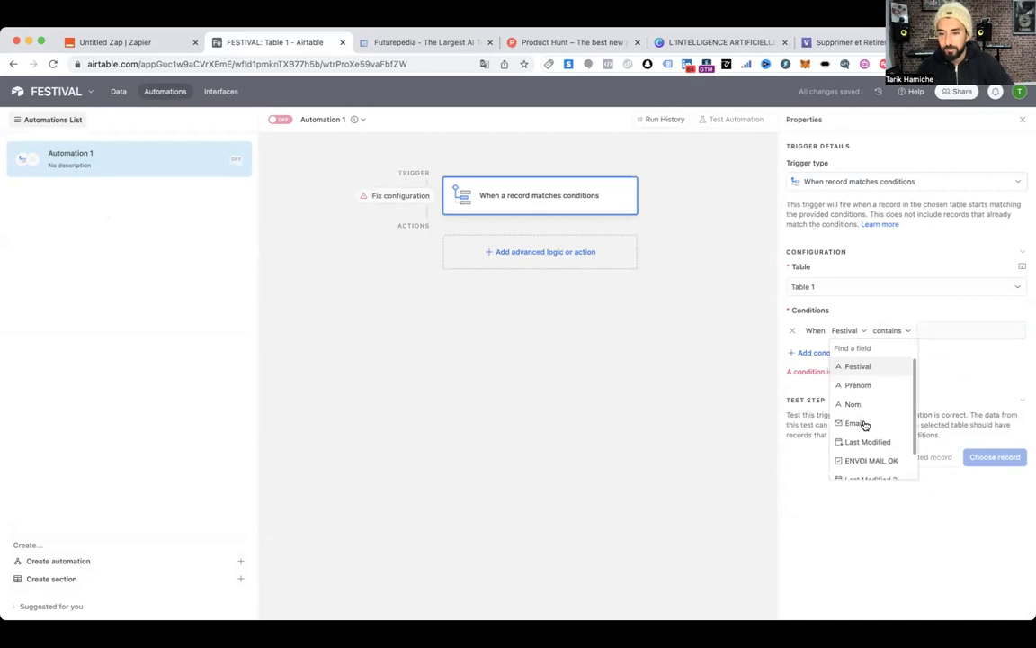
pyautogui.click(860, 423)
pyautogui.click(895, 331)
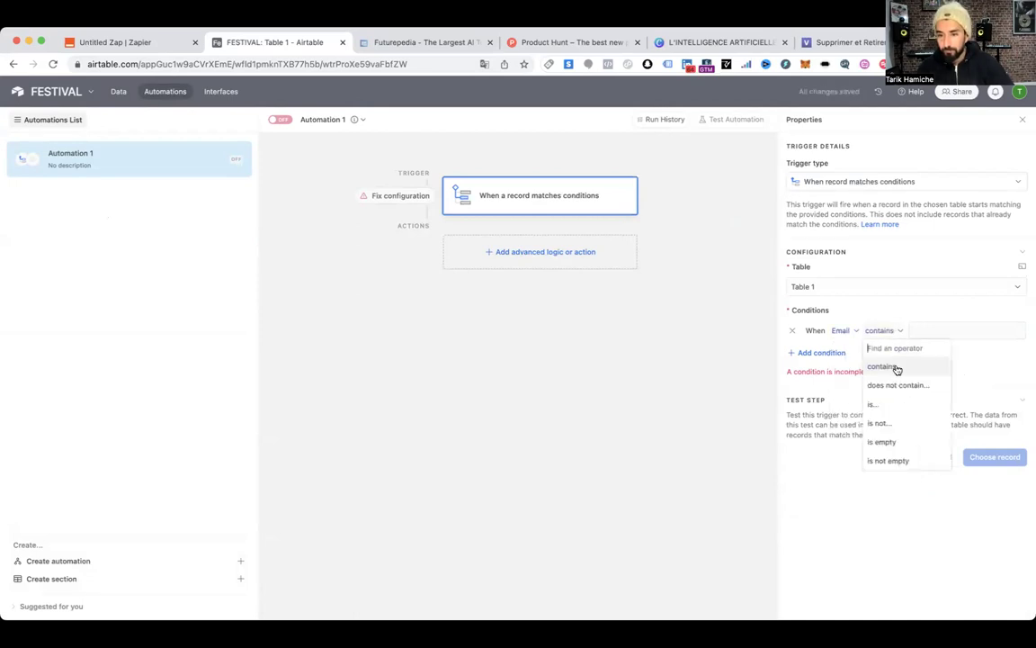
pyautogui.click(889, 461)
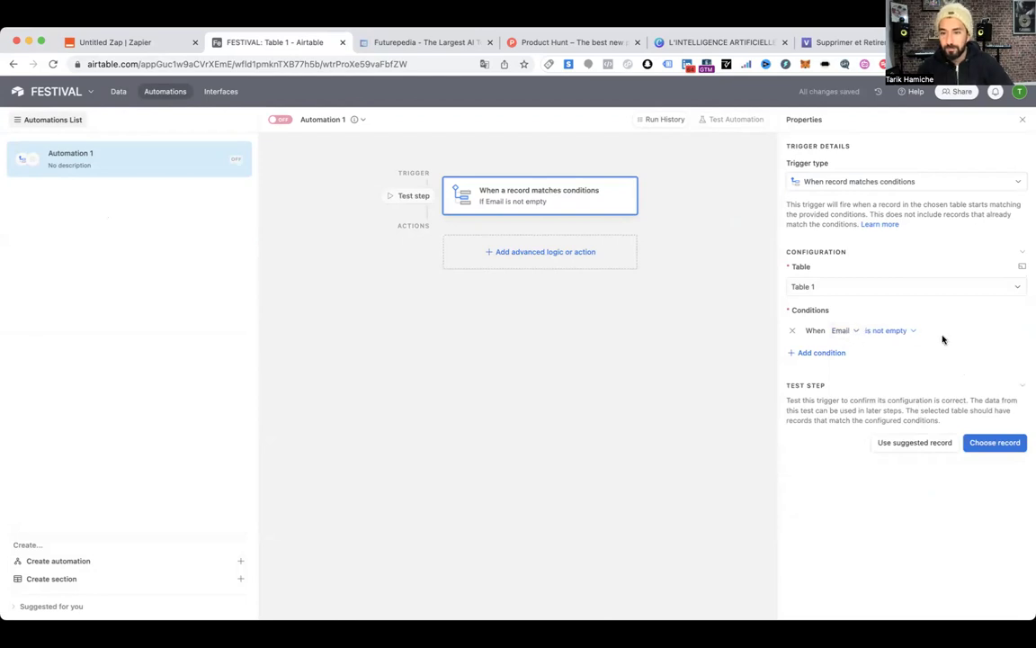
pyautogui.click(984, 440)
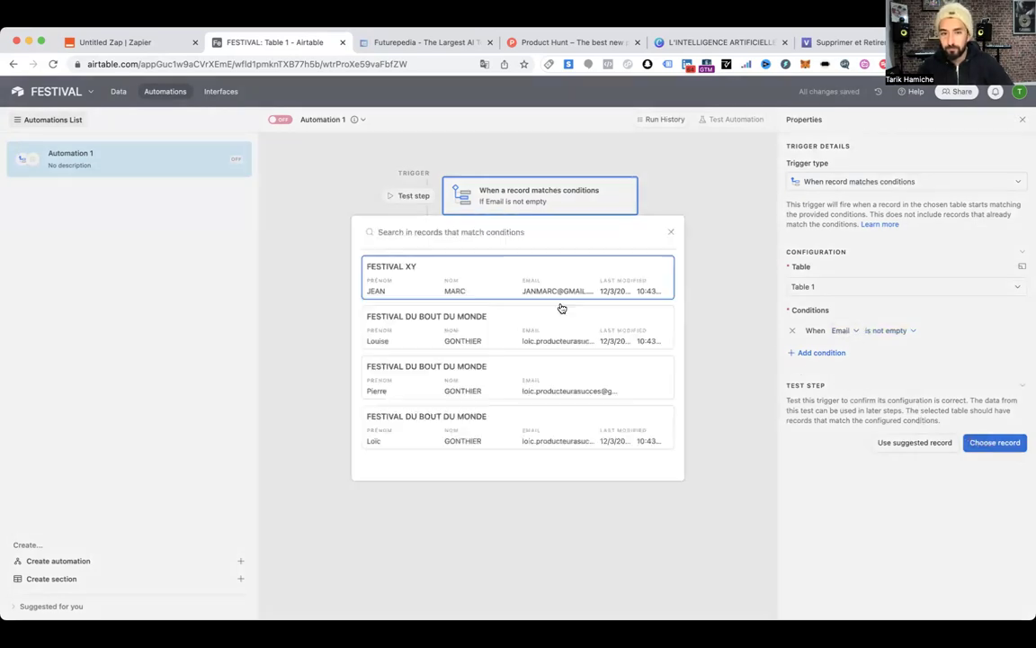
pyautogui.click(443, 285)
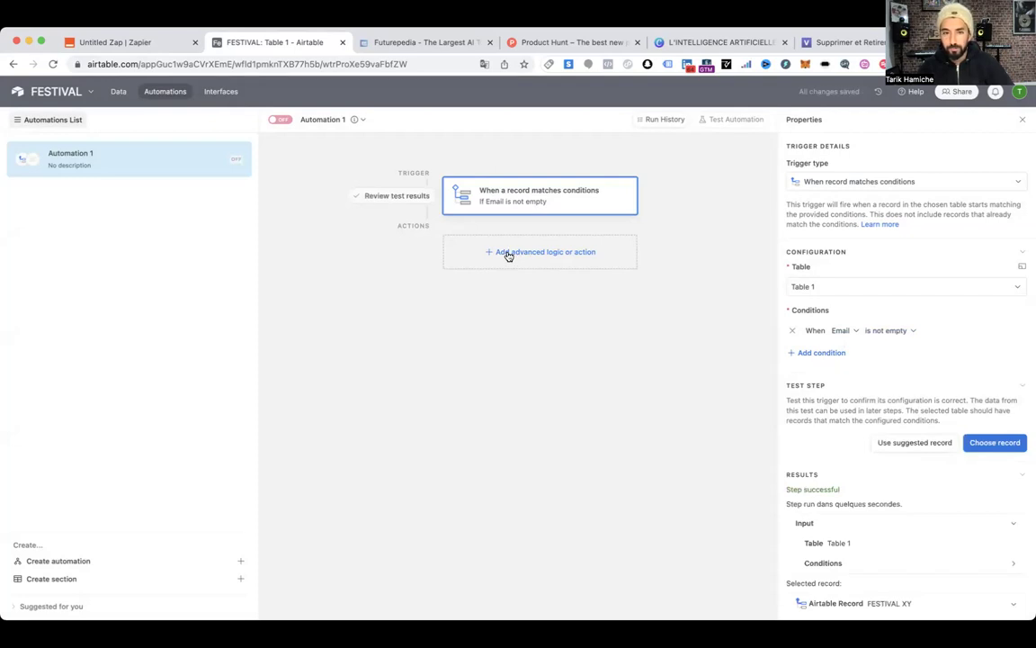
# Add an Update record action on Table 1 targeting the triggering record's Airtable record ID
pyautogui.click(508, 255)
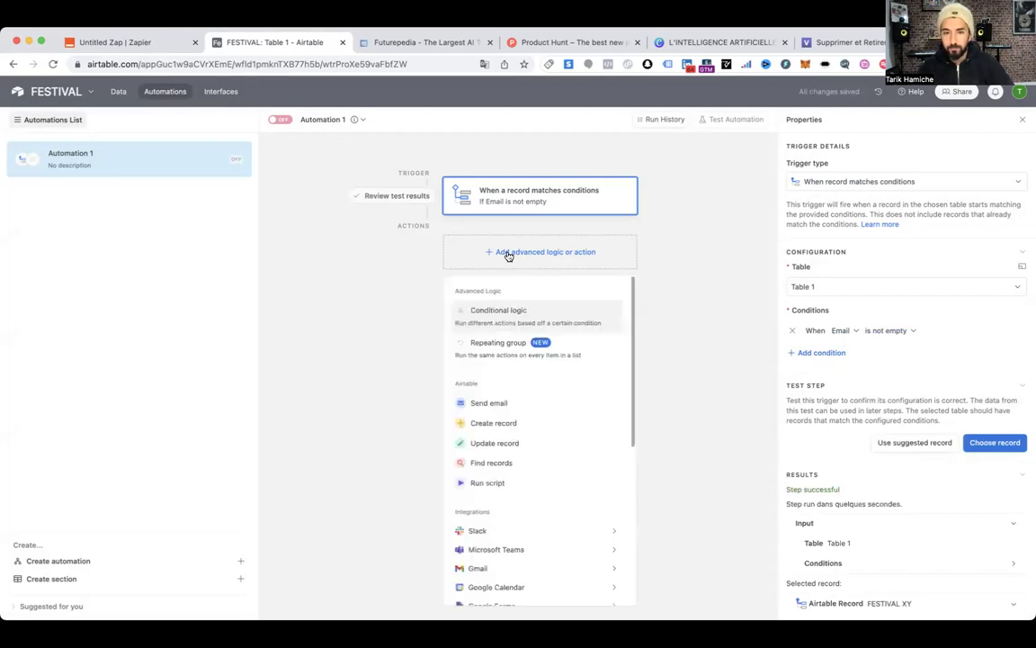
pyautogui.click(496, 444)
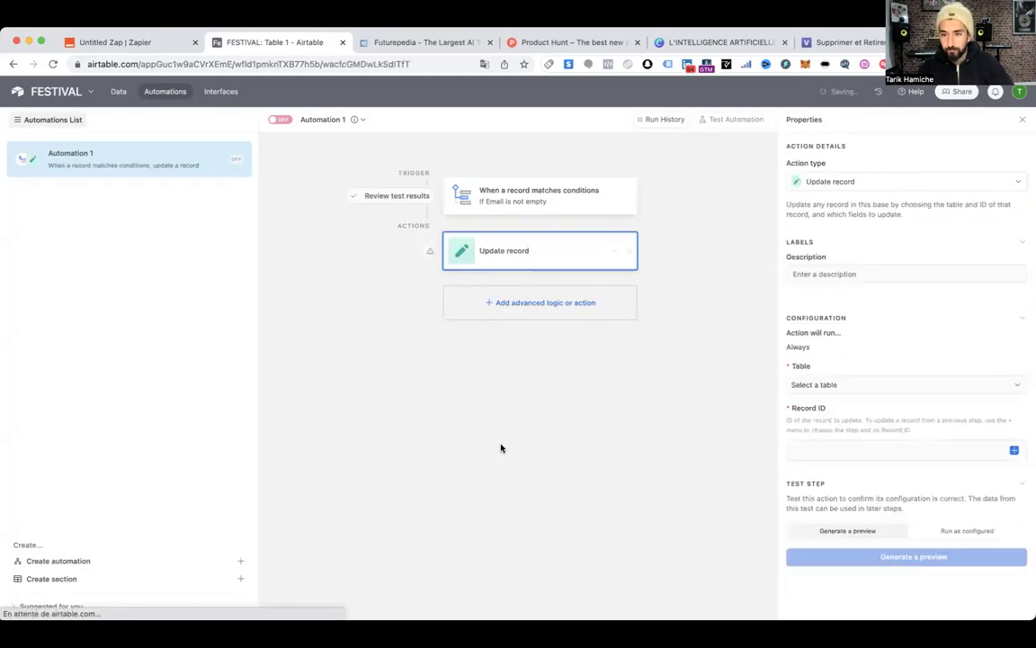
pyautogui.click(848, 385)
pyautogui.click(866, 421)
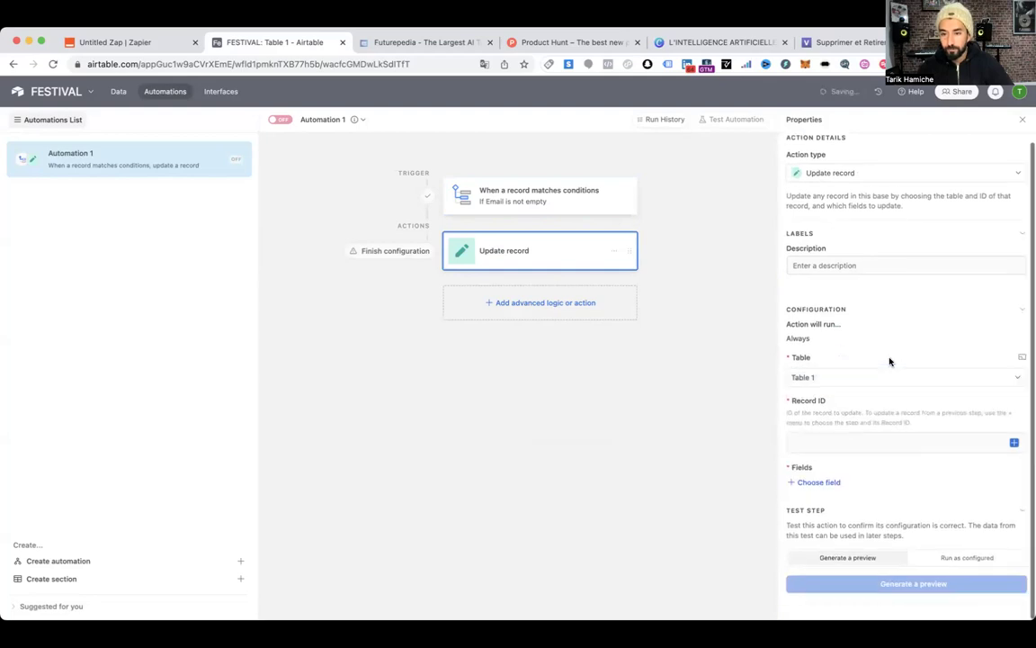
pyautogui.click(947, 442)
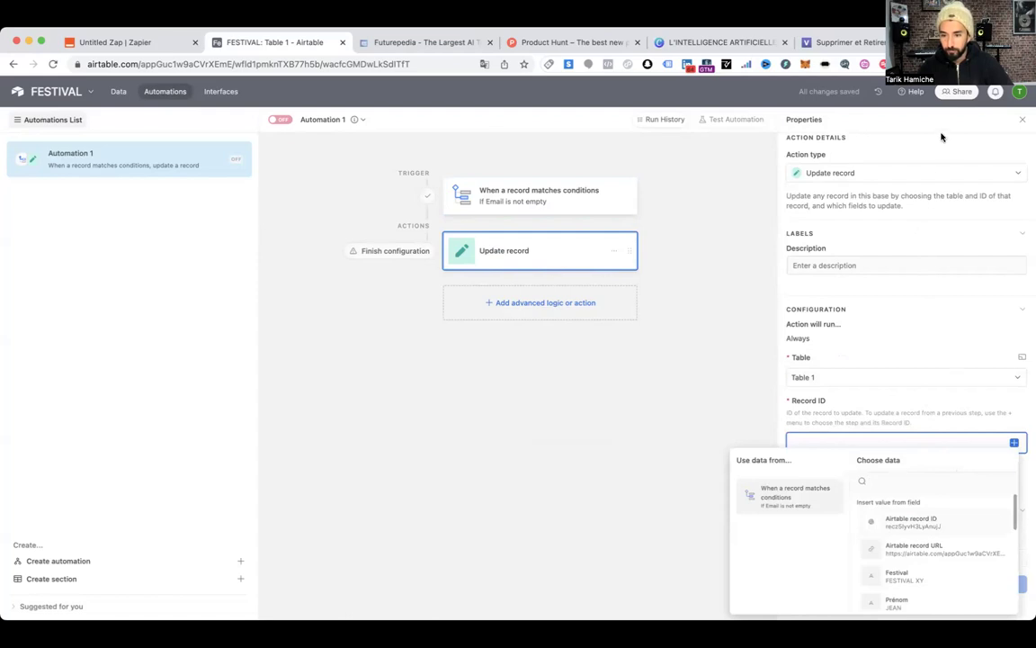
pyautogui.click(936, 523)
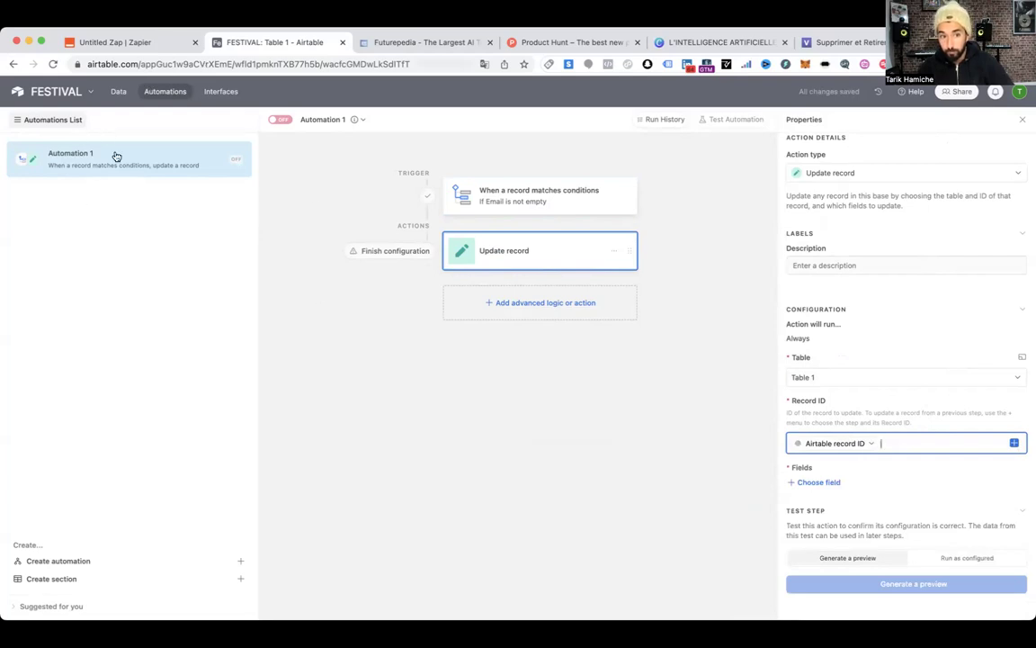
# Set ENVOI MAIL OK to checked in the update and generate a preview
pyautogui.click(820, 482)
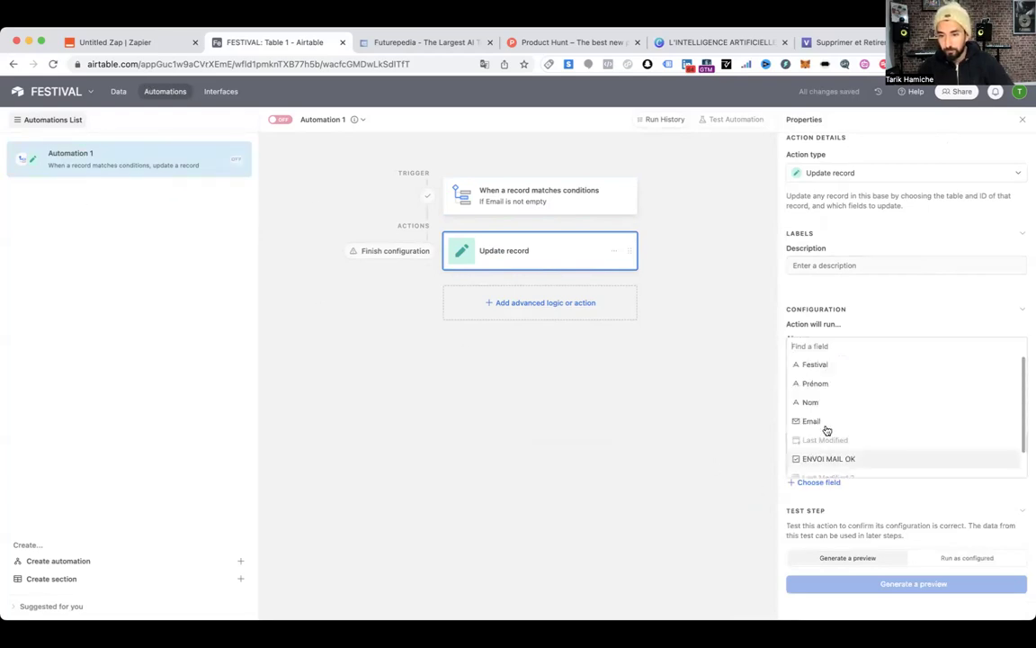
pyautogui.scroll(-1, 842, 439)
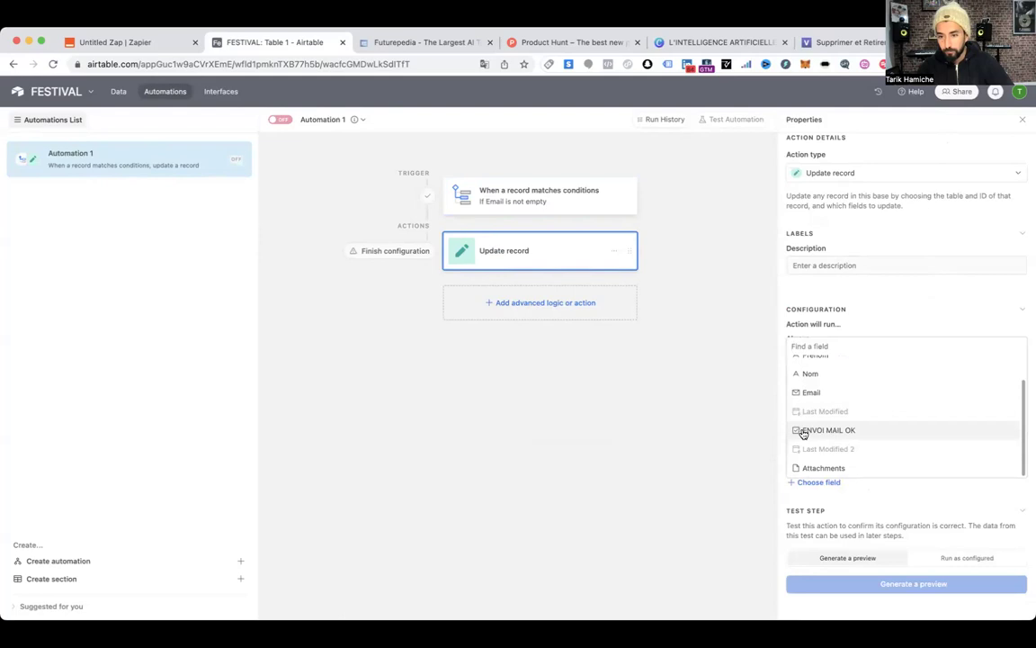
pyautogui.click(834, 432)
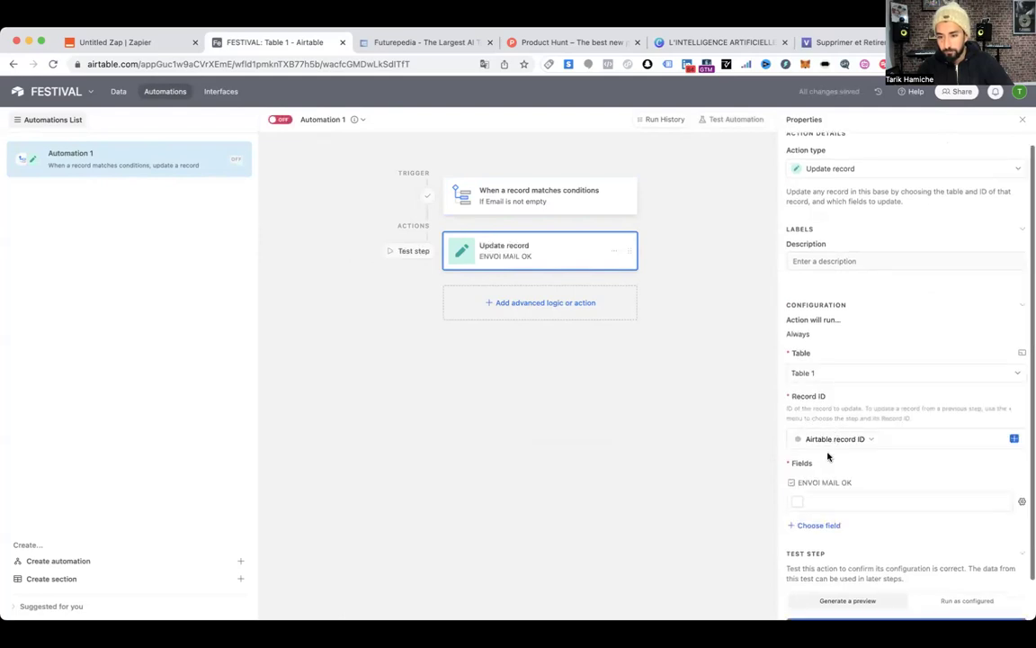
pyautogui.click(797, 502)
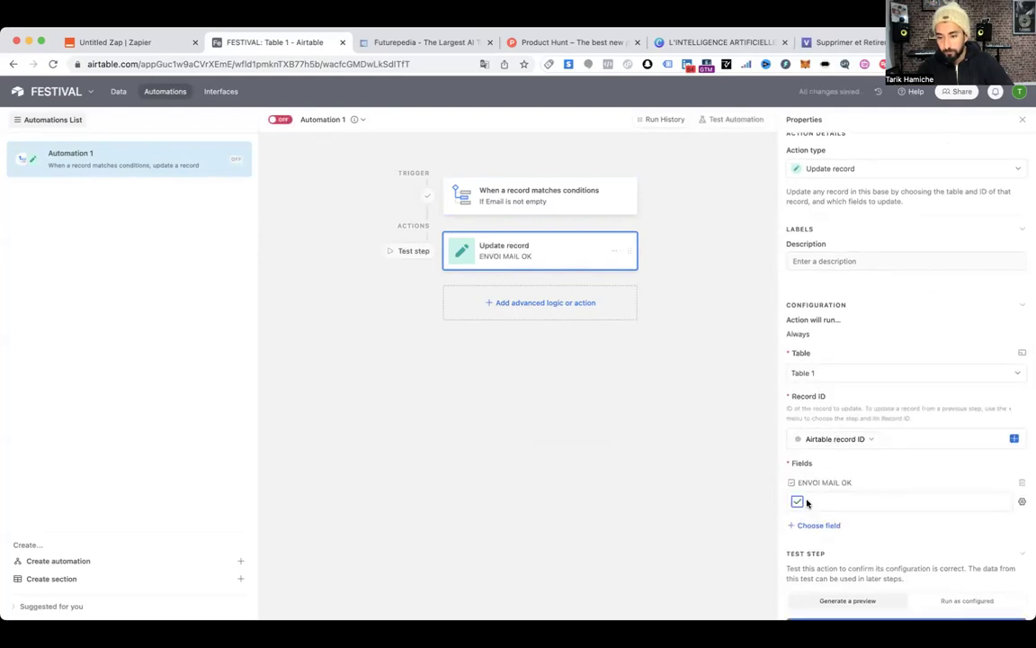
pyautogui.scroll(-1, 868, 514)
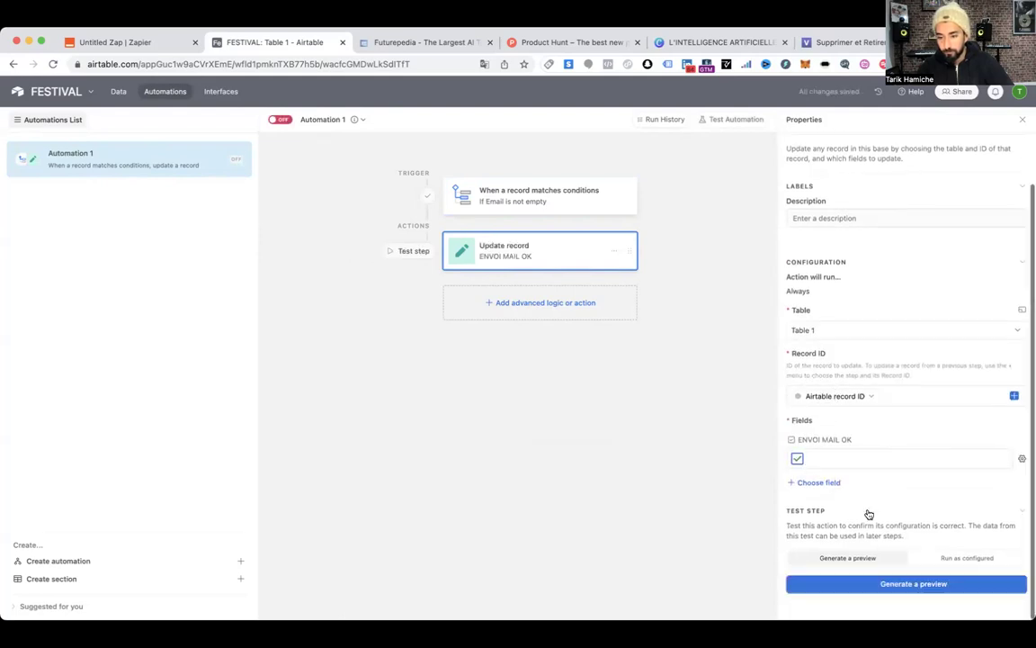
pyautogui.click(911, 585)
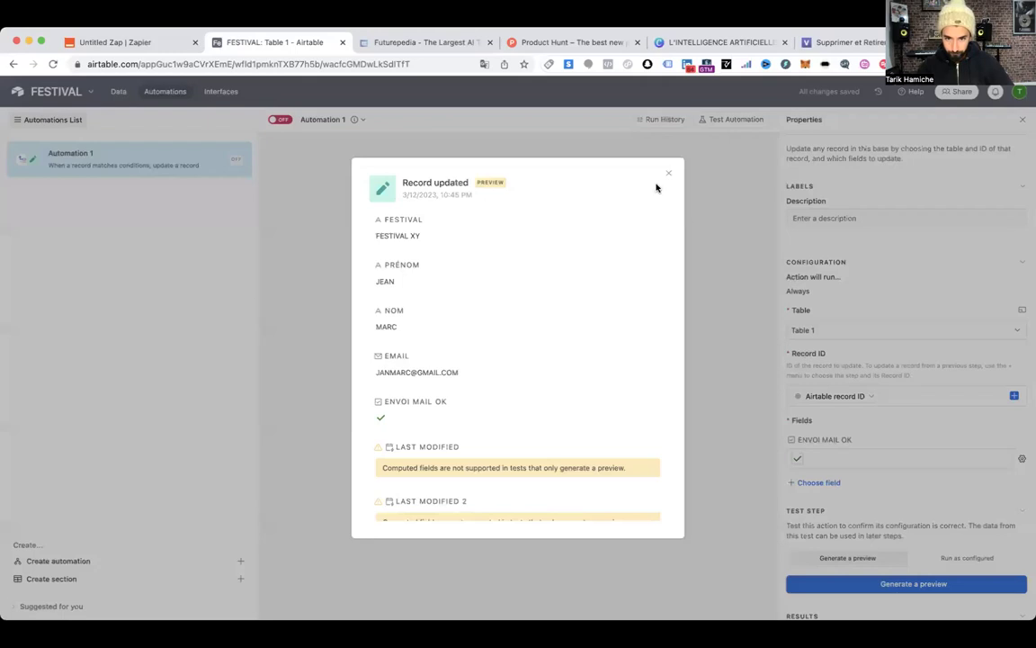
pyautogui.click(668, 176)
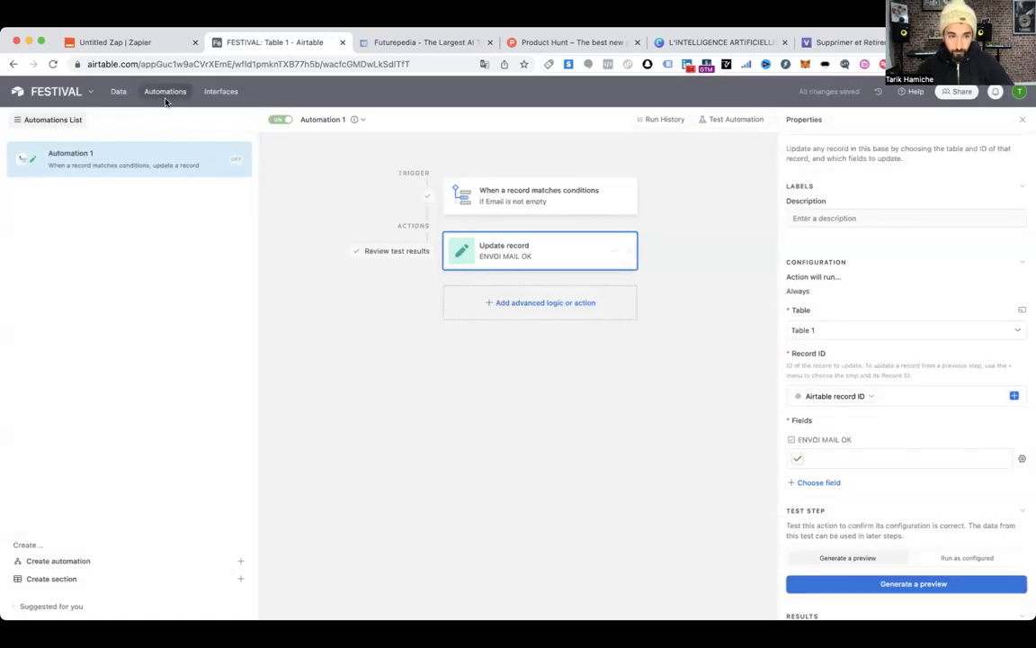
# Clear the FESTIVAL XY record's Email cell in the records grid
pyautogui.click(118, 92)
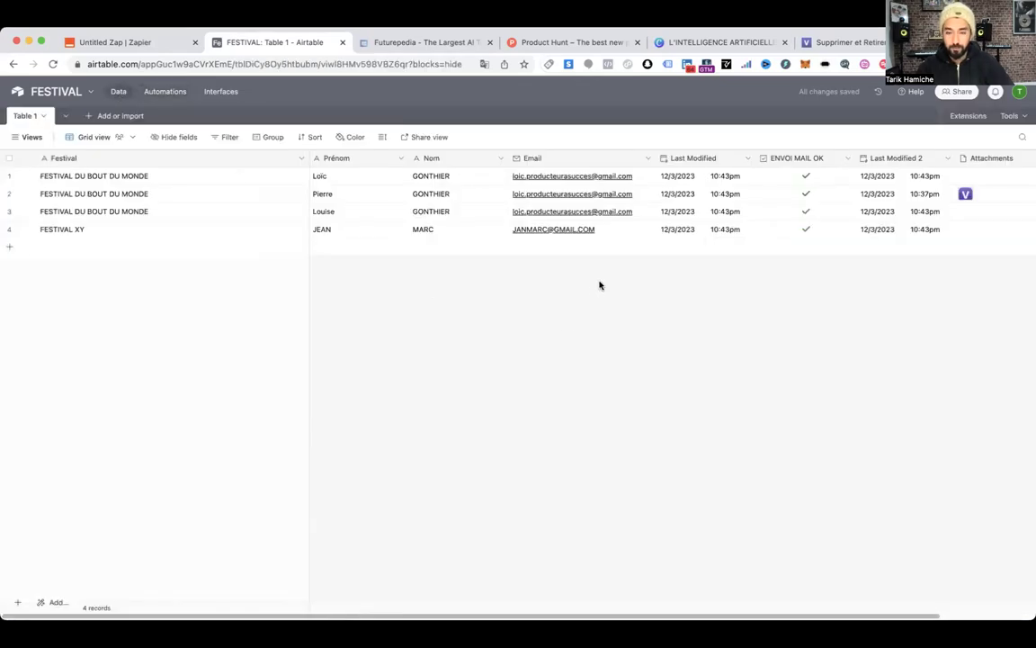
pyautogui.click(629, 235)
pyautogui.press('Delete')
pyautogui.click(806, 229)
pyautogui.click(737, 324)
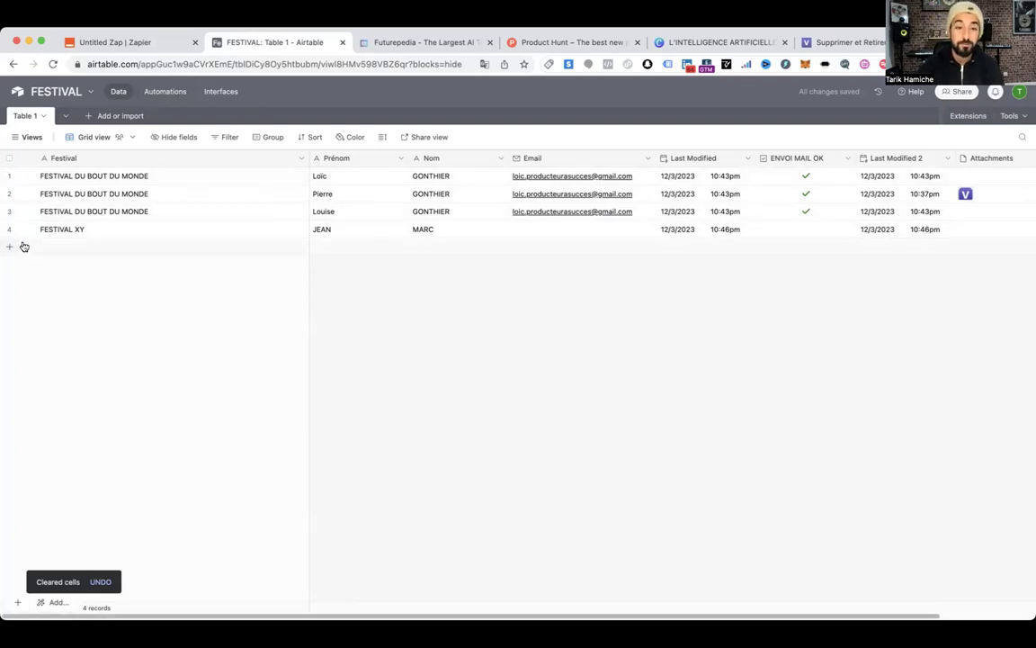
# Copy row 3's email address into FESTIVAL XY's Email cell
pyautogui.click(479, 212)
pyautogui.press('Tab')
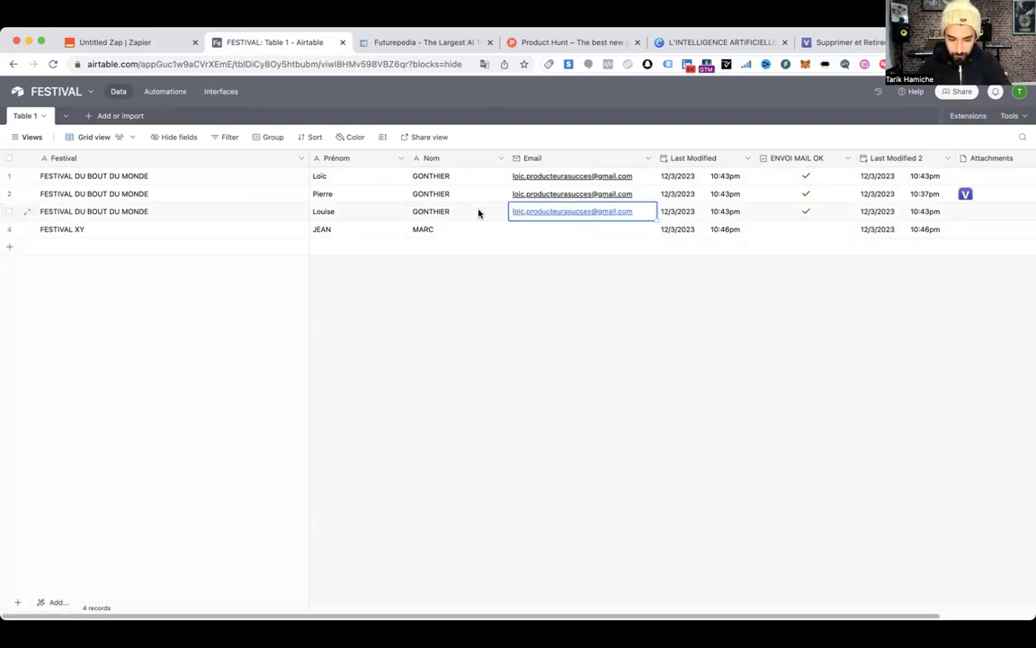
pyautogui.hotkey('ctrl', 'c')
pyautogui.click(538, 231)
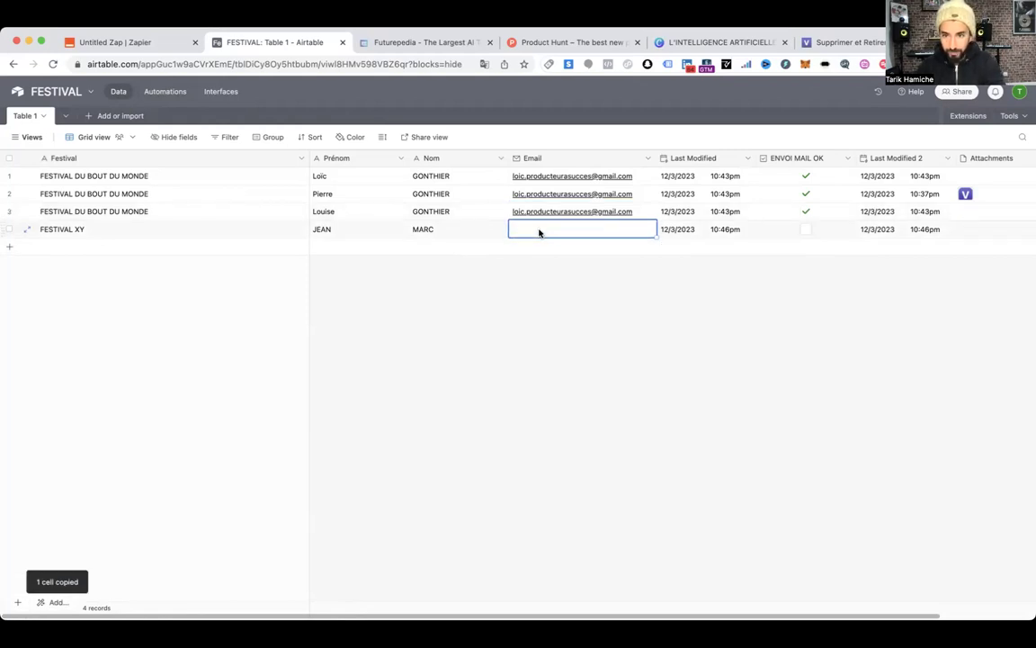
pyautogui.hotkey('ctrl', 'v')
pyautogui.click(472, 250)
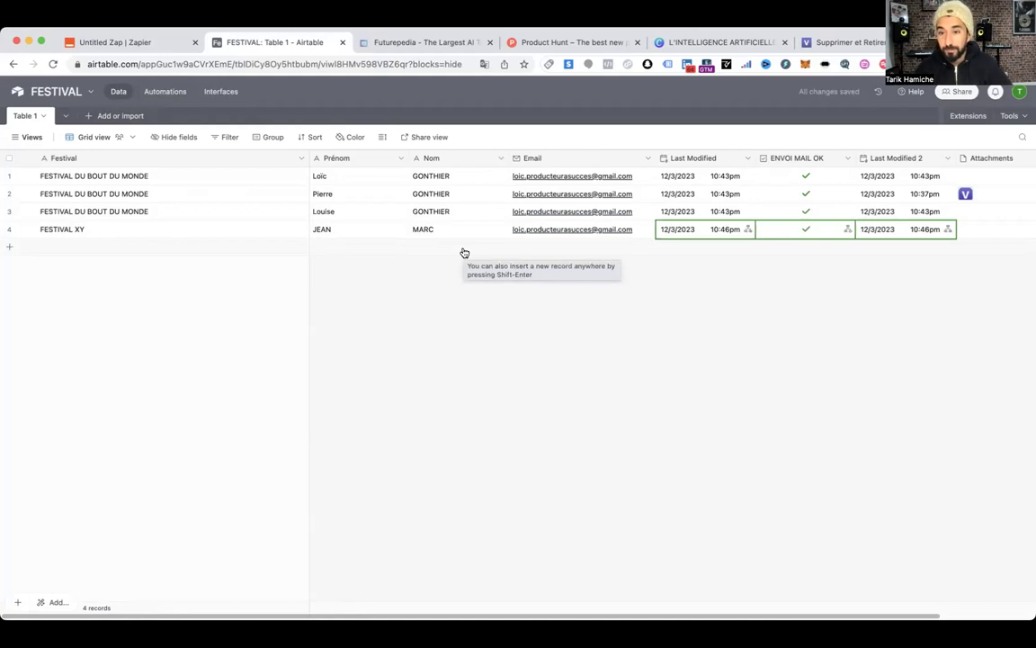
# Inspect FESTIVAL XY's ENVOI MAIL OK checkbox, then return to the Zapier zap editor
pyautogui.click(805, 227)
pyautogui.click(814, 230)
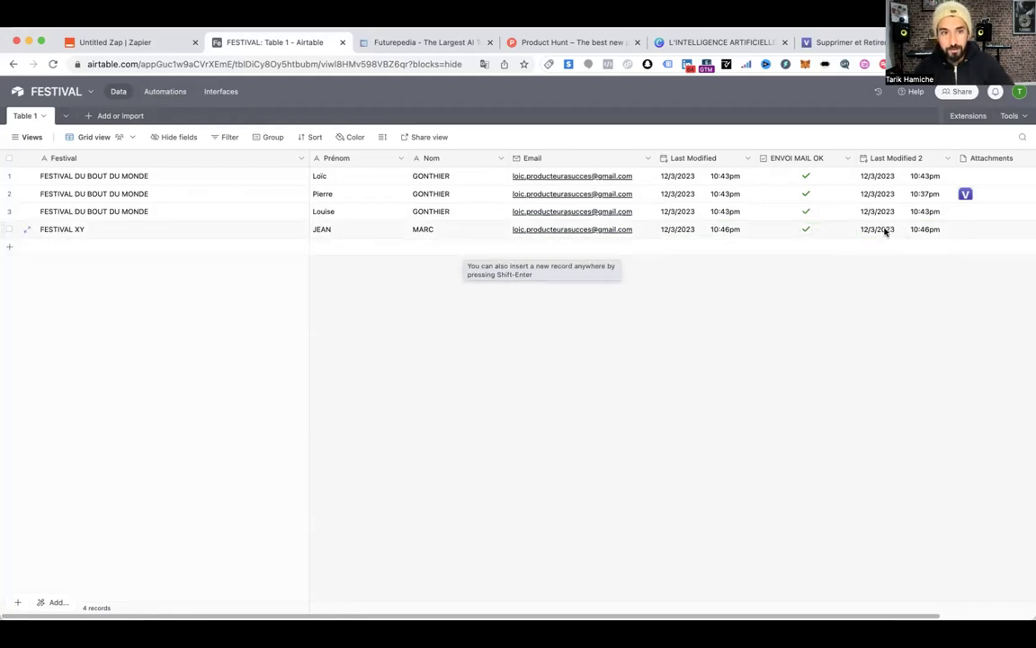
pyautogui.click(130, 41)
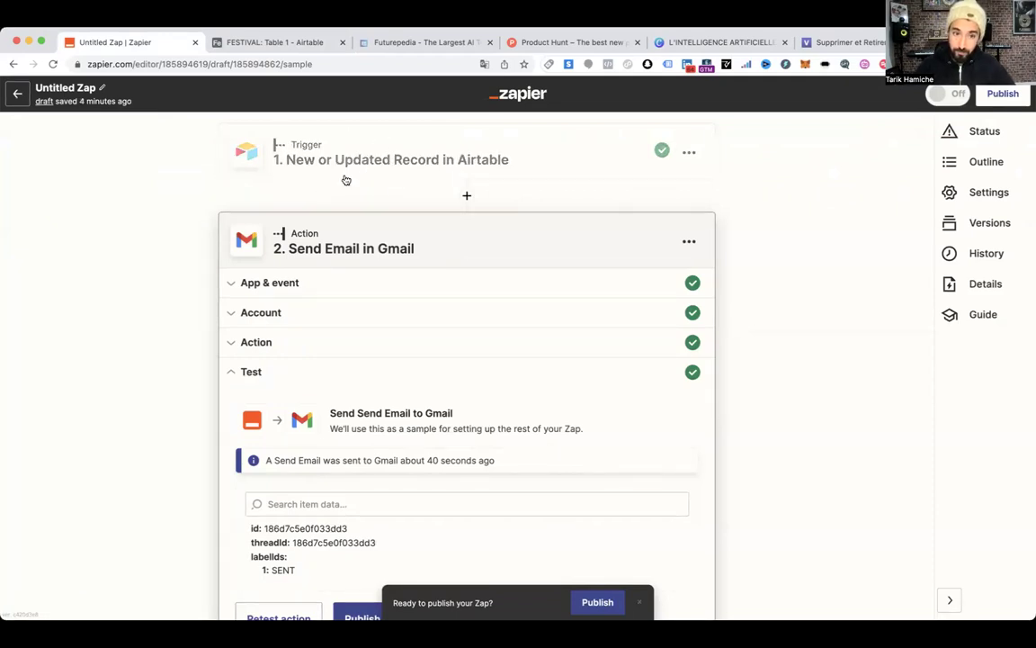
pyautogui.scroll(-3, 443, 317)
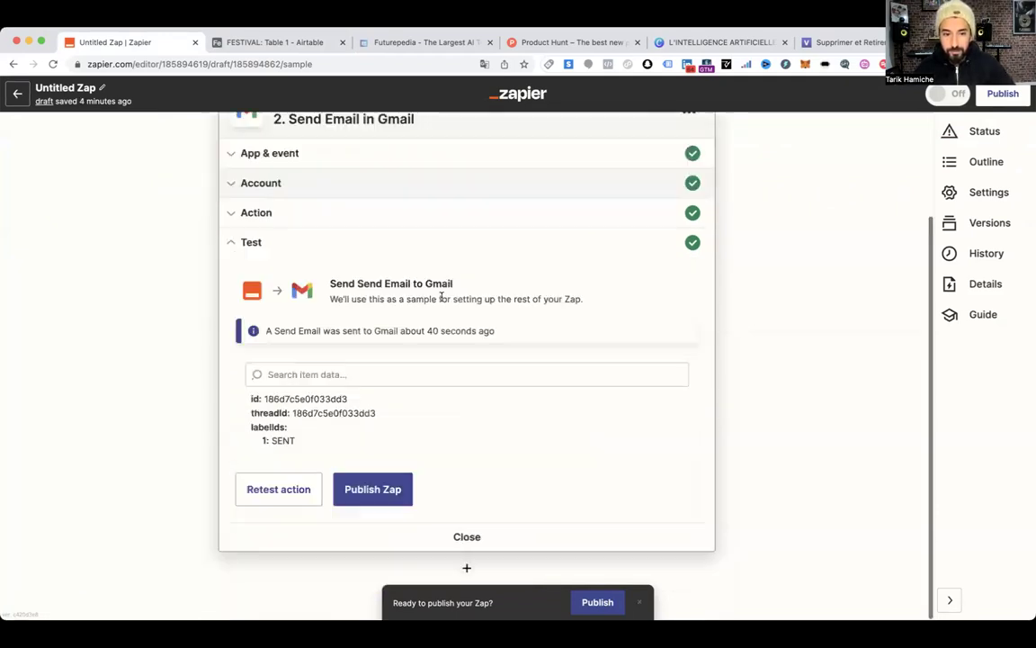
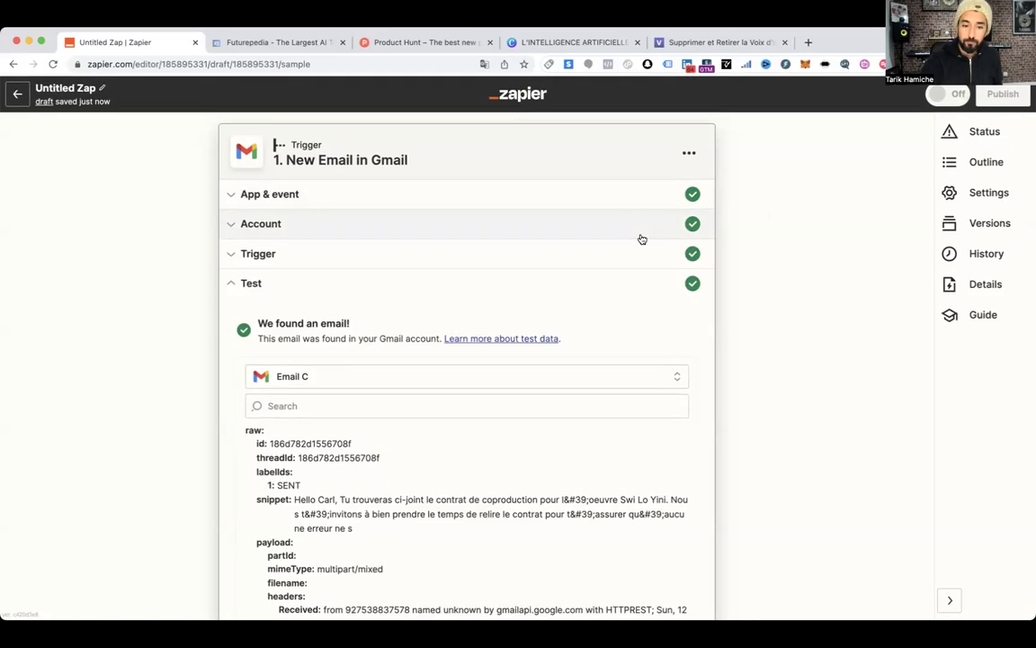
# Review the Gmail trigger's sample email data and continue to the step 2 Action app picker
pyautogui.scroll(-3, 623, 251)
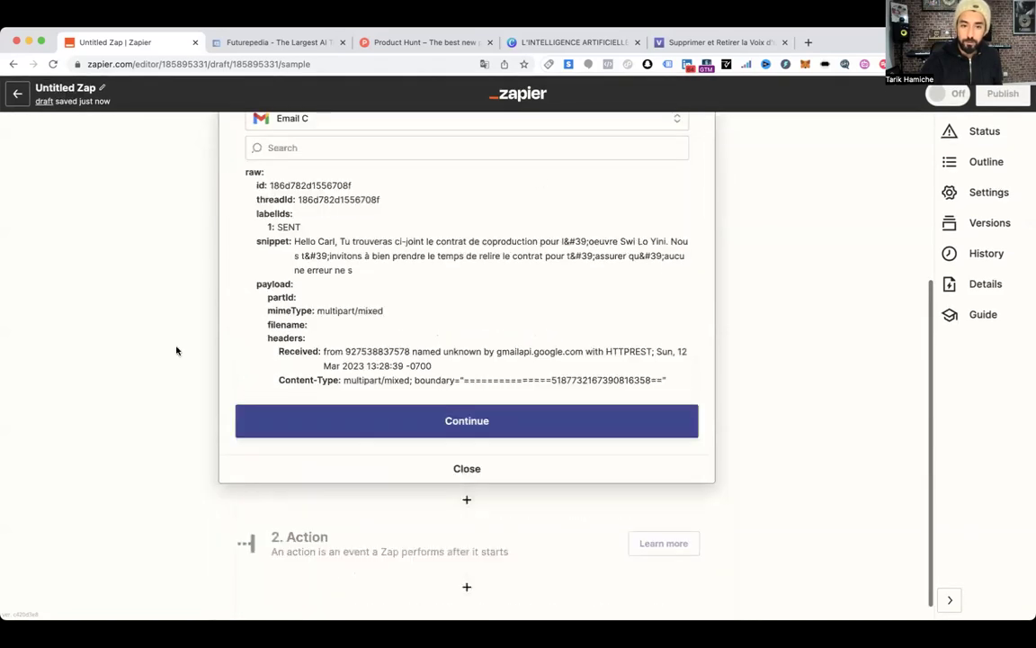
pyautogui.scroll(-3, 389, 207)
pyautogui.scroll(-4, 390, 207)
pyautogui.scroll(2, 473, 126)
pyautogui.scroll(-2, 432, 211)
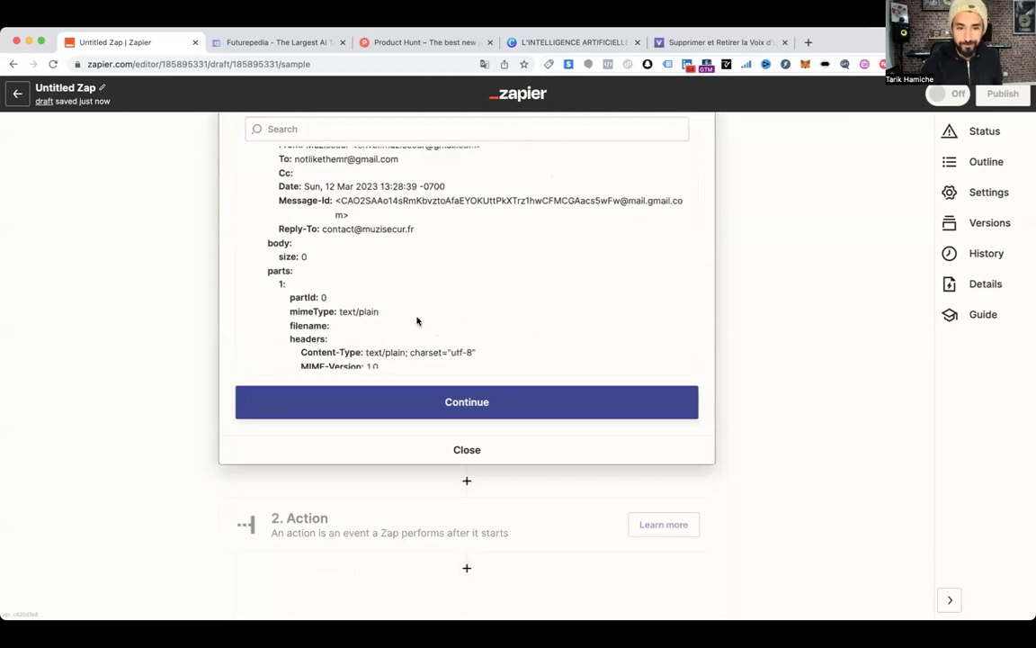
pyautogui.scroll(6, 416, 321)
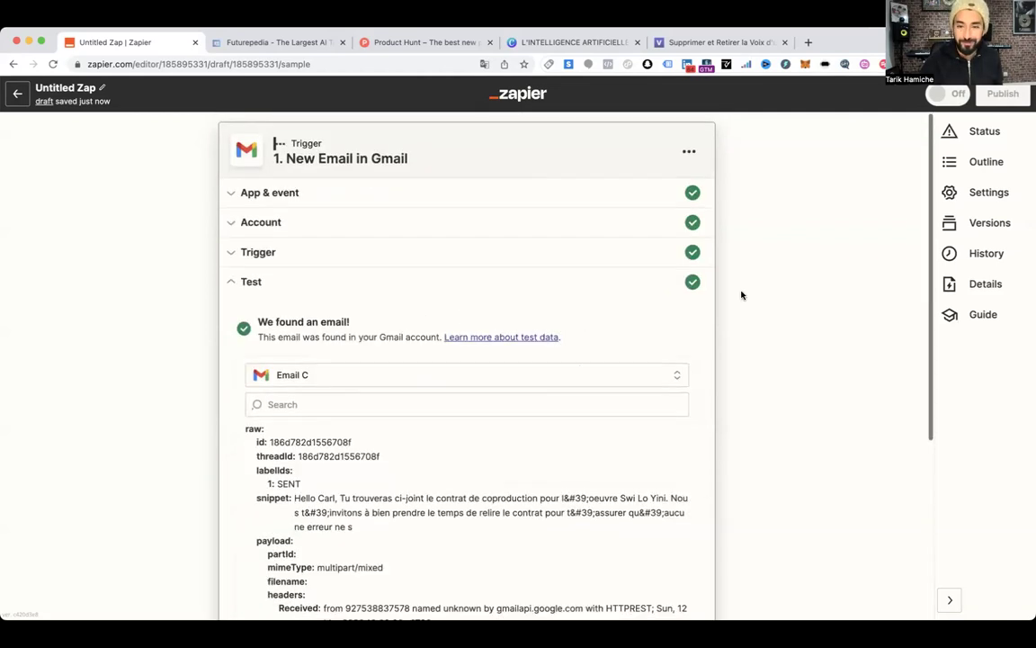
pyautogui.scroll(-5, 476, 466)
pyautogui.click(451, 405)
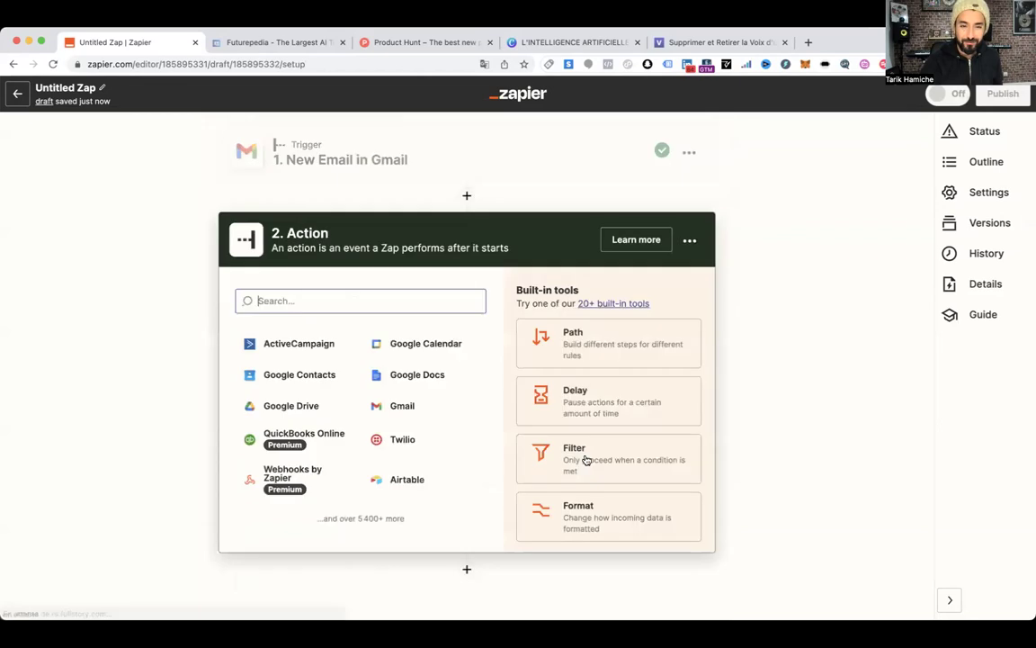
# Search 'open' and select OpenAI (GPT-3 & DALL·E) as step 2's app
pyautogui.write('open')
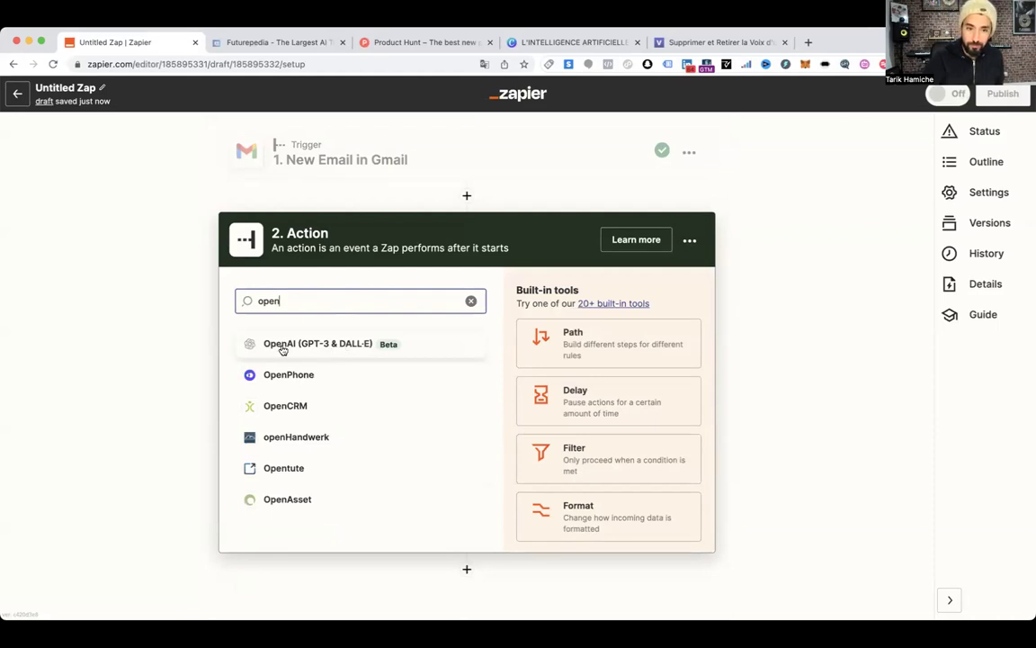
pyautogui.click(283, 350)
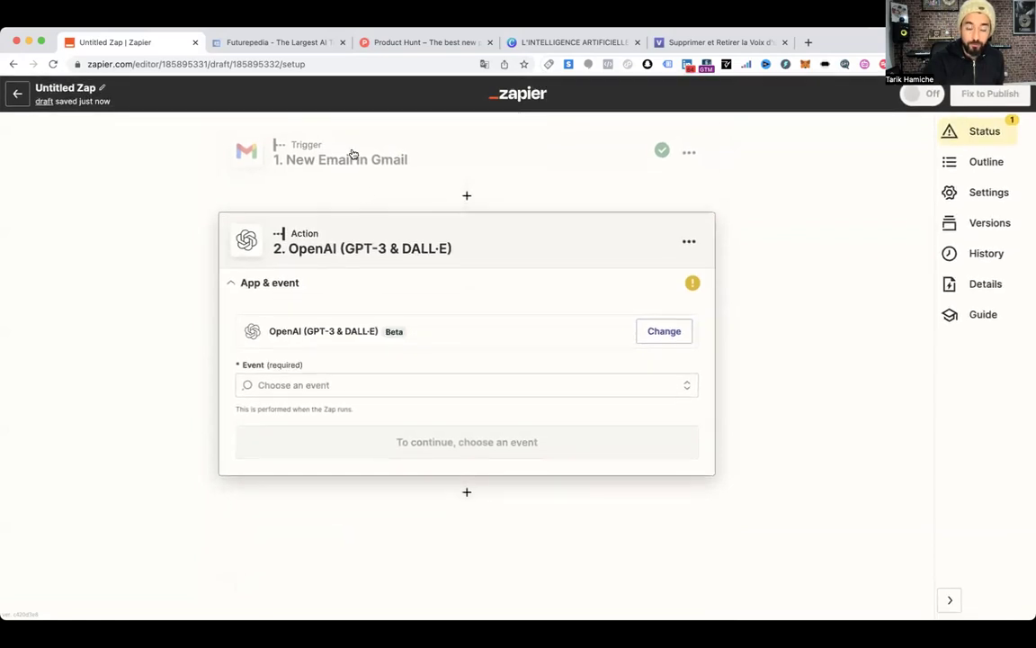
# Choose Send Prompt as the OpenAI event and continue to account settings
pyautogui.click(310, 384)
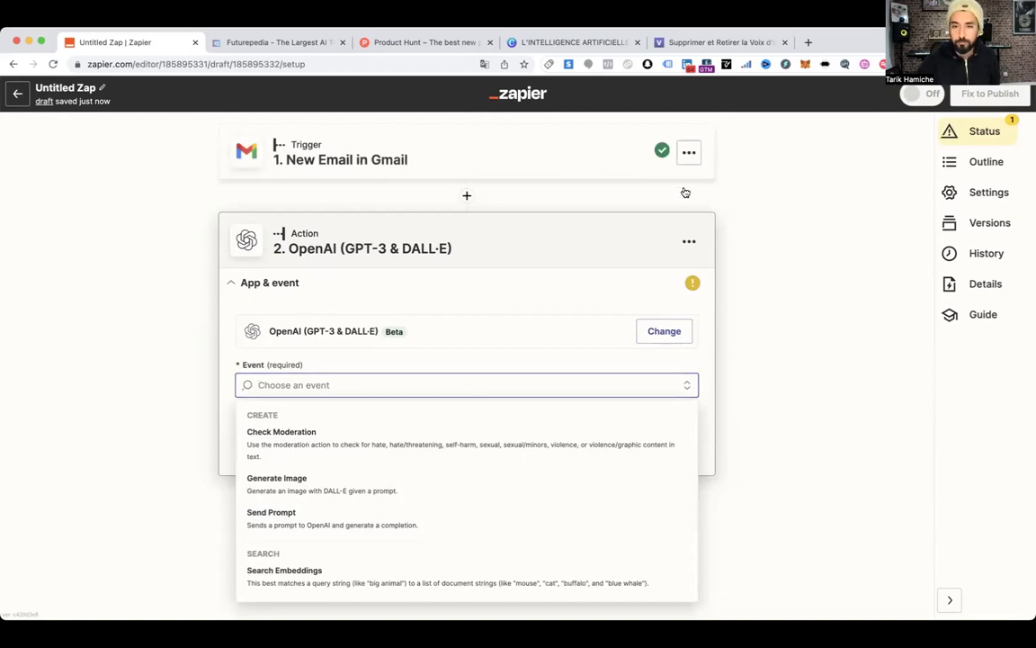
pyautogui.click(689, 152)
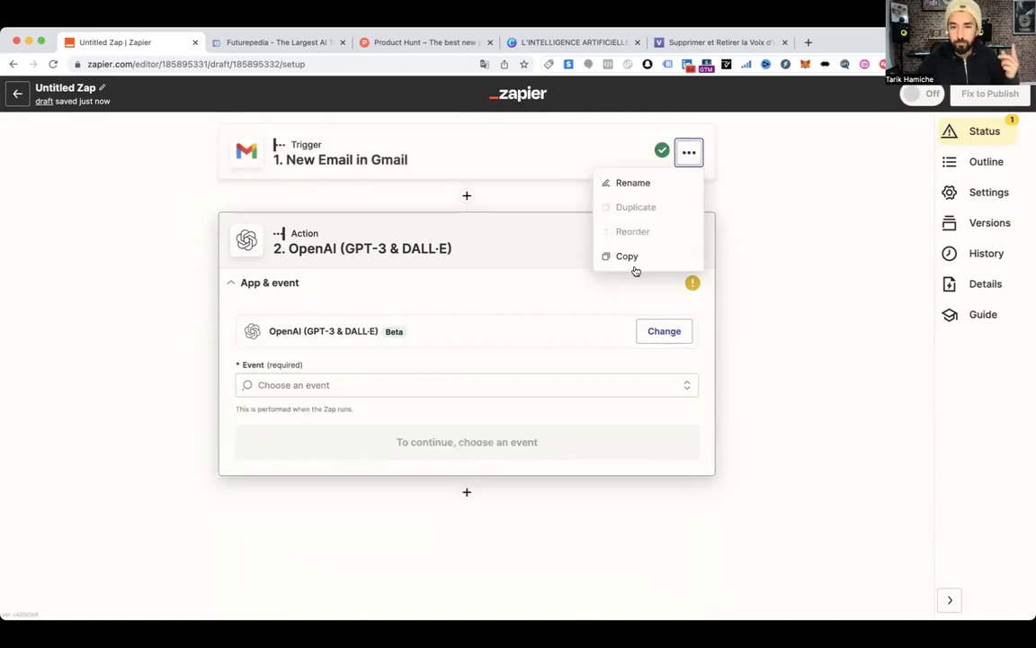
pyautogui.click(753, 188)
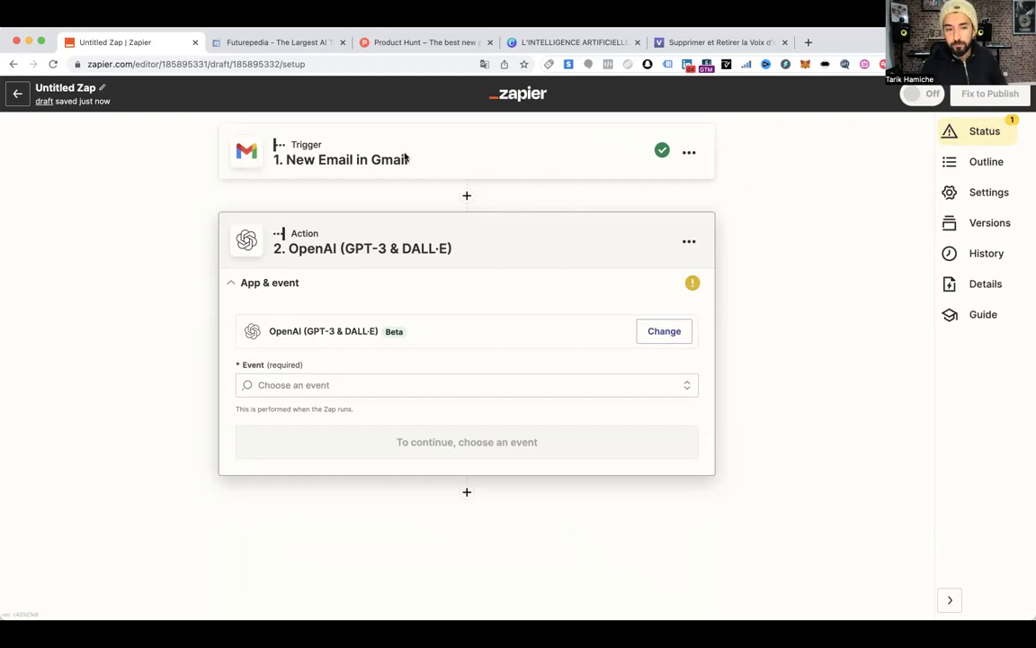
pyautogui.click(321, 388)
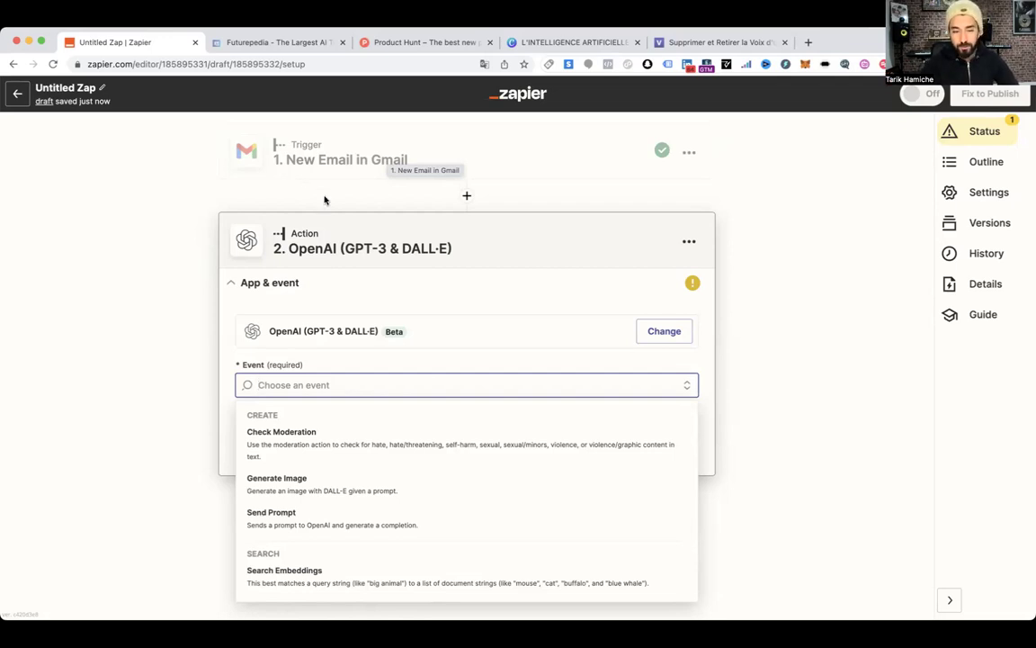
pyautogui.click(551, 317)
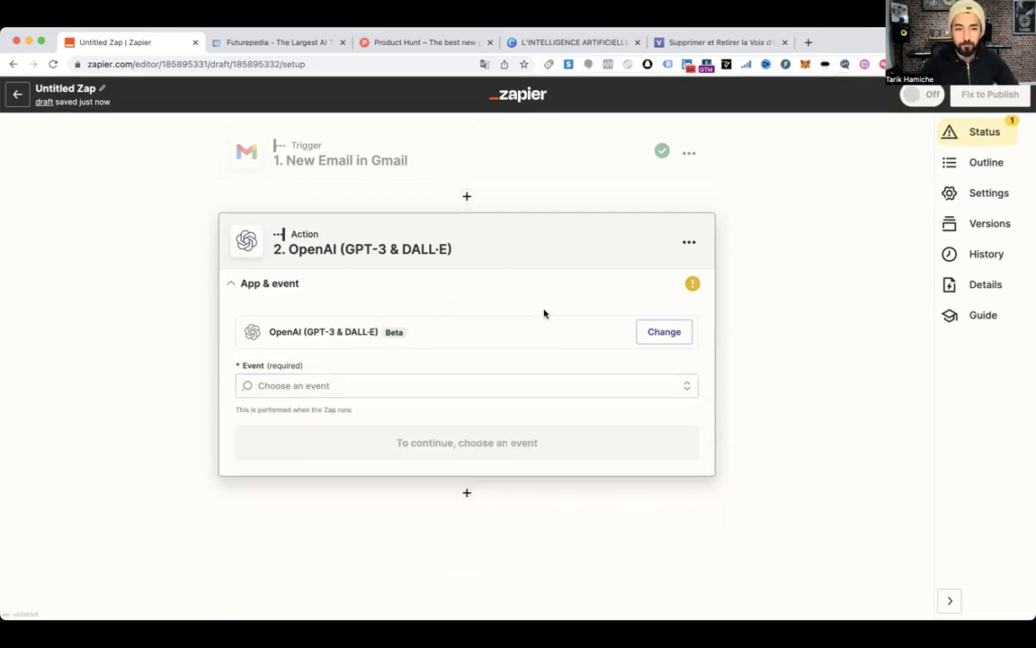
pyautogui.click(354, 376)
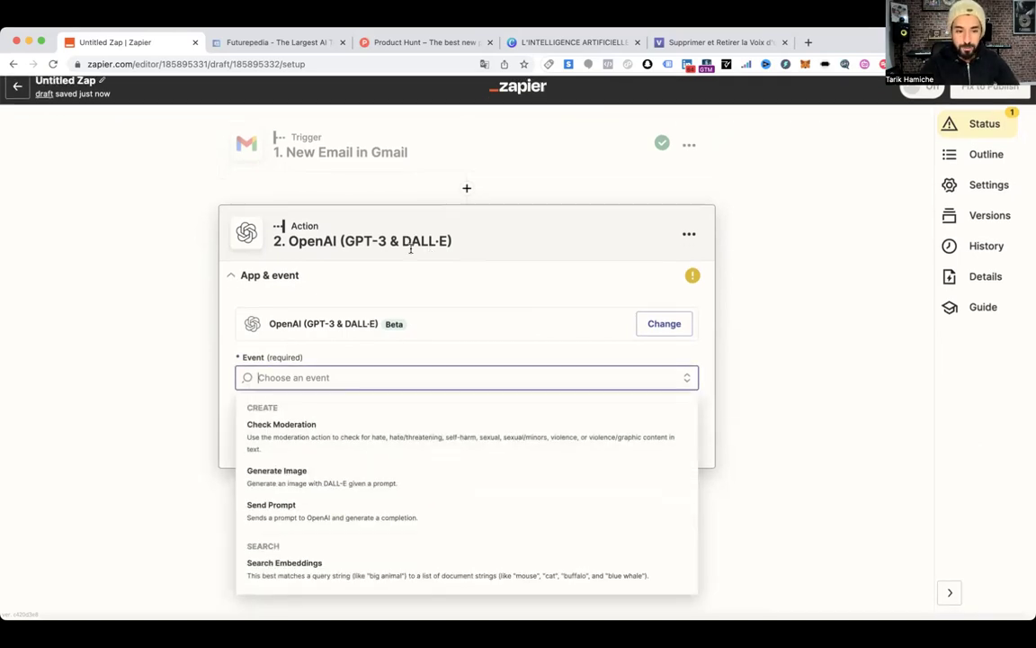
pyautogui.click(283, 516)
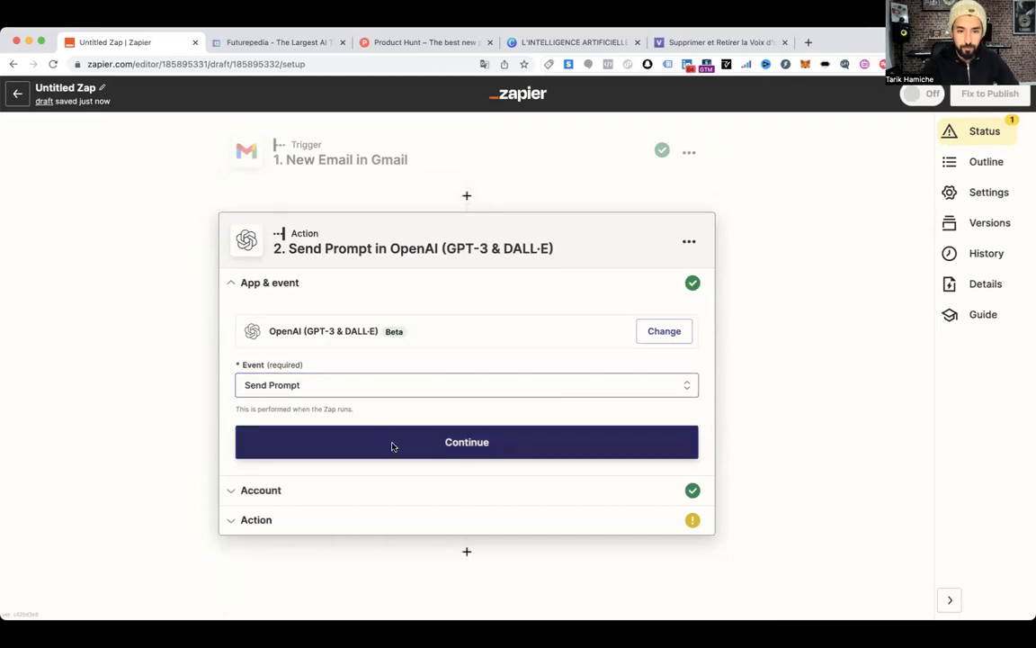
pyautogui.click(393, 446)
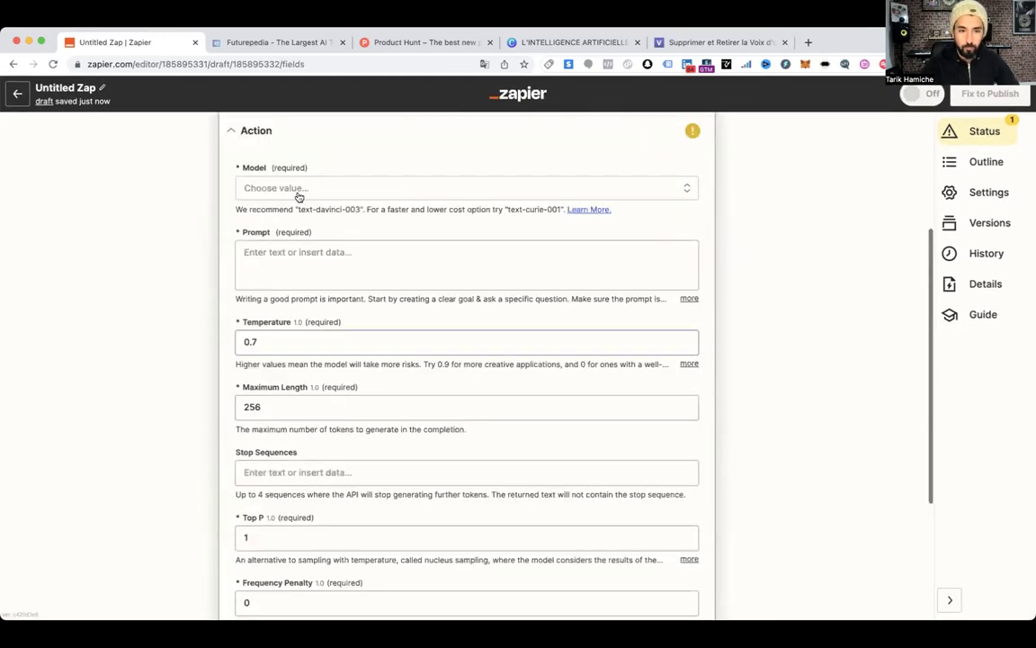
# Open the OpenAI Model dropdown and browse the available models
pyautogui.click(303, 189)
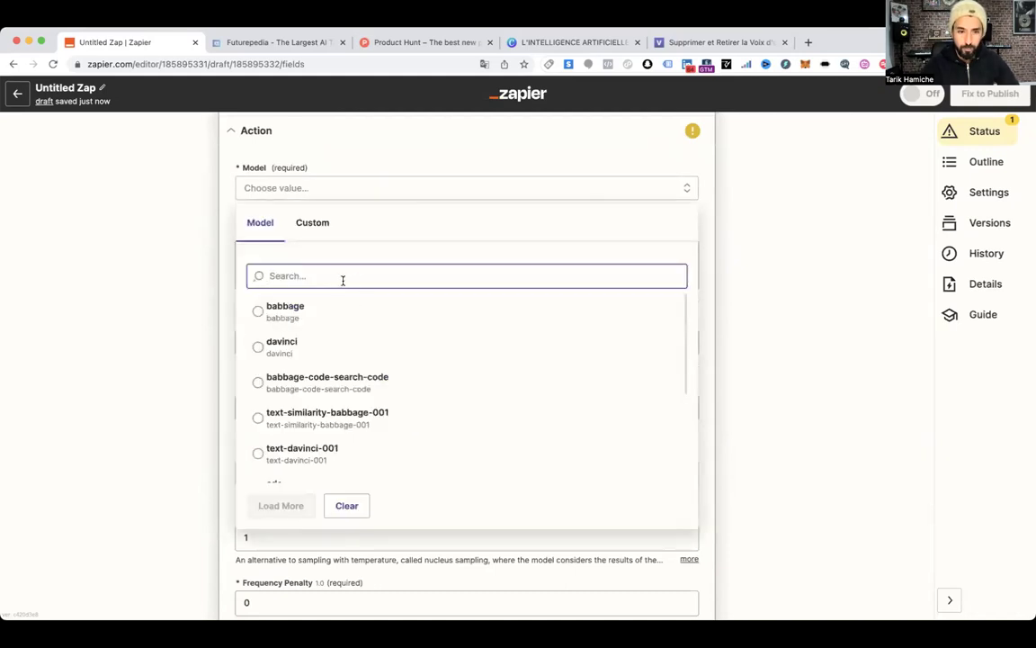
pyautogui.scroll(-3, 352, 412)
pyautogui.scroll(-8, 352, 416)
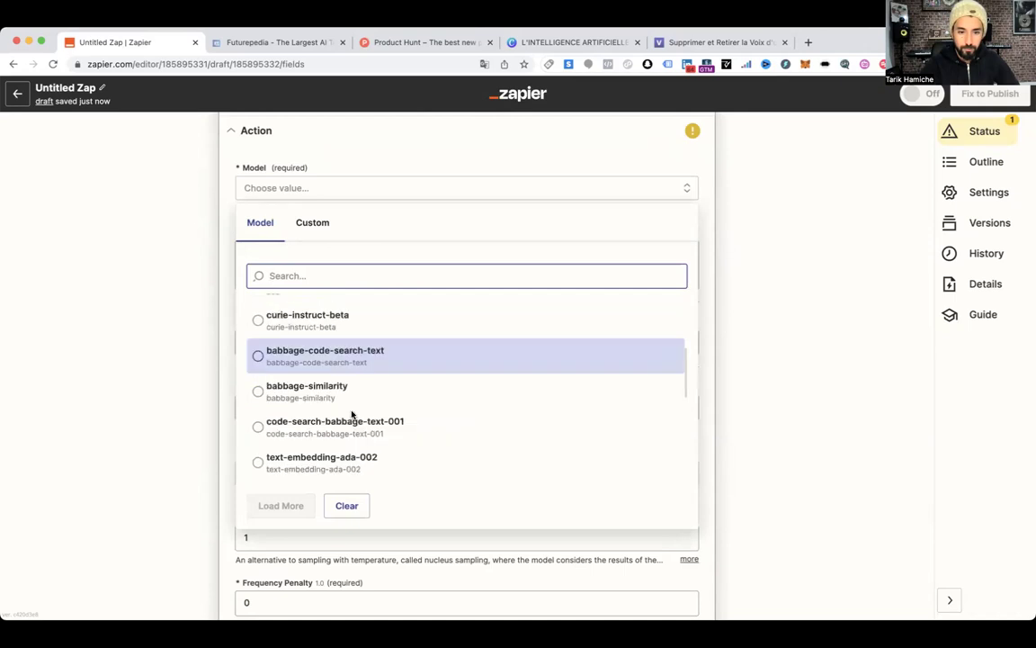
pyautogui.scroll(-8, 352, 416)
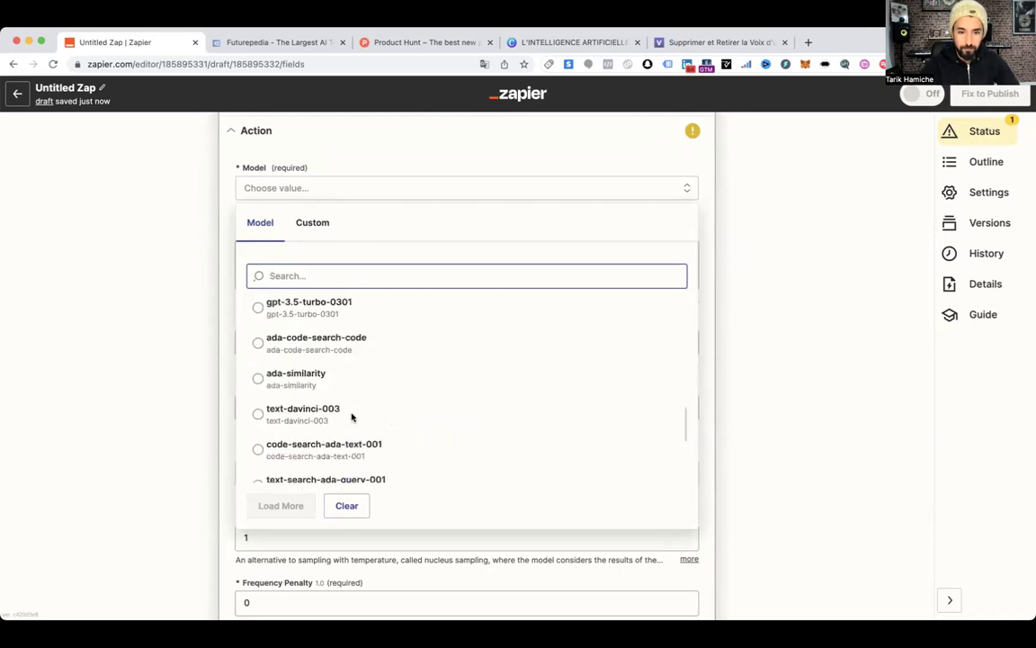
pyautogui.scroll(-8, 351, 418)
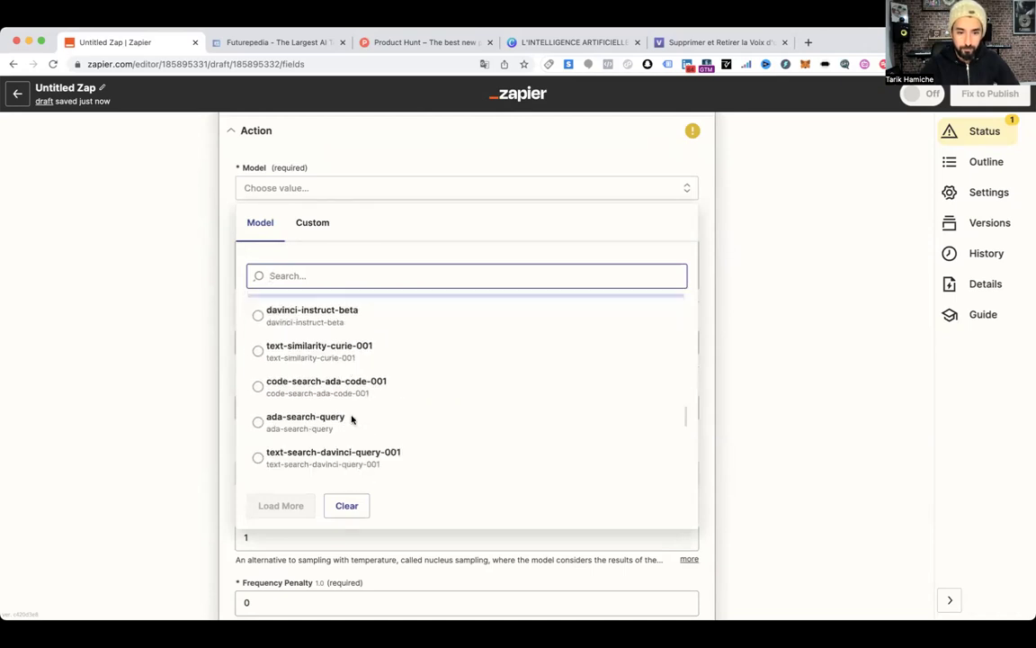
pyautogui.scroll(4, 352, 416)
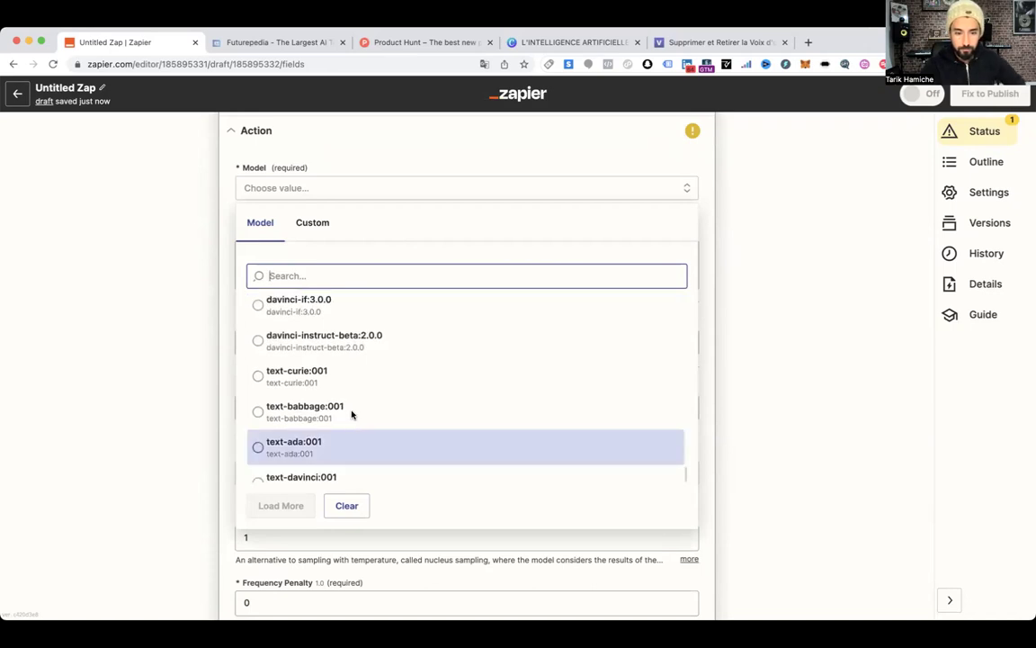
# Search 'davin', pick text-davinci-003 as the model, and place the cursor in Prompt
pyautogui.click(352, 410)
pyautogui.write('da')
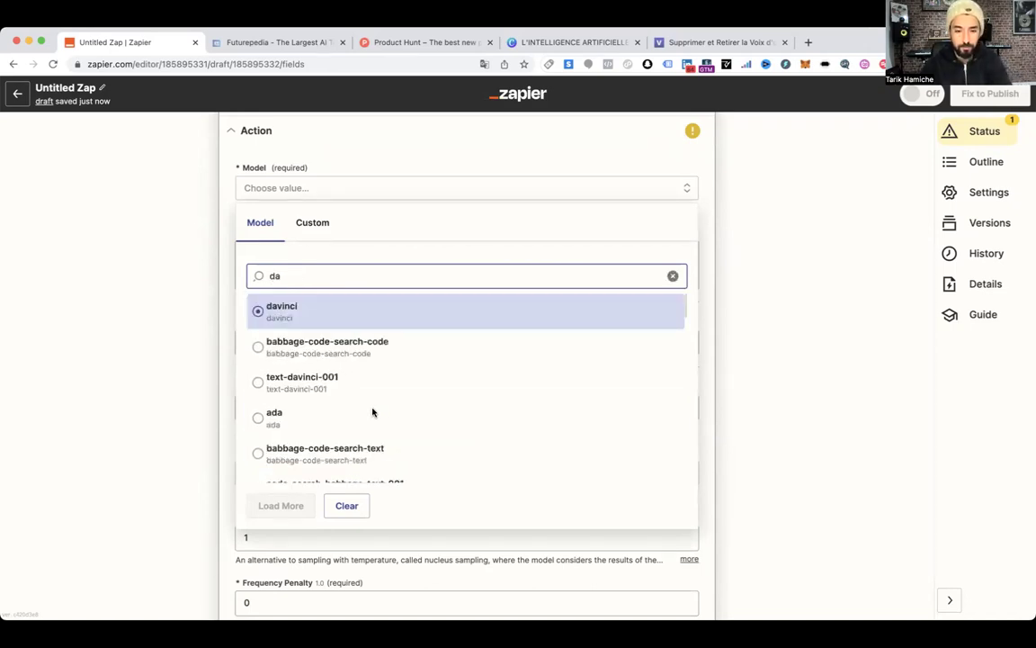
pyautogui.write('vinci')
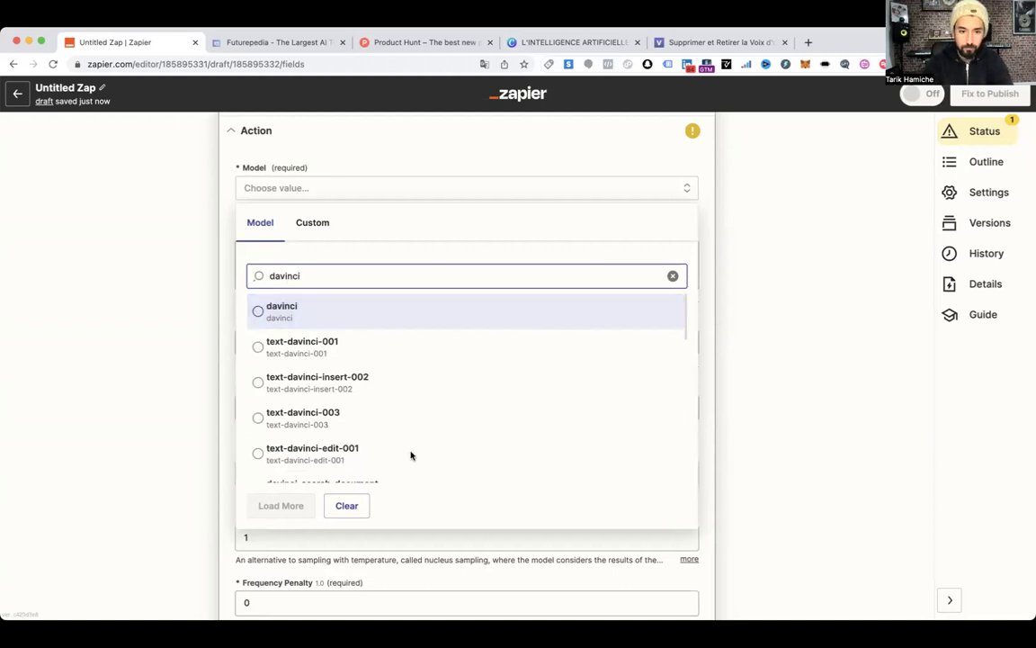
pyautogui.scroll(-3, 409, 454)
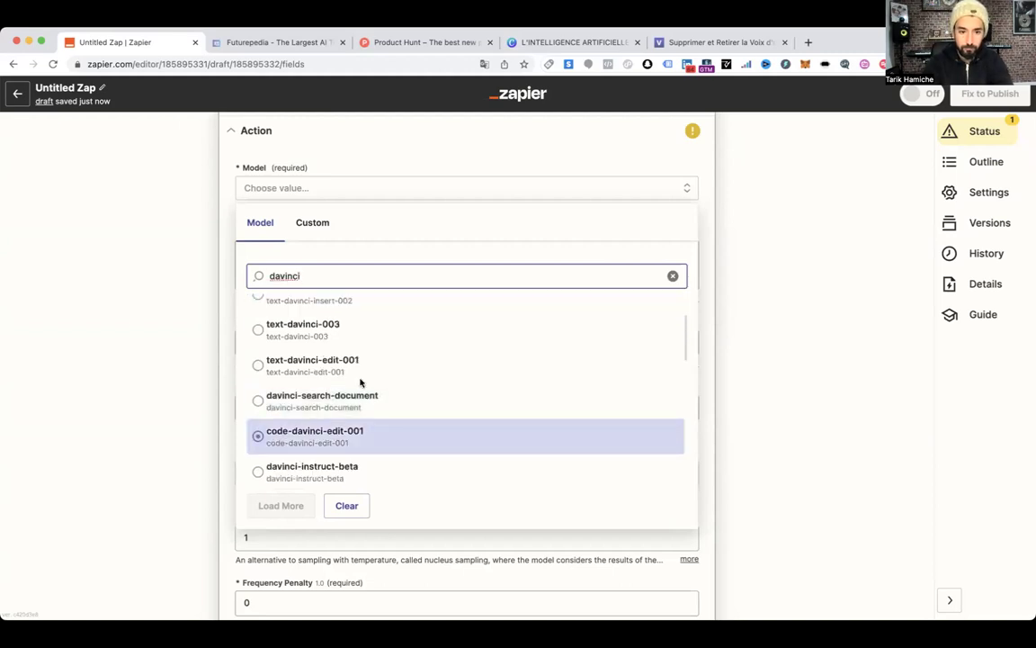
pyautogui.click(309, 340)
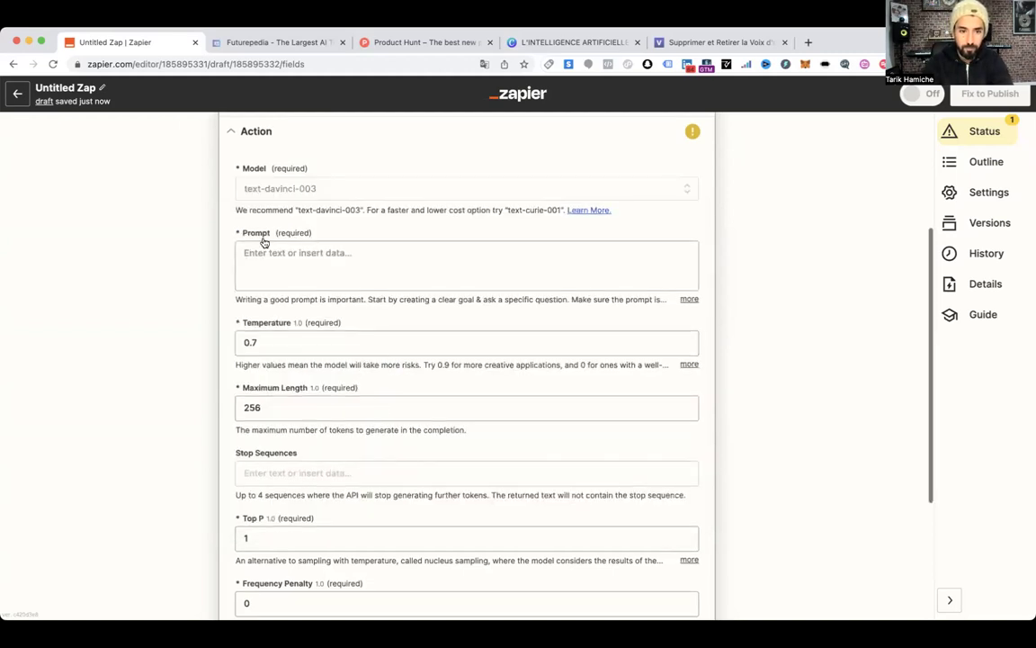
pyautogui.scroll(2, 259, 252)
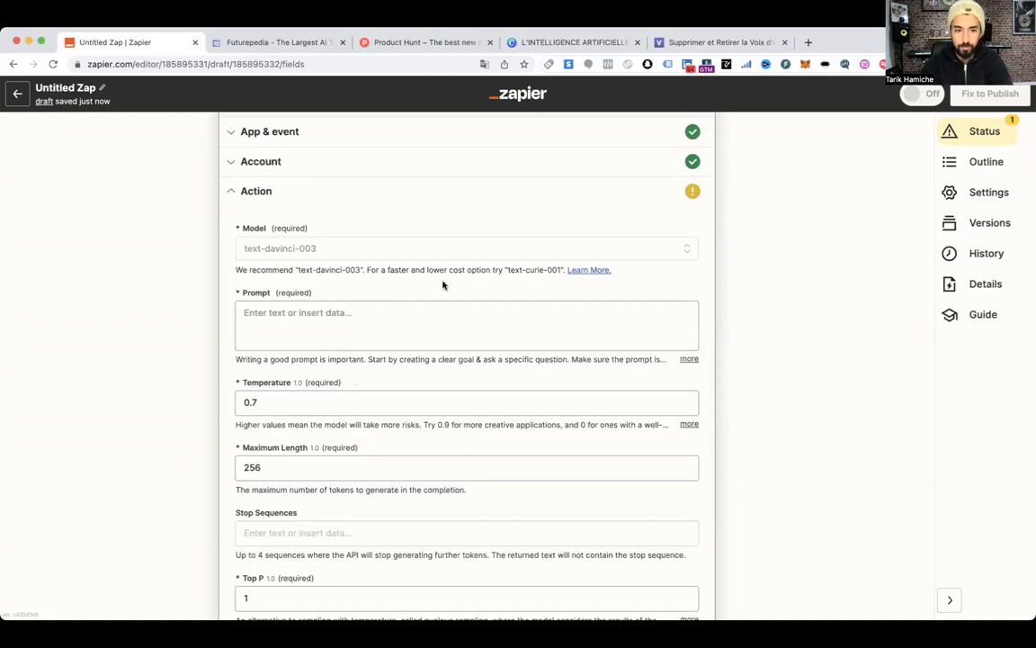
pyautogui.click(311, 313)
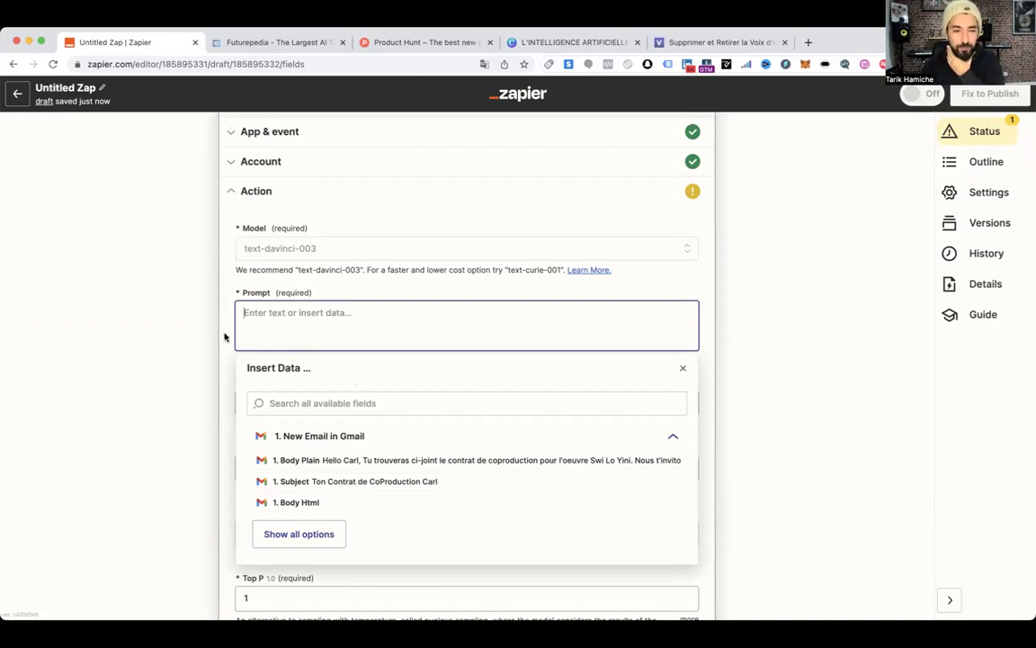
pyautogui.scroll(3, 204, 343)
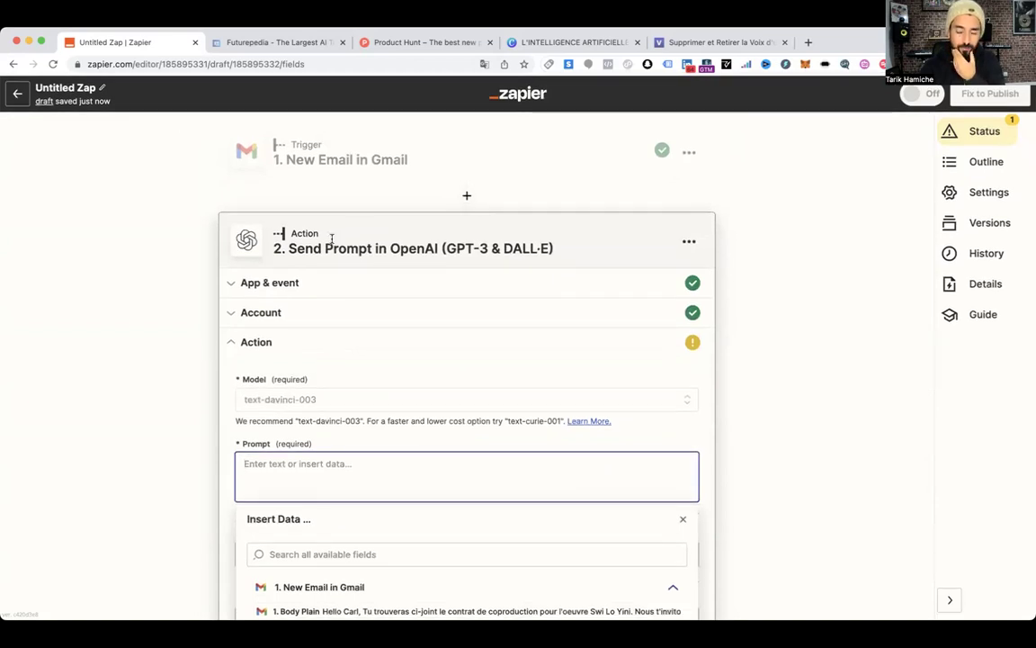
# Reopen the Gmail trigger, reconfirm its account, refresh mailbox labels and rerun the test
pyautogui.click(357, 160)
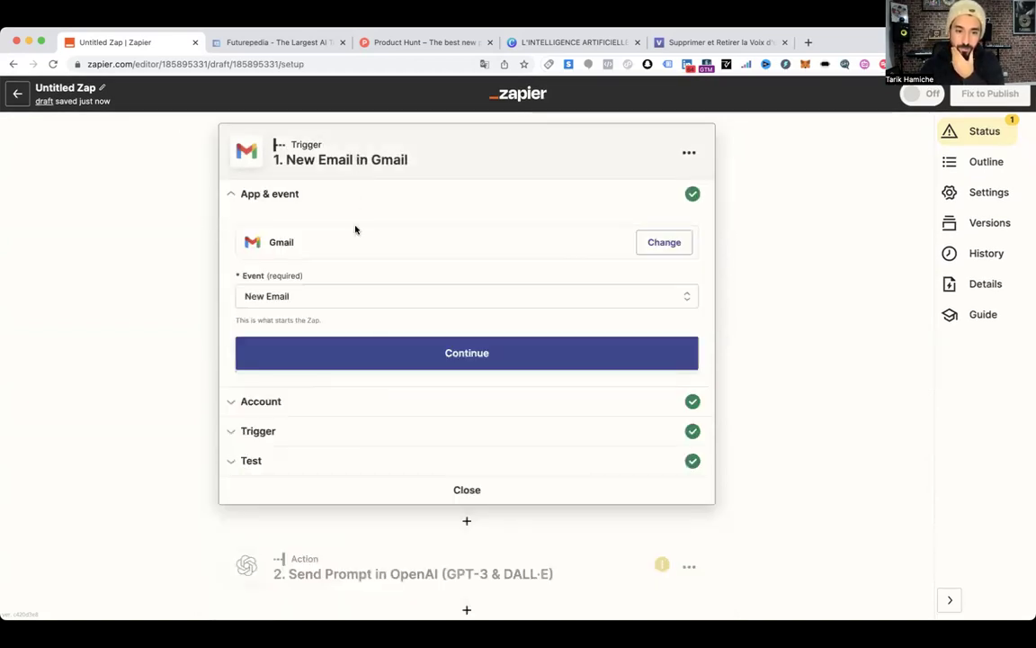
pyautogui.click(379, 351)
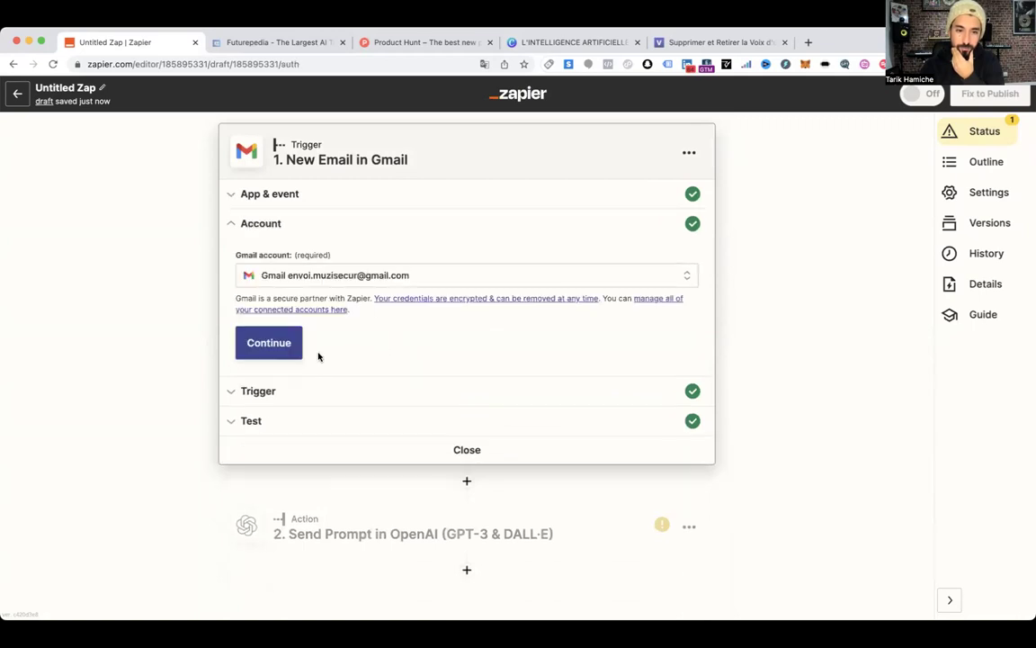
pyautogui.click(273, 346)
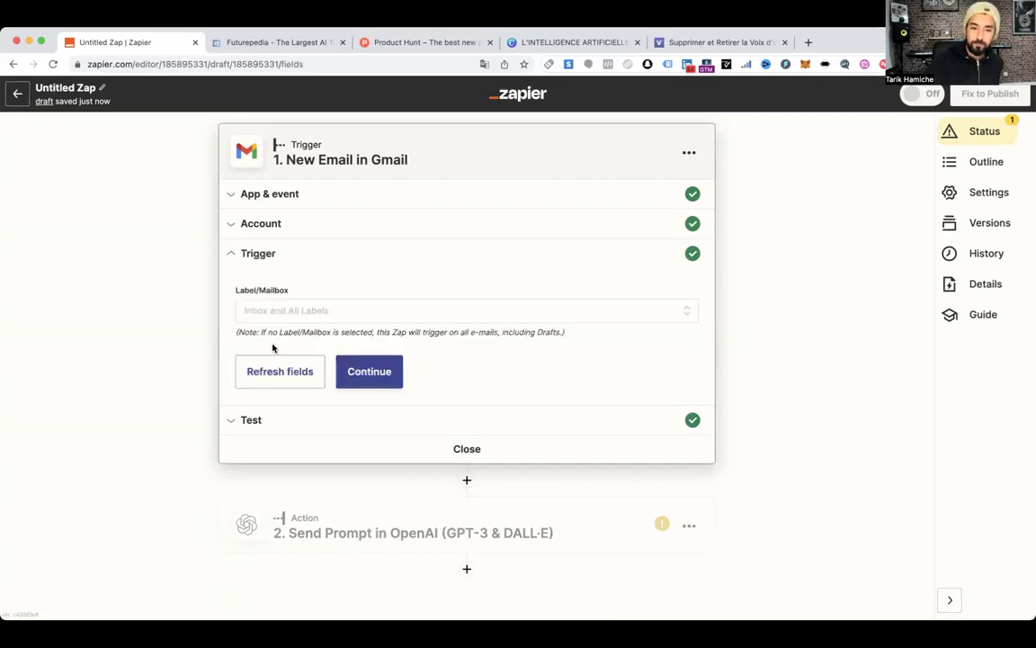
pyautogui.click(299, 373)
pyautogui.click(351, 373)
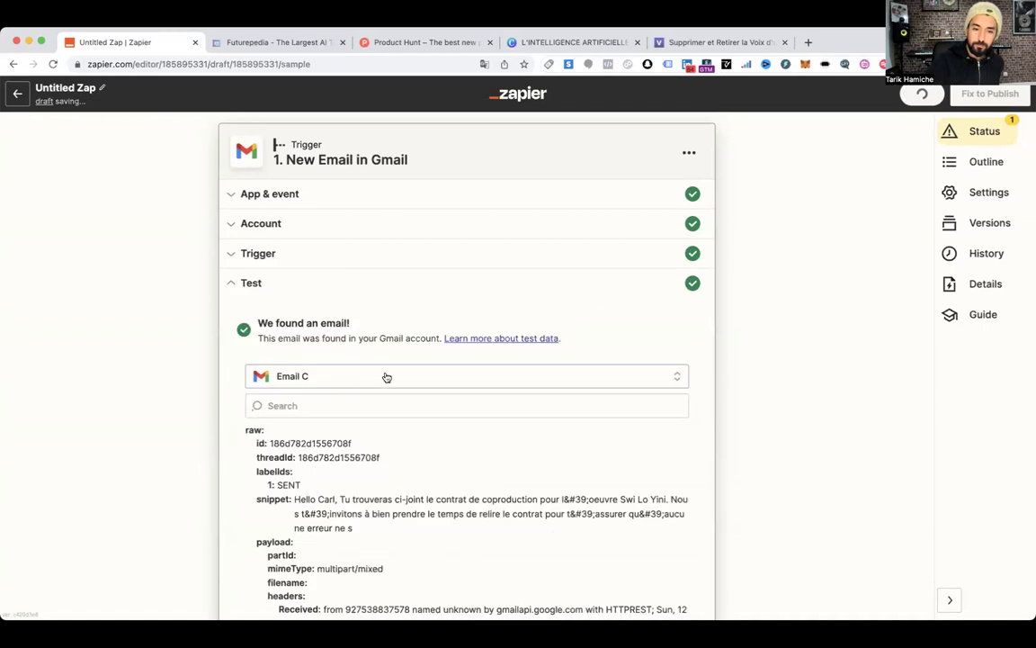
pyautogui.scroll(-2, 385, 376)
pyautogui.scroll(-4, 401, 378)
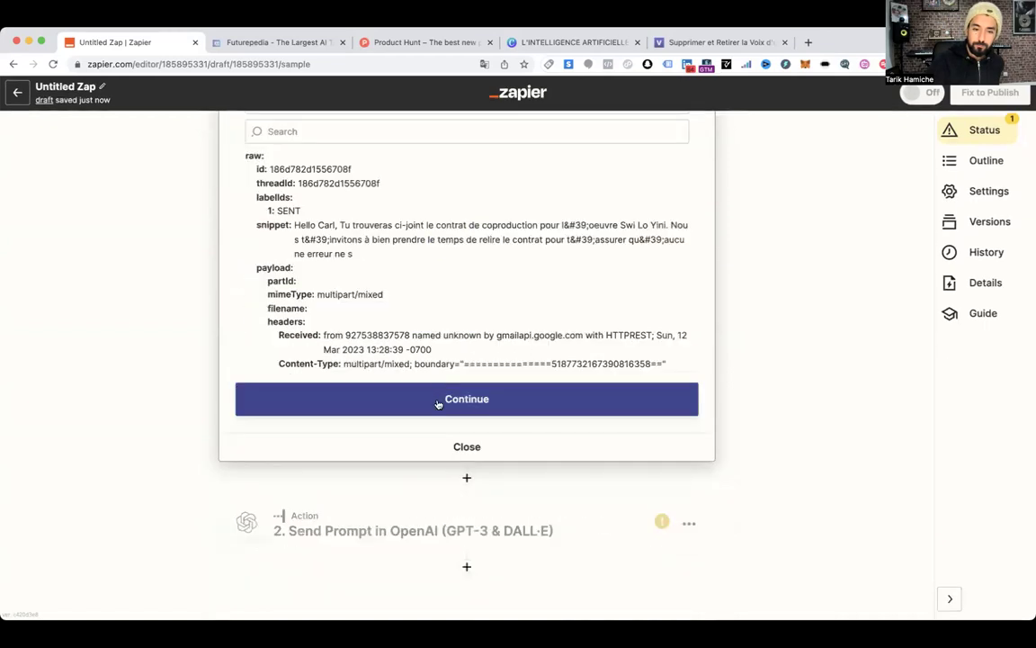
pyautogui.click(438, 404)
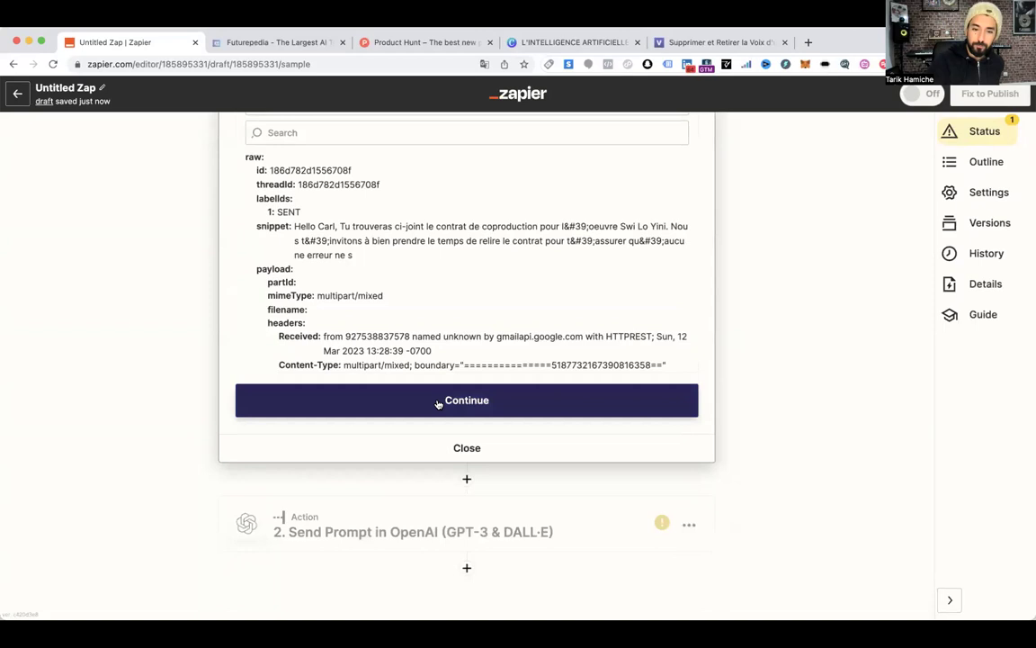
pyautogui.scroll(3, 438, 404)
# Load more sample emails and, after trying Emails E and G, settle on Email F
pyautogui.click(344, 255)
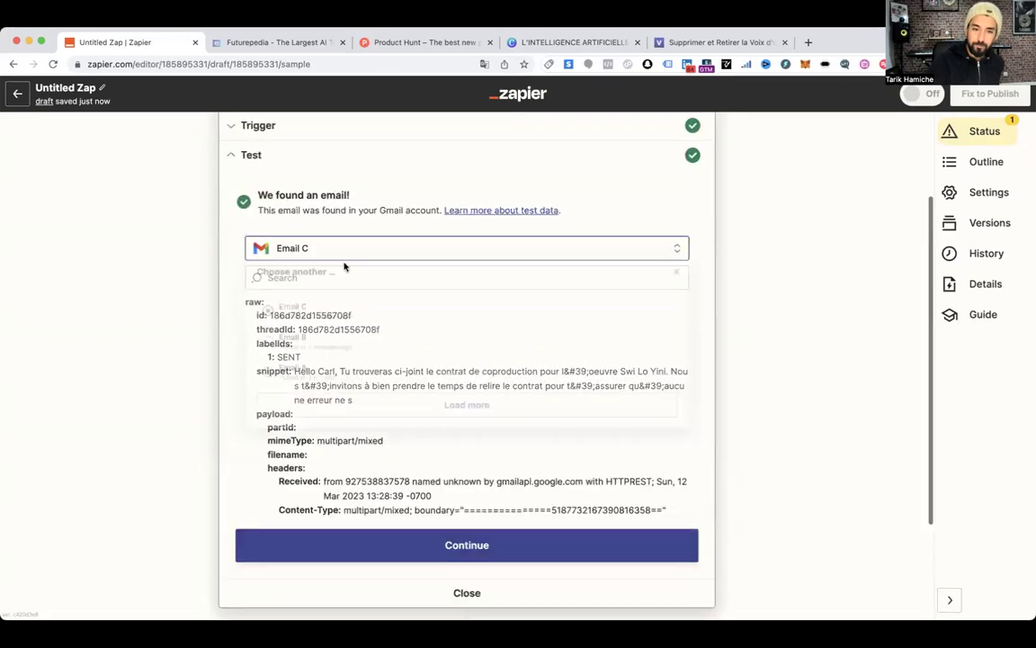
pyautogui.click(334, 407)
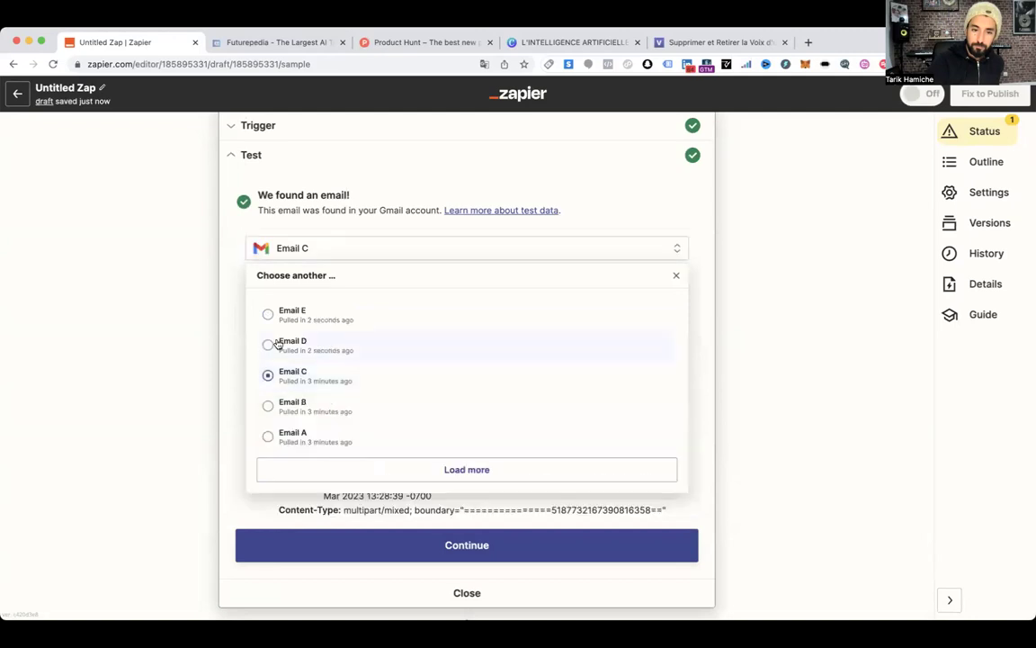
pyautogui.click(274, 317)
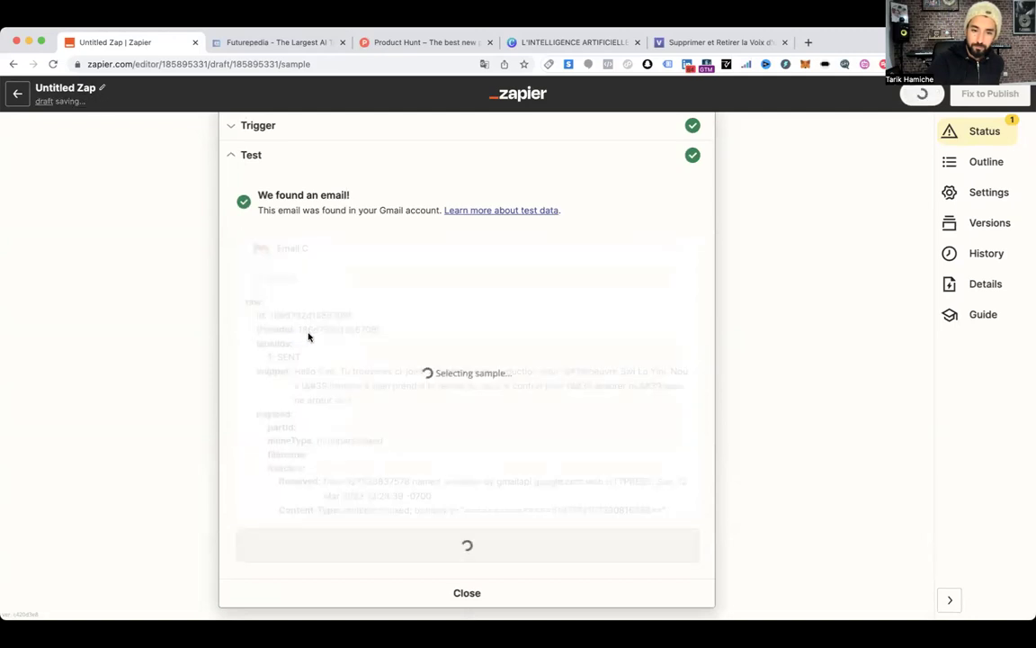
pyautogui.click(349, 264)
pyautogui.click(362, 492)
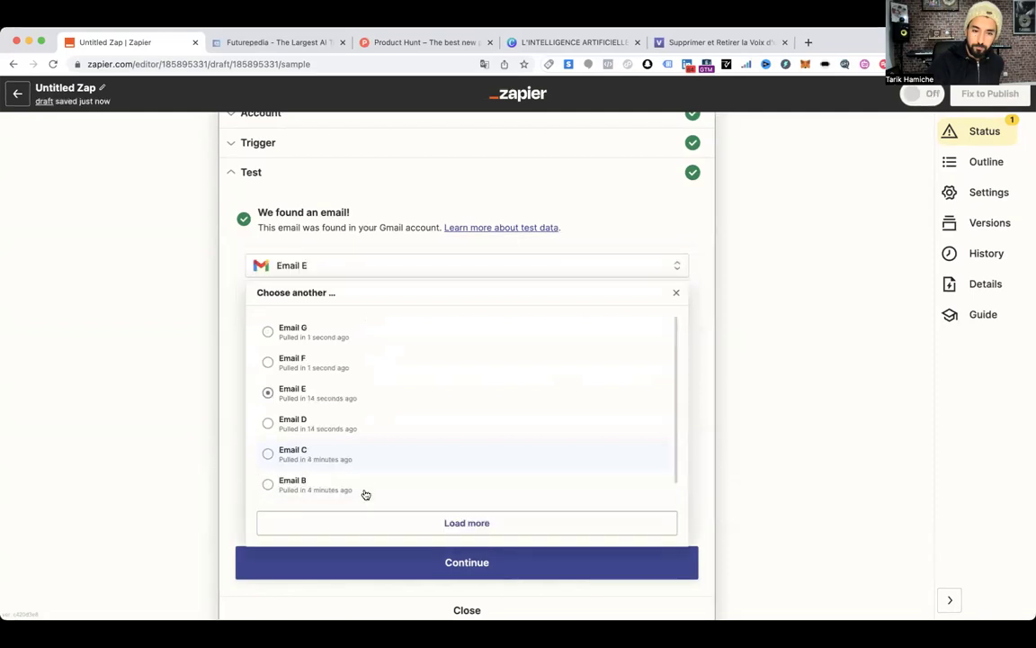
pyautogui.click(293, 340)
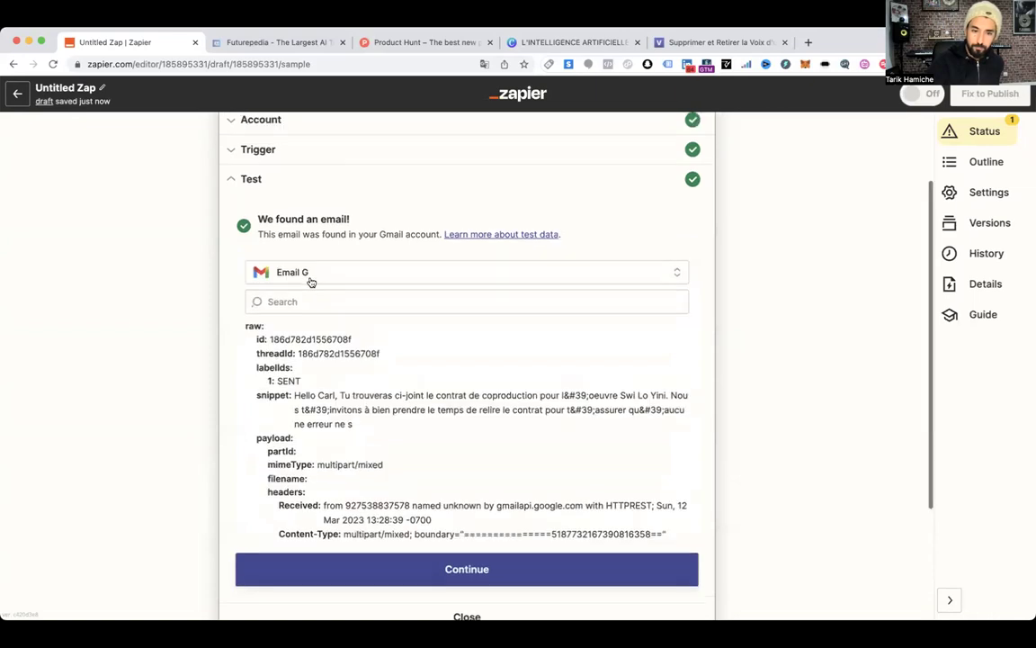
pyautogui.click(310, 276)
pyautogui.click(293, 353)
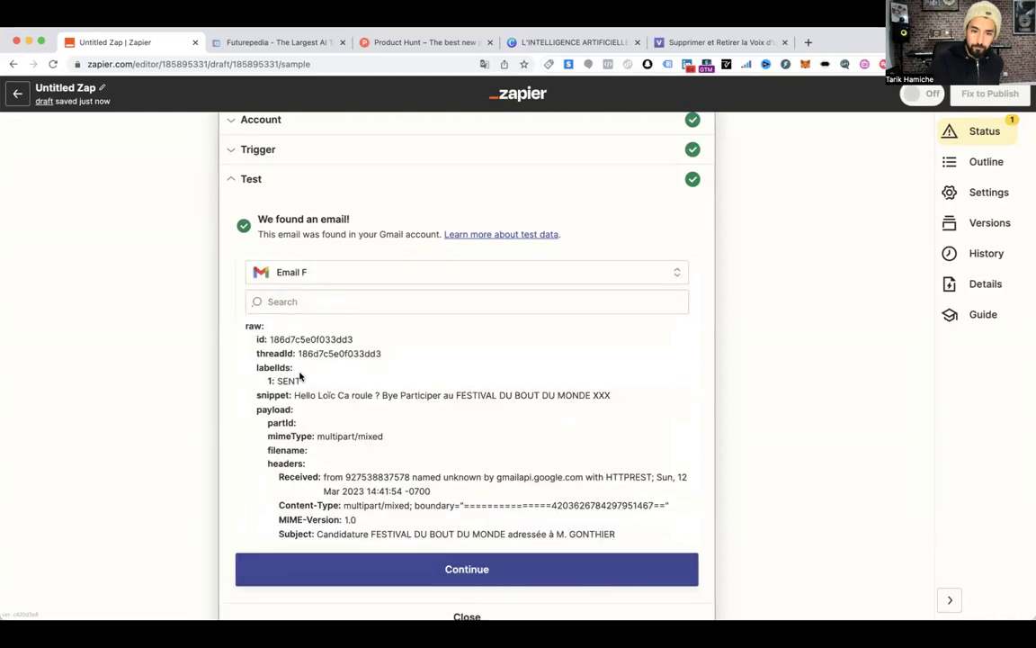
pyautogui.scroll(2, 312, 203)
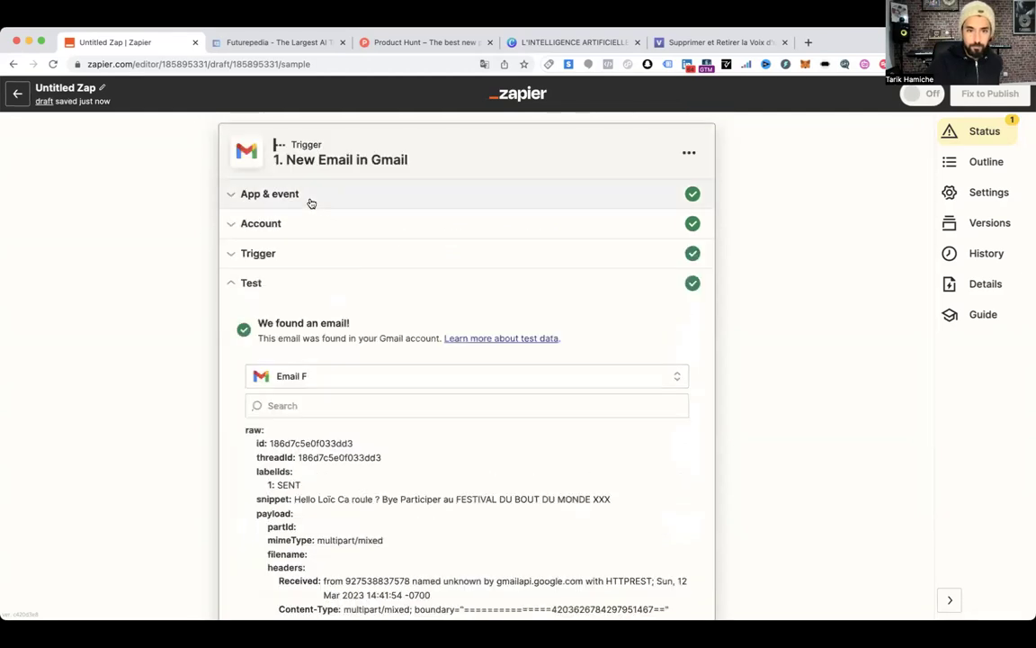
pyautogui.click(312, 203)
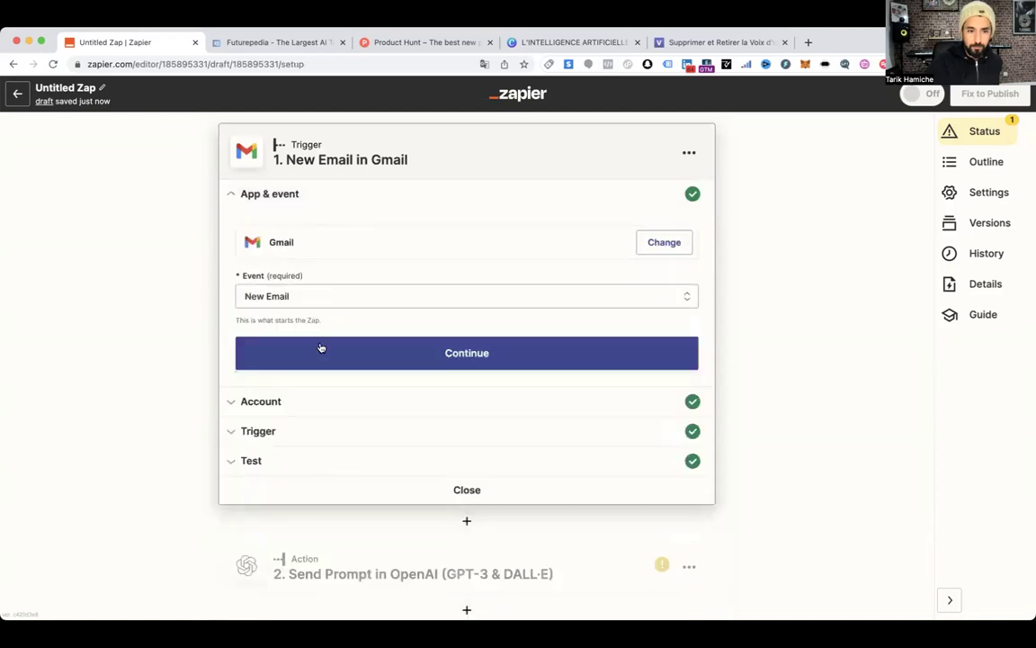
# Restrict the Gmail trigger's Label/Mailbox to INBOX and fetch a test email
pyautogui.click(315, 351)
pyautogui.click(267, 350)
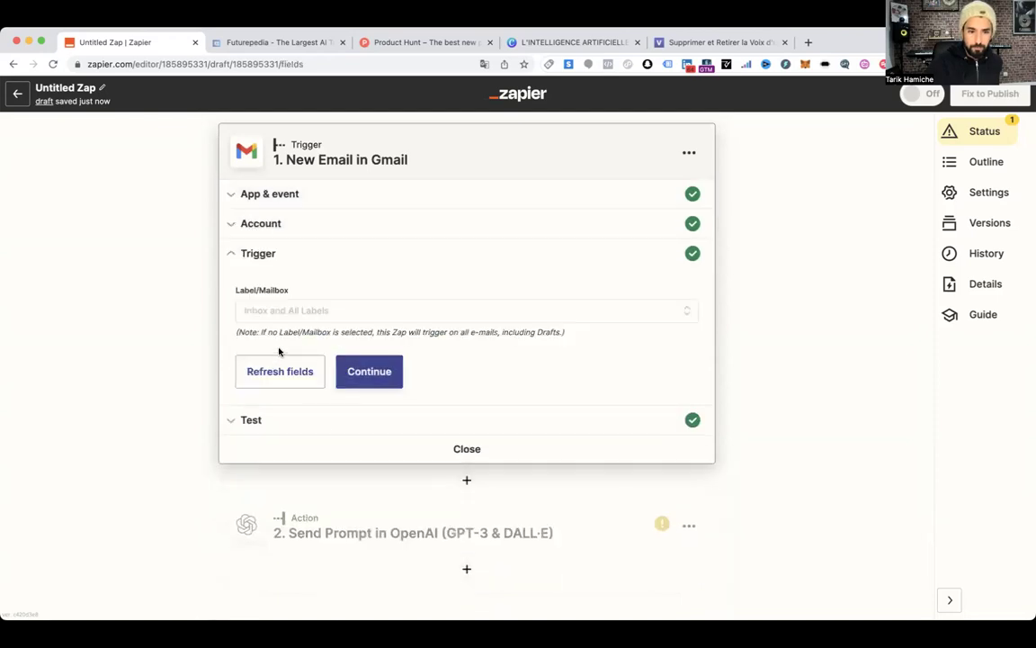
pyautogui.click(293, 311)
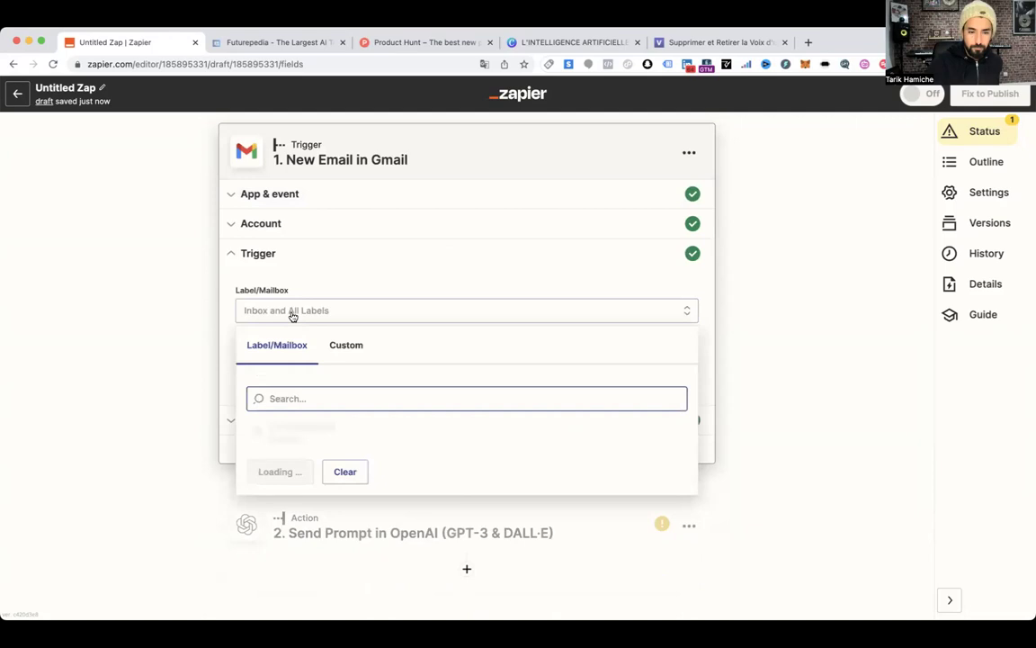
pyautogui.scroll(-1, 297, 405)
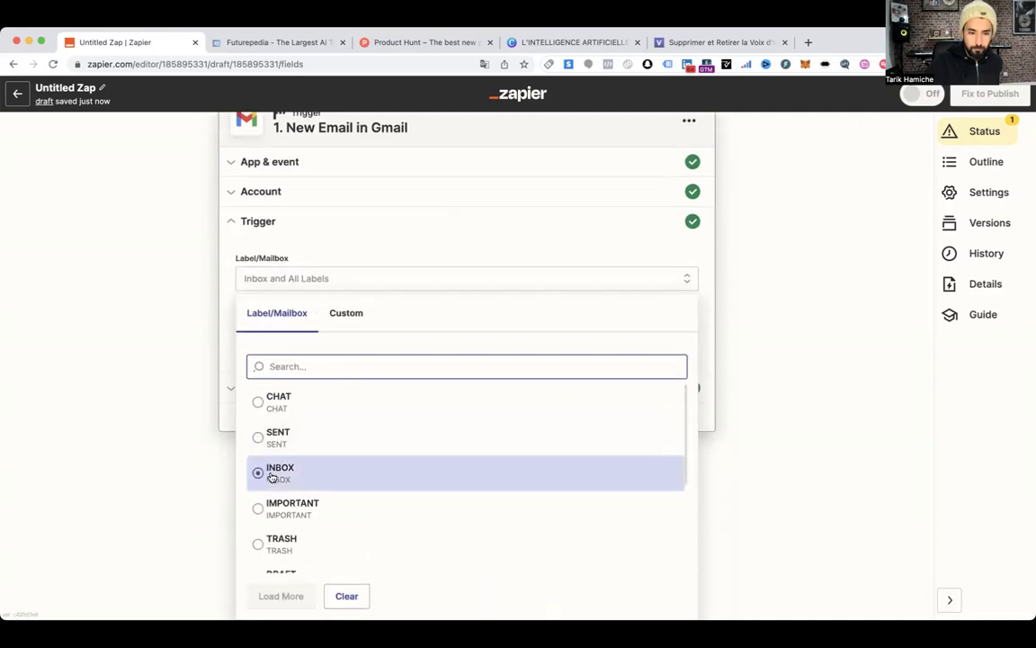
pyautogui.click(275, 478)
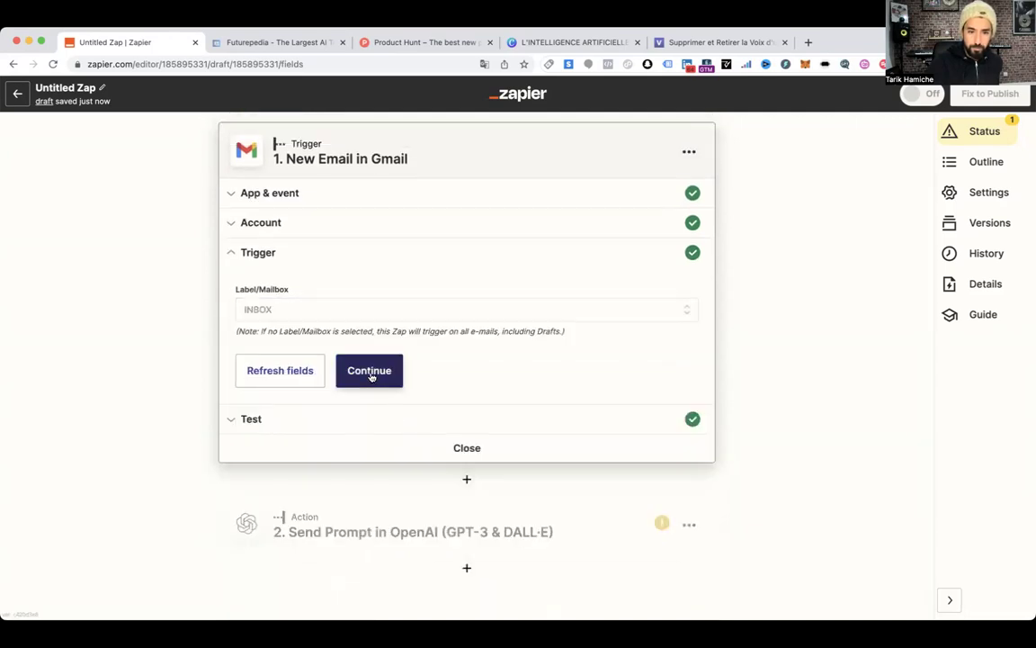
pyautogui.click(370, 376)
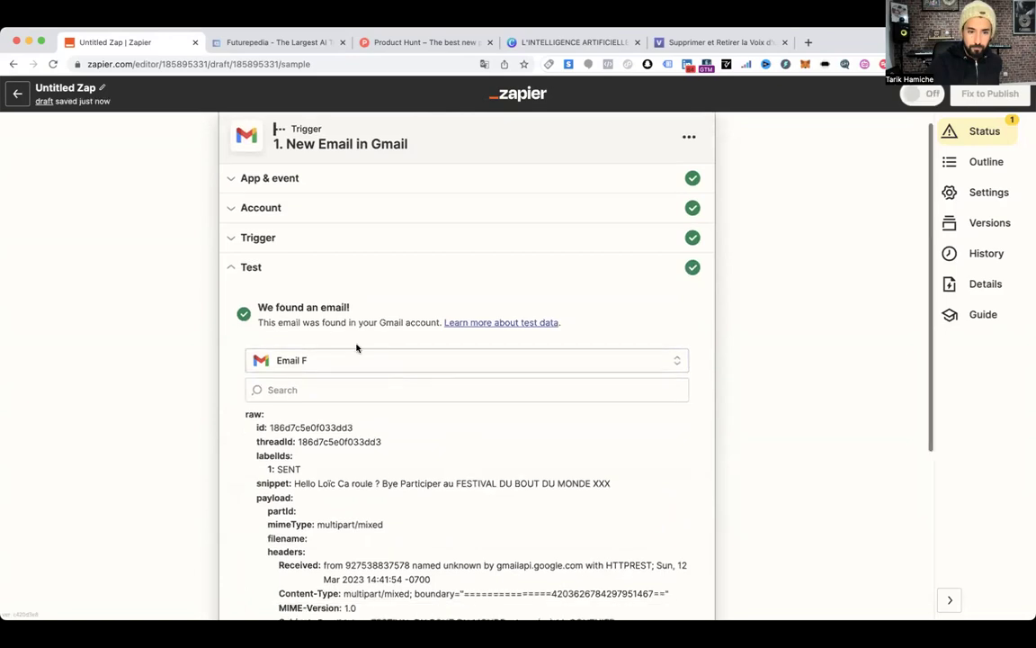
# Load newer samples and, after trying Emails J and I, choose Email H
pyautogui.click(312, 249)
pyautogui.click(350, 513)
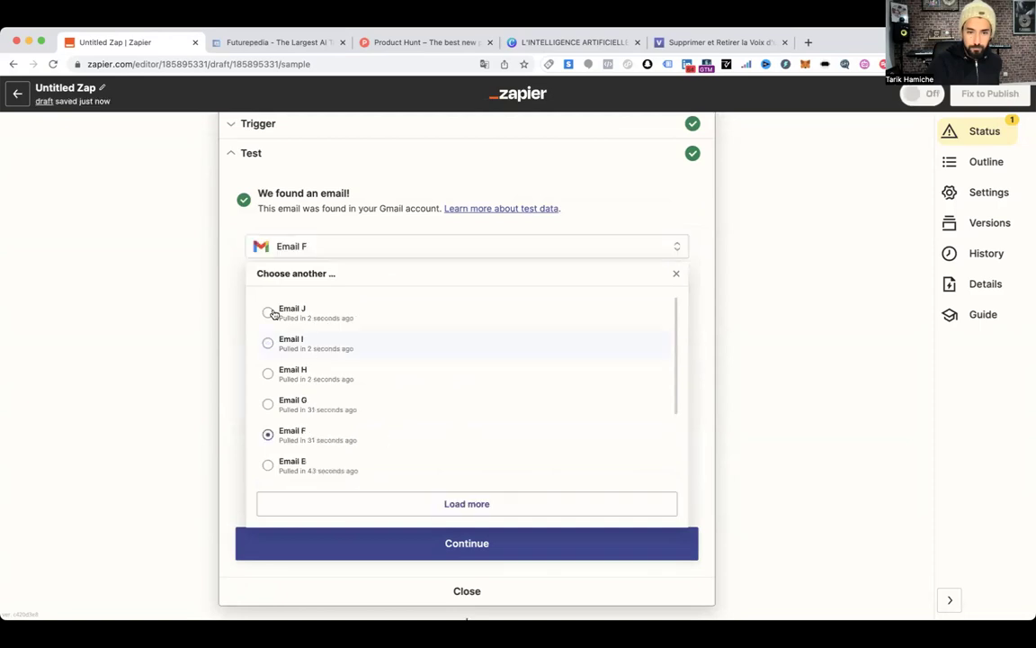
pyautogui.click(269, 312)
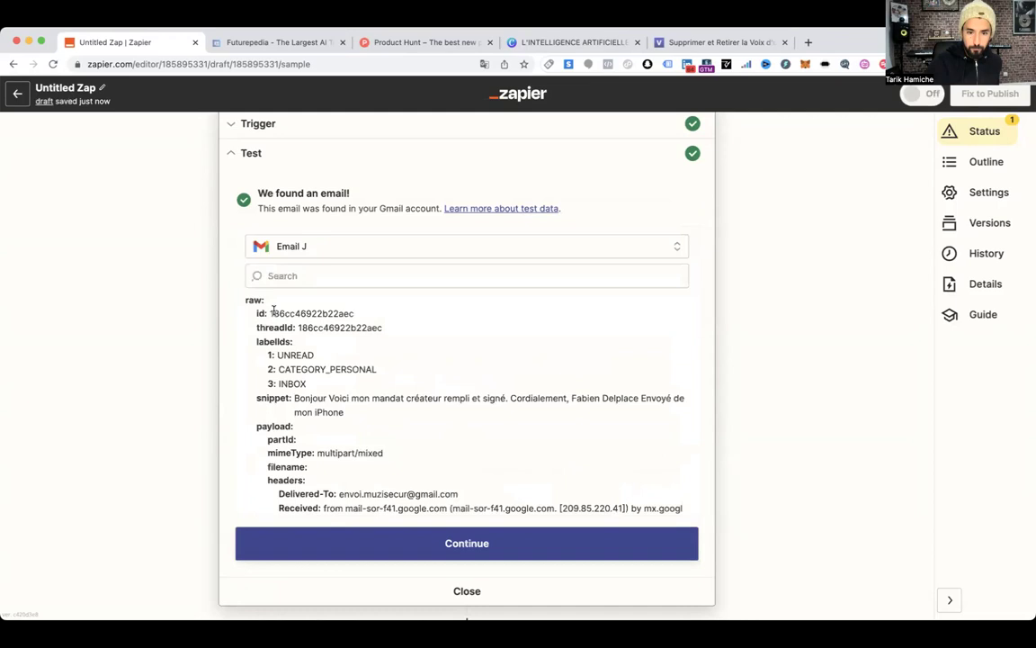
pyautogui.click(309, 252)
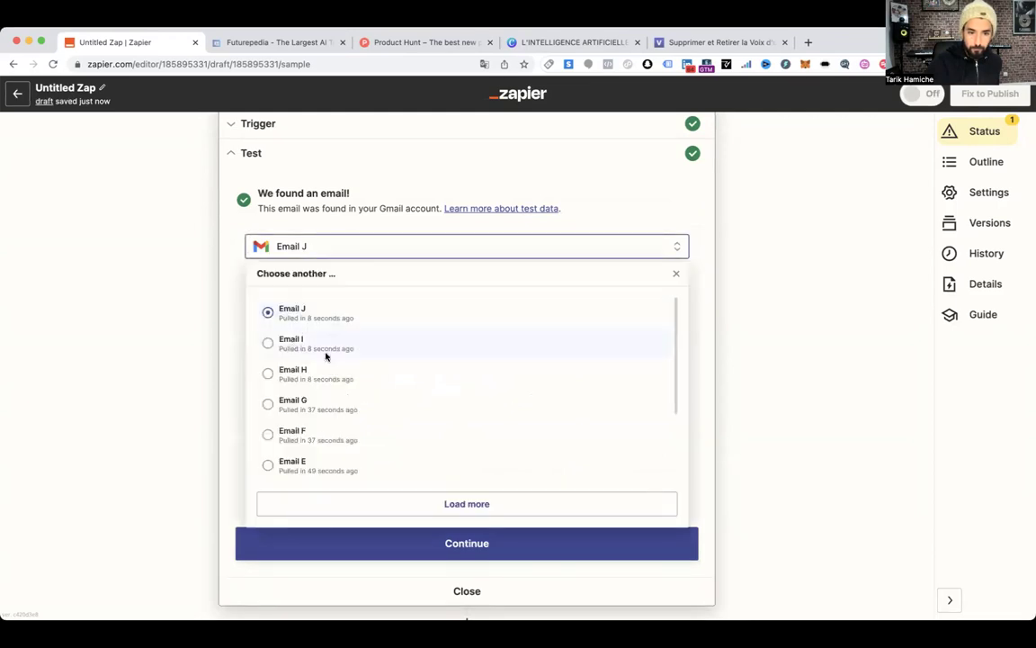
pyautogui.click(326, 357)
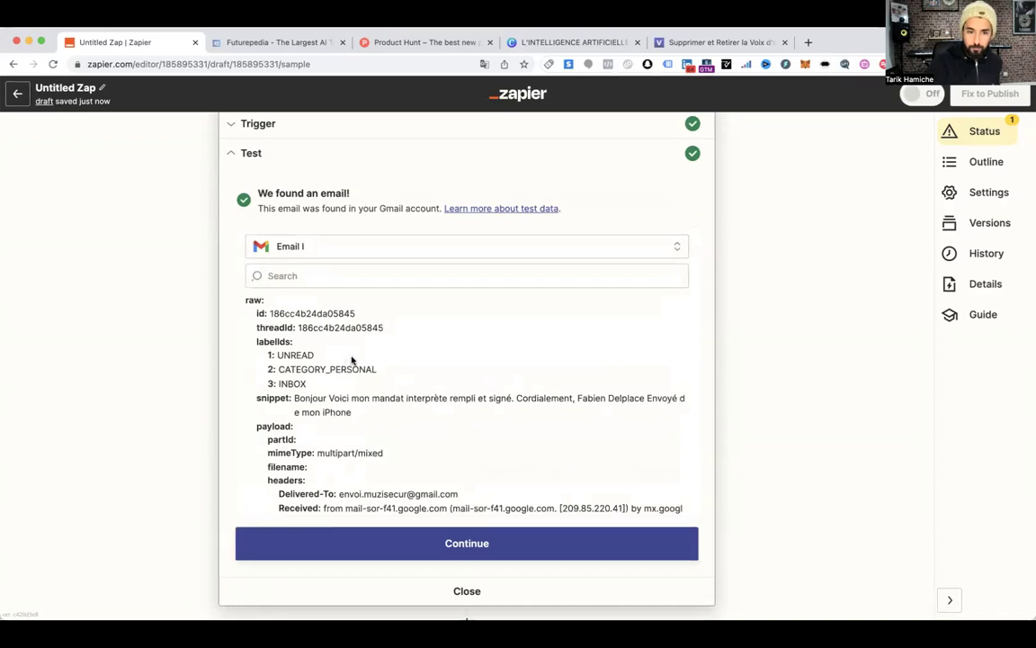
pyautogui.click(311, 247)
pyautogui.click(297, 370)
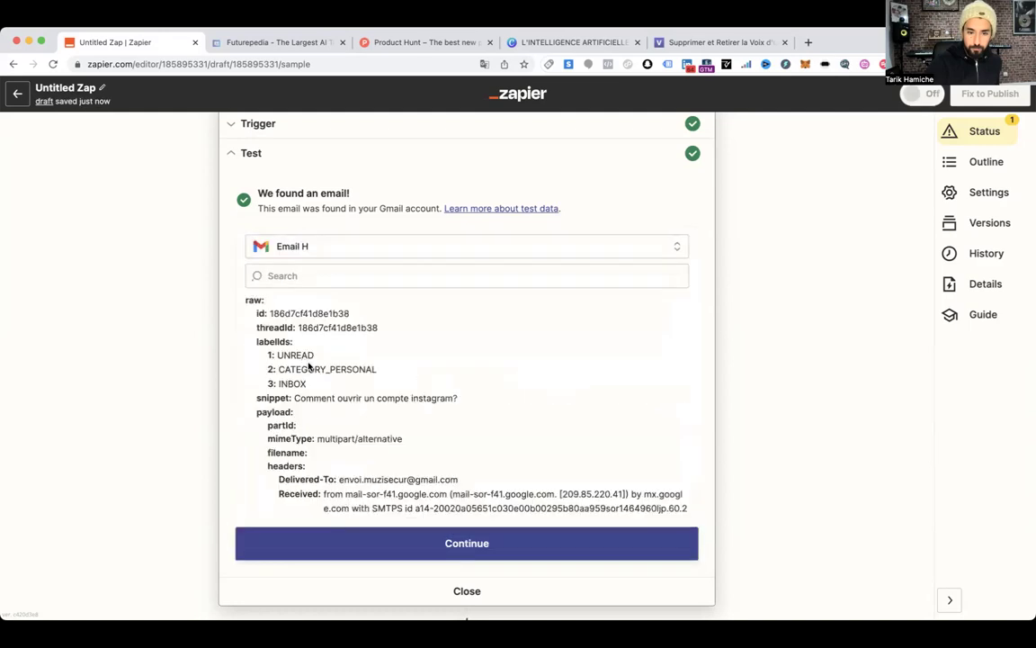
# Check Email H's snippet about opening an Instagram account and proceed to the OpenAI step
pyautogui.moveTo(295, 397); pyautogui.dragTo(322, 398)
pyautogui.moveTo(461, 397); pyautogui.dragTo(465, 401)
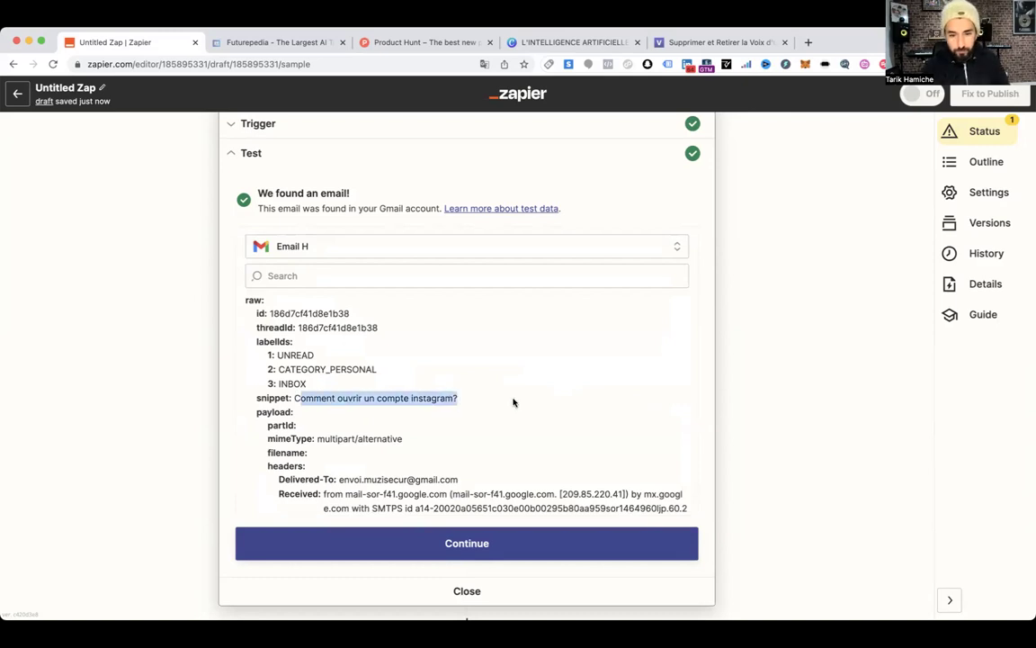
pyautogui.scroll(-1, 621, 404)
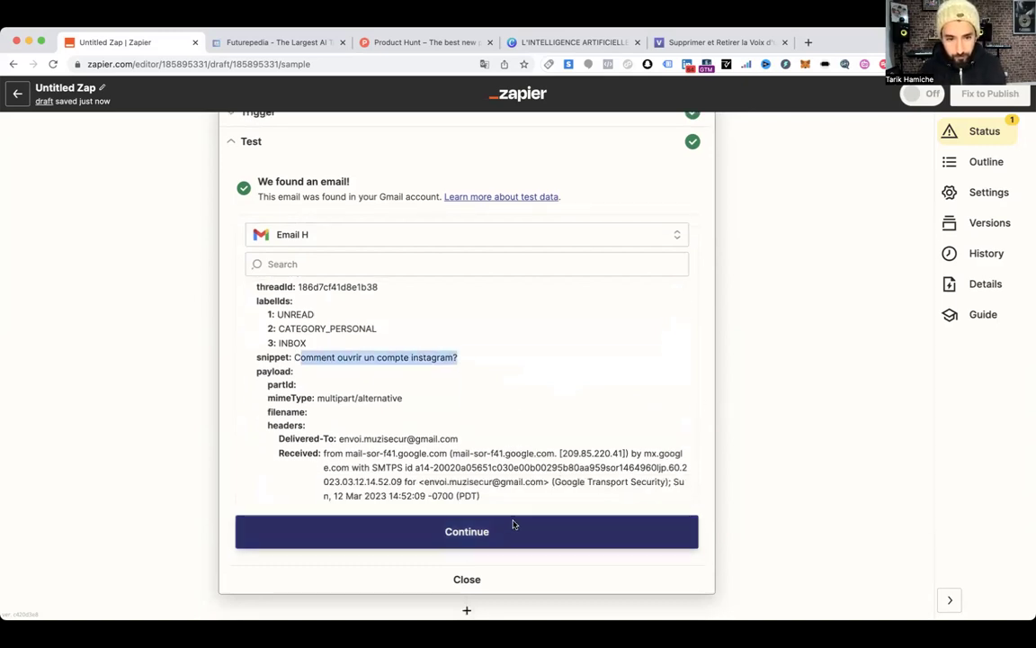
pyautogui.click(514, 529)
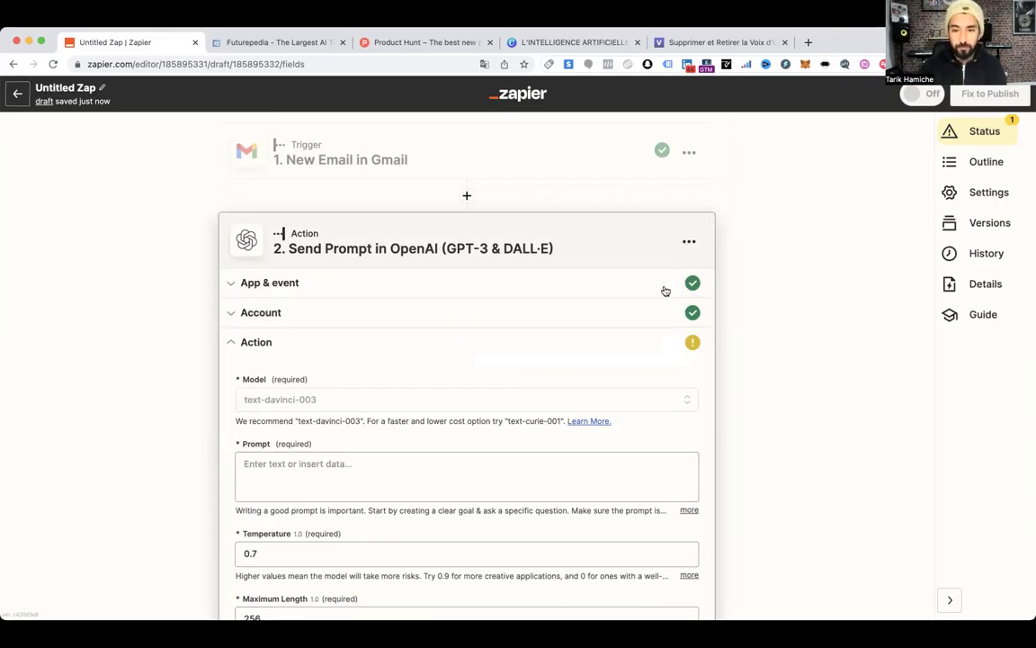
pyautogui.click(687, 243)
# Delete the existing OpenAI step and return through the Gmail trigger to a new step 2
pyautogui.click(641, 369)
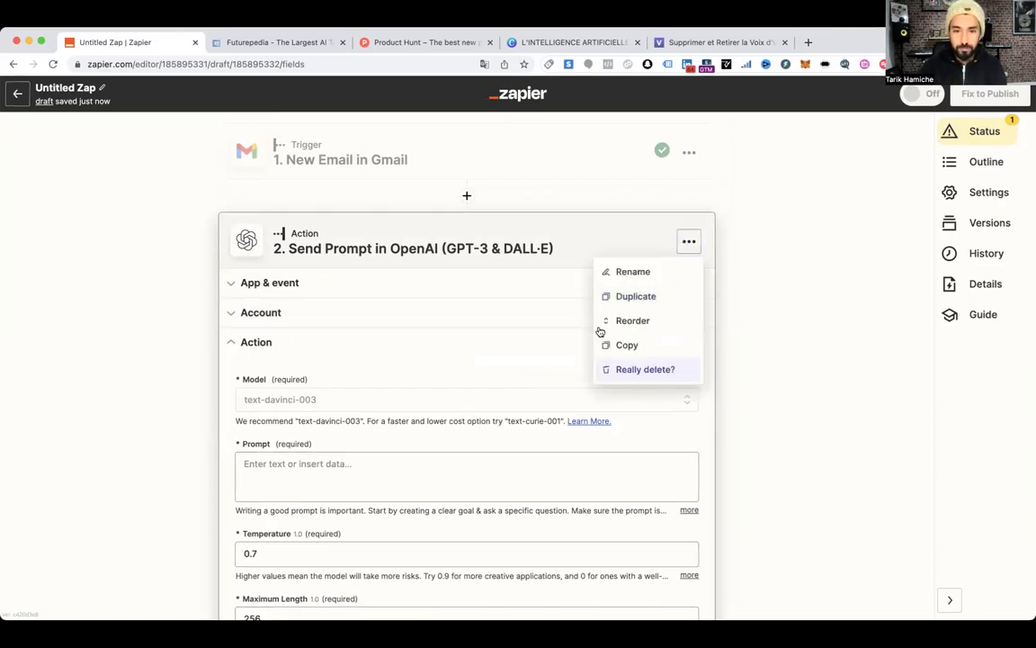
pyautogui.click(646, 371)
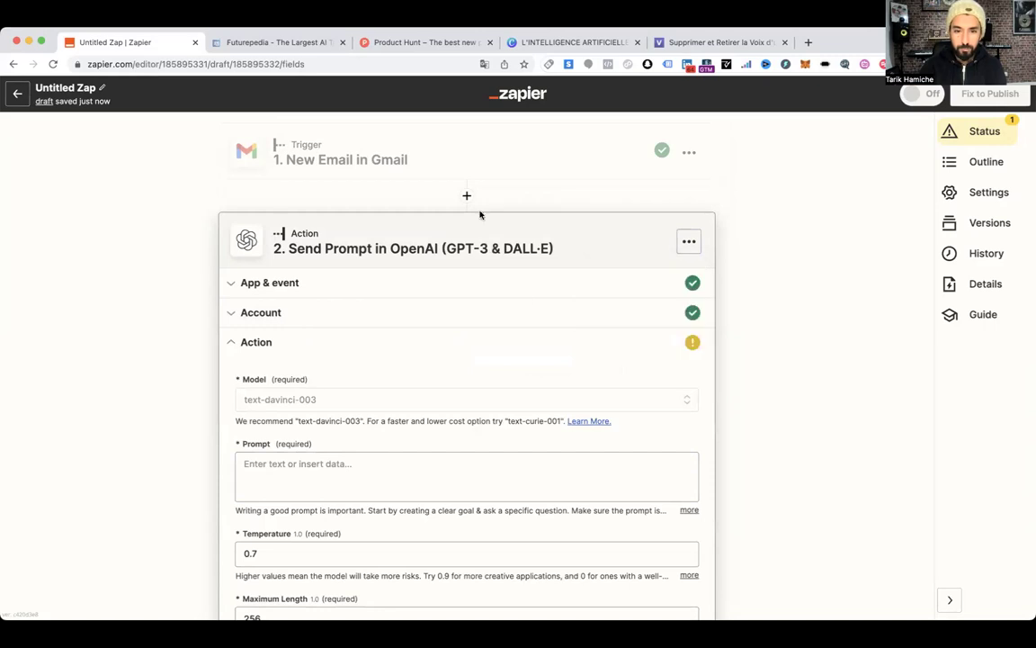
pyautogui.click(467, 166)
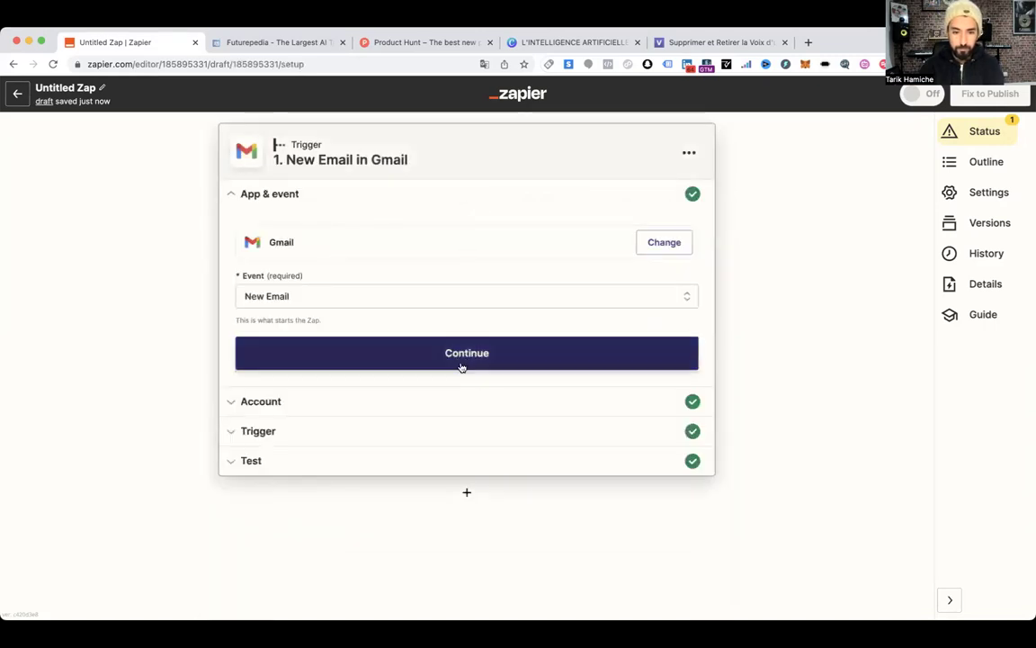
pyautogui.click(435, 450)
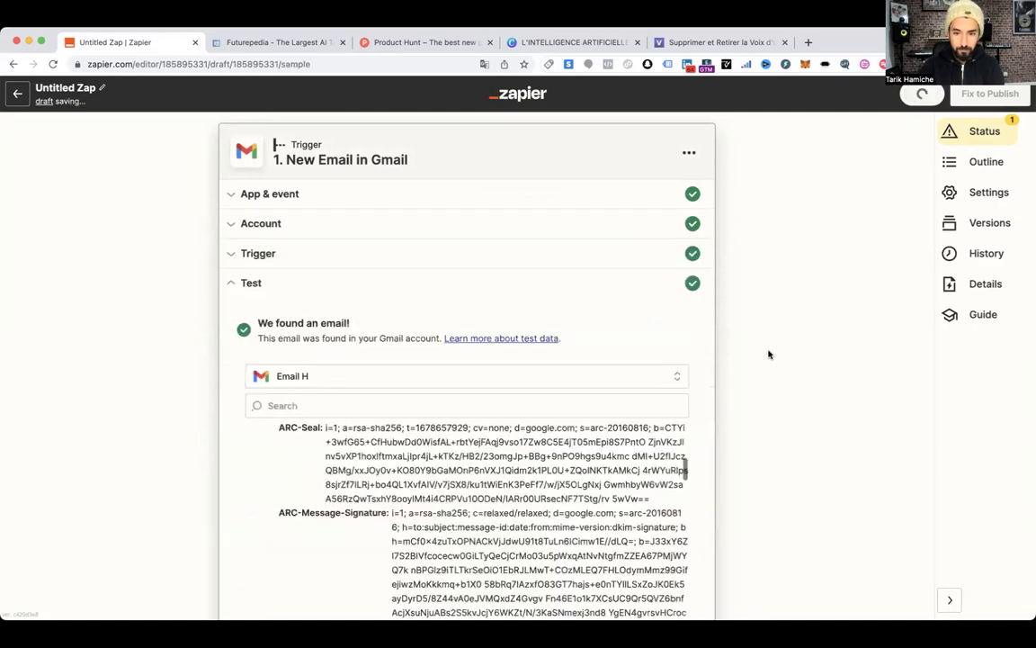
pyautogui.scroll(-5, 633, 488)
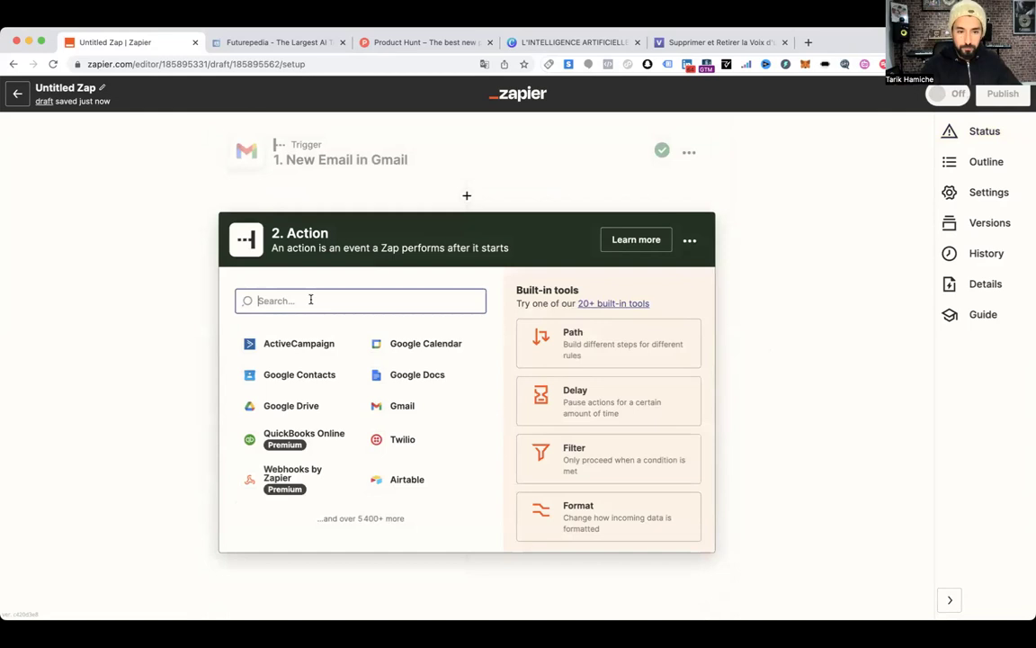
# Set step 2 to OpenAI (GPT-3 & DALL·E) Send Prompt on the connected account
pyautogui.write('open')
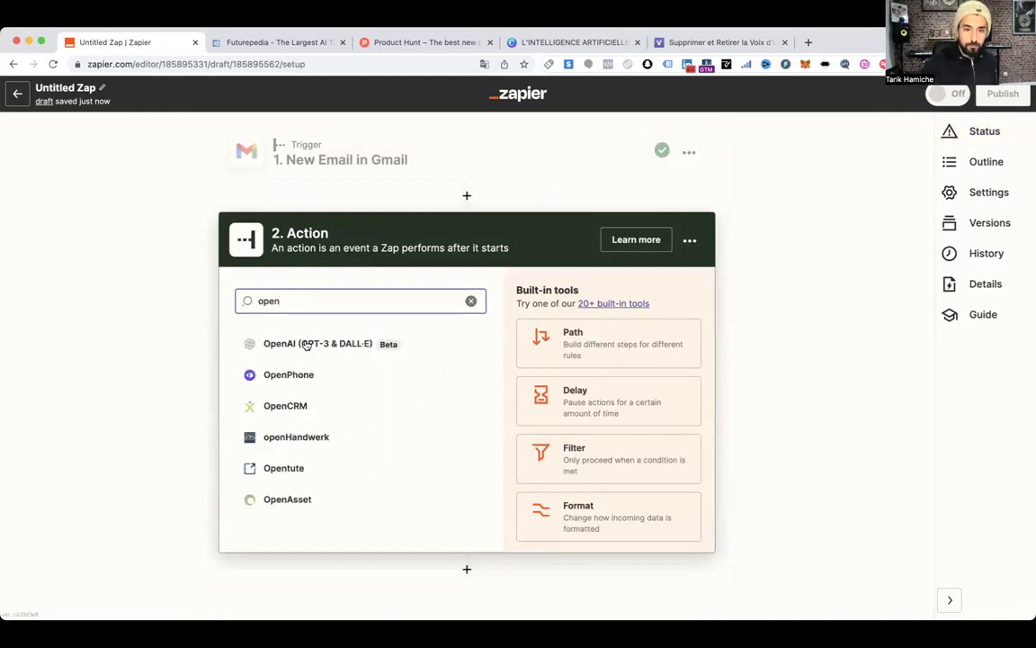
pyautogui.click(306, 345)
pyautogui.click(339, 385)
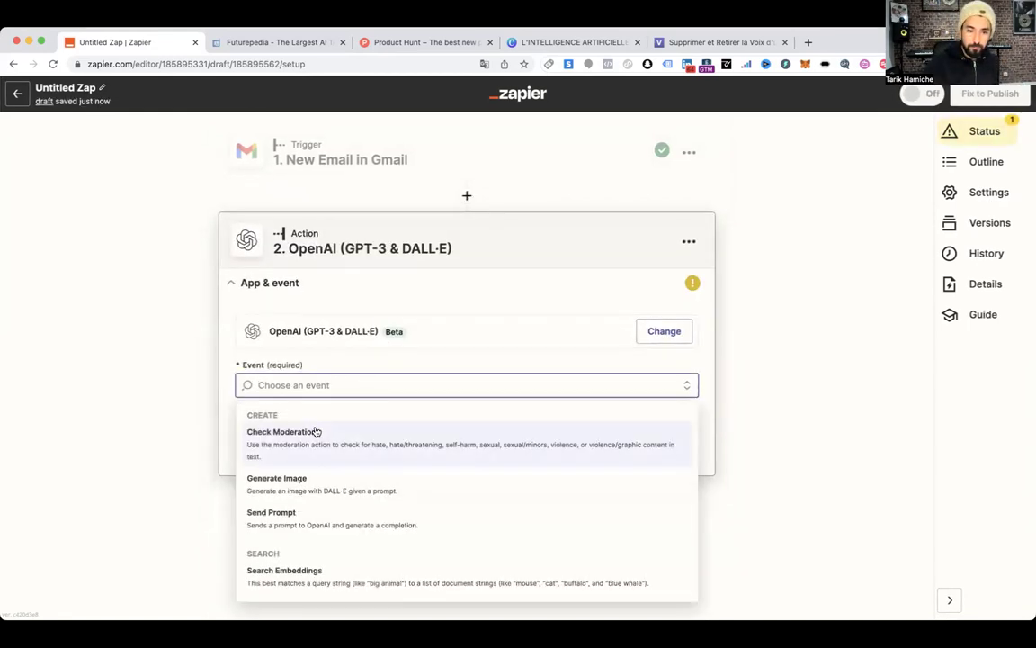
pyautogui.click(294, 518)
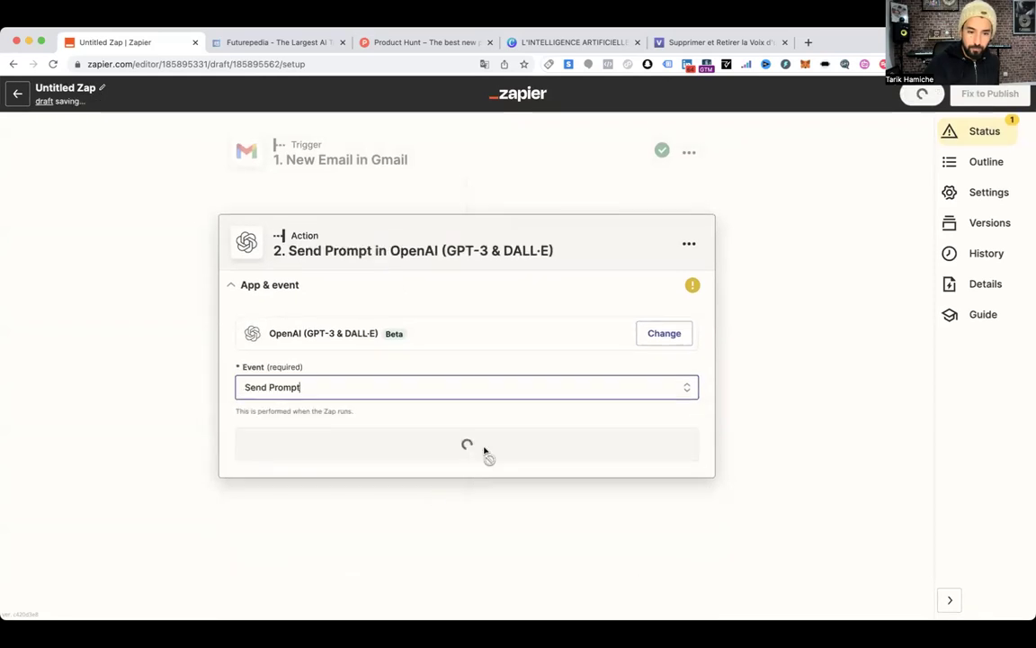
pyautogui.click(423, 450)
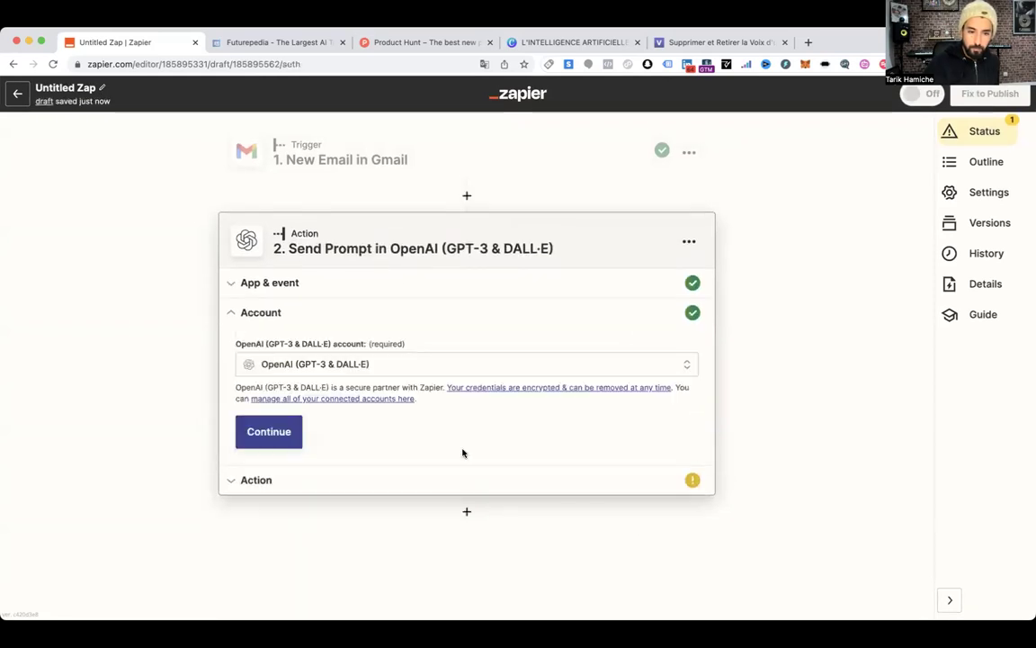
pyautogui.click(270, 434)
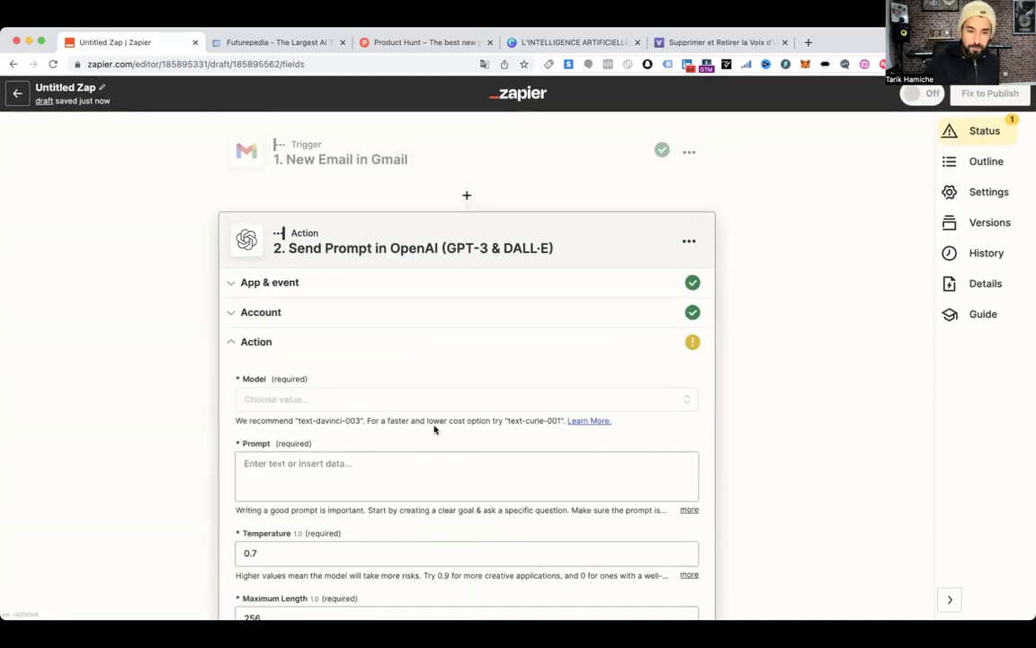
# Search 'davinci' and choose text-davinci-003 as the model, then focus the Prompt field
pyautogui.click(321, 402)
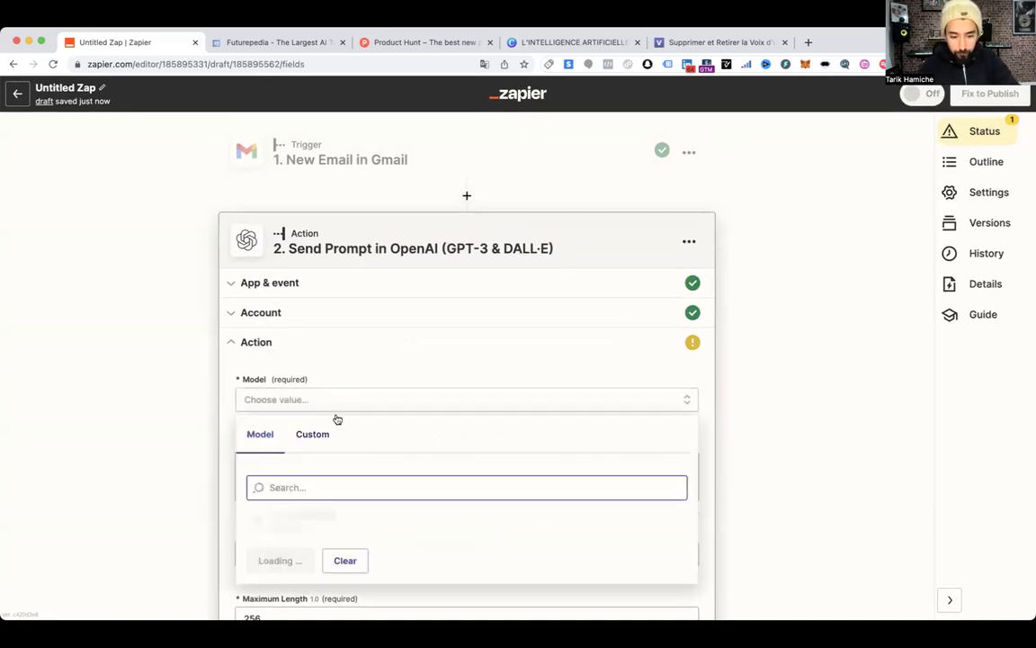
pyautogui.write('davinci')
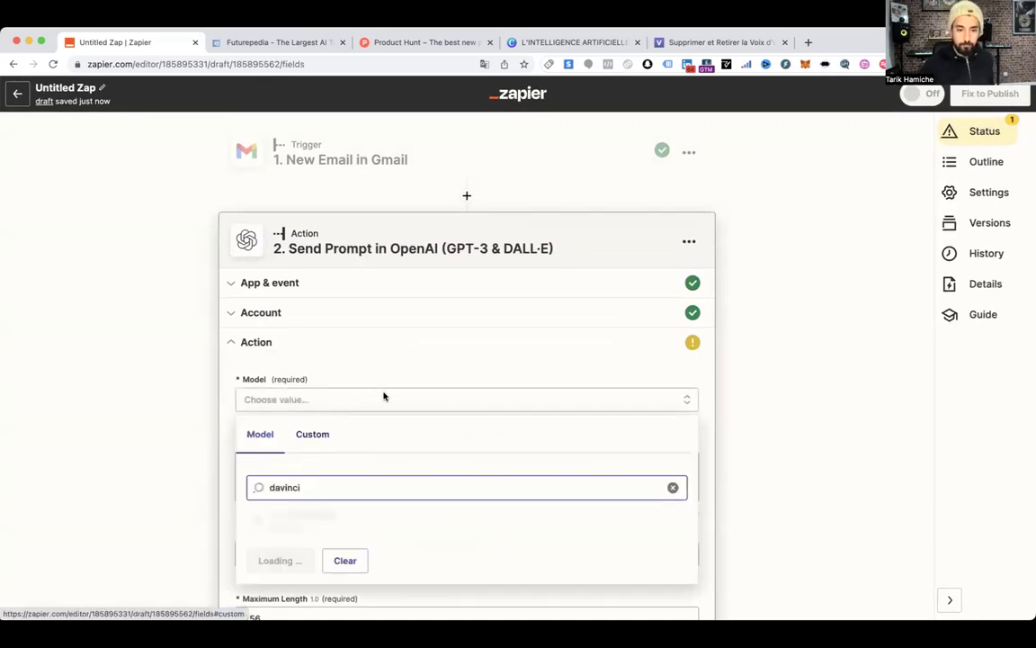
pyautogui.scroll(-3, 384, 396)
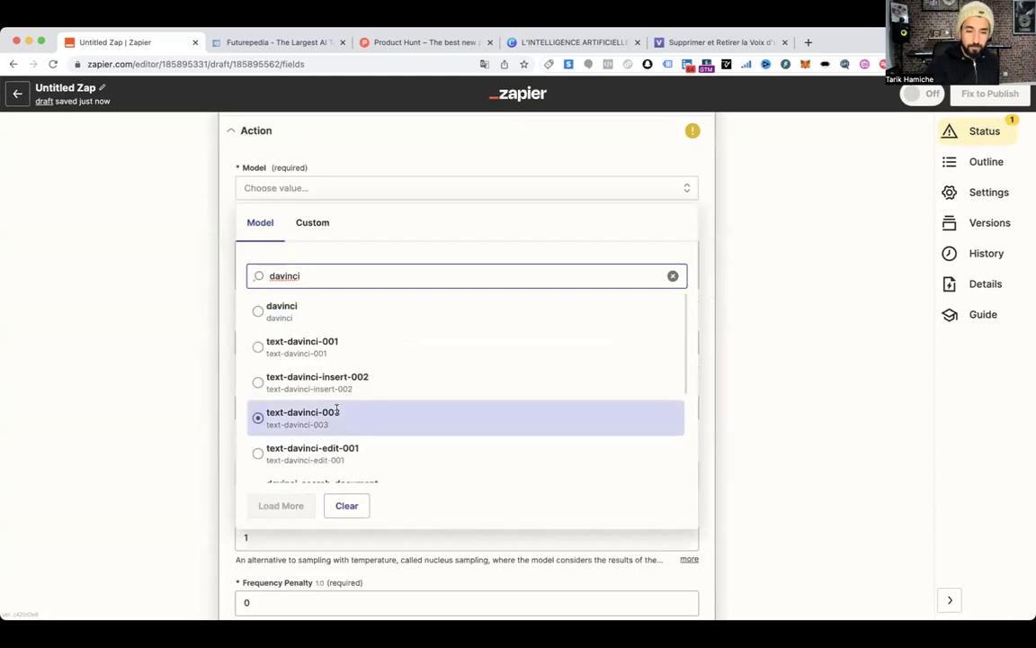
pyautogui.click(316, 417)
pyautogui.click(299, 251)
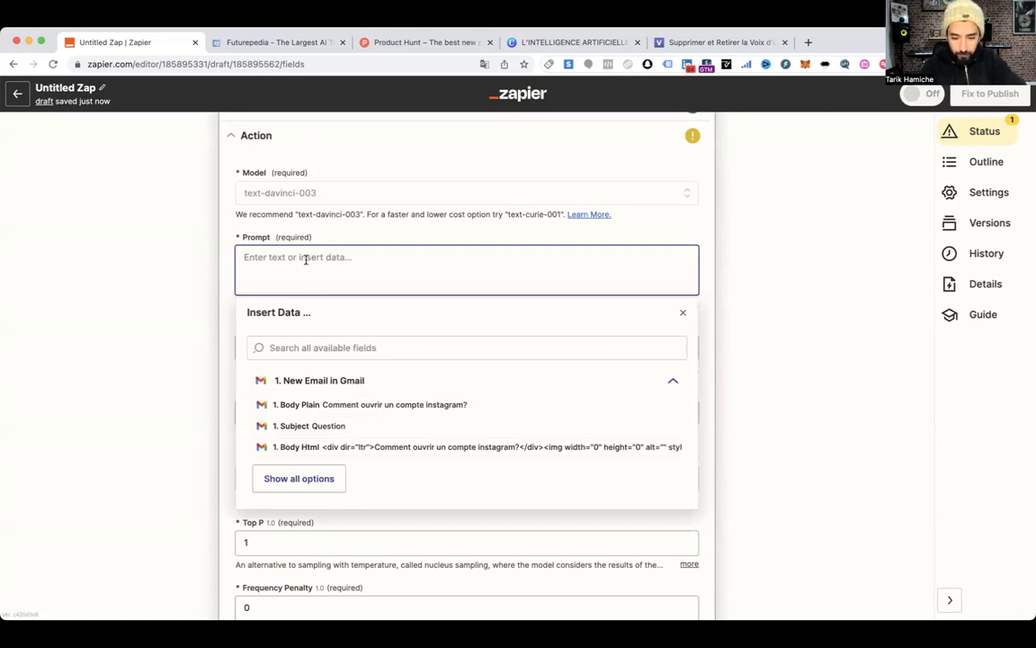
# Write the French reply request inserting 1. From Name, asking for first-name, informal, respectful tone
pyautogui.write('Peux-tu rédiger un email de réponse à')
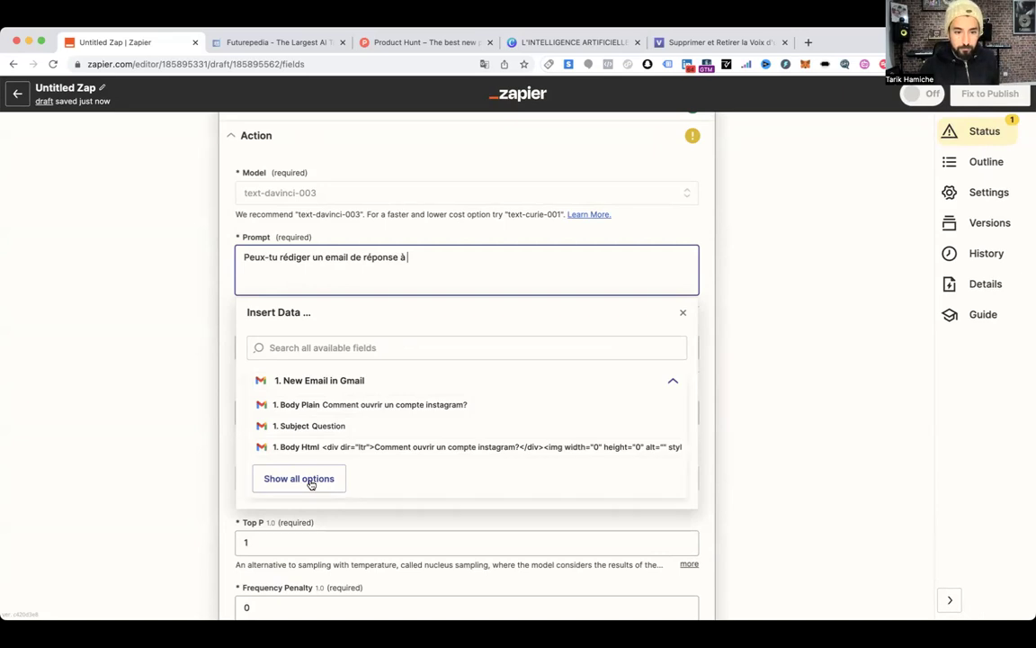
pyautogui.click(306, 479)
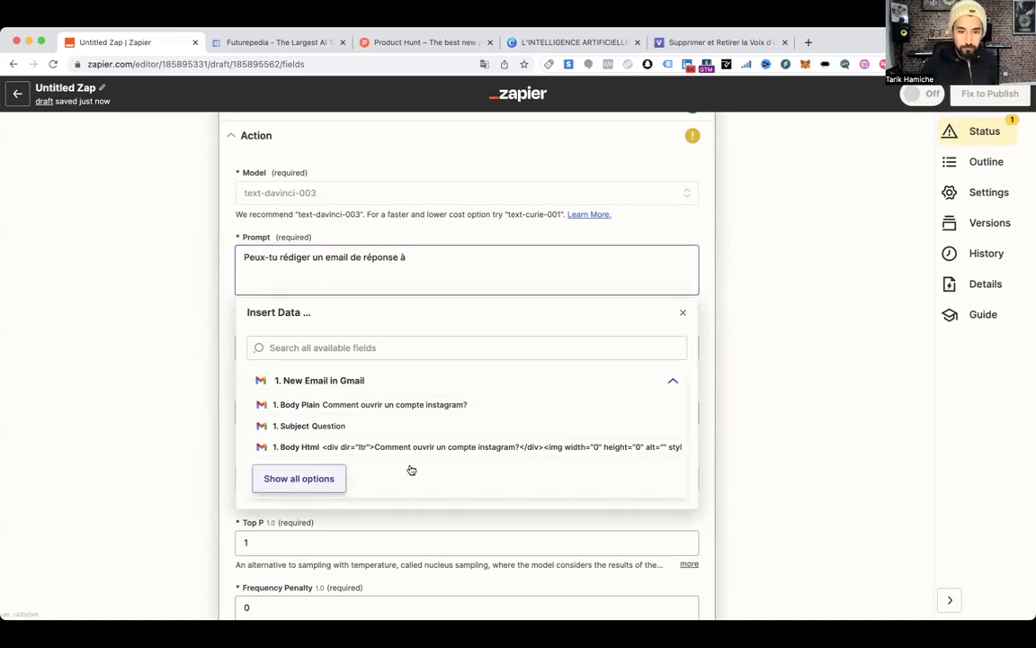
pyautogui.scroll(-1, 342, 465)
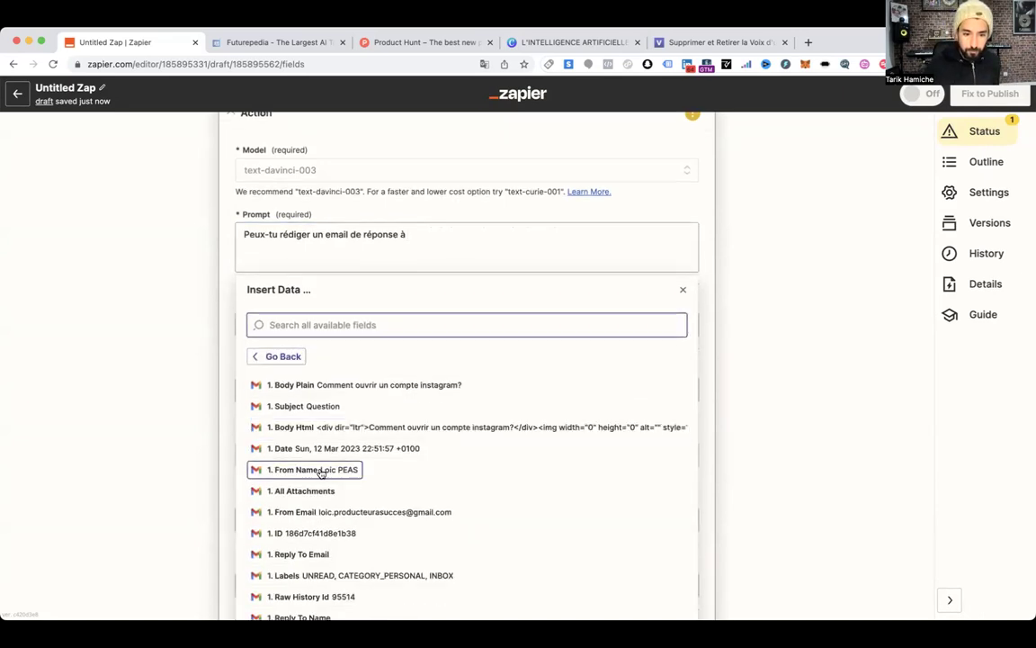
pyautogui.click(321, 470)
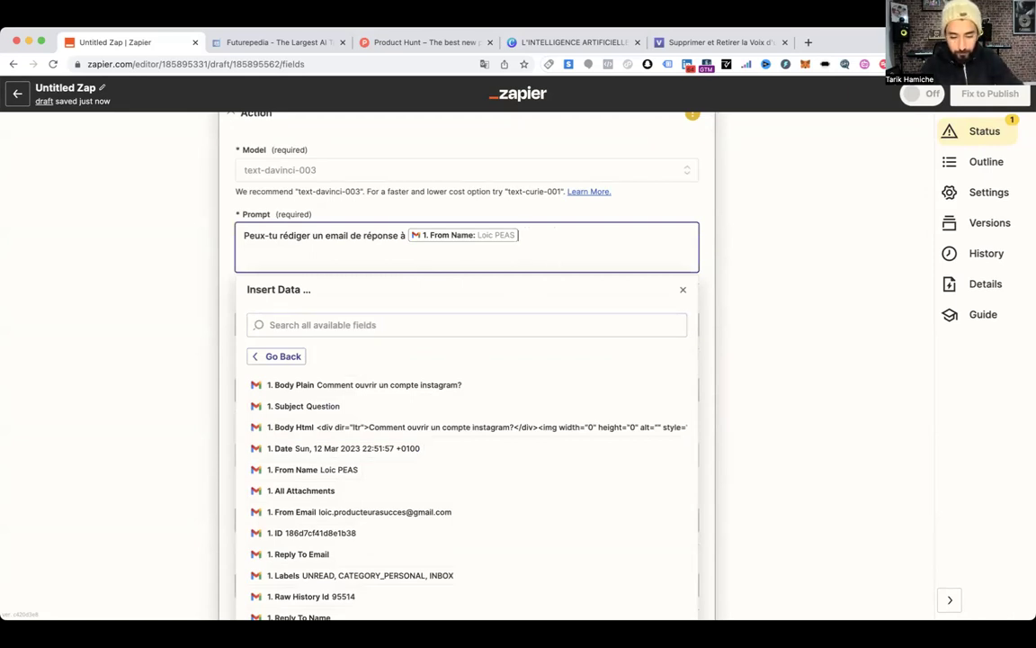
pyautogui.write("en n'utilisant que son prénom et")
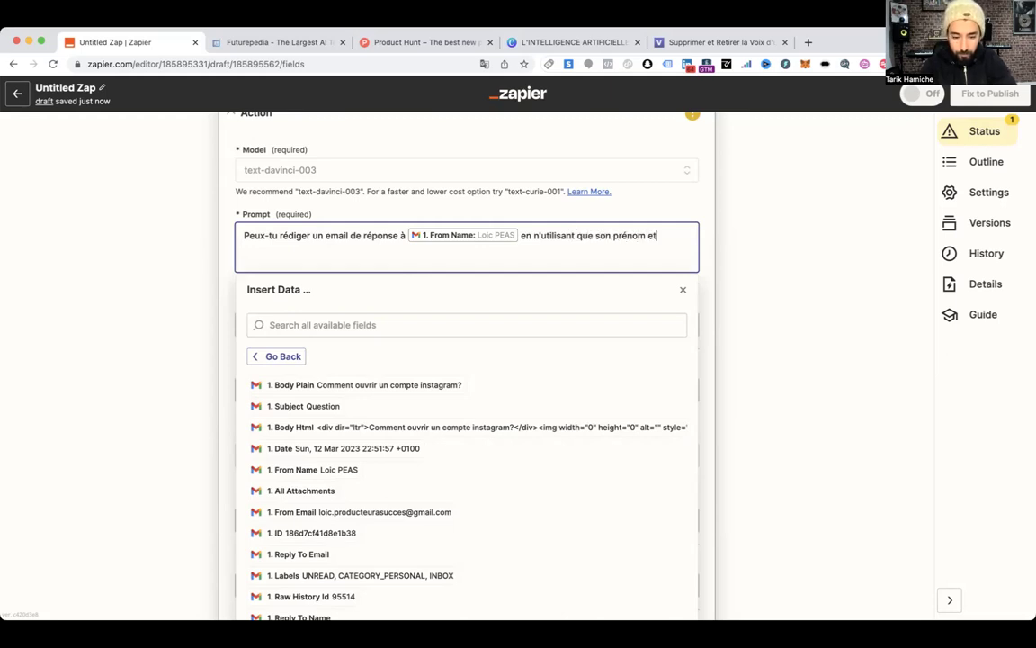
pyautogui.write(' en le tuto')
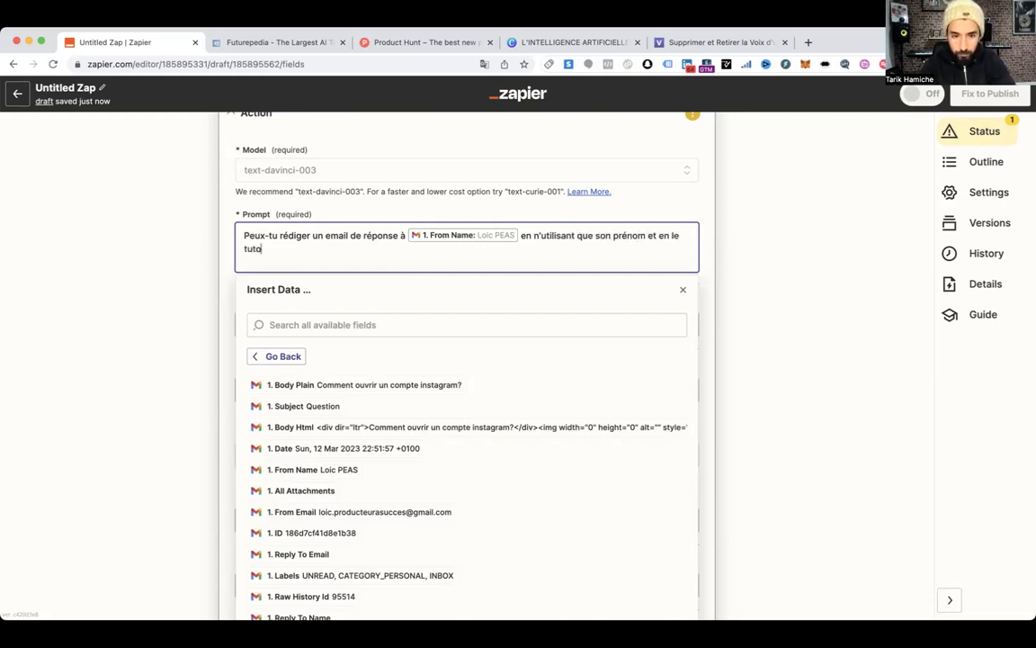
pyautogui.write('yant')
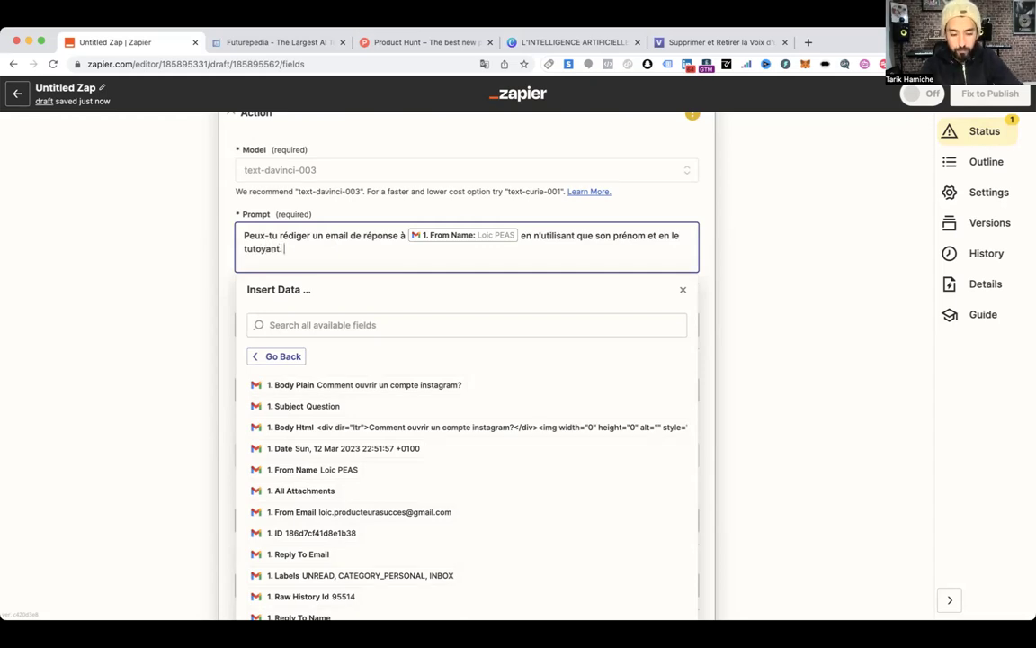
pyautogui.write(". C'e")
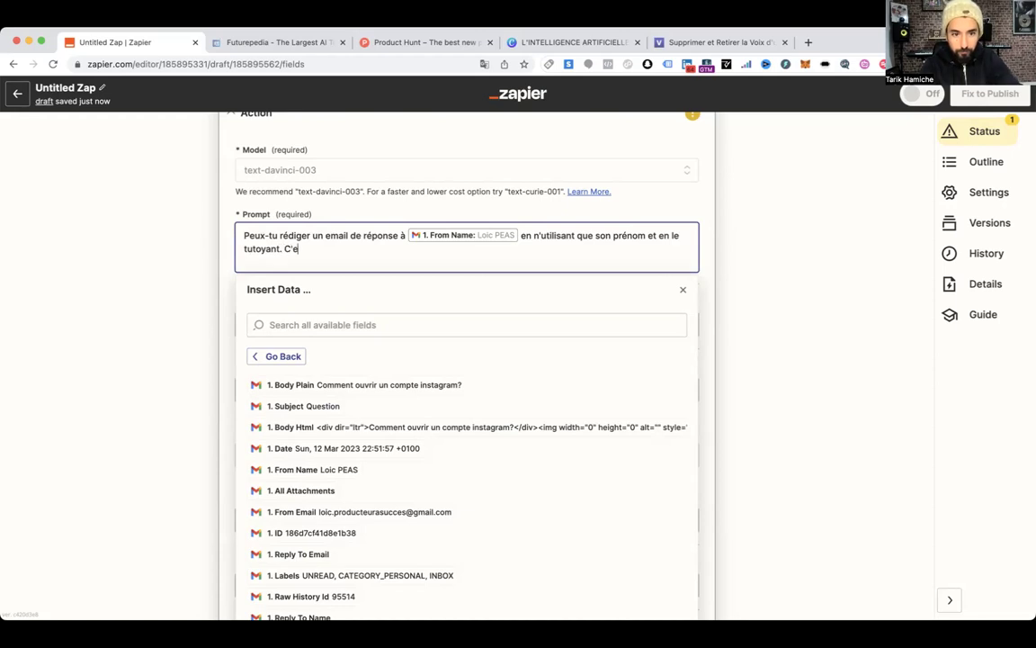
pyautogui.write('st un client Muzisecur, traite le avec respect et soit amical avec.')
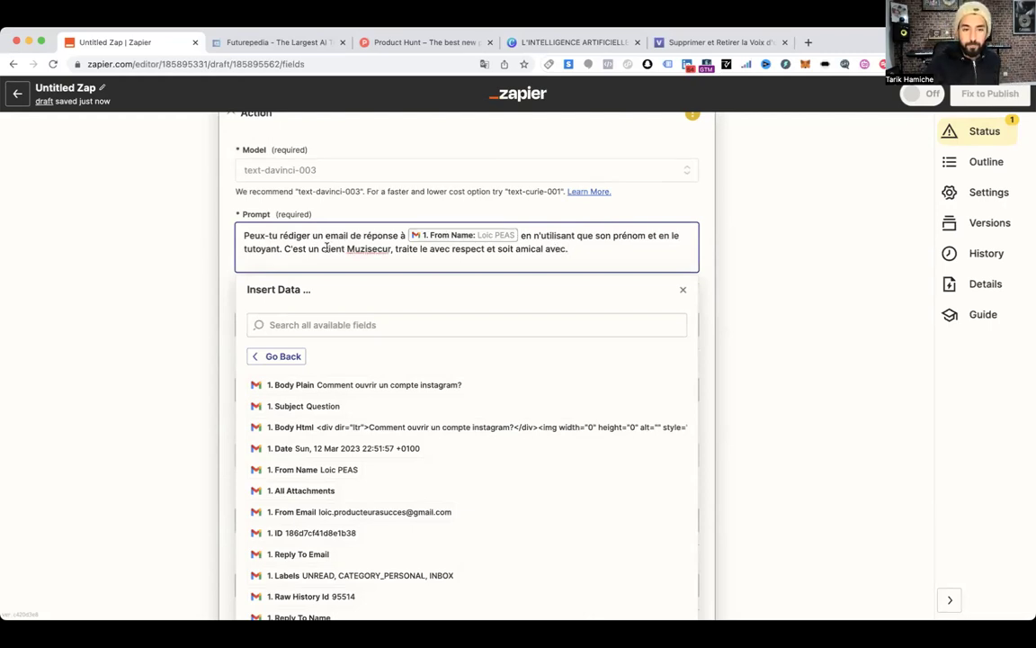
# Append 'Voici sa question:' followed by the email's 1. Body Plain to the prompt
pyautogui.scroll(1, 330, 246)
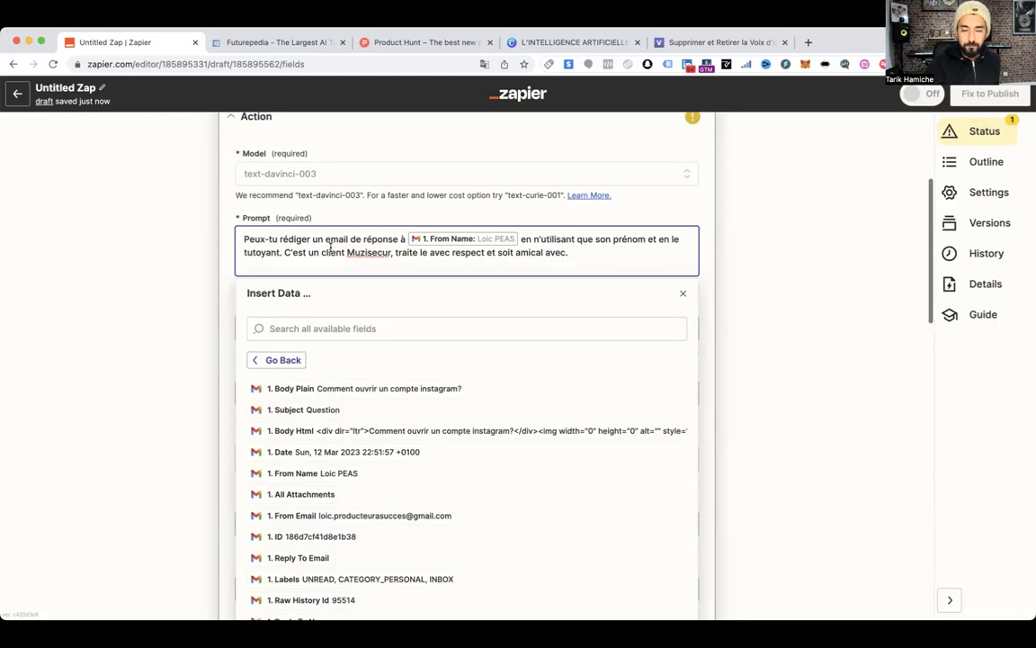
pyautogui.write('Vo')
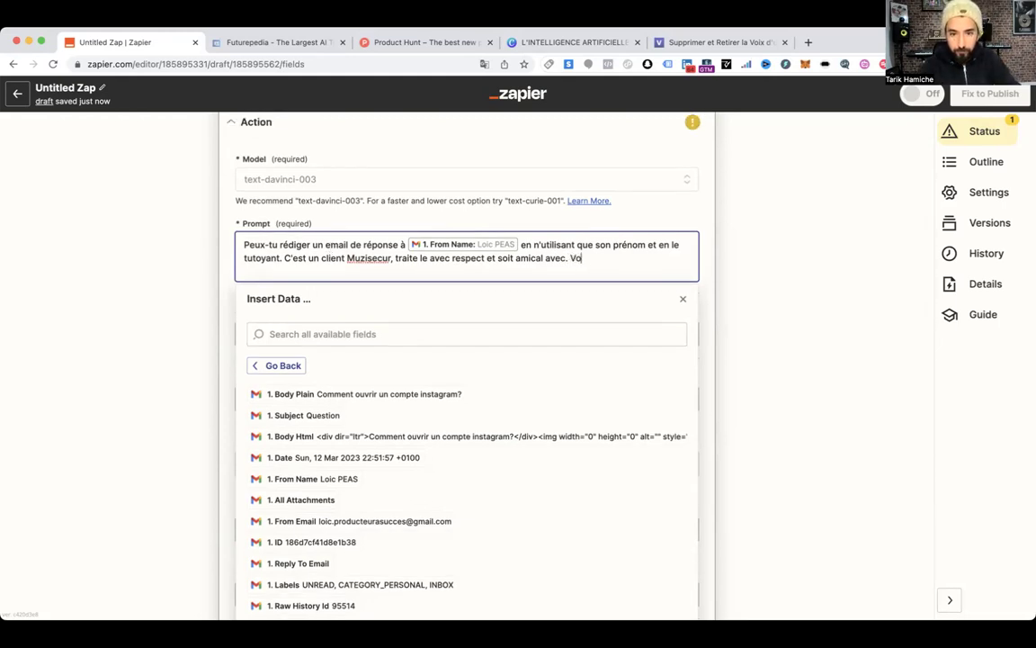
pyautogui.write('ici sa question:')
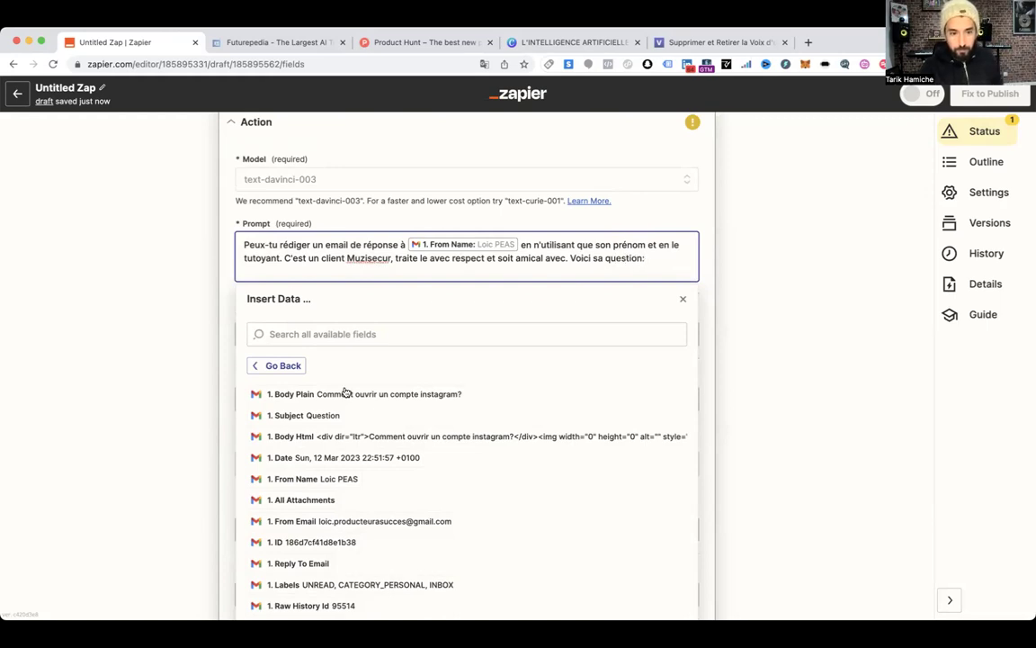
pyautogui.click(378, 396)
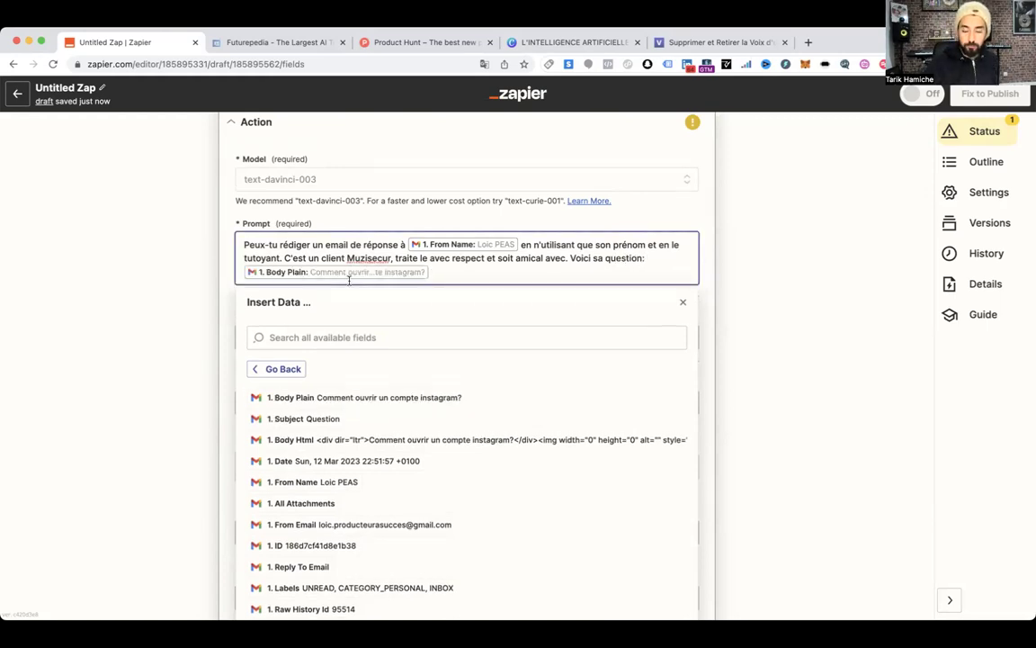
pyautogui.click(711, 252)
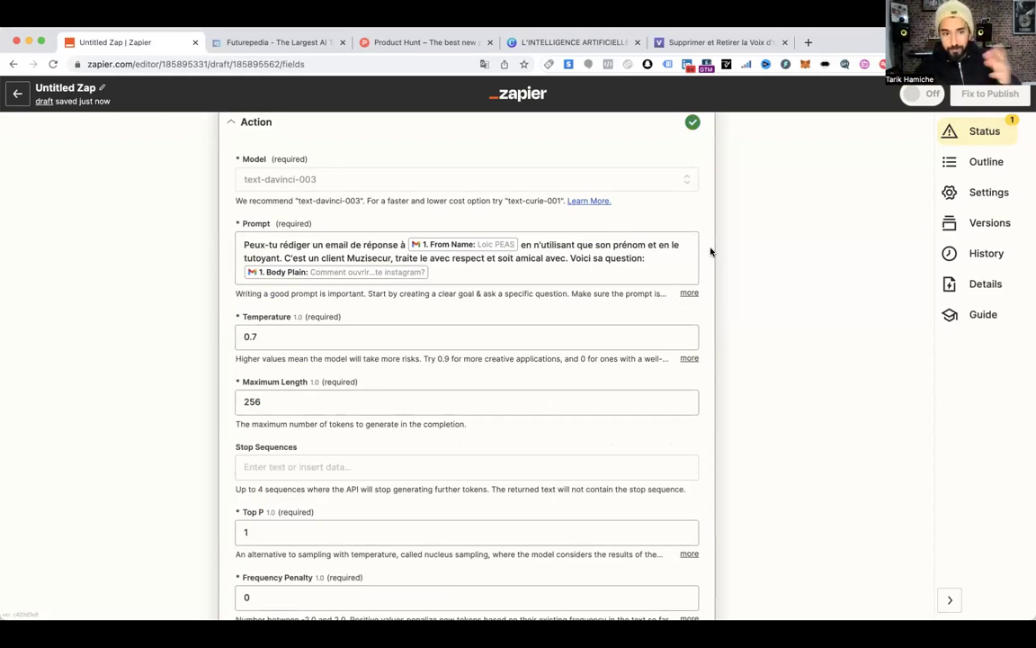
# Delete 'Muzisecur' from the prompt so the sentence reads 'C'est un client, traite le avec respect'
pyautogui.click(357, 247)
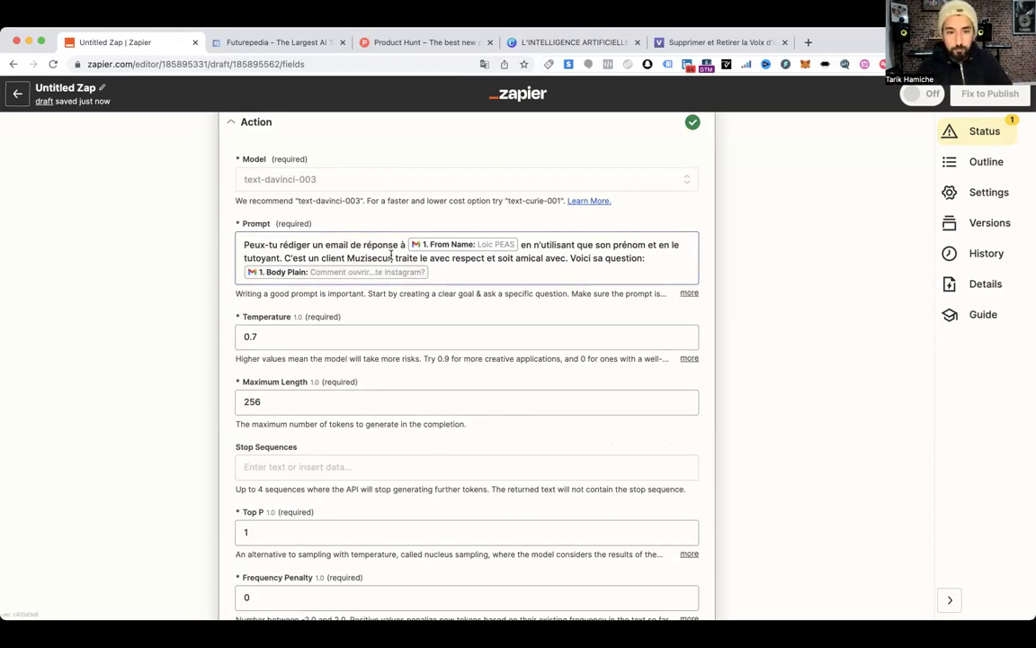
pyautogui.doubleClick(348, 258)
pyautogui.press('BackSpace')
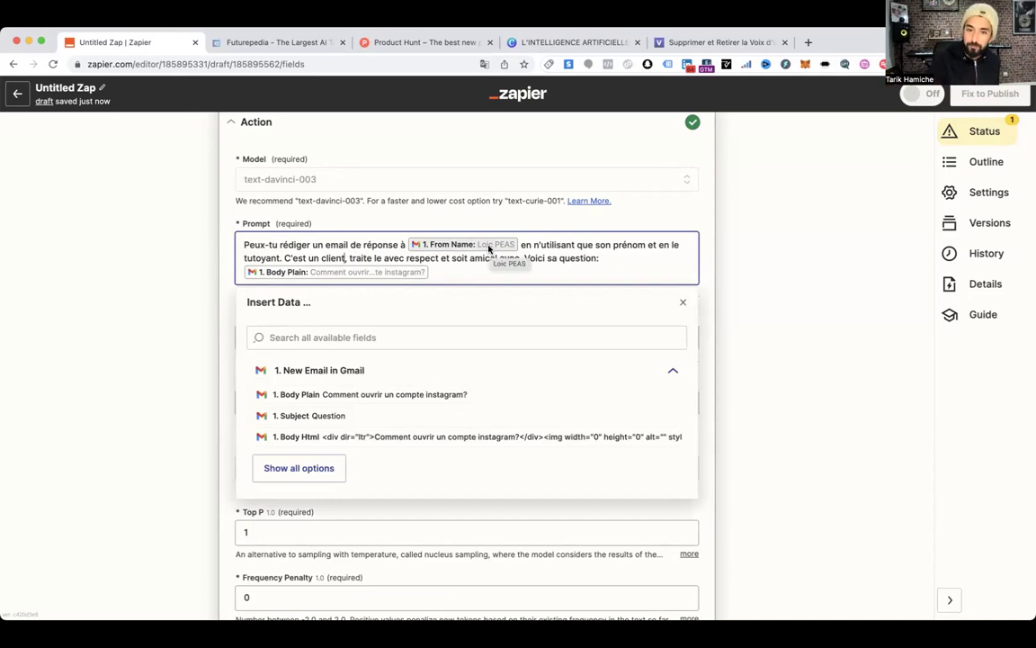
pyautogui.click(226, 307)
pyautogui.scroll(-2, 303, 269)
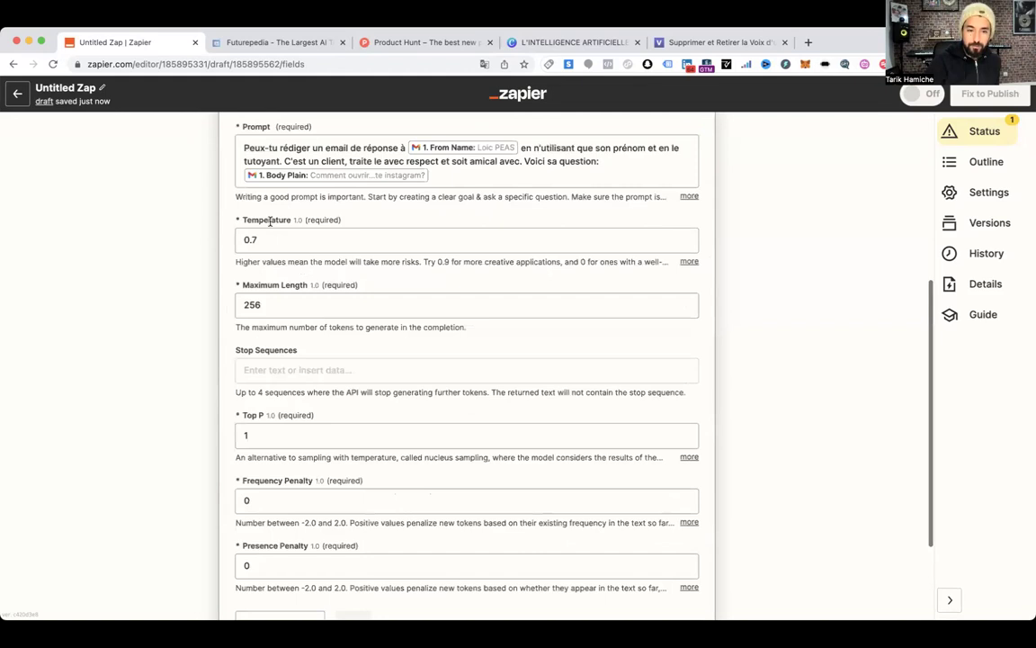
# Enter .7 so the Temperature field reads 0.7
pyautogui.scroll(-1, 275, 247)
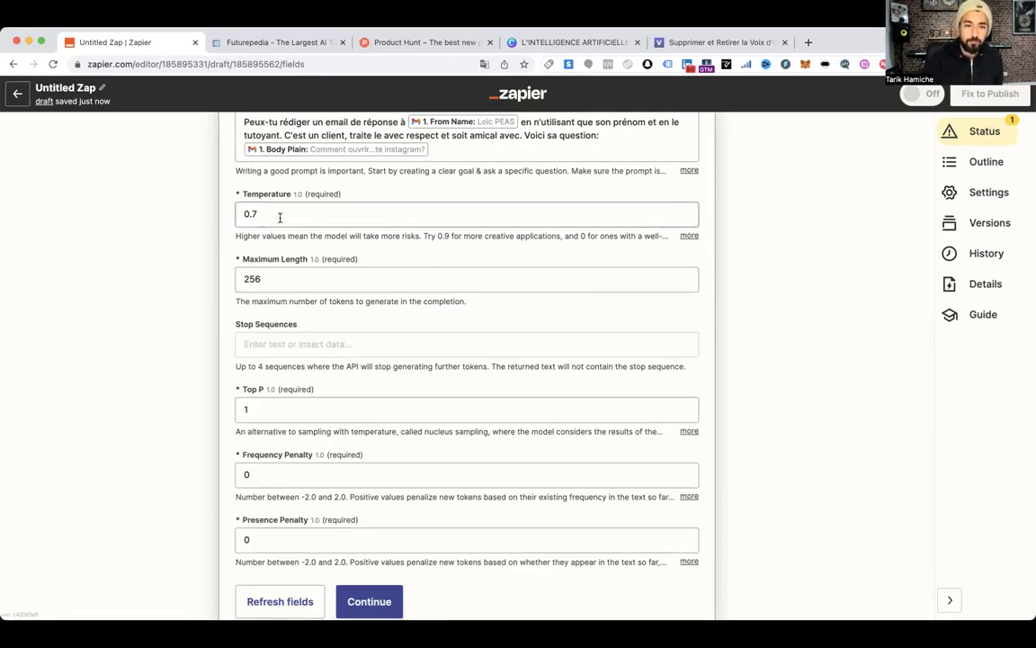
pyautogui.scroll(1, 280, 217)
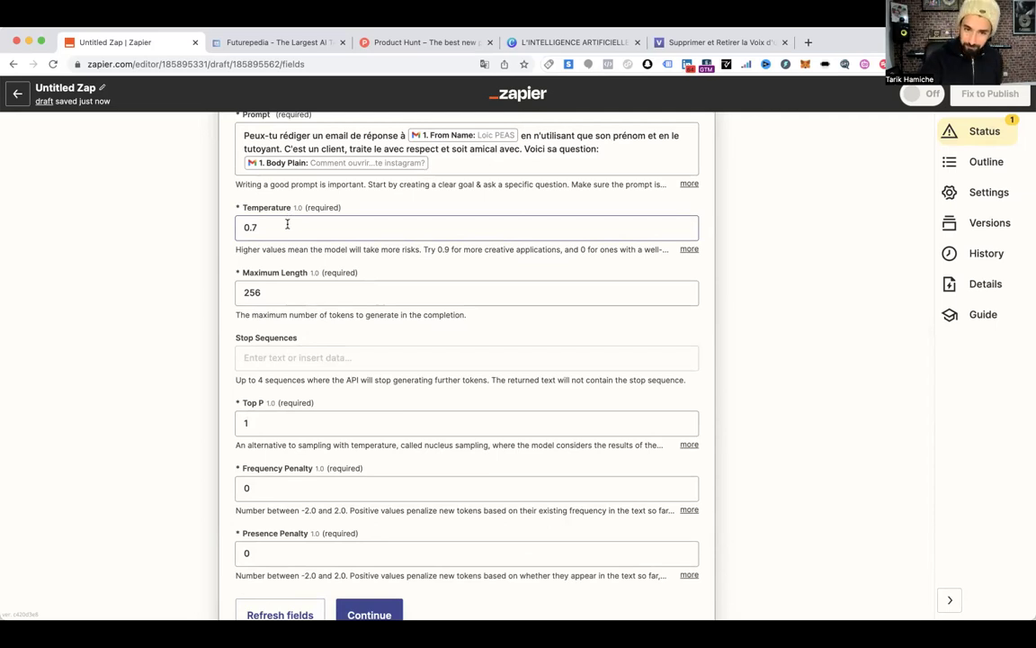
pyautogui.scroll(1, 269, 231)
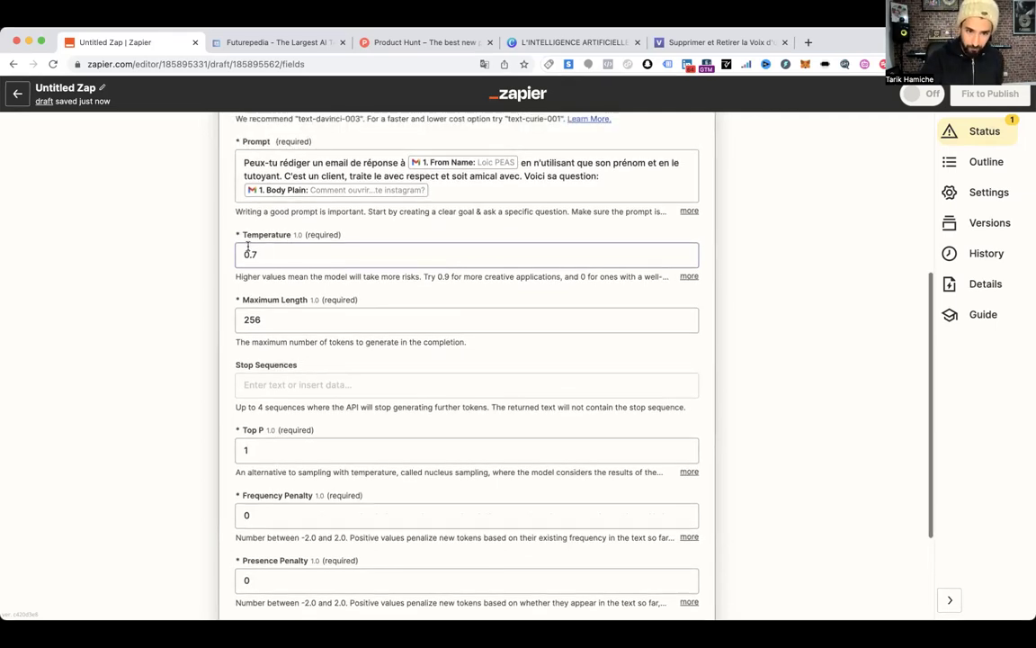
pyautogui.write('.7')
pyautogui.click(358, 234)
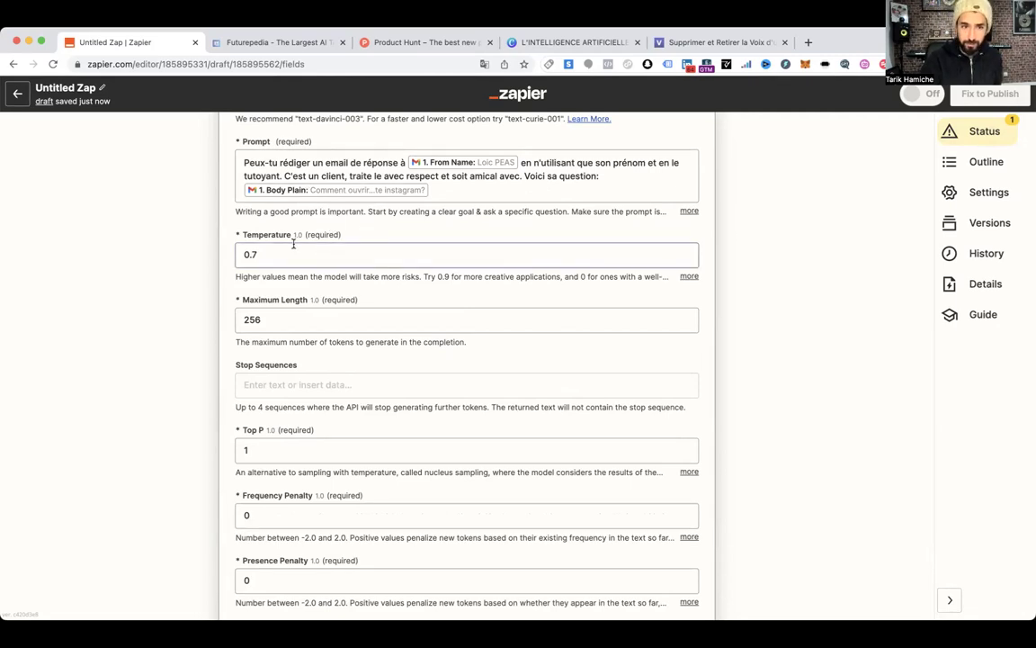
# Review the remaining settings, leaving Top P at 1, Maximum Length 256 and penalties at 0
pyautogui.scroll(-3, 283, 258)
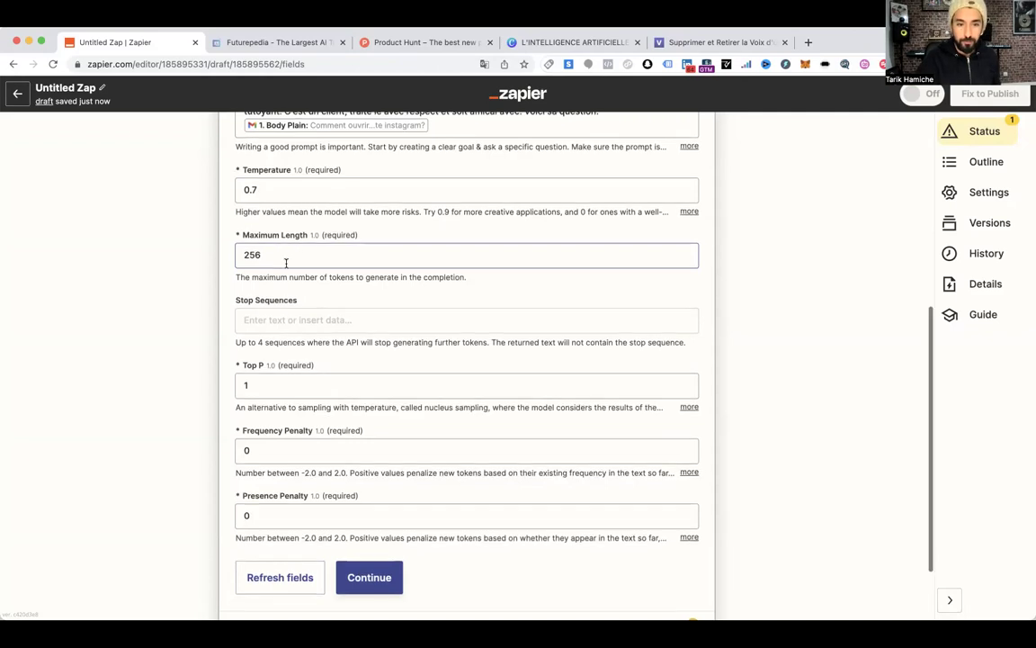
pyautogui.scroll(1, 288, 262)
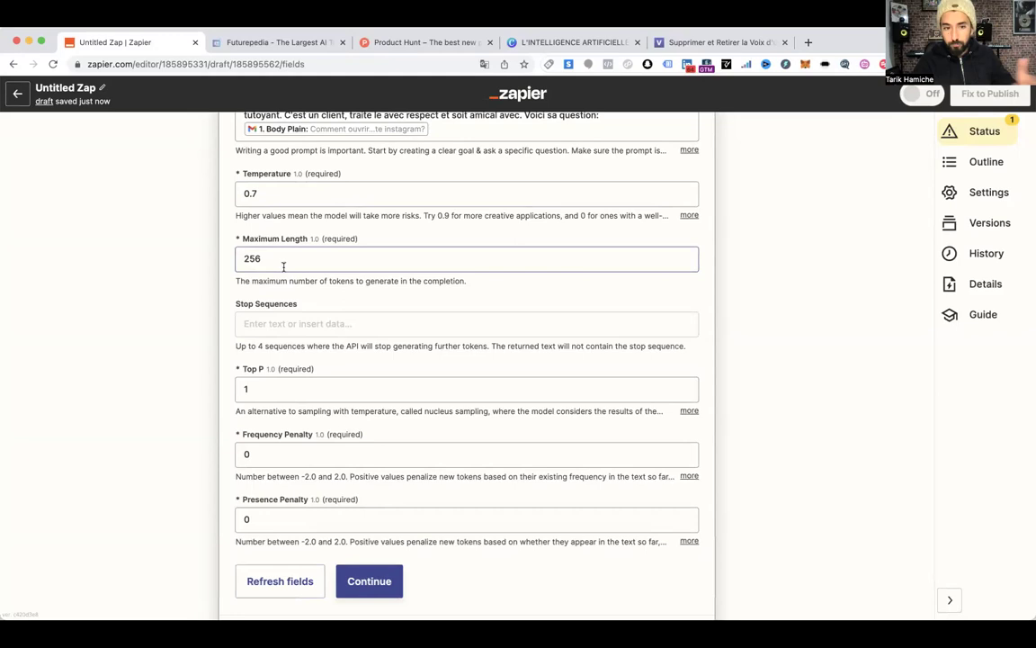
pyautogui.scroll(-2, 288, 266)
pyautogui.click(262, 294)
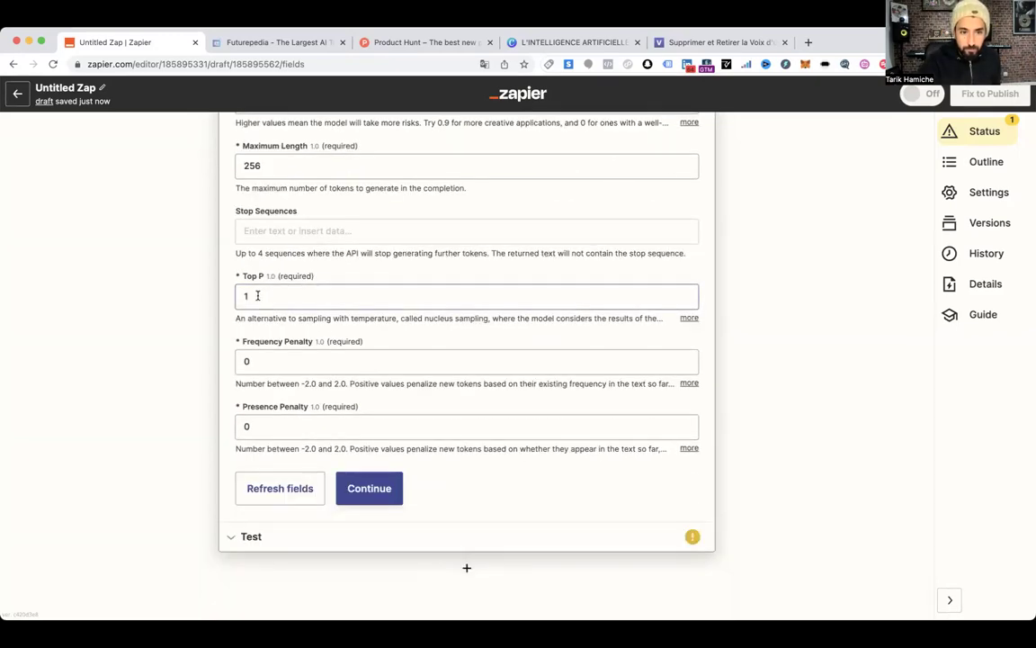
pyautogui.click(243, 314)
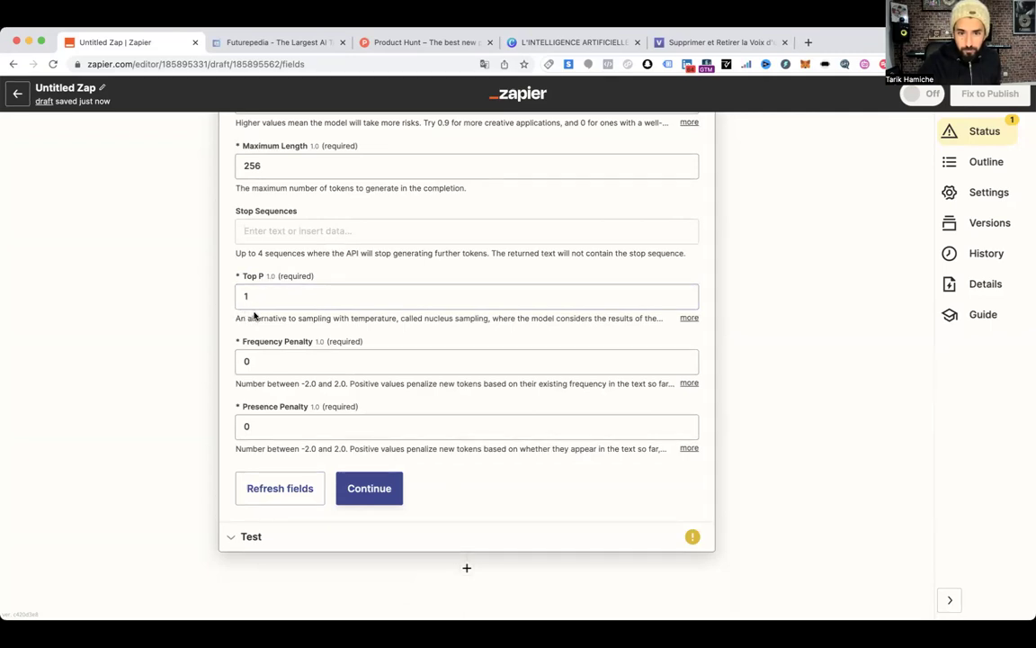
pyautogui.click(260, 294)
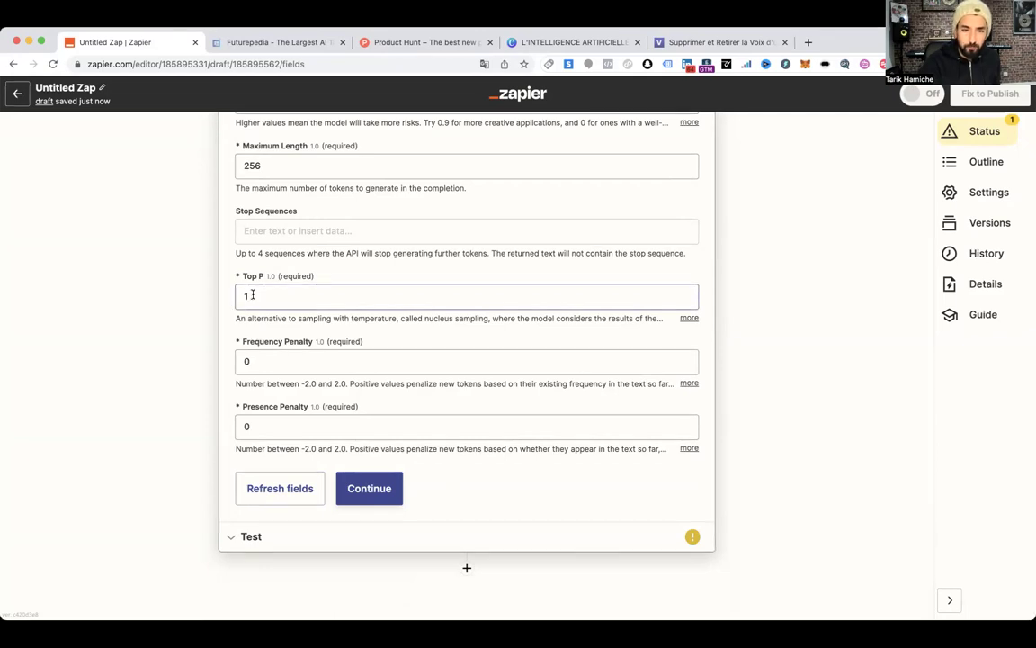
pyautogui.scroll(3, 257, 297)
pyautogui.scroll(3, 324, 238)
pyautogui.scroll(-6, 321, 234)
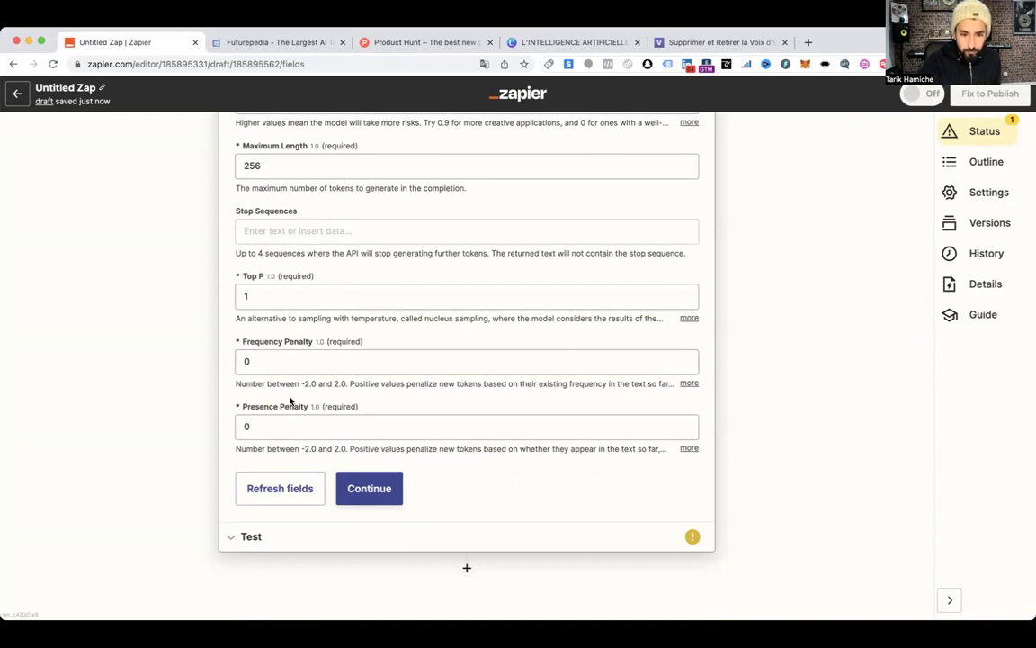
# Test the OpenAI step and review its French reply on opening an Instagram account
pyautogui.click(362, 487)
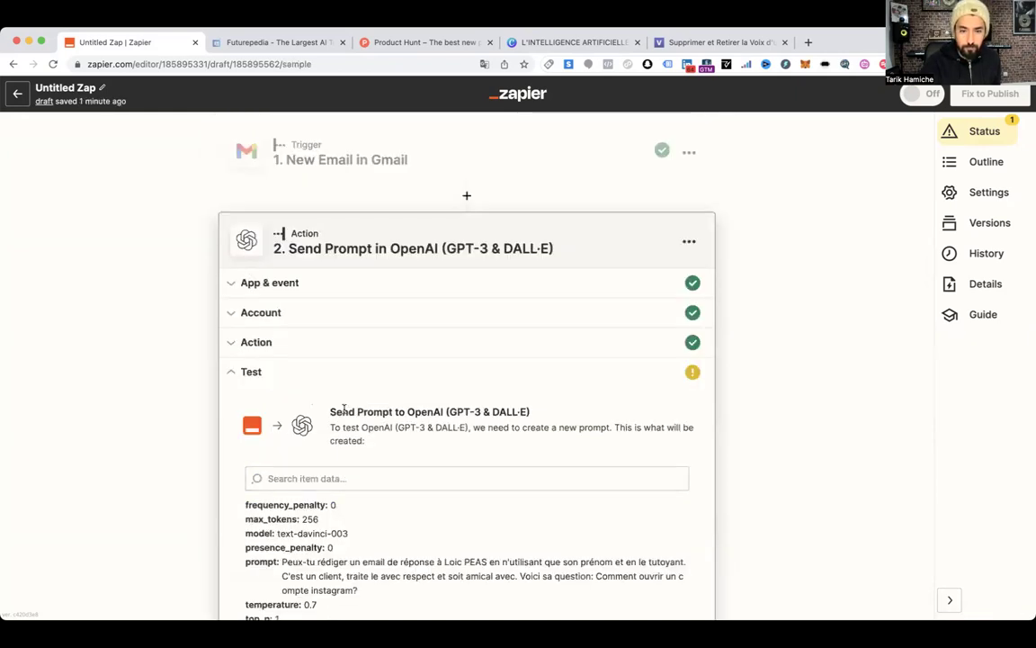
pyautogui.scroll(-5, 344, 409)
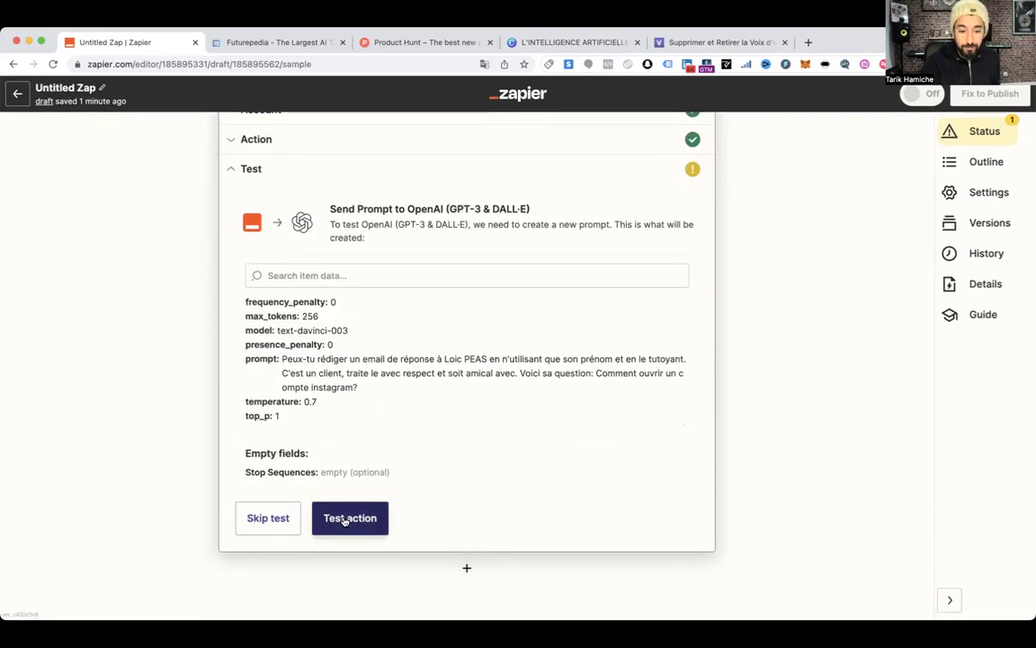
pyautogui.click(346, 519)
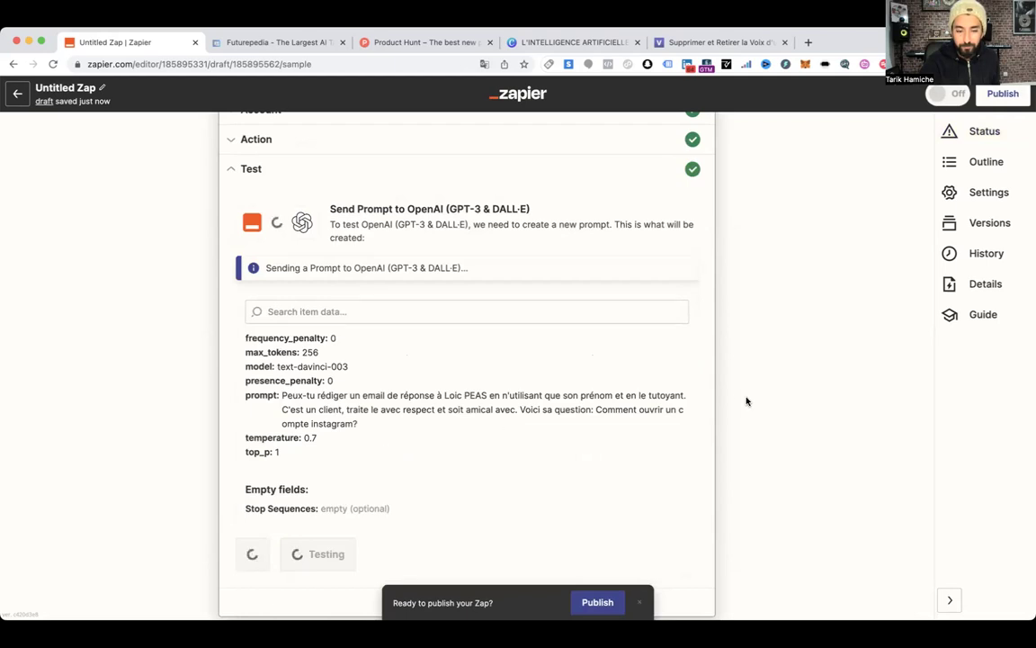
pyautogui.scroll(-2, 729, 401)
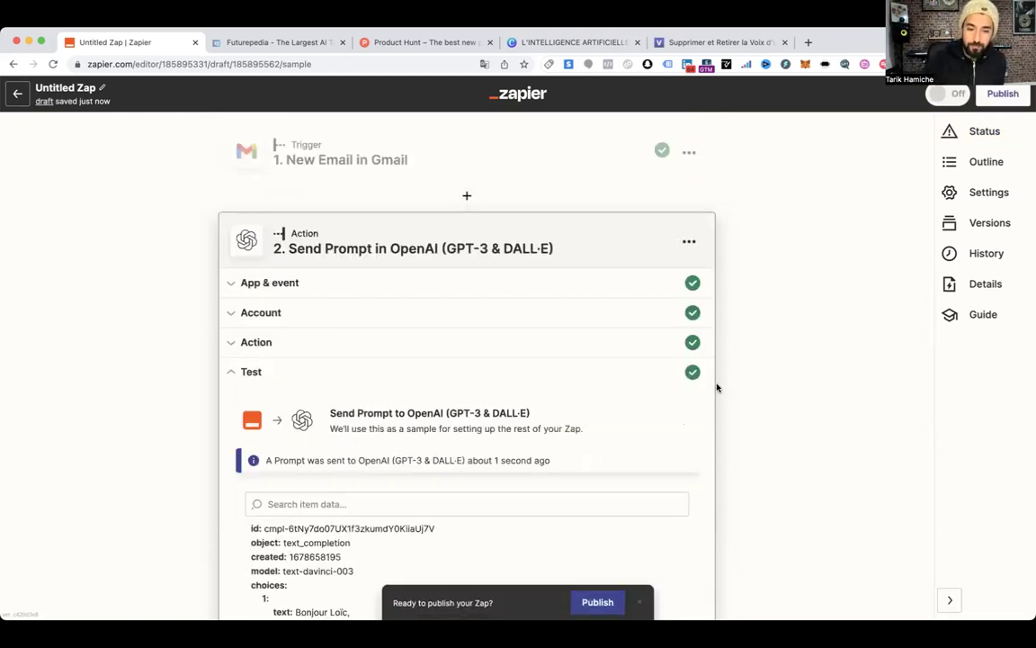
pyautogui.scroll(-3, 717, 387)
pyautogui.scroll(-3, 714, 393)
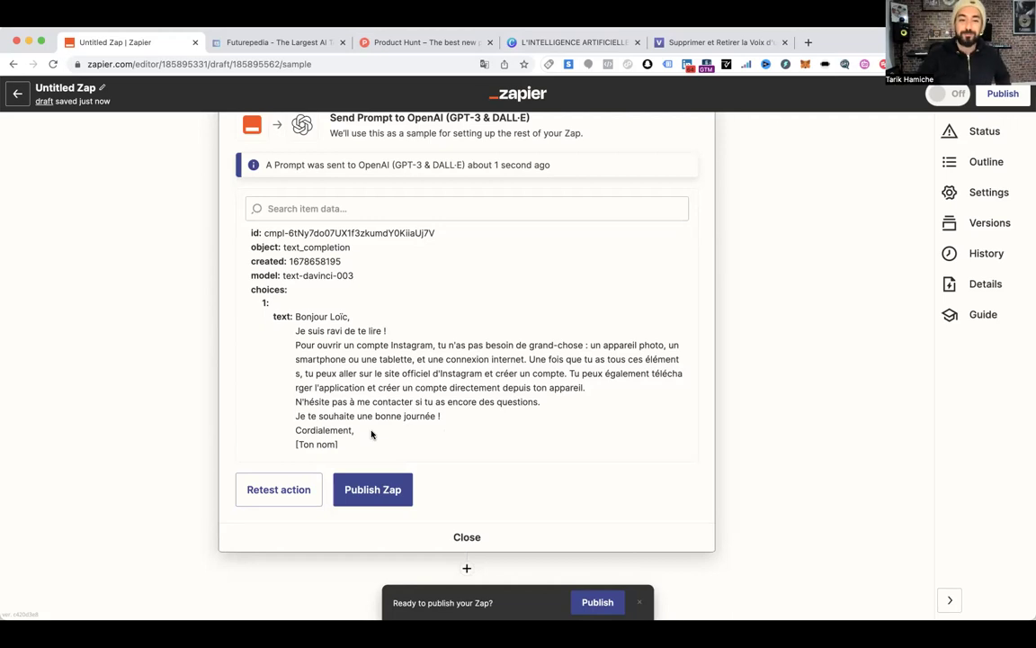
pyautogui.scroll(4, 429, 390)
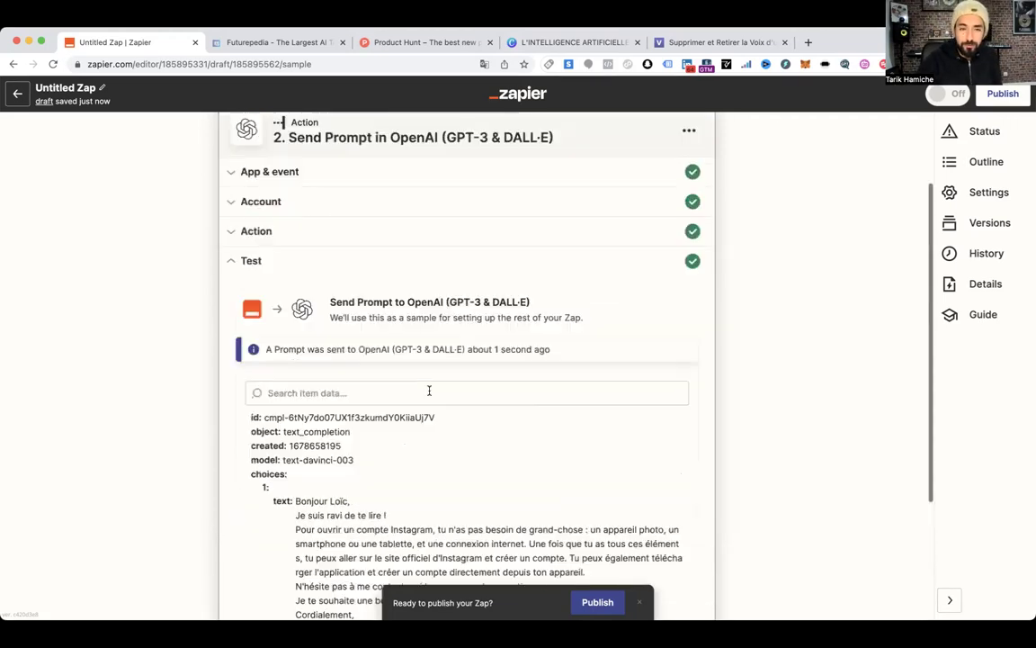
pyautogui.scroll(2, 429, 391)
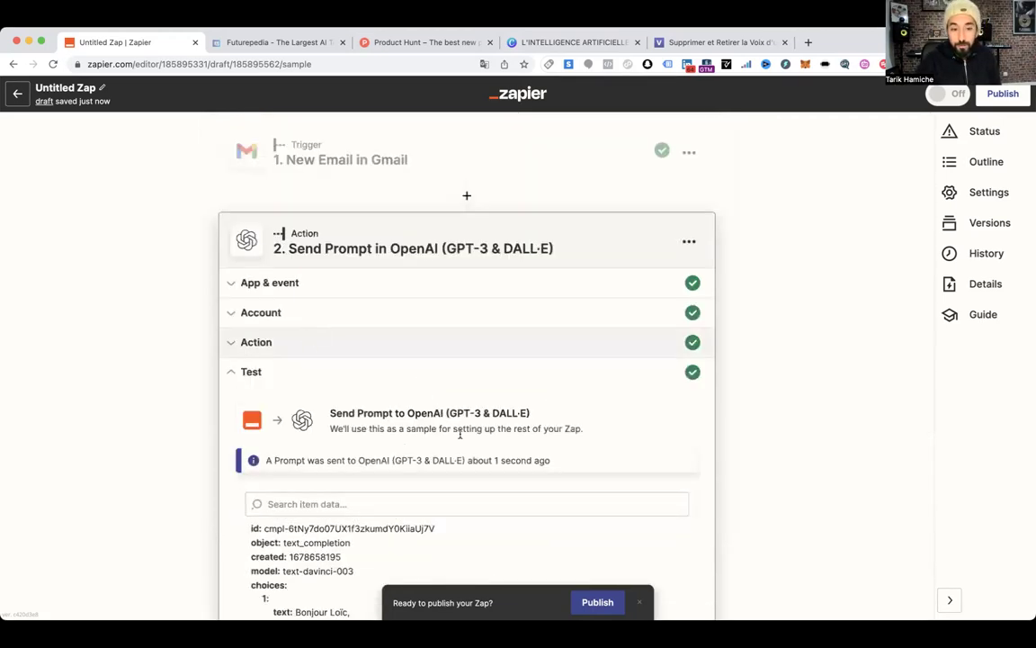
pyautogui.scroll(-3, 459, 435)
pyautogui.scroll(-1, 414, 390)
pyautogui.scroll(3, 346, 286)
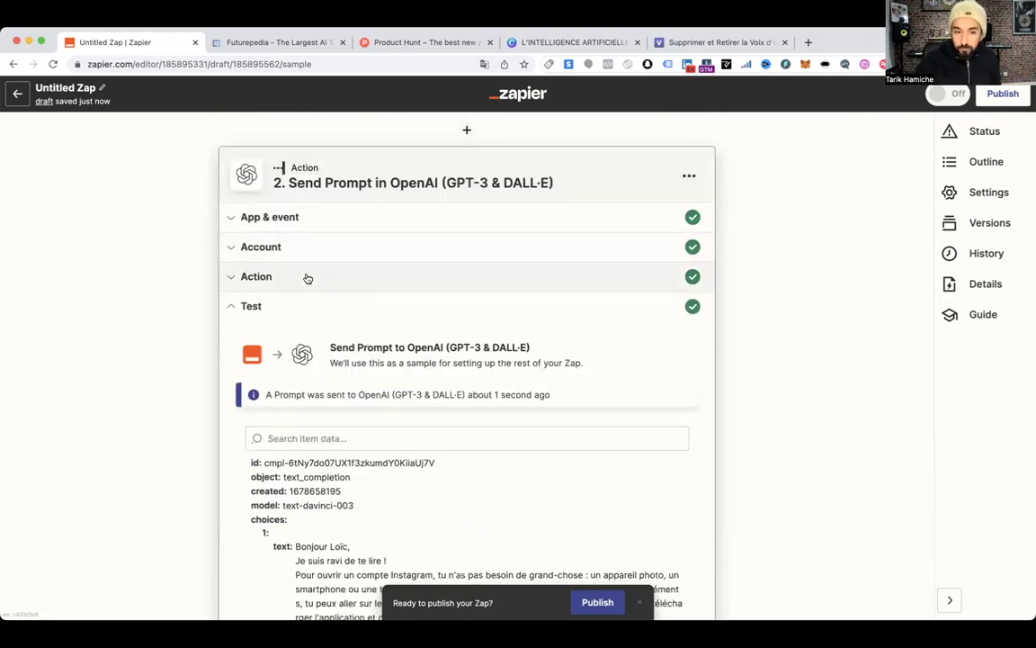
# Review the OpenAI prompt wording, then continue to add an empty third Action step
pyautogui.click(307, 279)
pyautogui.click(280, 397)
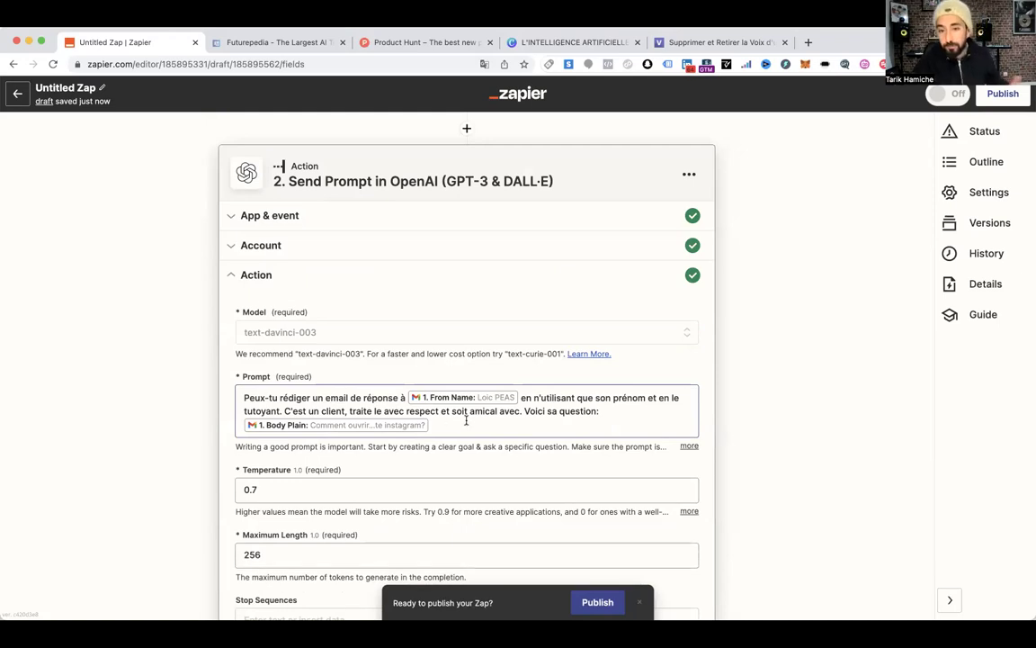
pyautogui.scroll(-5, 451, 446)
pyautogui.scroll(-3, 451, 446)
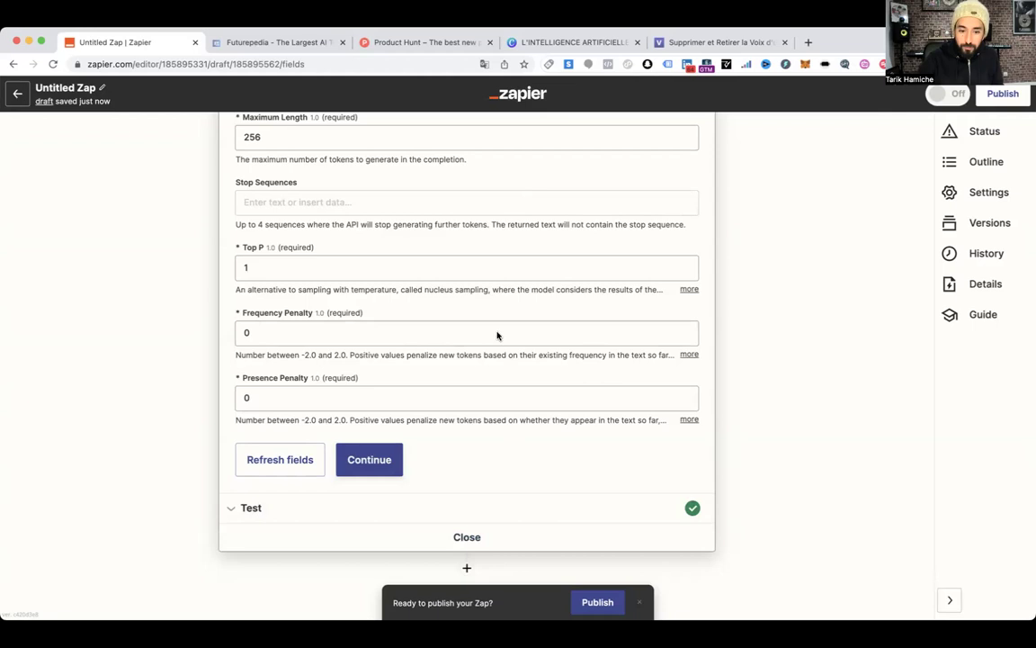
pyautogui.click(467, 569)
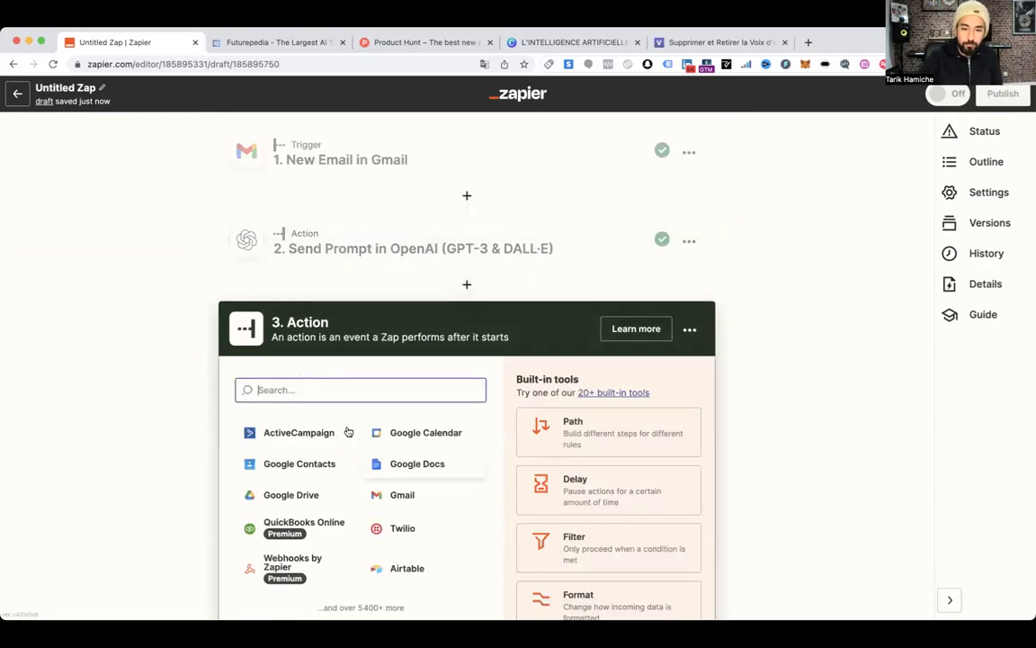
# Make step 3 a Gmail Send Email action using the connected Gmail account
pyautogui.click(382, 496)
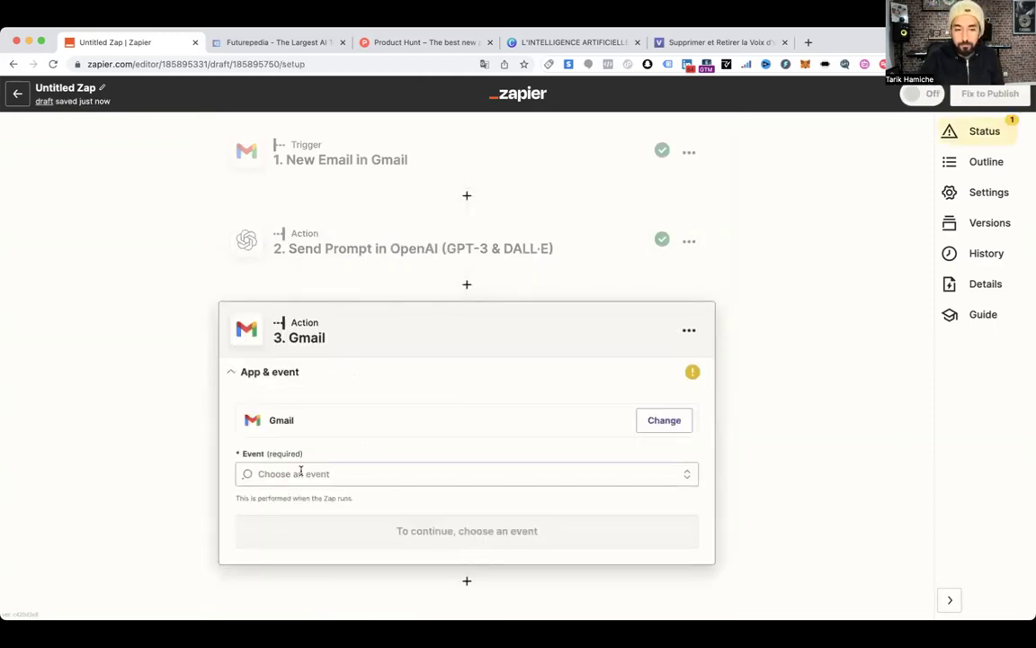
pyautogui.click(300, 473)
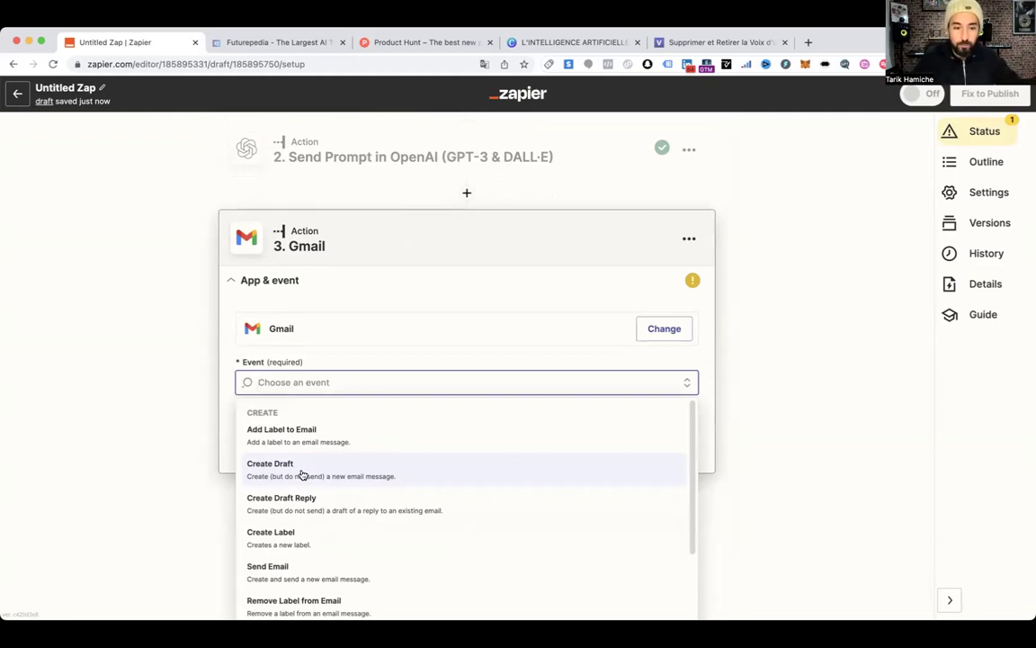
pyautogui.click(298, 568)
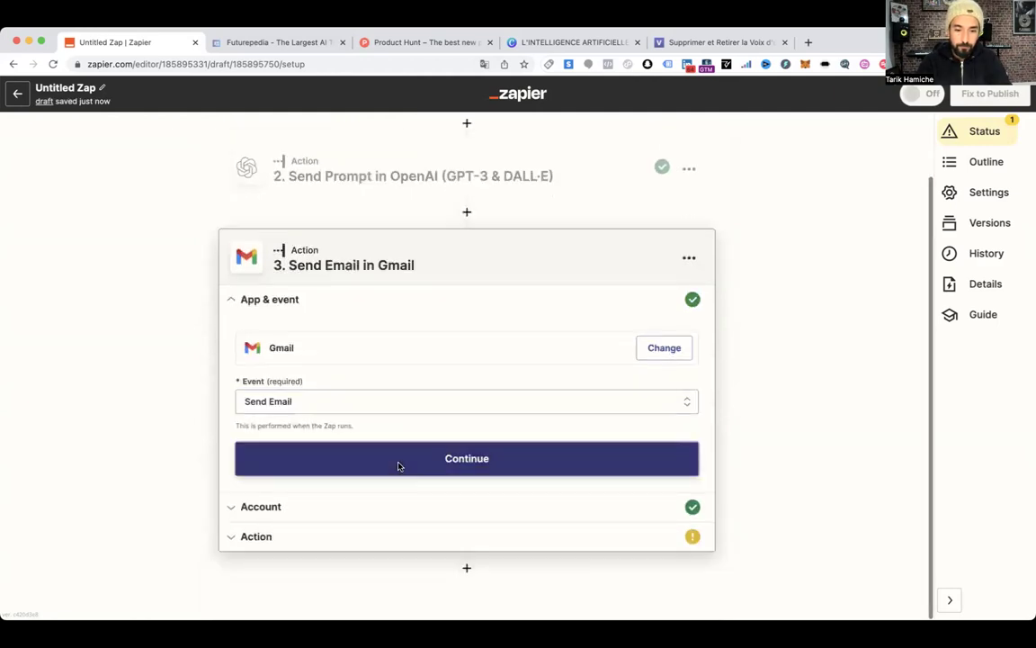
pyautogui.click(398, 465)
pyautogui.click(264, 487)
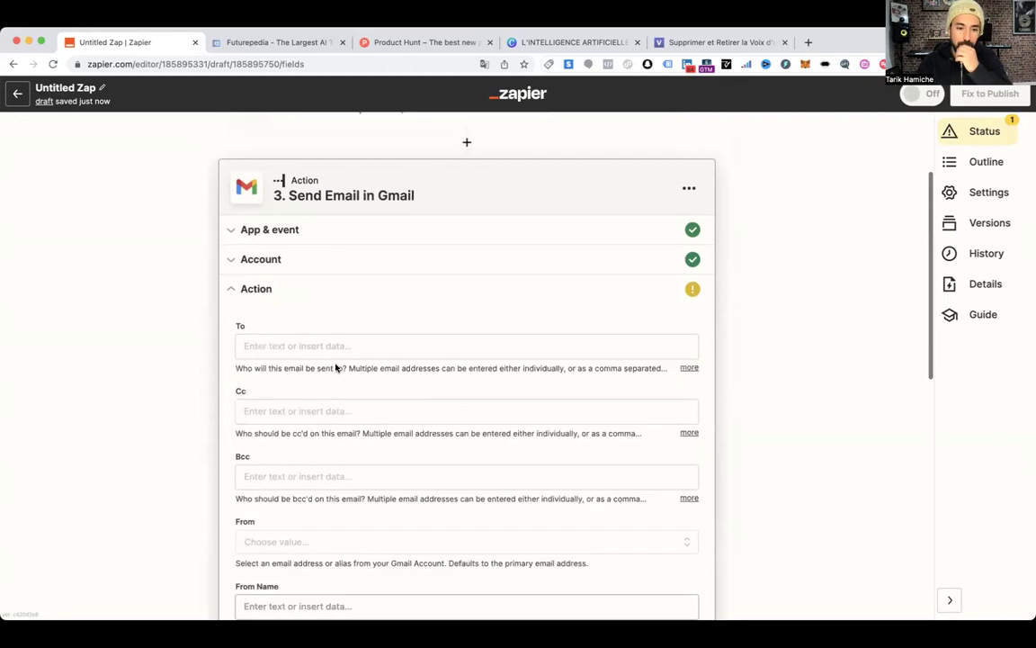
# Address the reply to the trigger email's From Email and send from the connected Gmail address
pyautogui.click(272, 333)
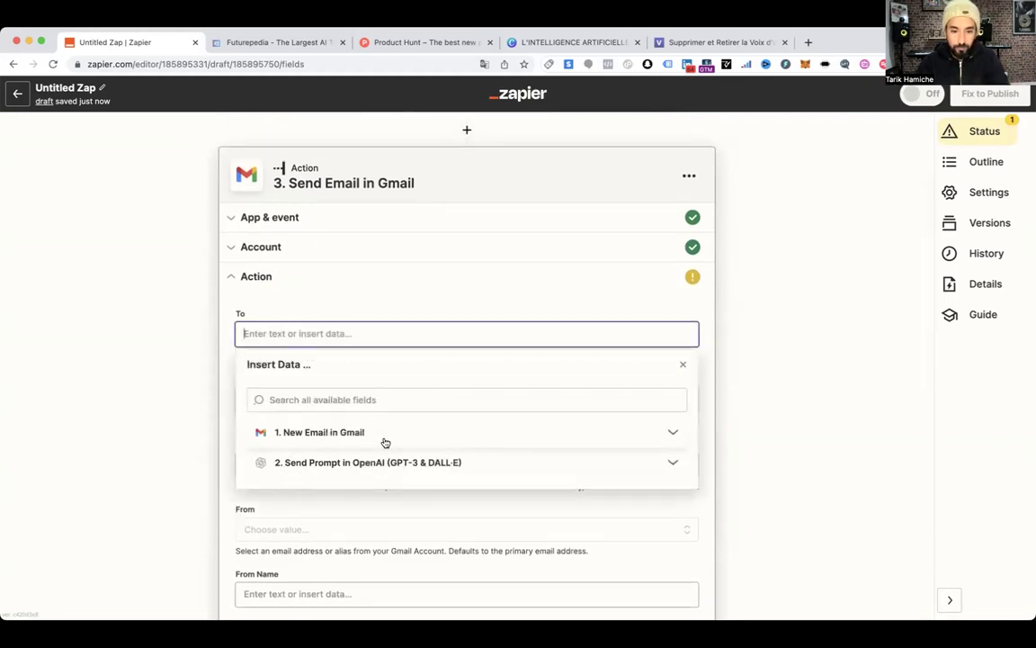
pyautogui.click(385, 441)
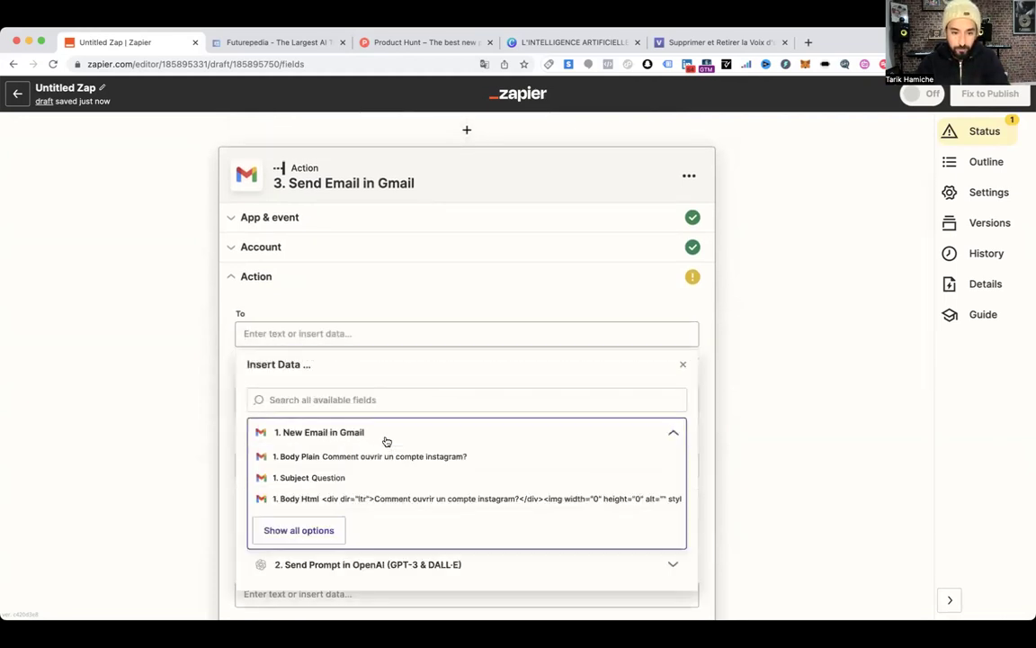
pyautogui.click(311, 531)
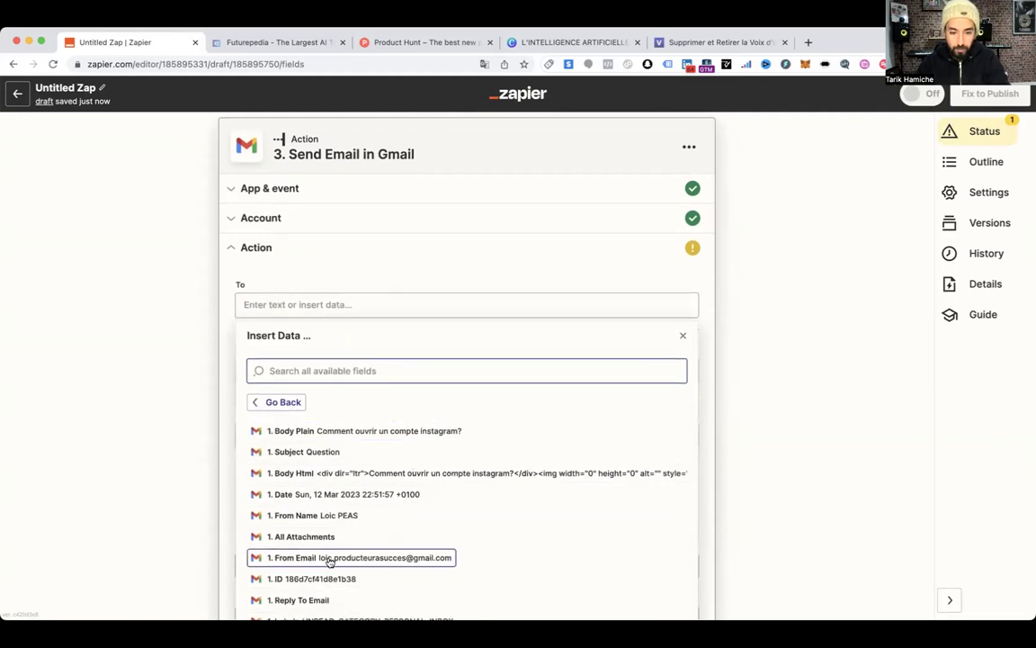
pyautogui.click(388, 561)
pyautogui.click(228, 364)
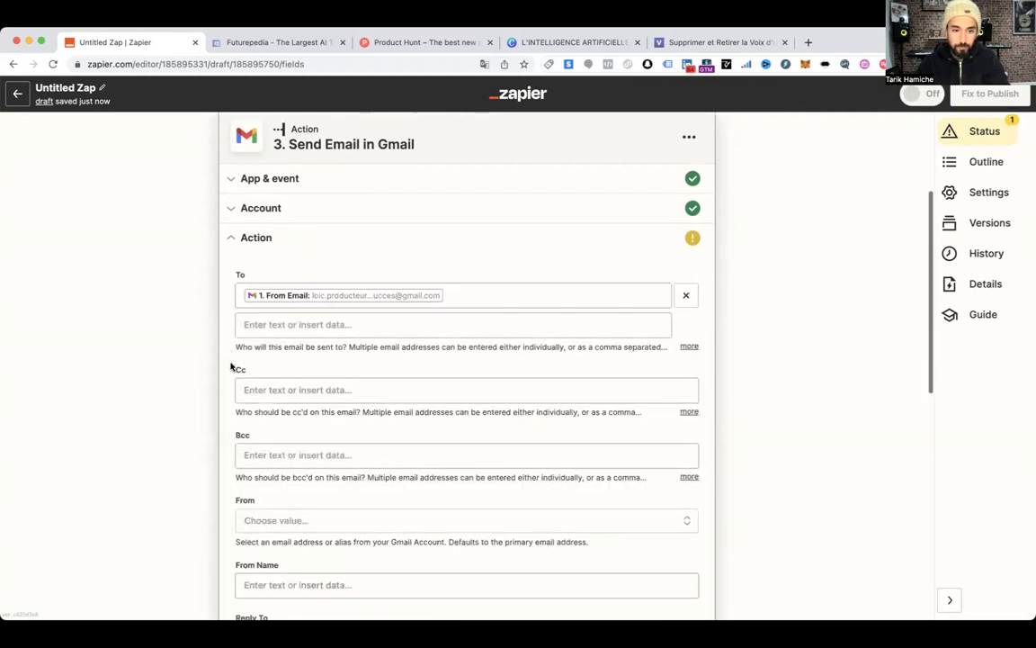
pyautogui.scroll(-5, 234, 364)
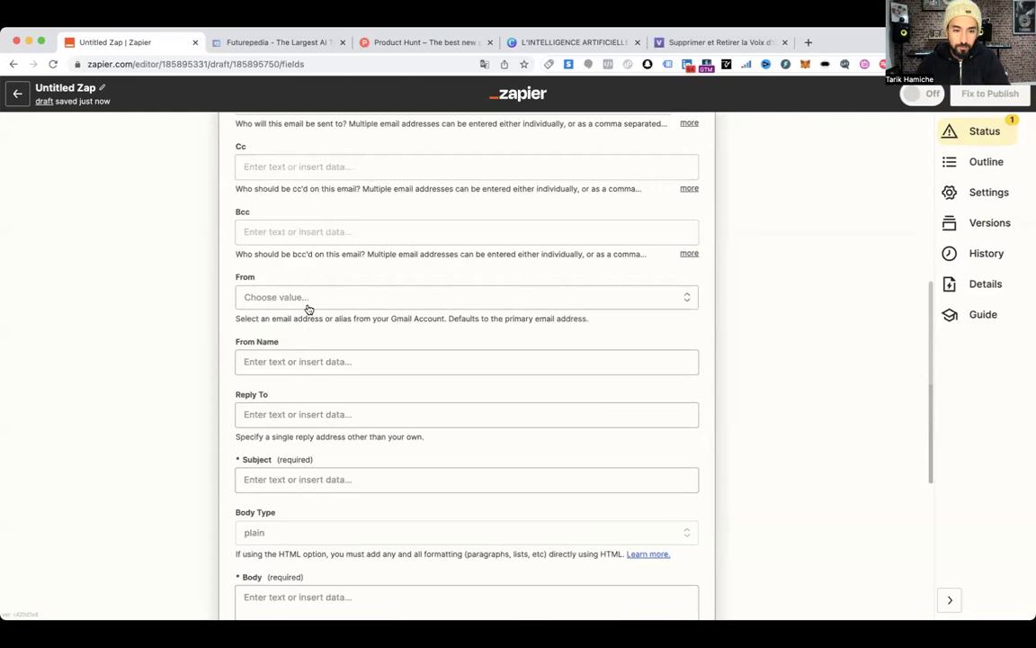
pyautogui.click(309, 302)
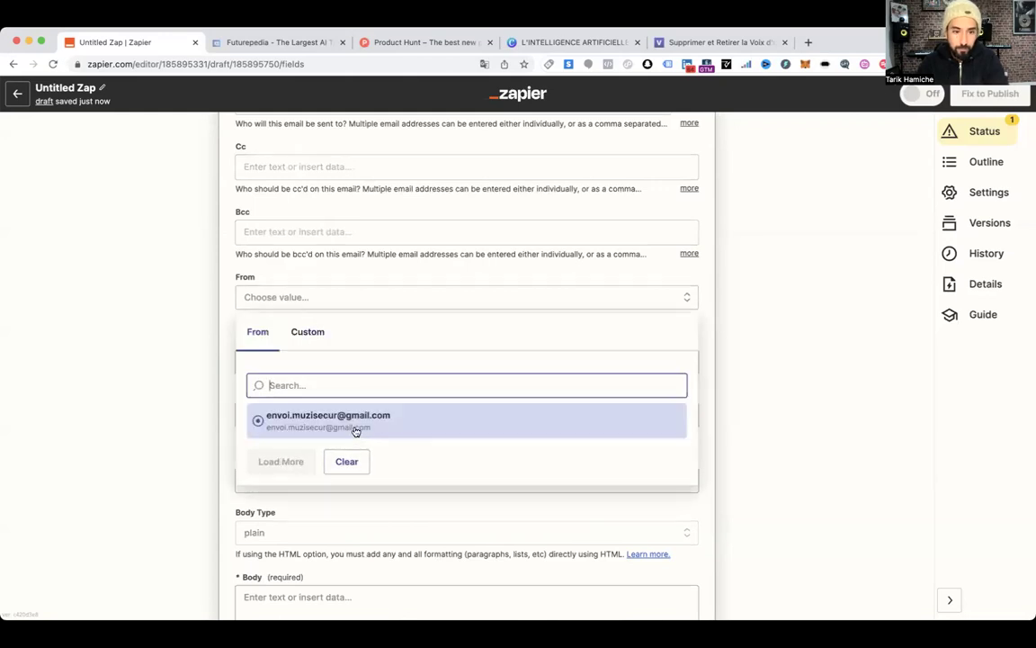
pyautogui.click(356, 427)
# Set the From Name to 'Team Muzisecur' and leave Reply To empty
pyautogui.click(275, 361)
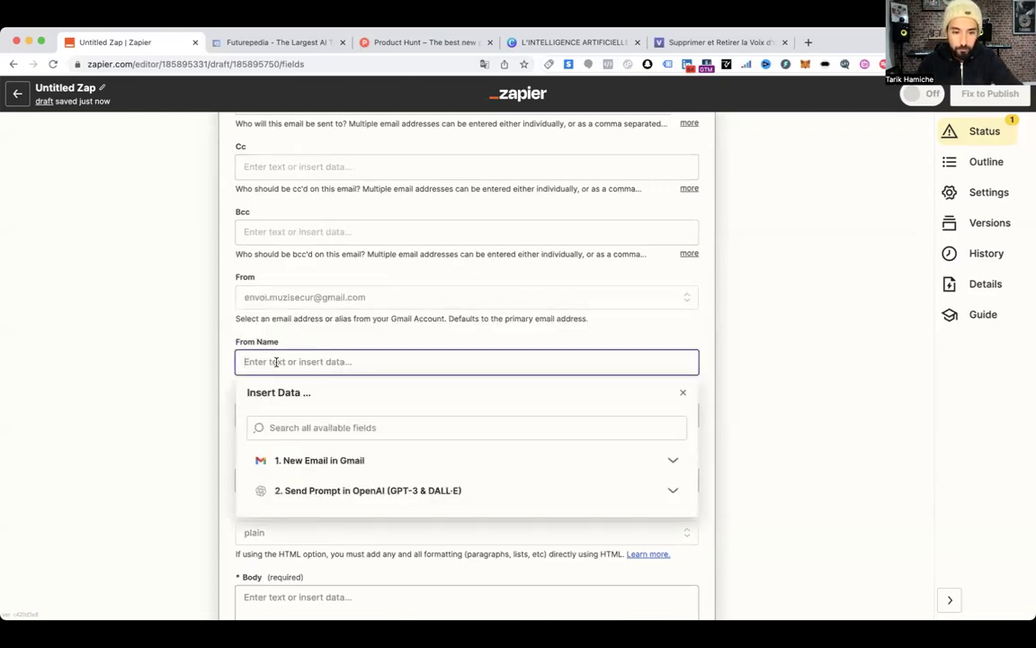
pyautogui.write('Team Muzisecur')
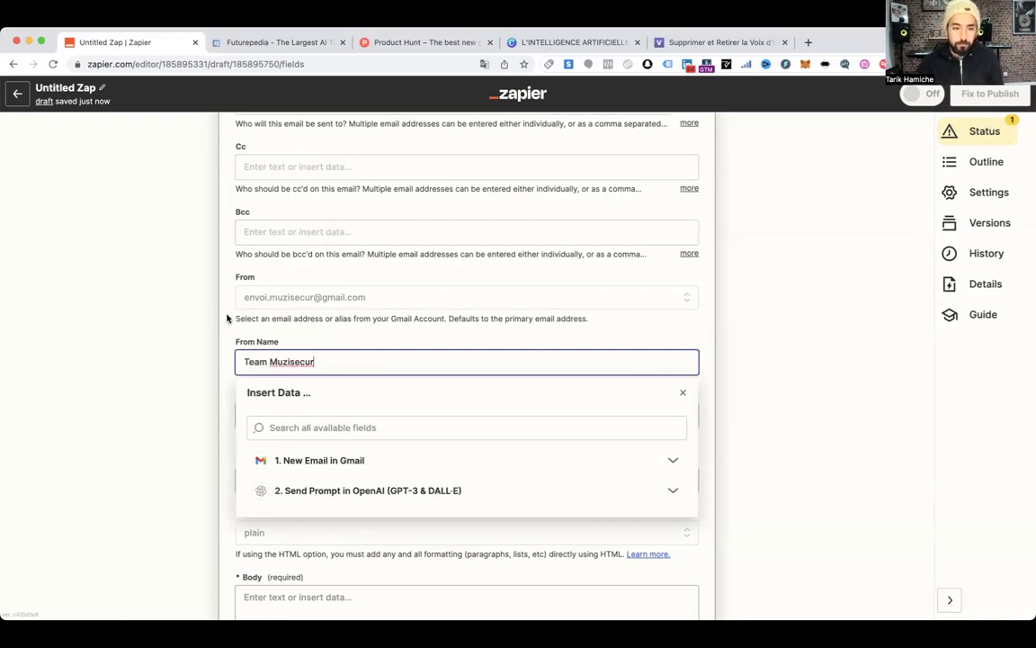
pyautogui.click(228, 319)
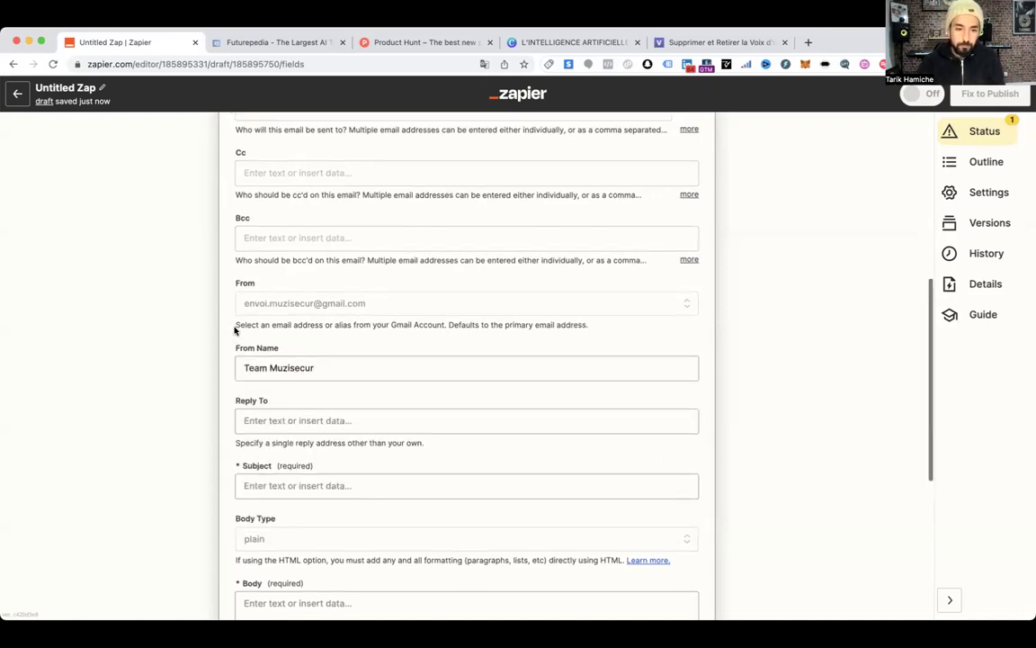
pyautogui.scroll(-4, 234, 325)
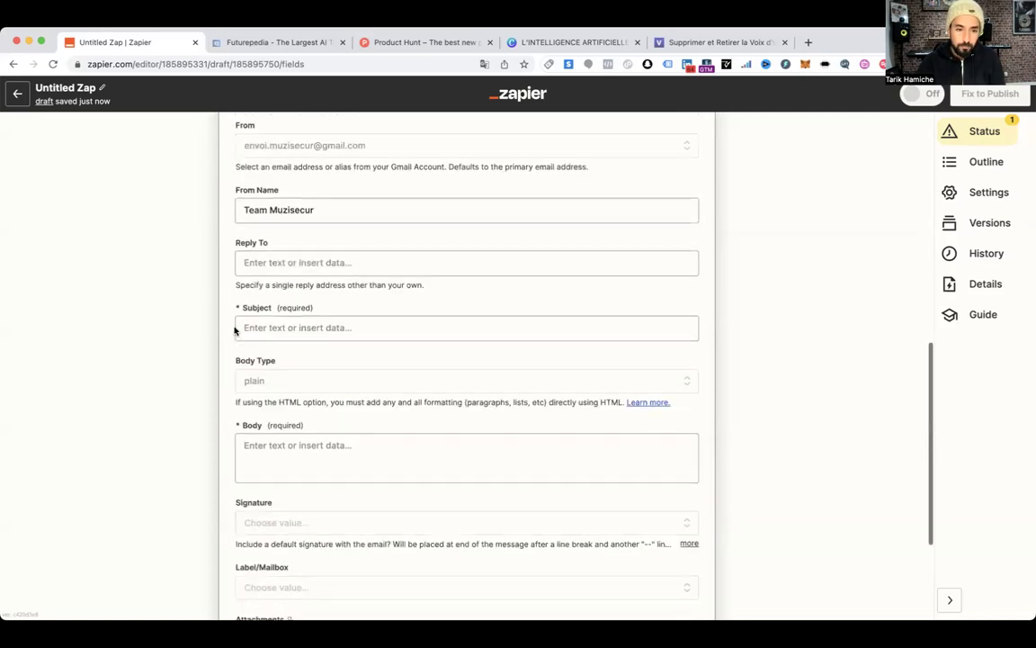
pyautogui.click(278, 251)
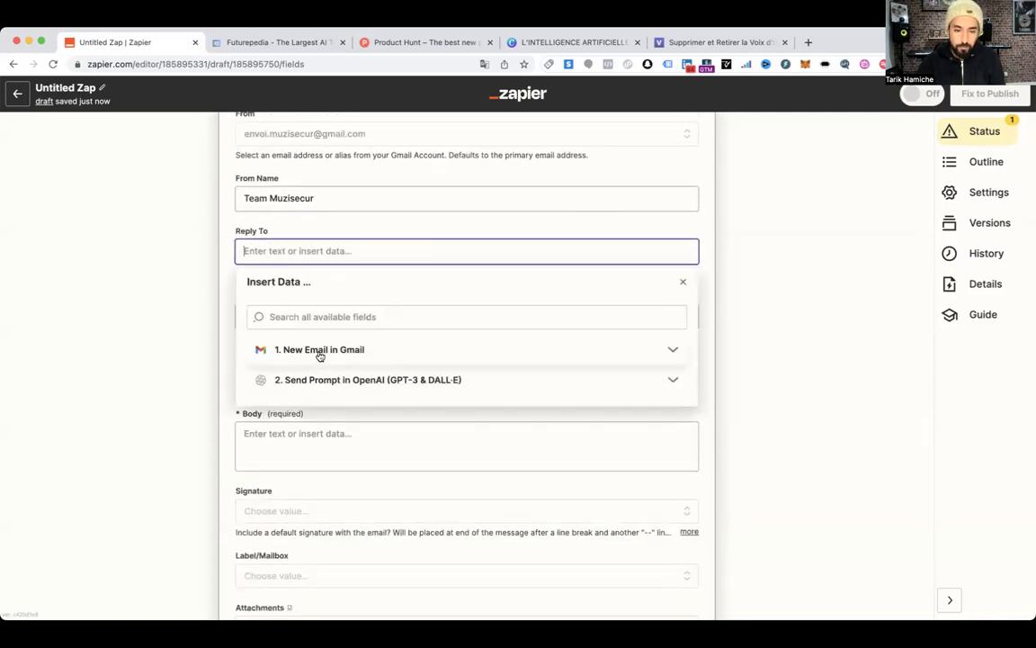
pyautogui.click(207, 239)
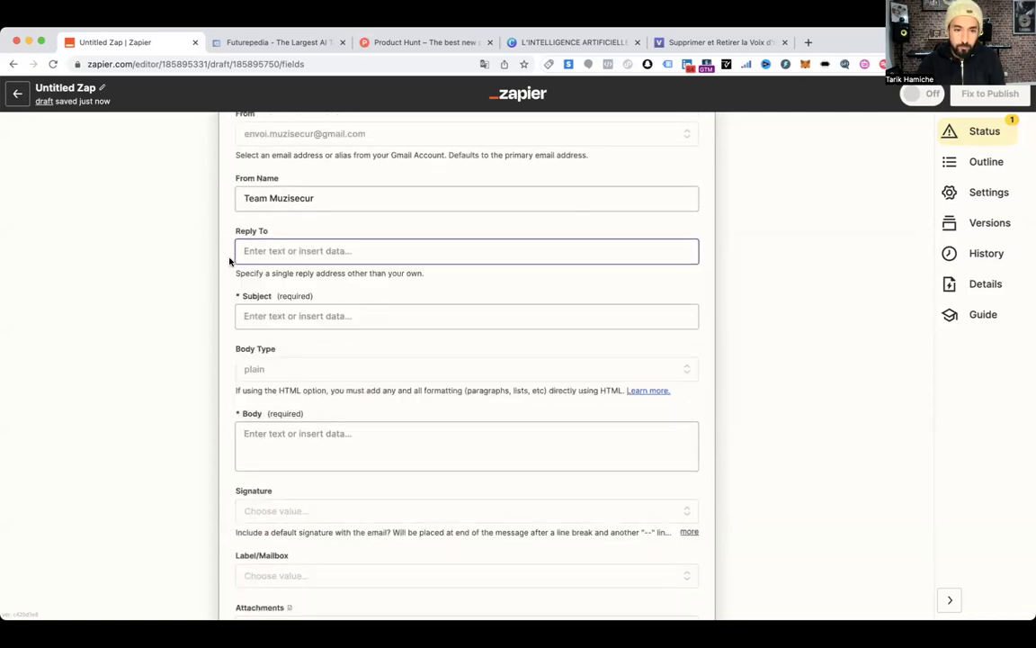
# Enter the subject 'Ma réponse à ta question'
pyautogui.click(317, 318)
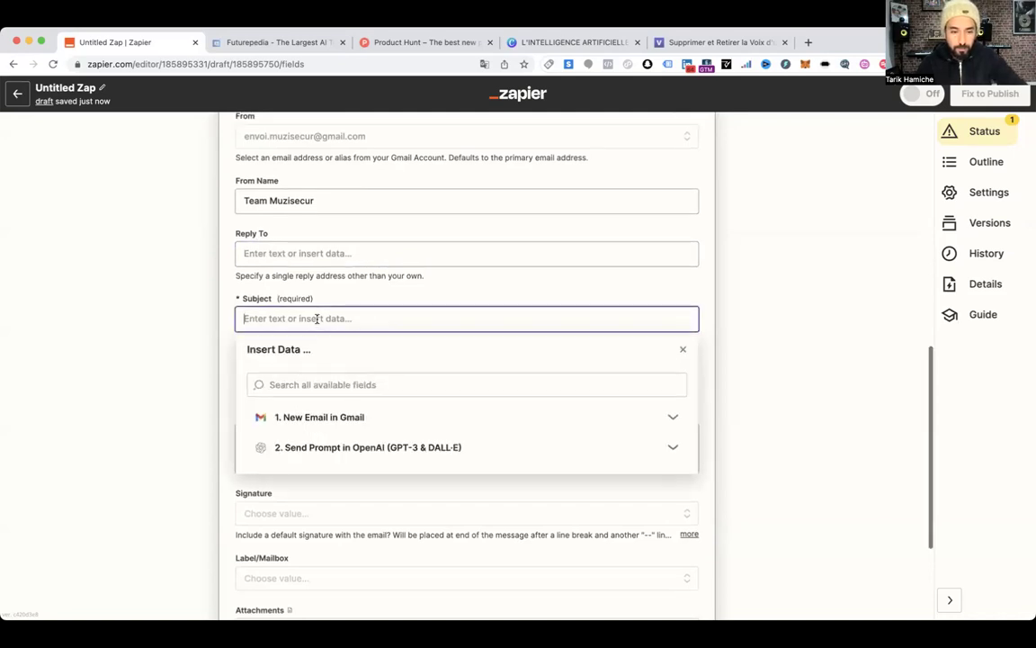
pyautogui.scroll(2, 320, 321)
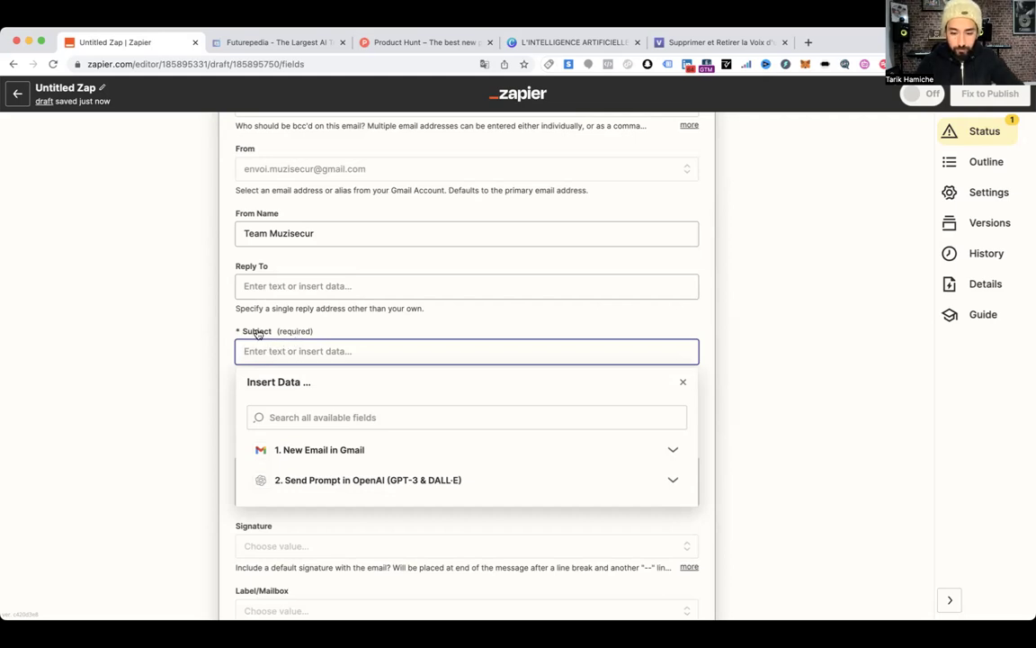
pyautogui.write('Ma réponse à')
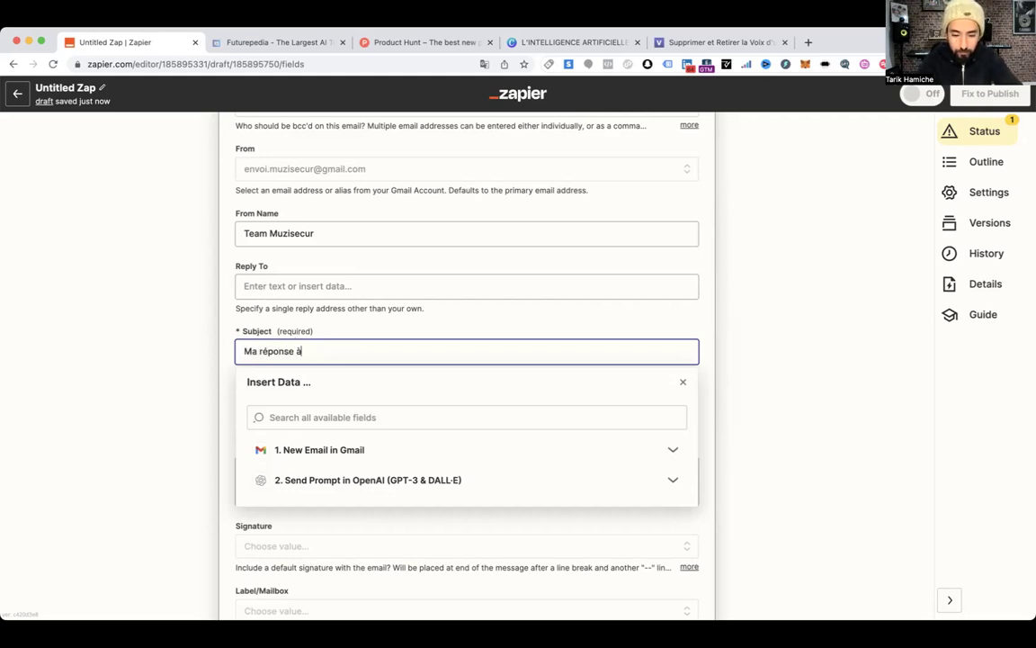
pyautogui.write(' ta question')
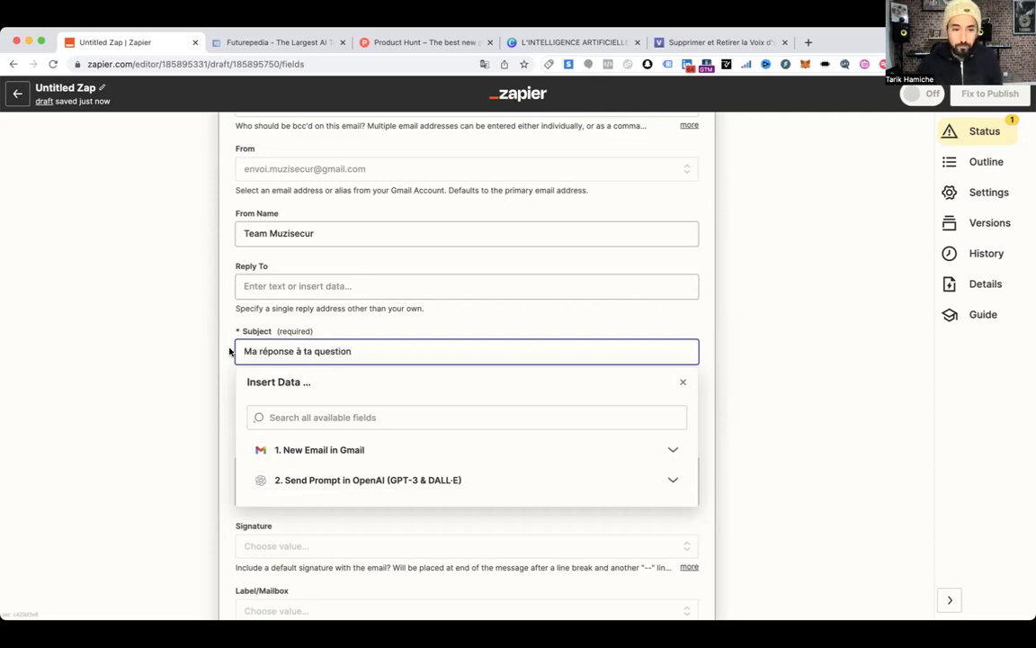
pyautogui.click(206, 321)
pyautogui.click(247, 357)
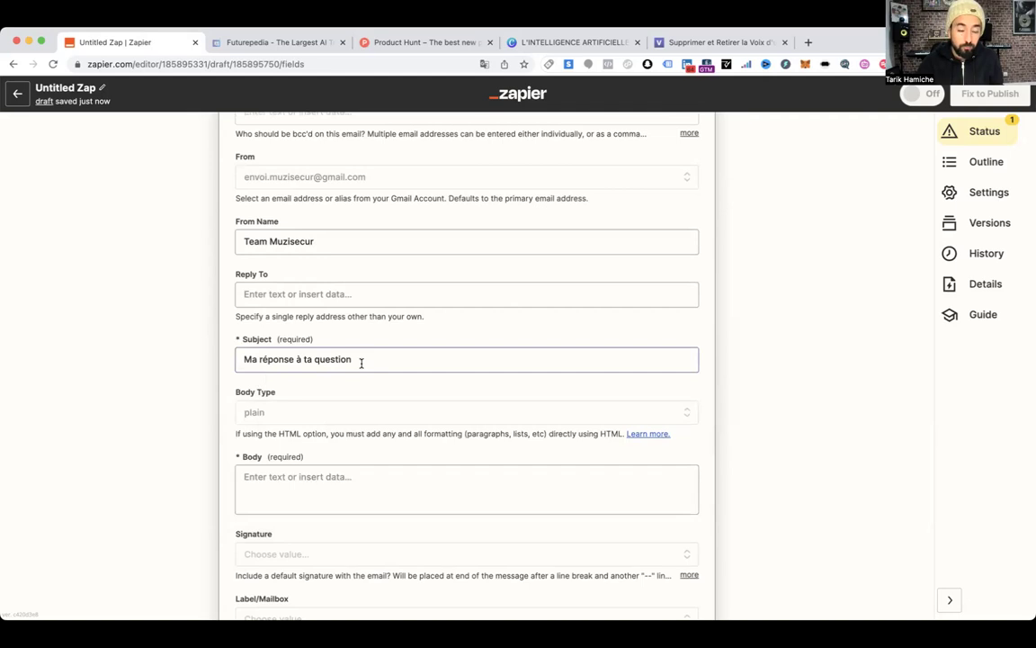
pyautogui.scroll(-5, 352, 358)
# Fill the email body with OpenAI's '2. Choices Text' output
pyautogui.click(342, 286)
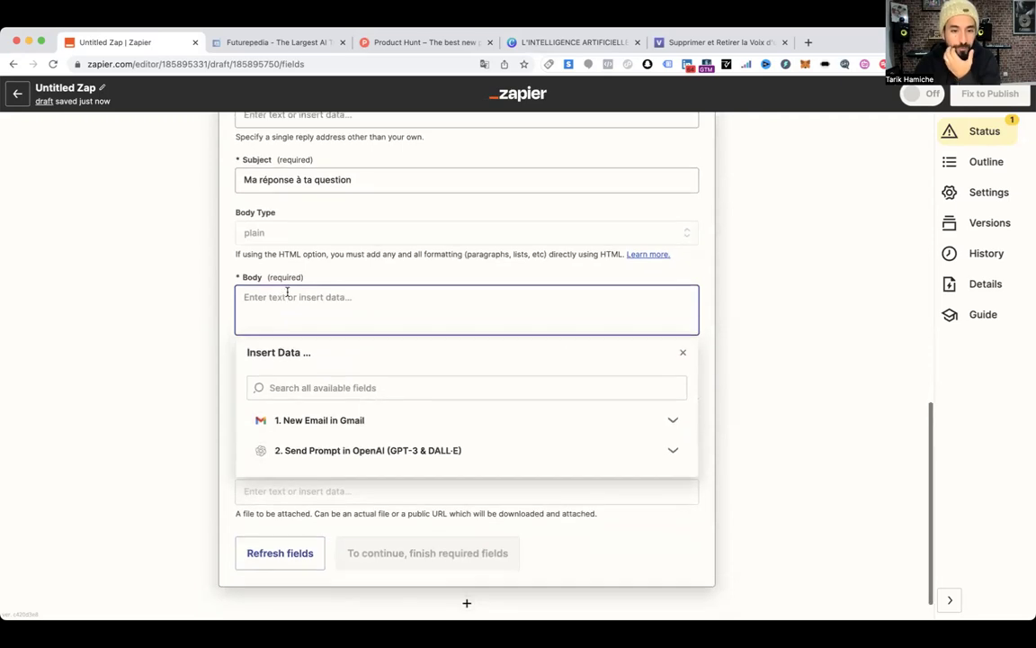
pyautogui.scroll(-1, 665, 378)
pyautogui.click(670, 414)
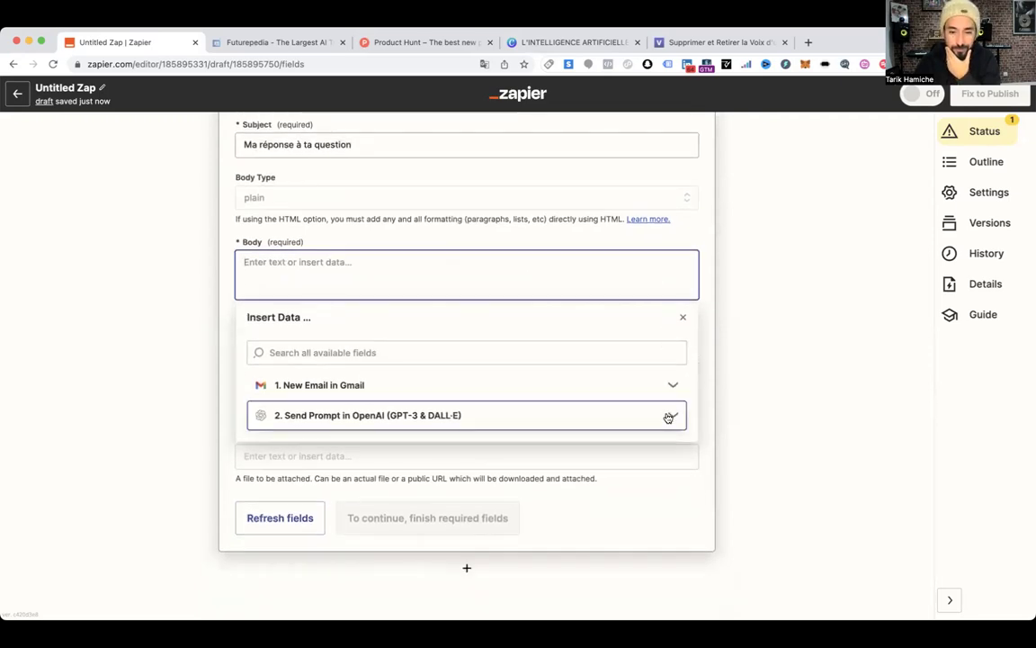
pyautogui.click(341, 511)
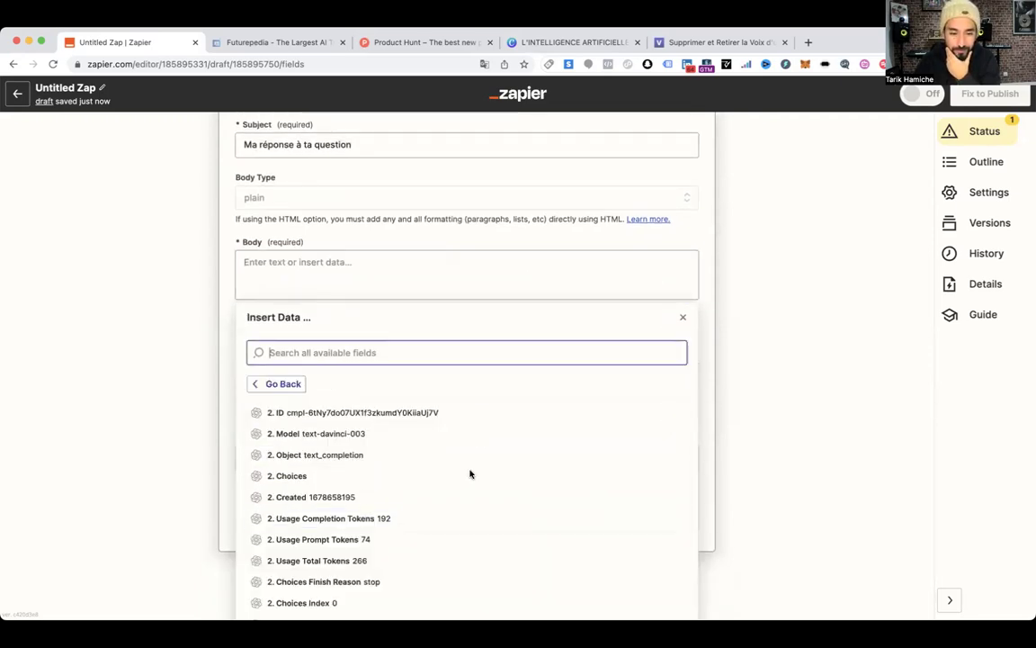
pyautogui.scroll(-2, 469, 474)
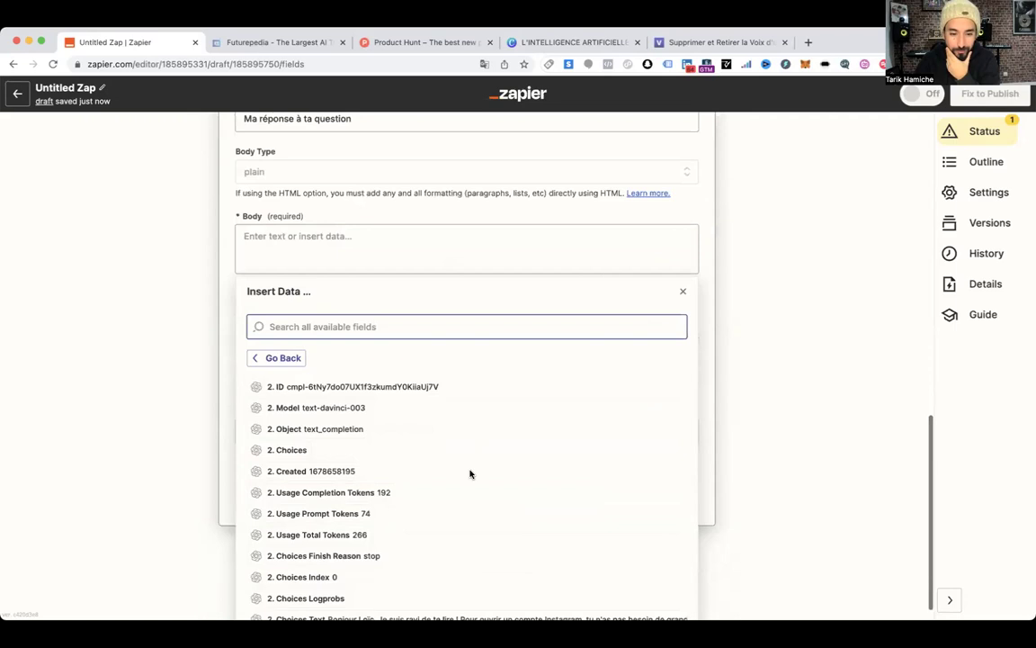
pyautogui.click(482, 595)
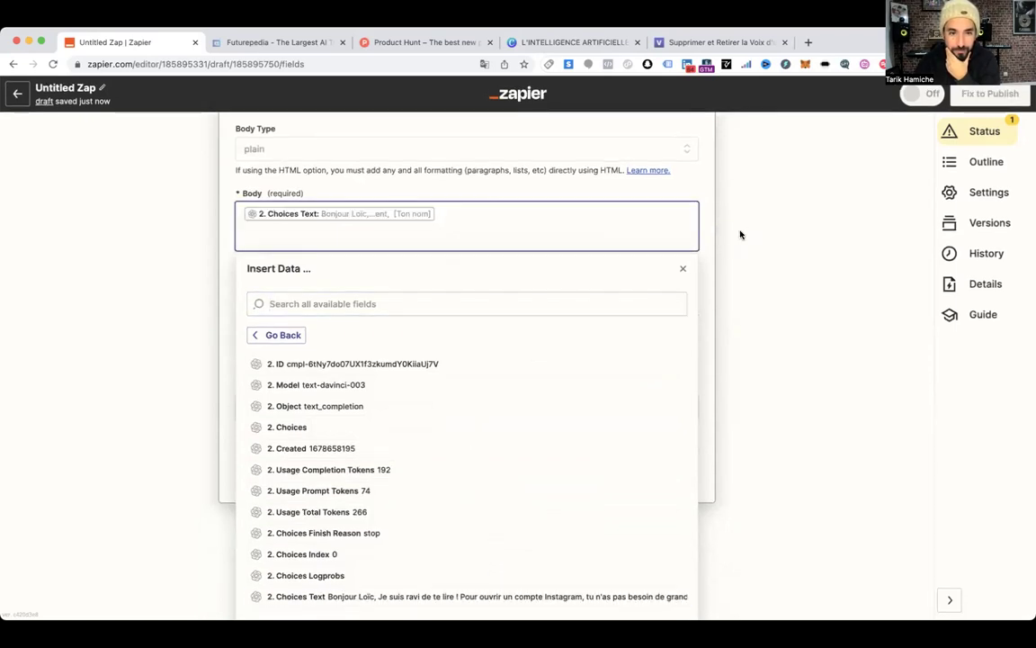
pyautogui.click(683, 268)
pyautogui.scroll(-1, 489, 324)
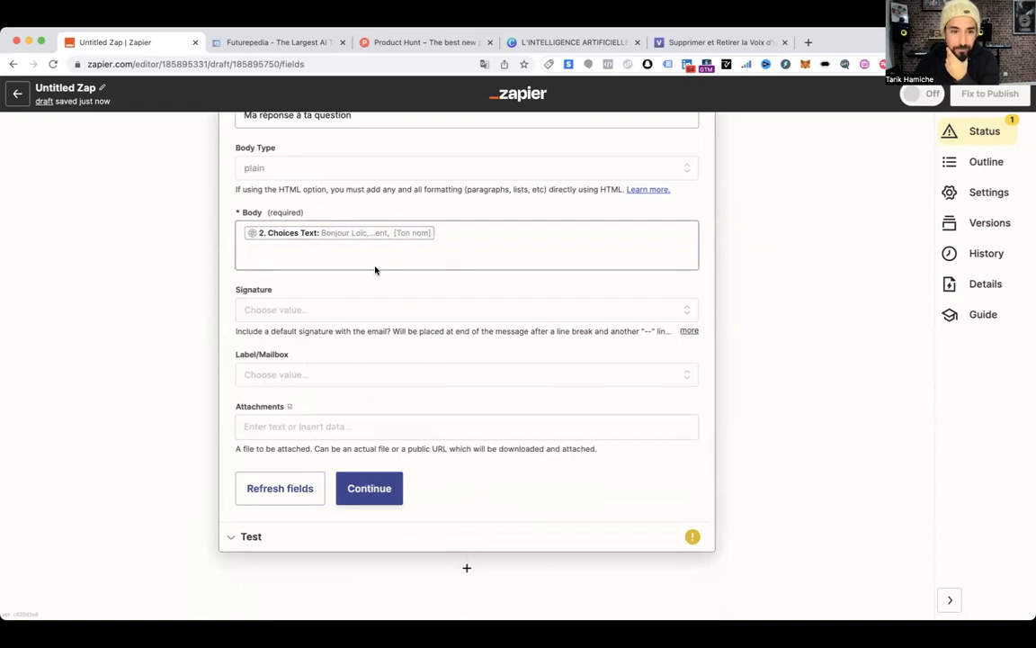
pyautogui.scroll(7, 376, 271)
pyautogui.scroll(2, 380, 271)
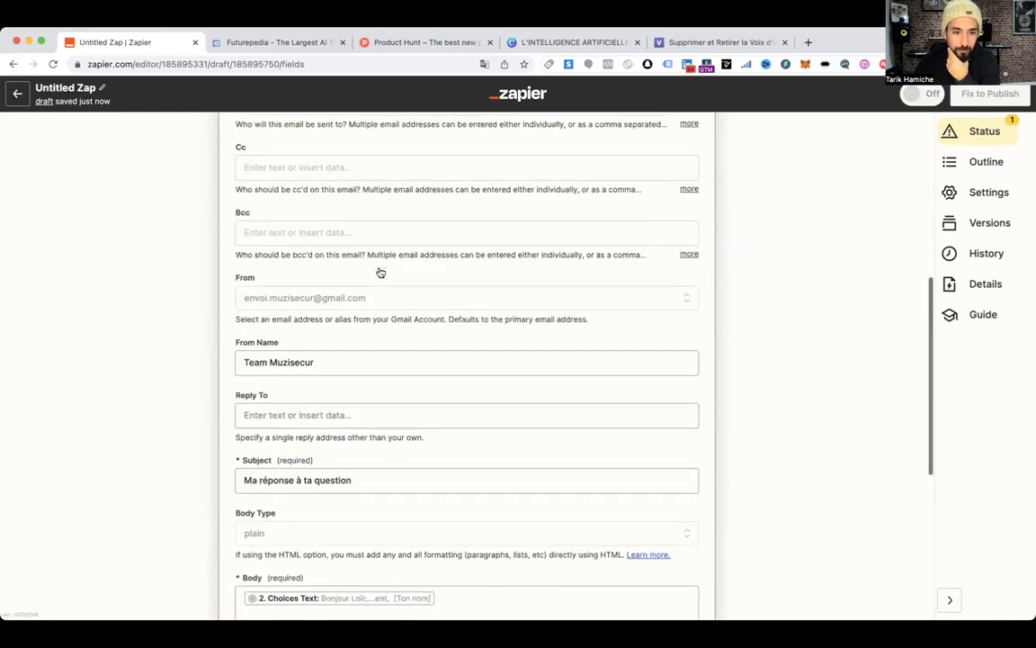
pyautogui.scroll(-3, 380, 271)
pyautogui.scroll(-1, 301, 273)
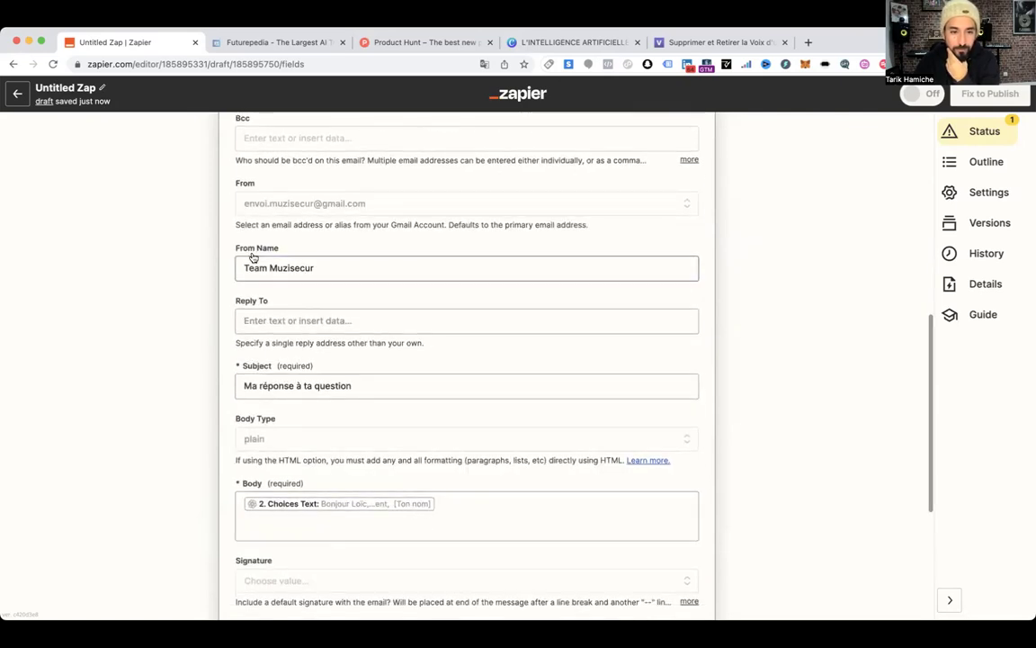
pyautogui.scroll(6, 303, 340)
pyautogui.scroll(5, 303, 340)
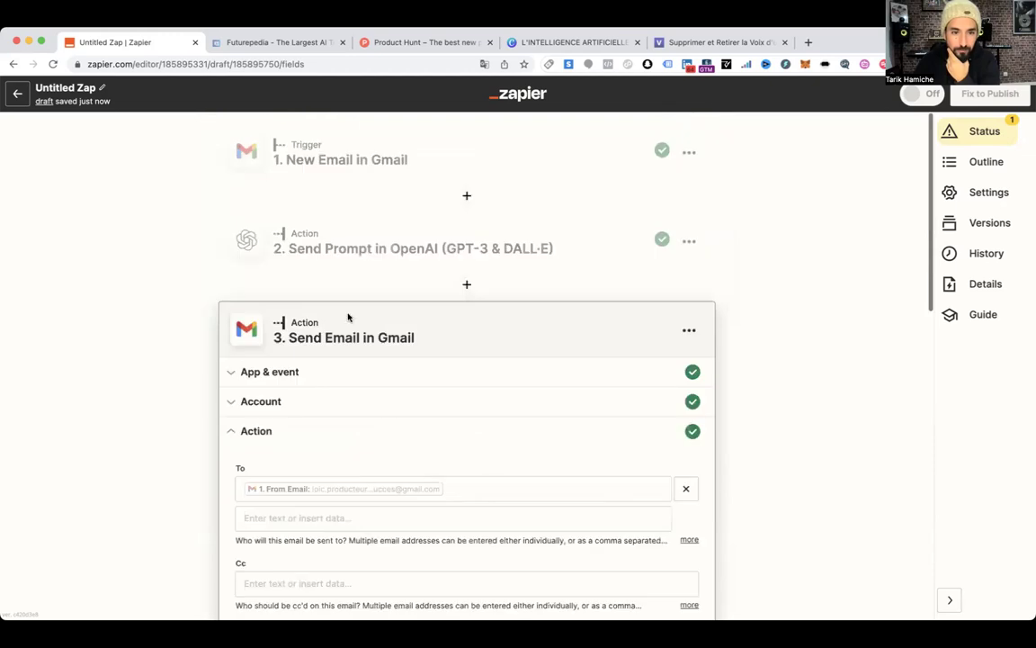
# Review the OpenAI step's prompt settings once more
pyautogui.click(343, 239)
pyautogui.scroll(-2, 351, 387)
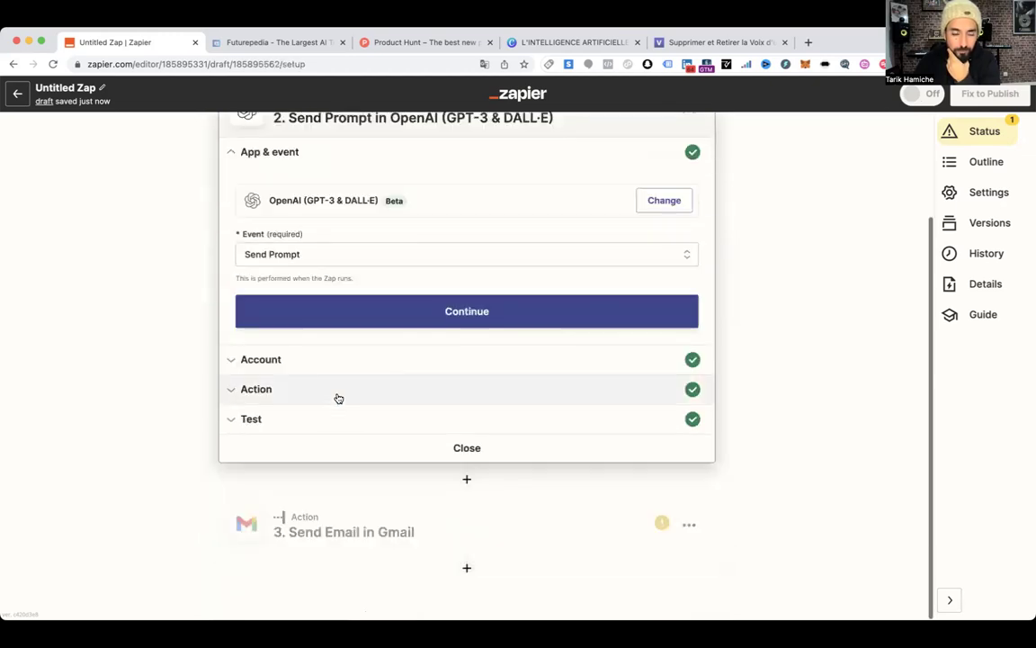
pyautogui.click(337, 396)
pyautogui.scroll(-5, 344, 423)
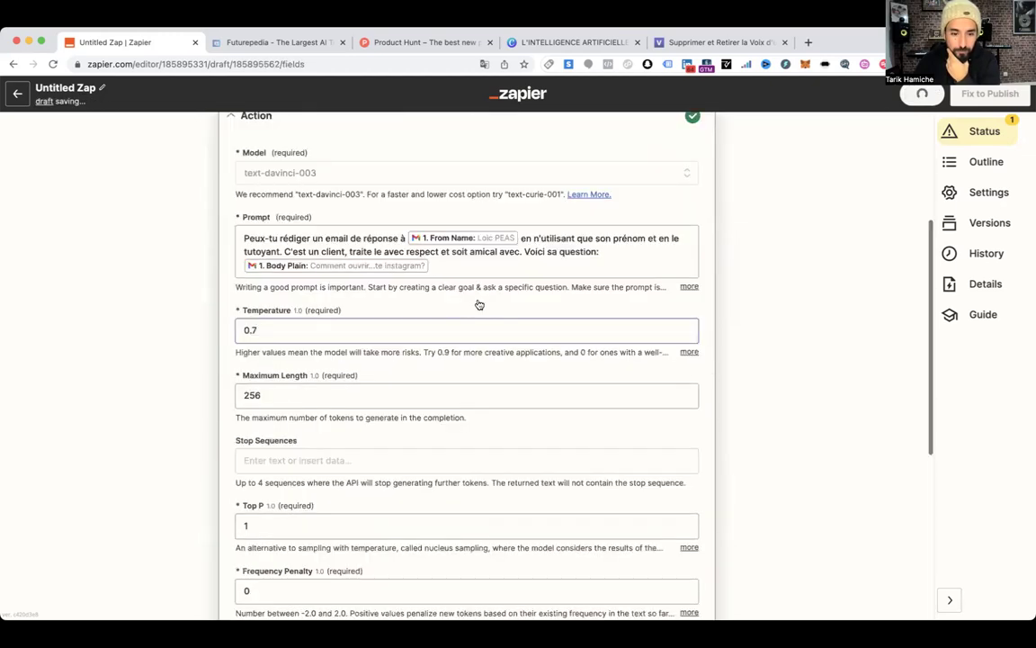
pyautogui.scroll(-3, 479, 304)
pyautogui.scroll(-4, 474, 307)
pyautogui.scroll(10, 475, 306)
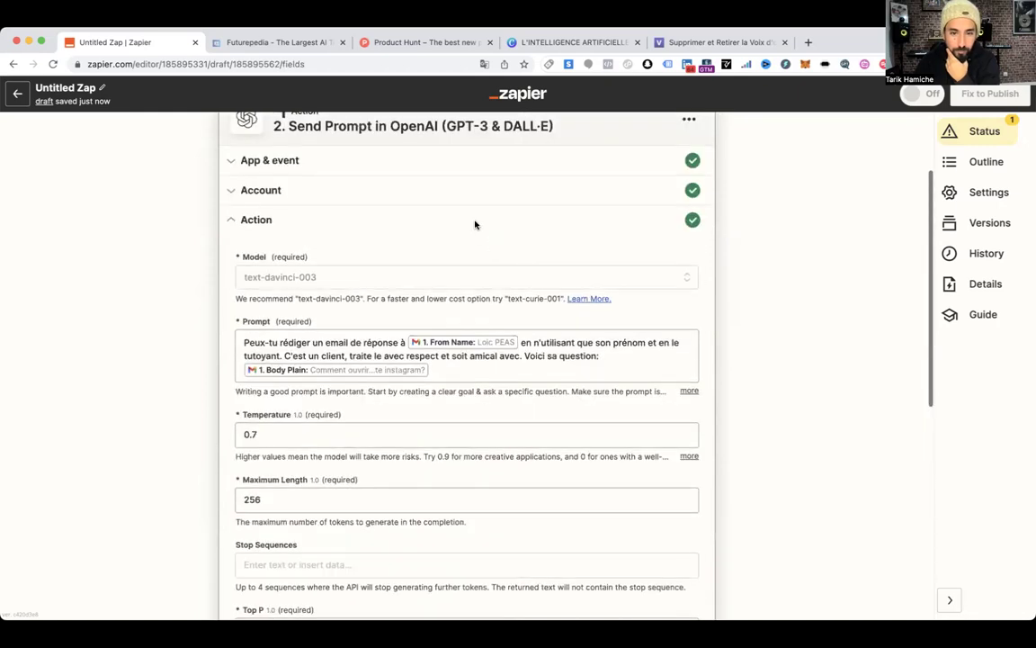
pyautogui.scroll(-6, 486, 284)
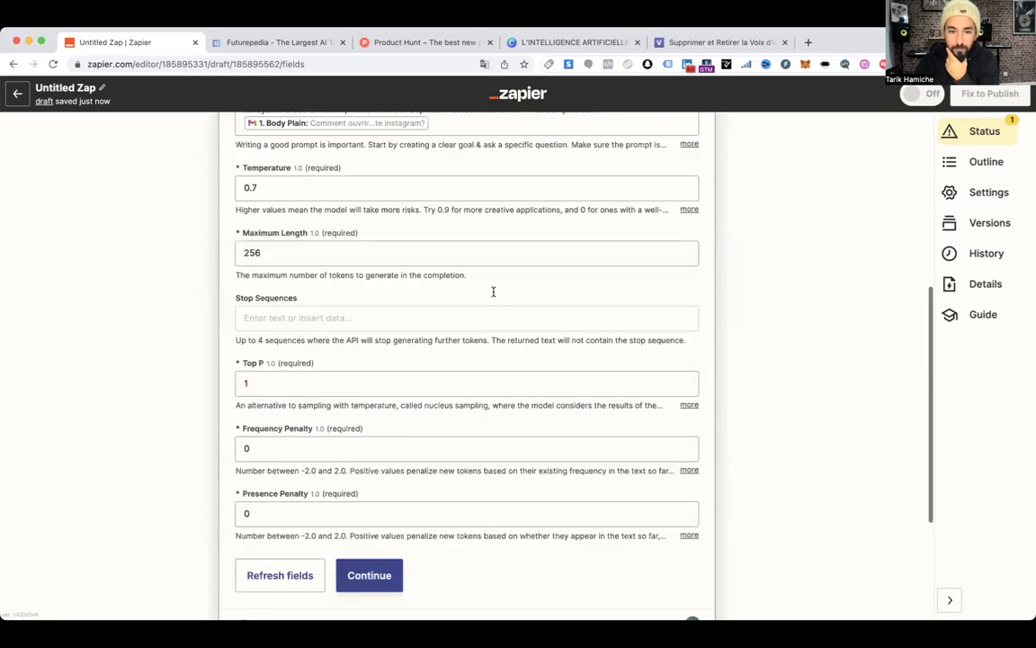
pyautogui.scroll(-5, 449, 378)
# Test the Gmail Send Email step so the French reply is actually sent
pyautogui.click(383, 519)
pyautogui.scroll(-5, 396, 418)
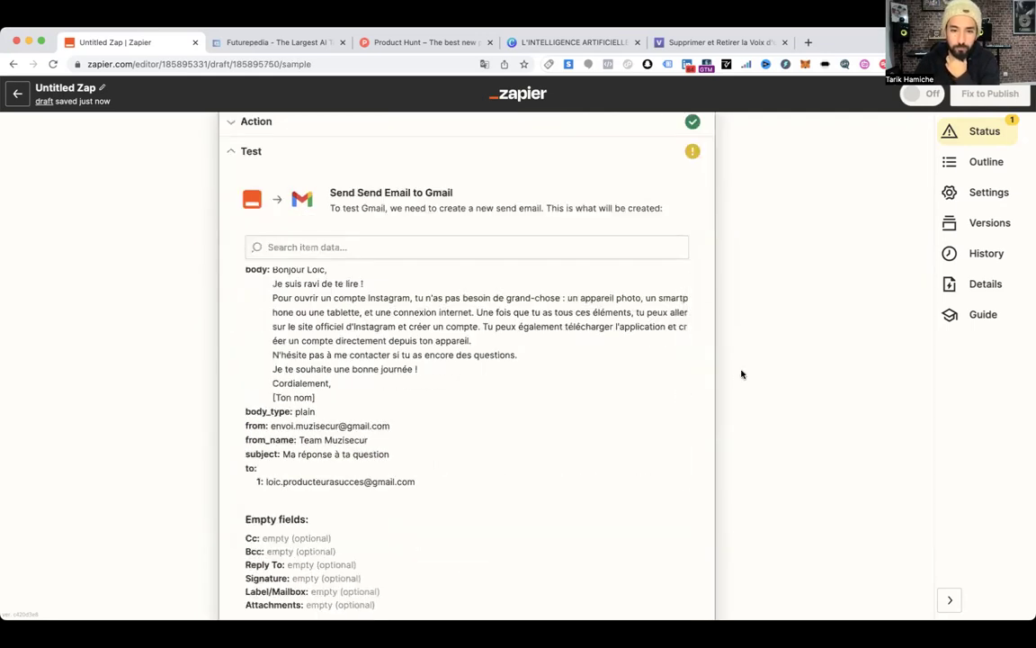
pyautogui.scroll(-3, 740, 370)
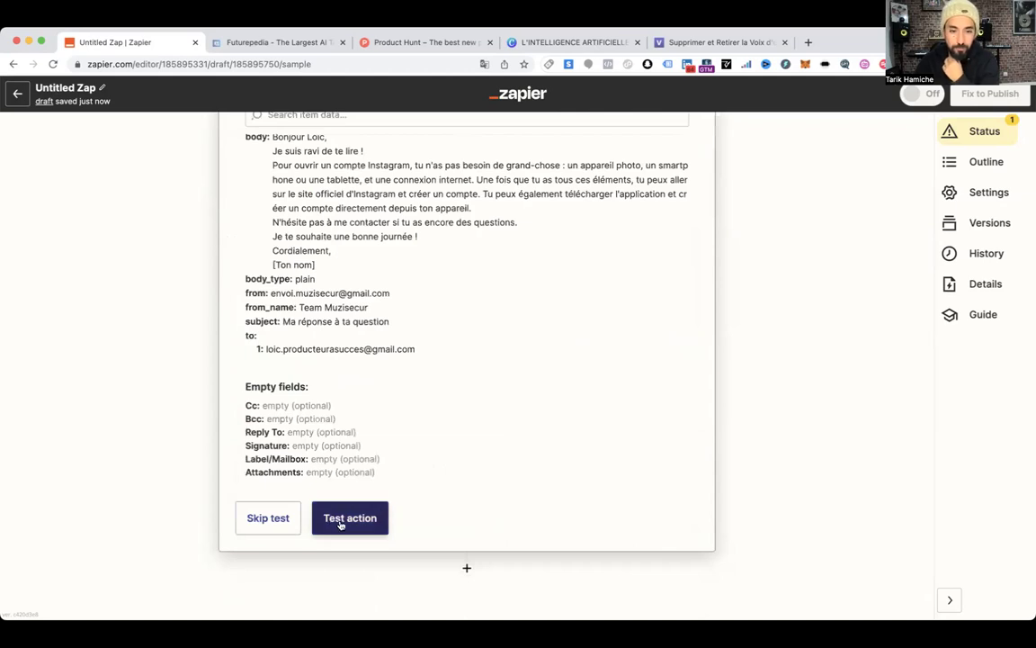
pyautogui.click(349, 522)
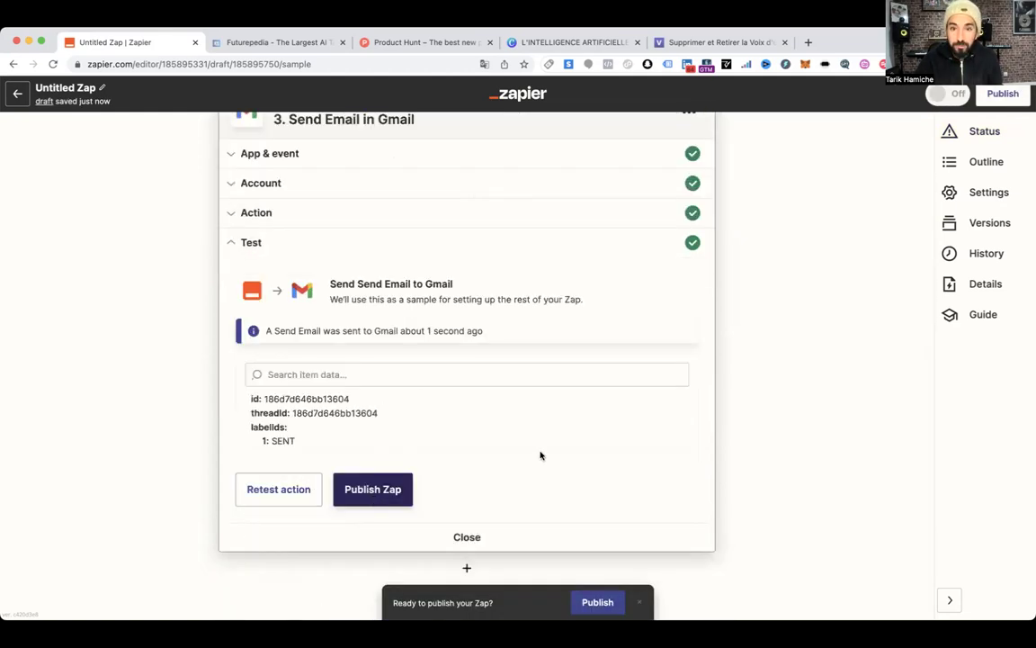
pyautogui.scroll(5, 540, 449)
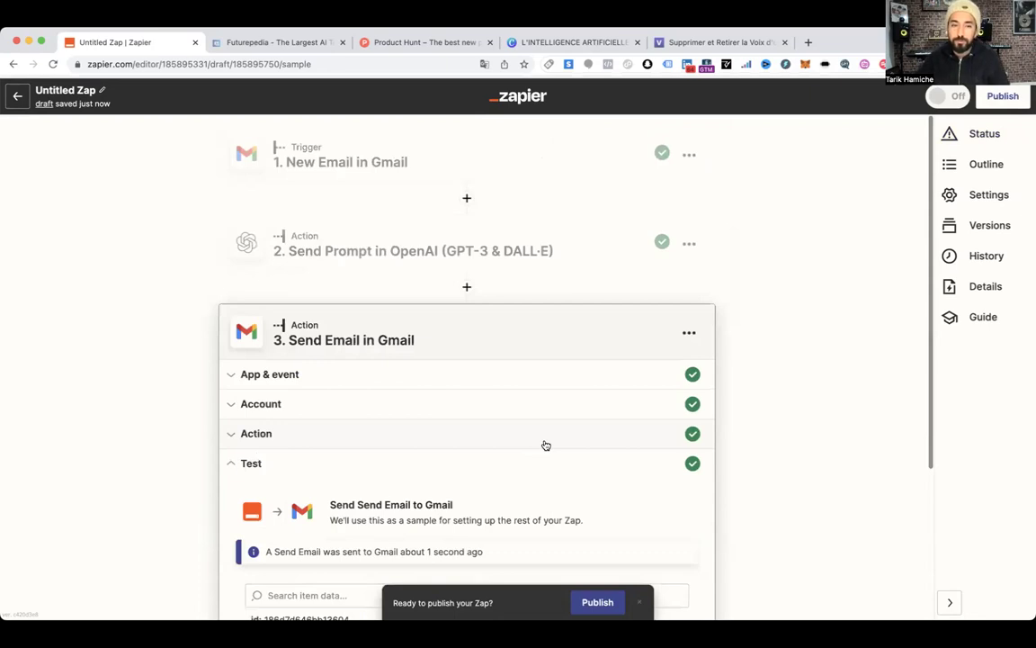
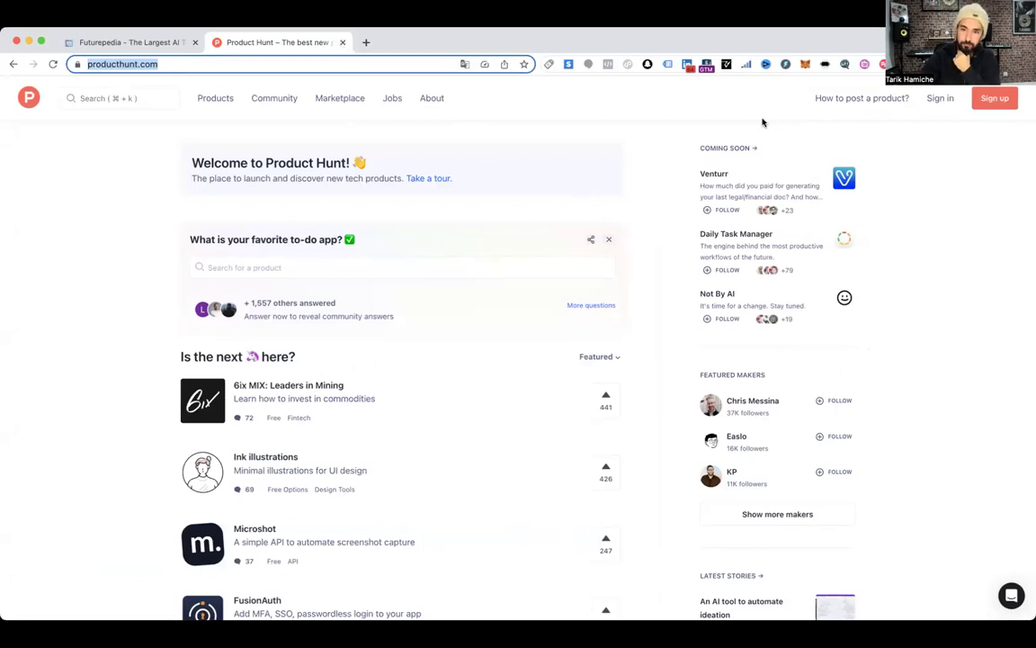
# Close the Product Hunt tab so only the Futurepedia directory remains open
pyautogui.click(95, 238)
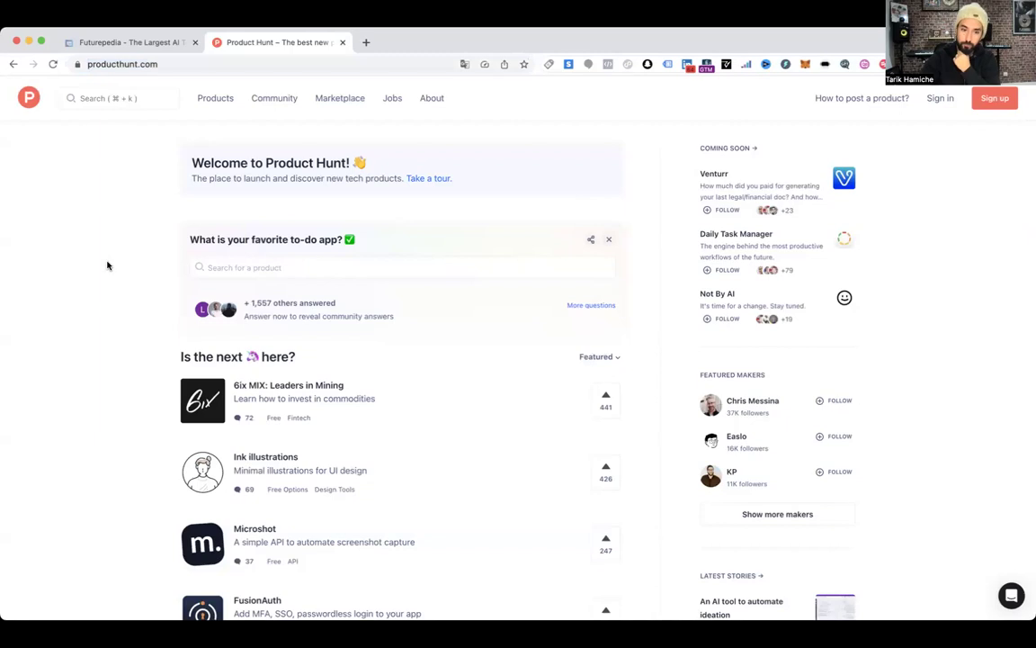
pyautogui.click(343, 43)
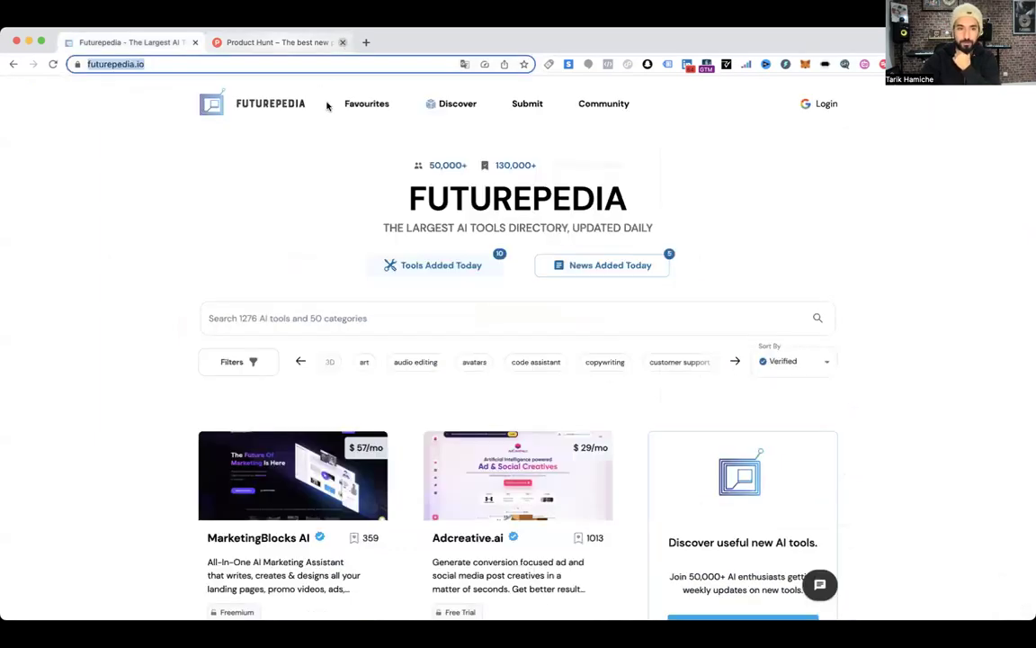
pyautogui.click(150, 177)
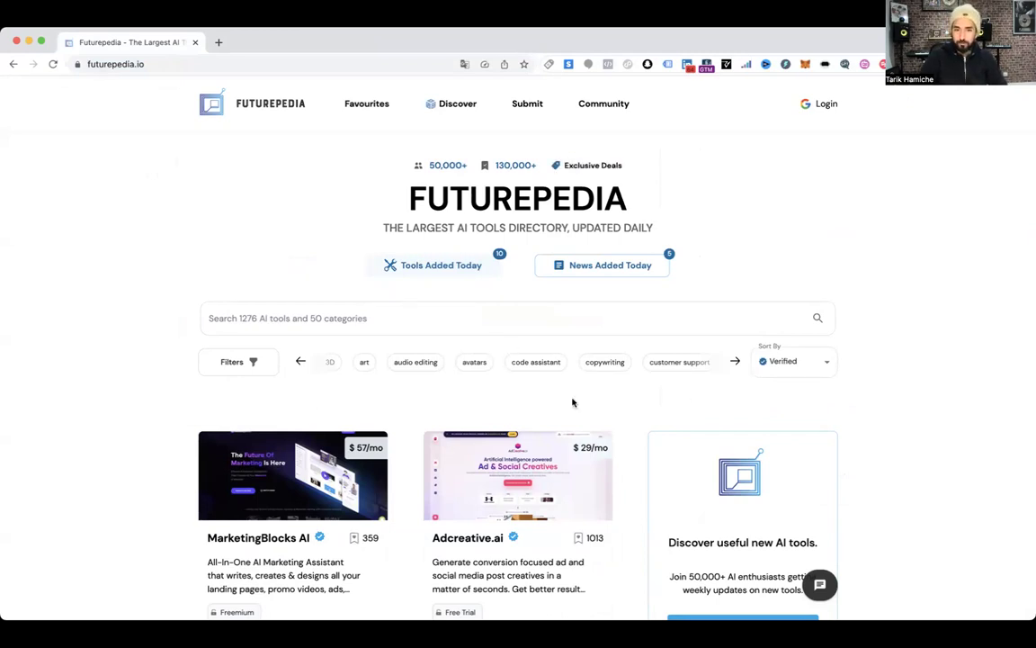
# Open Futurepedia's copywriting category and browse its 70+ tools like MarketingBlocks AI, Jasper and Rytr
pyautogui.click(606, 362)
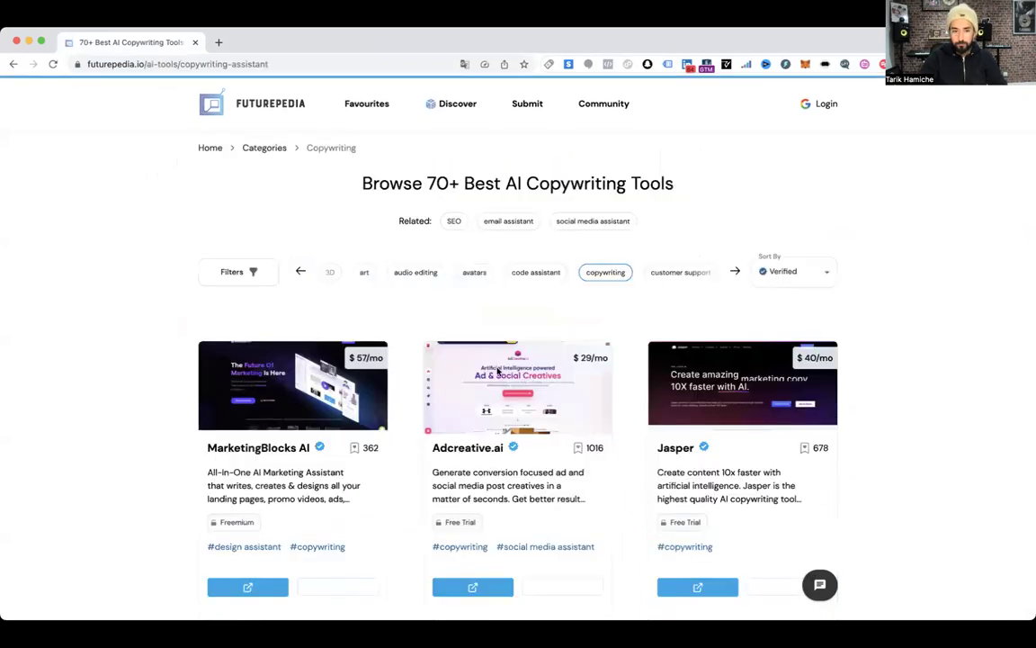
pyautogui.scroll(-1, 357, 385)
pyautogui.scroll(-2, 357, 385)
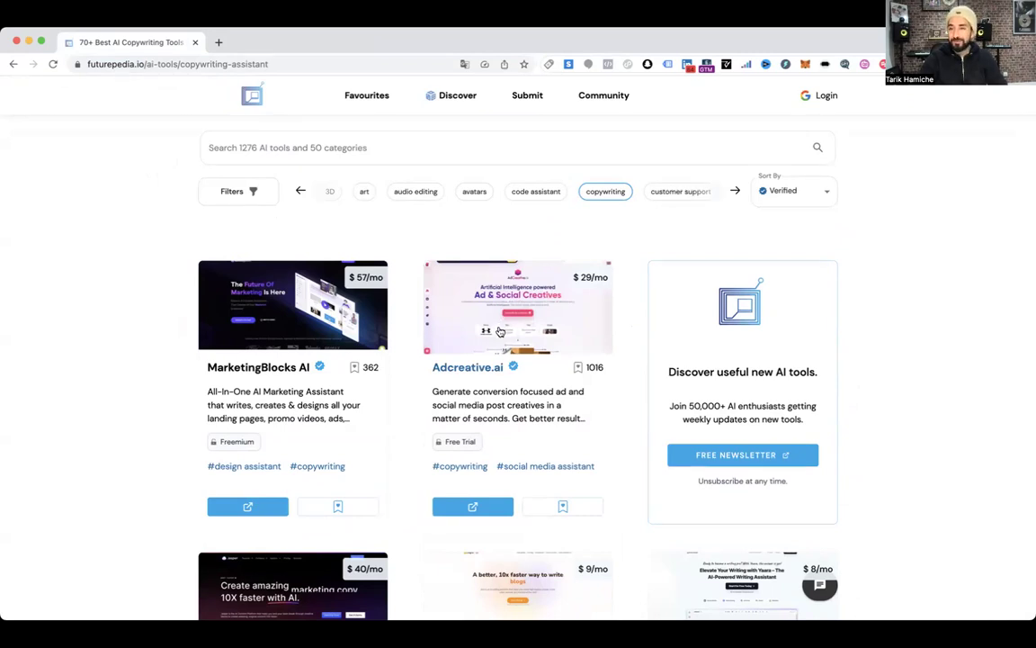
pyautogui.scroll(2, 501, 331)
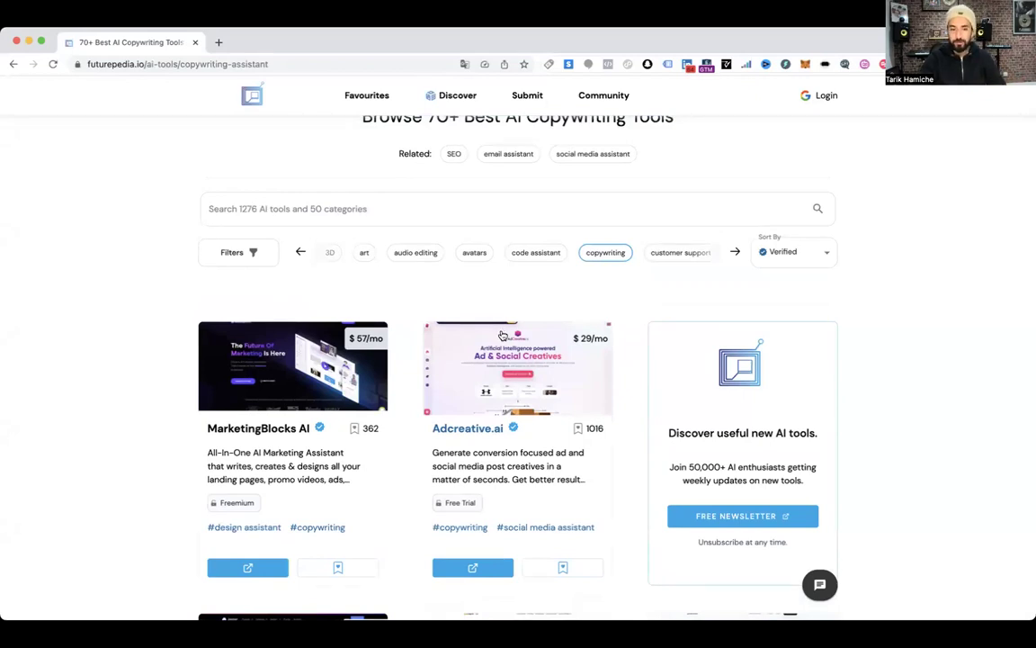
pyautogui.scroll(-2, 504, 332)
pyautogui.scroll(-3, 422, 342)
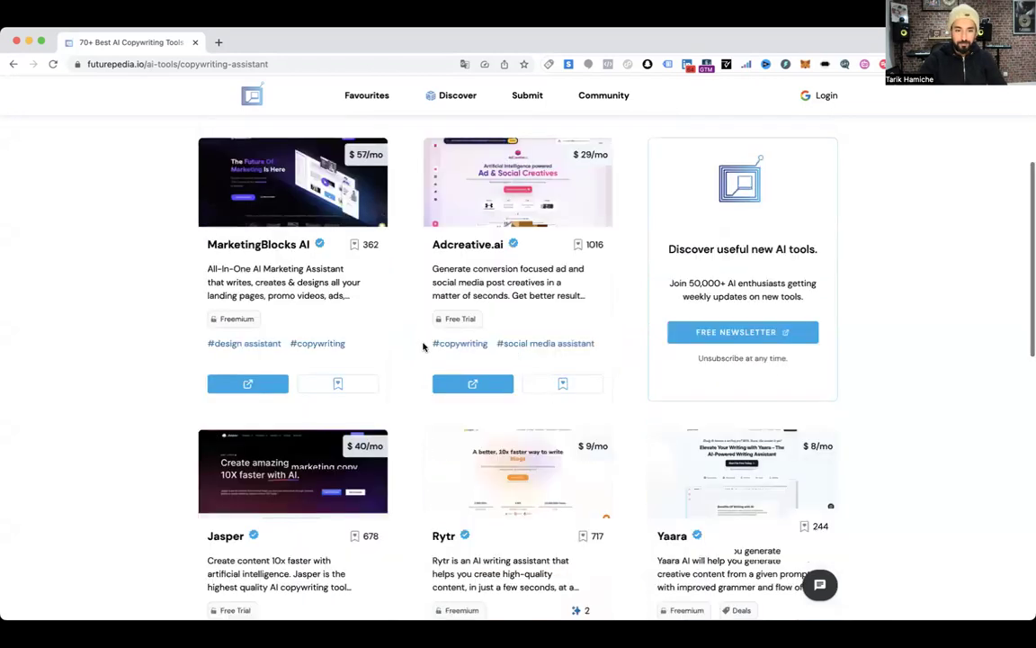
pyautogui.scroll(-4, 336, 338)
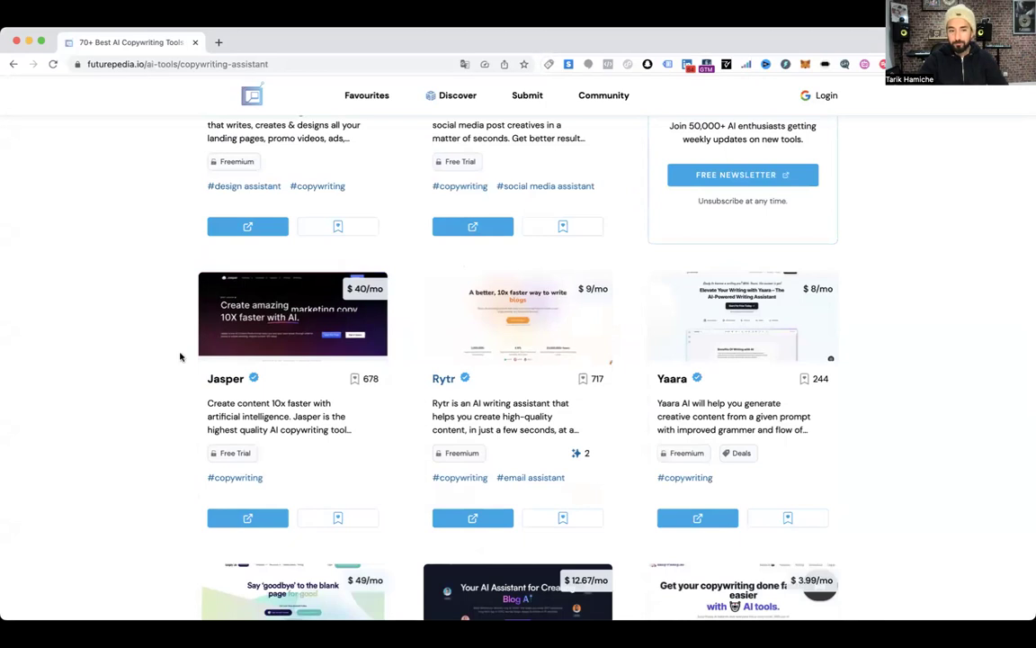
pyautogui.scroll(2, 333, 349)
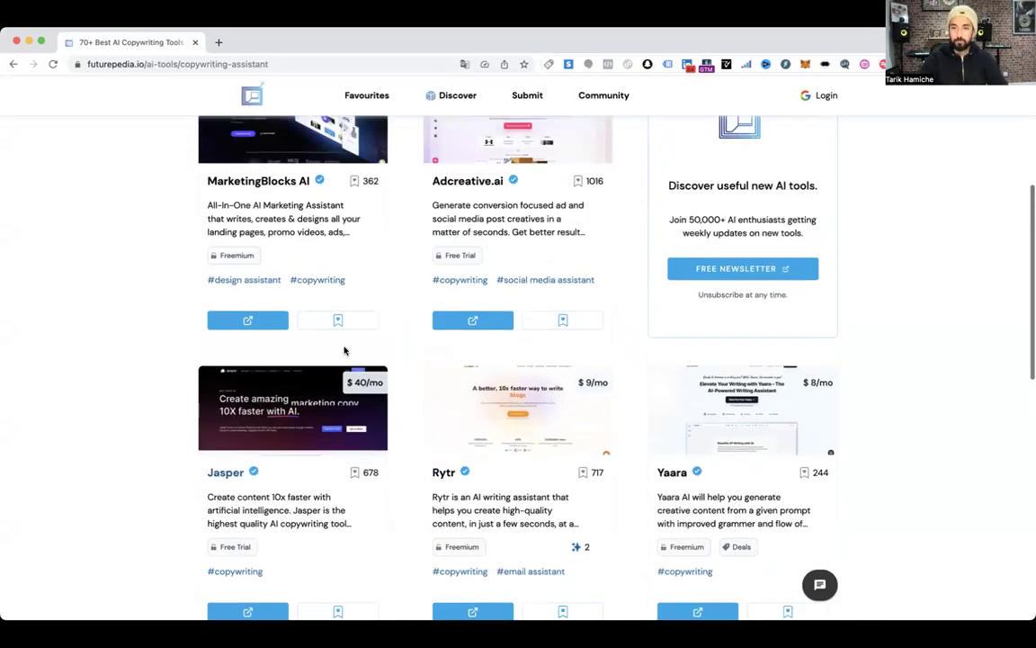
pyautogui.scroll(3, 349, 347)
pyautogui.scroll(1, 522, 290)
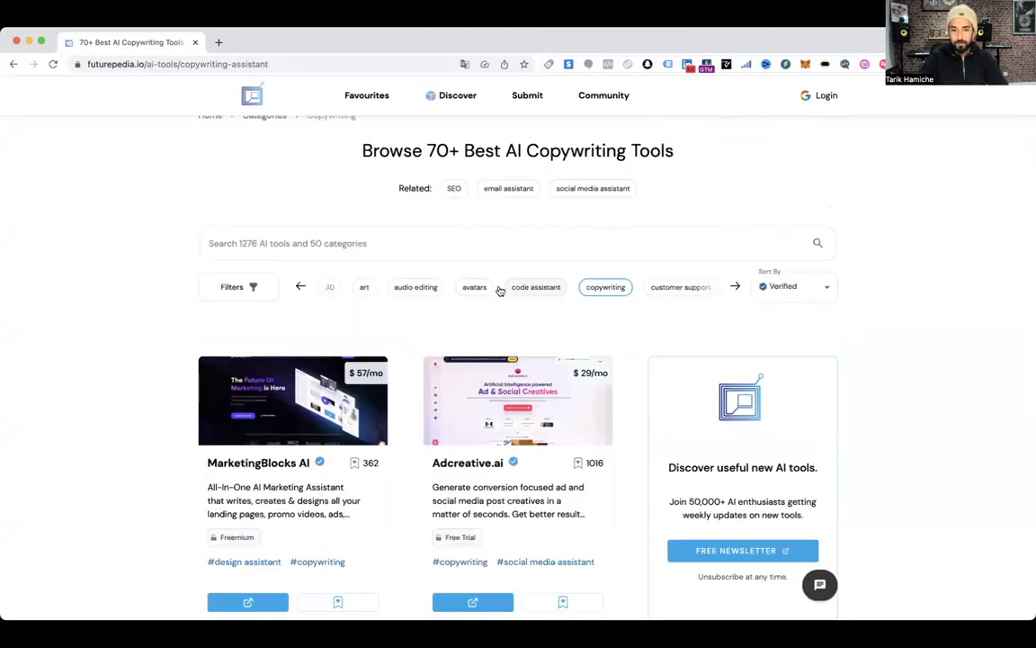
# Switch to the summarizer category and browse its 39+ tools like Shownotes and One AI
pyautogui.click(300, 287)
pyautogui.click(475, 290)
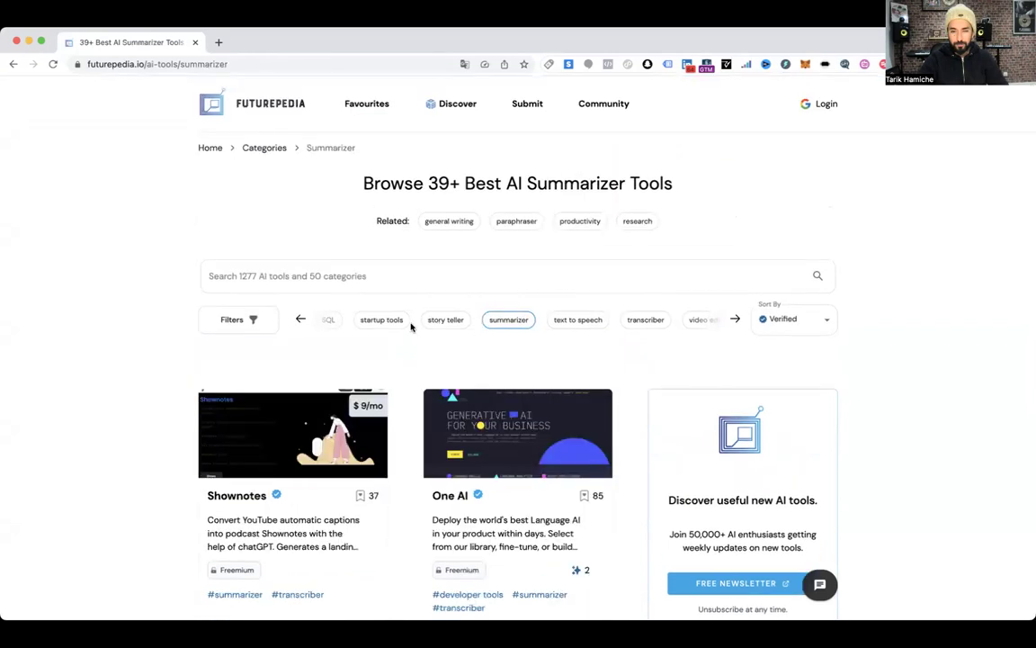
pyautogui.scroll(-5, 414, 327)
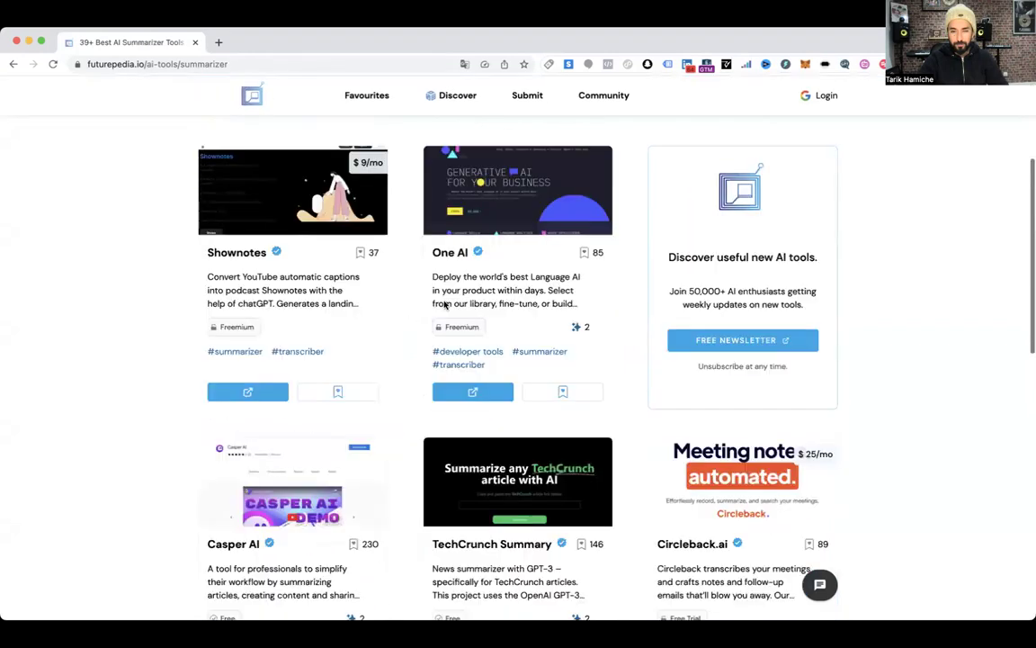
pyautogui.scroll(-2, 508, 277)
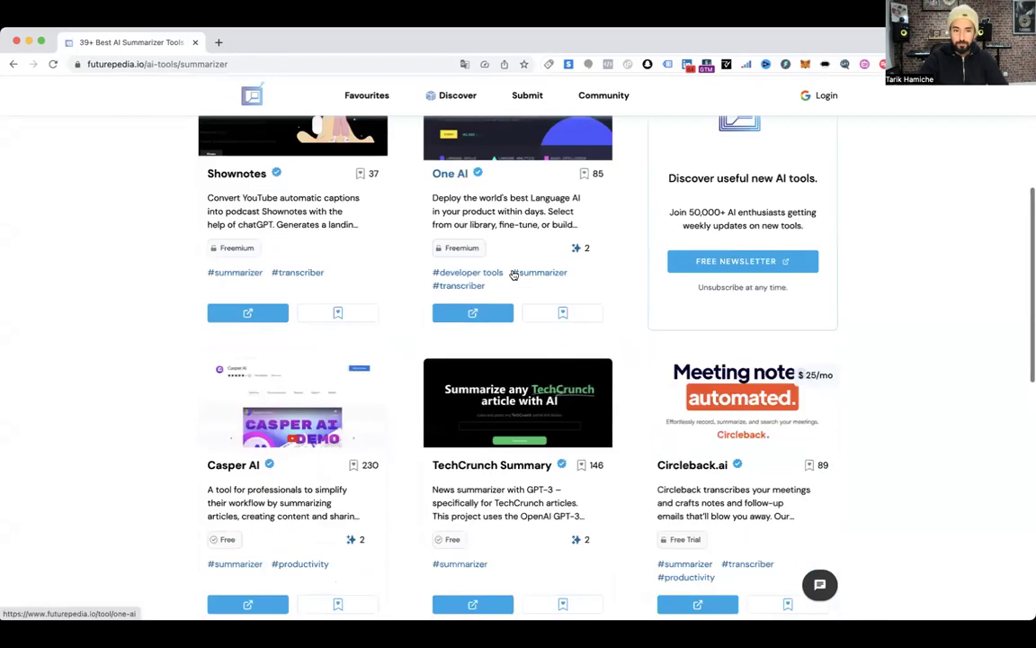
pyautogui.scroll(-3, 513, 275)
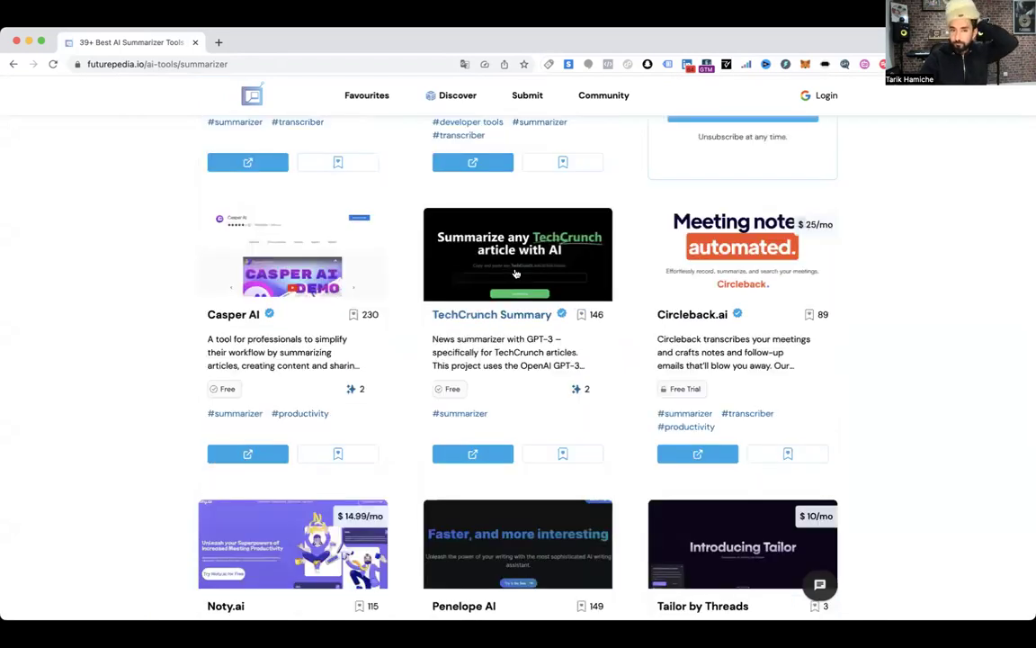
pyautogui.scroll(4, 516, 273)
pyautogui.scroll(1, 516, 273)
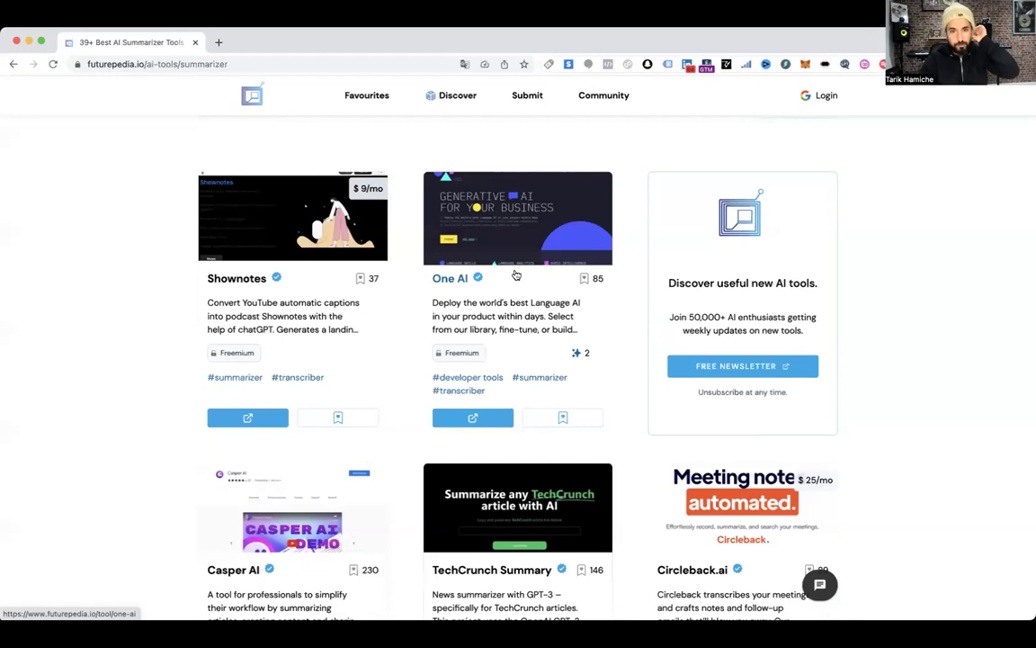
pyautogui.scroll(4, 517, 273)
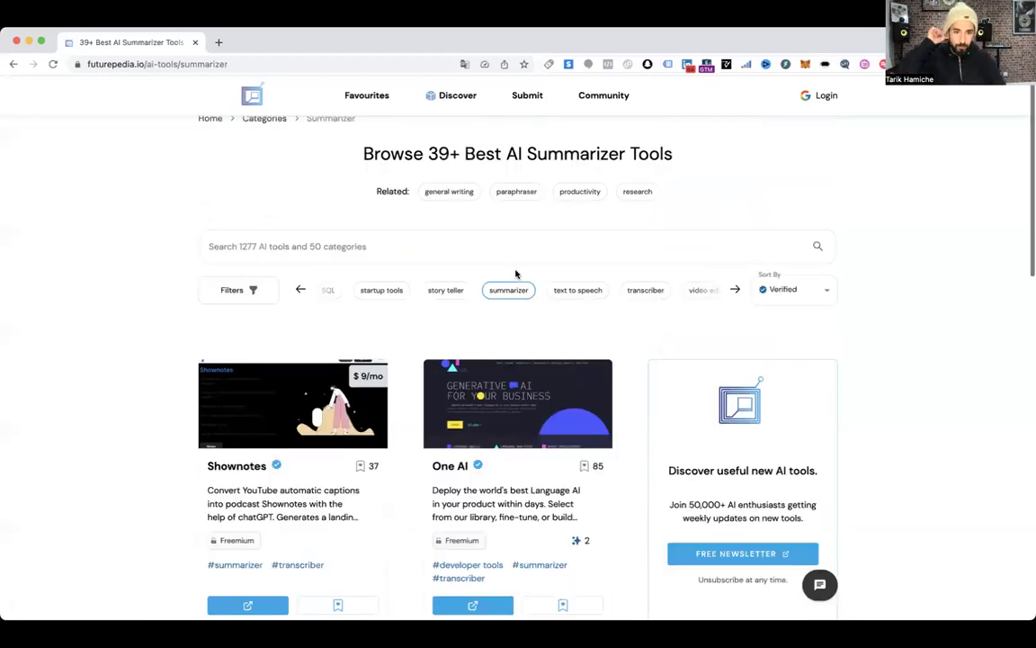
pyautogui.scroll(1, 526, 332)
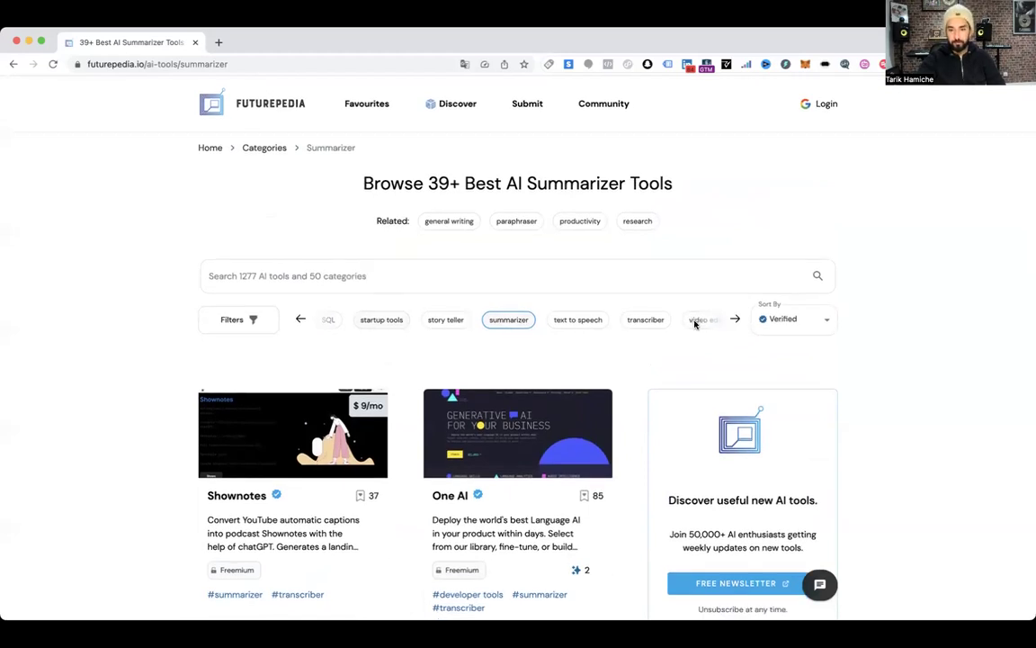
# Open the video editing category and browse its 29+ tools like Munch, CAPTURELAB and Runwayml
pyautogui.click(734, 322)
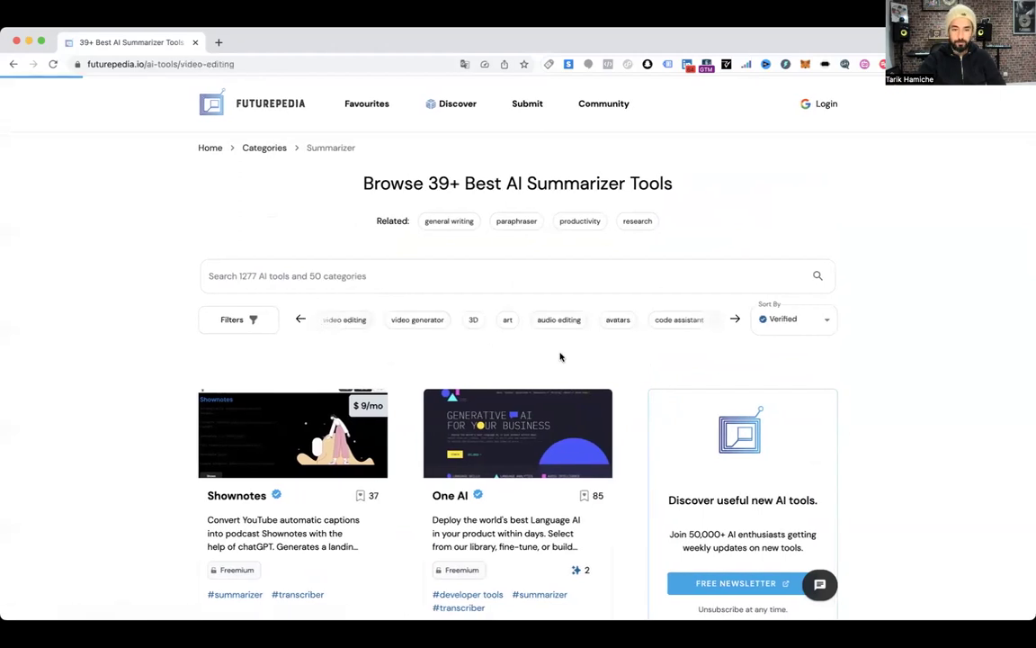
pyautogui.scroll(-1, 557, 359)
pyautogui.scroll(-2, 557, 359)
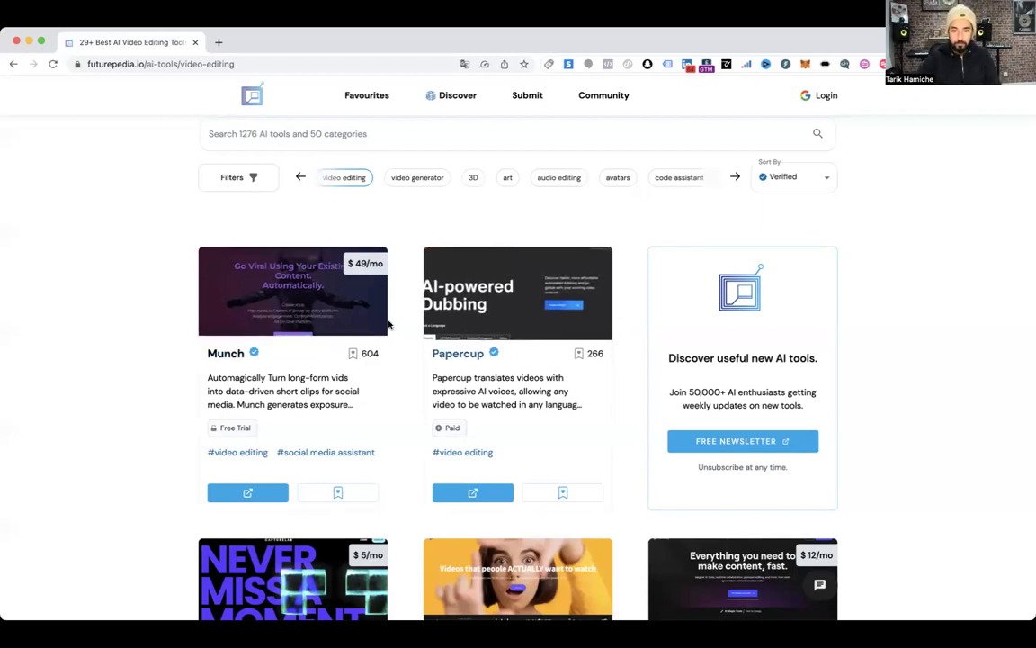
pyautogui.scroll(-3, 493, 346)
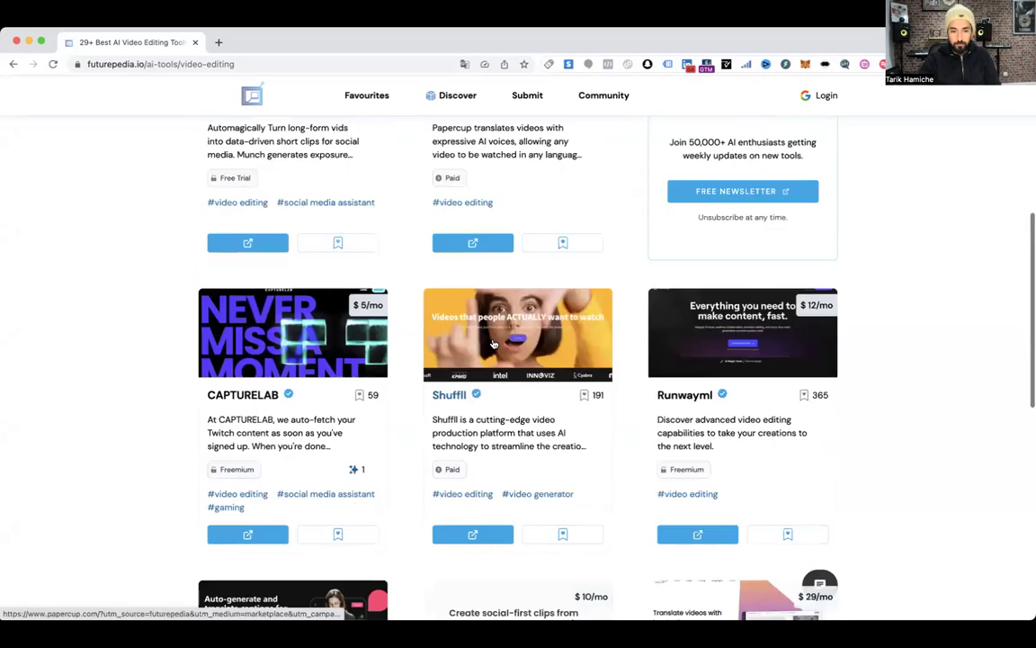
pyautogui.scroll(-2, 493, 345)
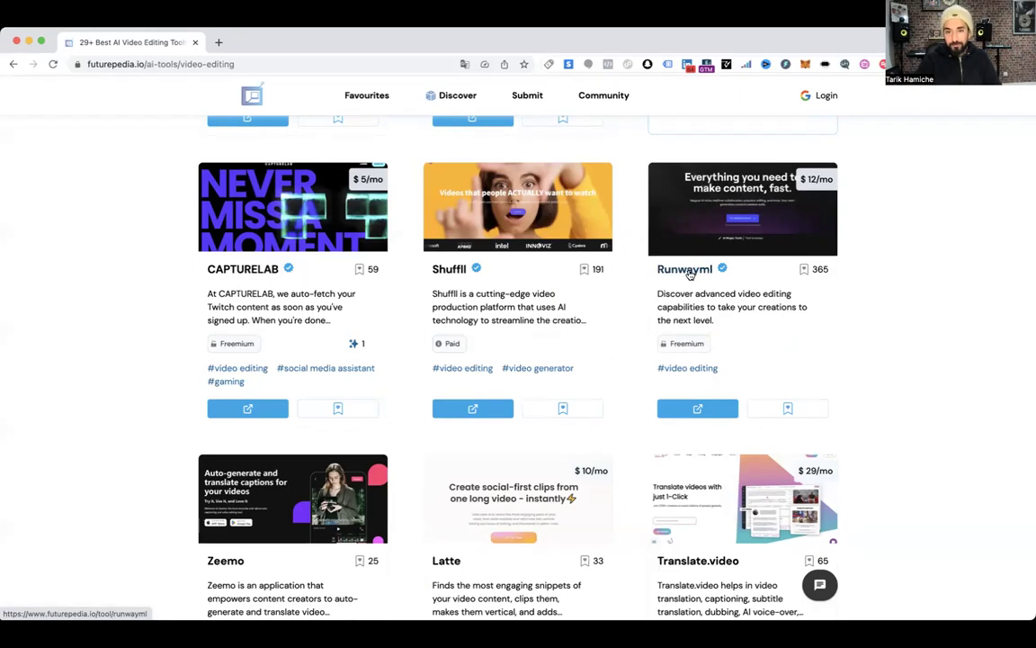
pyautogui.scroll(1, 690, 275)
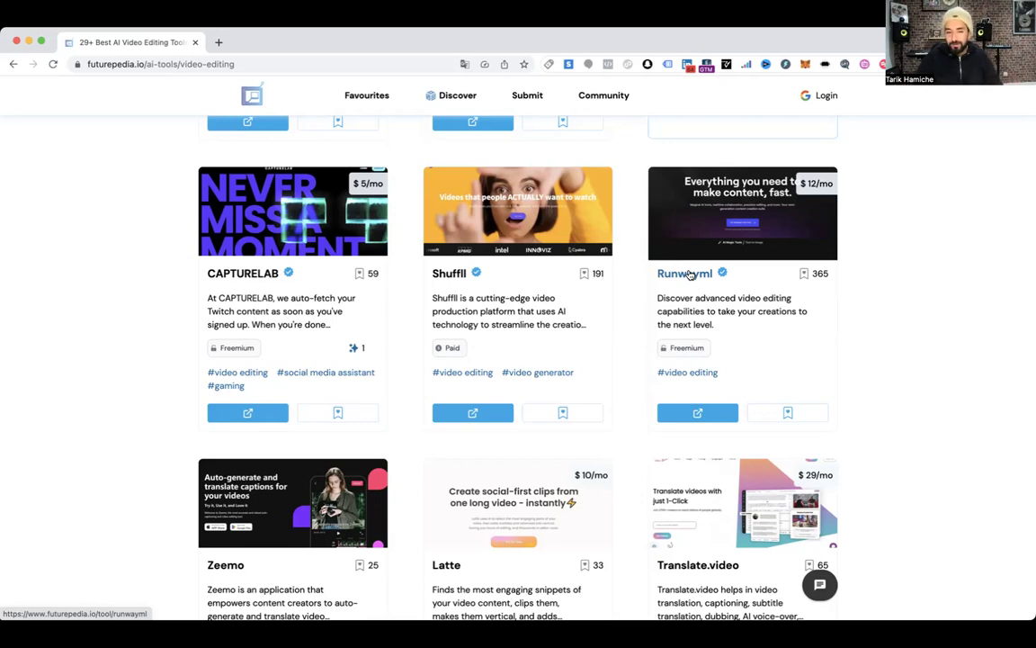
pyautogui.scroll(-3, 539, 297)
pyautogui.scroll(10, 562, 312)
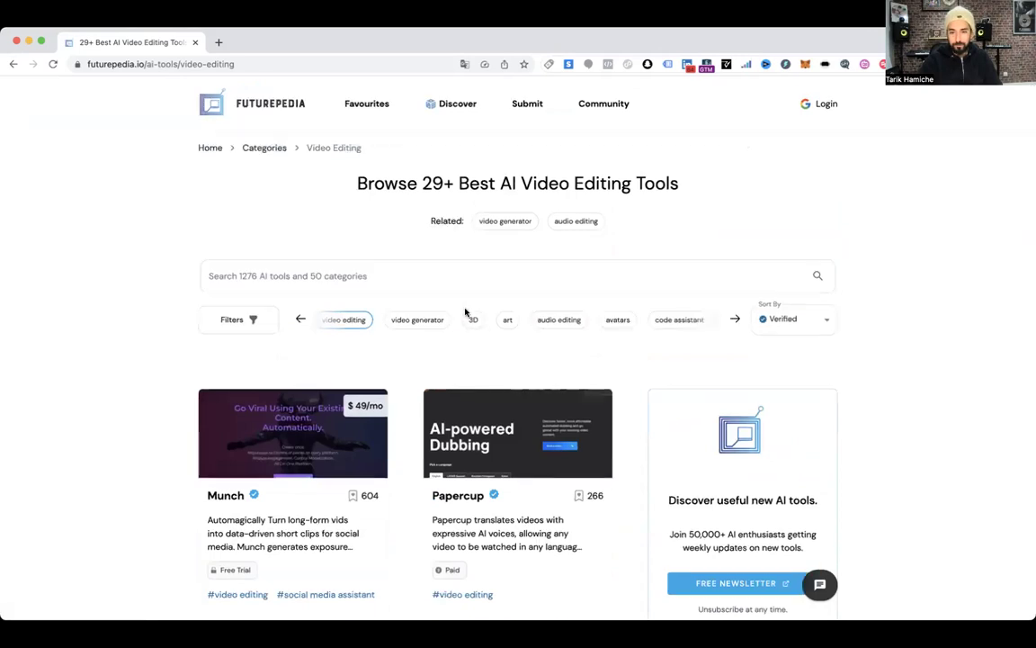
pyautogui.click(682, 322)
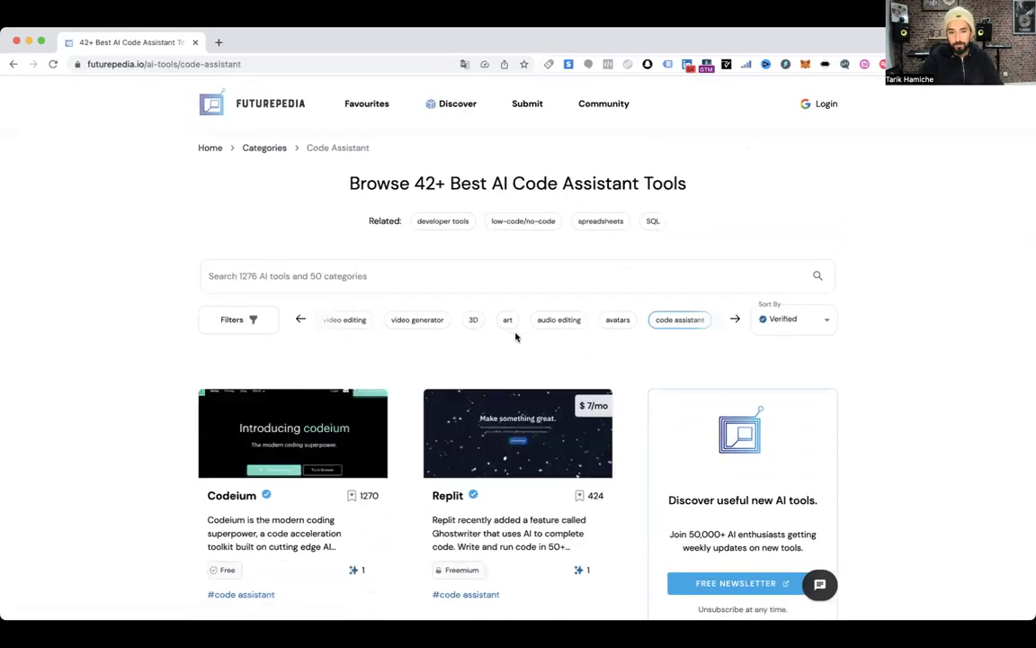
pyautogui.click(473, 321)
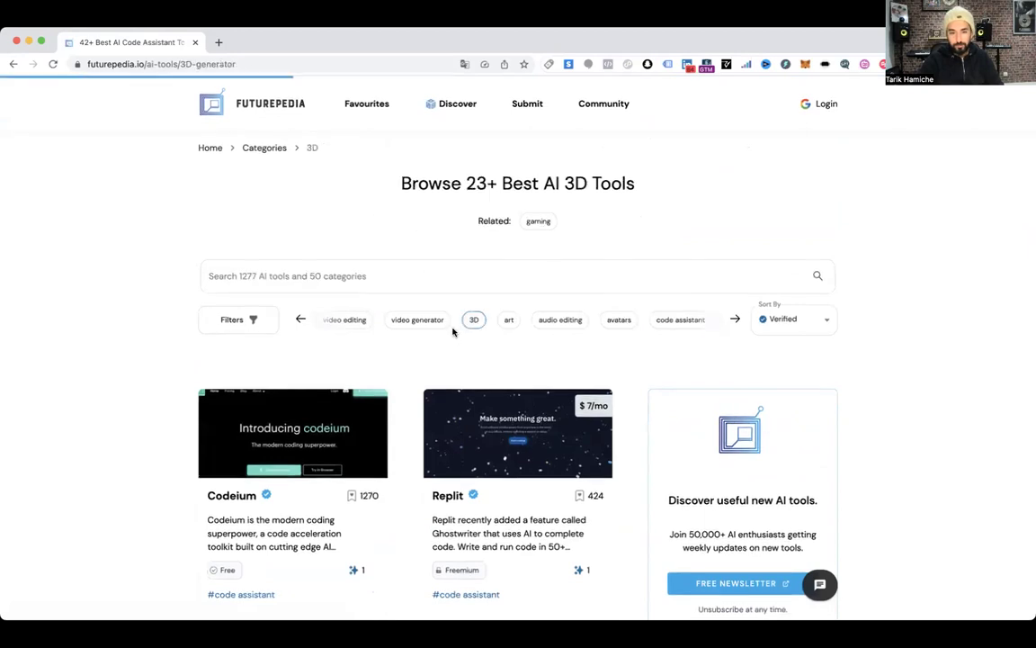
pyautogui.click(547, 321)
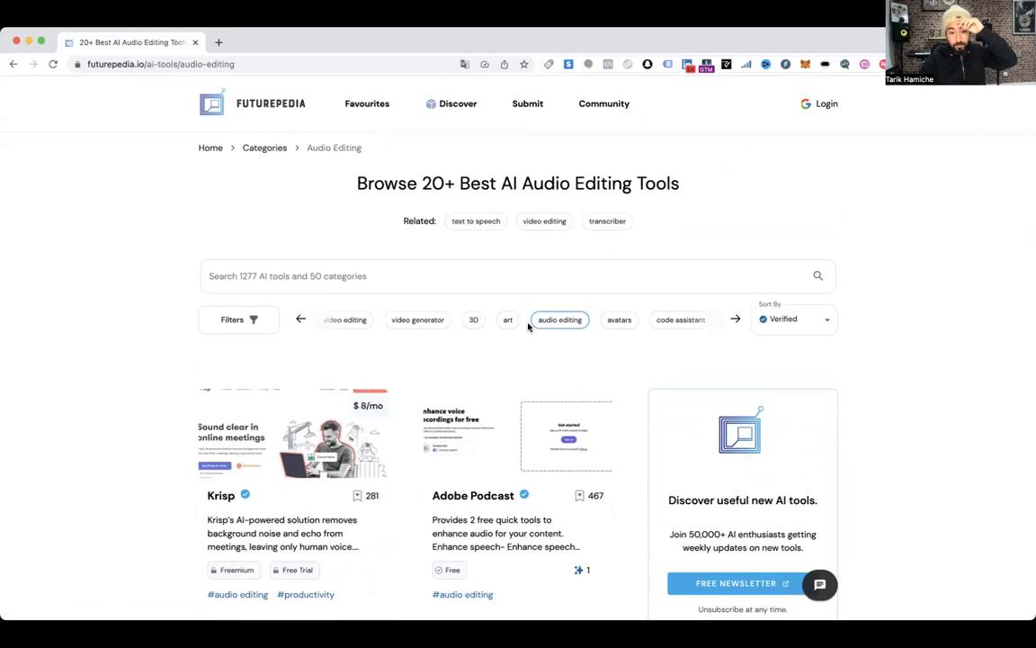
pyautogui.scroll(-5, 548, 340)
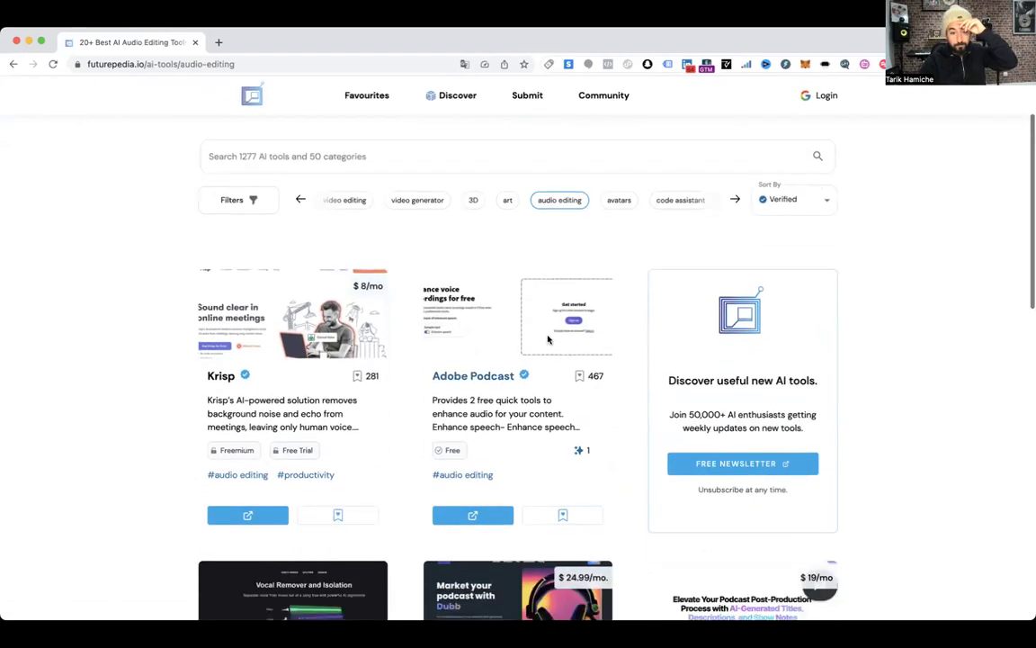
pyautogui.scroll(-4, 550, 339)
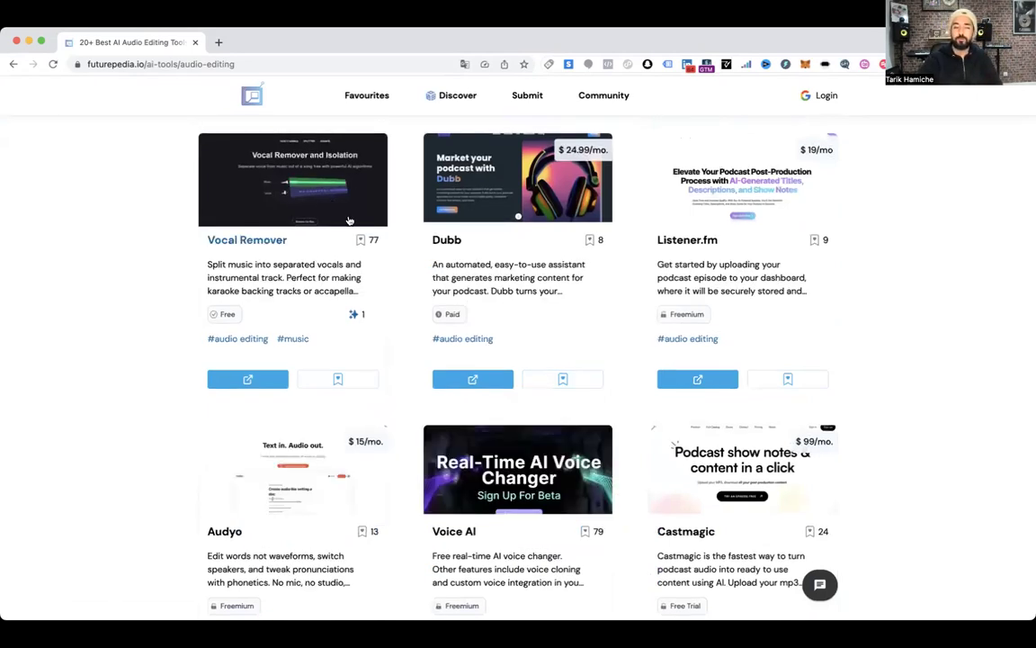
pyautogui.scroll(1, 413, 271)
pyautogui.scroll(2, 415, 270)
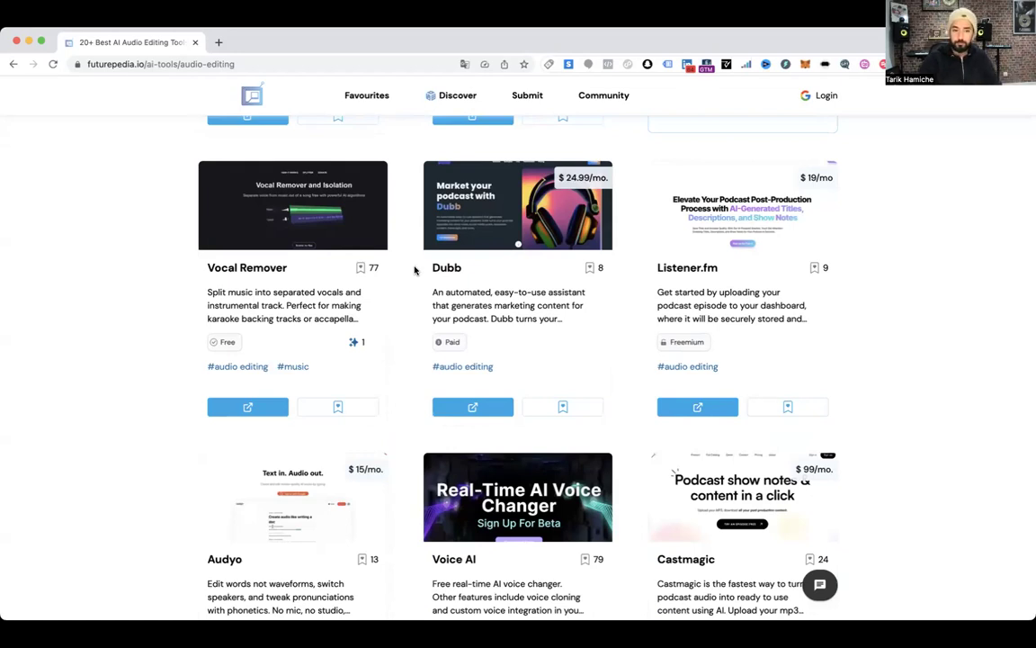
pyautogui.scroll(5, 415, 270)
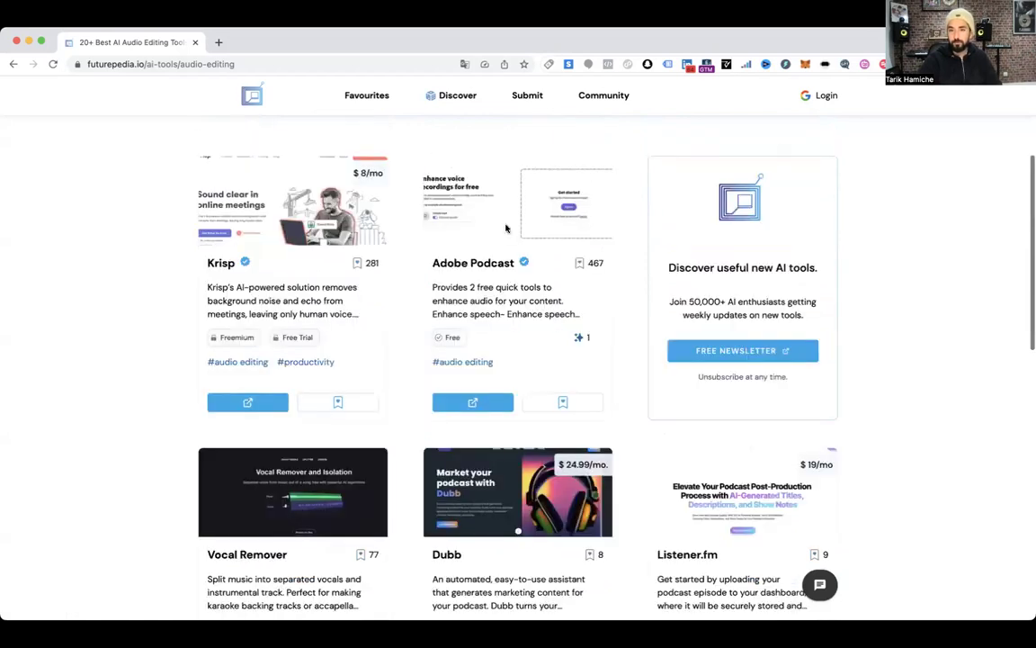
pyautogui.scroll(4, 506, 228)
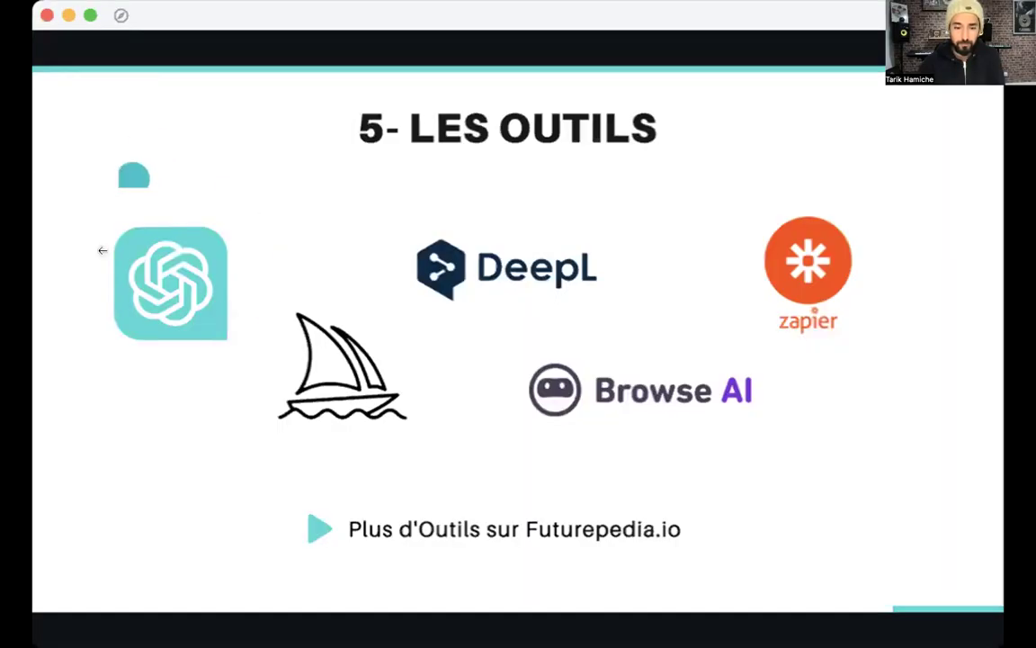
# Resume Zoom screen sharing with the ChatGPT browser window showing the AIPRM prompt library
pyautogui.moveTo(51, 629)
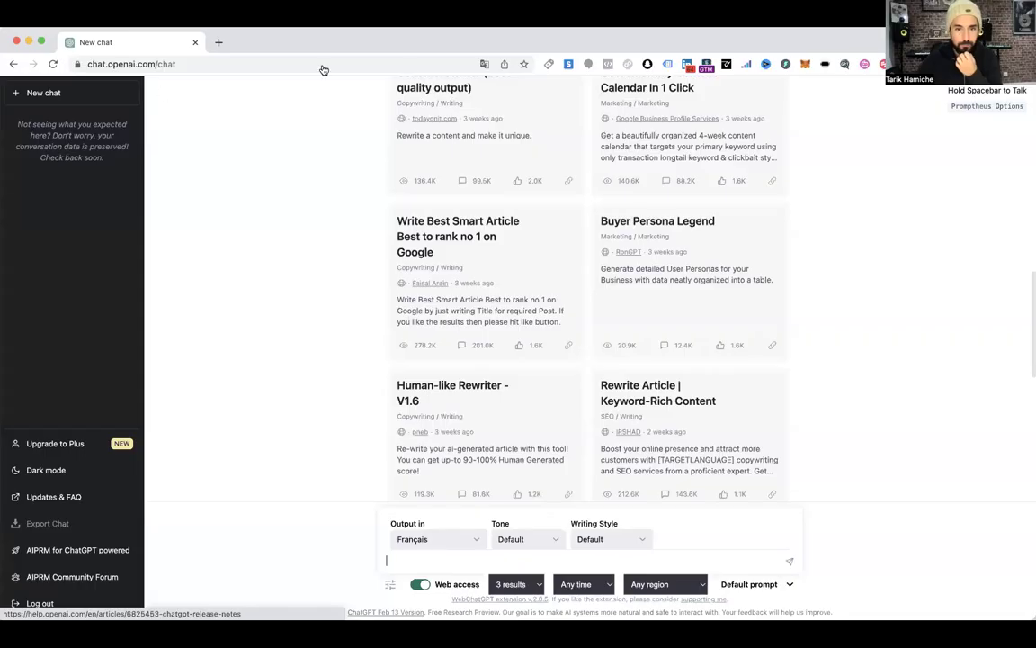
pyautogui.scroll(-5, 443, 73)
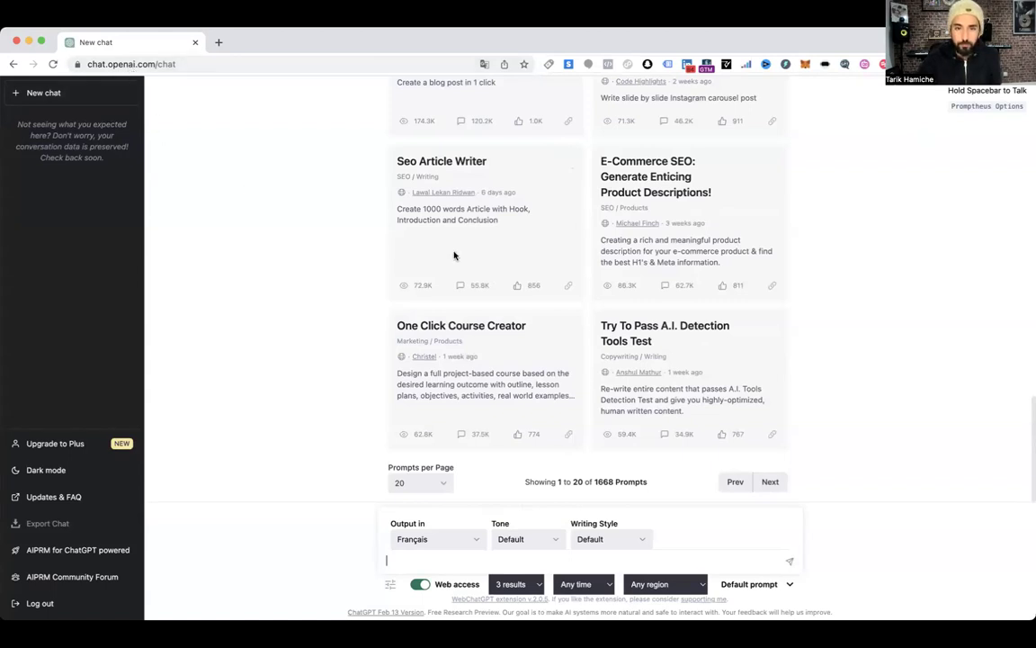
pyautogui.scroll(4, 453, 250)
pyautogui.scroll(4, 454, 252)
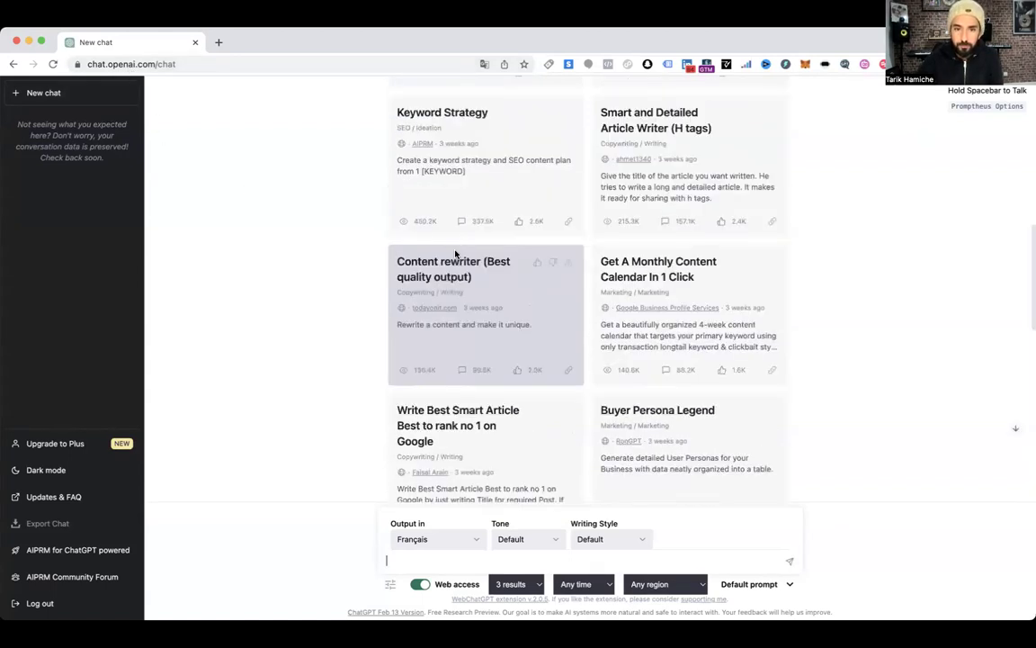
pyautogui.scroll(6, 455, 254)
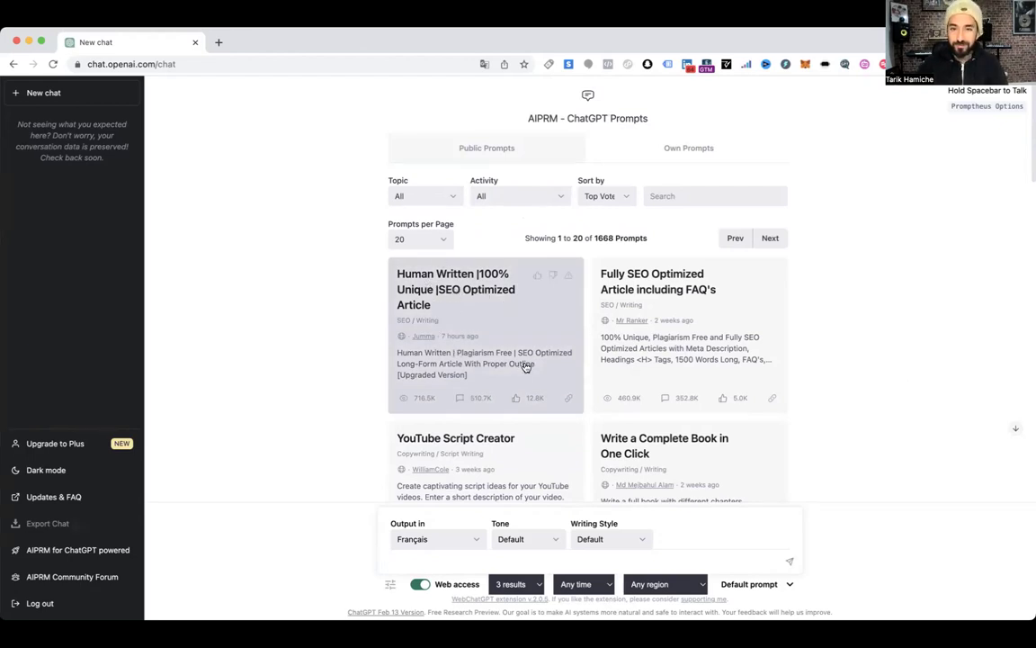
# Run the Human Written SEO Optimized Article prompt with the keyword 'Devenir membre de la SACEM'
pyautogui.click(468, 305)
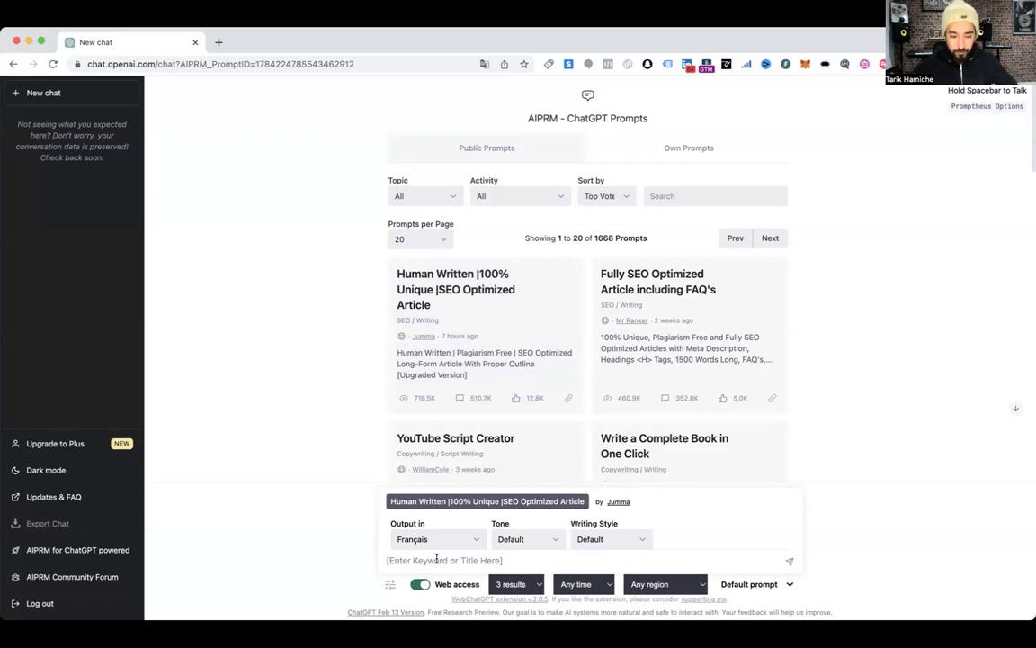
pyautogui.write('Devenir membre de la SACEM')
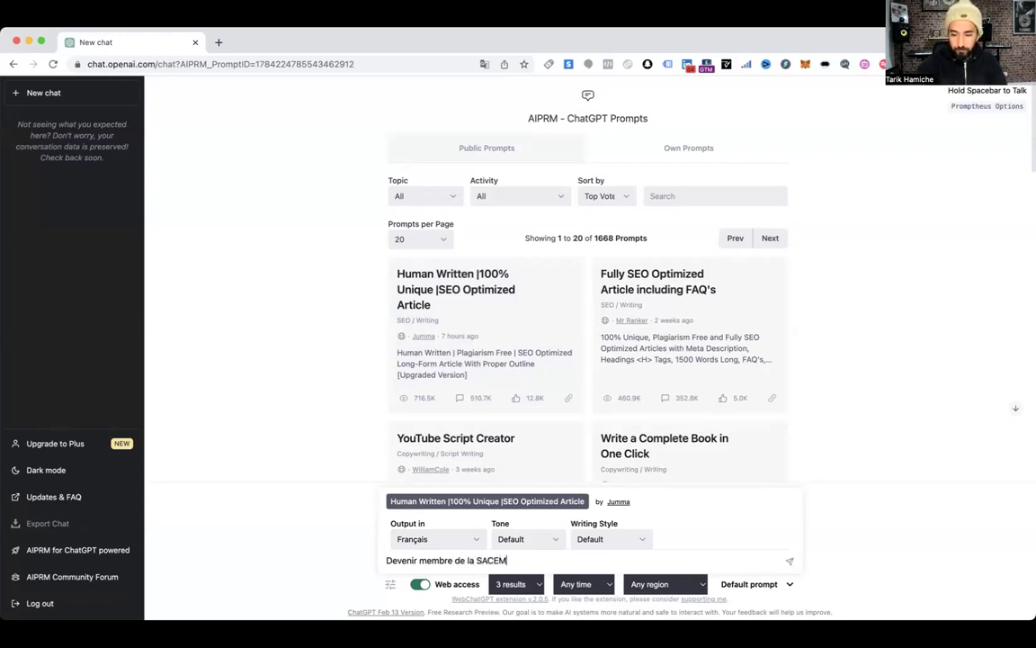
pyautogui.press('Return')
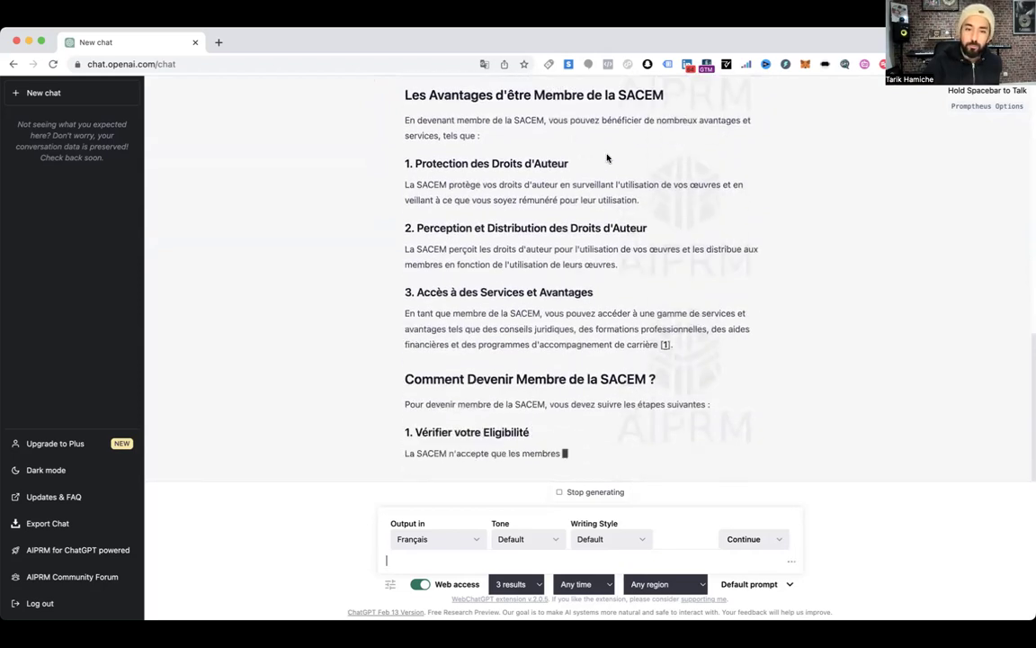
# Scroll through the generated French SACEM article and the follow-up continue-writing reply
pyautogui.scroll(3, 608, 158)
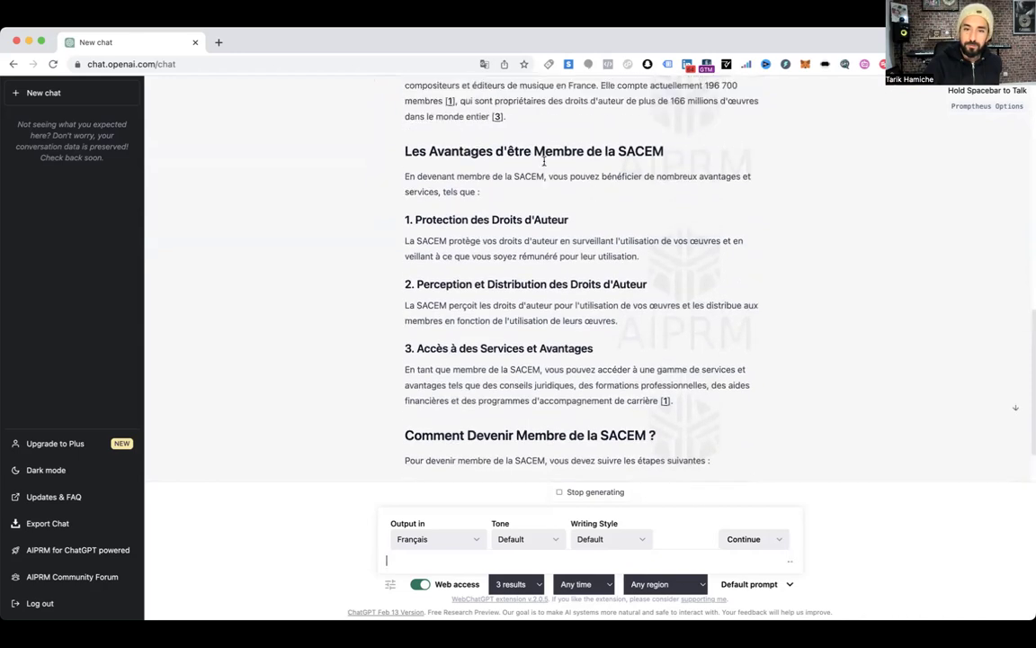
pyautogui.scroll(1, 544, 160)
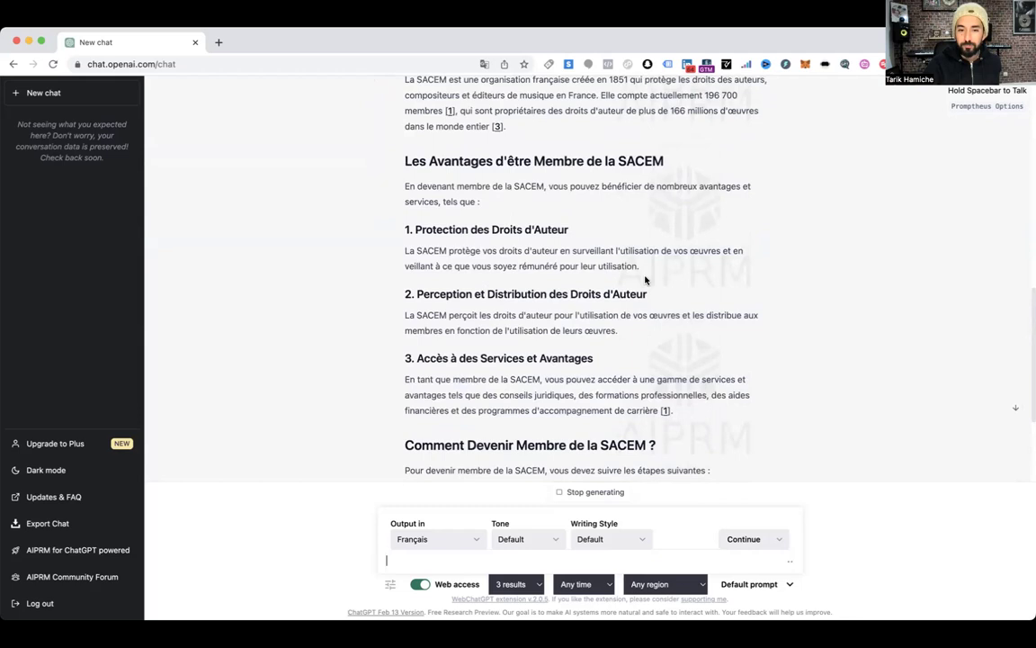
pyautogui.scroll(-5, 576, 331)
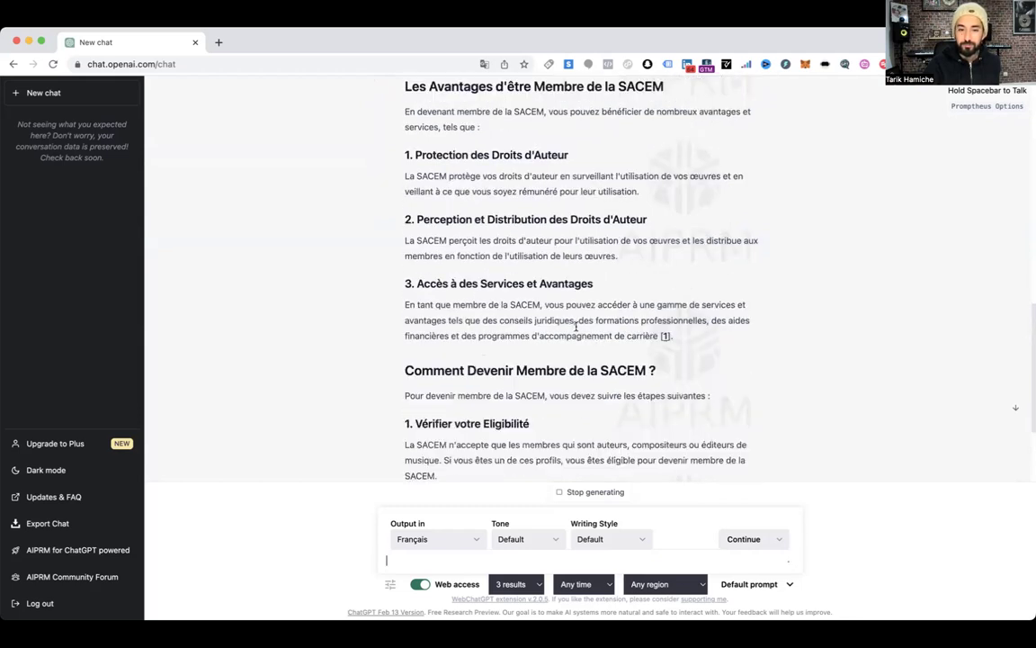
pyautogui.scroll(-1, 585, 252)
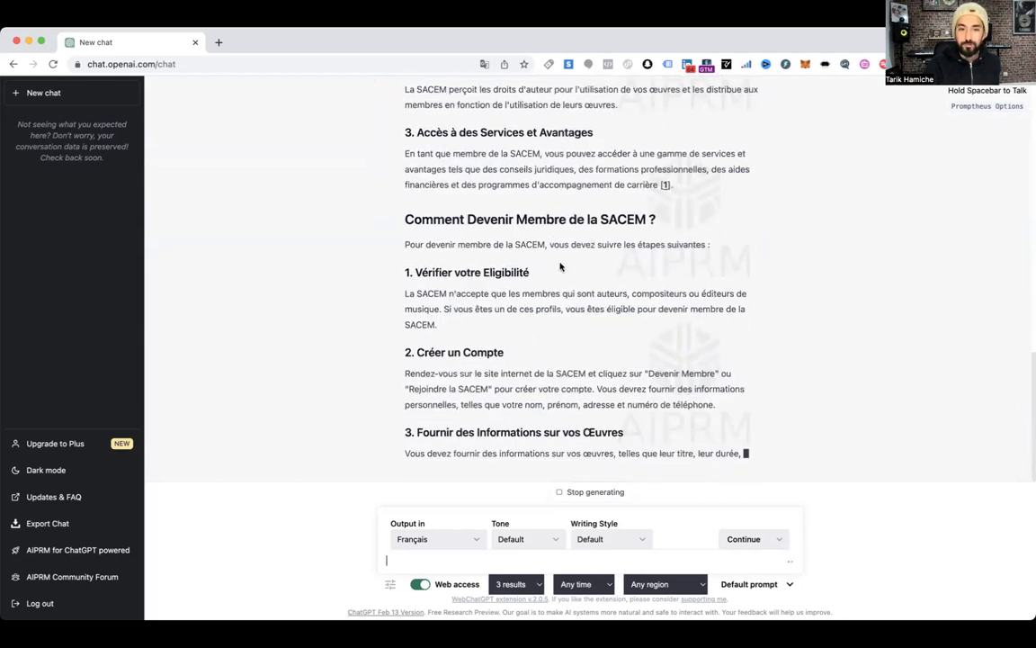
pyautogui.scroll(-1, 558, 270)
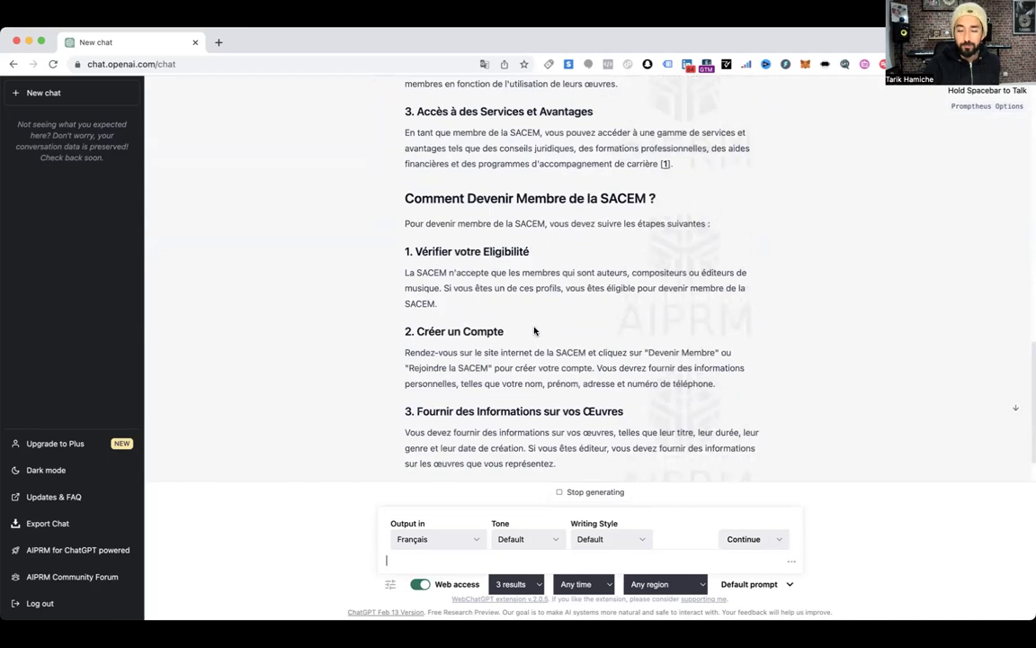
pyautogui.scroll(-5, 558, 378)
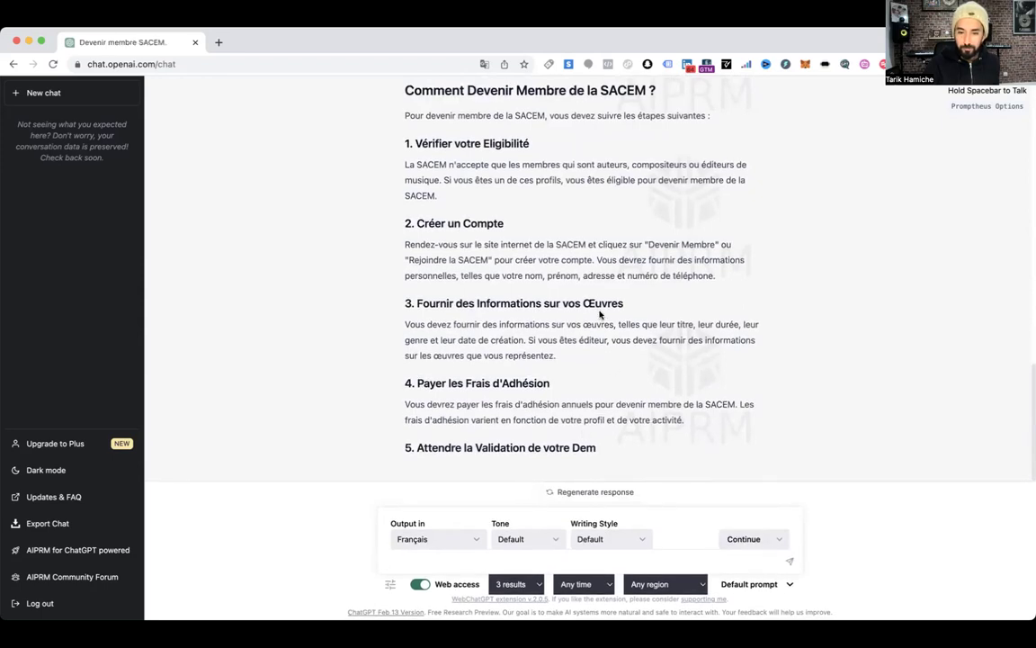
pyautogui.scroll(10, 648, 423)
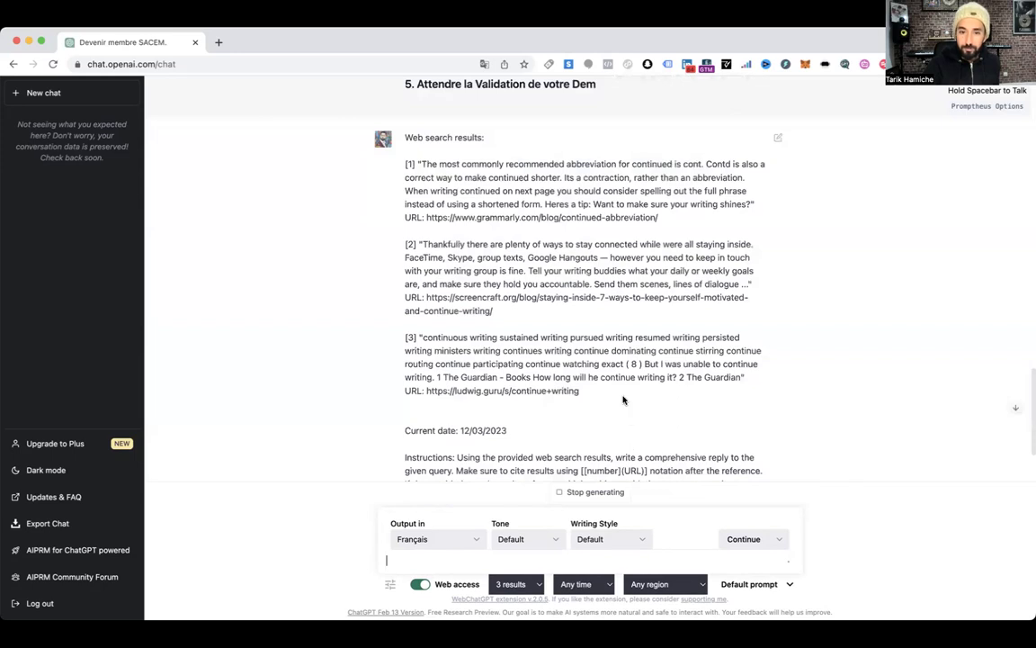
pyautogui.scroll(10, 623, 396)
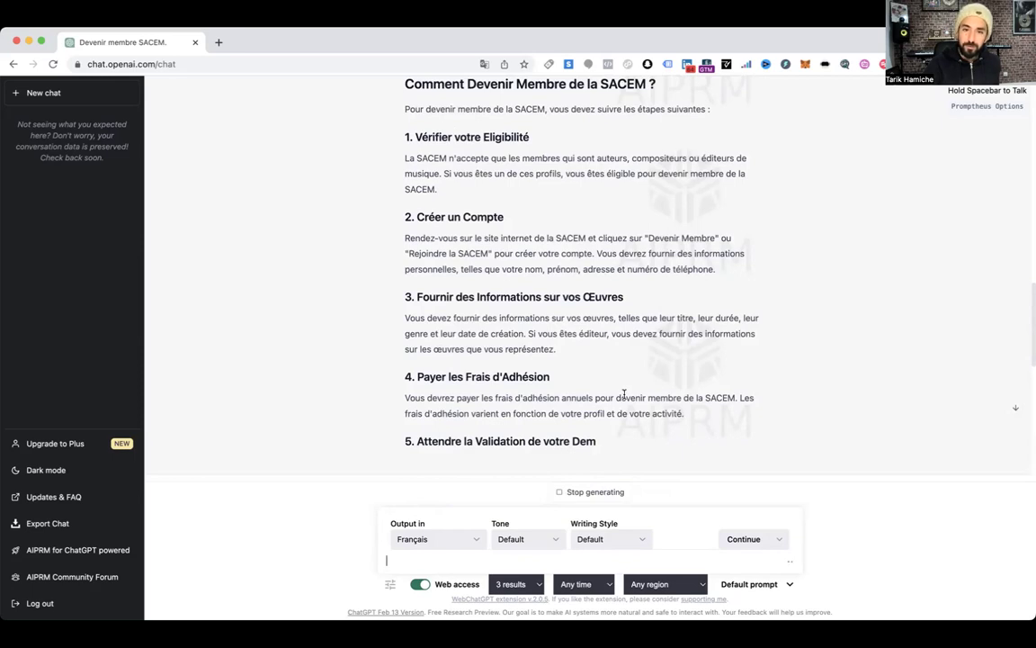
pyautogui.scroll(-5, 626, 396)
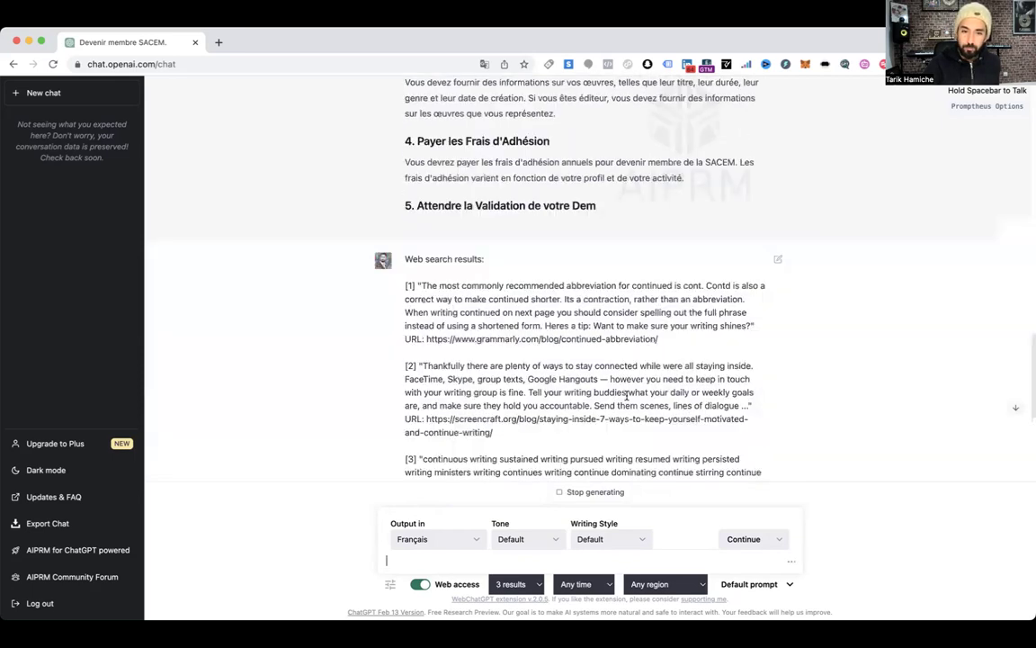
pyautogui.scroll(-7, 627, 396)
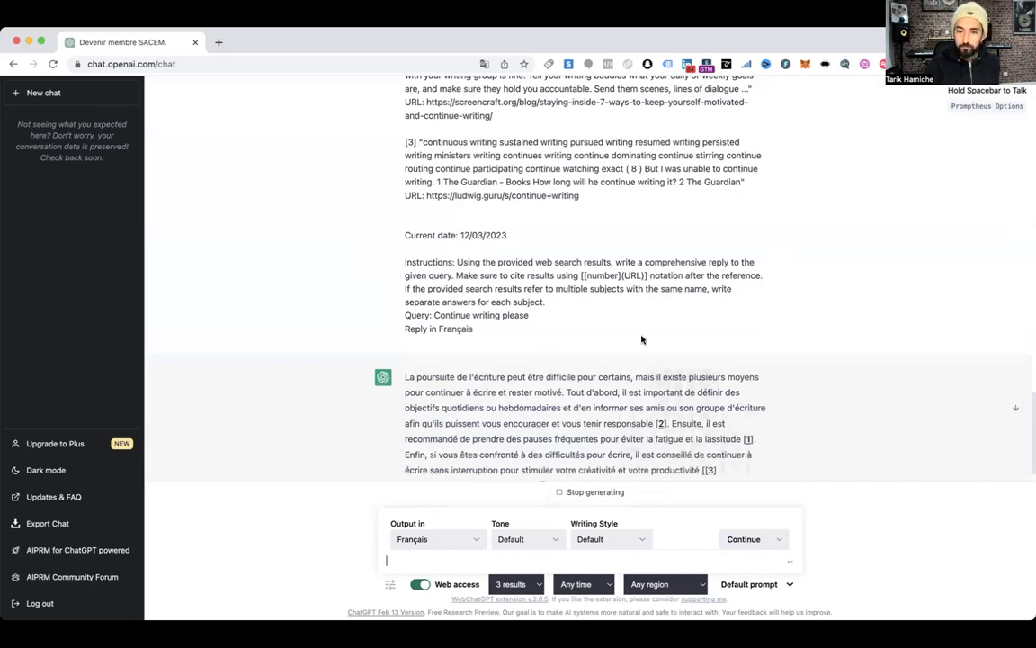
pyautogui.scroll(10, 538, 282)
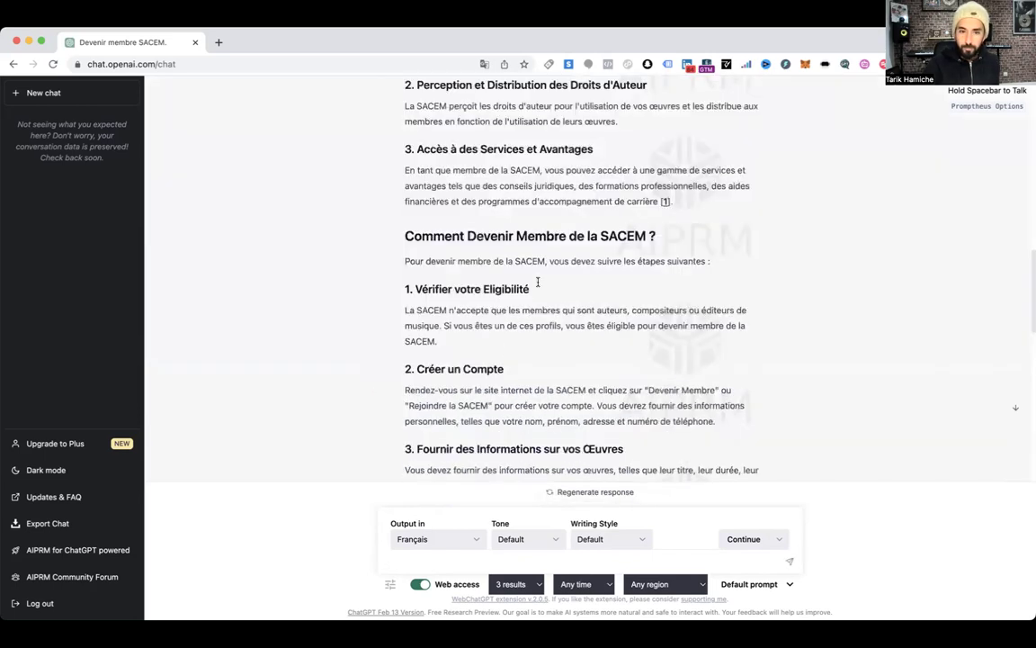
pyautogui.scroll(10, 531, 158)
pyautogui.scroll(5, 529, 158)
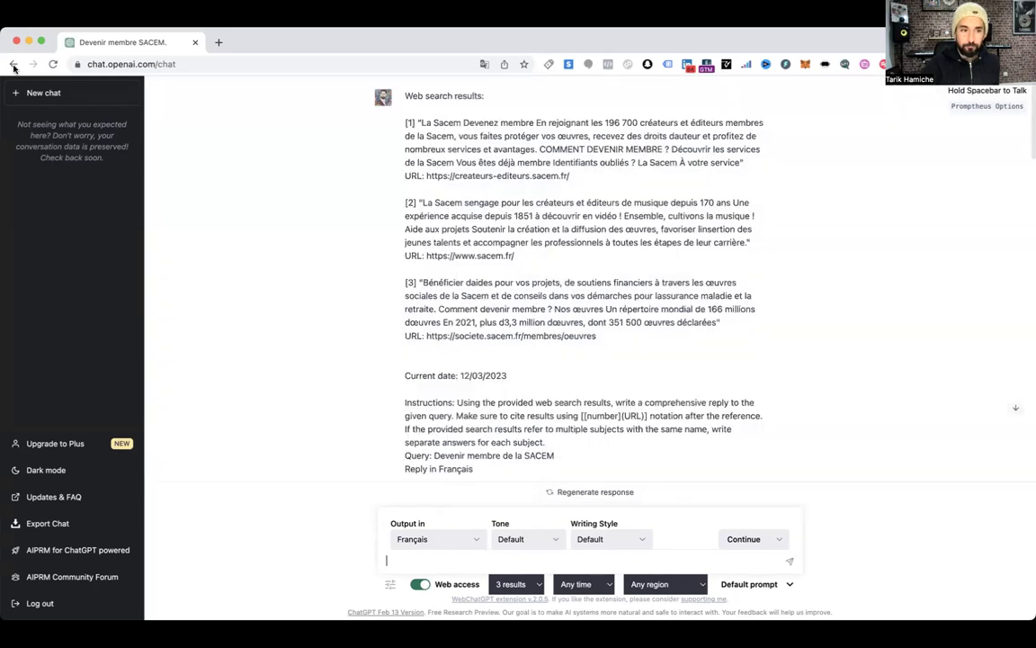
# Go back and reload the chat page to return to a fresh AIPRM prompt library
pyautogui.click(16, 66)
pyautogui.click(53, 64)
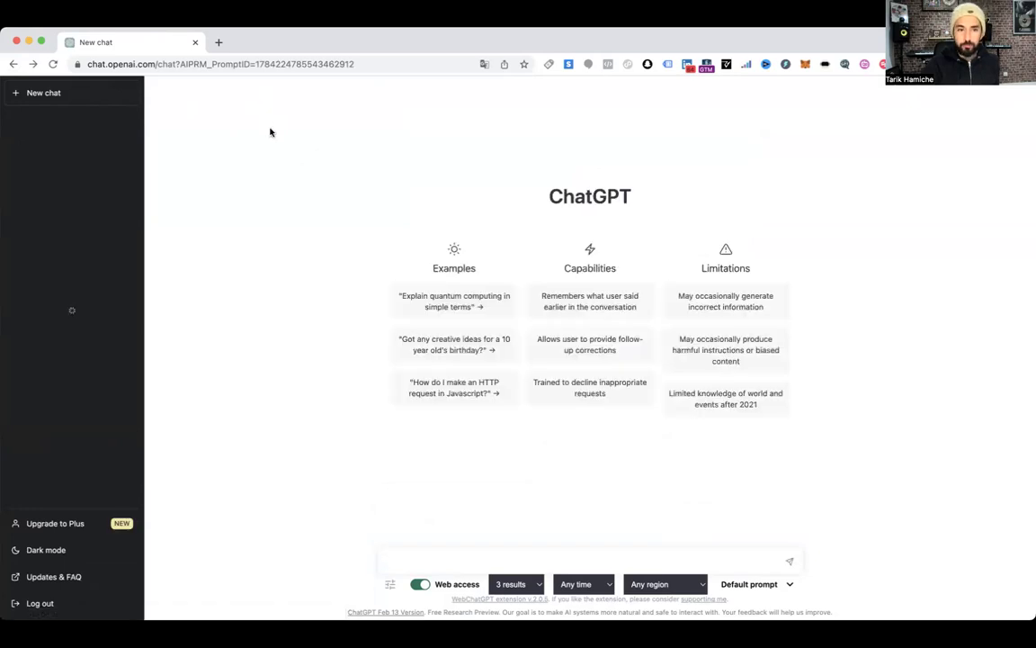
pyautogui.scroll(-5, 328, 212)
pyautogui.scroll(-4, 360, 225)
pyautogui.scroll(5, 370, 236)
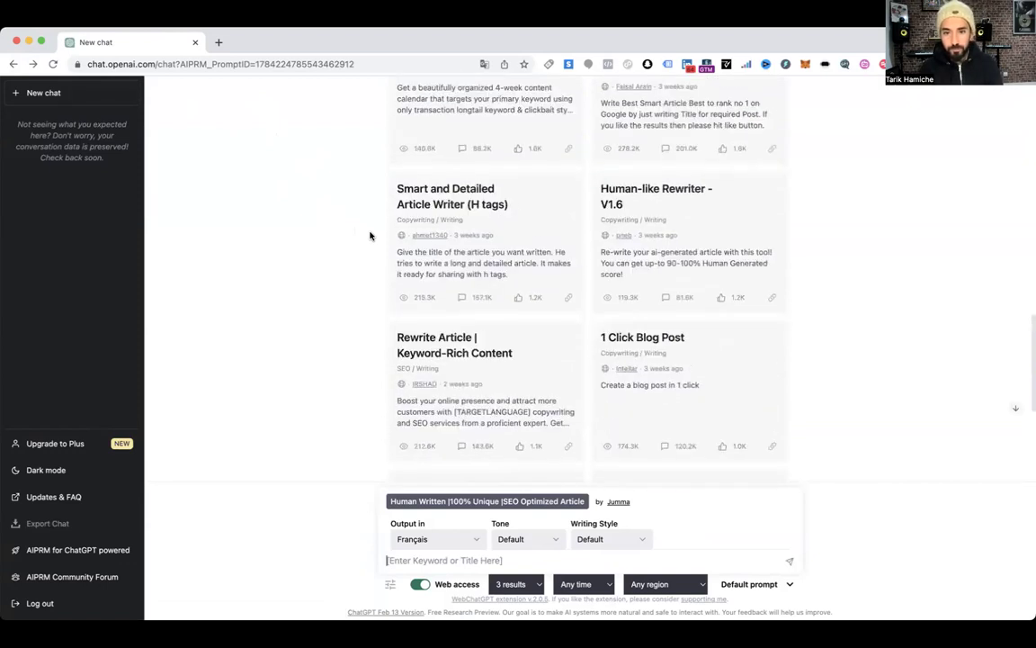
pyautogui.scroll(5, 370, 236)
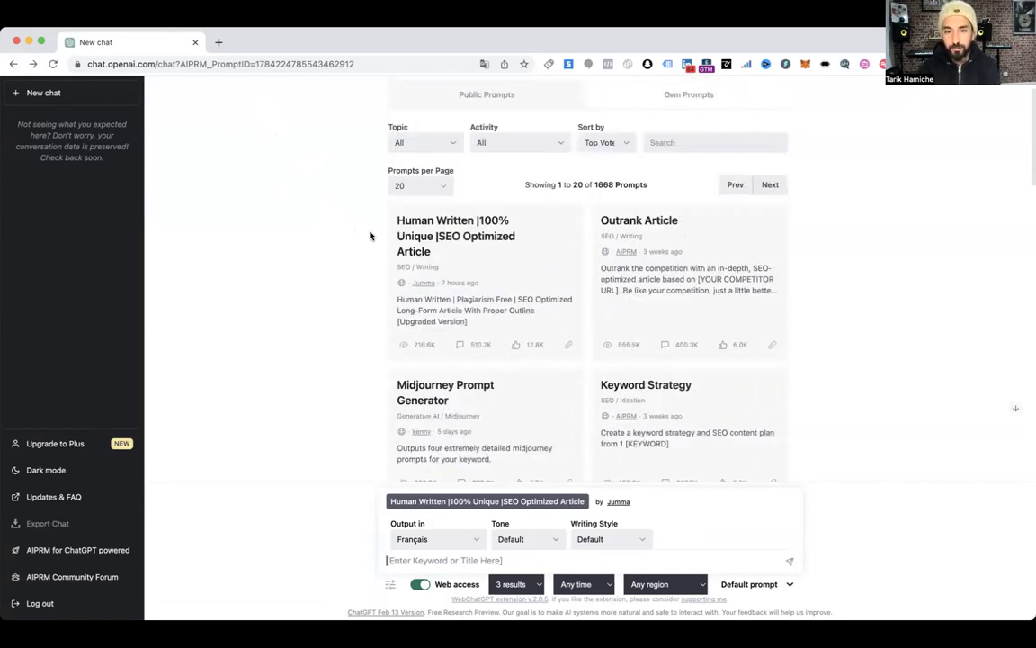
pyautogui.scroll(2, 370, 236)
# Search the AIPRM library for 'script', briefly trying 'tik tok script', and review the 258 results
pyautogui.click(703, 196)
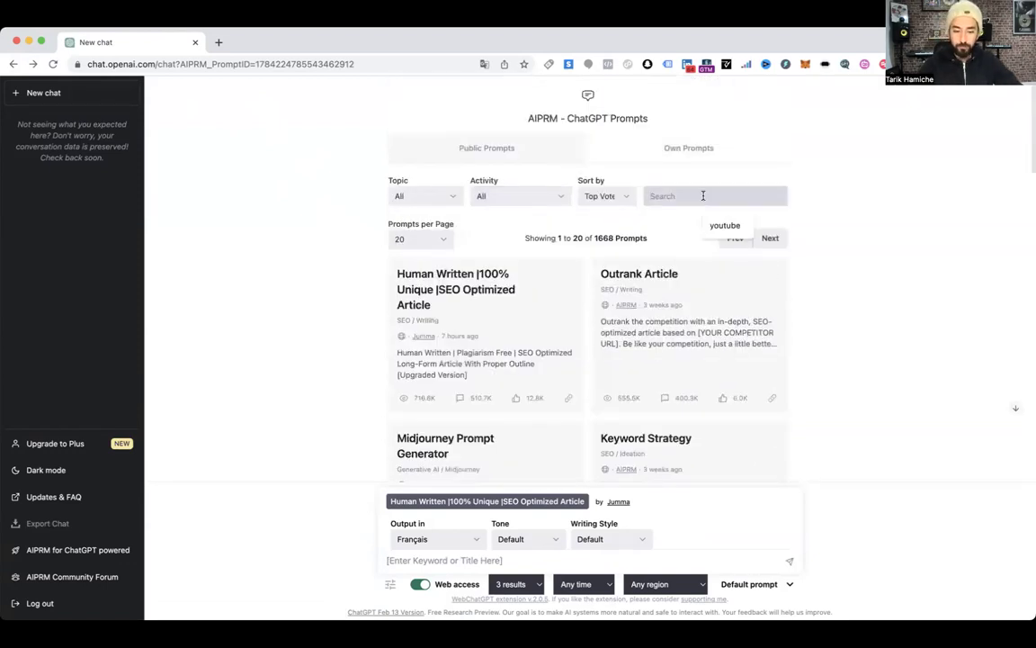
pyautogui.write('script')
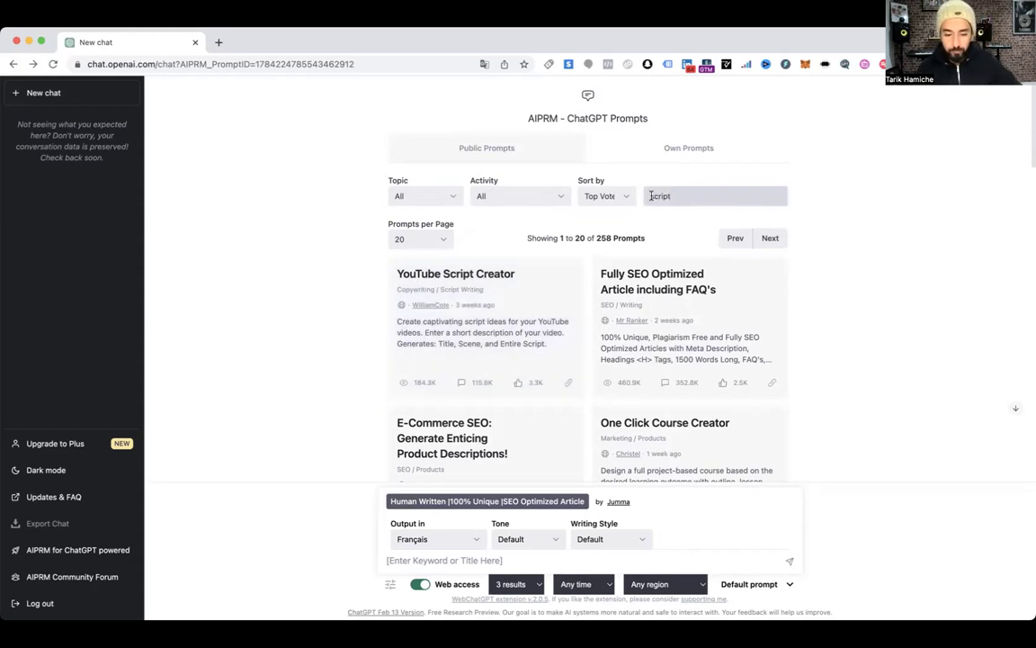
pyautogui.click(651, 196)
pyautogui.write('tik tok')
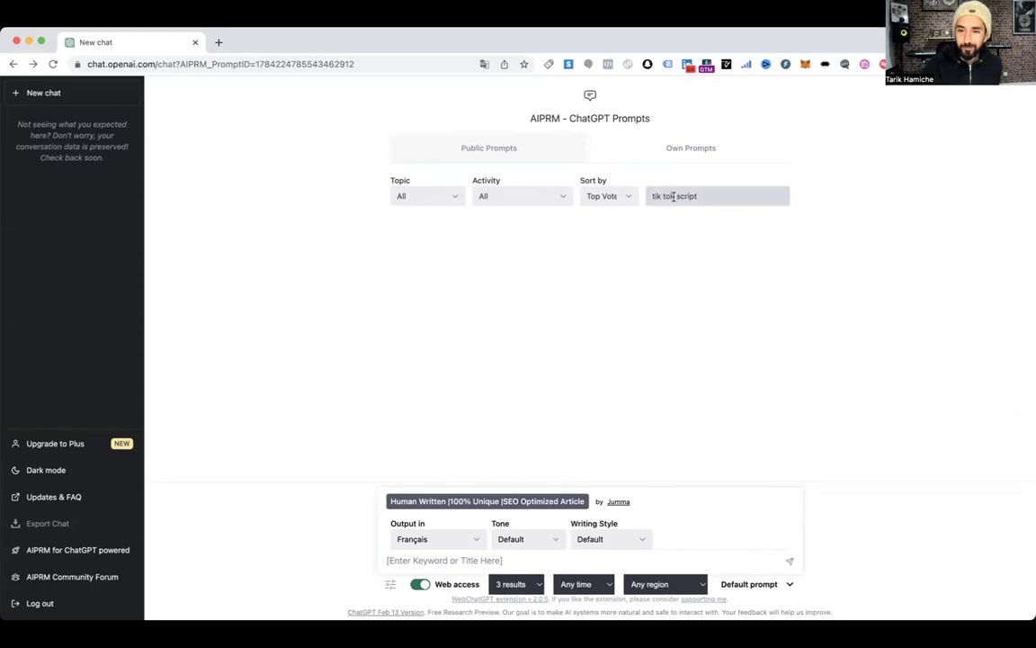
pyautogui.moveTo(642, 196); pyautogui.dragTo(642, 196)
pyautogui.press('BackSpace')
pyautogui.scroll(-3, 615, 200)
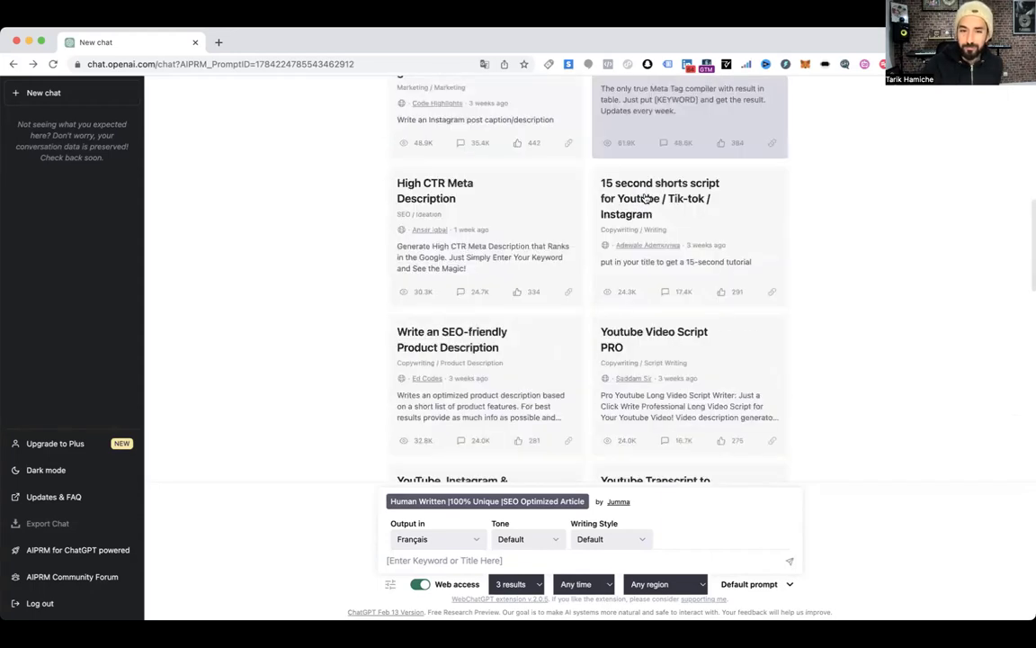
pyautogui.scroll(-10, 474, 229)
pyautogui.scroll(10, 477, 230)
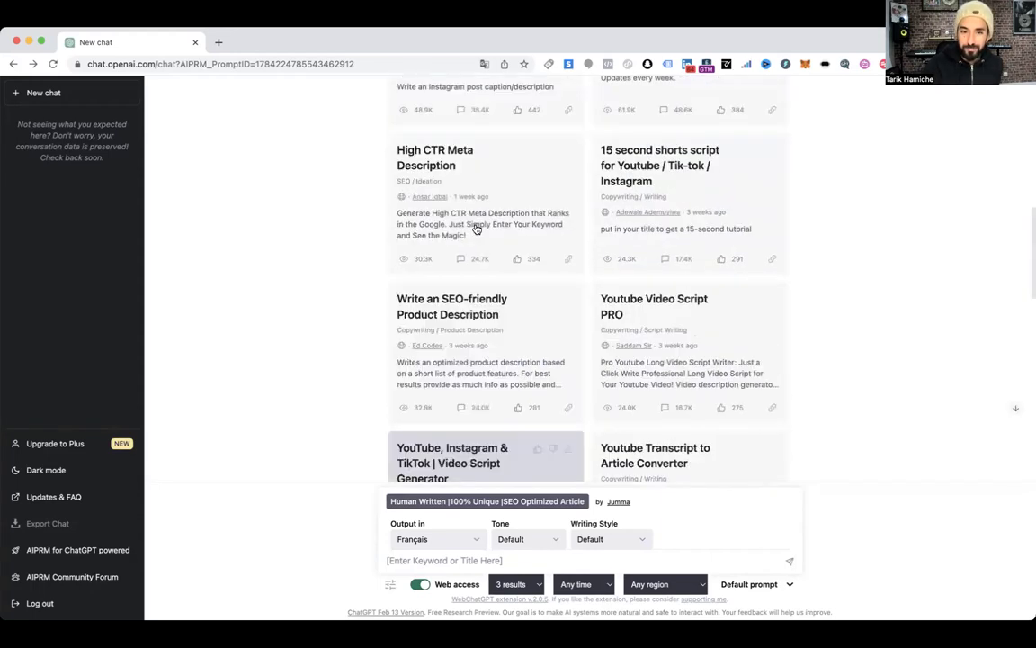
pyautogui.scroll(10, 479, 234)
pyautogui.scroll(-2, 490, 242)
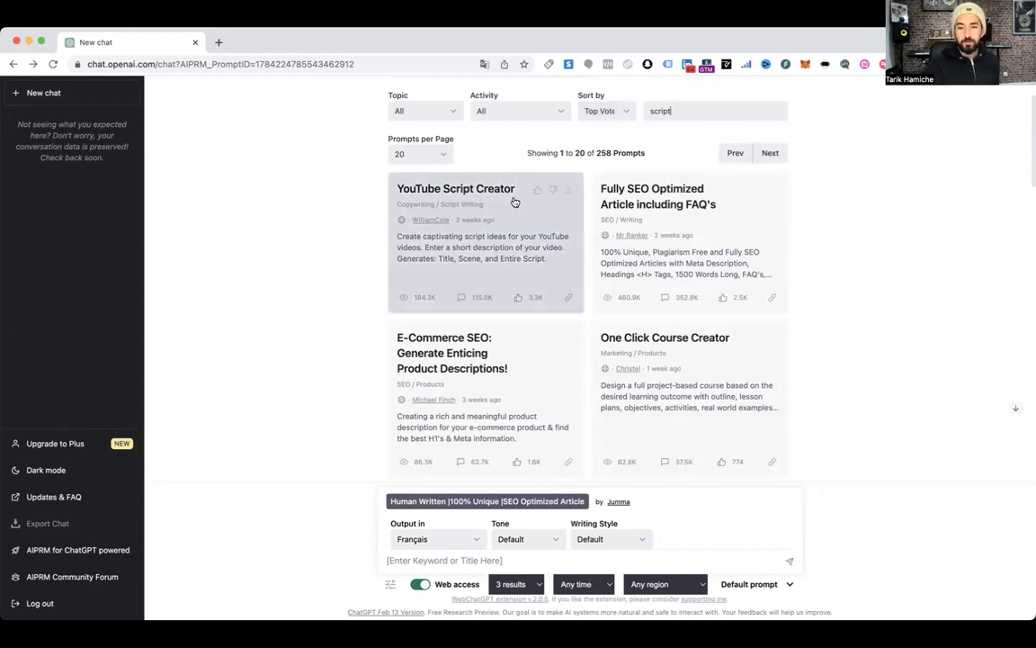
# Choose YouTube Script Creator and enter the question 'Comment devenir membre de la SACEM ?'
pyautogui.click(436, 190)
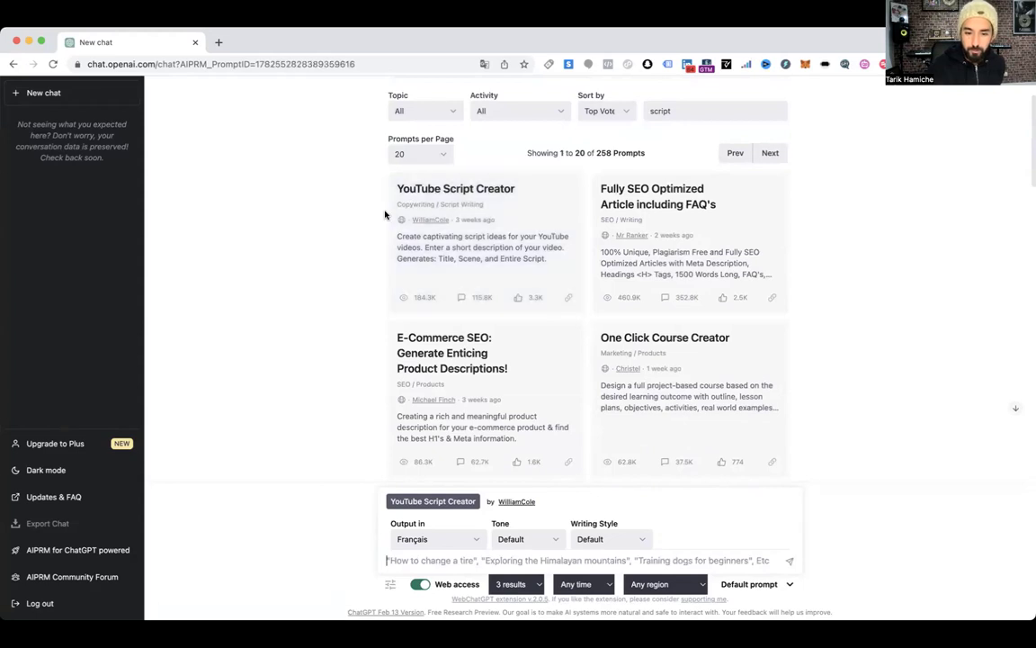
pyautogui.scroll(-3, 385, 214)
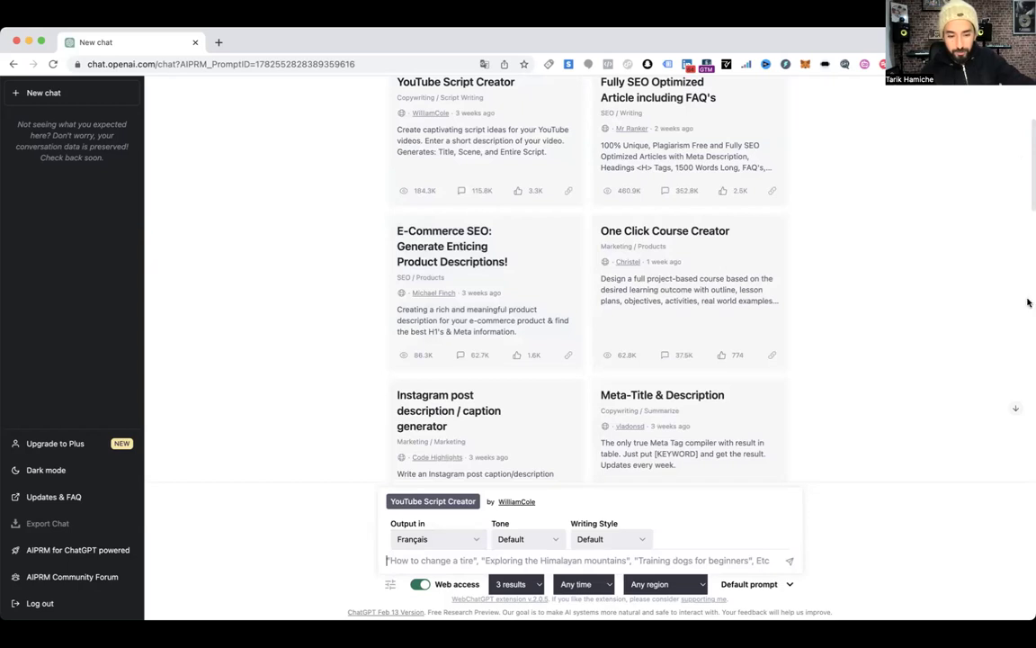
pyautogui.write('>Co')
pyautogui.press('BackSpace')
pyautogui.press('BackSpace')
pyautogui.write('Comment d')
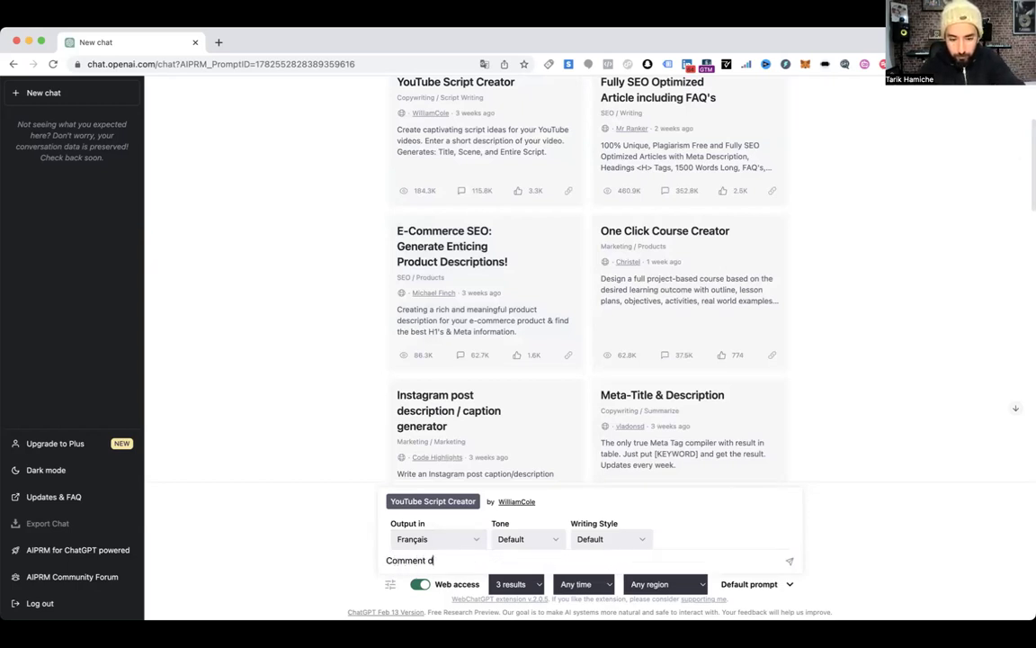
pyautogui.write('evenir mem')
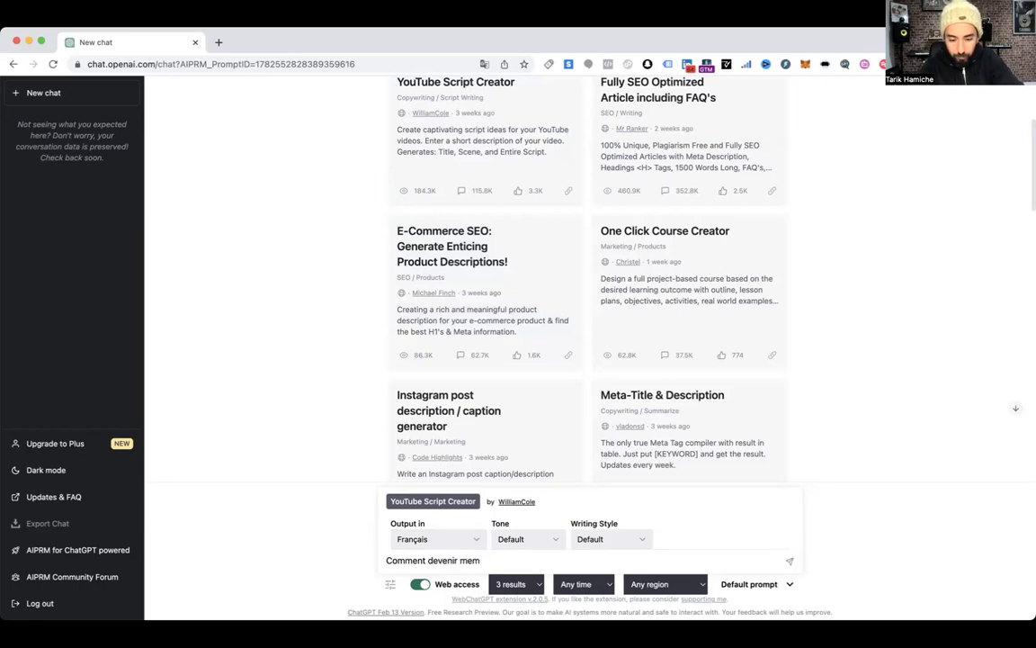
pyautogui.write('ore de la SACEM ?')
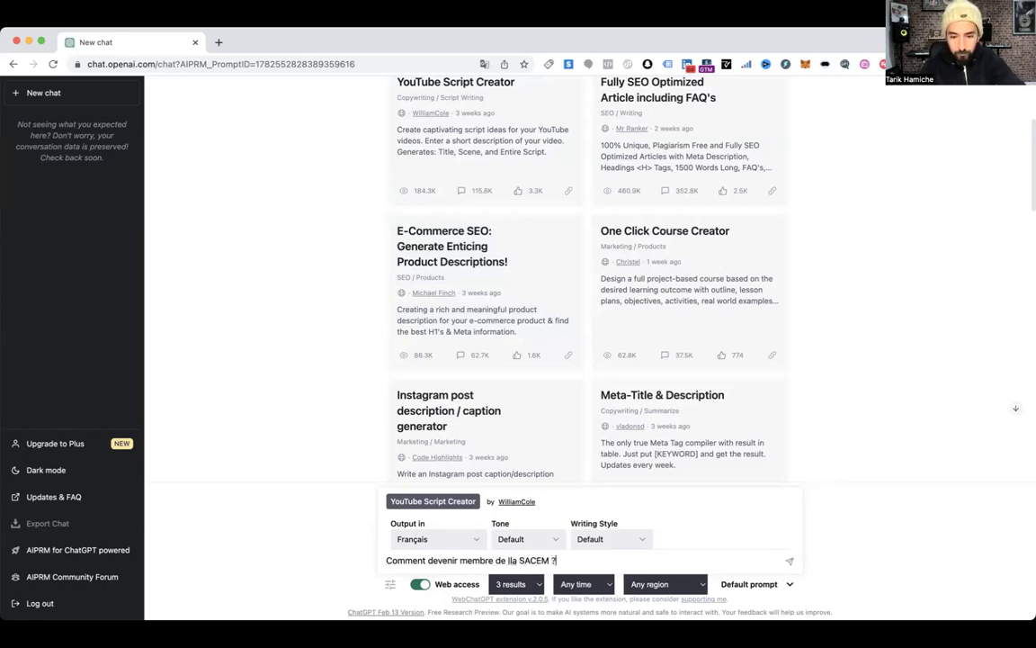
pyautogui.click(509, 561)
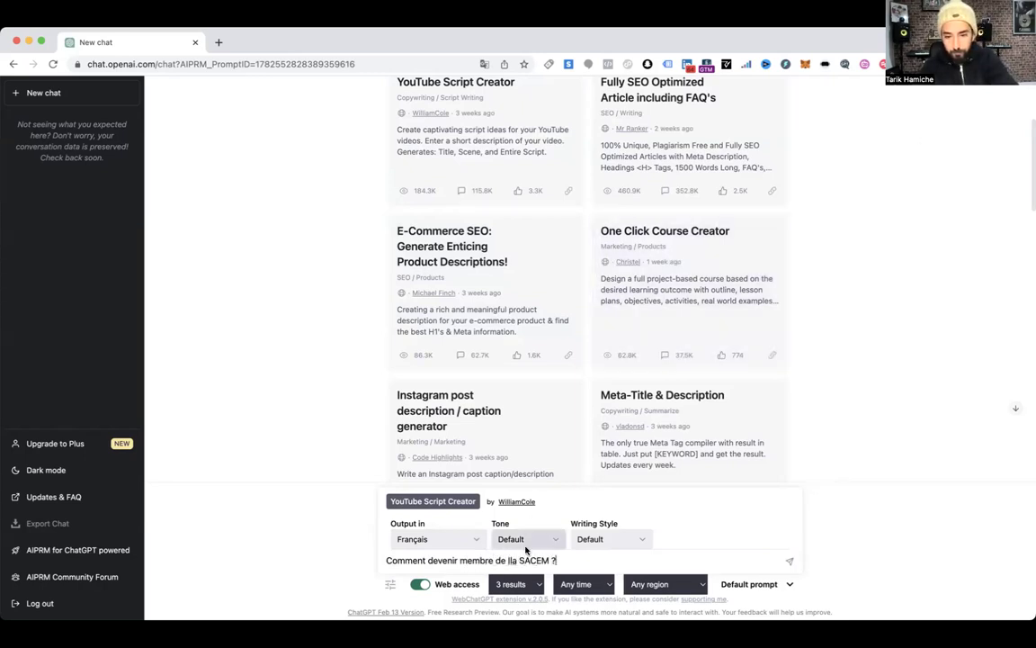
# Send the SACEM question to the YouTube Script Creator prompt and let the answer generate
pyautogui.press('Return')
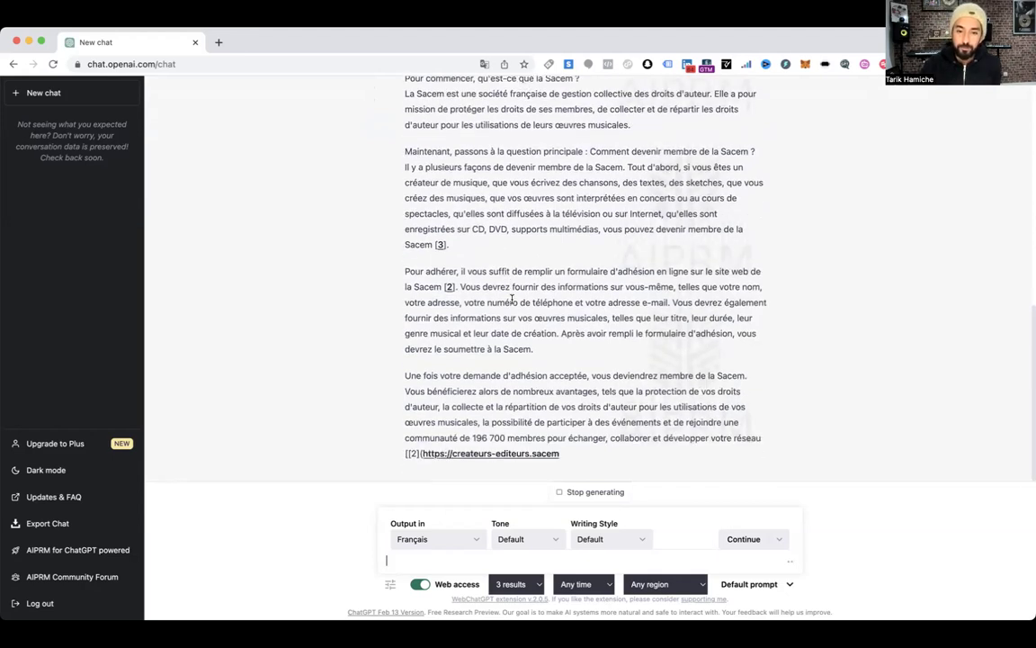
pyautogui.scroll(3, 513, 303)
pyautogui.scroll(3, 513, 304)
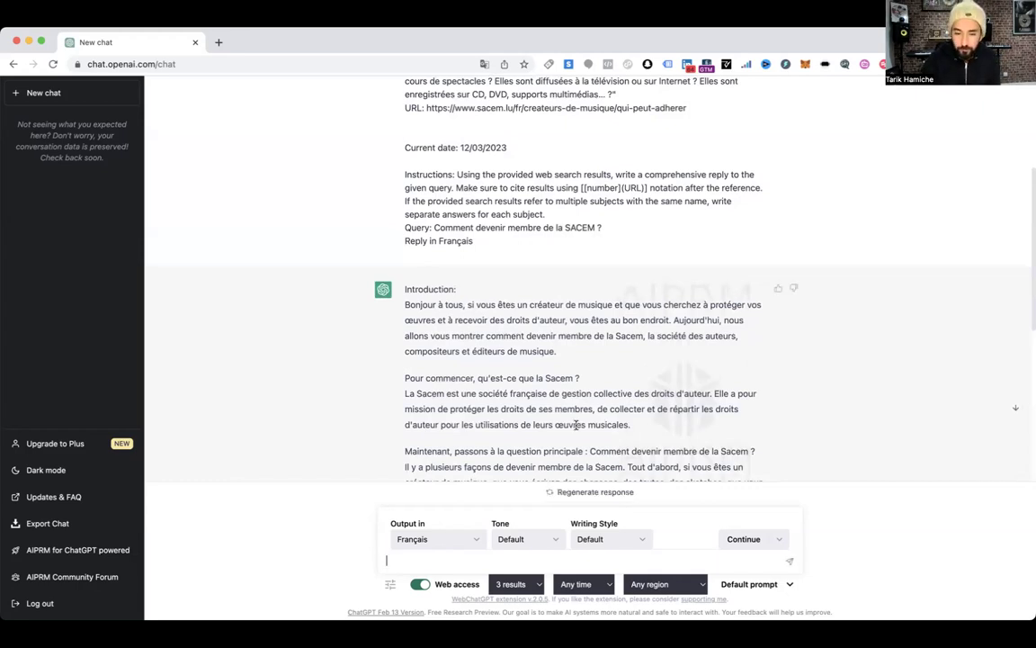
# Look through the Writing Style list and close it without changing the style
pyautogui.click(620, 539)
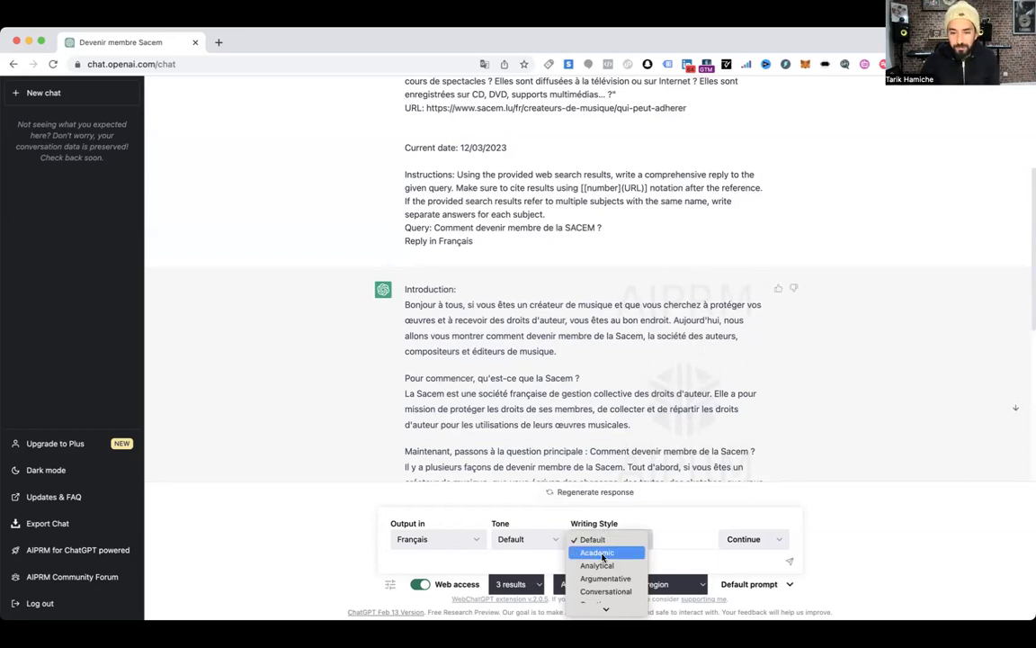
pyautogui.scroll(-3, 598, 558)
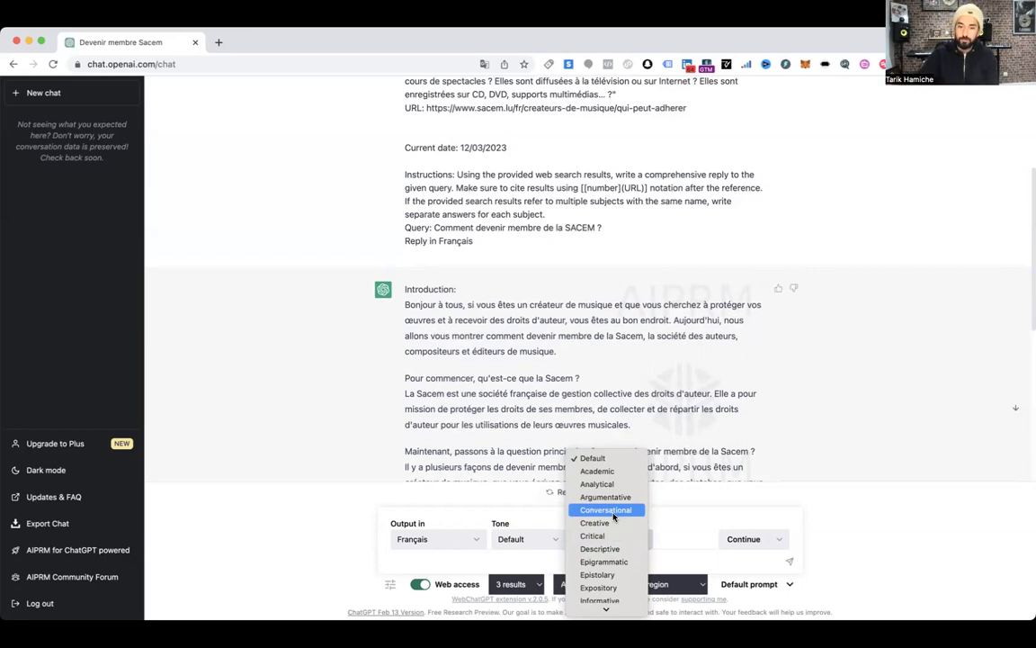
pyautogui.scroll(-3, 613, 526)
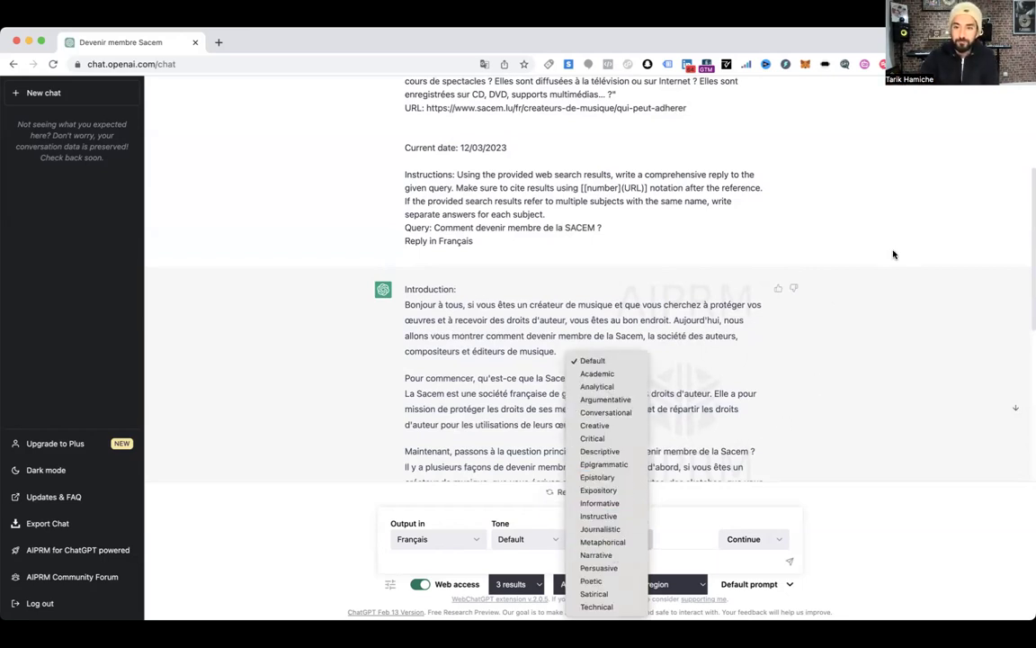
pyautogui.click(474, 307)
# Scroll through the finished French video script on joining SACEM and its three web sources
pyautogui.scroll(-3, 424, 245)
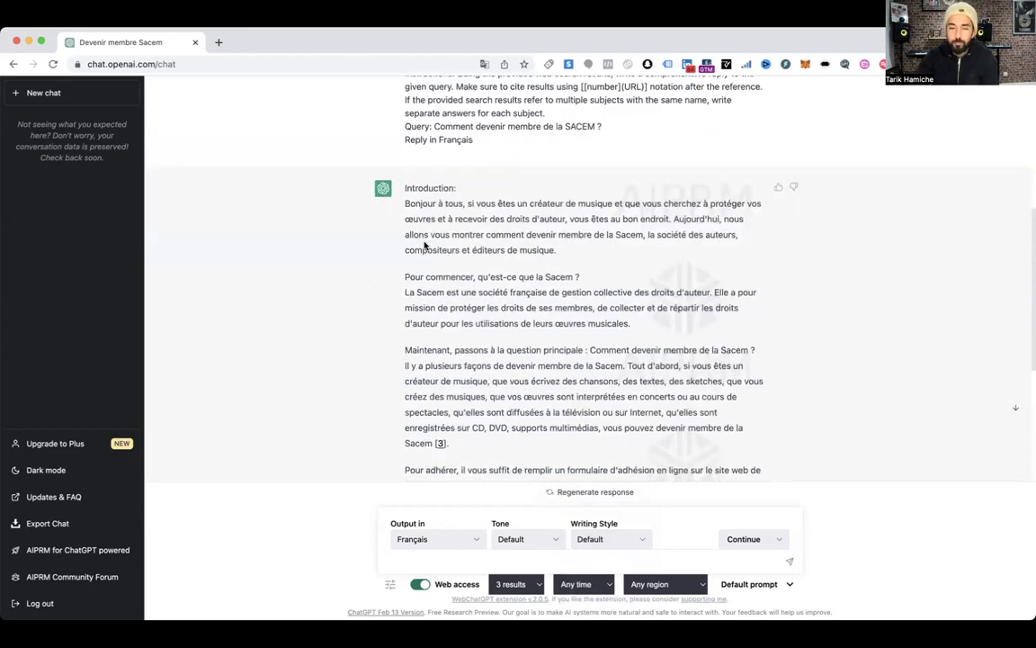
pyautogui.scroll(1, 424, 244)
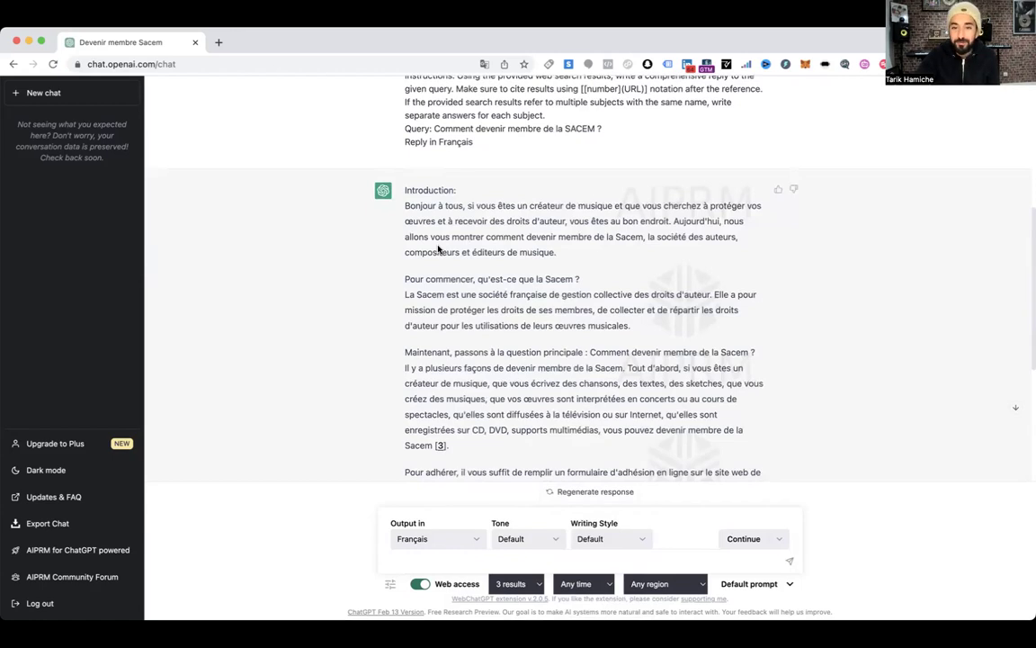
pyautogui.scroll(1, 441, 236)
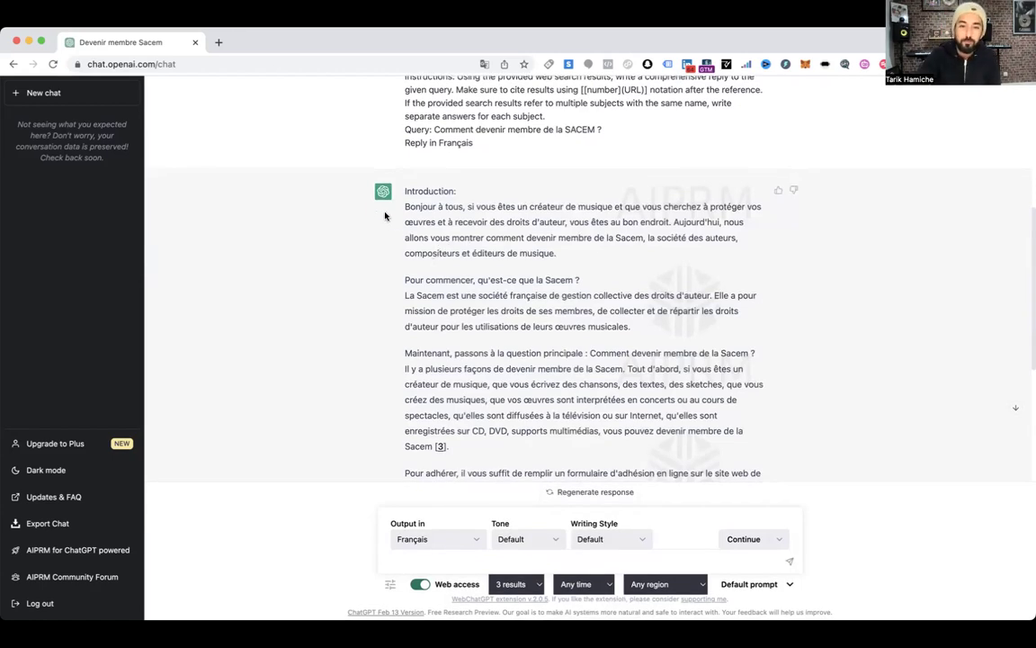
pyautogui.scroll(-2, 447, 222)
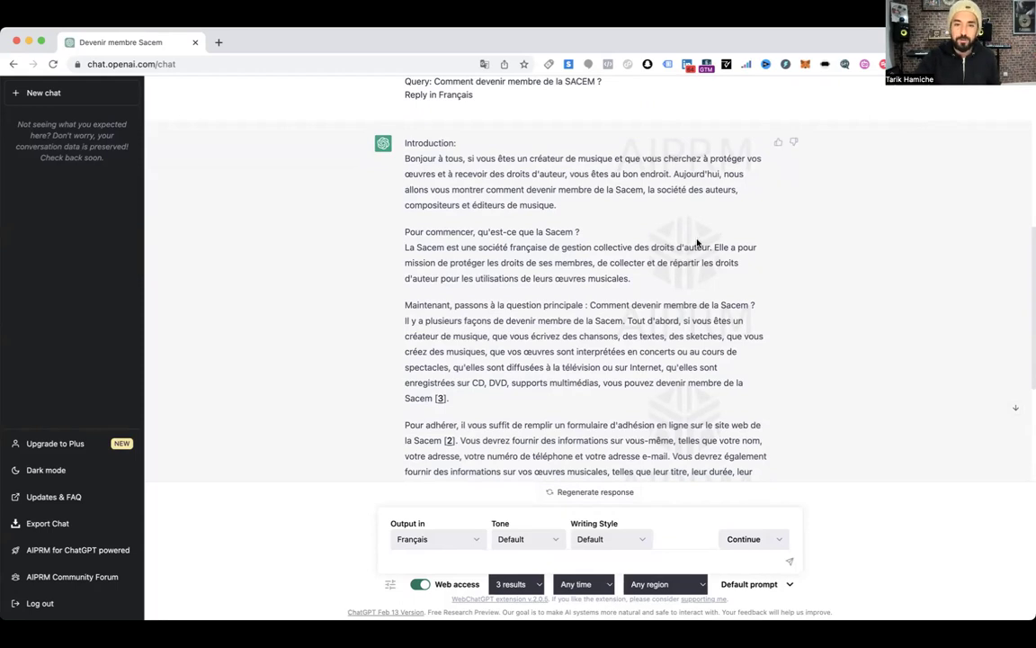
pyautogui.scroll(-5, 697, 243)
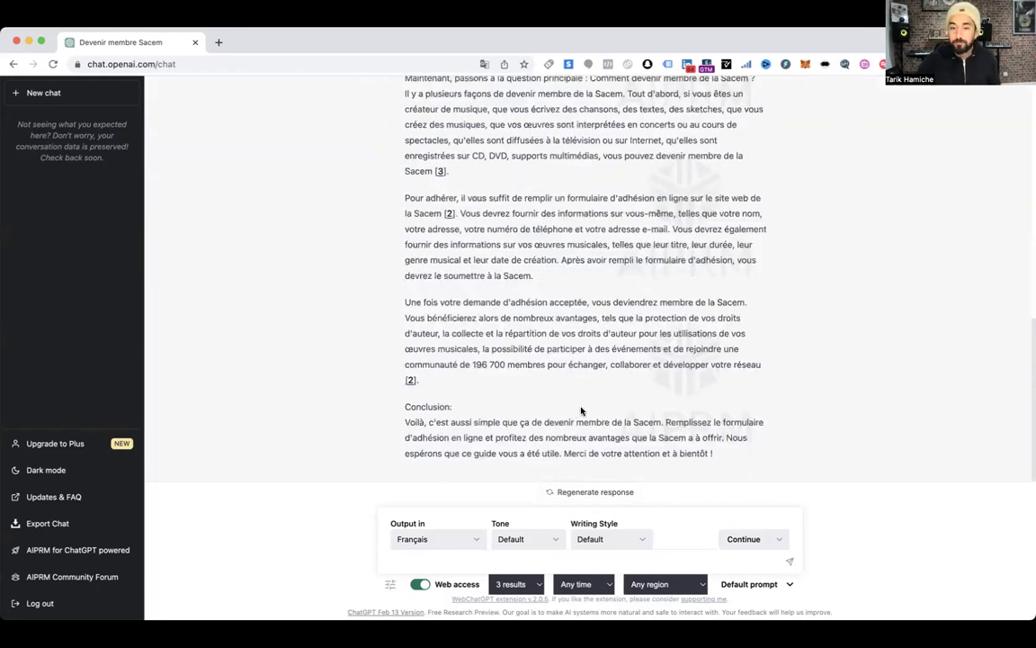
pyautogui.scroll(3, 577, 399)
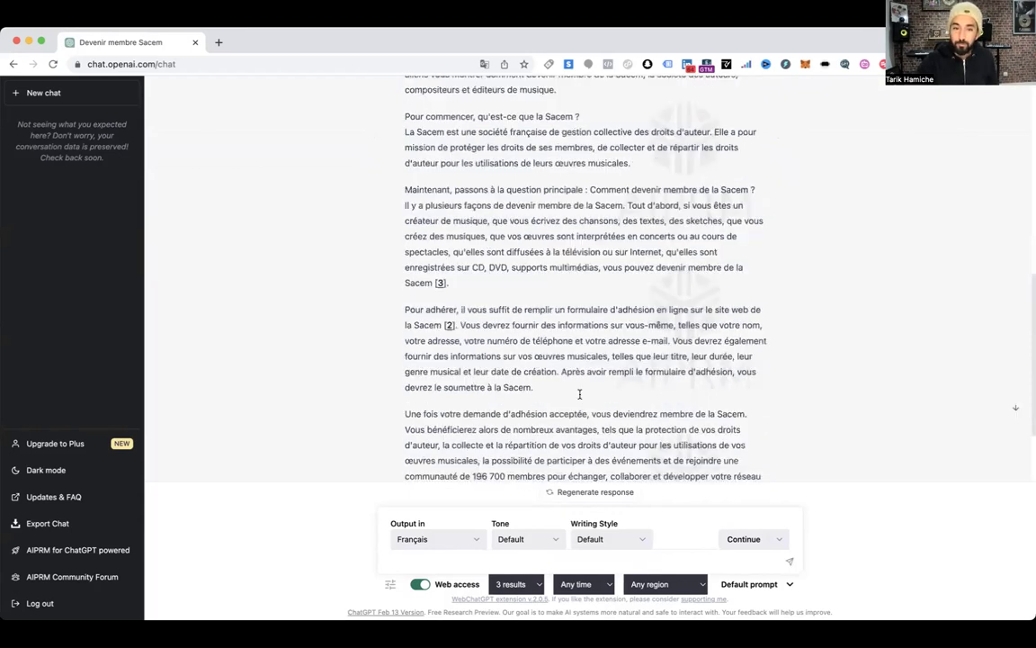
pyautogui.scroll(10, 539, 403)
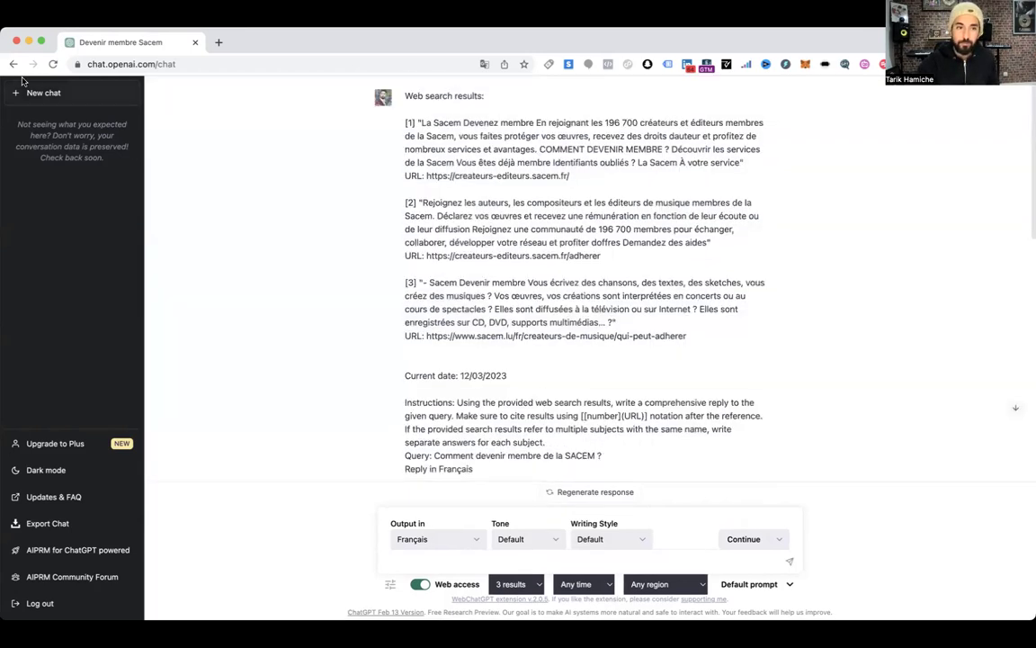
# Start a fresh, empty ChatGPT chat showing the AIPRM prompt library
pyautogui.click(53, 65)
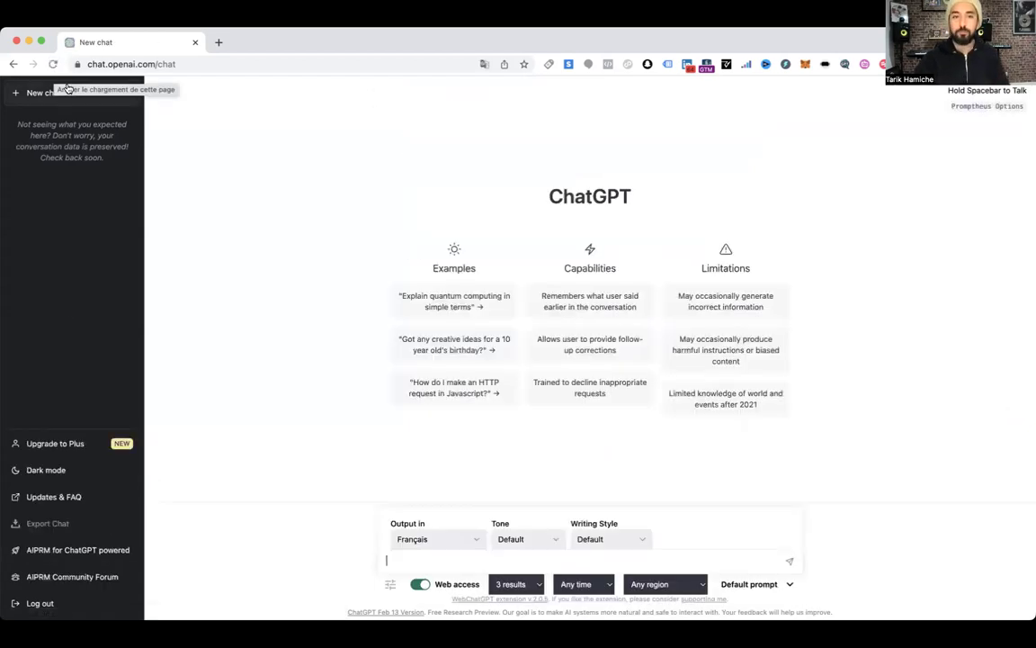
pyautogui.scroll(-5, 426, 284)
pyautogui.scroll(-5, 464, 333)
pyautogui.scroll(15, 469, 320)
# Search the AIPRM prompt library for 'midjourney' and look over the matches
pyautogui.click(706, 196)
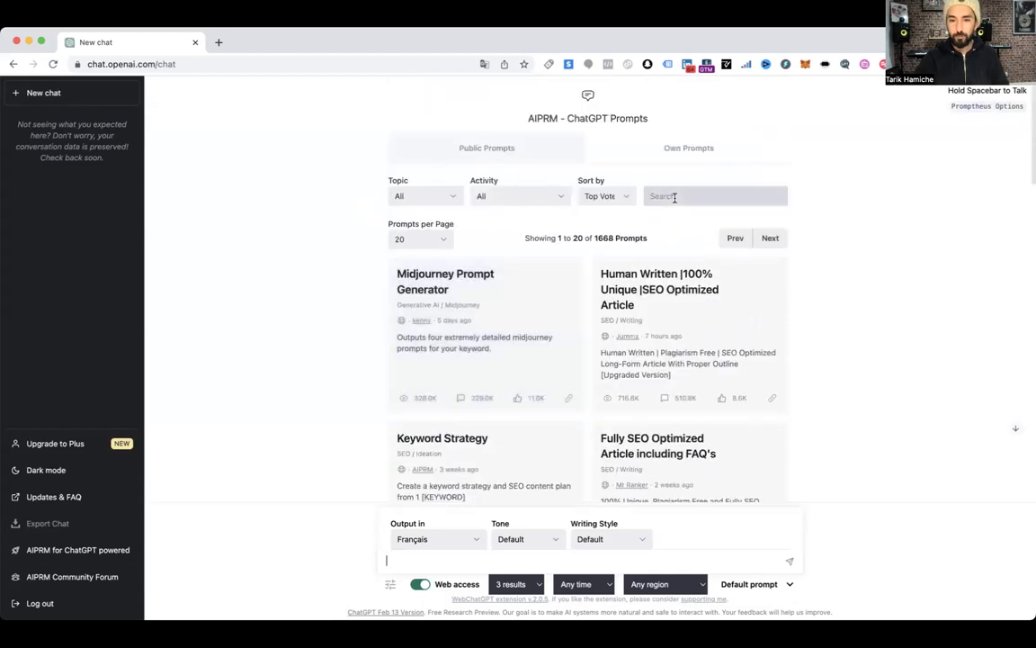
pyautogui.write('mdjourney')
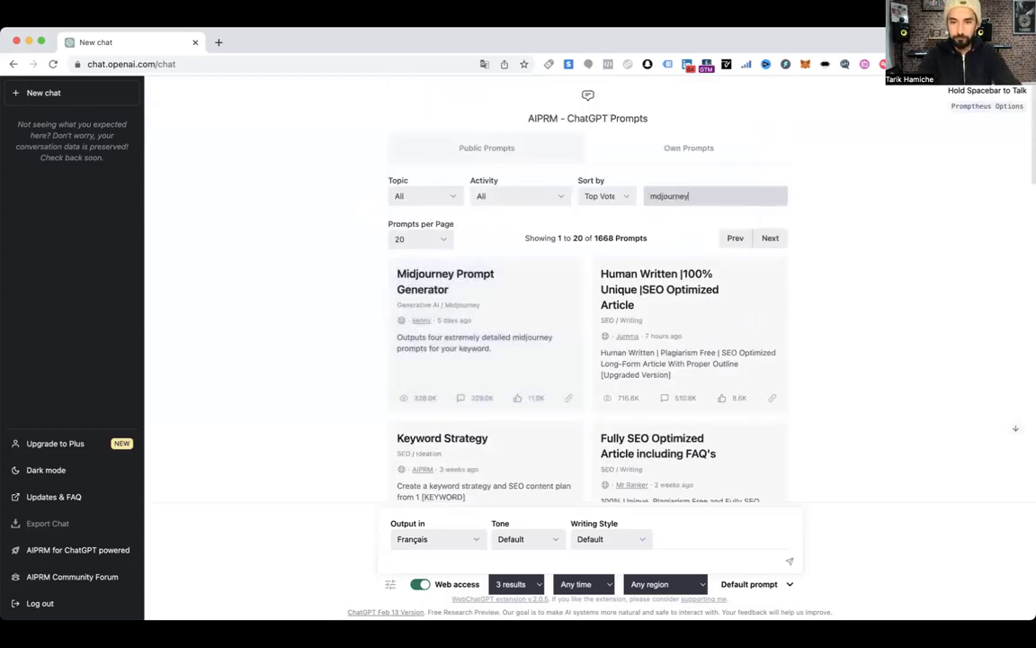
pyautogui.click(667, 197)
pyautogui.write('i')
pyautogui.scroll(-5, 690, 135)
pyautogui.scroll(-5, 483, 203)
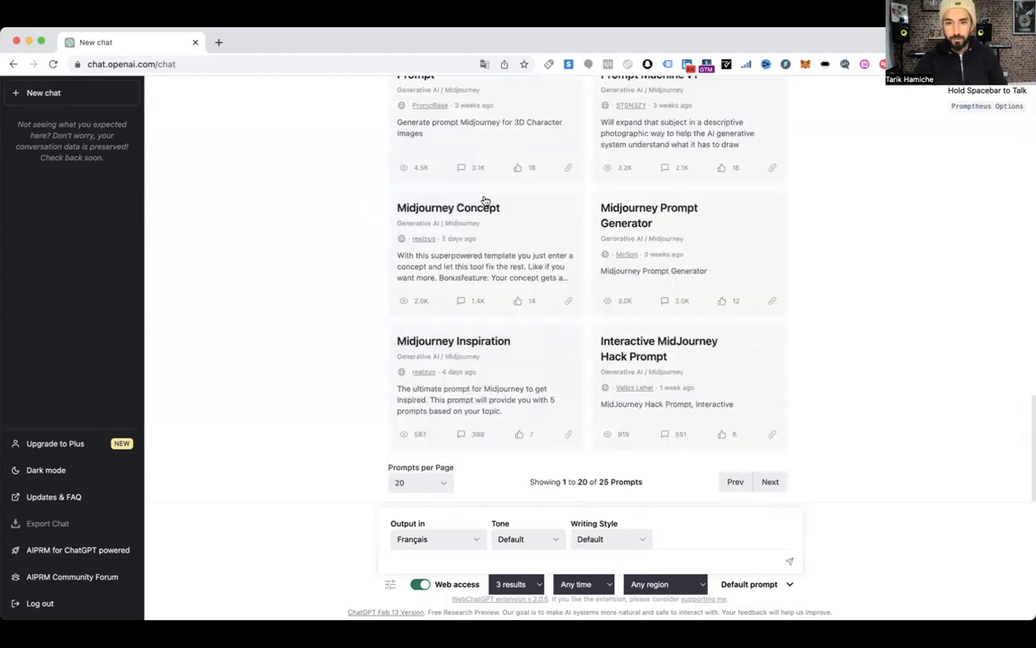
pyautogui.scroll(10, 494, 203)
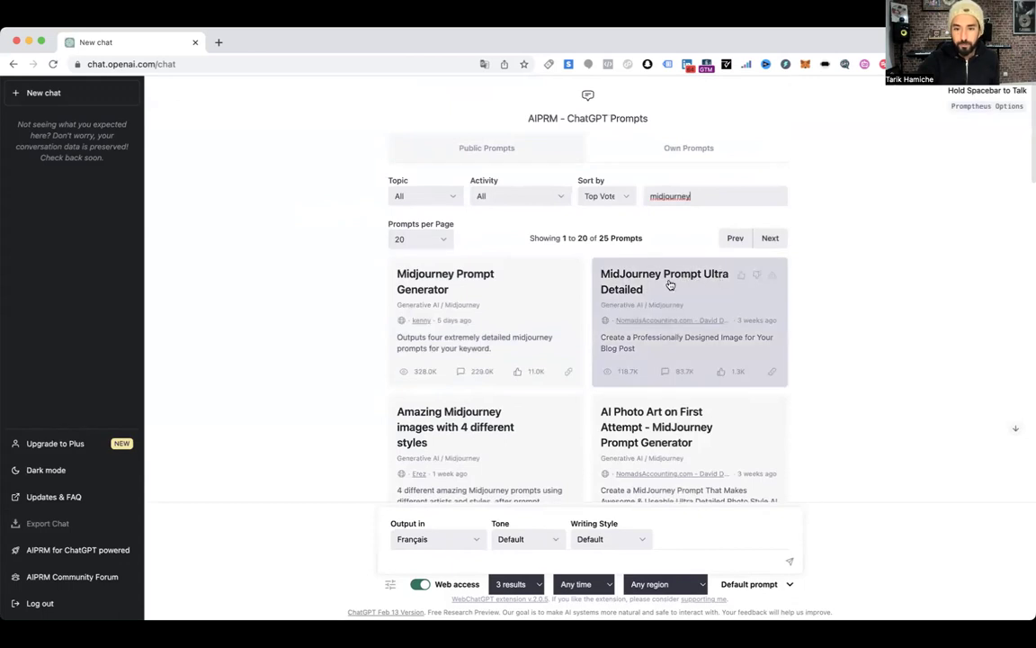
pyautogui.scroll(-2, 668, 284)
# Try narrowing the search with 'face' and 'realist', then remove both words again
pyautogui.click(695, 138)
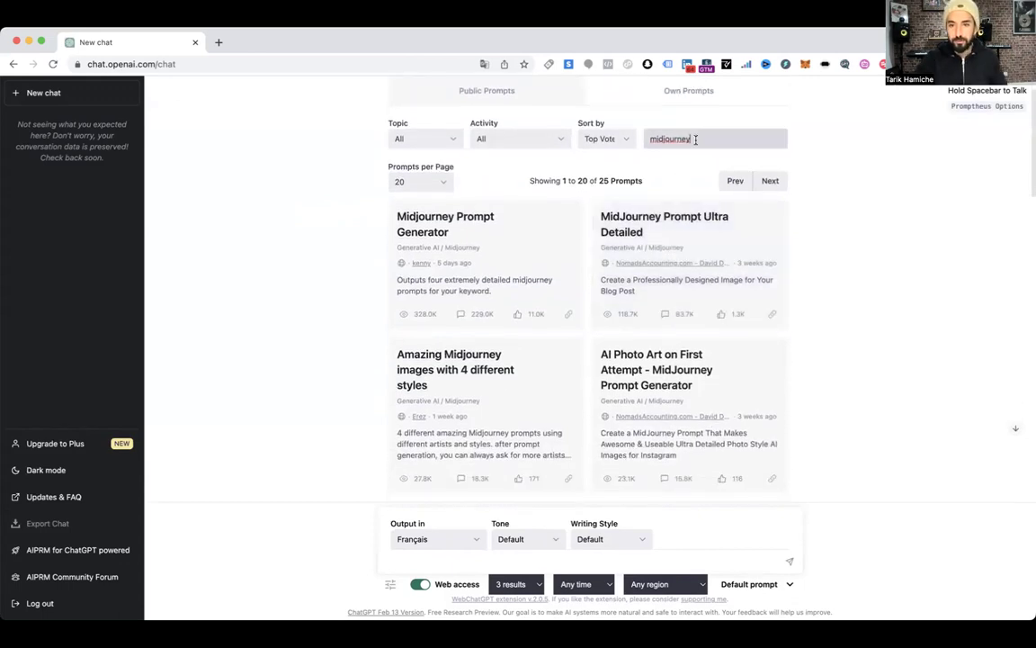
pyautogui.write('face')
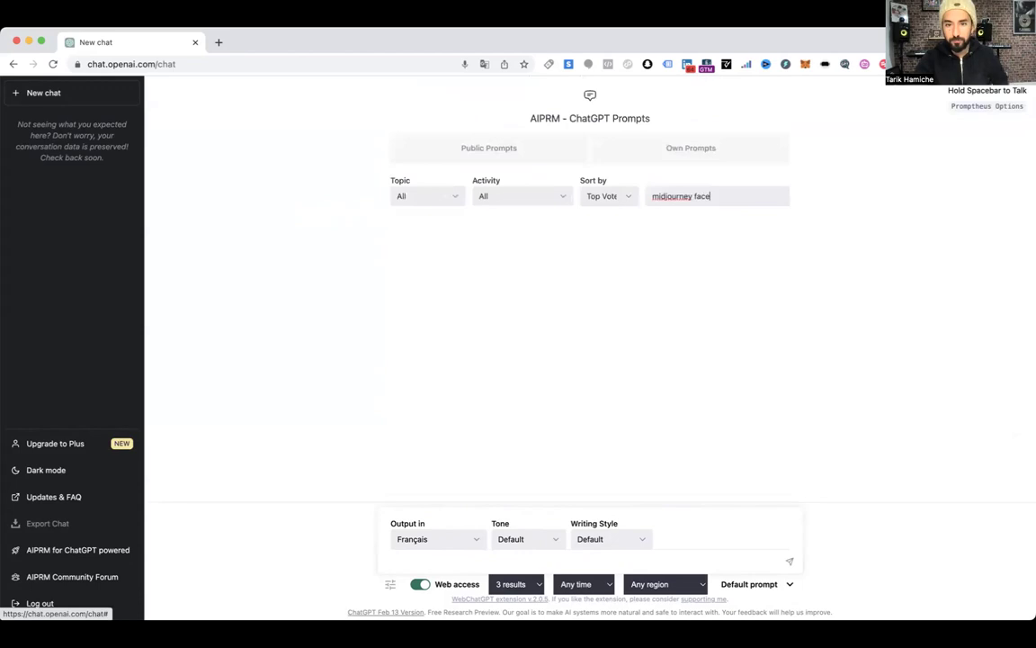
pyautogui.press('BackSpace')
pyautogui.press('BackSpace')
pyautogui.press('BackSpace')
pyautogui.press('BackSpace')
pyautogui.write('real')
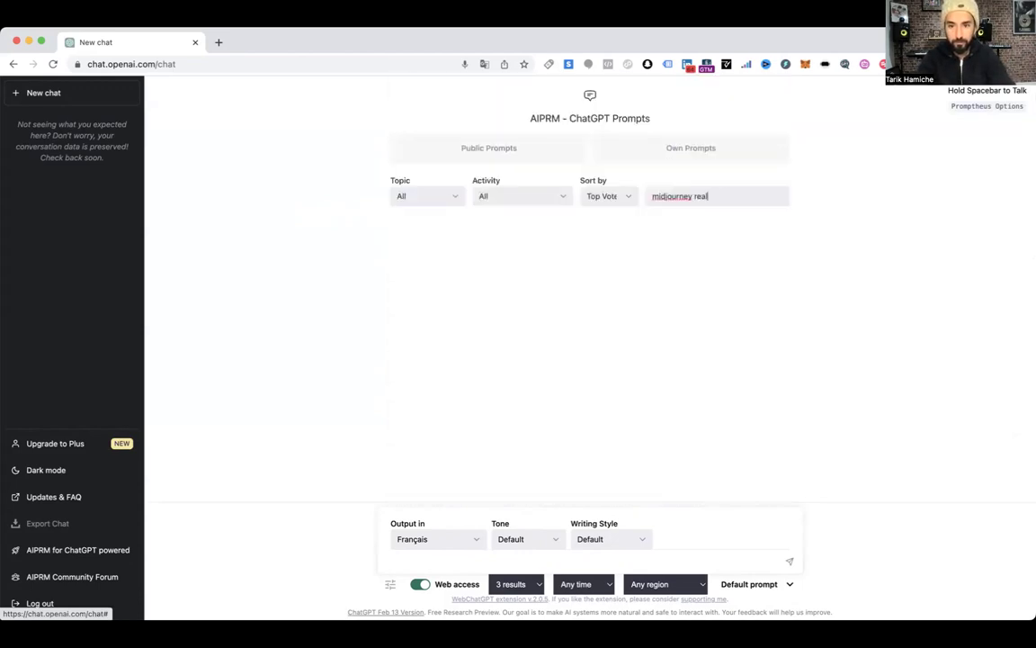
pyautogui.click(666, 195)
pyautogui.click(715, 195)
pyautogui.write('ist')
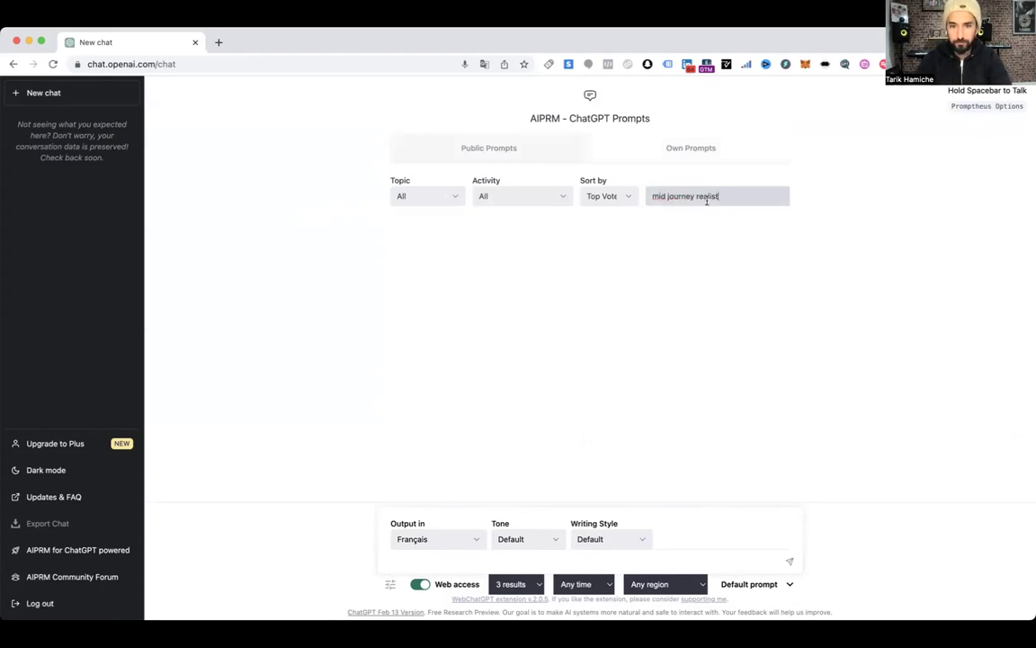
pyautogui.doubleClick(707, 197)
pyautogui.press('BackSpace')
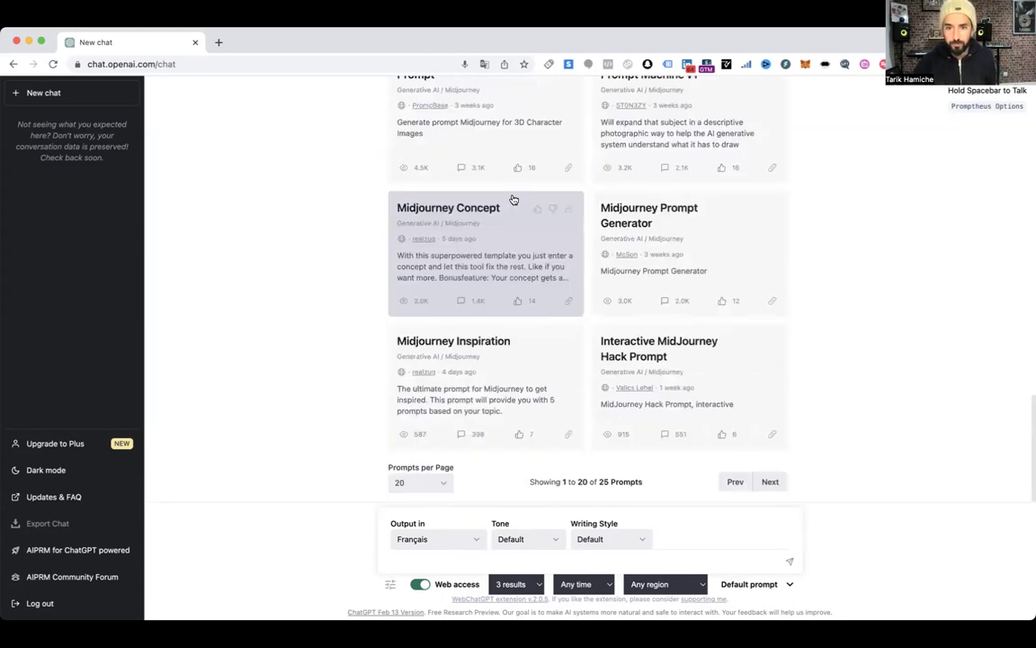
# Browse the 25 Midjourney prompt cards, led by Midjourney Prompt Generator
pyautogui.scroll(15, 499, 200)
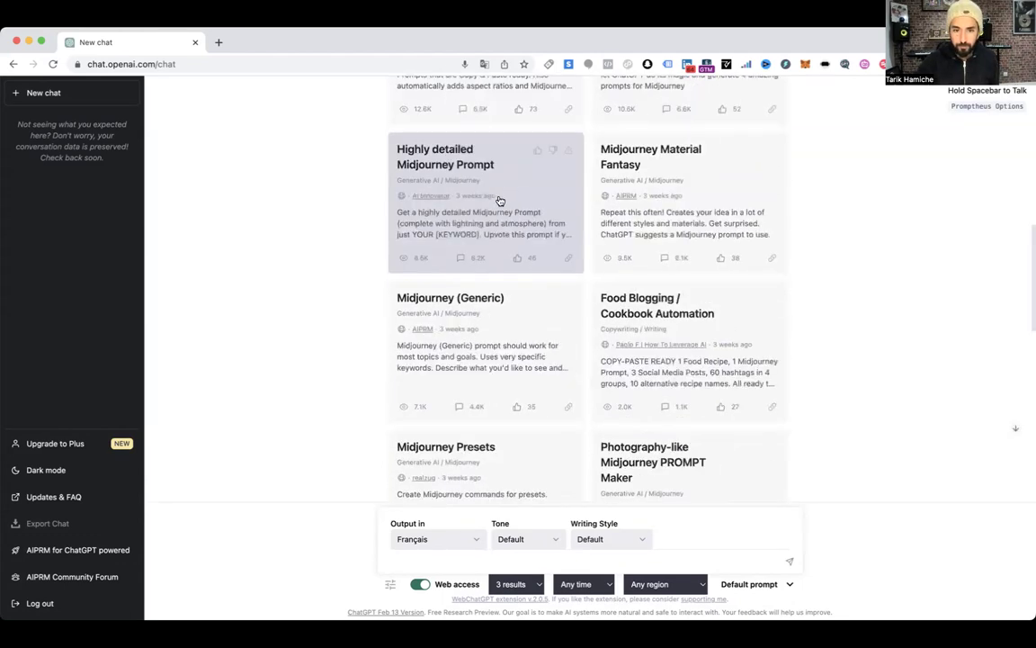
pyautogui.scroll(-3, 457, 239)
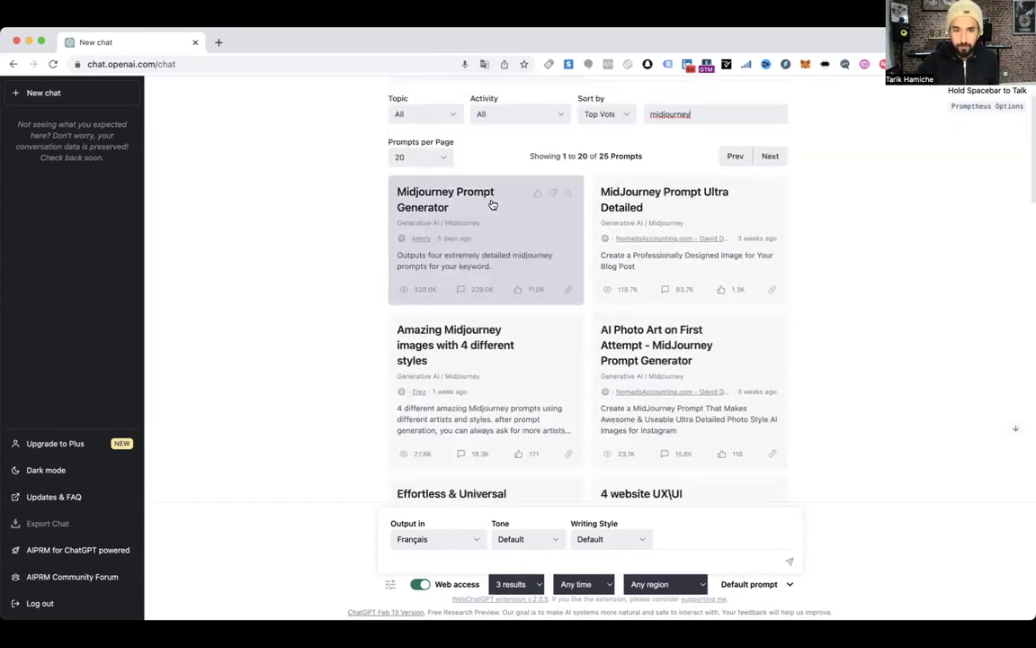
pyautogui.scroll(-2, 466, 209)
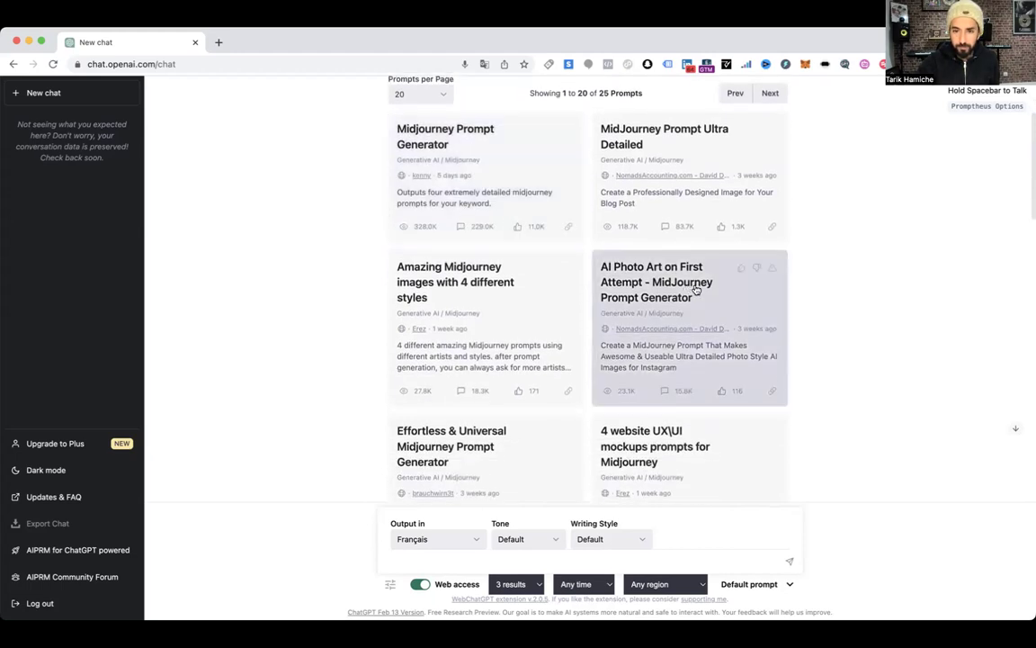
pyautogui.scroll(1, 700, 284)
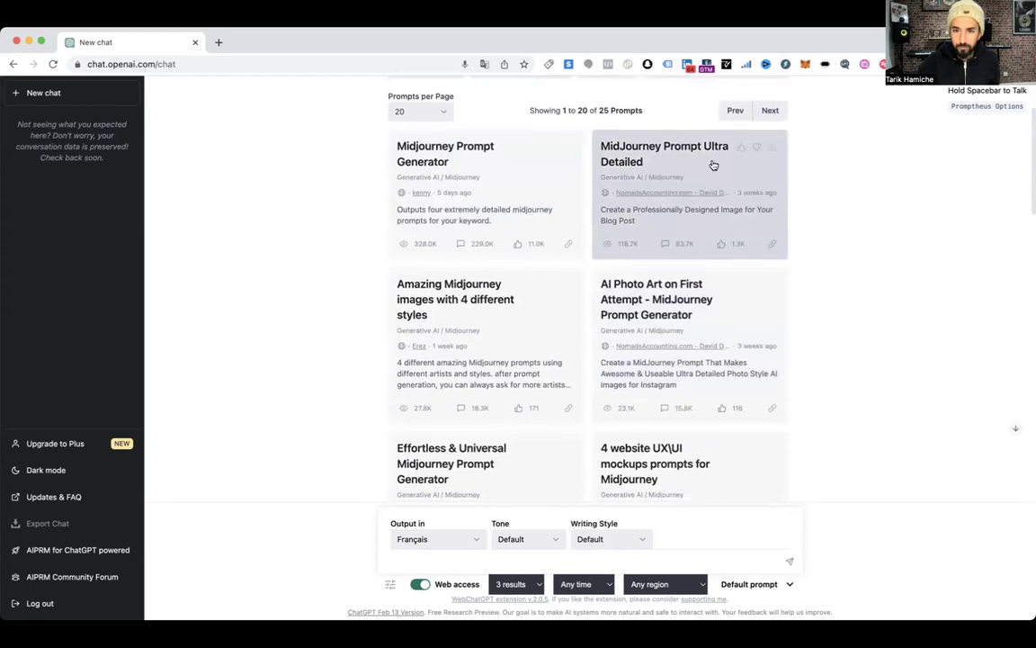
pyautogui.scroll(-2, 714, 163)
pyautogui.scroll(-3, 714, 165)
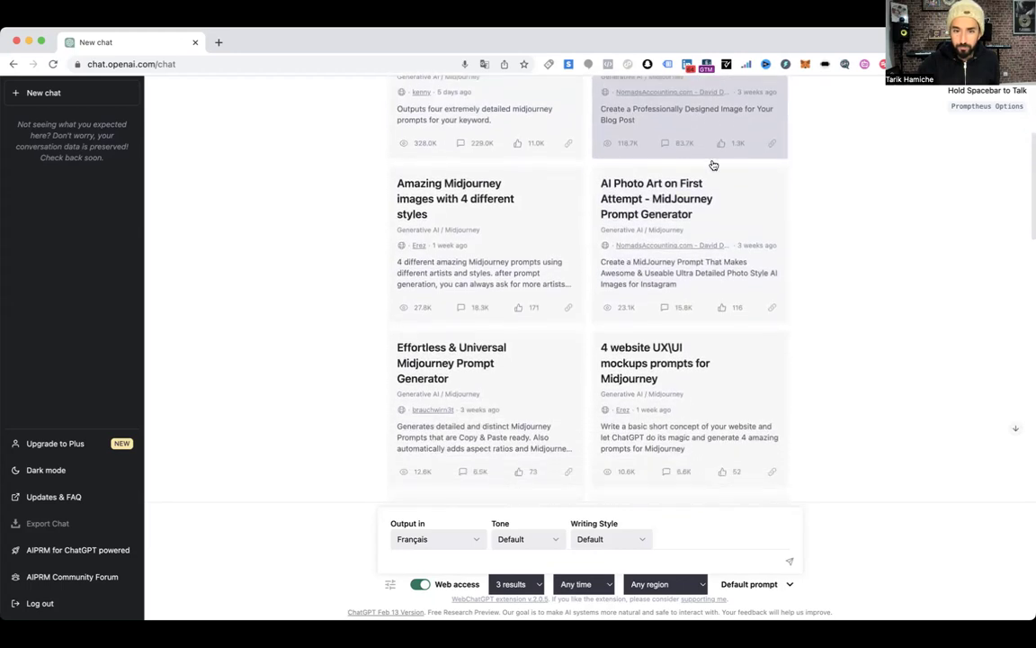
pyautogui.scroll(-5, 486, 243)
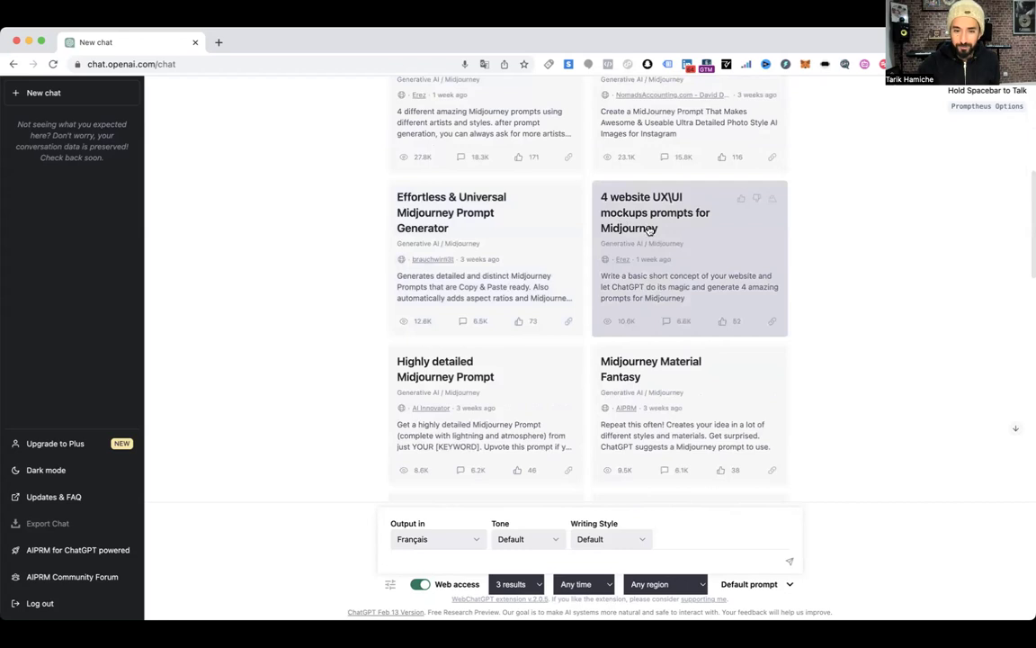
pyautogui.scroll(-6, 633, 221)
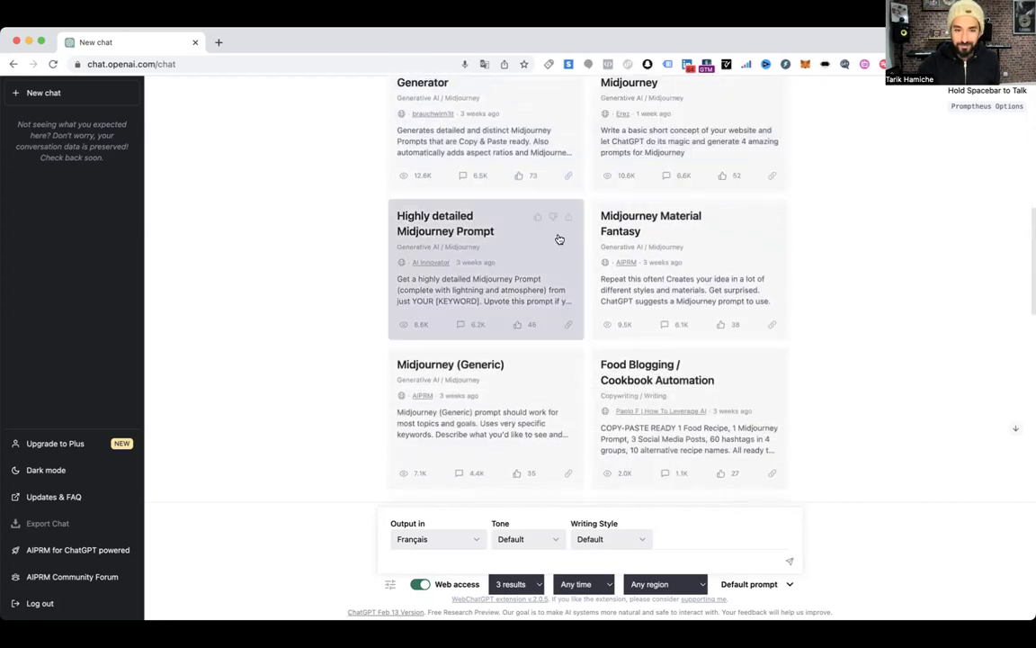
pyautogui.scroll(1, 525, 246)
pyautogui.scroll(10, 525, 246)
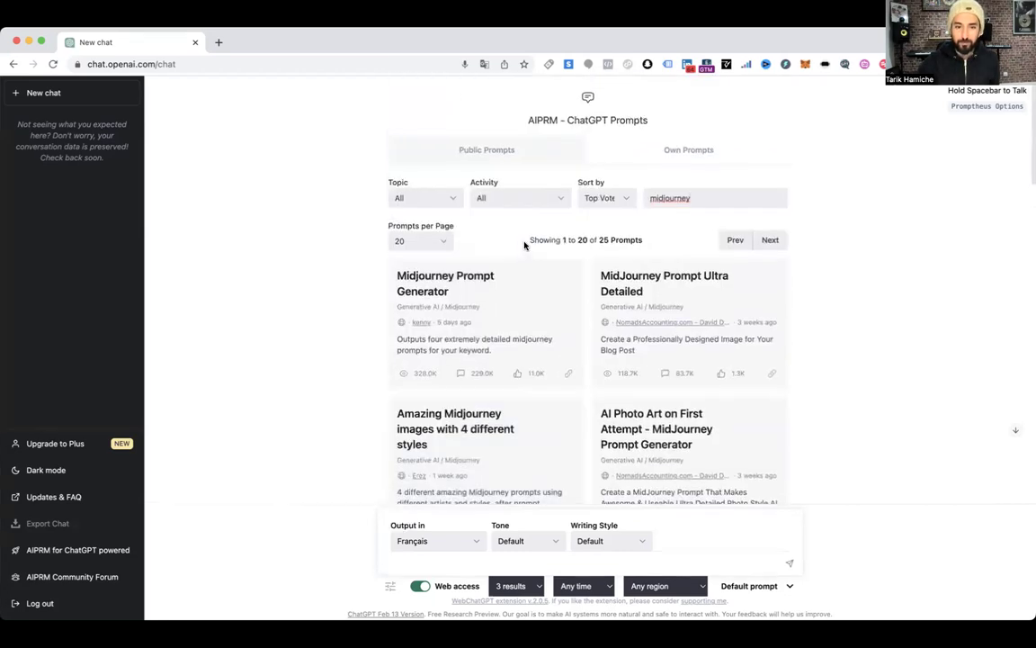
# Choose the Midjourney Prompt Generator template with output language set to English
pyautogui.click(423, 289)
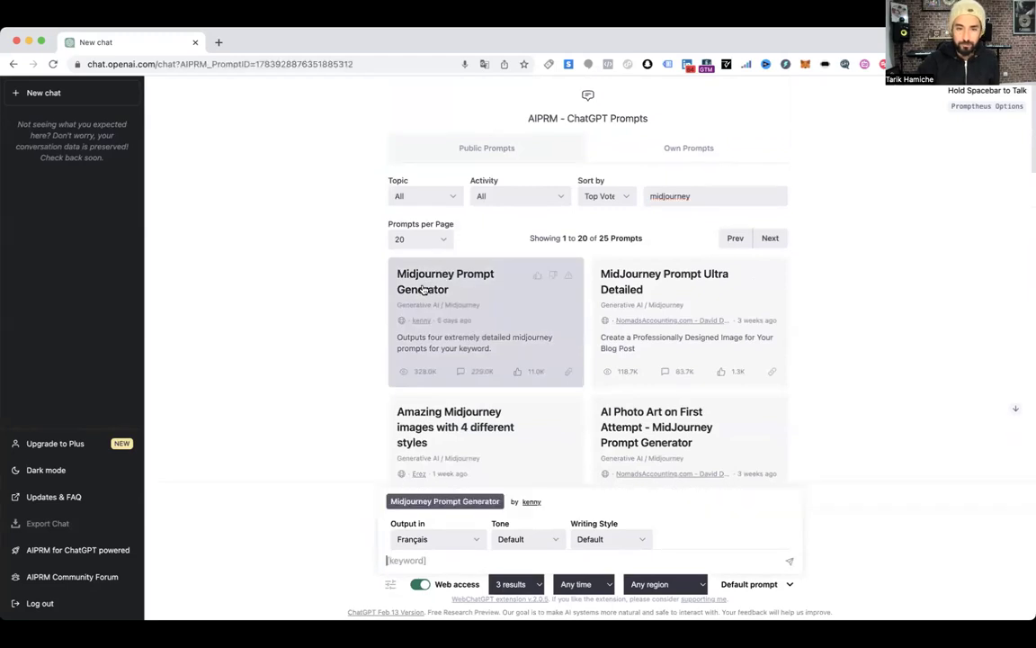
pyautogui.scroll(-1, 490, 297)
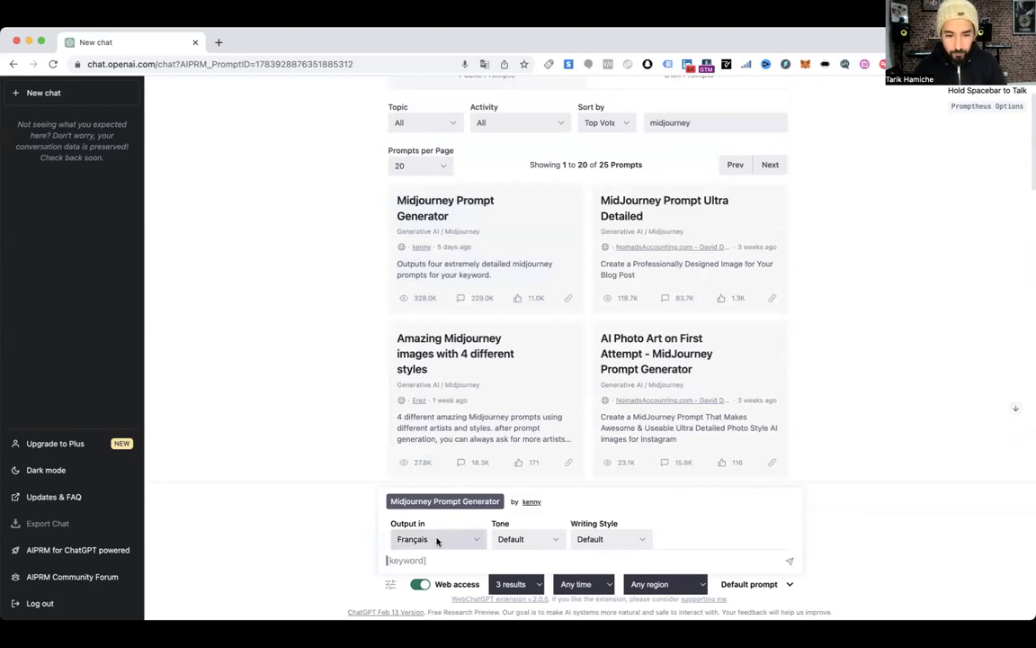
pyautogui.click(438, 541)
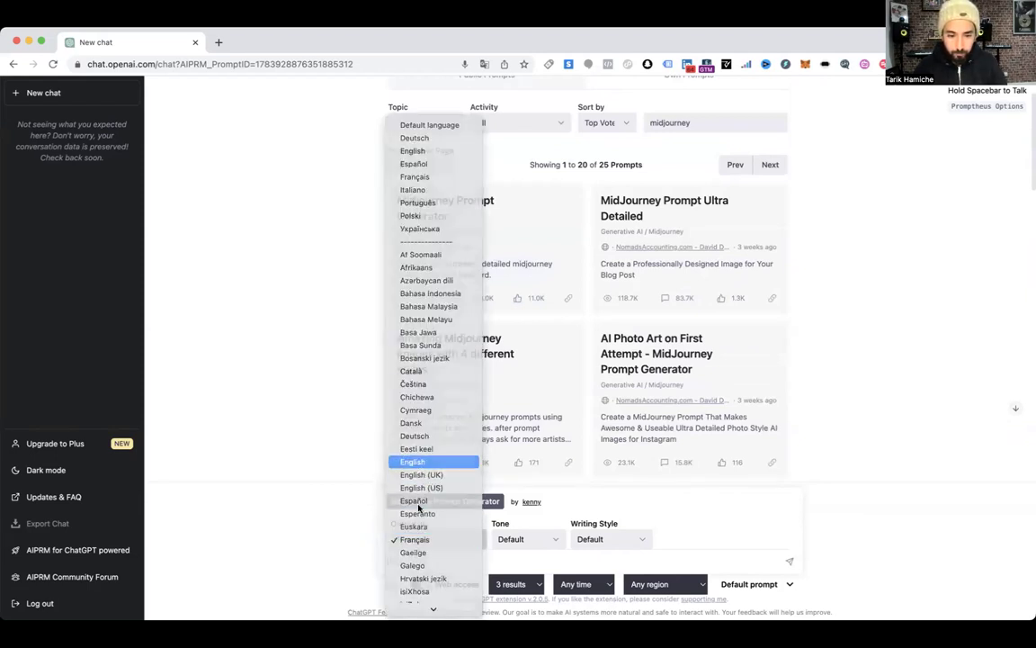
pyautogui.click(419, 462)
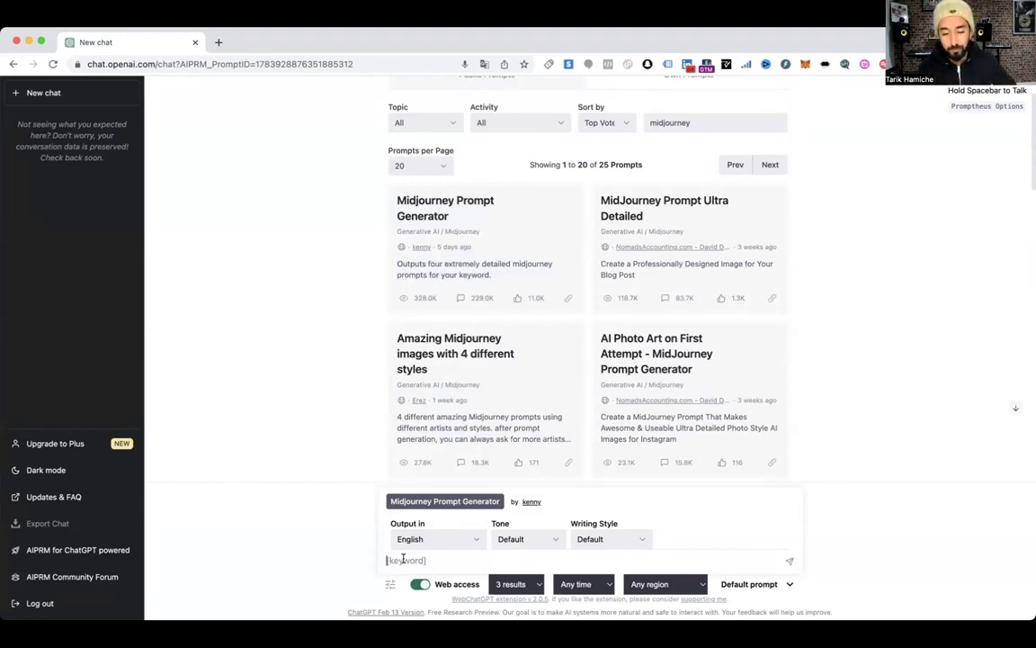
# Submit 'logo design label de musique urbaine' and select the first generated /imagine prompt
pyautogui.click(403, 558)
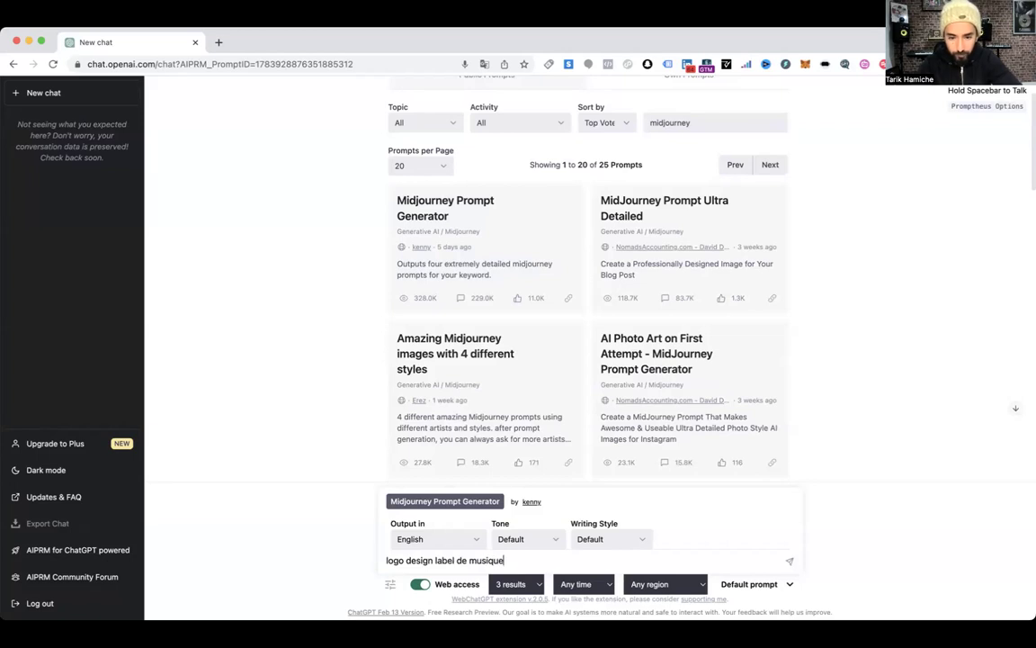
pyautogui.write('ine')
pyautogui.press('Return')
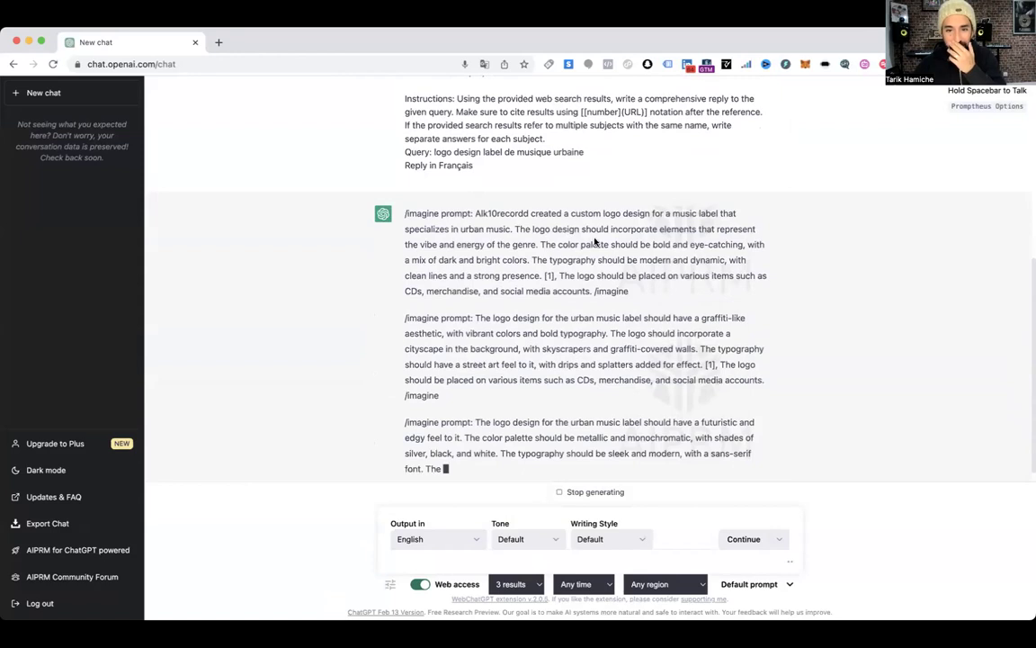
pyautogui.moveTo(476, 214); pyautogui.dragTo(592, 213)
# Load midjourney.com/app in a new tab and open the profile's account options menu
pyautogui.click(218, 42)
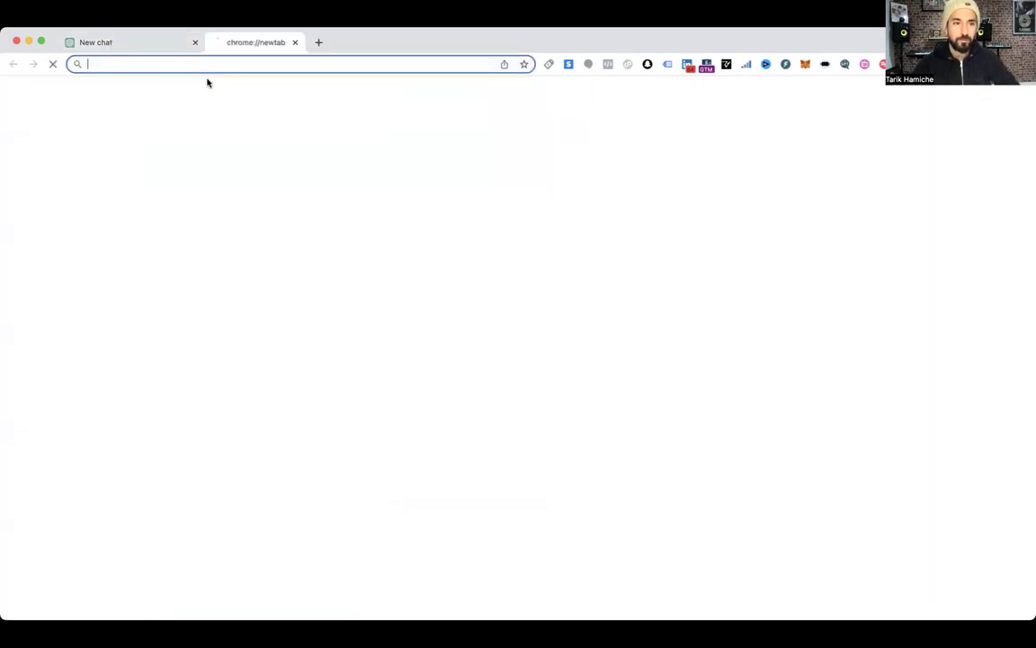
pyautogui.write('midj')
pyautogui.press('Return')
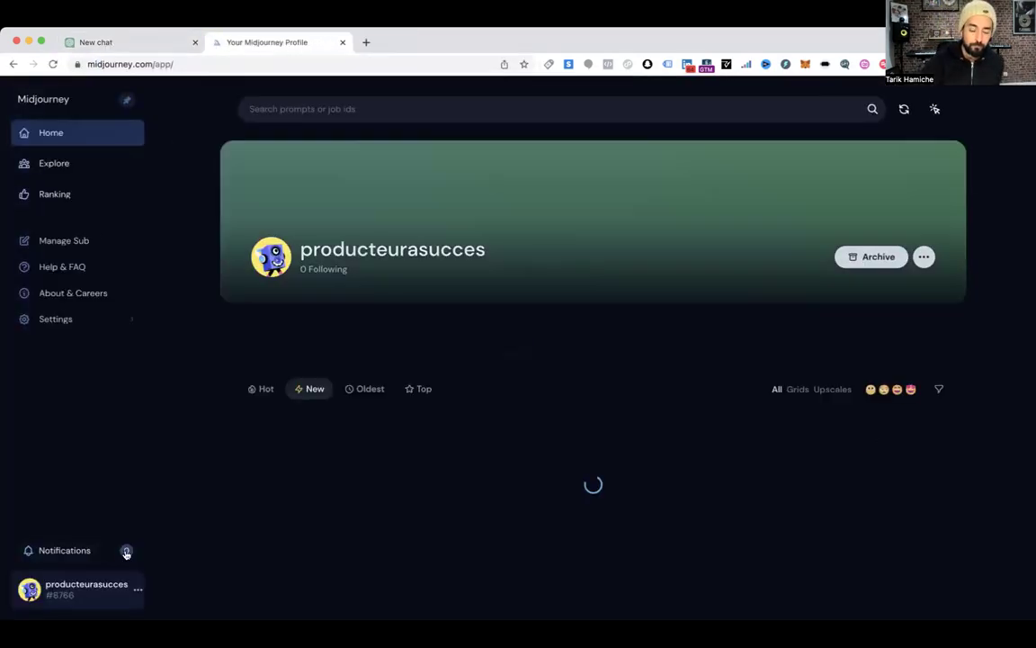
pyautogui.click(138, 592)
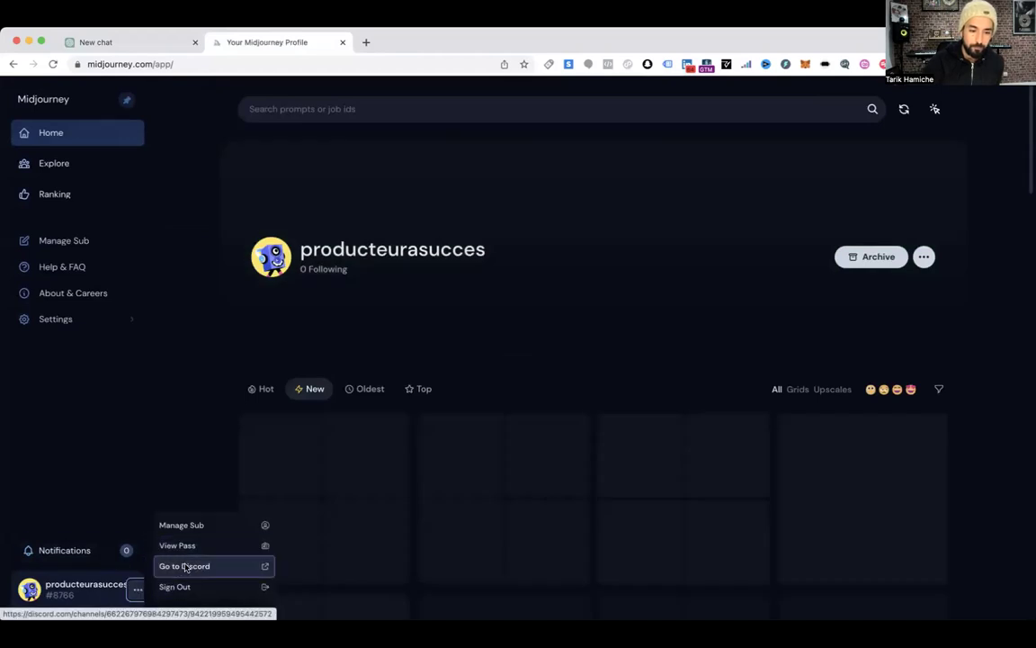